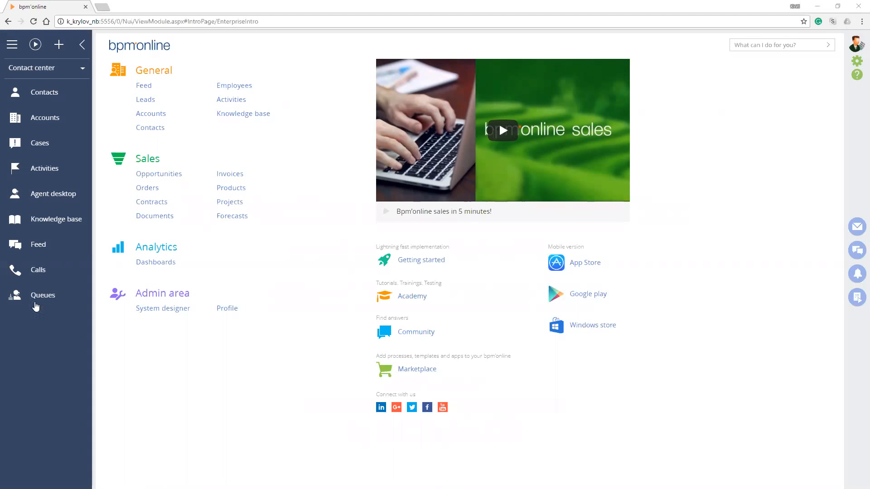
# Log out of the current session and sign back in with the Supervisor account
pyautogui.click(858, 44)
pyautogui.click(816, 82)
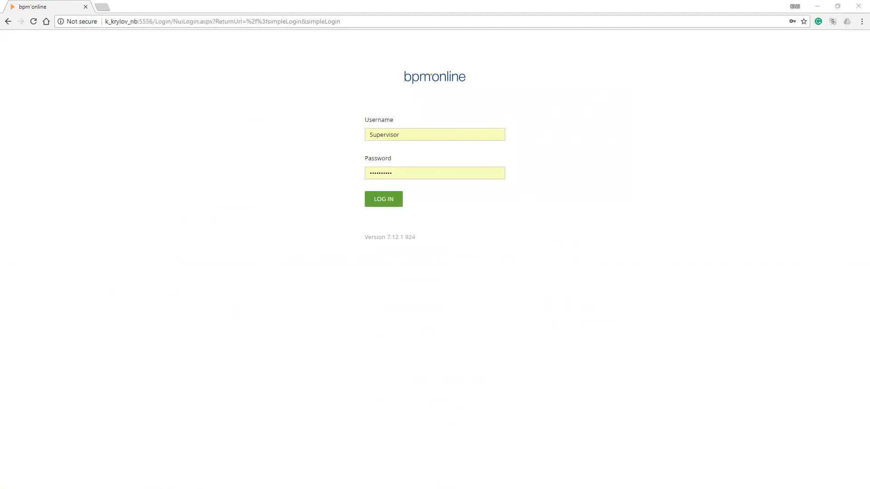
pyautogui.click(262, 239)
pyautogui.press('Return')
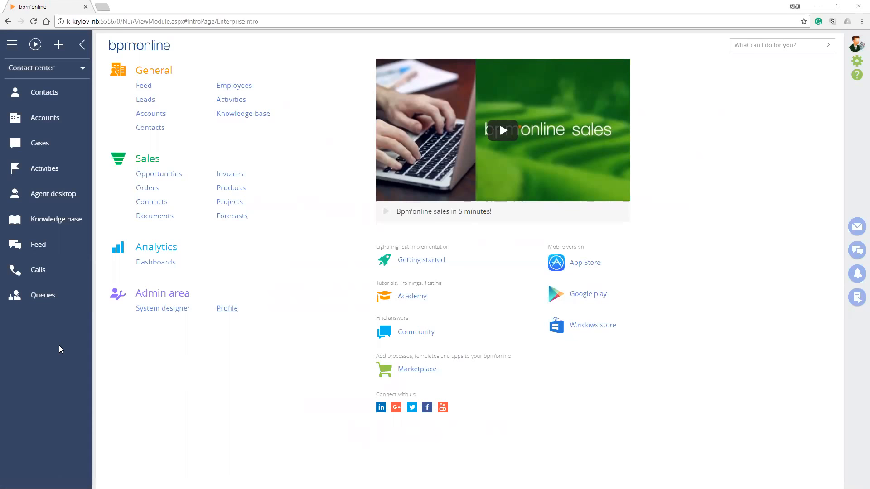
# Open the user profile and look through the available time zones without choosing another one
pyautogui.click(849, 43)
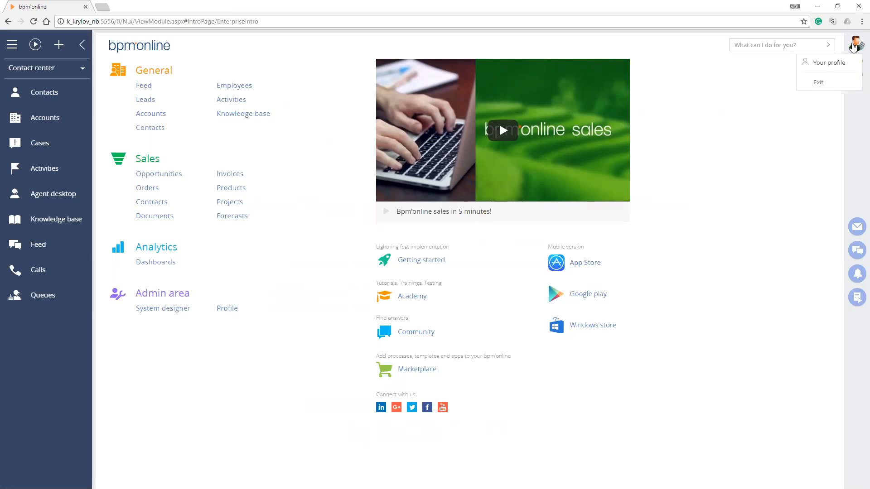
pyautogui.click(829, 63)
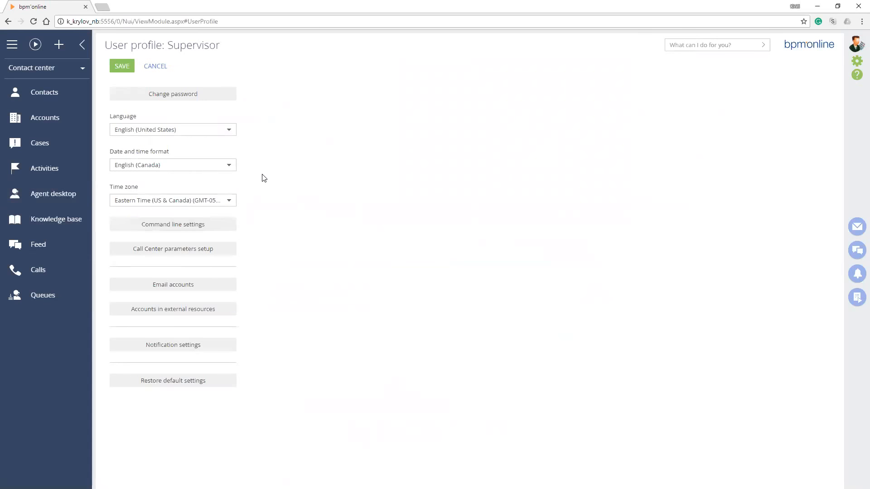
pyautogui.click(229, 200)
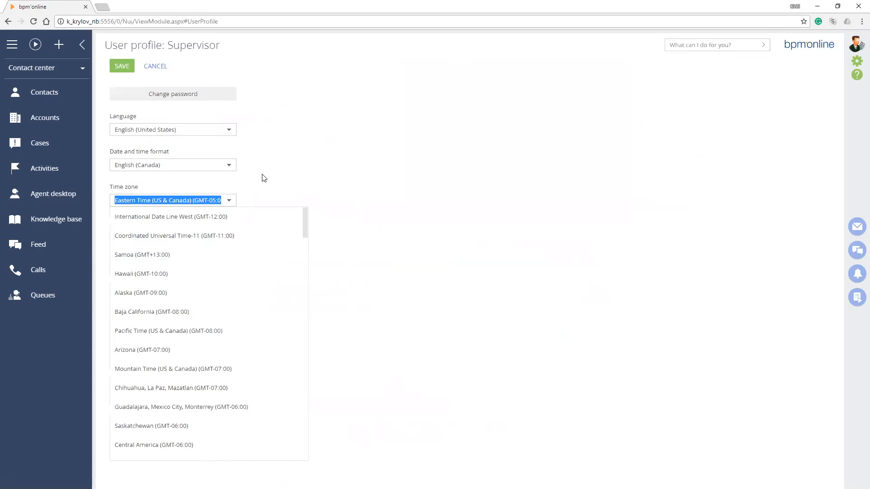
pyautogui.click(316, 190)
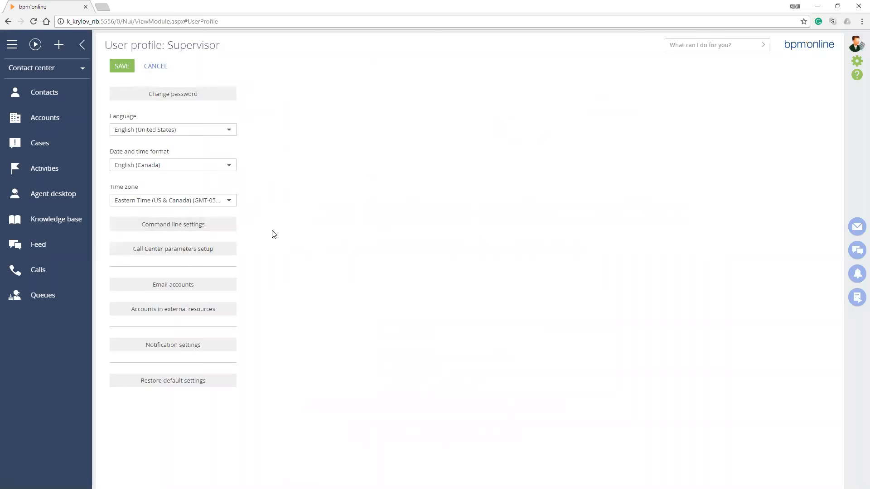
# Review the Call Center parameters setup, saving both the parameters and the user profile
pyautogui.click(173, 249)
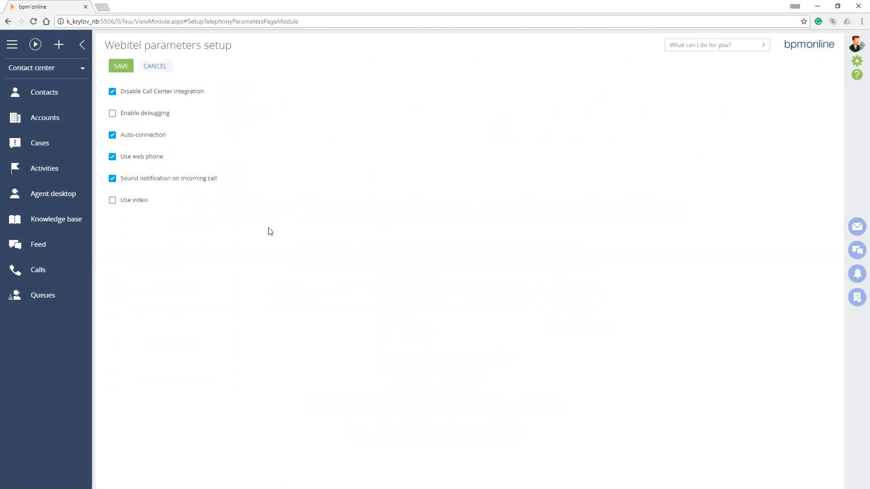
pyautogui.click(155, 66)
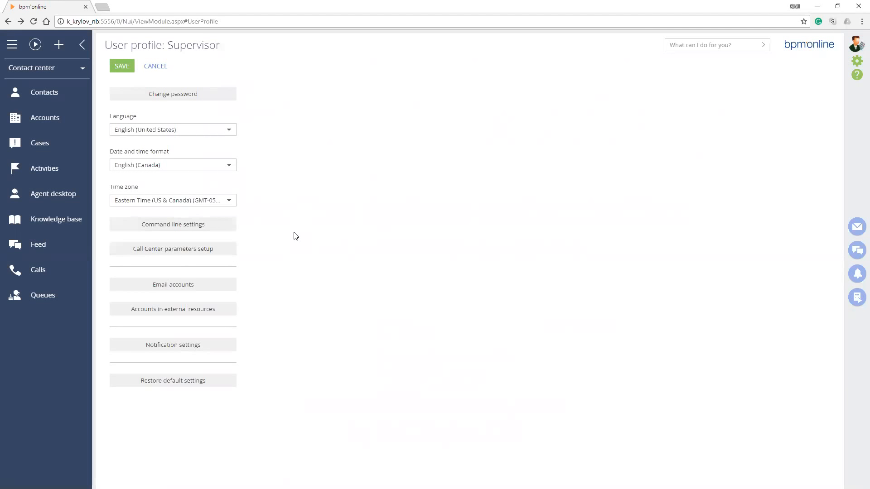
pyautogui.press('Return')
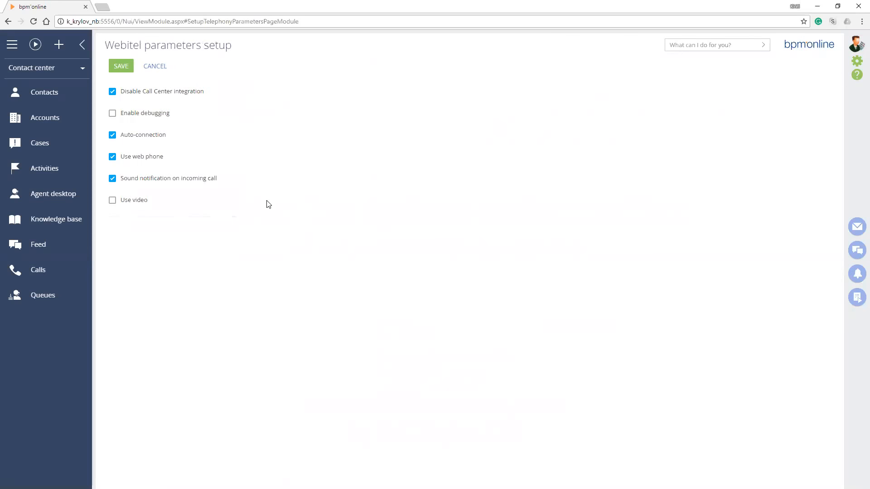
pyautogui.click(121, 66)
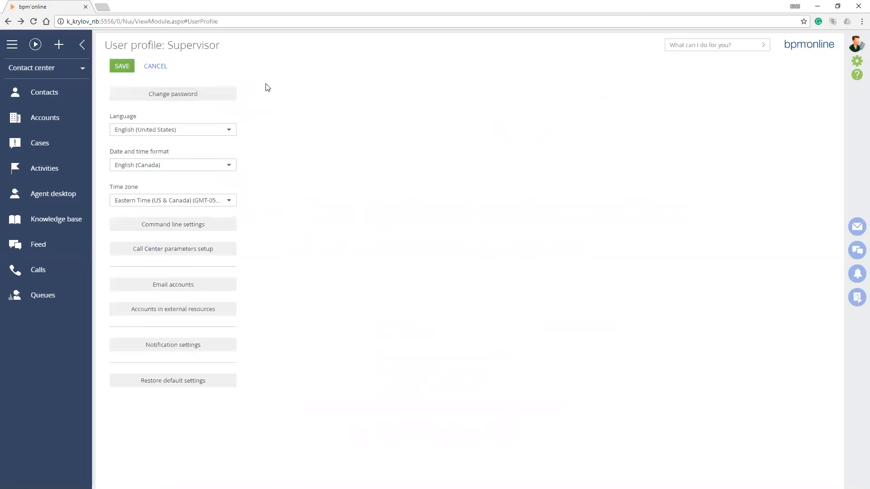
pyautogui.click(122, 66)
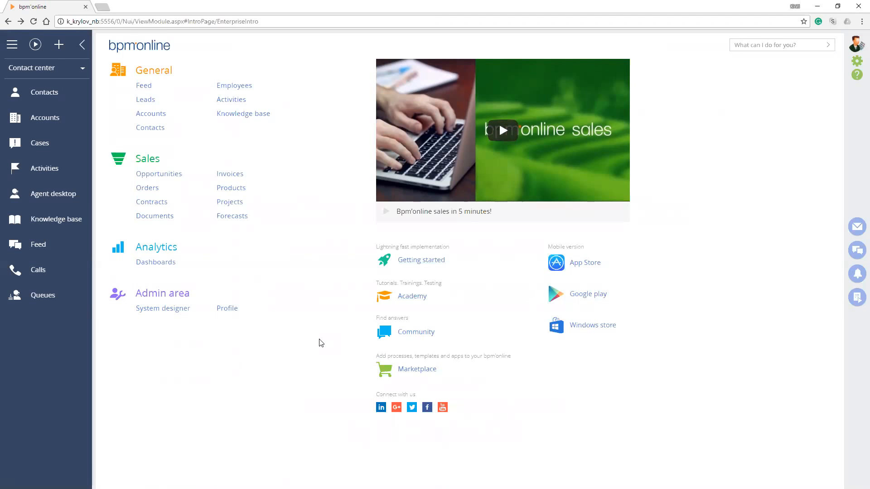
# Open the System Designer and highlight the SystemDesigner part of its page address
pyautogui.click(857, 61)
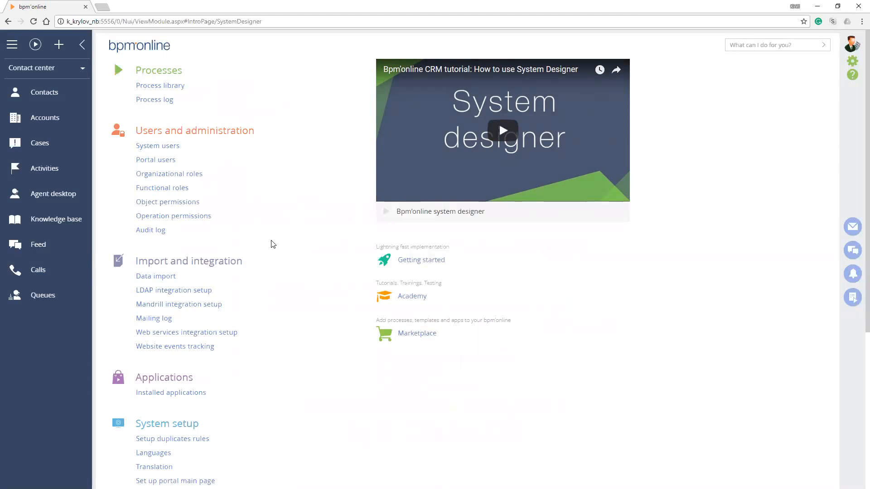
pyautogui.hotkey('shift', 'Right')
pyautogui.hotkey('shift', 'Right')
pyautogui.hotkey('shift', 'Right')
pyautogui.hotkey('shift', 'Right')
pyautogui.hotkey('shift', 'Right')
pyautogui.hotkey('shift', 'Right')
pyautogui.hotkey('shift', 'Right')
pyautogui.hotkey('shift', 'Right')
pyautogui.hotkey('shift', 'Right')
pyautogui.hotkey('shift', 'Right')
pyautogui.hotkey('shift', 'Right')
pyautogui.hotkey('shift', 'Right')
pyautogui.hotkey('shift', 'Right')
pyautogui.hotkey('shift', 'Right')
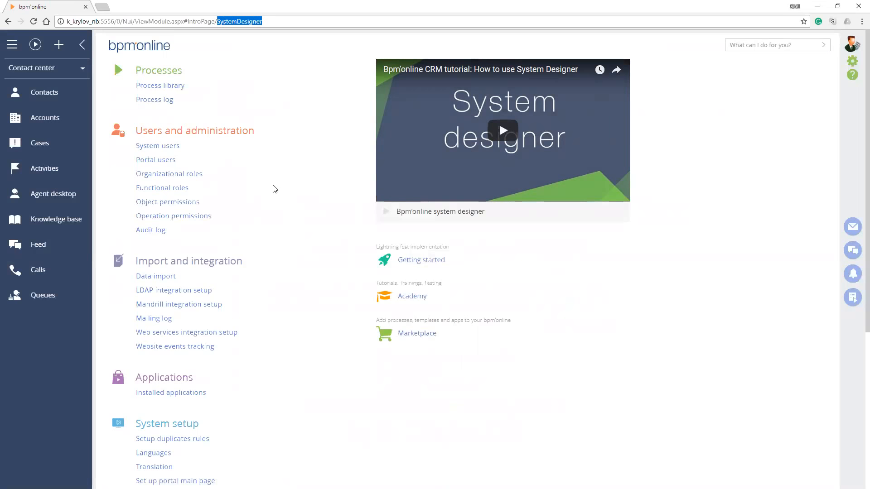
pyautogui.press('Down')
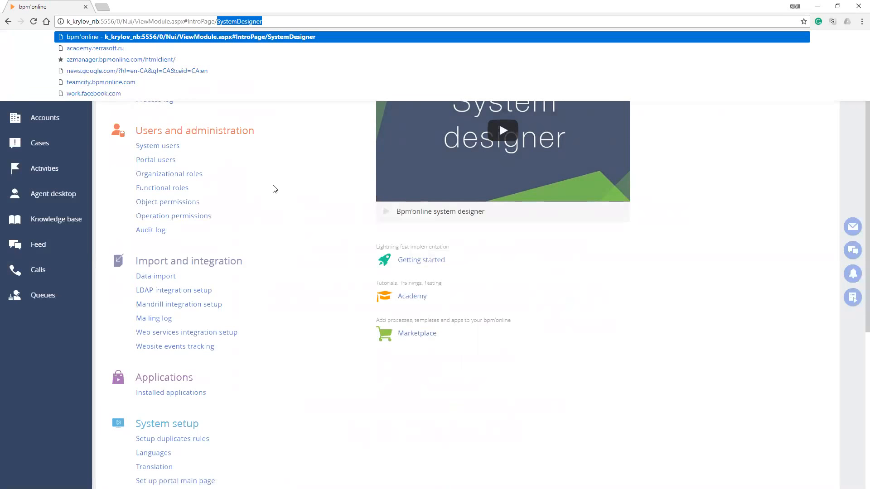
pyautogui.press('Escape')
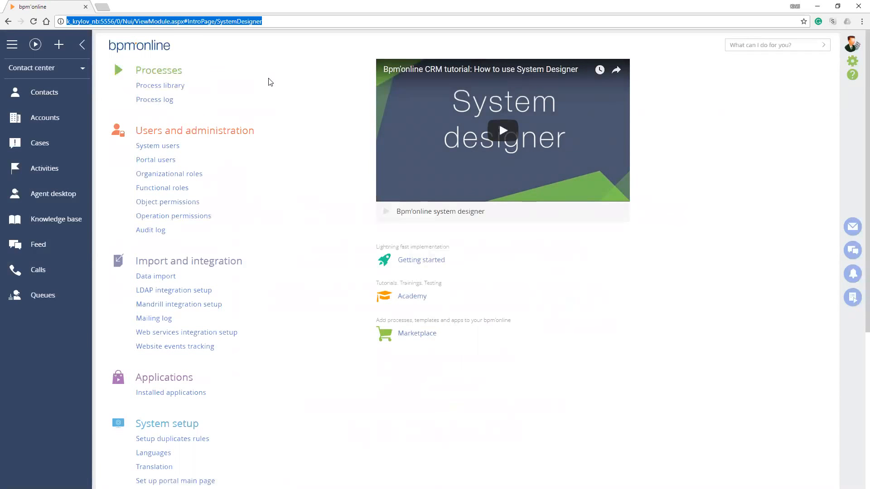
pyautogui.click(311, 137)
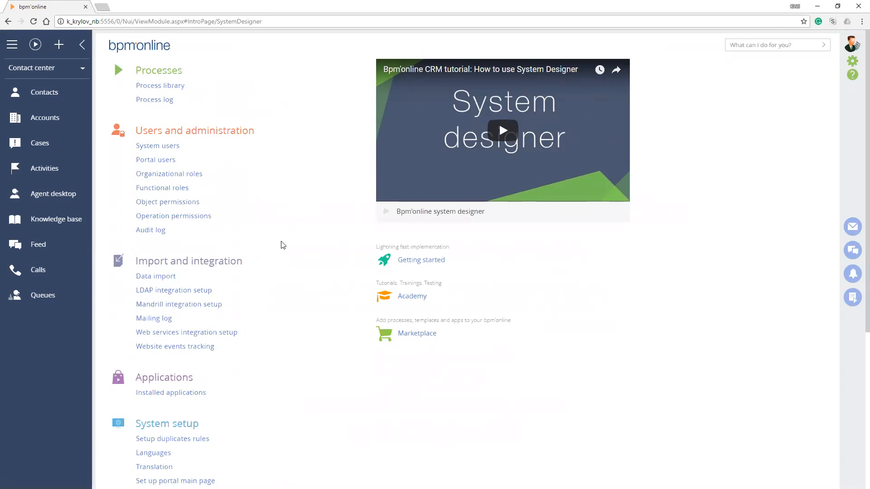
# Open the System settings section from the System setup group
pyautogui.scroll(-4, 283, 247)
pyautogui.scroll(-1, 273, 267)
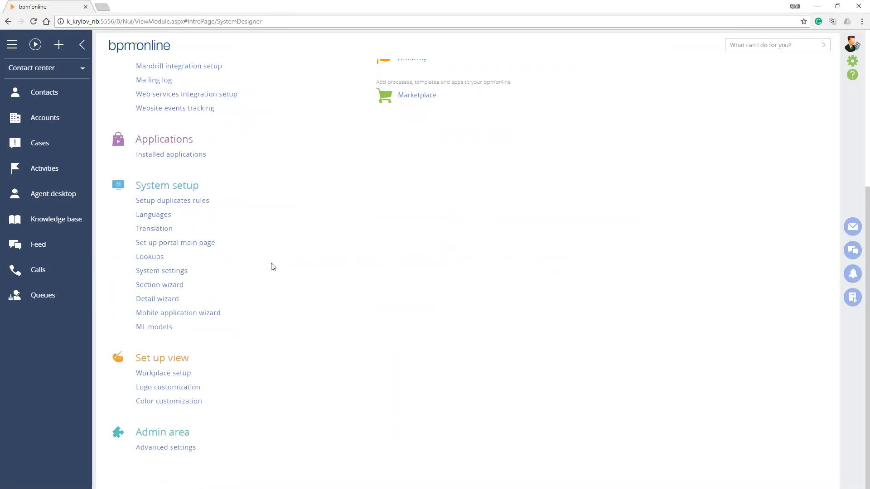
pyautogui.click(274, 266)
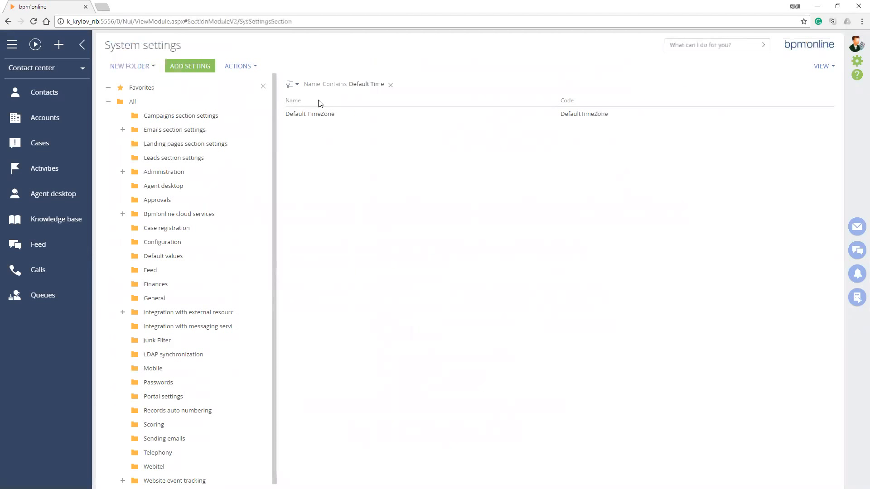
# Filter the system settings by a name containing "Default Time", replacing the existing filter
pyautogui.click(312, 84)
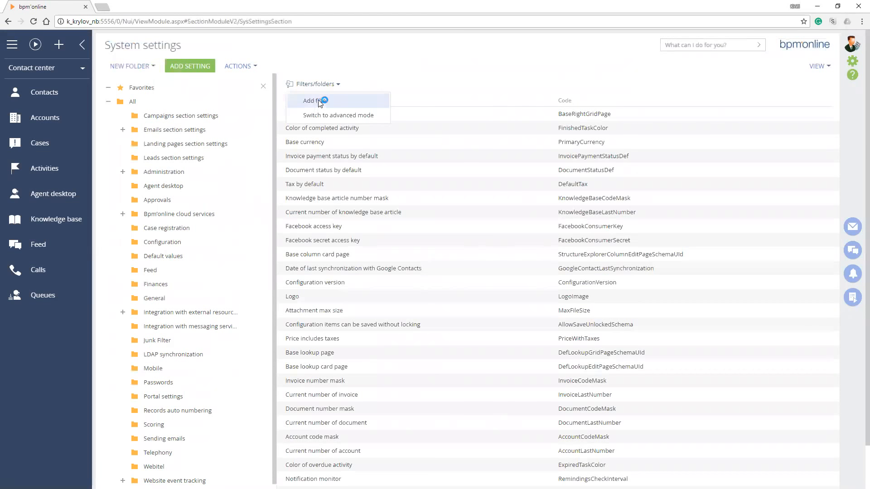
pyautogui.click(316, 104)
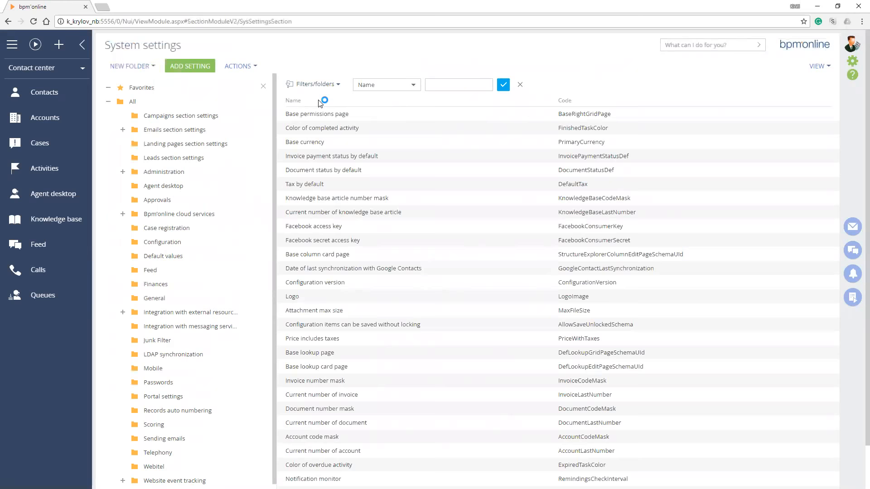
pyautogui.scroll(-1, 319, 103)
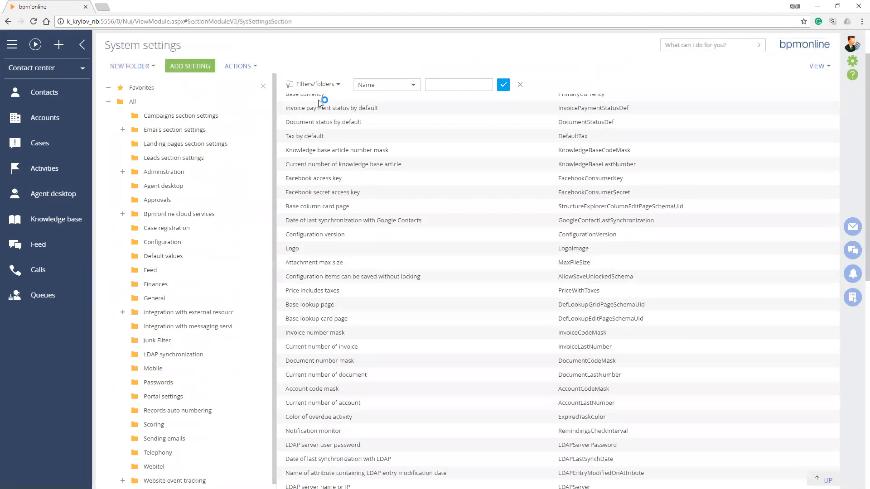
pyautogui.write('De')
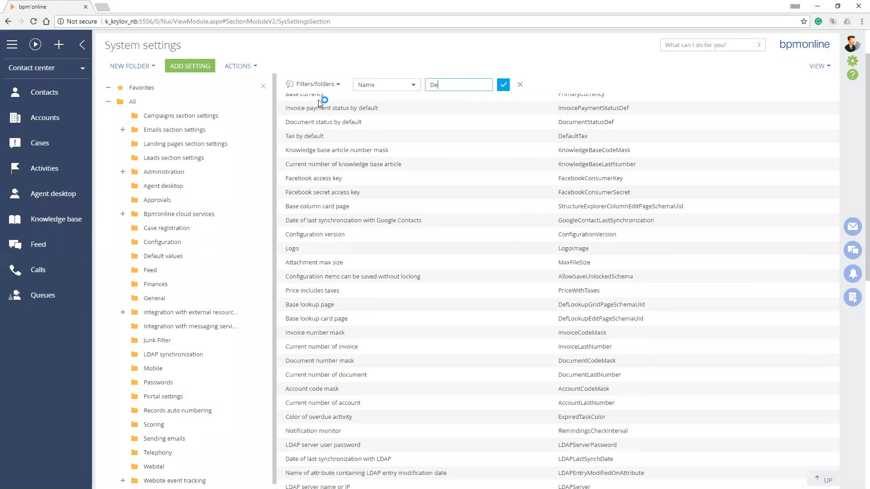
pyautogui.write('fault Time')
pyautogui.press('Return')
# Open the Default TimeZone setting to examine its default value and options, and close it
pyautogui.click(312, 114)
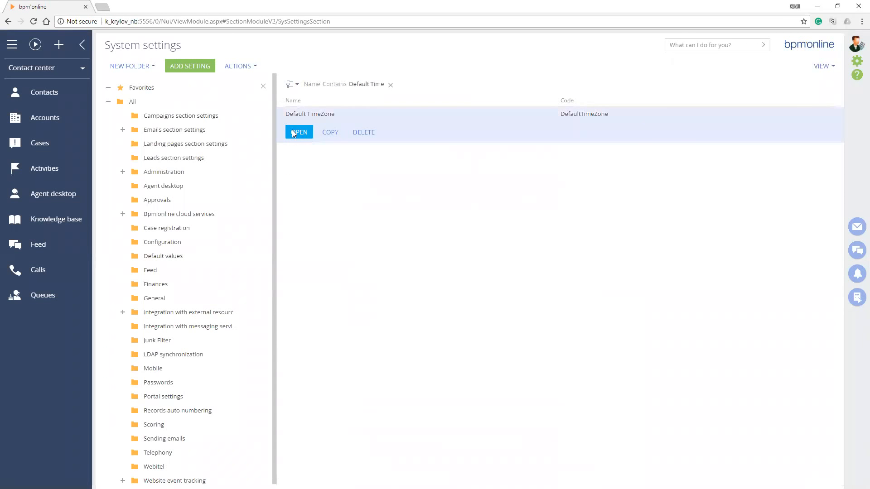
pyautogui.click(300, 132)
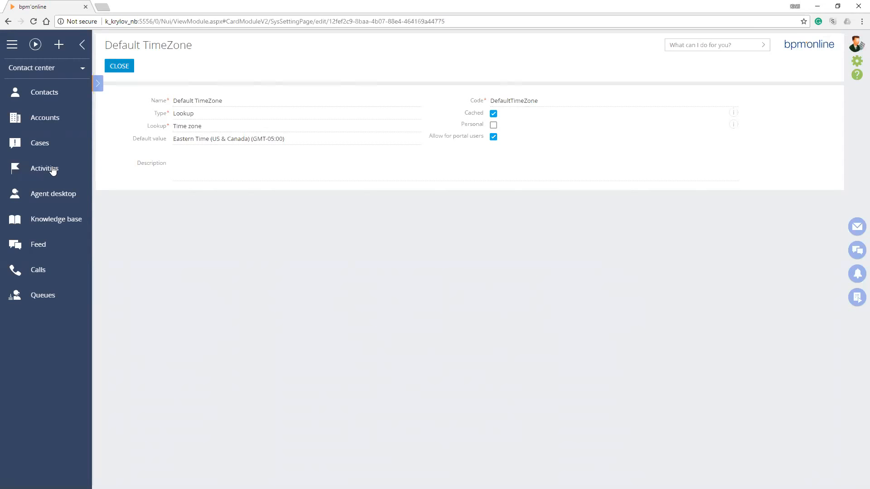
pyautogui.click(119, 66)
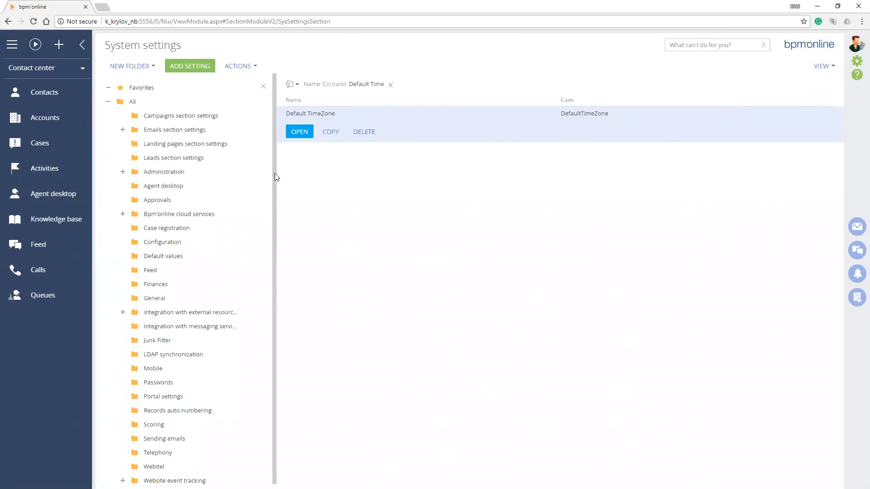
# Clear the name filter and look through the full list of system settings
pyautogui.click(391, 86)
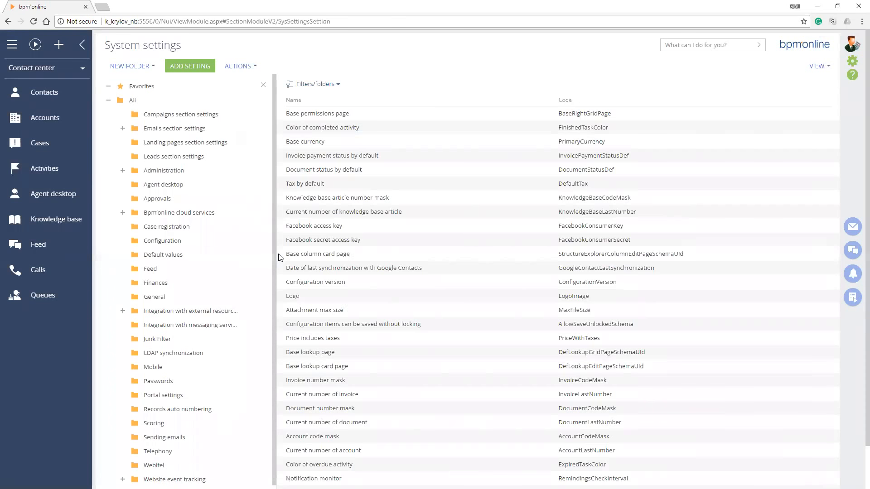
pyautogui.scroll(-1, 279, 257)
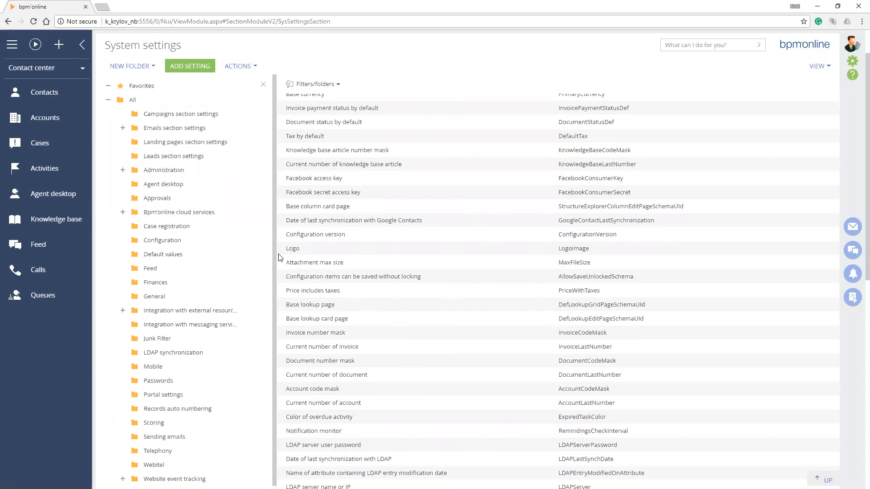
pyautogui.scroll(-2, 278, 257)
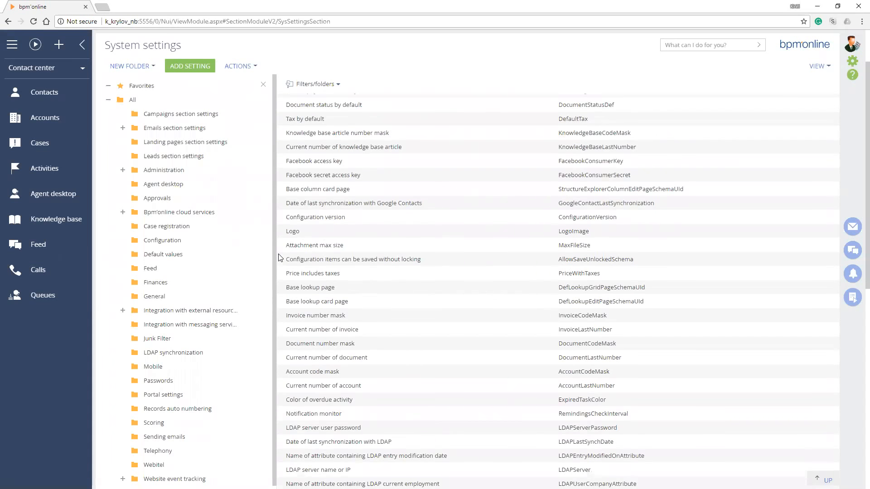
# Browse the settings in the Campaigns section settings folder and highlight SysSettingsSection in the page address
pyautogui.click(264, 130)
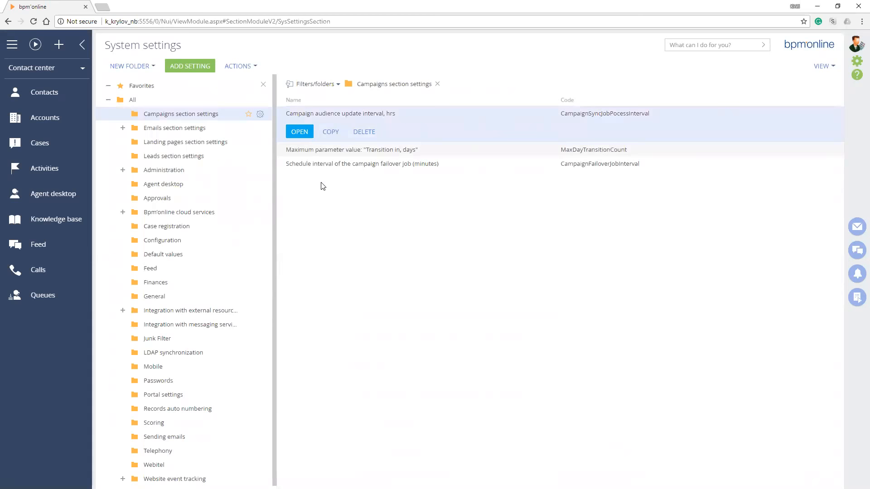
pyautogui.press('Down')
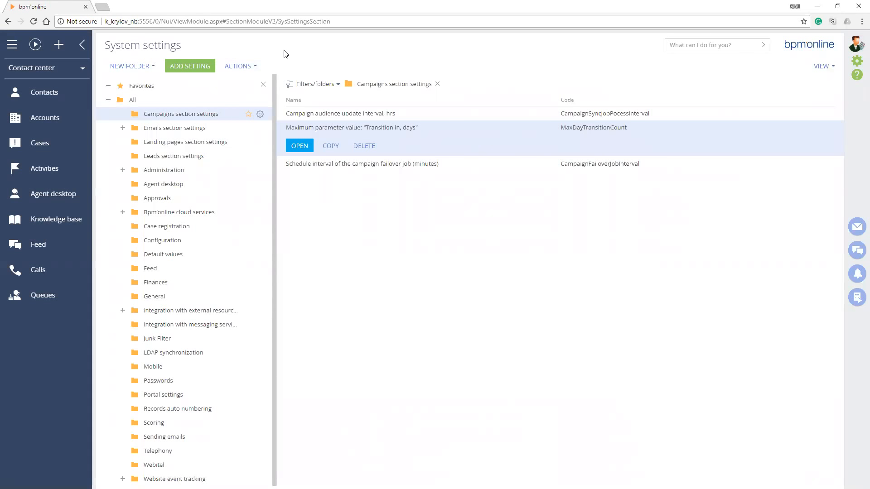
pyautogui.moveTo(279, 22); pyautogui.dragTo(332, 22)
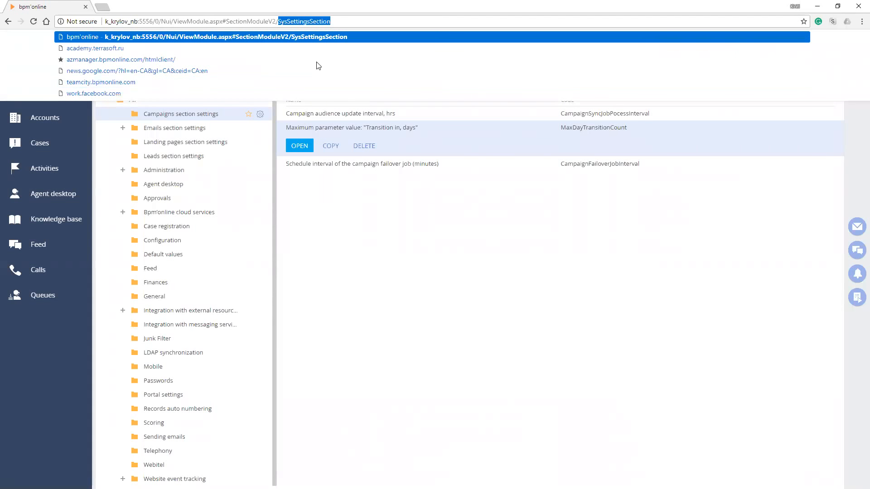
pyautogui.click(317, 62)
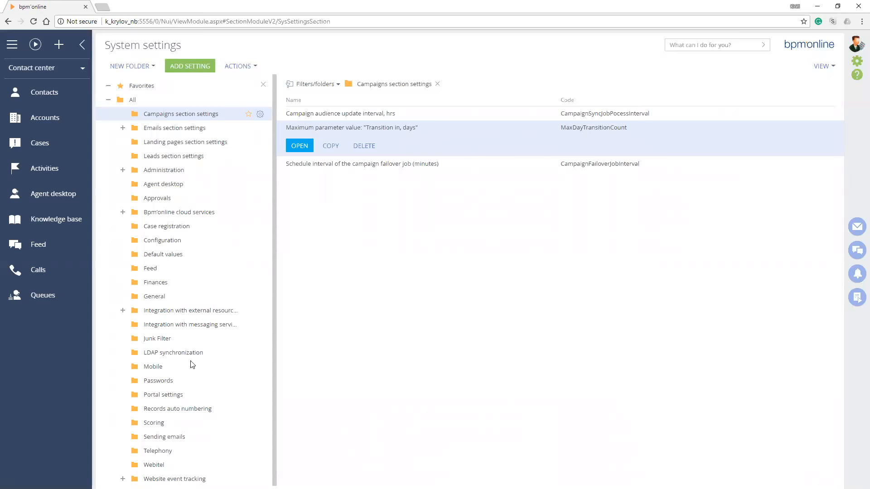
# Show the Passwords folder and examine its password validity term and password complexity settings
pyautogui.click(151, 380)
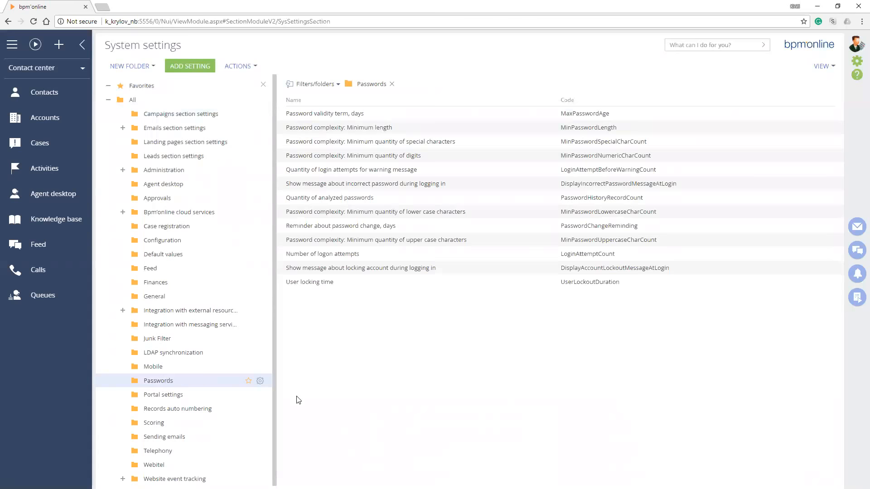
pyautogui.moveTo(290, 114); pyautogui.dragTo(351, 114)
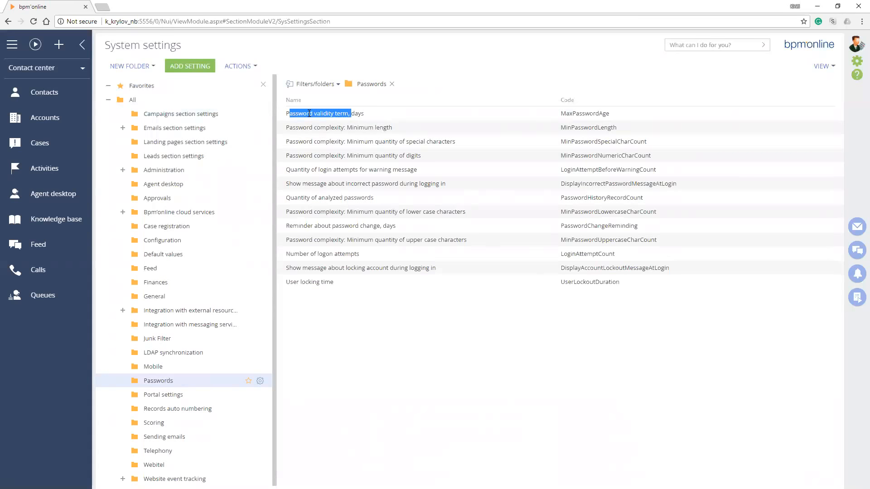
pyautogui.moveTo(298, 150); pyautogui.dragTo(340, 164)
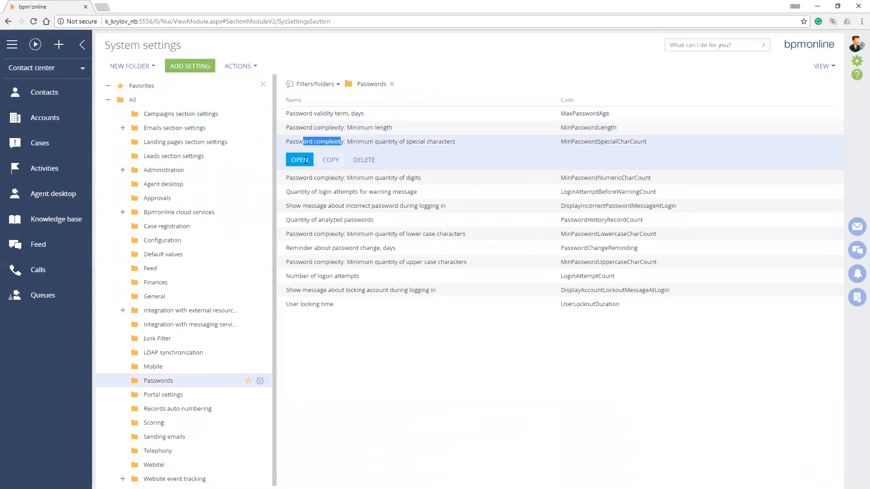
# Open the Password validity term, days setting and set its default value to 30
pyautogui.click(320, 178)
pyautogui.click(308, 113)
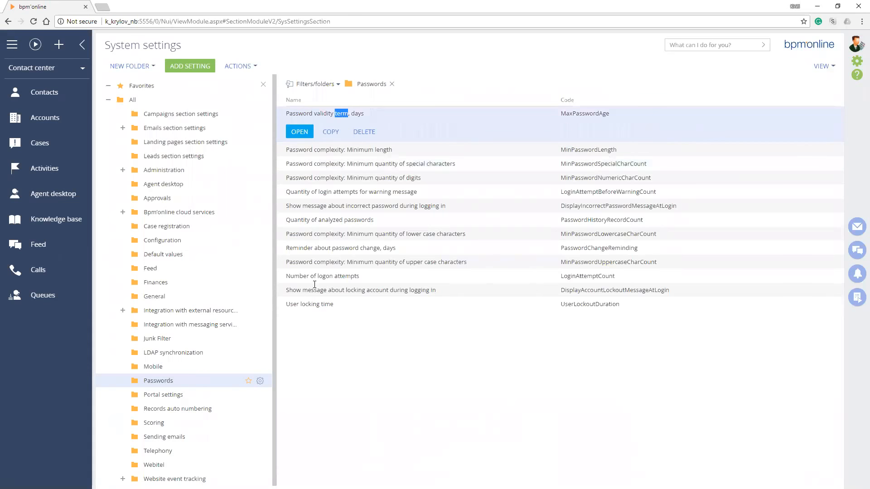
pyautogui.click(292, 131)
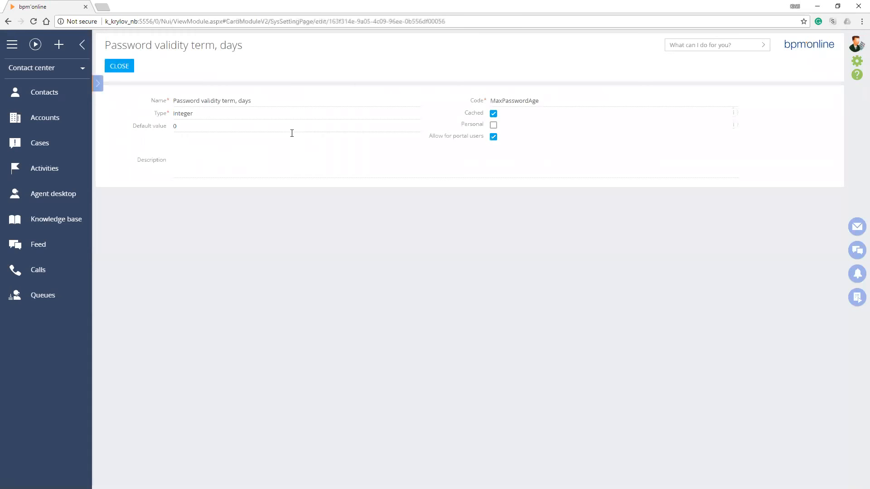
pyautogui.press('Escape')
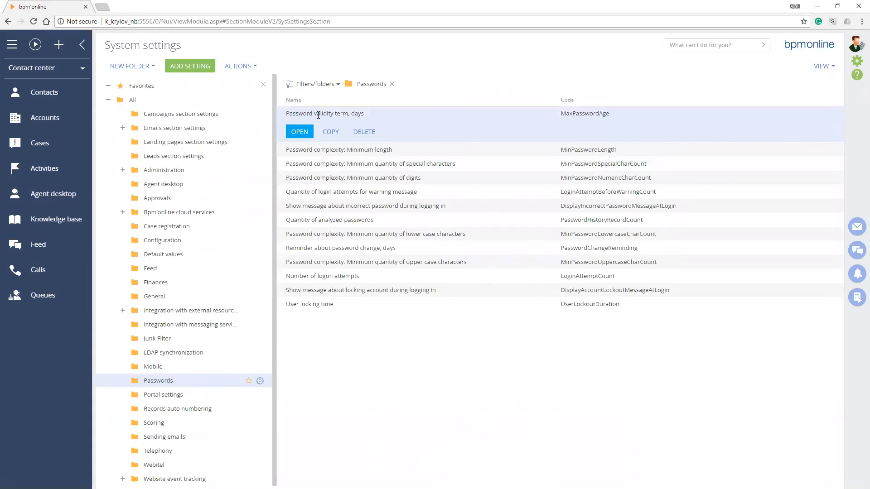
pyautogui.click(301, 132)
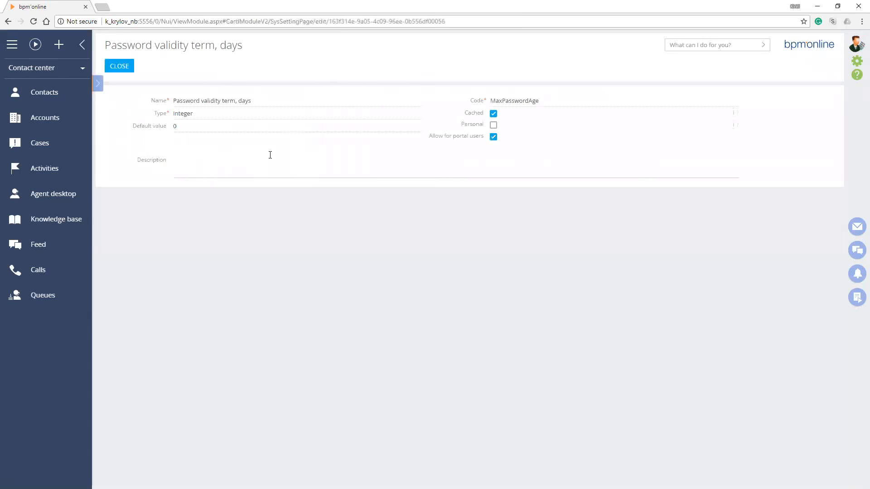
pyautogui.write('30')
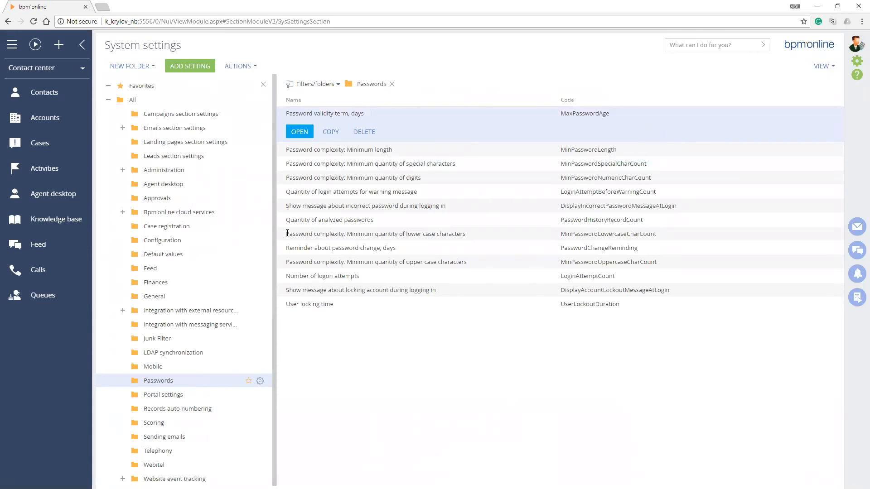
# Search the System Designer page for "look" and open the Lookups section
pyautogui.click(856, 63)
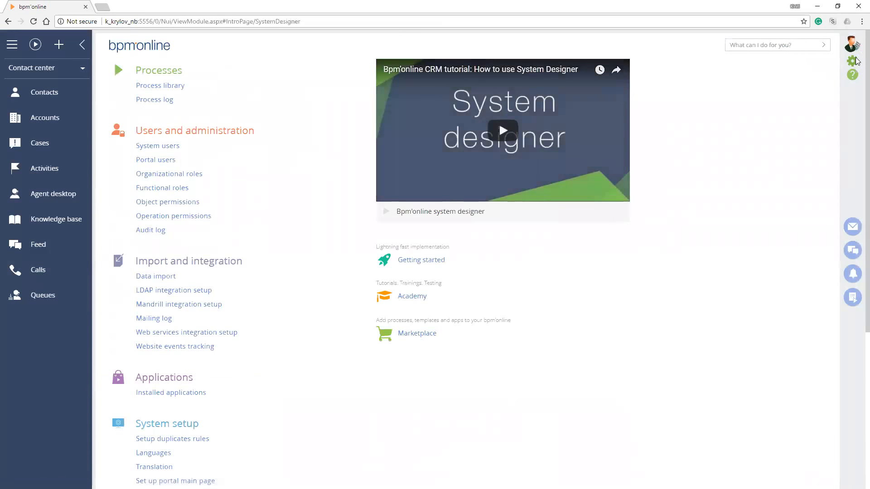
pyautogui.scroll(-3, 294, 256)
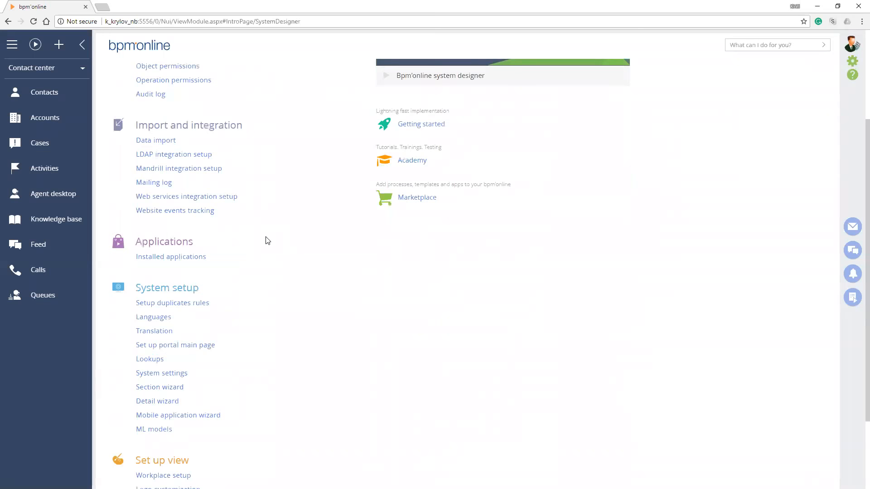
pyautogui.hotkey('ctrl', 'f')
pyautogui.write('look')
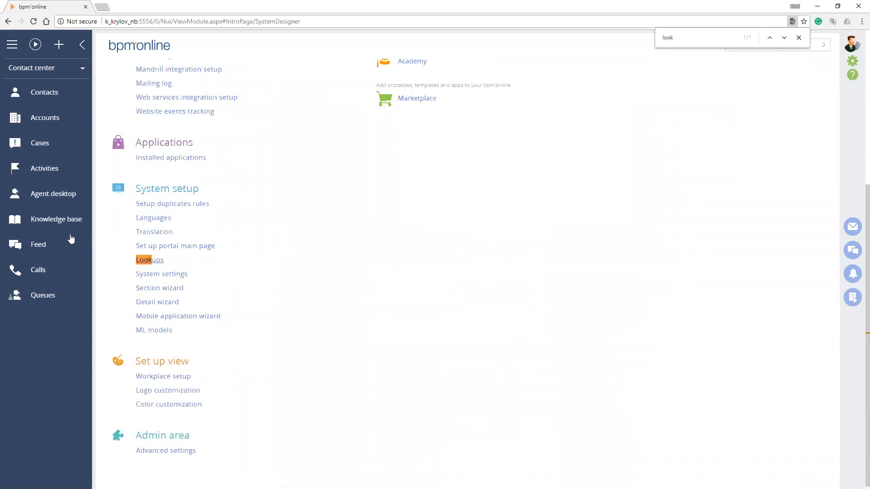
pyautogui.hotkey('ctrl', 'Return')
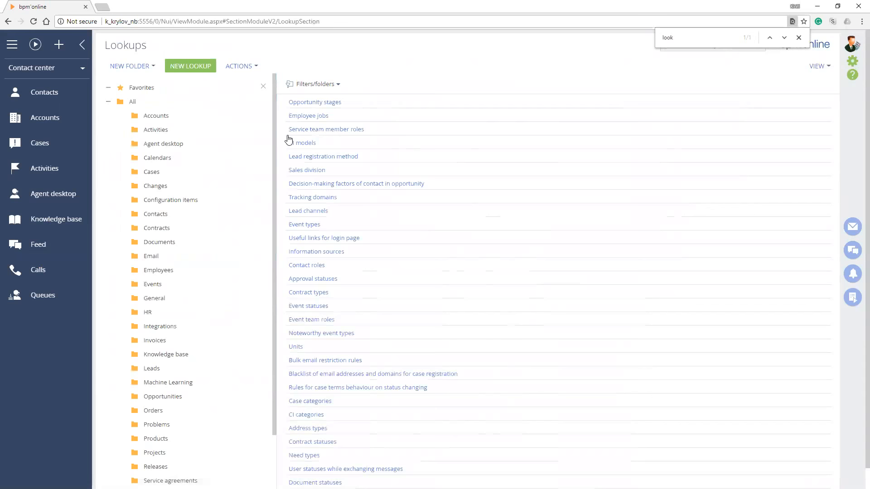
# Open the marketing manager's contact record and examine the options offered in its Type field, keeping the current choice
pyautogui.click(61, 97)
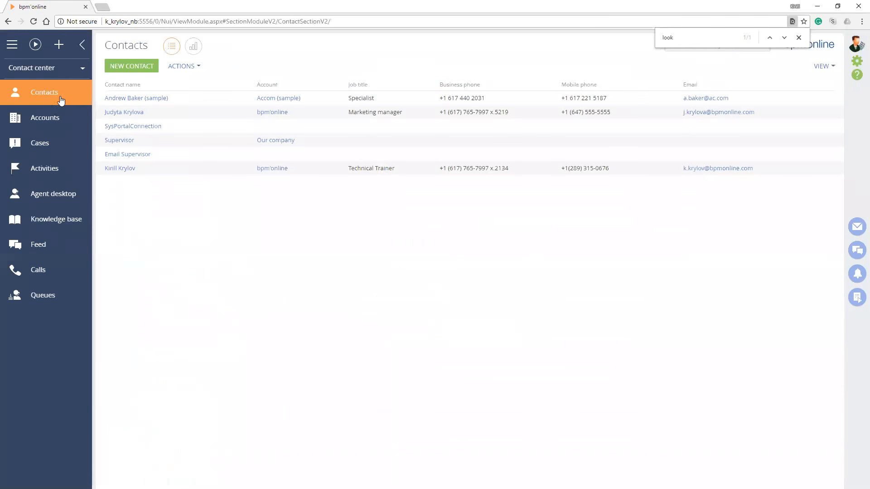
pyautogui.click(124, 127)
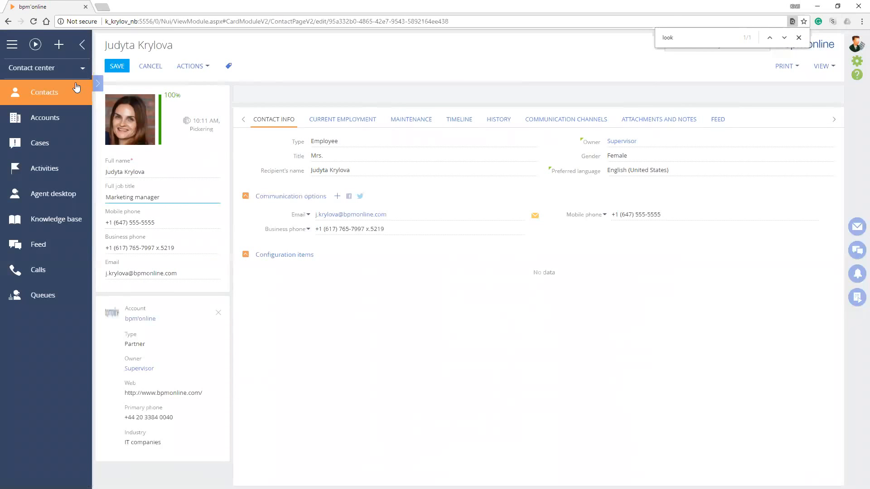
pyautogui.click(327, 153)
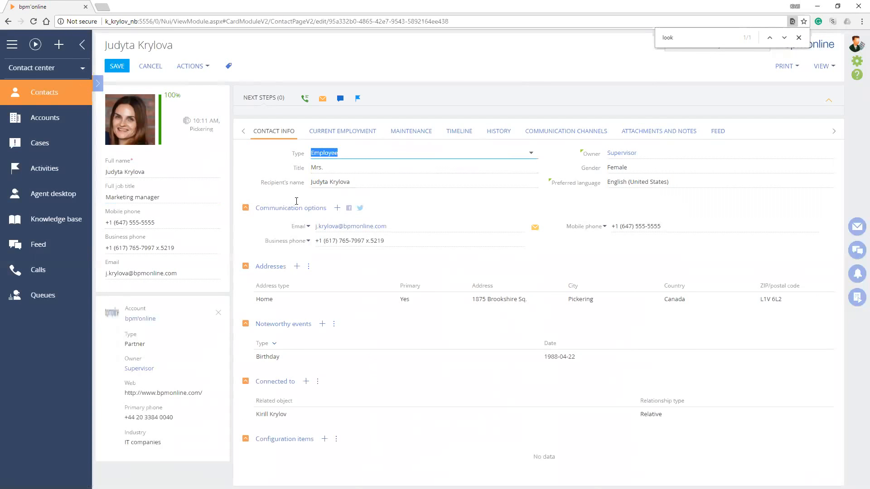
pyautogui.press('Down')
pyautogui.press('Down')
pyautogui.press('Down')
pyautogui.press('Down')
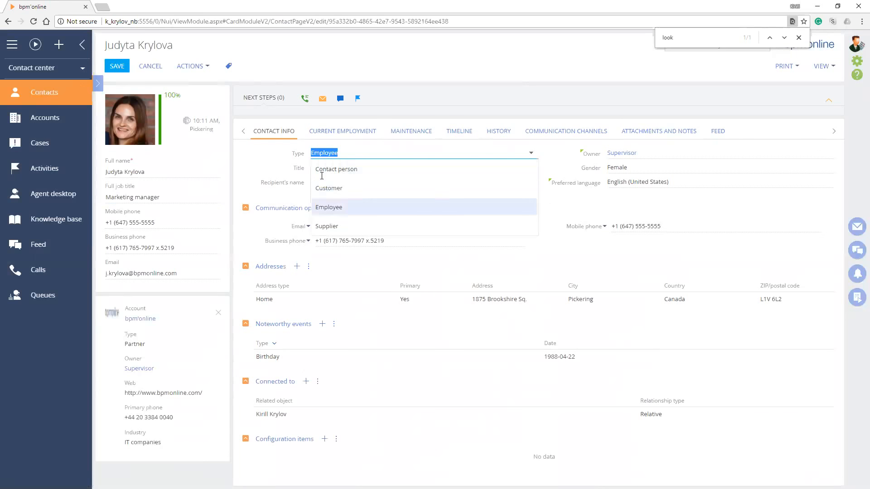
pyautogui.press('Up')
pyautogui.press('Up')
pyautogui.press('Up')
pyautogui.press('Down')
pyautogui.press('Down')
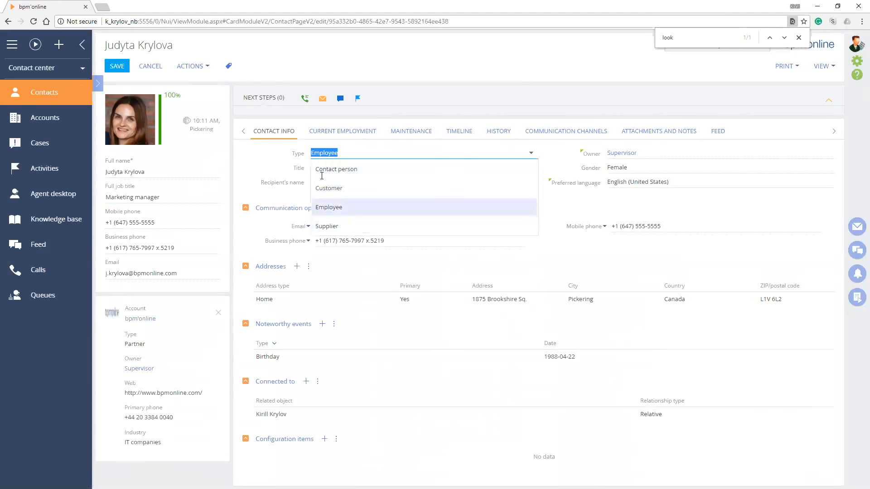
pyautogui.click(286, 163)
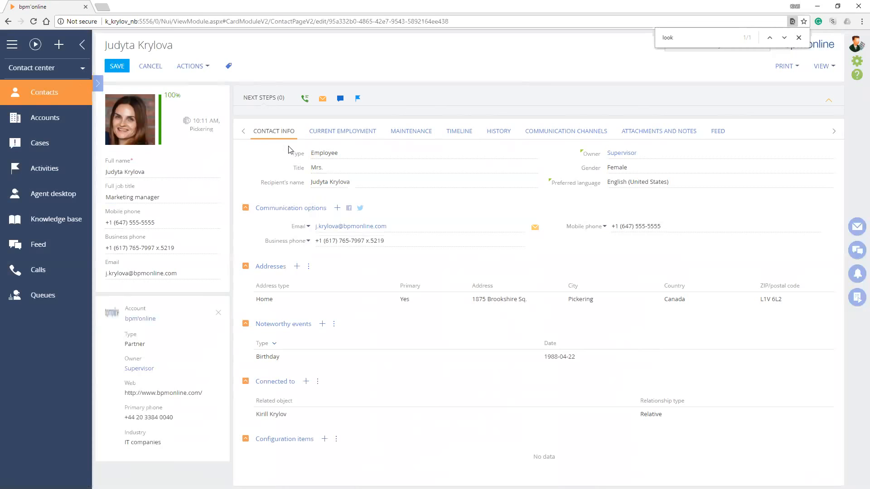
# Close the page search and open the Lookups section from System Designer
pyautogui.click(798, 38)
pyautogui.click(857, 62)
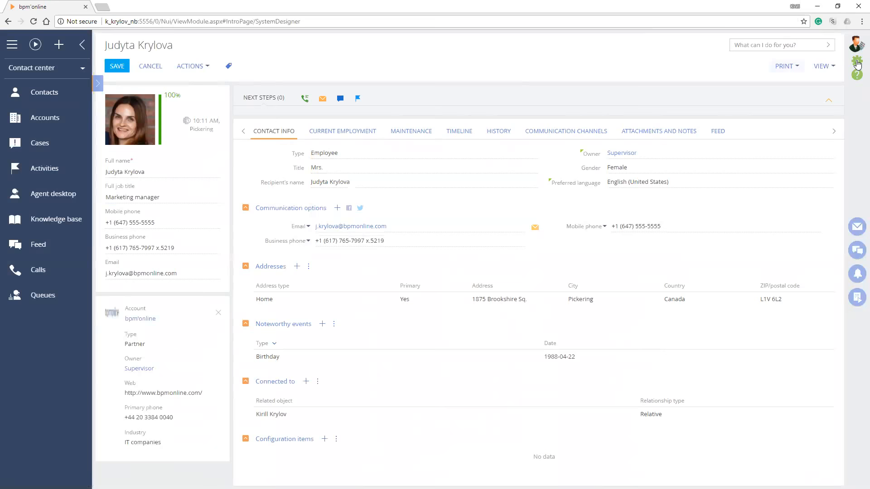
pyautogui.scroll(-5, 276, 250)
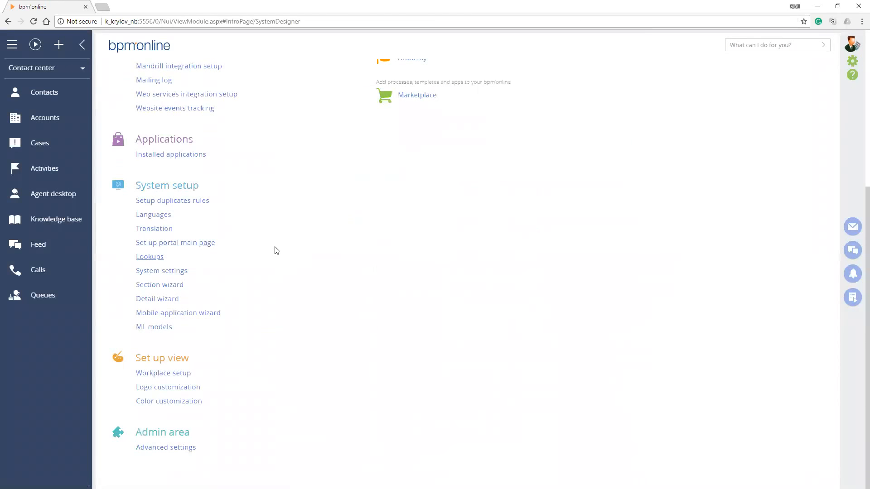
pyautogui.click(277, 251)
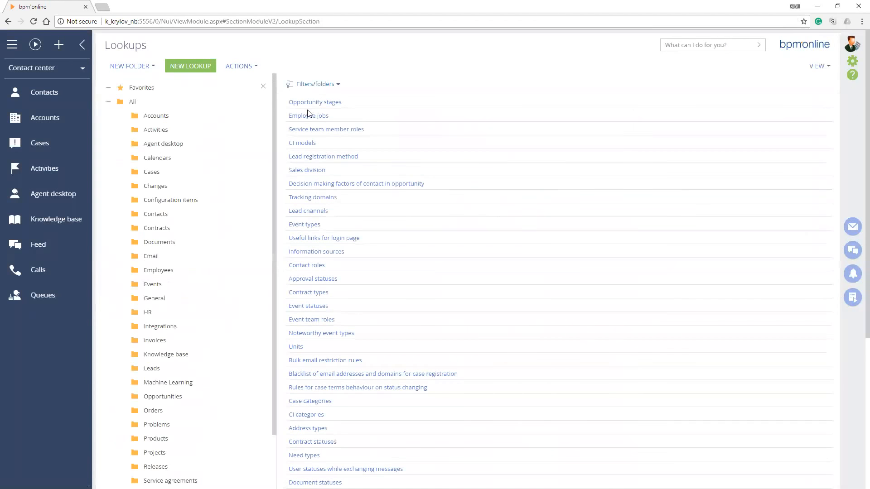
# Filter the lookups by names containing "Type" and open the content of the Contact types lookup
pyautogui.click(321, 85)
pyautogui.click(308, 101)
pyautogui.write('Type')
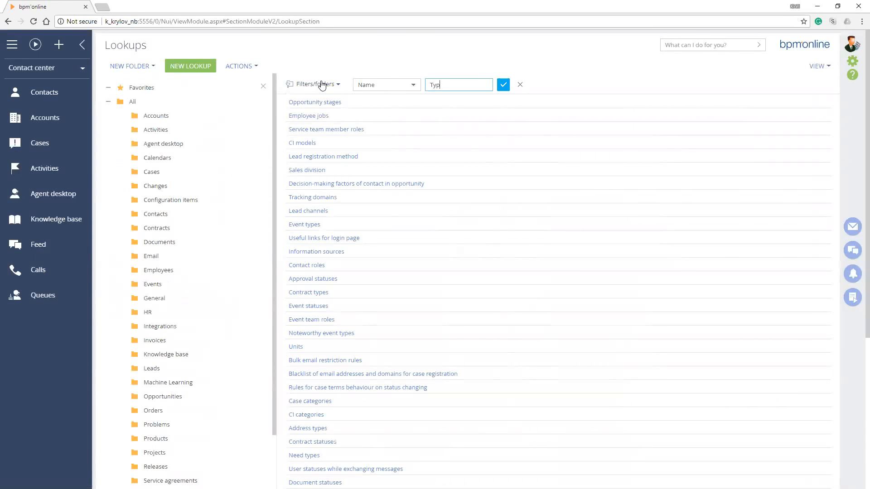
pyautogui.press('Return')
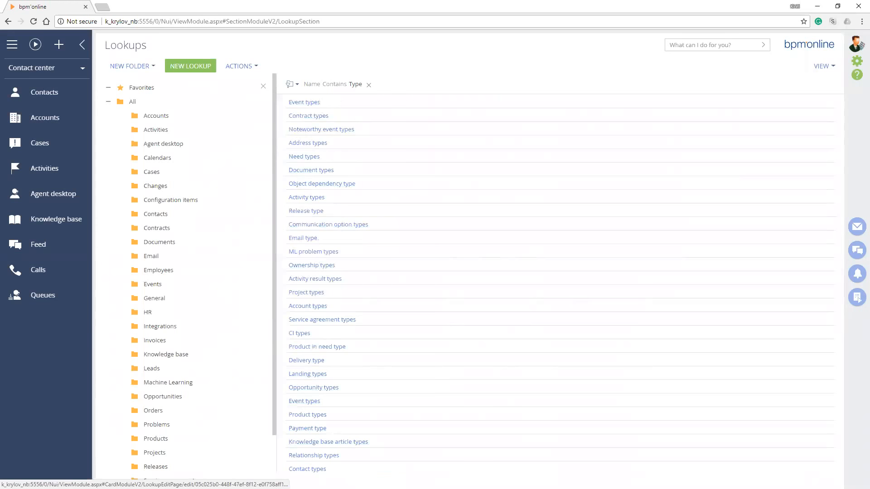
pyautogui.click(311, 468)
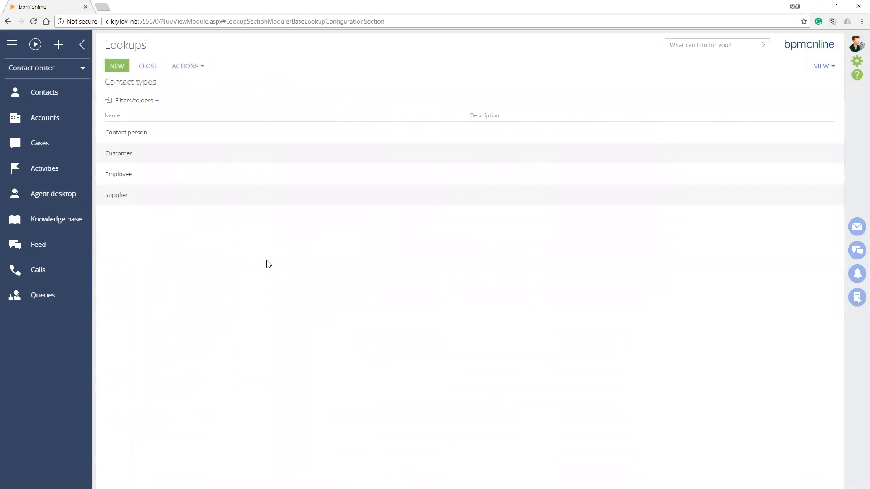
# Add a new value named Auditor to the Contact types lookup and close the lookup
pyautogui.click(117, 66)
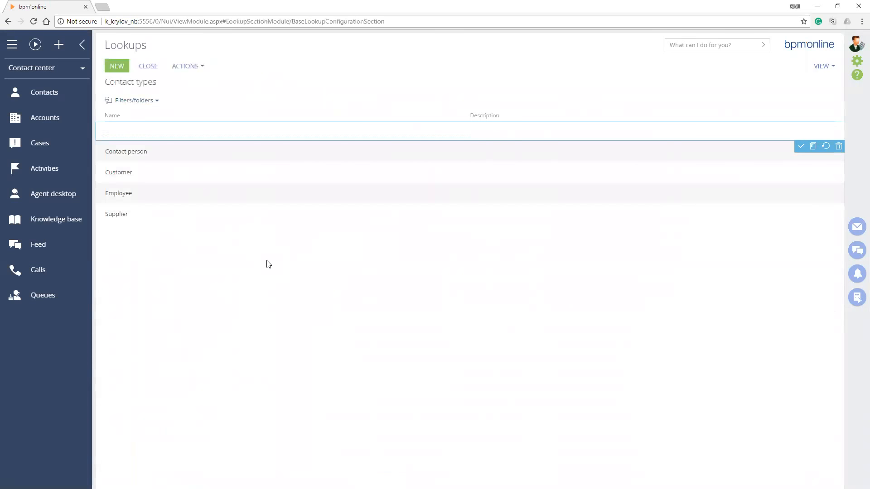
pyautogui.write('Auditor')
pyautogui.press('Return')
pyautogui.click(148, 66)
# Reopen the marketing manager's contact record and check the Type field's options for the Auditor value, without selecting it
pyautogui.click(66, 100)
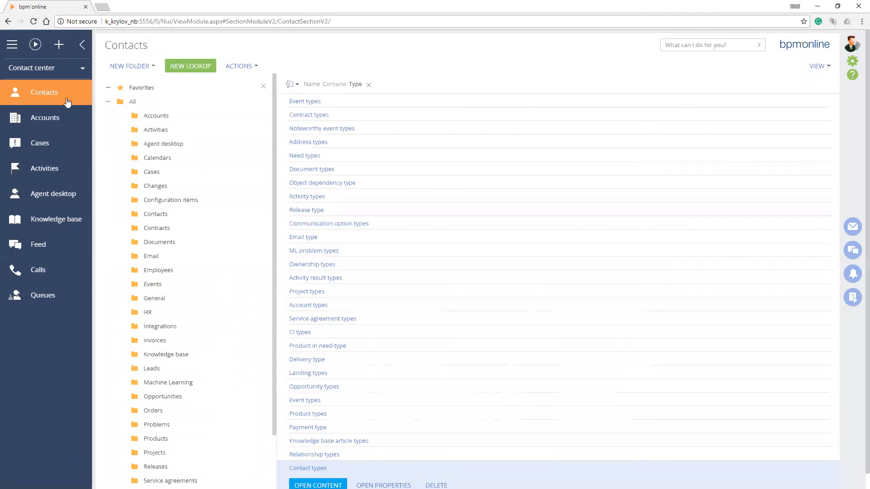
pyautogui.click(126, 127)
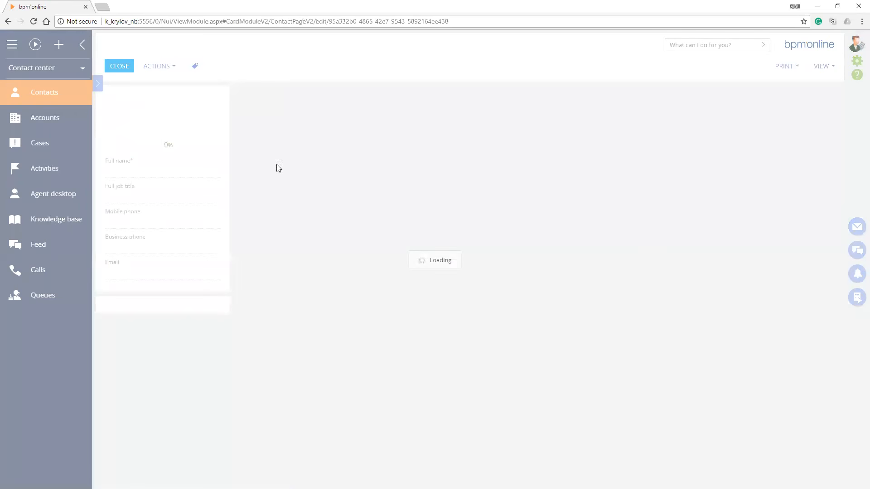
pyautogui.click(314, 154)
pyautogui.press('Down')
pyautogui.press('Down')
pyautogui.press('Down')
pyautogui.press('Down')
pyautogui.press('Down')
pyautogui.press('Down')
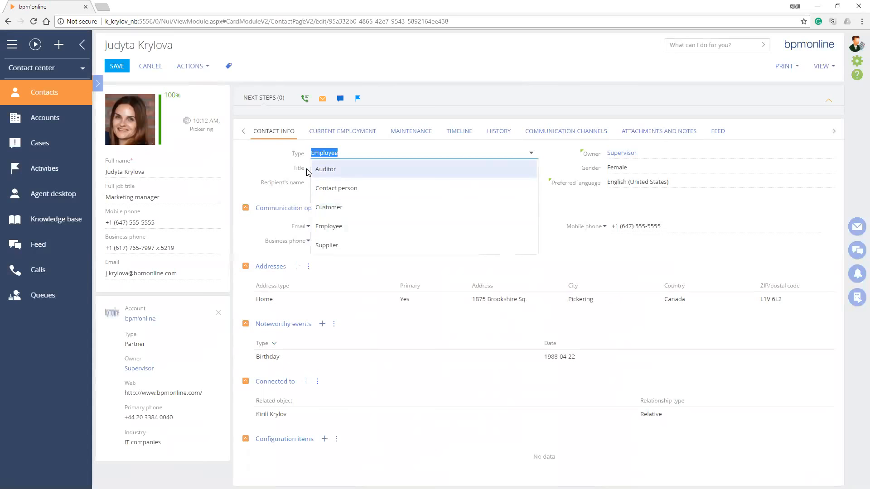
pyautogui.click(267, 161)
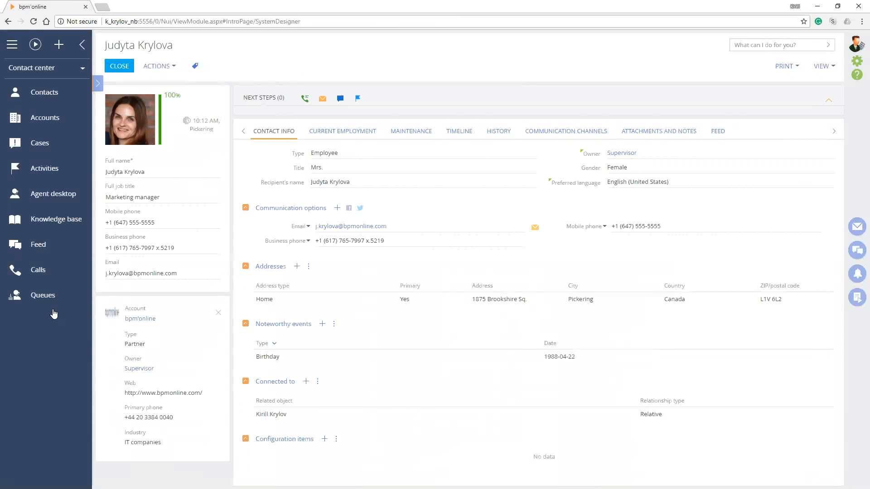
# Return to the Contacts section and view the business process tasks, notifications, feed and email panels, then collapse the side panel
pyautogui.click(57, 96)
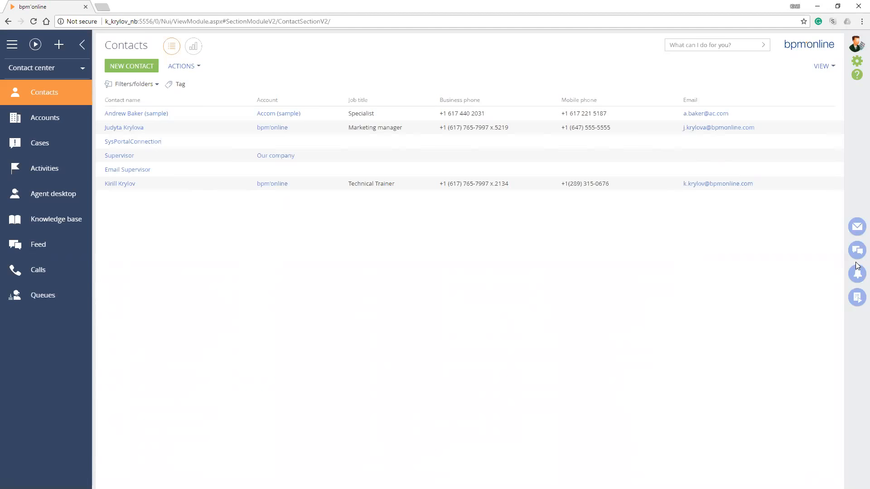
pyautogui.click(857, 299)
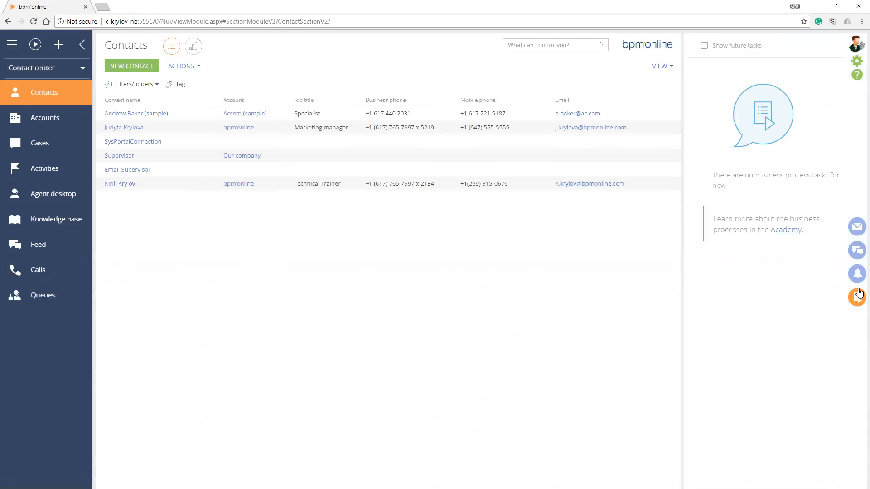
pyautogui.click(859, 267)
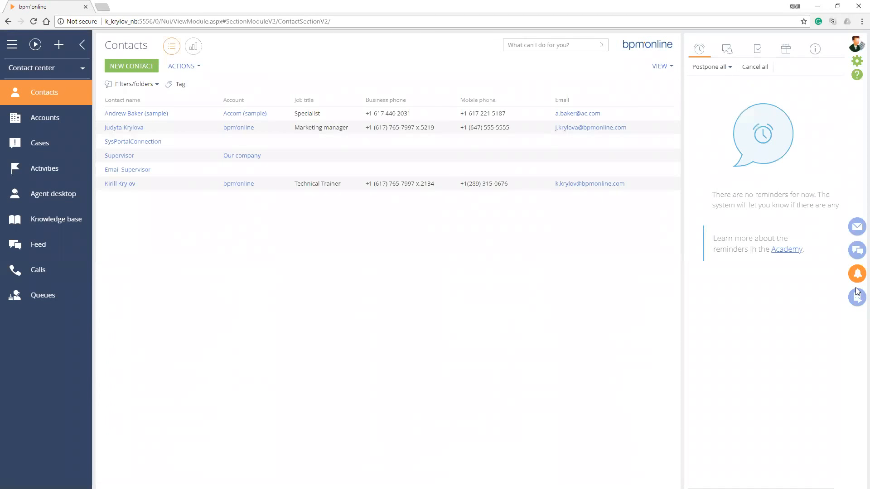
pyautogui.click(858, 249)
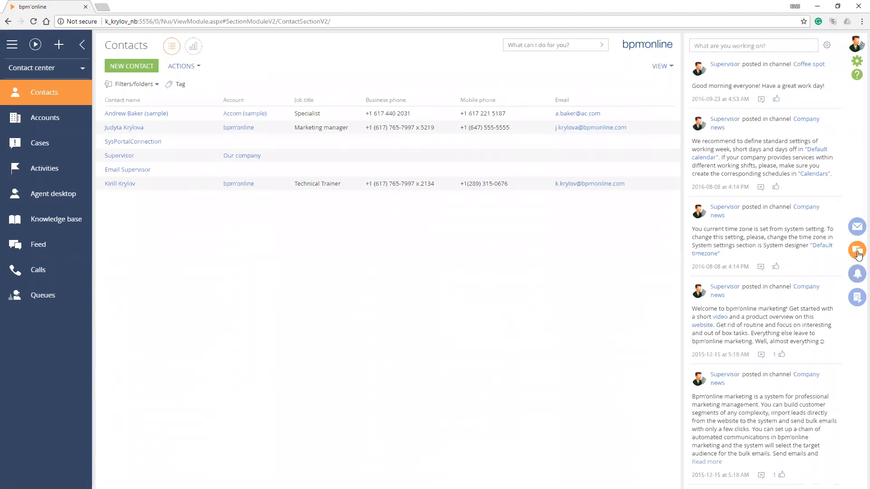
pyautogui.click(857, 228)
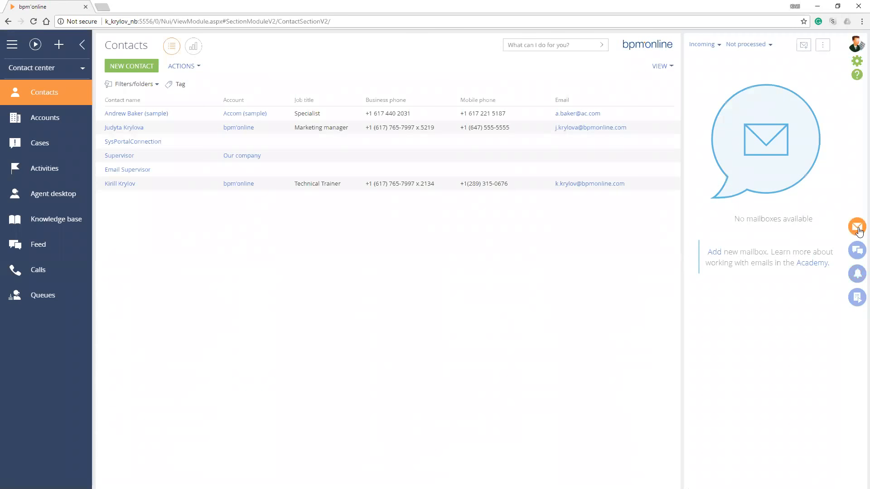
pyautogui.click(857, 227)
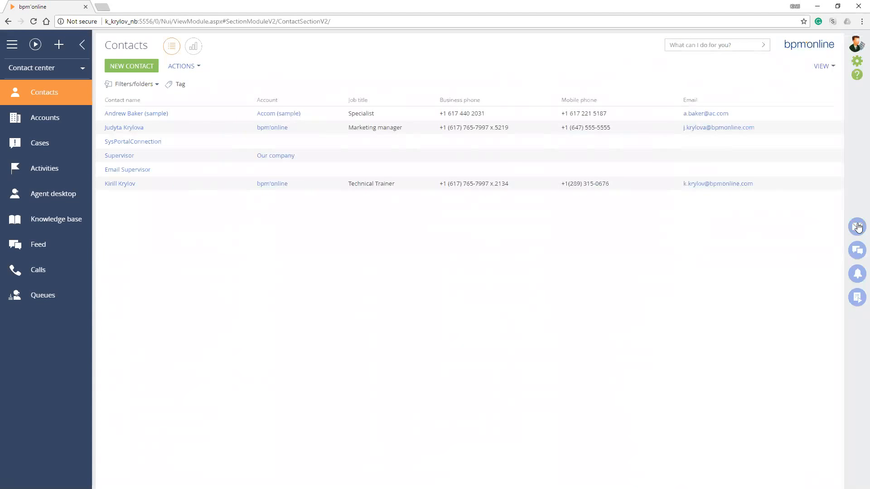
# Open System Designer and look through its groups from Processes down to Admin area
pyautogui.click(858, 62)
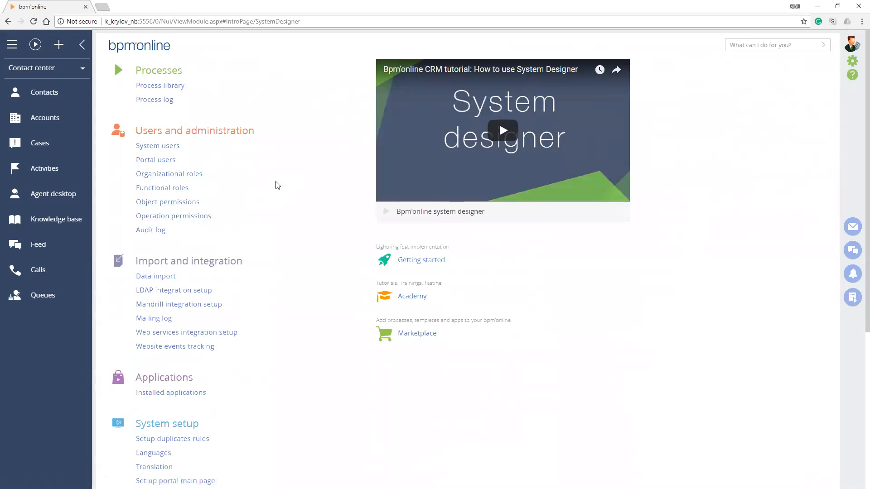
pyautogui.scroll(-3, 278, 185)
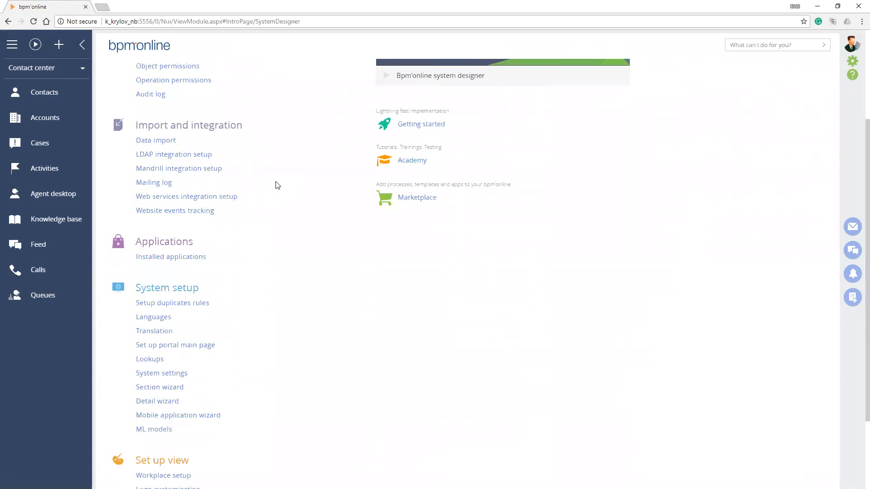
pyautogui.scroll(-2, 278, 185)
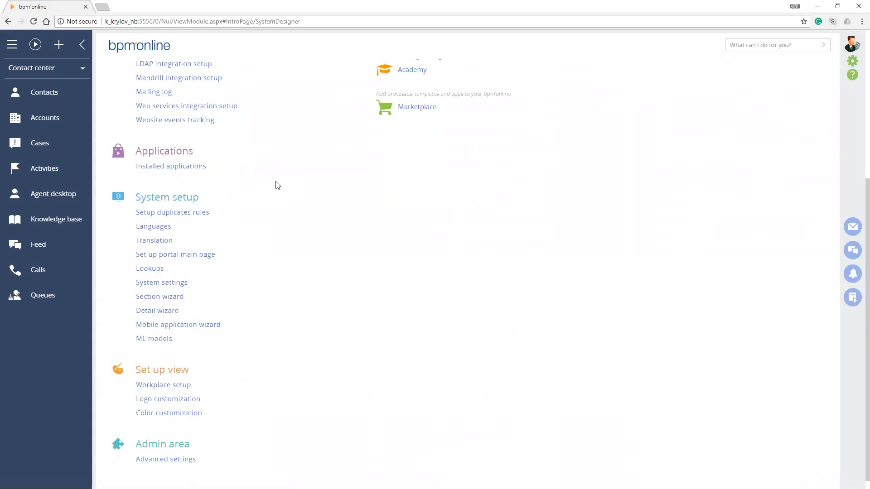
# View the Installed applications section and the Logo customization page, returning to System Designer after each
pyautogui.click(171, 166)
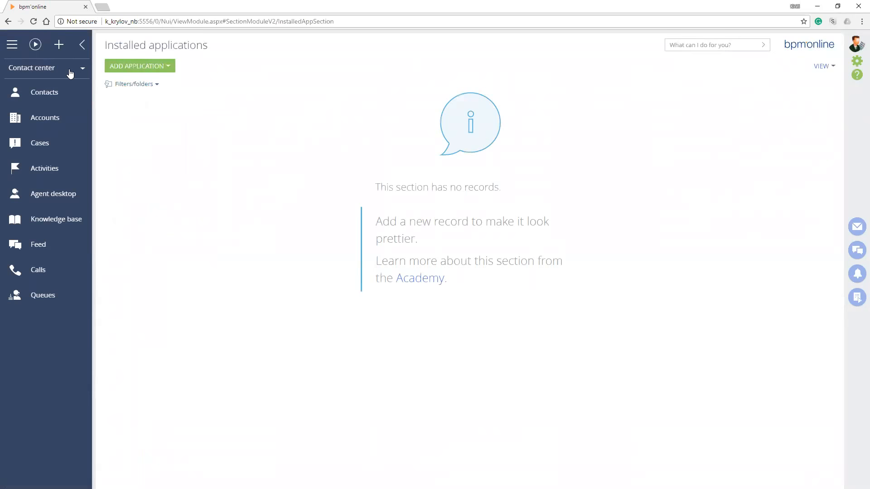
pyautogui.click(857, 62)
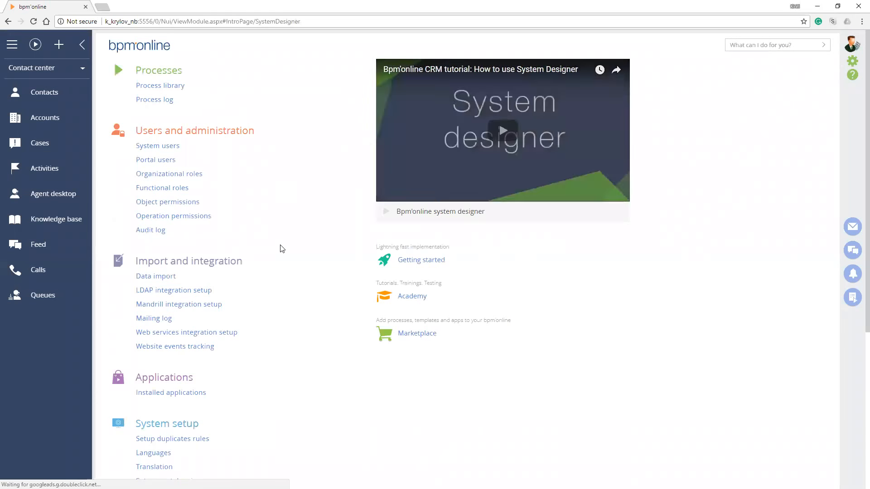
pyautogui.scroll(-3, 281, 248)
pyautogui.scroll(-2, 280, 248)
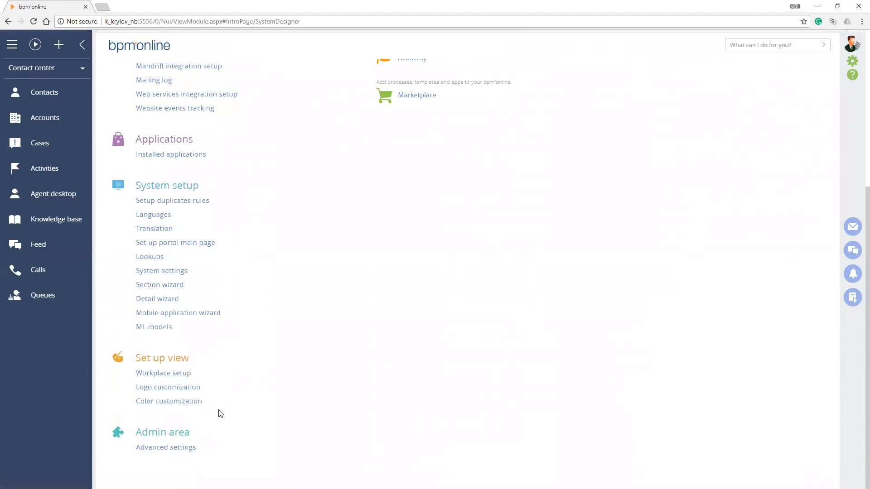
pyautogui.click(167, 387)
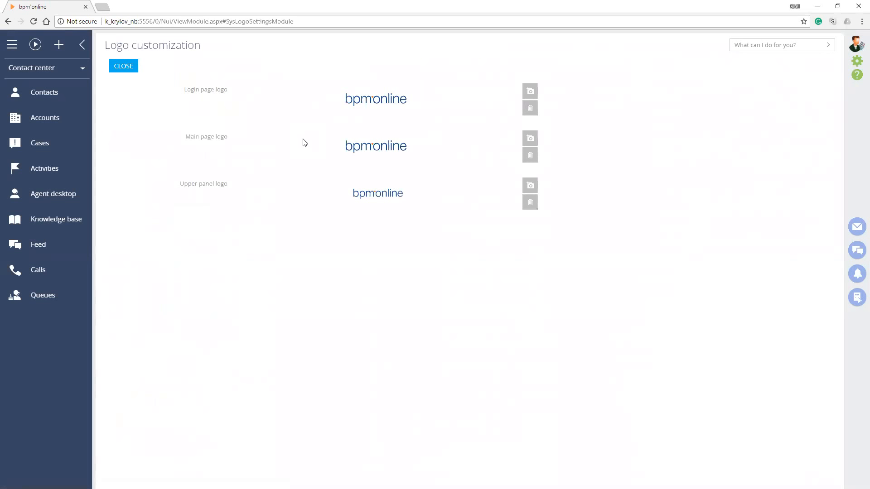
pyautogui.hotkey('alt', 'Left')
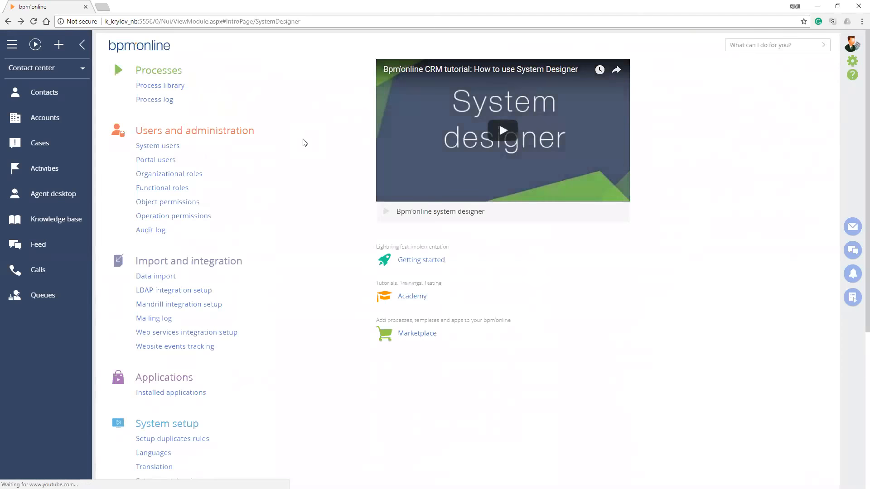
pyautogui.scroll(-4, 240, 411)
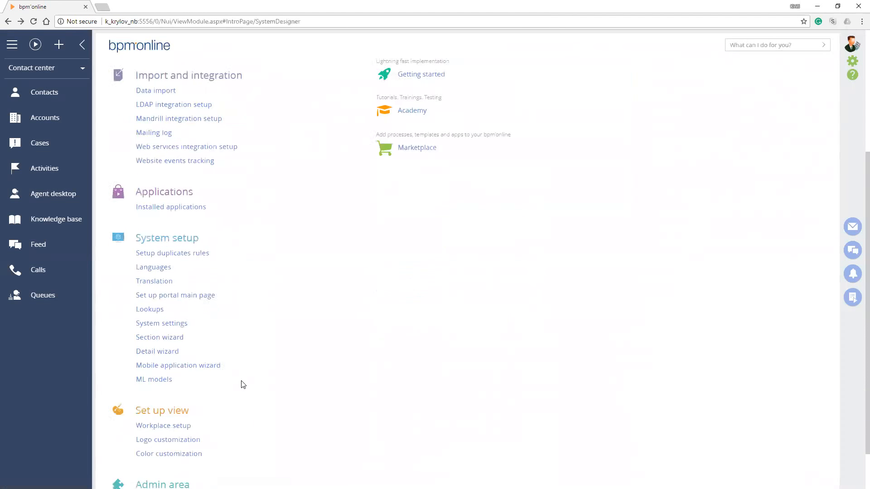
pyautogui.scroll(-1, 243, 385)
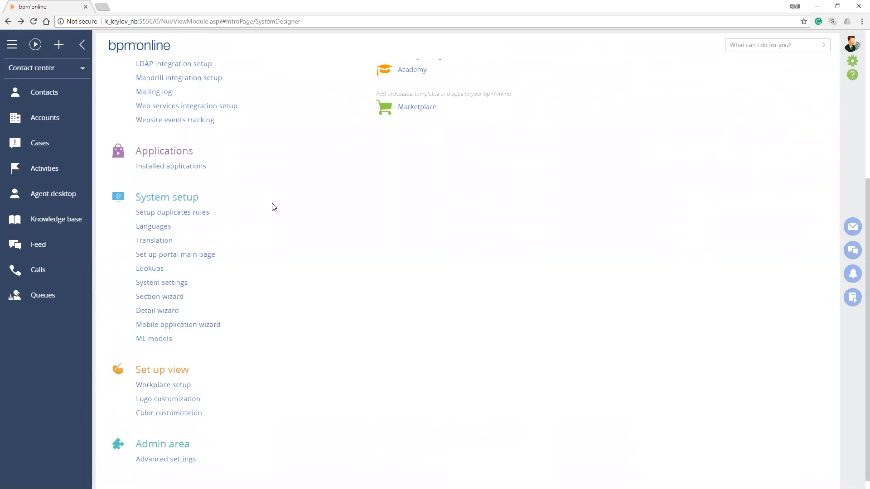
pyautogui.hotkey('ctrl', 'l')
pyautogui.hotkey('ctrl', 't')
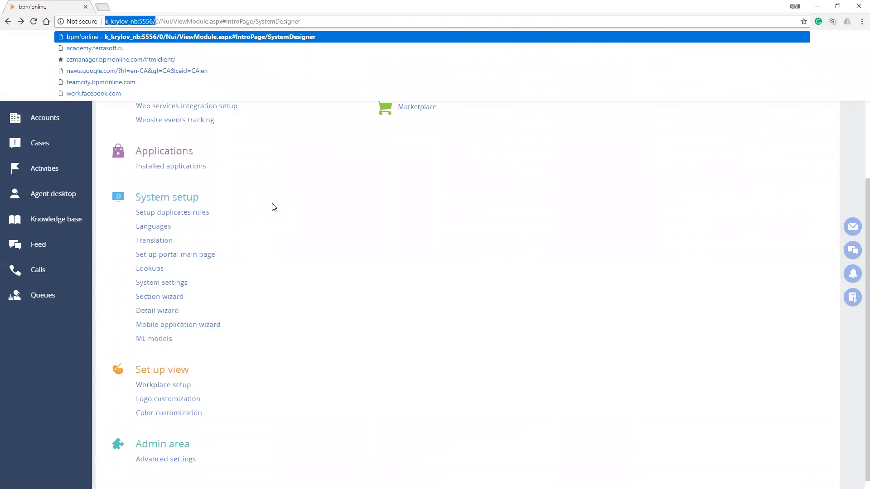
pyautogui.write('https://')
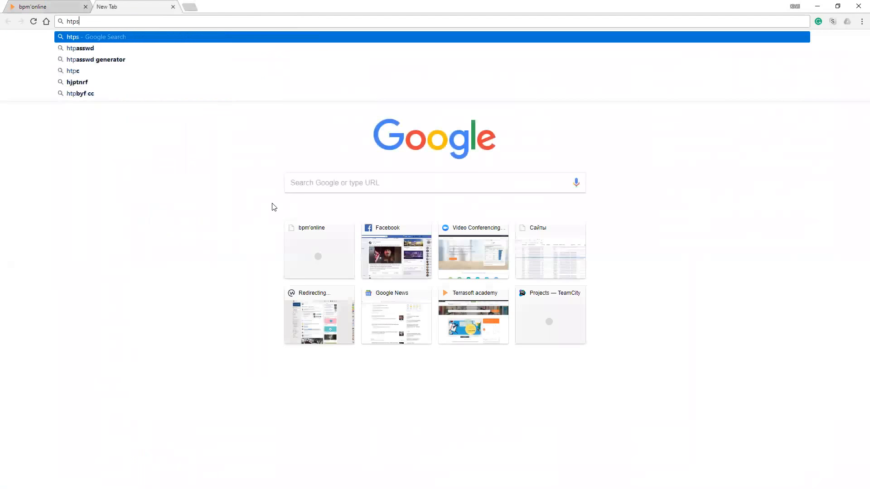
pyautogui.write('2-')
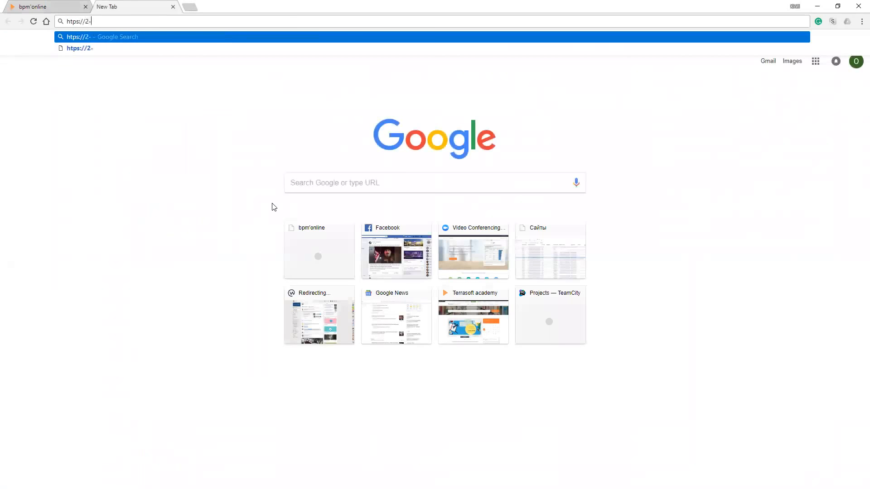
pyautogui.write('2018')
pyautogui.press('BackSpace')
pyautogui.press('BackSpace')
pyautogui.press('BackSpace')
pyautogui.press('BackSpace')
pyautogui.press('BackSpace')
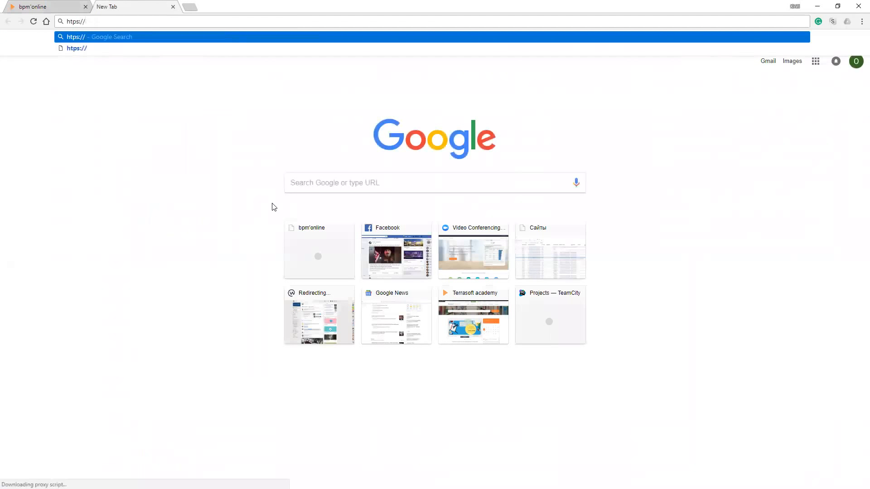
pyautogui.write('2-20')
pyautogui.press('BackSpace')
pyautogui.press('BackSpace')
pyautogui.write('06')
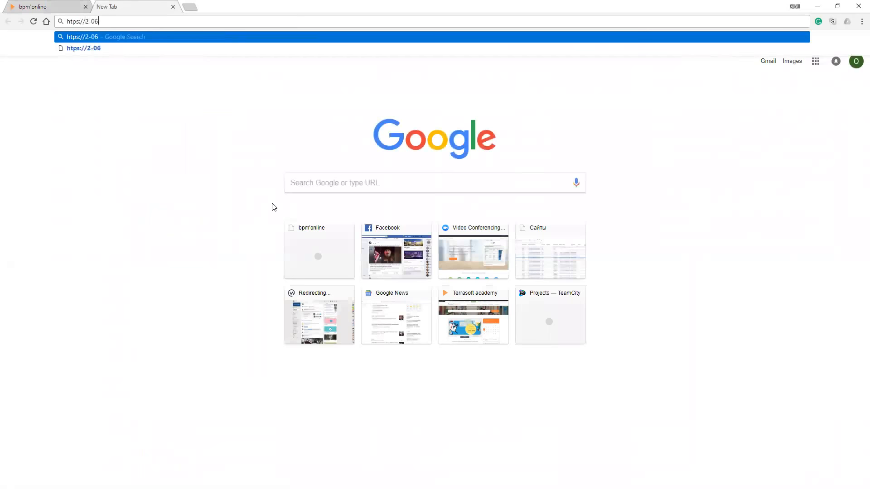
pyautogui.hotkey('ctrl', 'w')
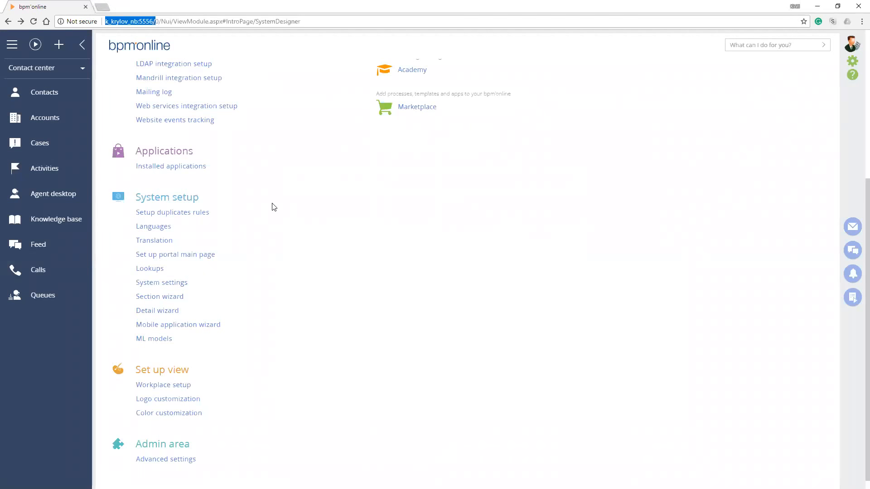
pyautogui.hotkey('ctrl', 'l')
pyautogui.click(266, 306)
# Check the list of available workplaces and open Workplace setup from System Designer
pyautogui.scroll(-1, 265, 306)
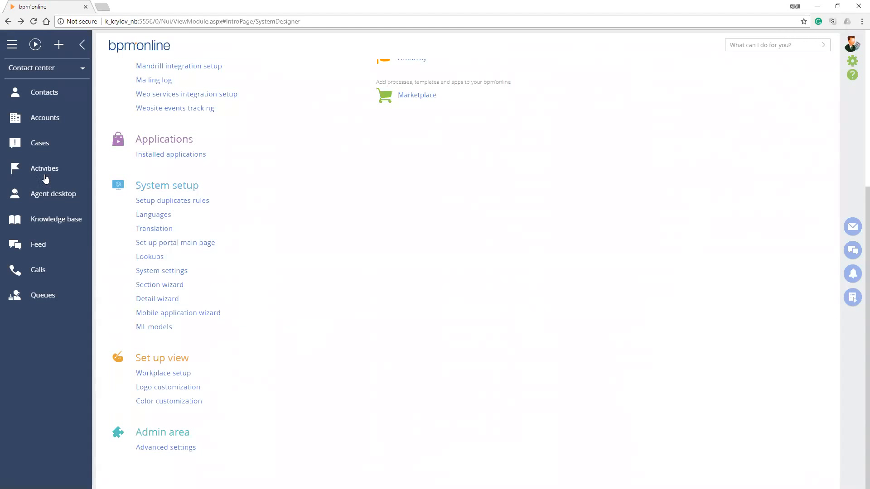
pyautogui.click(60, 72)
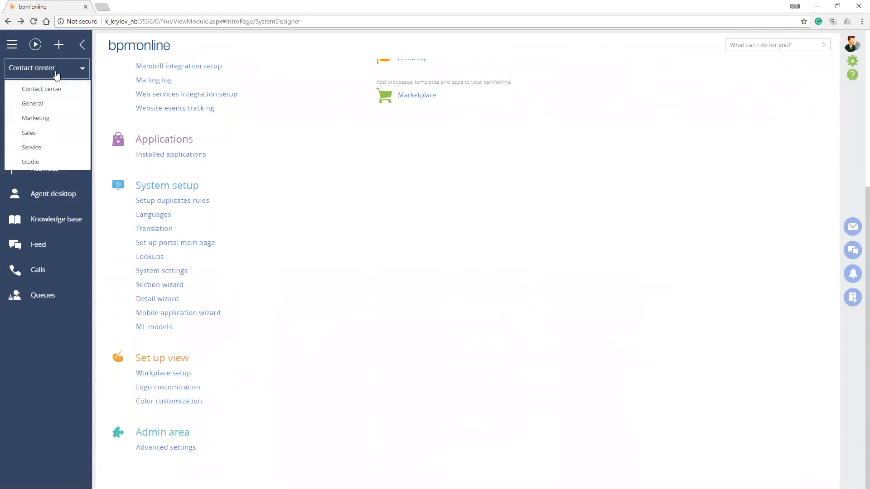
pyautogui.click(162, 373)
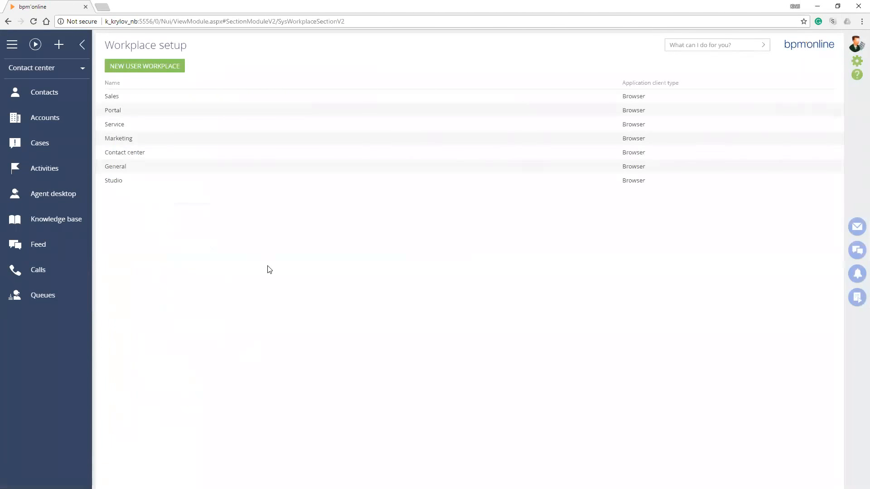
# Compare the configured workplaces with the workplace list and open the Sales workplace to view its sections and user groups
pyautogui.press('Down')
pyautogui.press('Down')
pyautogui.press('Down')
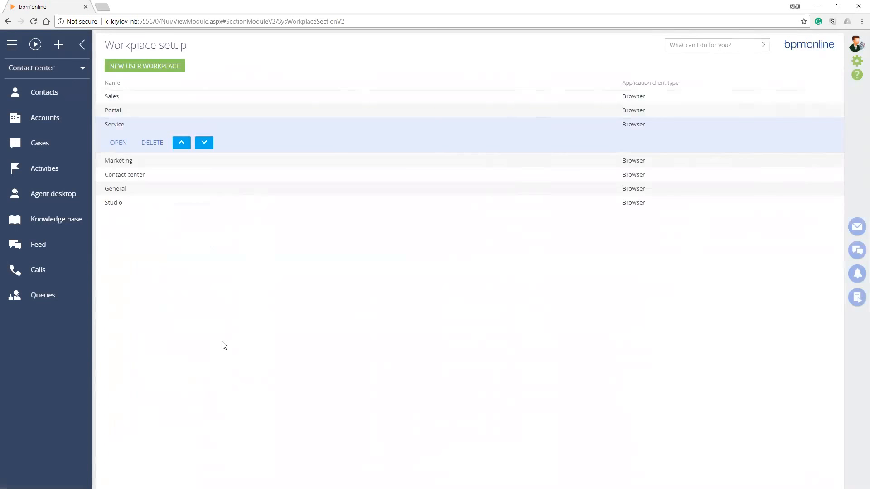
pyautogui.press('Up')
pyautogui.press('Up')
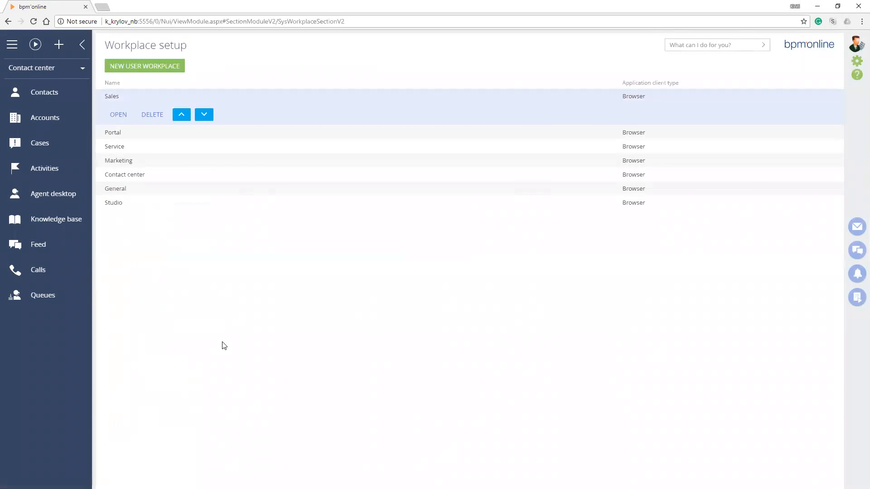
pyautogui.click(78, 76)
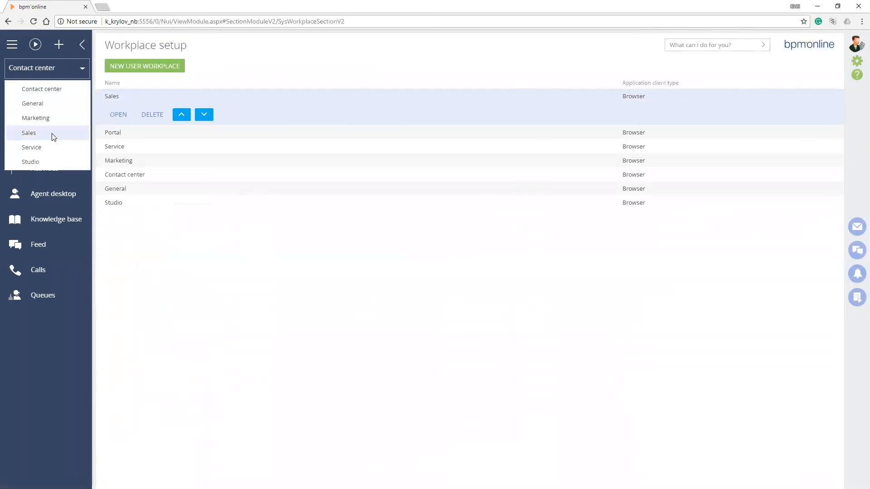
pyautogui.click(287, 248)
pyautogui.press('Return')
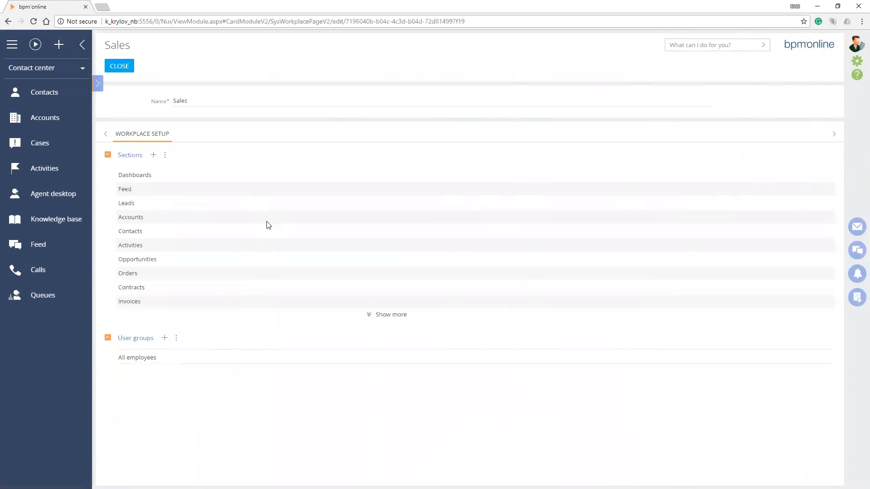
# Switch the active workplace from Contact center to Sales and return to System Designer
pyautogui.click(68, 76)
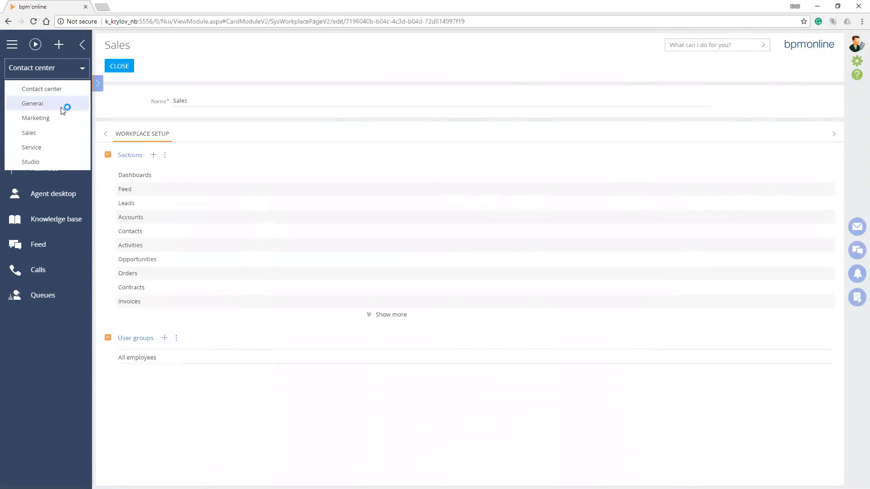
pyautogui.click(52, 133)
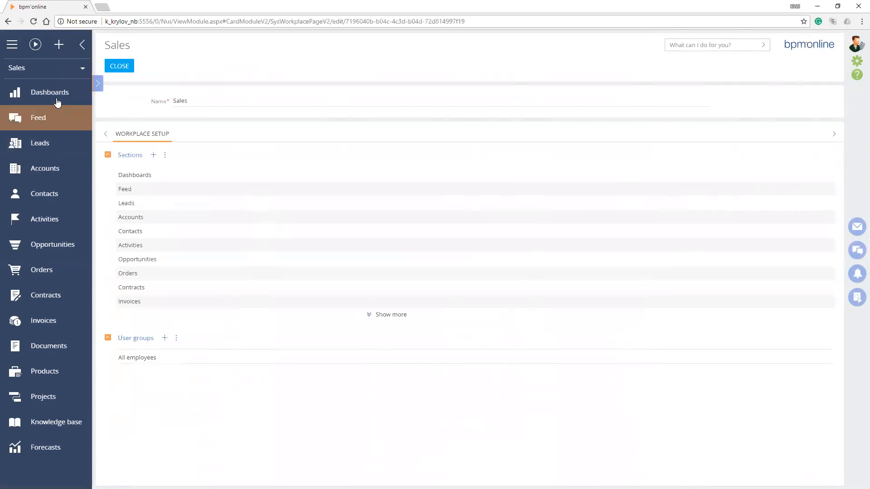
pyautogui.click(59, 96)
pyautogui.click(48, 148)
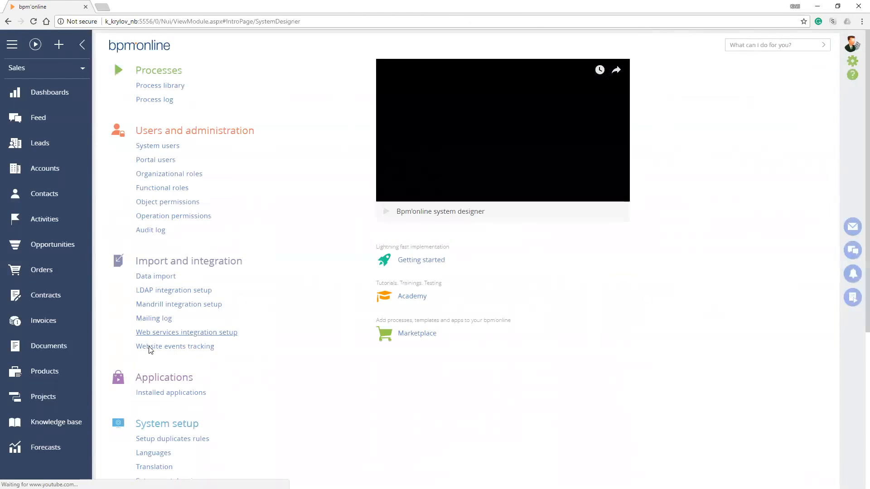
# Reopen the Sales workplace in Workplace setup, view the roles available for its User groups, and leave without adding any
pyautogui.scroll(-5, 271, 382)
pyautogui.click(186, 374)
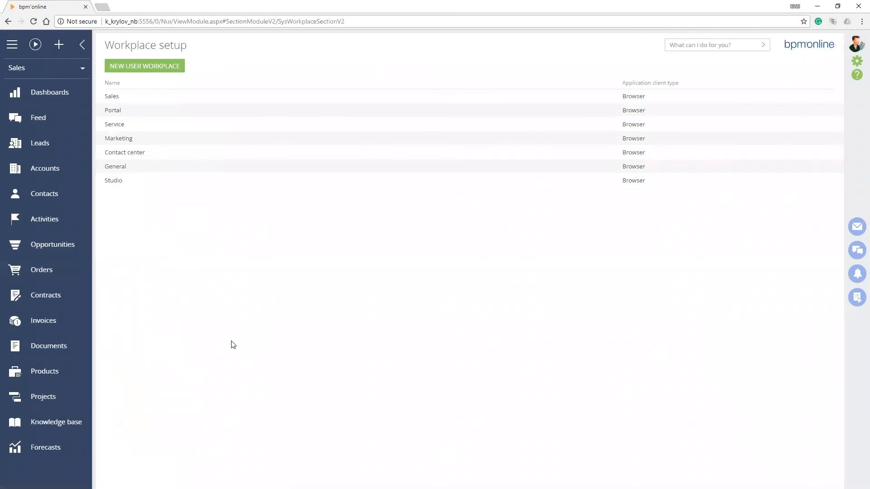
pyautogui.click(116, 111)
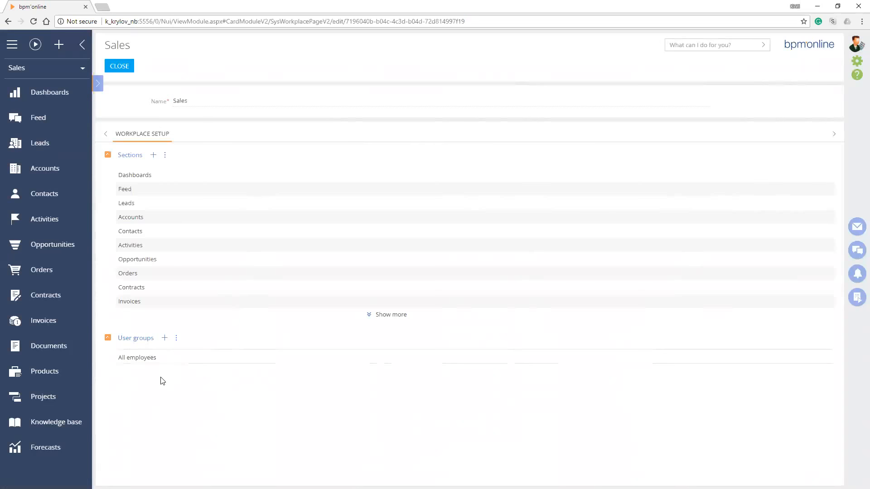
pyautogui.click(162, 342)
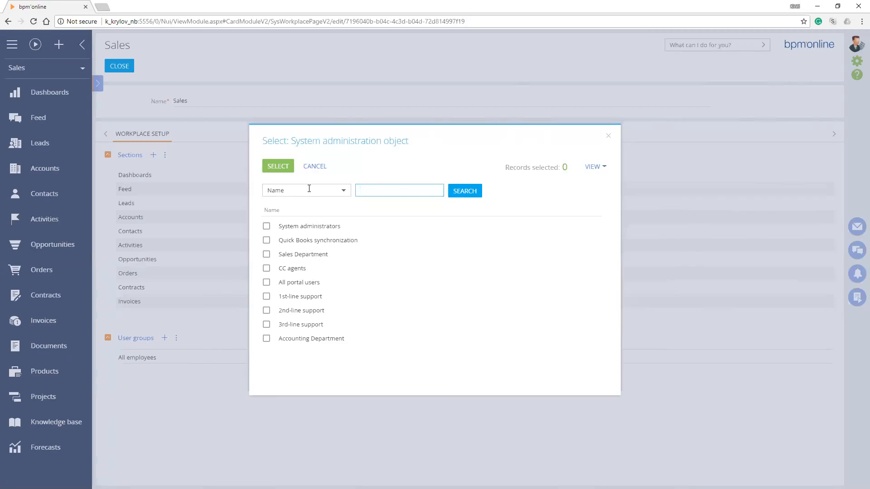
pyautogui.click(316, 167)
pyautogui.hotkey('alt', 'Left')
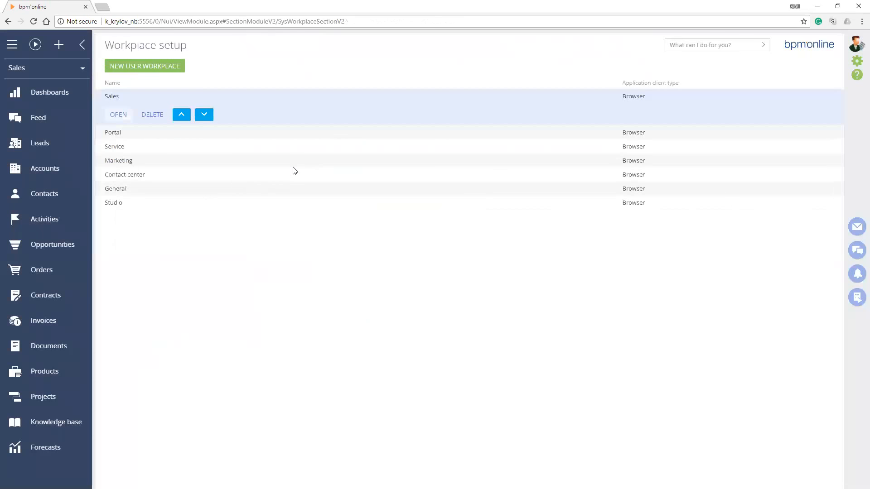
# Open the system users list and start a new user record of the Company employee type
pyautogui.click(856, 61)
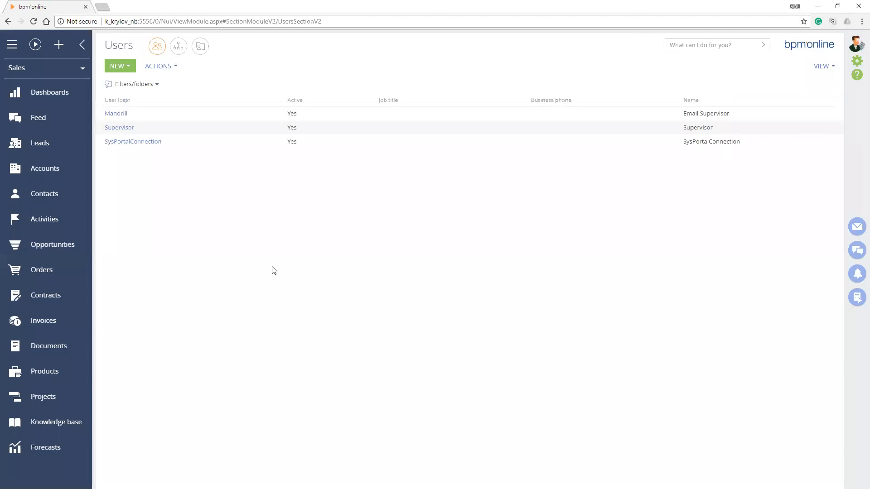
pyautogui.press('Return')
pyautogui.press('Down')
pyautogui.press('Down')
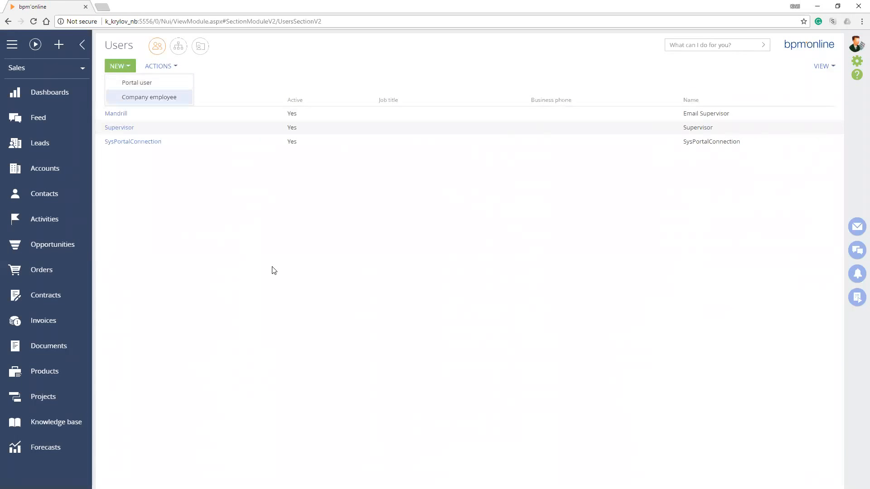
pyautogui.press('Up')
pyautogui.press('Down')
pyautogui.press('Return')
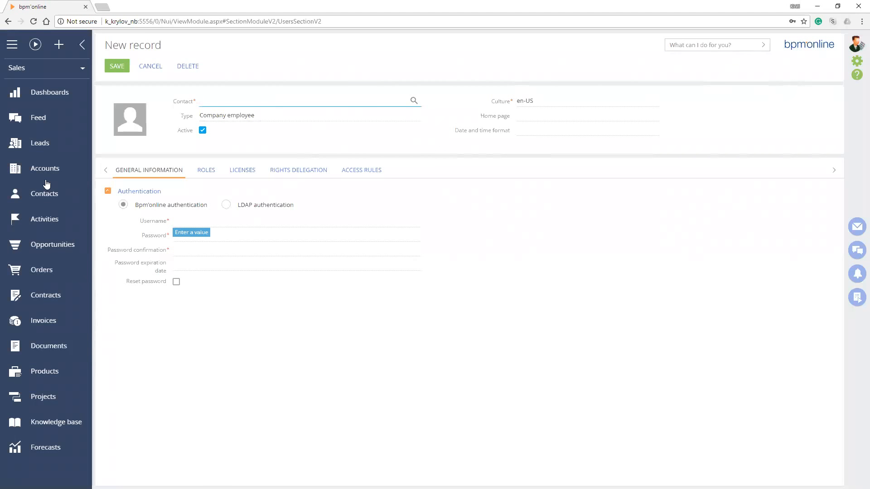
# Review the marketing manager's and technical trainer's contact records in Contacts, close each, and reopen System Designer
pyautogui.click(63, 195)
pyautogui.press('Return')
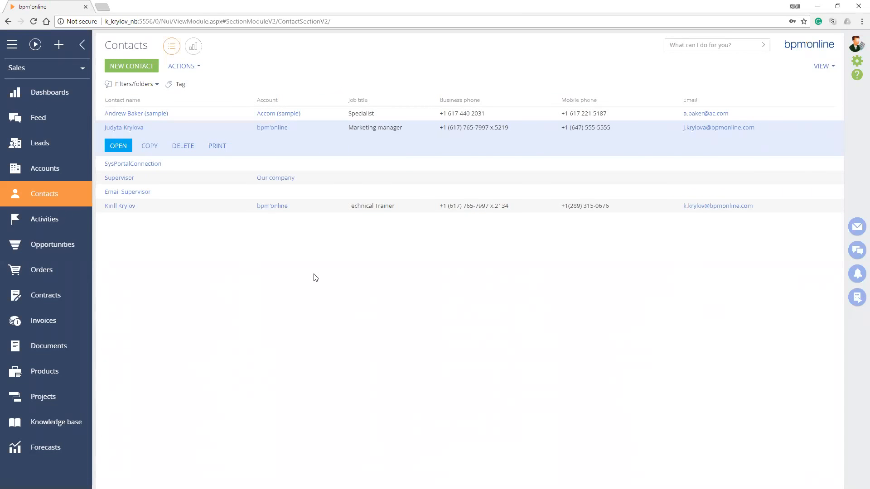
pyautogui.press('Return')
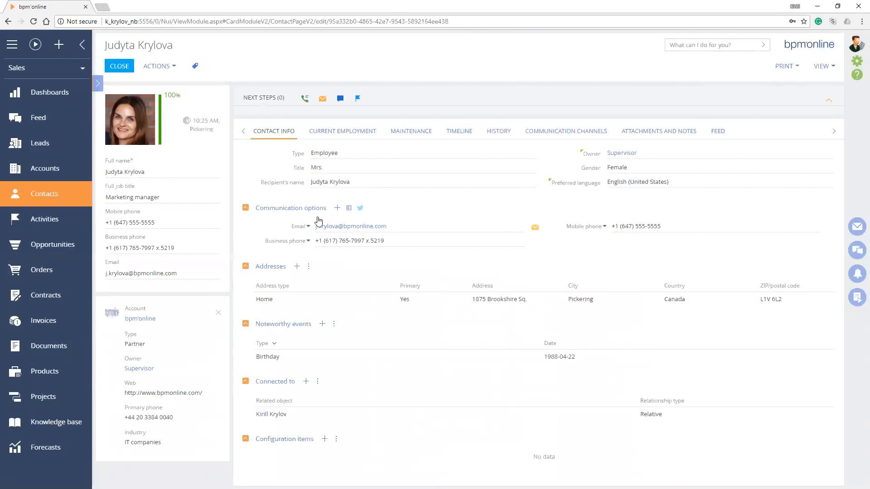
pyautogui.click(119, 66)
pyautogui.click(271, 202)
pyautogui.press('Return')
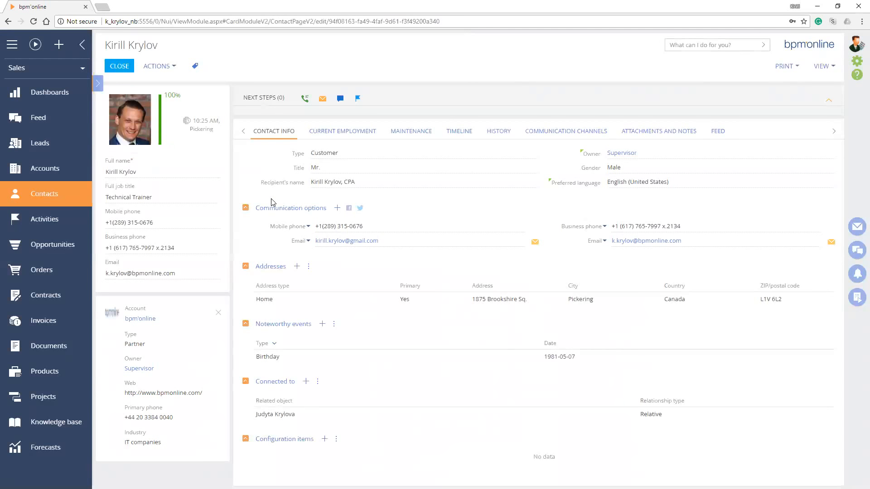
pyautogui.click(119, 66)
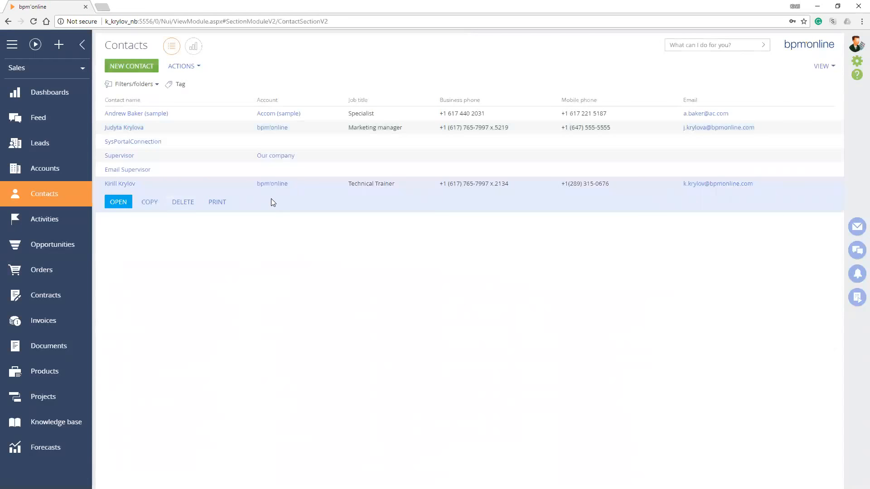
pyautogui.click(857, 63)
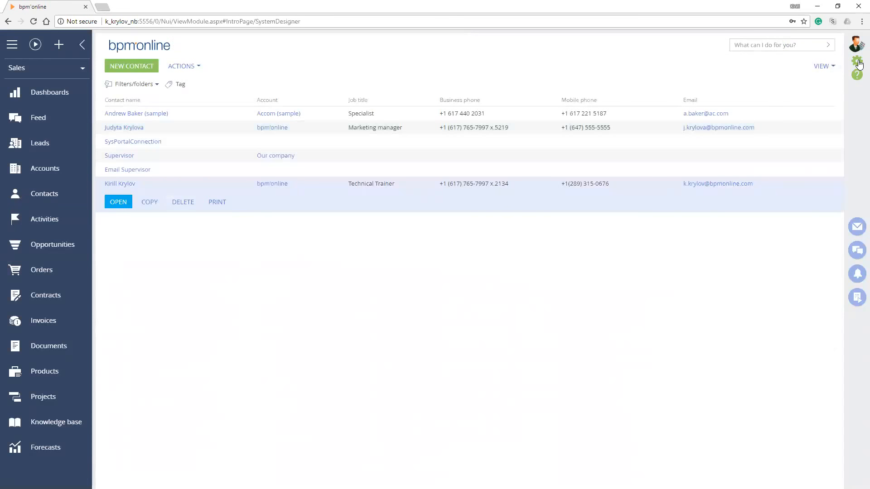
# Create a new Company employee user in the system users list and link it to the technical trainer's contact
pyautogui.click(158, 146)
pyautogui.click(120, 66)
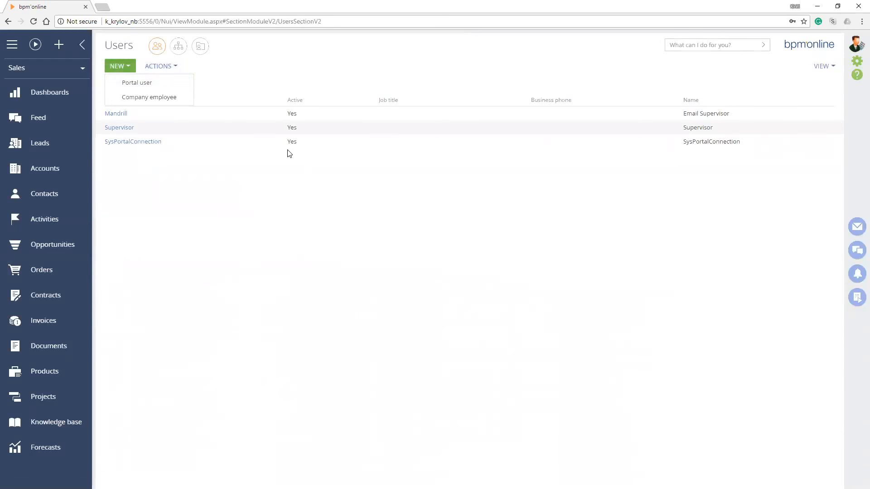
pyautogui.click(149, 97)
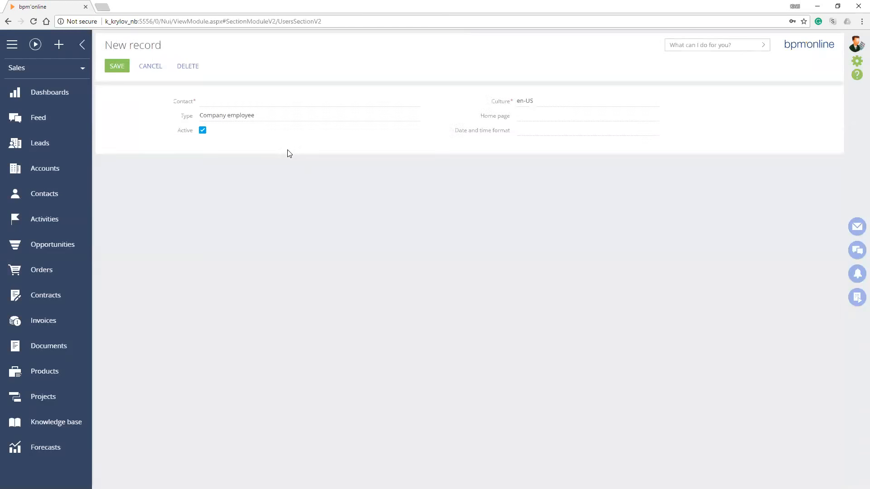
pyautogui.click(309, 101)
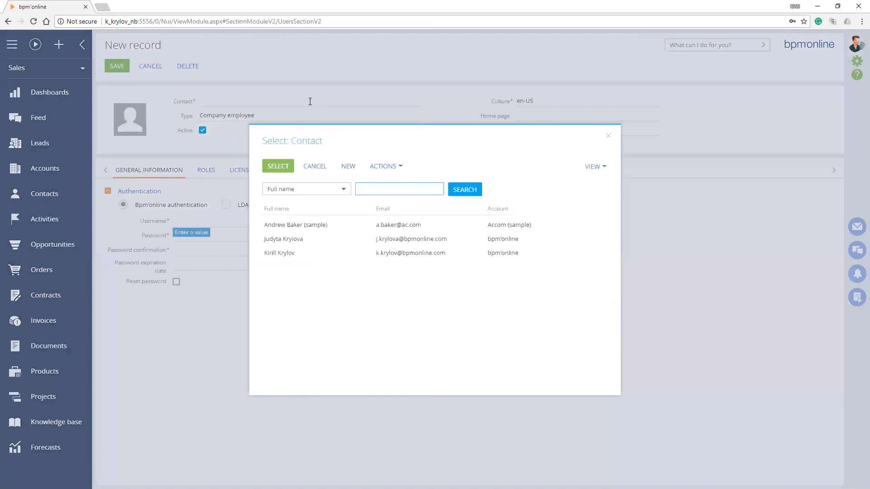
pyautogui.click(290, 254)
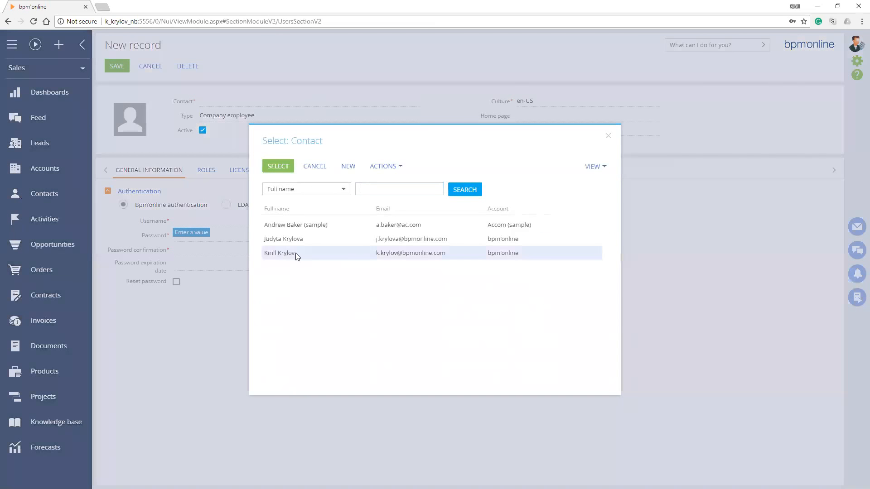
pyautogui.click(277, 164)
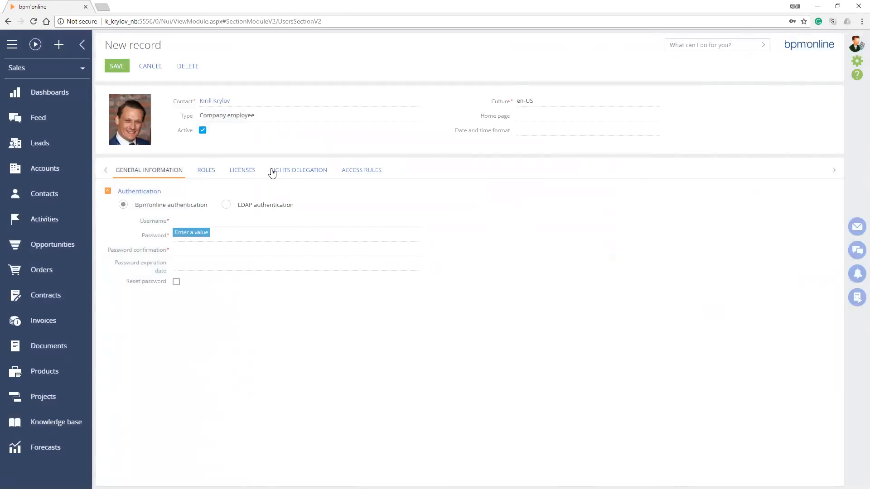
# Enter the new user's username, account password and matching password confirmation under bpm'online authentication
pyautogui.press('Tab')
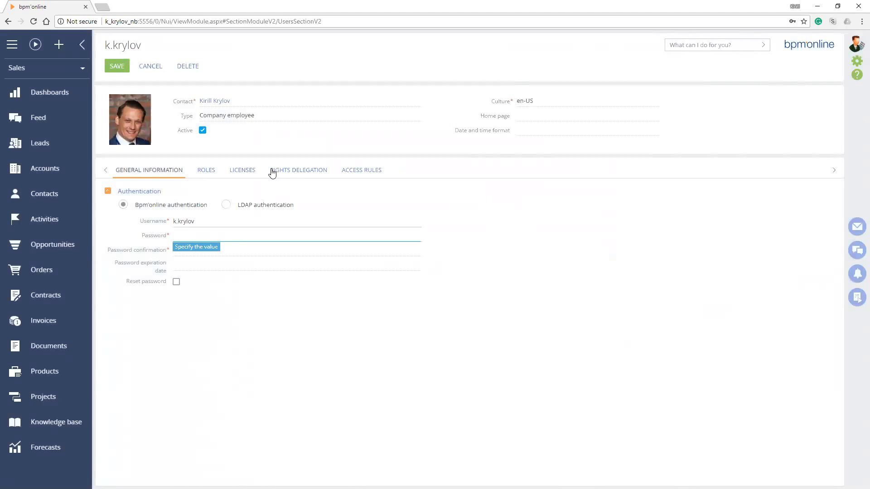
pyautogui.write('123')
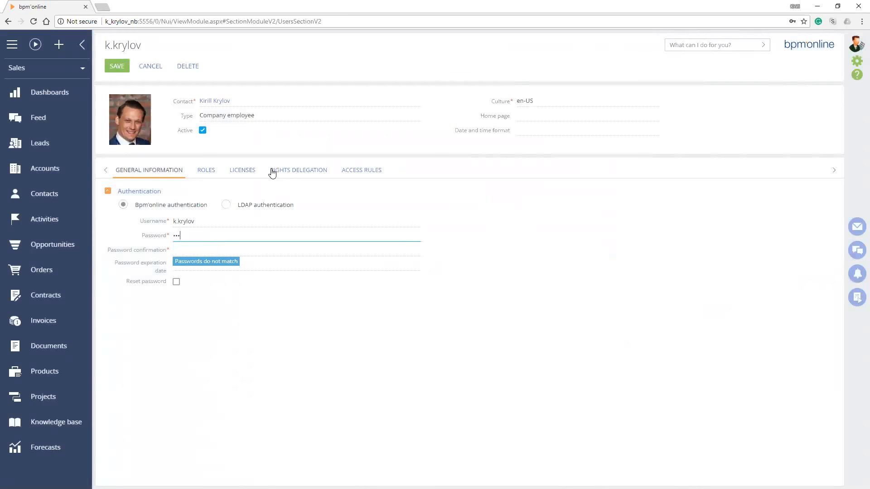
pyautogui.write('123')
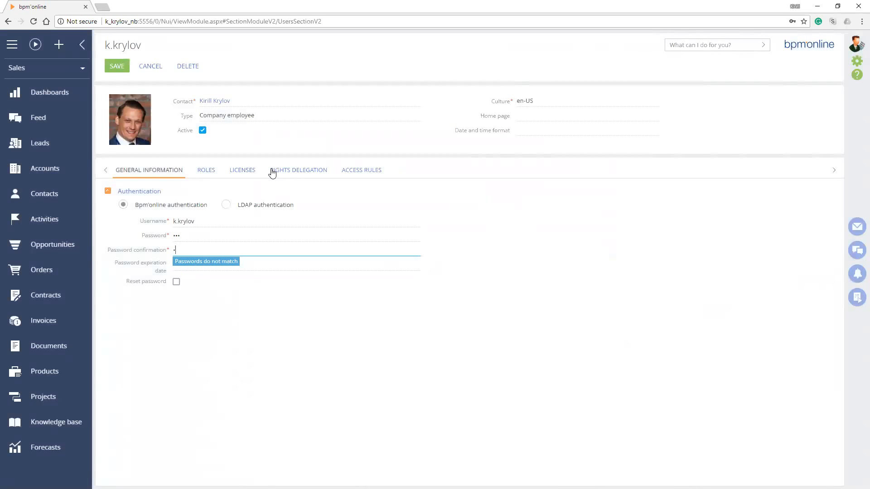
pyautogui.press('Return')
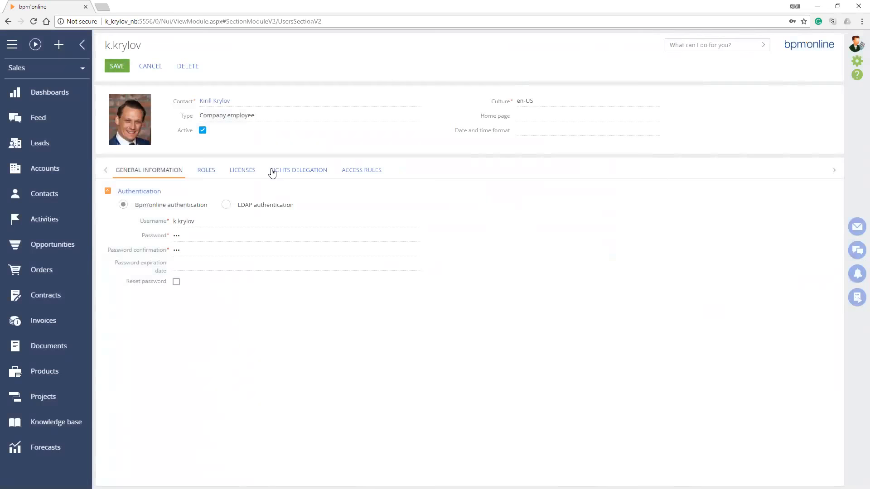
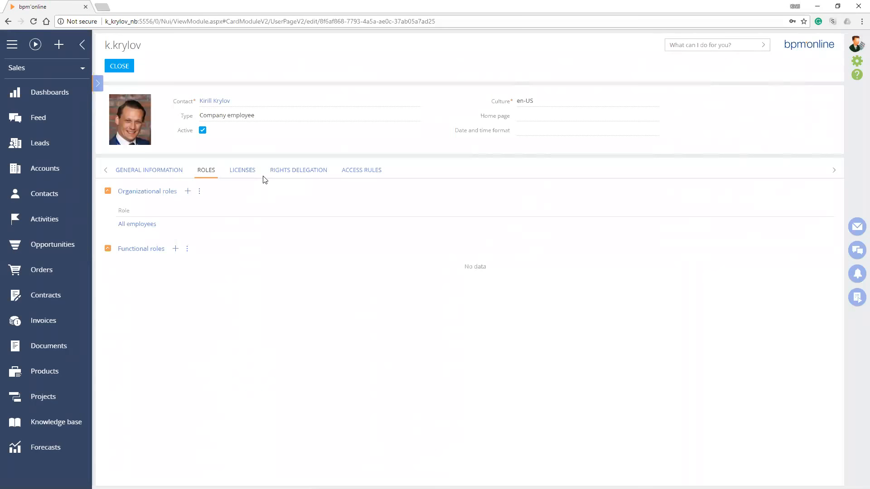
# Review the technical trainer user's licenses and rights delegation, browse the roles available for delegating permissions, and cancel the selection
pyautogui.click(263, 177)
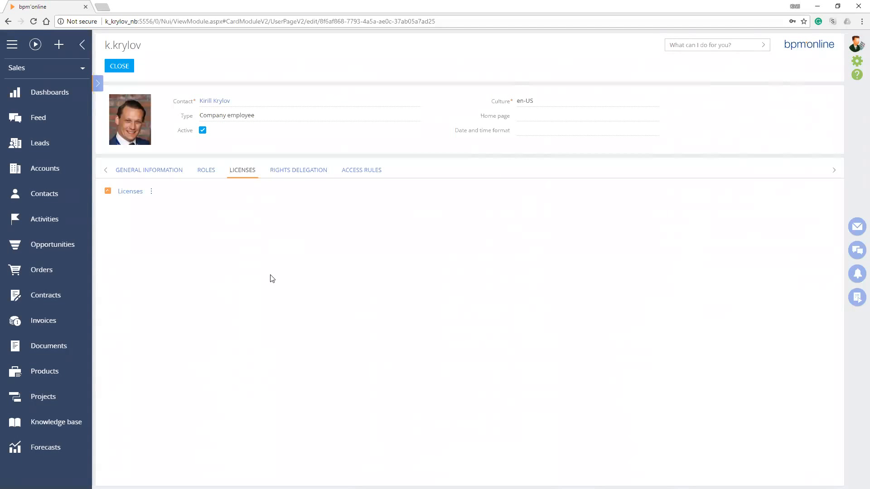
pyautogui.click(297, 172)
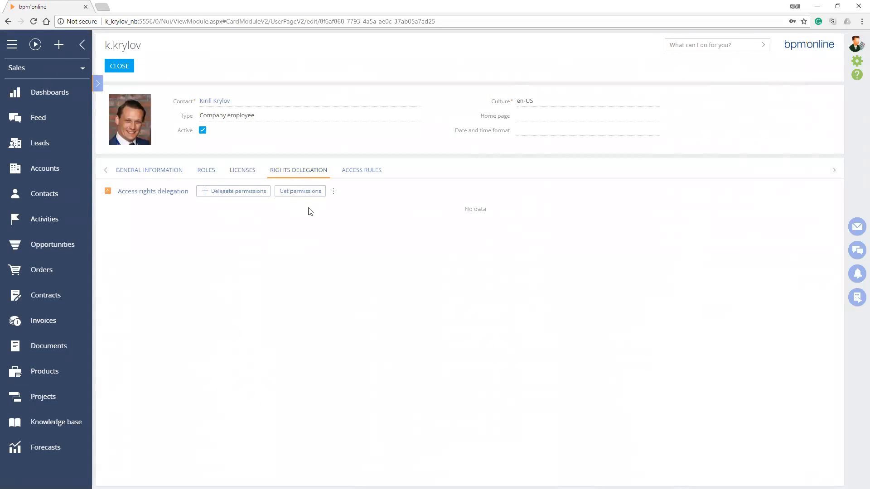
pyautogui.click(269, 193)
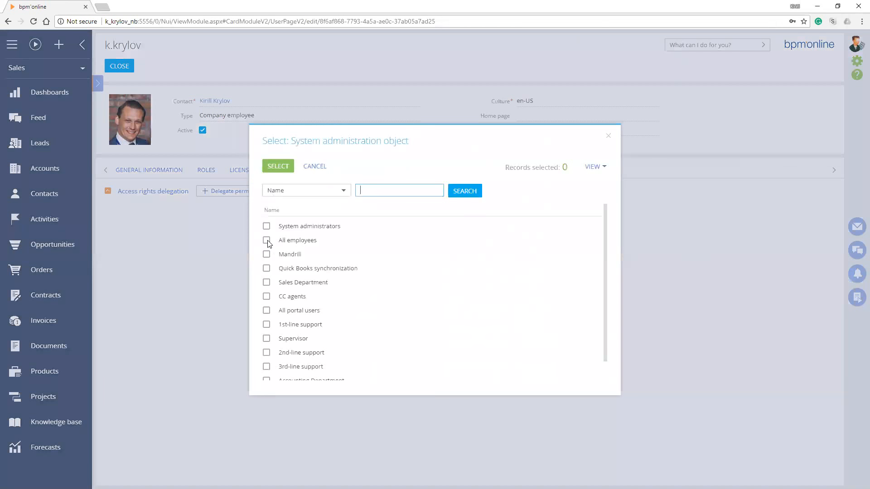
pyautogui.scroll(-1, 267, 301)
pyautogui.scroll(1, 266, 313)
pyautogui.click(313, 167)
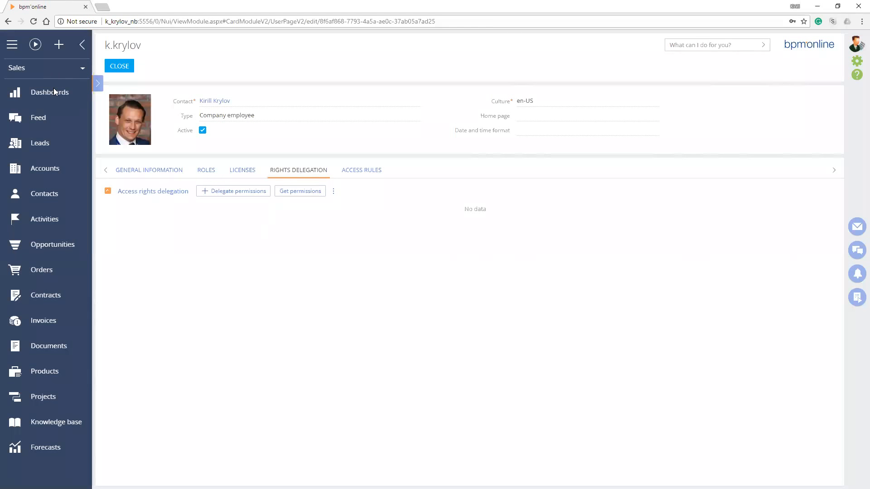
# View the roles permissions can be obtained from, cancel the selection, and show the user's access rules
pyautogui.click(295, 196)
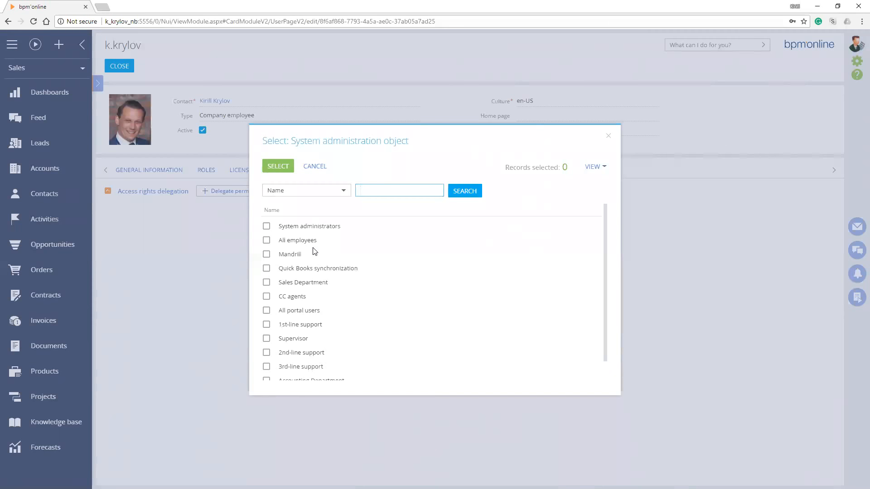
pyautogui.press('Escape')
pyautogui.click(361, 170)
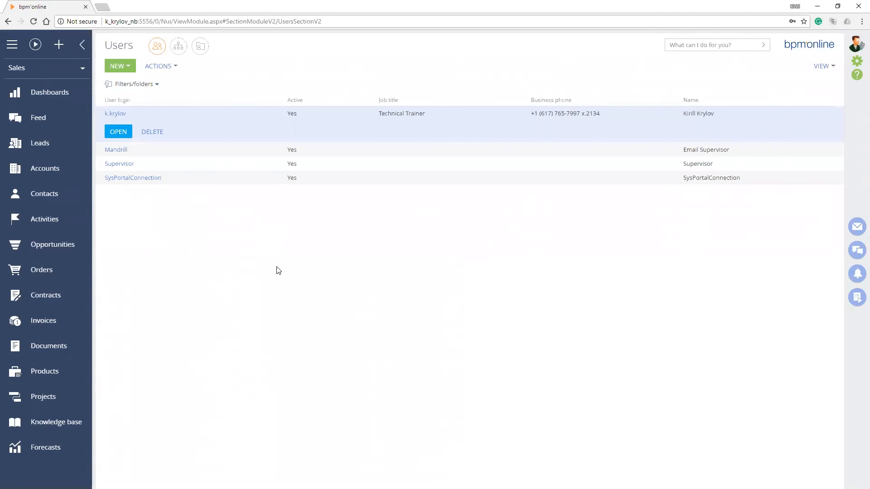
# Create another Company employee user in the system users list and link it to the marketing manager's contact
pyautogui.click(120, 66)
pyautogui.click(149, 97)
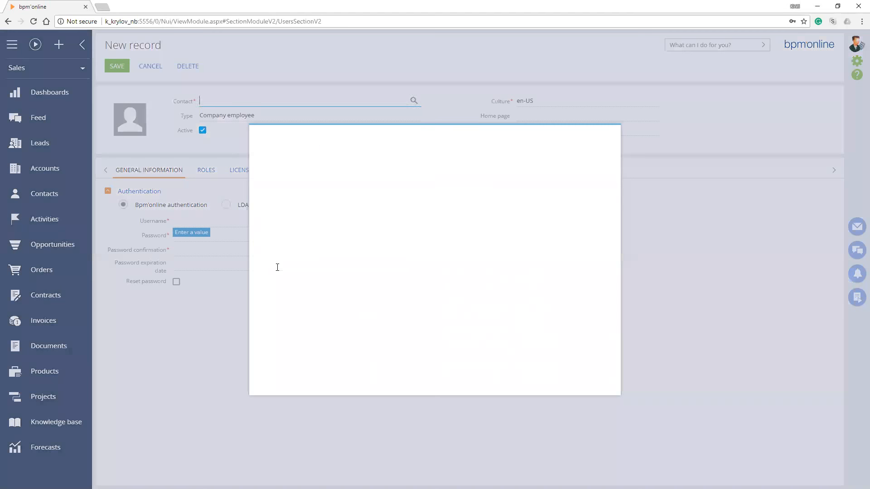
pyautogui.doubleClick(291, 238)
# Enter the new user's username, account password and matching password confirmation, and save the user record
pyautogui.click(274, 221)
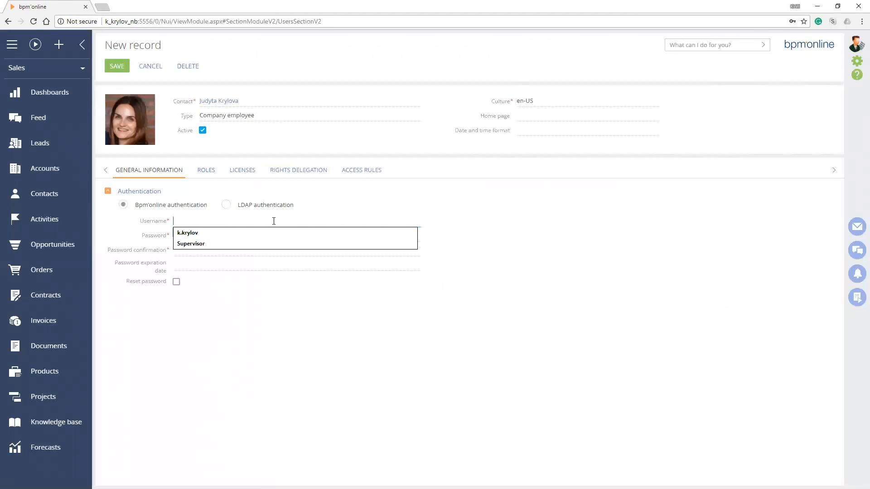
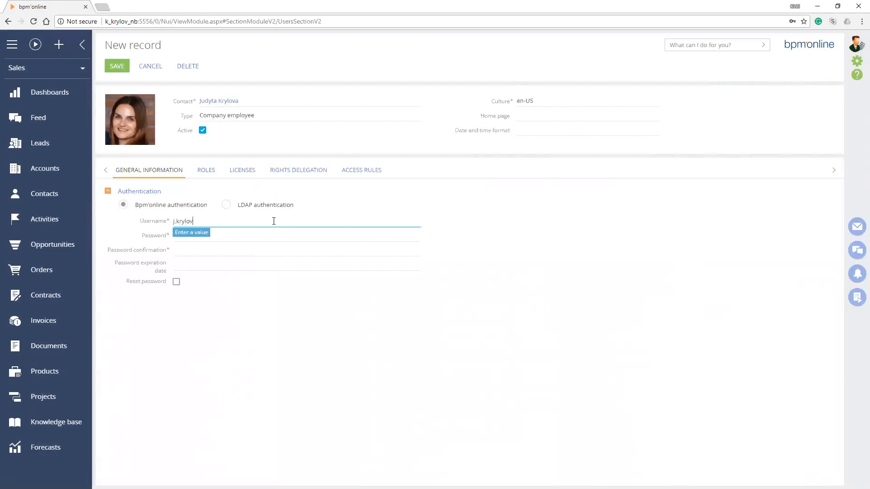
pyautogui.press('Tab')
pyautogui.write('123')
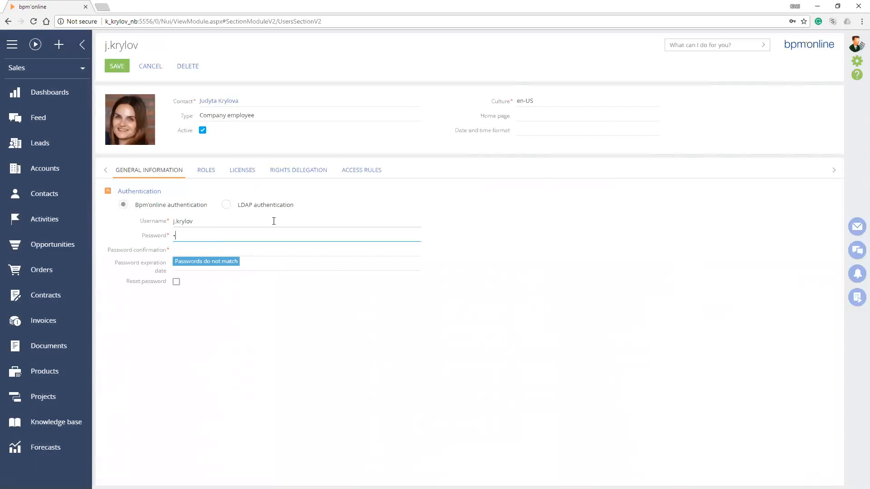
pyautogui.press('Tab')
pyautogui.write('123')
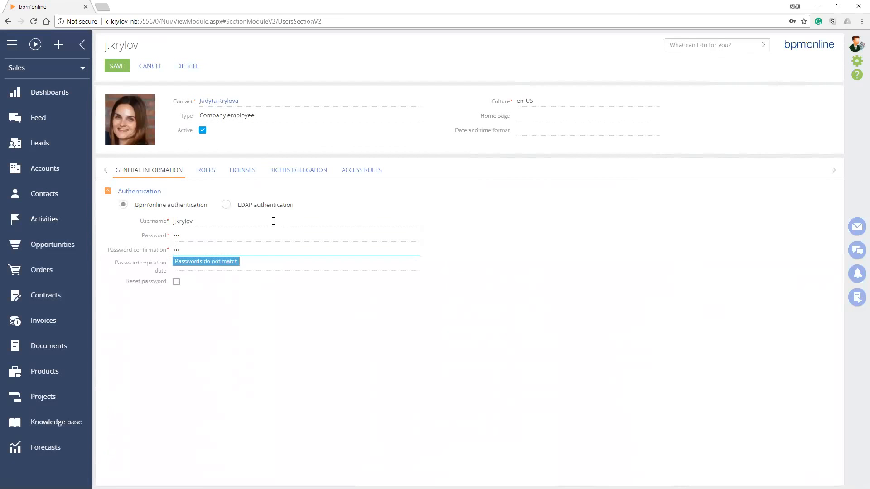
pyautogui.hotkey('ctrl', 'Return')
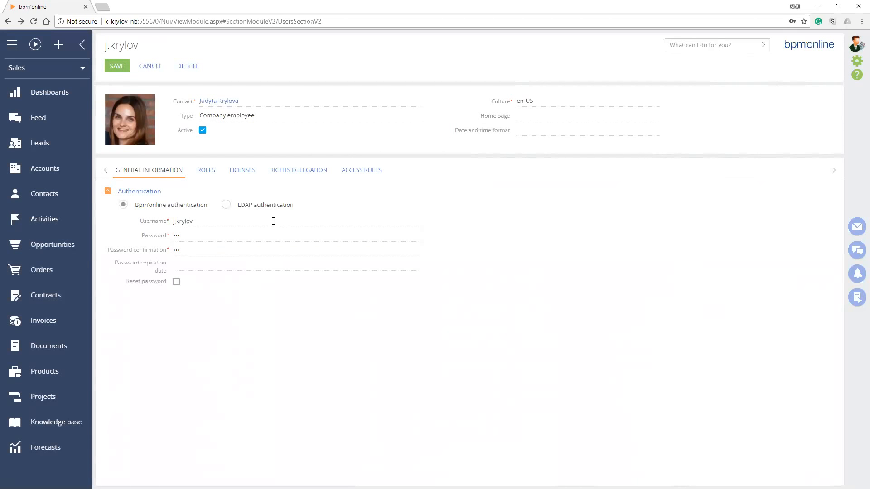
pyautogui.click(273, 221)
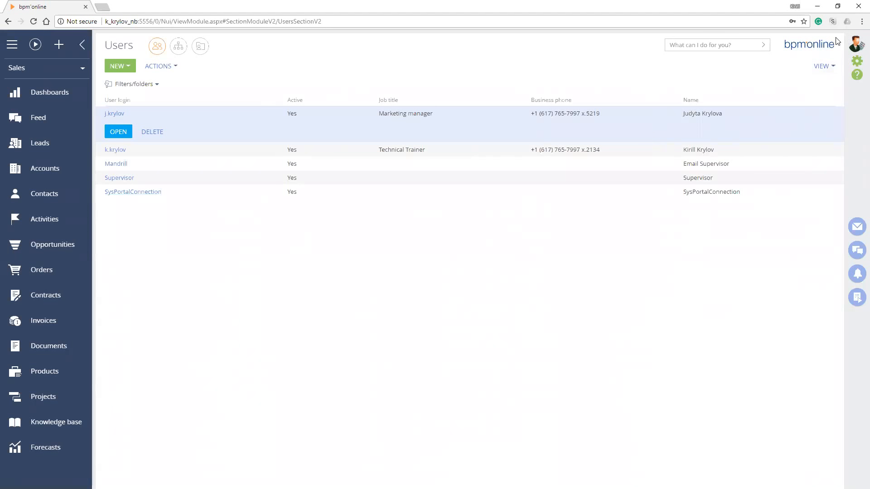
# Open an incognito browser window and load the local bpm'online site on port 5556
pyautogui.hotkey('ctrl', 'shift', 'n')
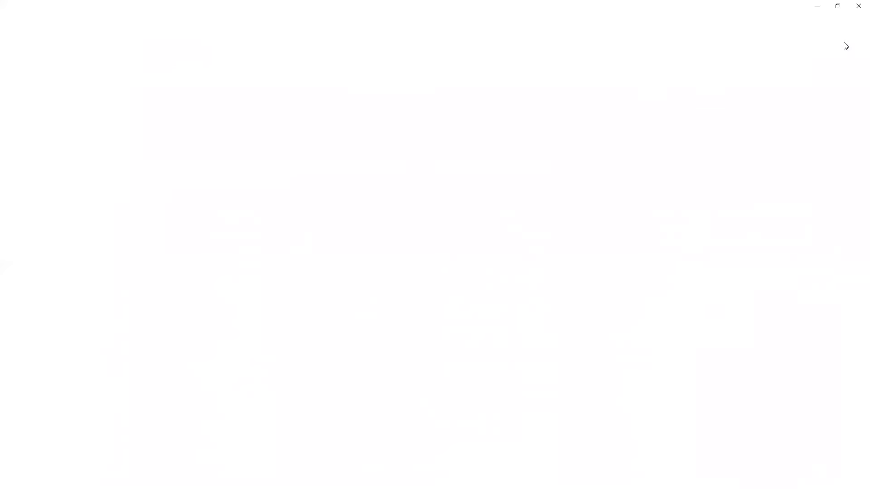
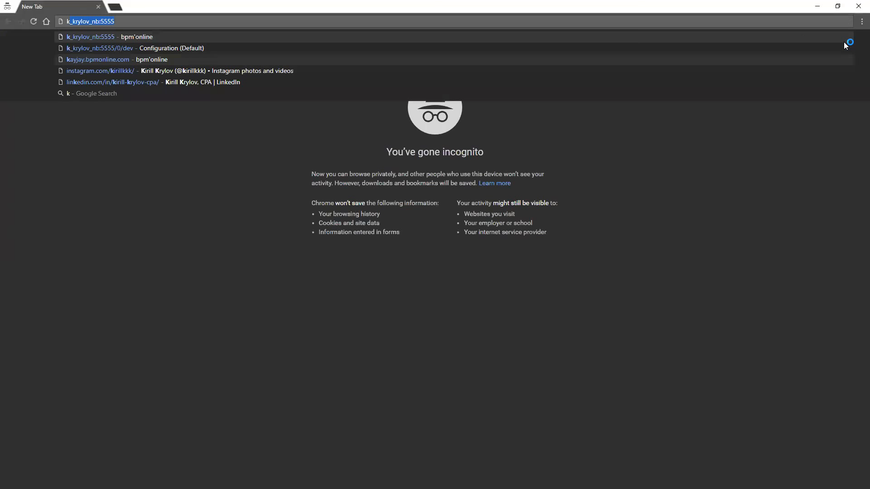
pyautogui.press('Return')
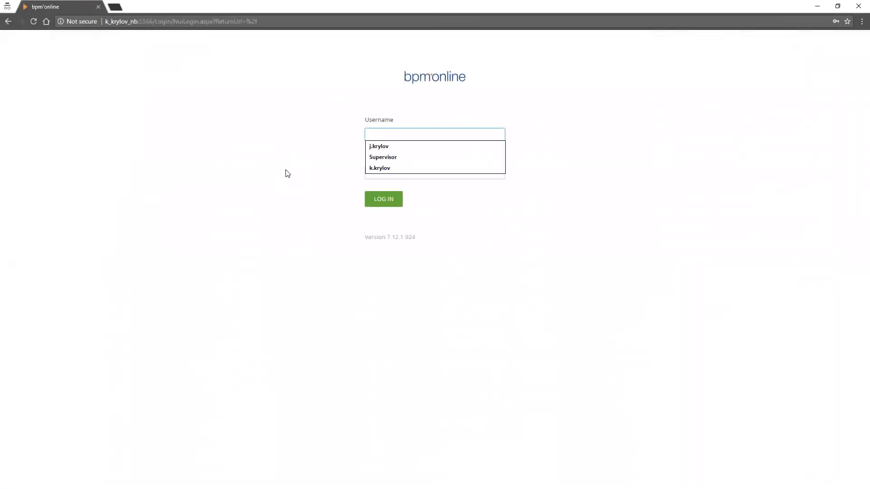
# Log in with the technical trainer's username and account password
pyautogui.press('Down')
pyautogui.press('Down')
pyautogui.press('Down')
pyautogui.press('Return')
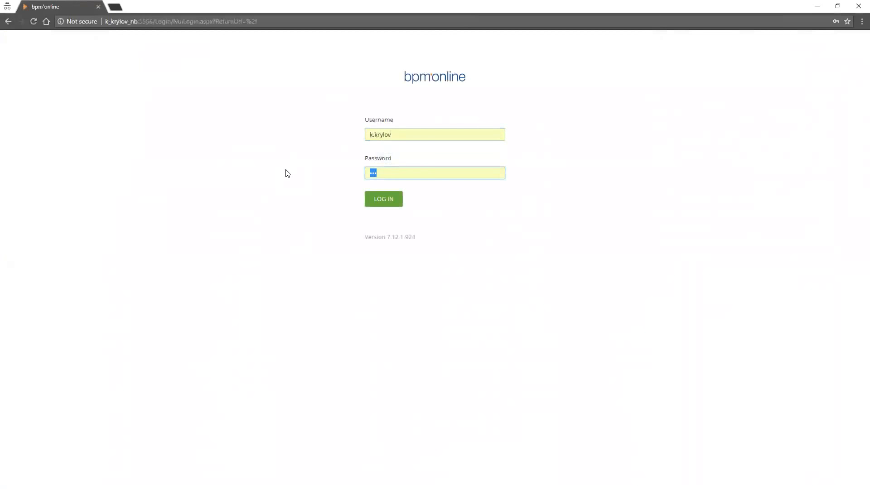
pyautogui.write('•••')
pyautogui.press('Return')
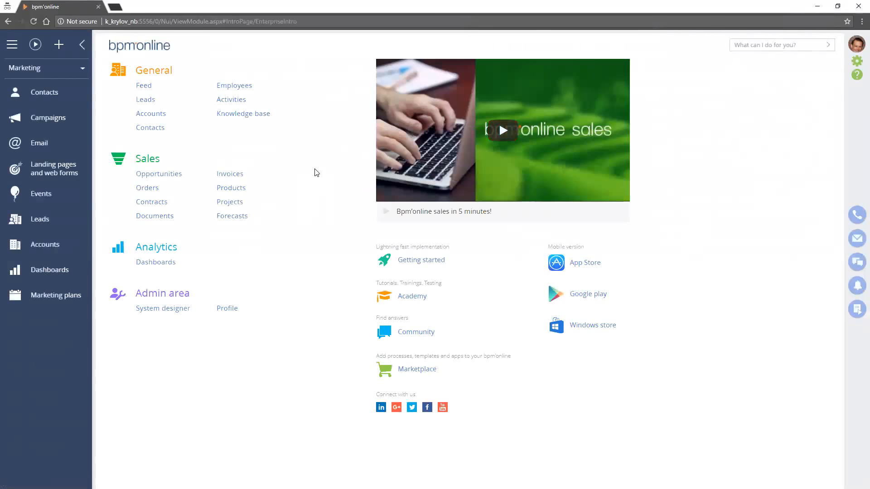
# Set the date and time format to English (Canada) in the technical trainer's user profile, save it, and log out
pyautogui.click(856, 43)
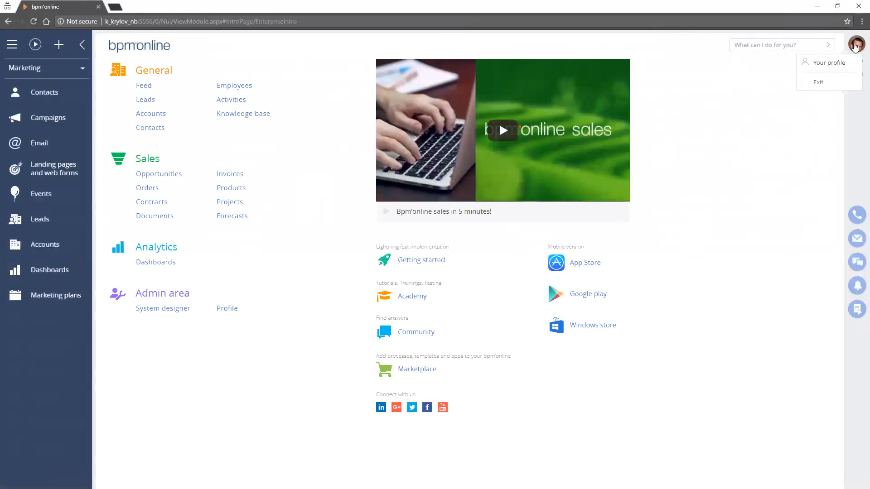
pyautogui.click(824, 63)
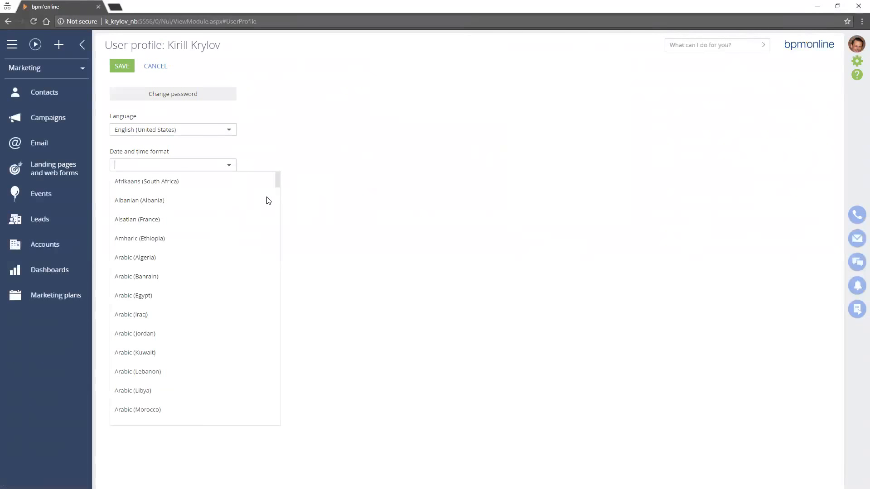
pyautogui.write('English')
pyautogui.press('Down')
pyautogui.press('Down')
pyautogui.press('Down')
pyautogui.press('Return')
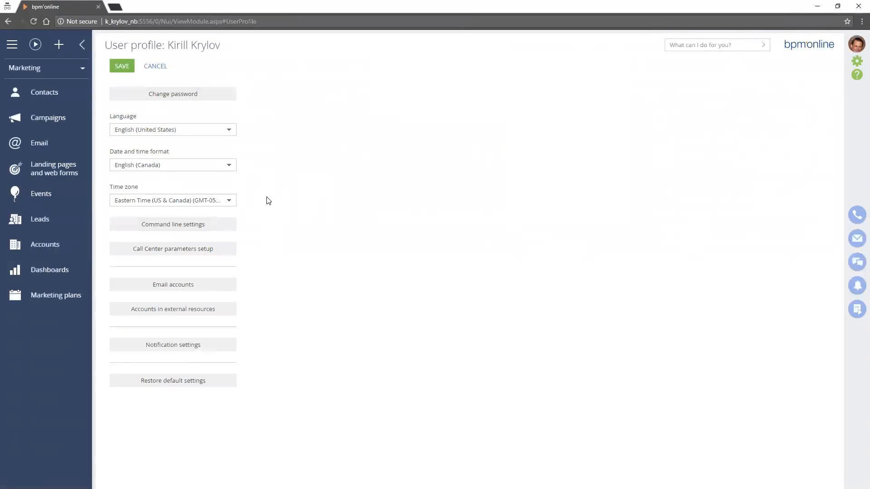
pyautogui.click(122, 66)
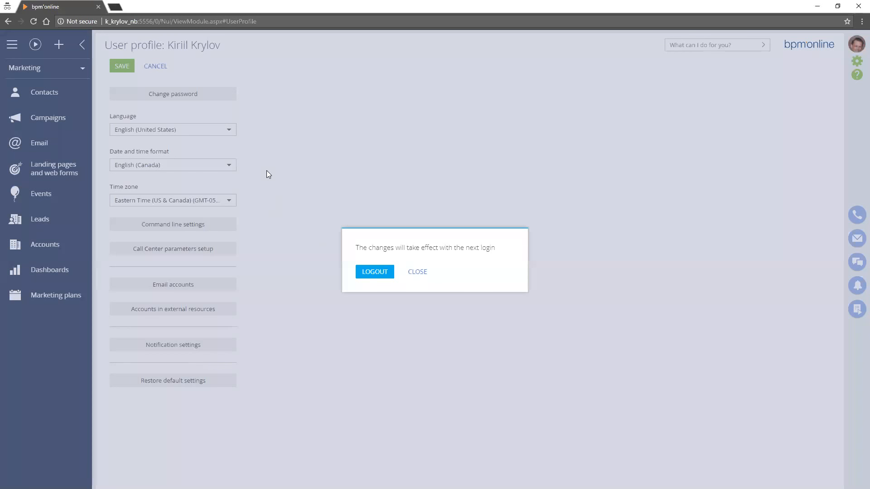
pyautogui.click(375, 272)
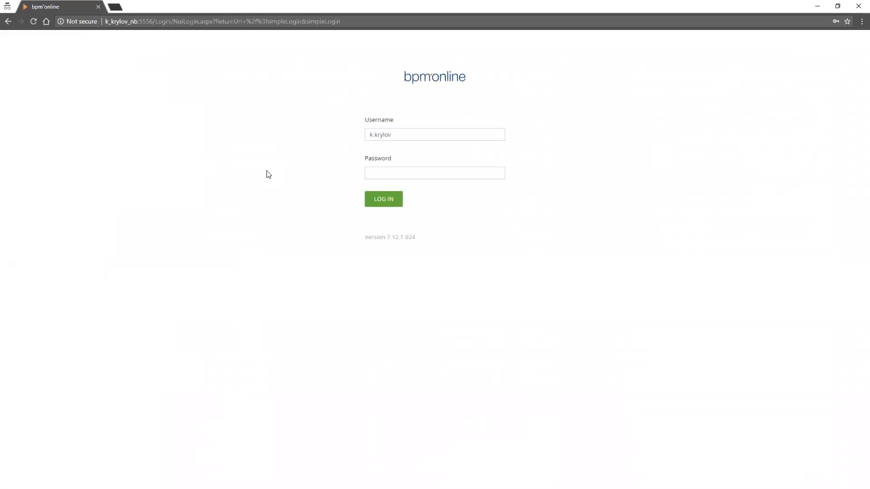
# Log back in to the technical trainer's account by entering the account password
pyautogui.press('Tab')
pyautogui.write('••')
pyautogui.press('BackSpace')
pyautogui.press('BackSpace')
pyautogui.press('Escape')
pyautogui.write('•••')
pyautogui.press('Return')
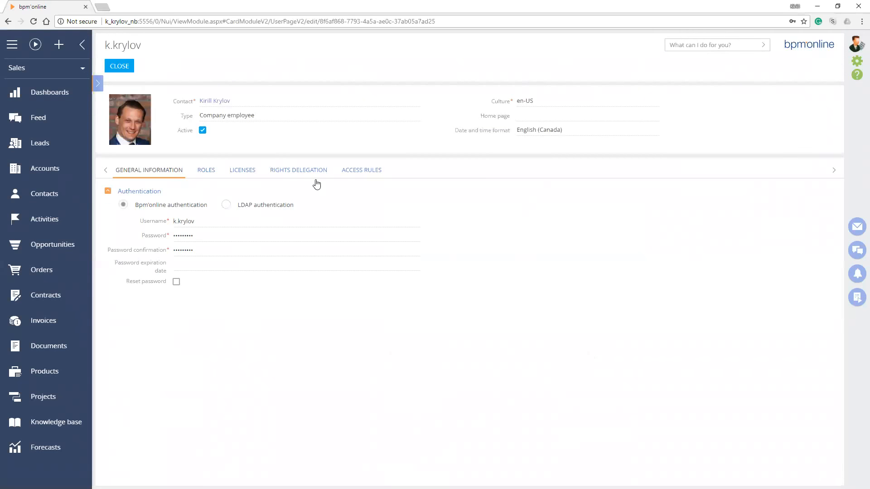
# Examine the technical trainer's sessions under the access rules of the user record in the administrator's browser window
pyautogui.click(361, 170)
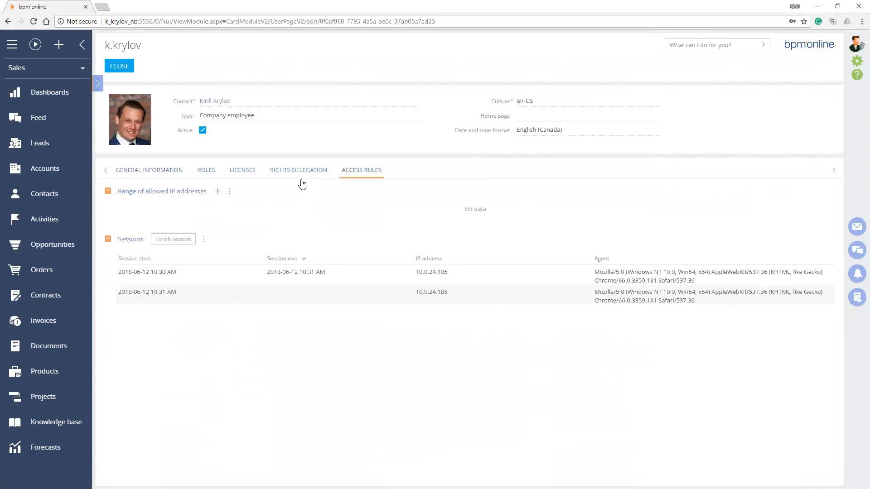
pyautogui.click(303, 274)
pyautogui.click(298, 302)
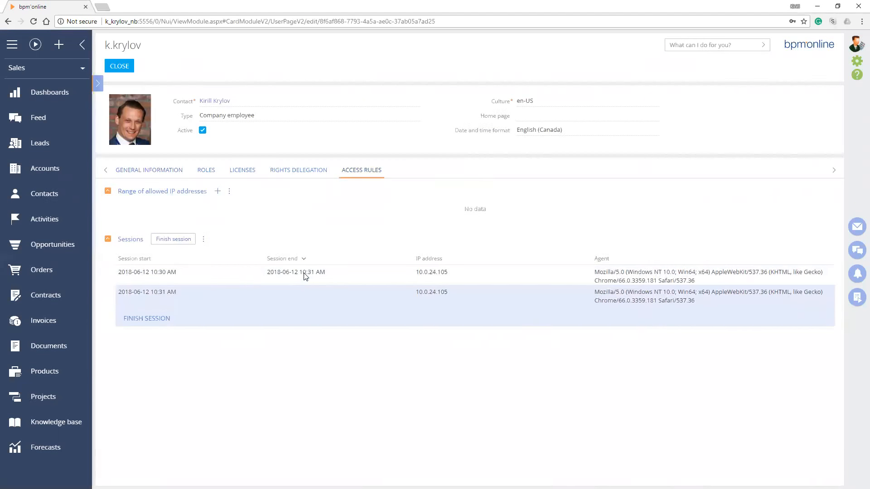
pyautogui.click(303, 281)
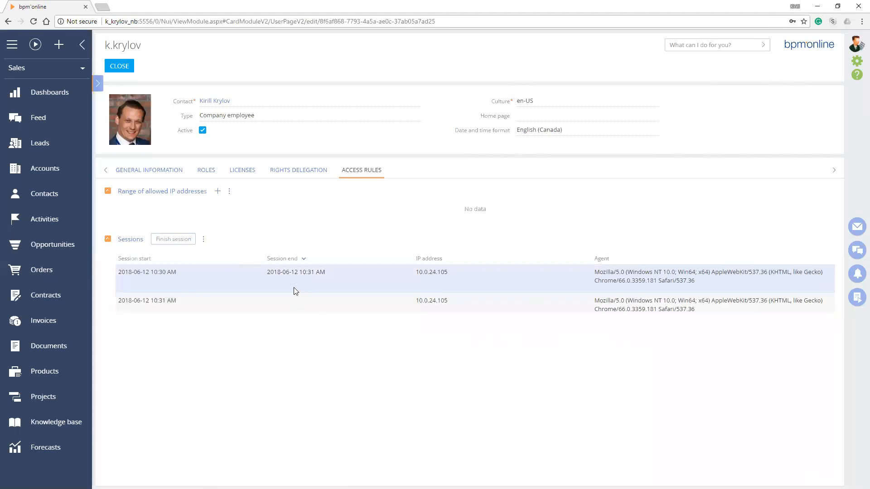
# Finish the technical trainer's session that has no end time and confirm its termination
pyautogui.click(266, 309)
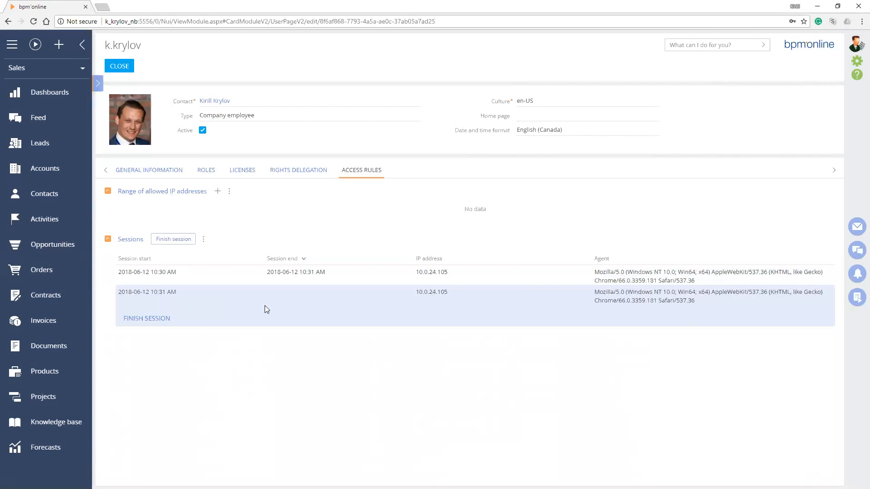
pyautogui.click(271, 286)
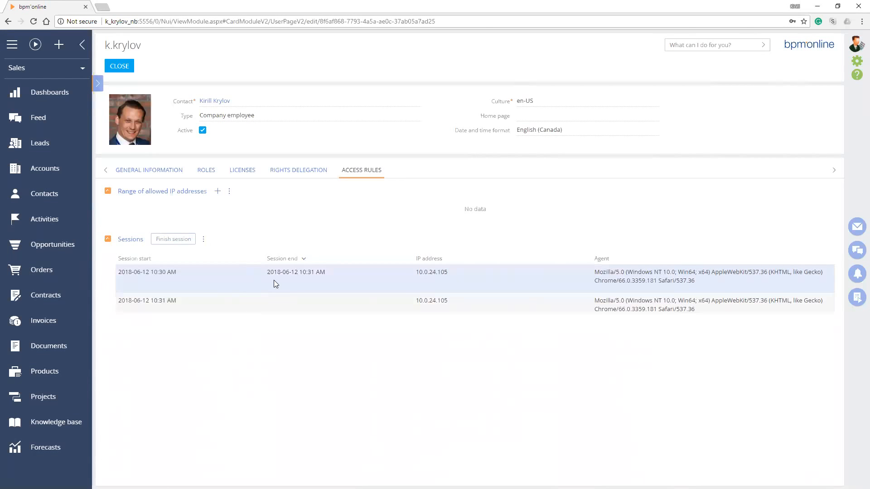
pyautogui.press('Down')
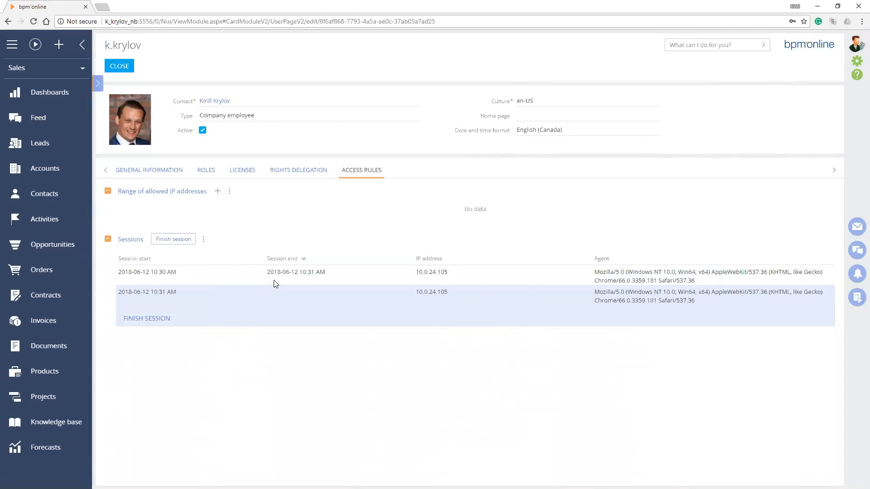
pyautogui.press('Return')
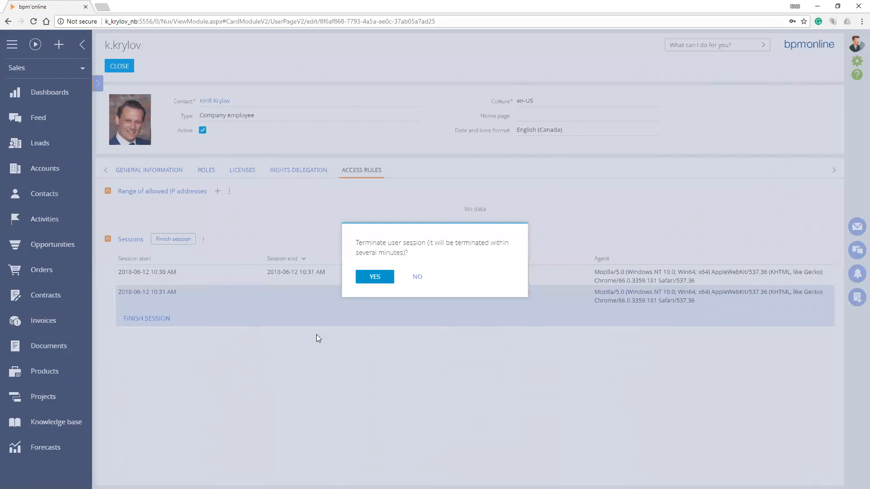
# Switch to the technical trainer's incognito window, move it clear, and open Contacts and Campaigns to check the session termination
pyautogui.hotkey('alt', 'Tab')
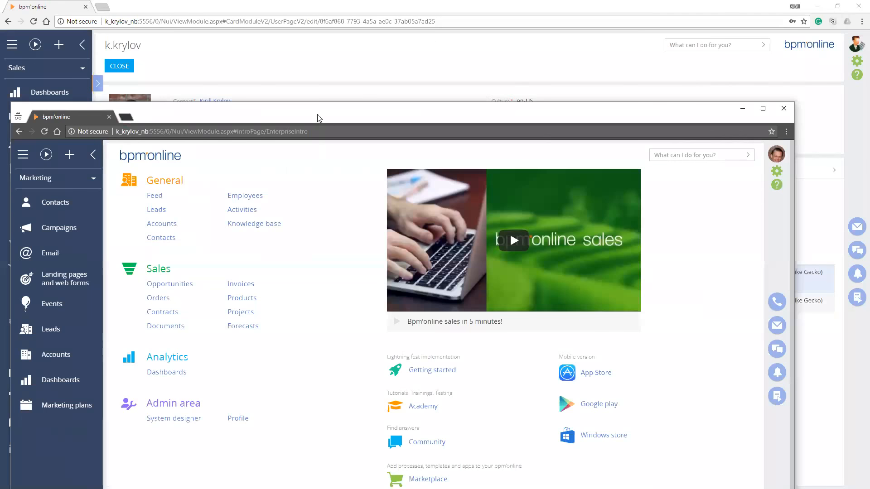
pyautogui.moveTo(322, 117); pyautogui.dragTo(363, 33)
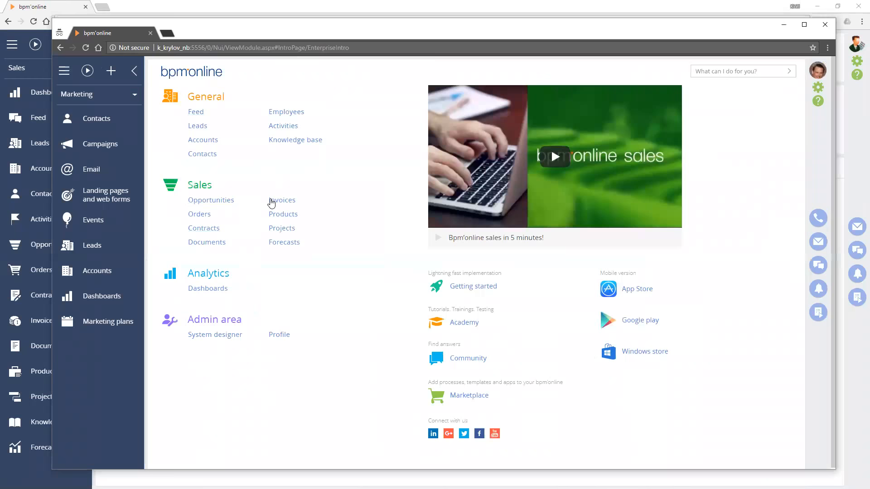
pyautogui.click(96, 118)
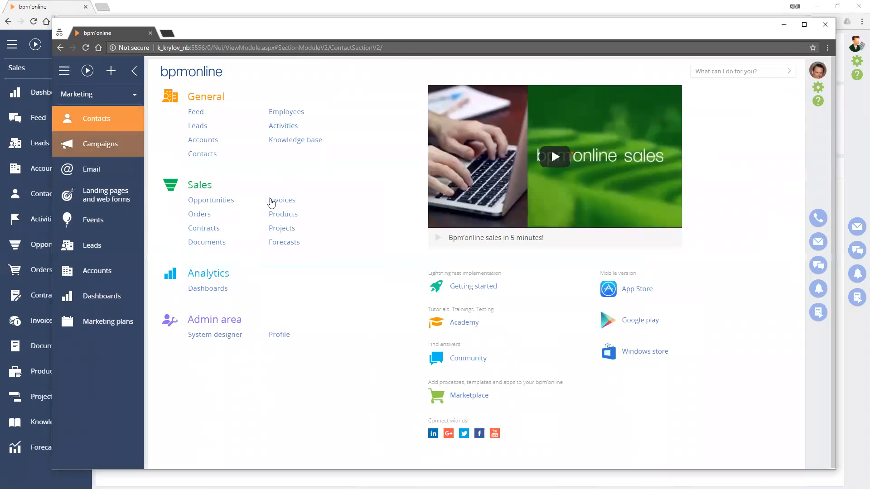
pyautogui.click(100, 144)
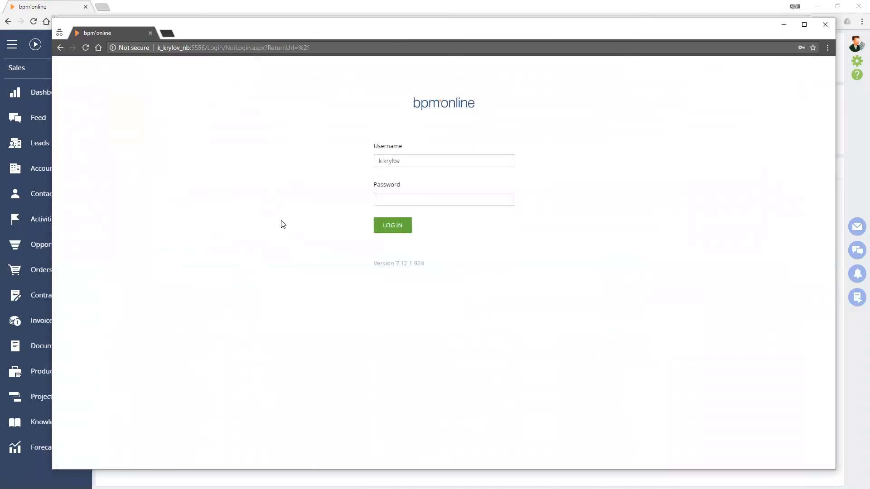
# Move the incognito login window aside to check the technical trainer's ended sessions, then switch to the administrator's browser and close the user record
pyautogui.moveTo(280, 25); pyautogui.dragTo(293, 350)
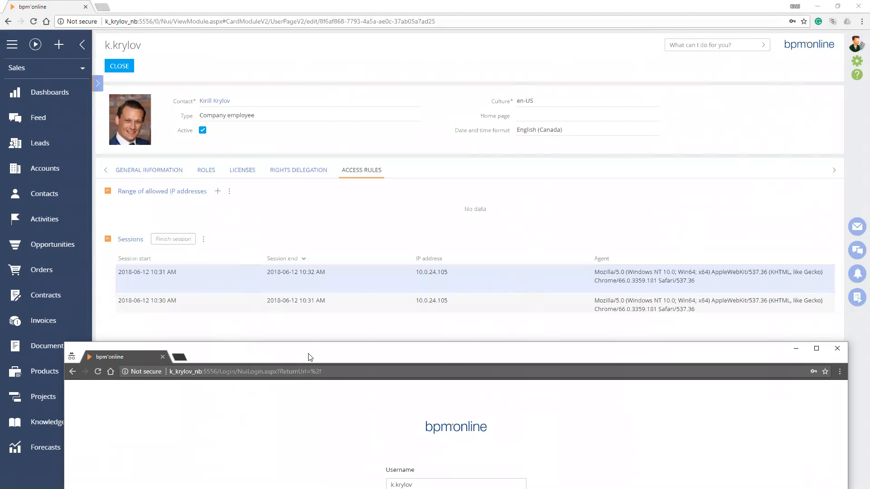
pyautogui.moveTo(308, 357); pyautogui.dragTo(294, 74)
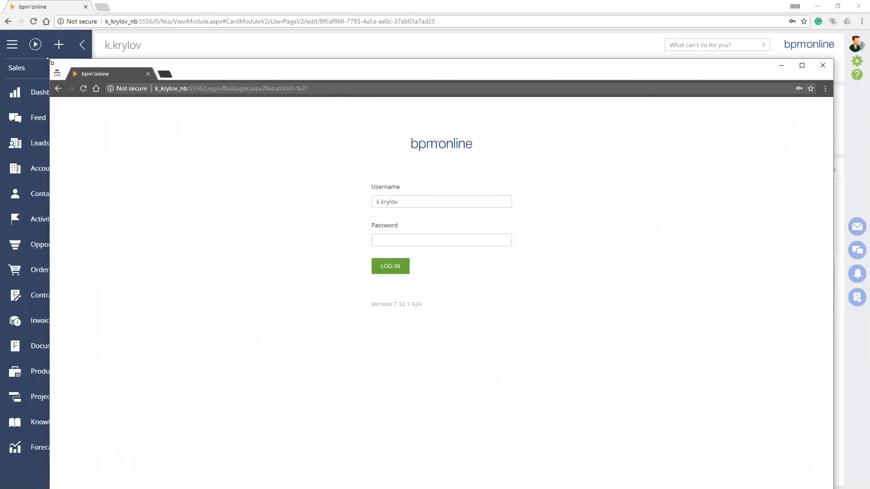
pyautogui.moveTo(50, 61); pyautogui.dragTo(304, 208)
pyautogui.hotkey('alt', 'Tab')
pyautogui.click(119, 66)
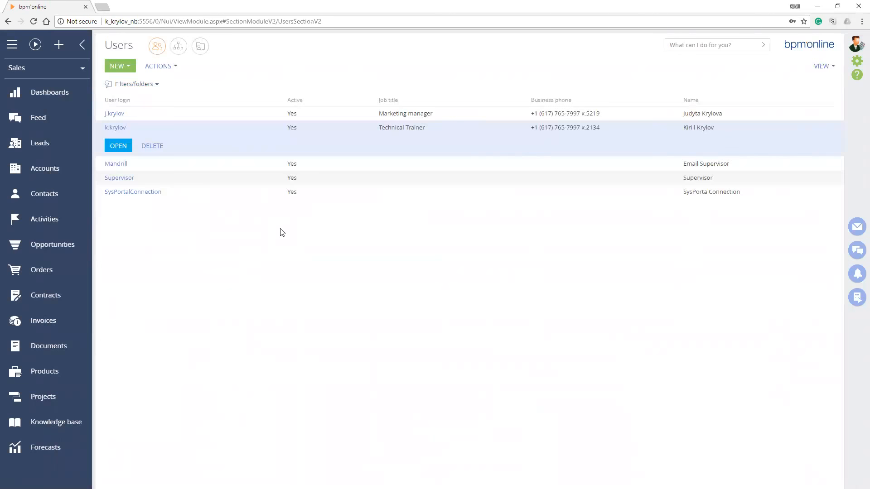
# Open the marketing manager's user record, examine its assigned roles and return to the Users list
pyautogui.press('Up')
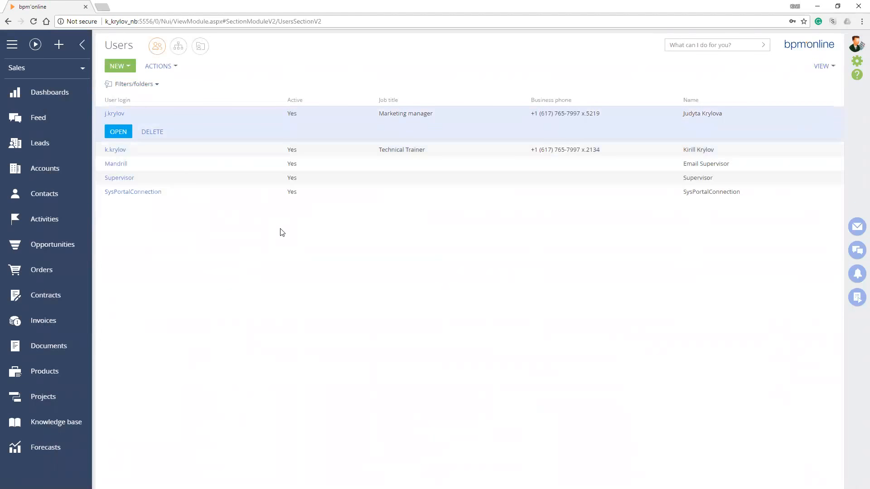
pyautogui.press('Return')
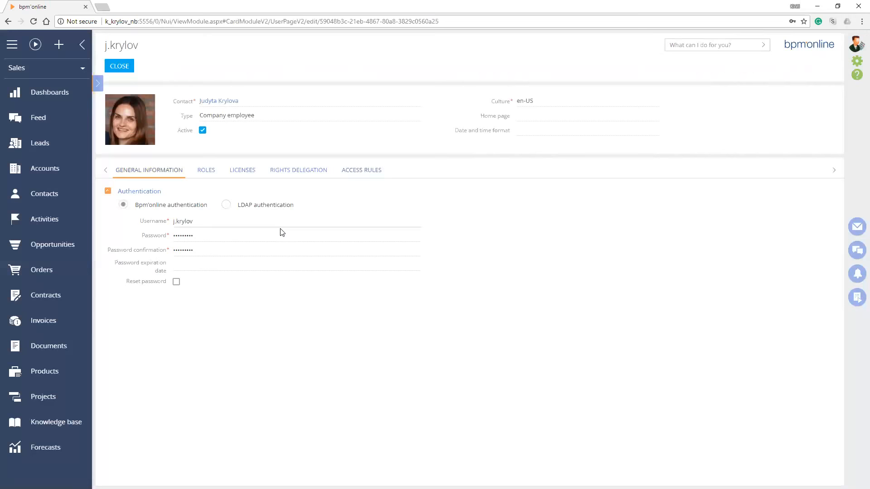
pyautogui.hotkey('ctrl', 'Right')
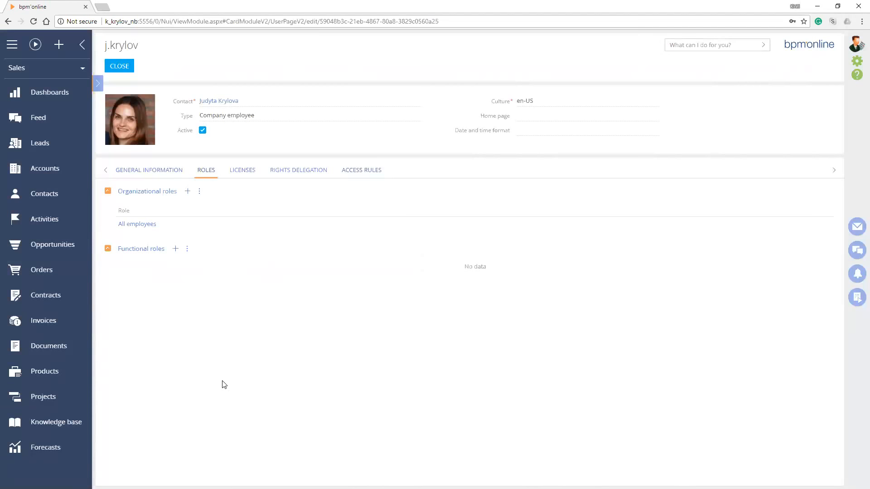
pyautogui.press('Escape')
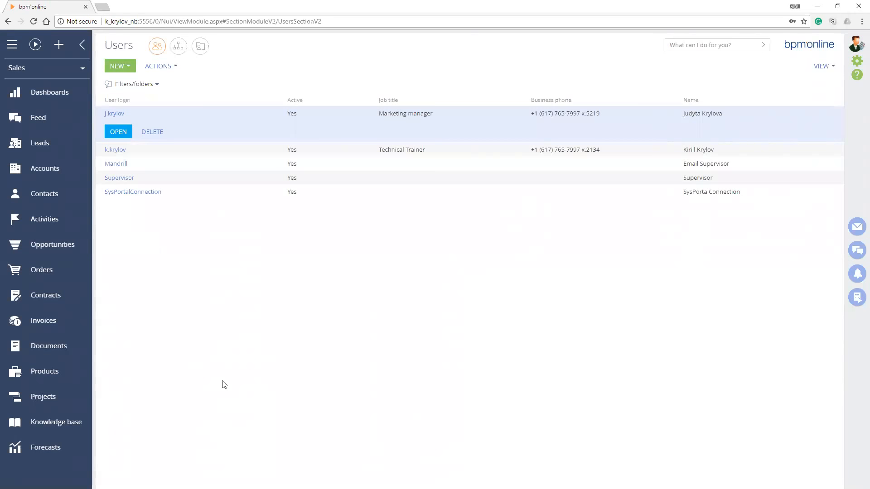
pyautogui.press('Down')
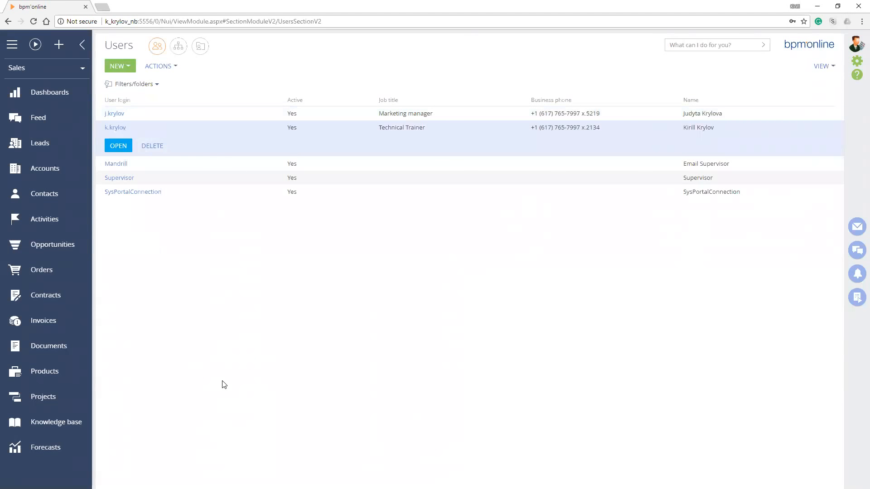
# Add a new organization to the organizational roles under All employees and name it TORONTO
pyautogui.press('Up')
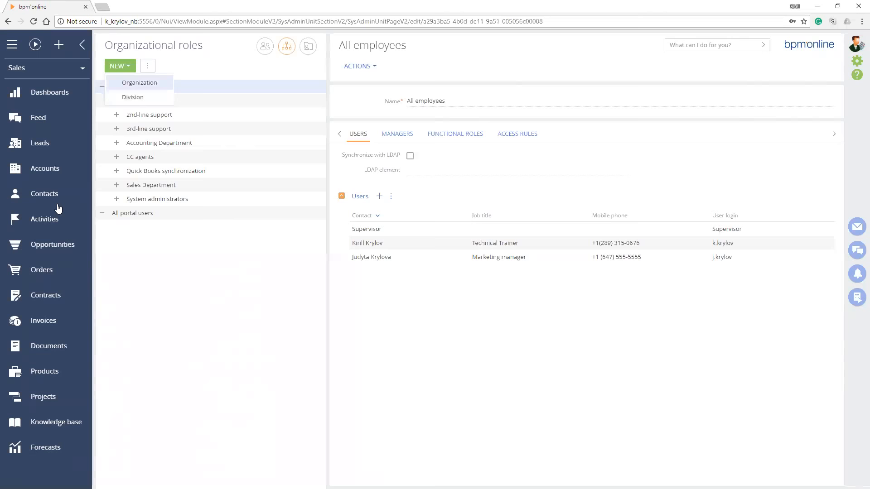
pyautogui.press('Down')
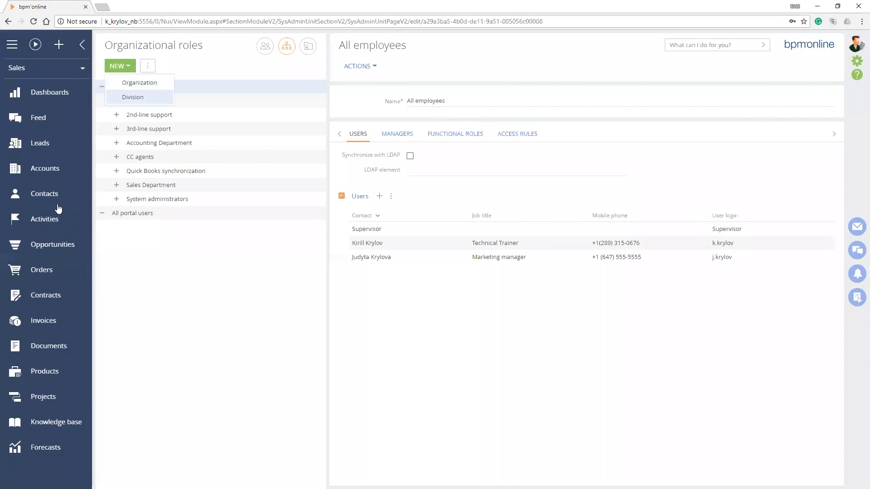
pyautogui.press('Up')
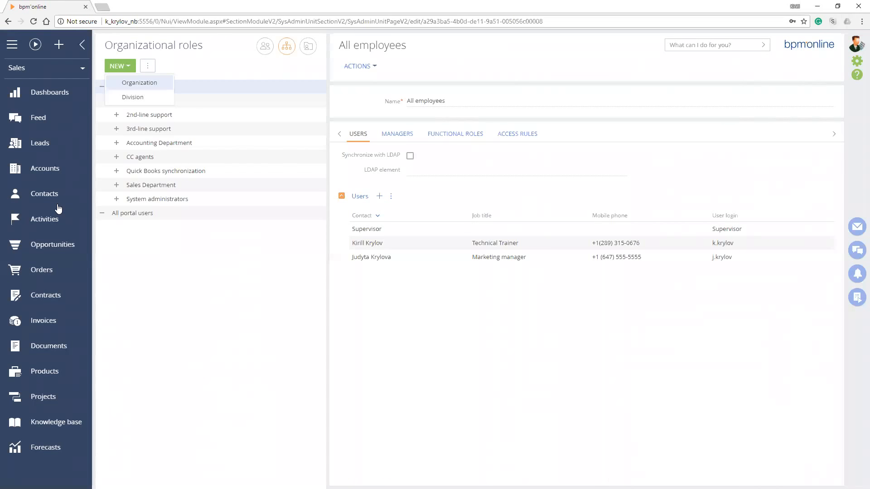
pyautogui.press('Down')
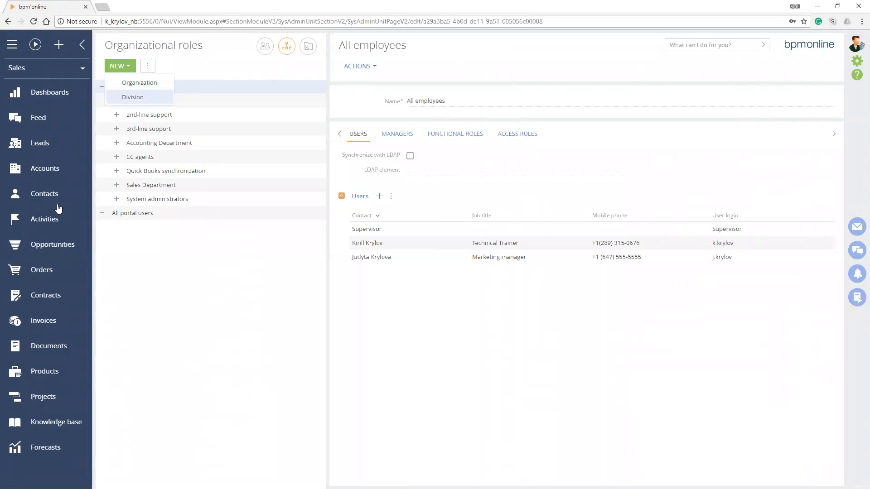
pyautogui.press('Up')
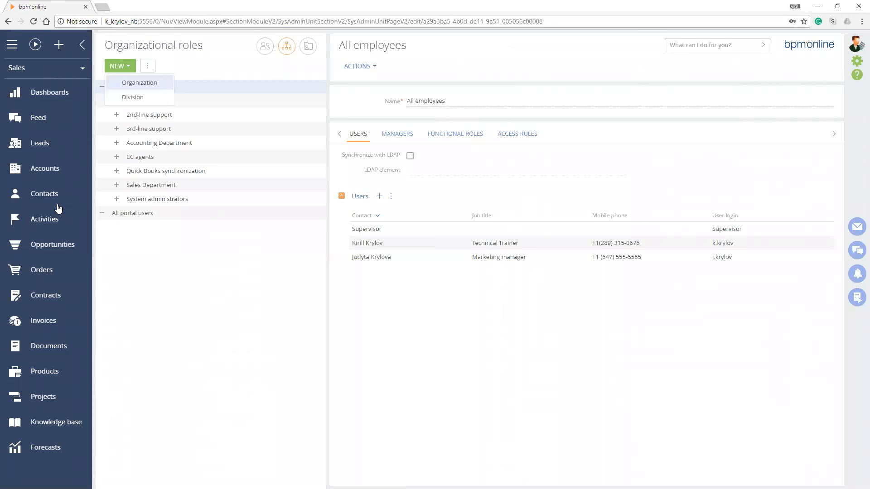
pyautogui.press('Return')
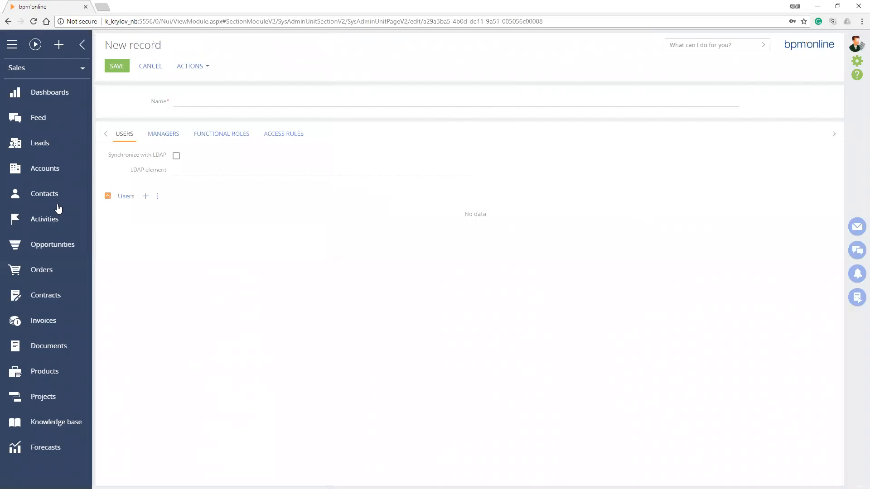
pyautogui.write('TORONTO')
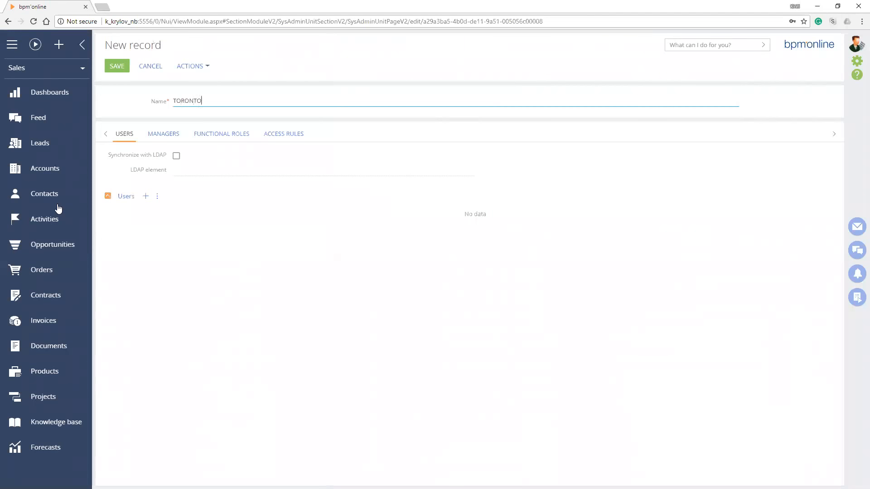
pyautogui.press('Tab')
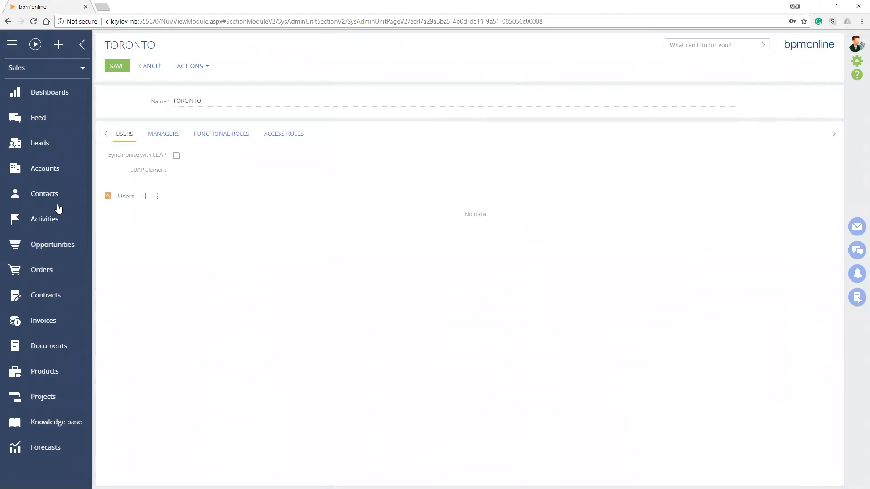
# Add the technical trainer to the TORONTO organization as an existing user
pyautogui.press('Return')
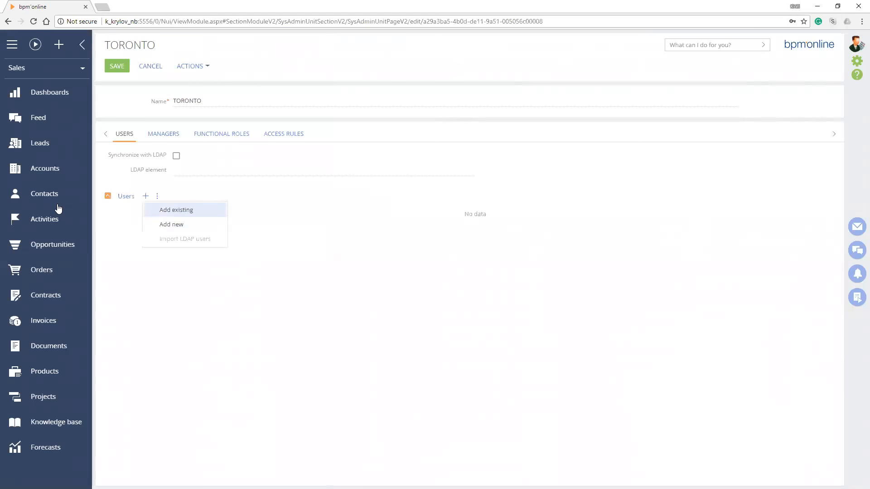
pyautogui.press('Return')
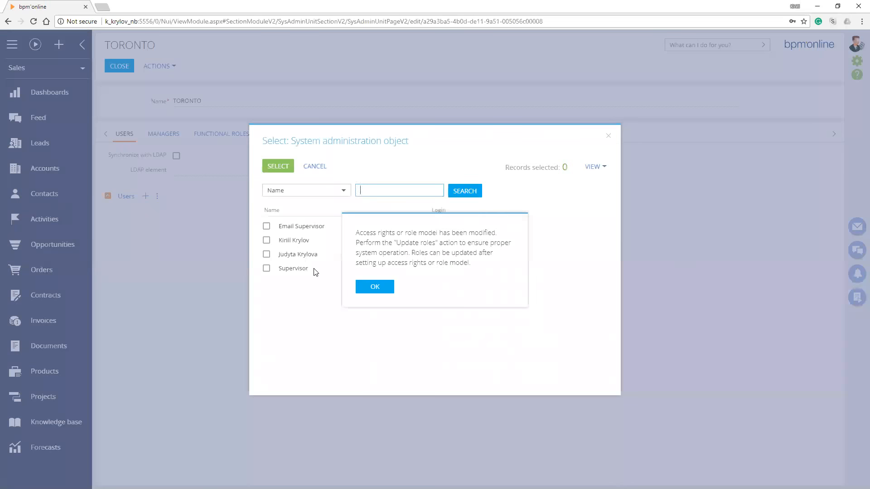
pyautogui.press('Return')
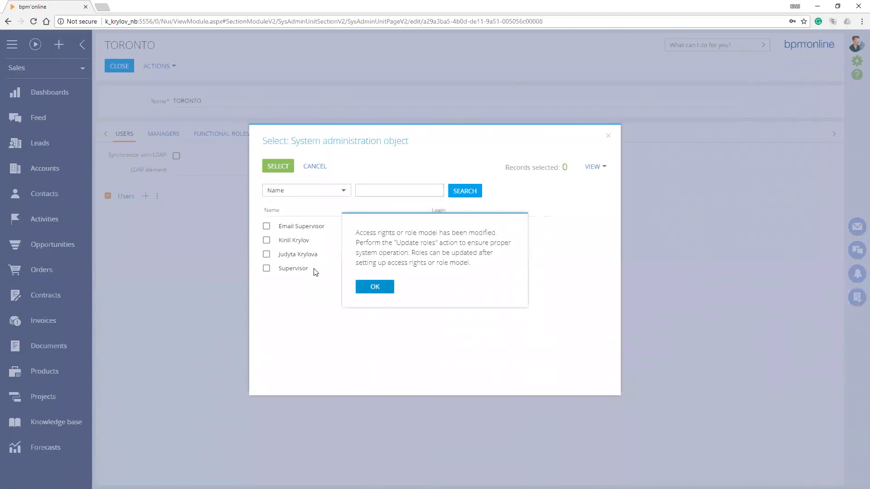
pyautogui.click(266, 240)
pyautogui.click(270, 168)
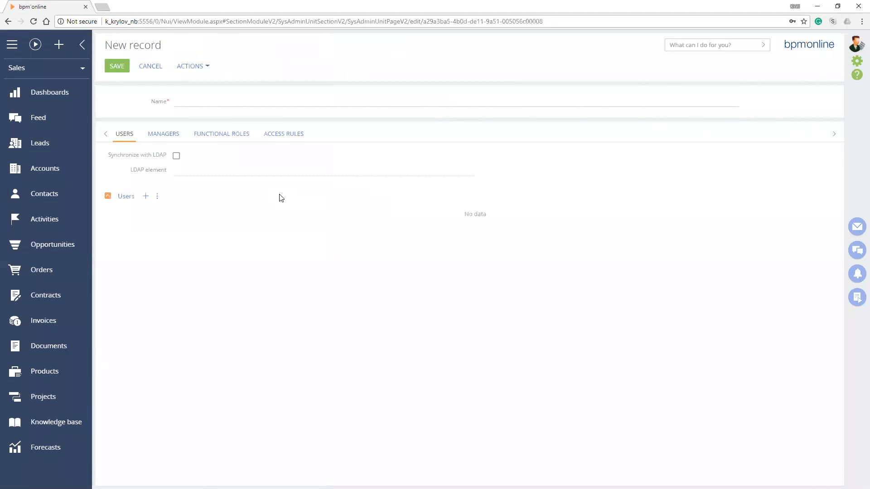
# Name the new organization record BOSTON and add the marketing manager to it as an existing user
pyautogui.write('BOSTON')
pyautogui.click(281, 198)
pyautogui.press('Return')
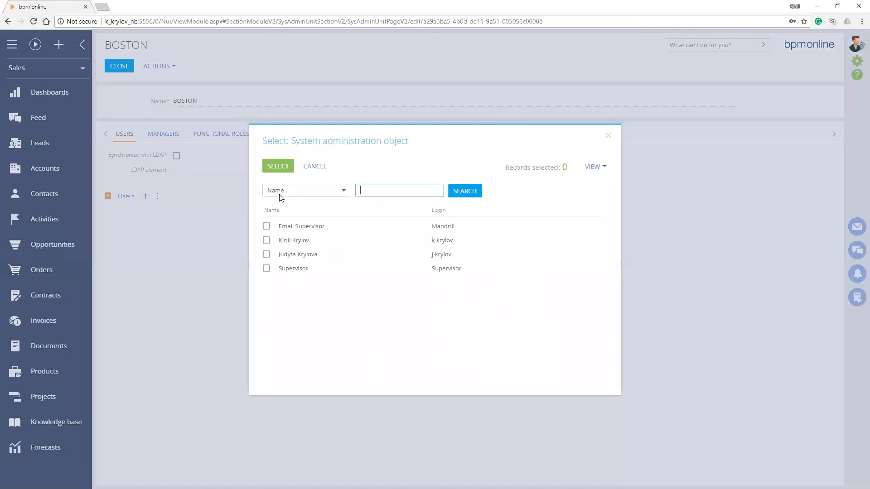
pyautogui.click(267, 255)
pyautogui.click(268, 165)
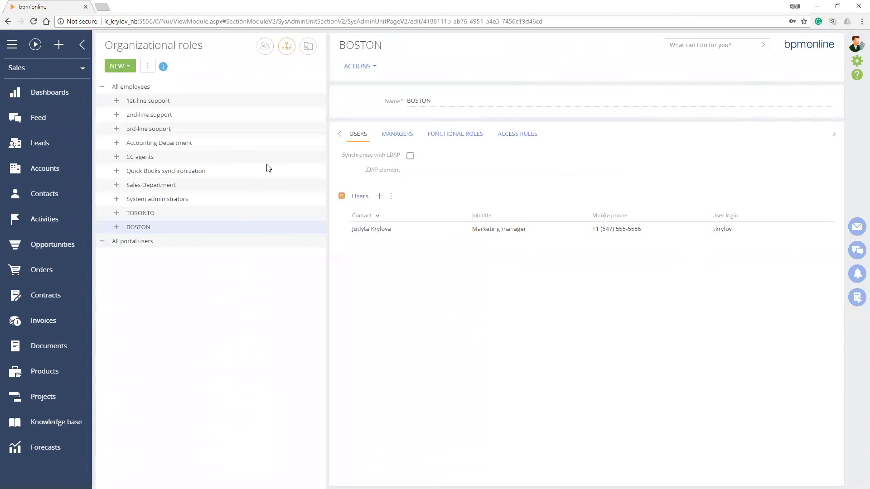
# Remove the management role from the BOSTON organization and from the TORONTO organization
pyautogui.press('Up')
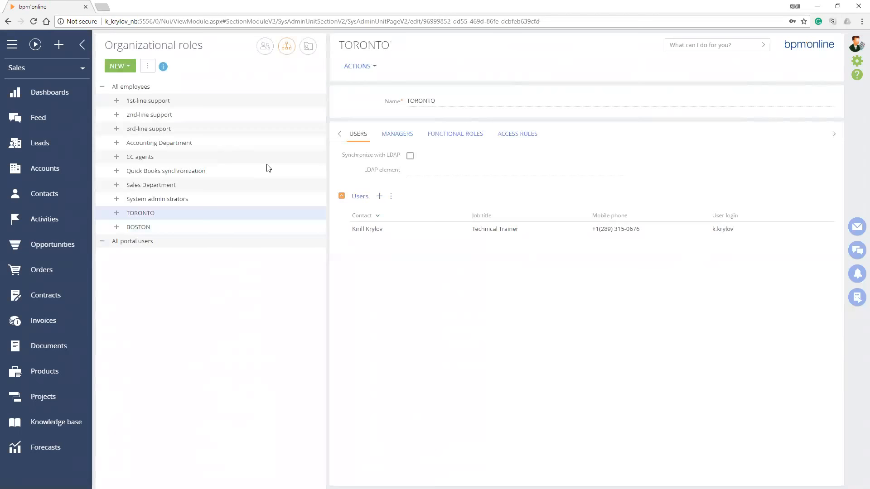
pyautogui.press('Down')
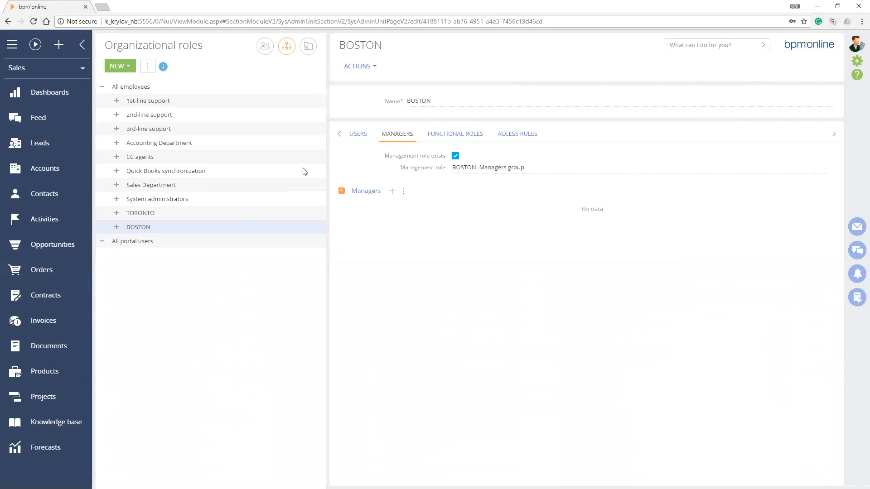
pyautogui.press('space')
pyautogui.press('Return')
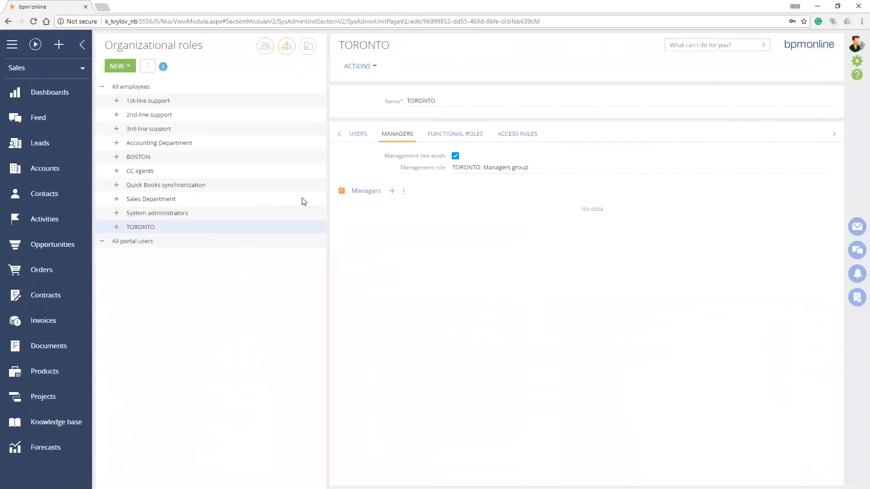
pyautogui.press('space')
pyautogui.press('Return')
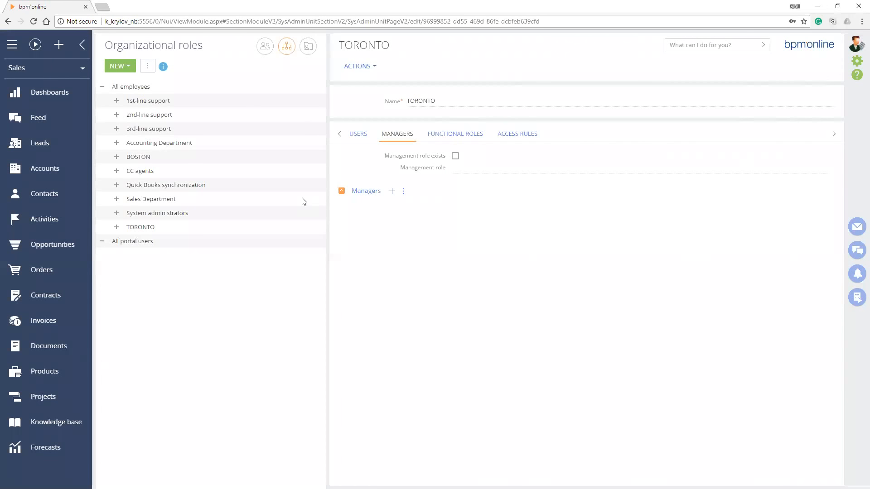
# Run the Update roles action for the organizational roles and dismiss its message
pyautogui.press('Return')
pyautogui.press('Down')
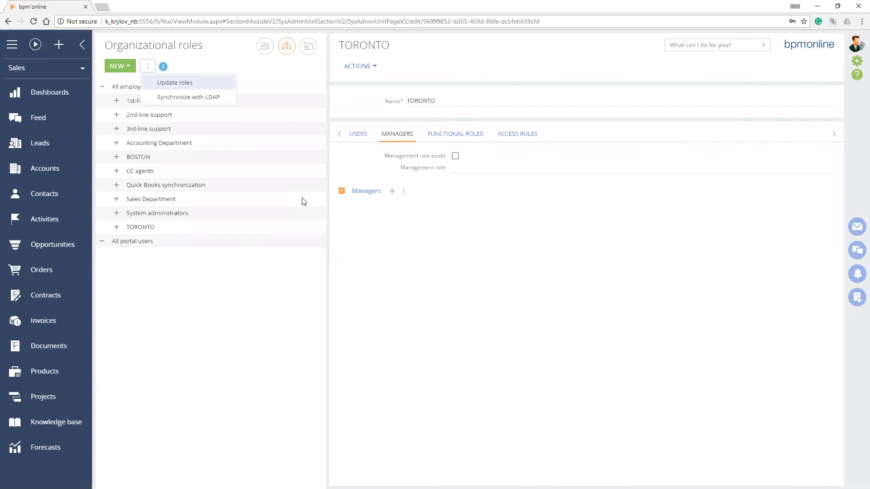
pyautogui.press('Return')
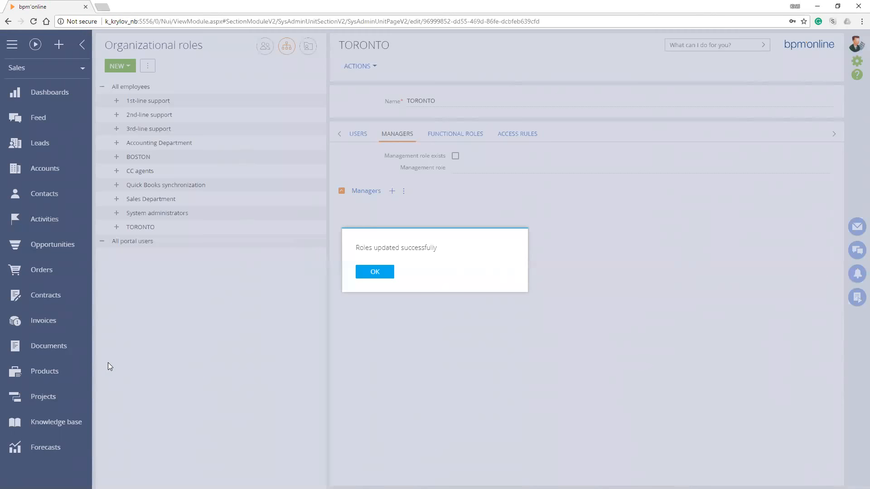
pyautogui.press('Return')
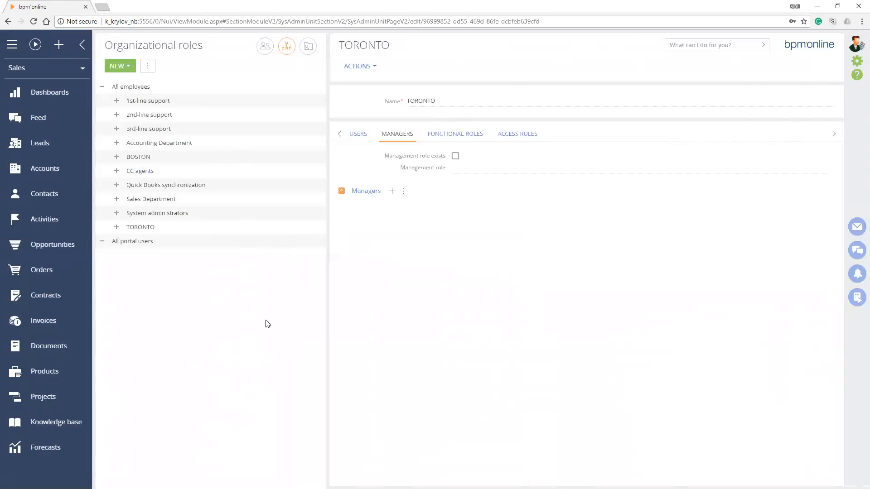
# Look through Contacts and Accounts, open the technical trainer's contact record and display its access rights setup
pyautogui.click(47, 199)
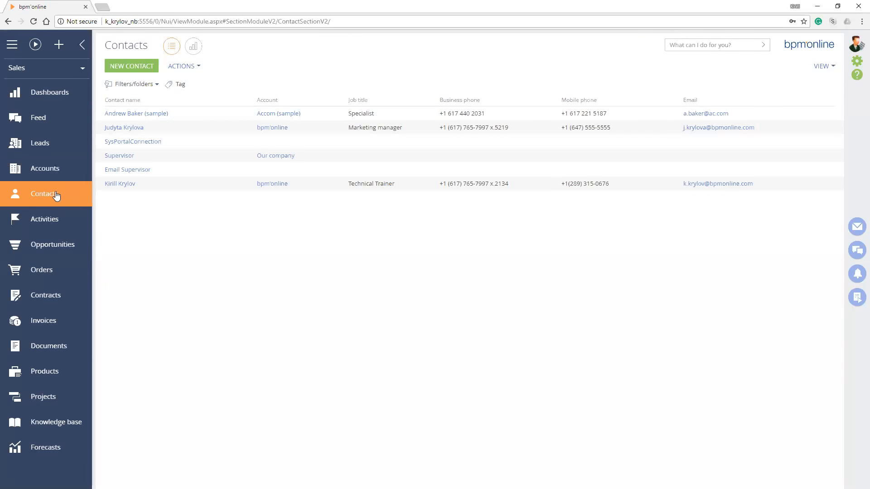
pyautogui.click(57, 169)
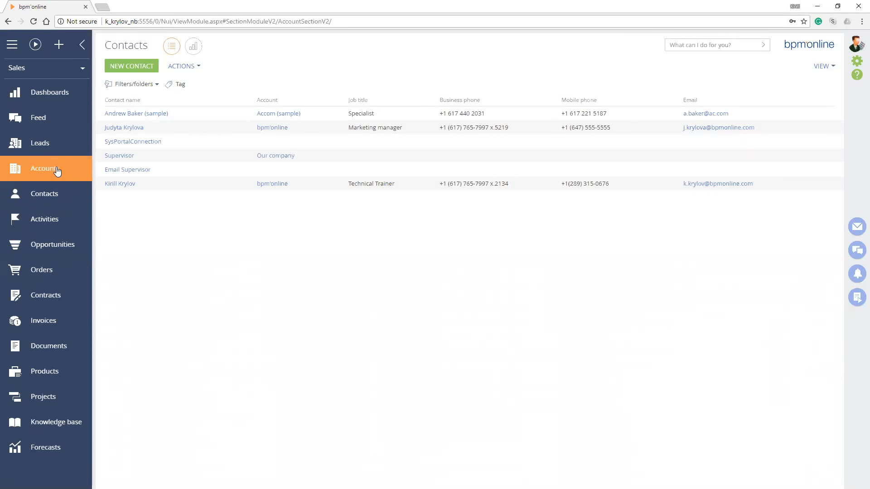
pyautogui.click(46, 194)
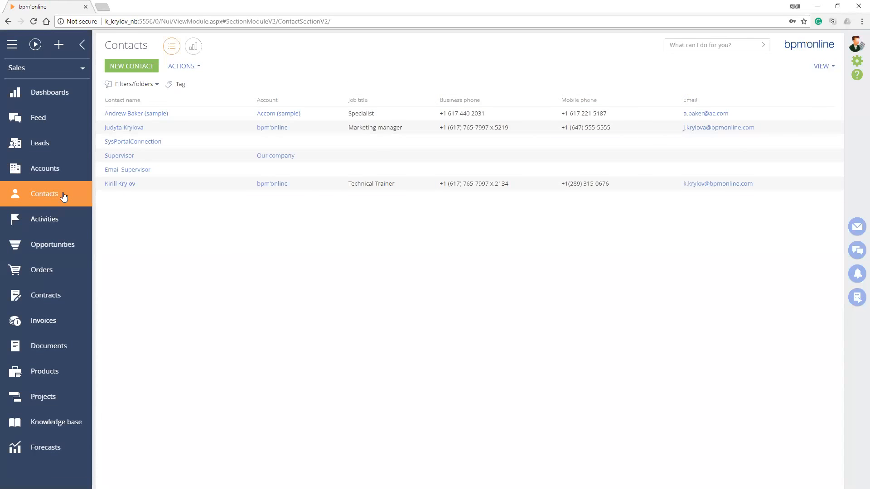
pyautogui.click(118, 202)
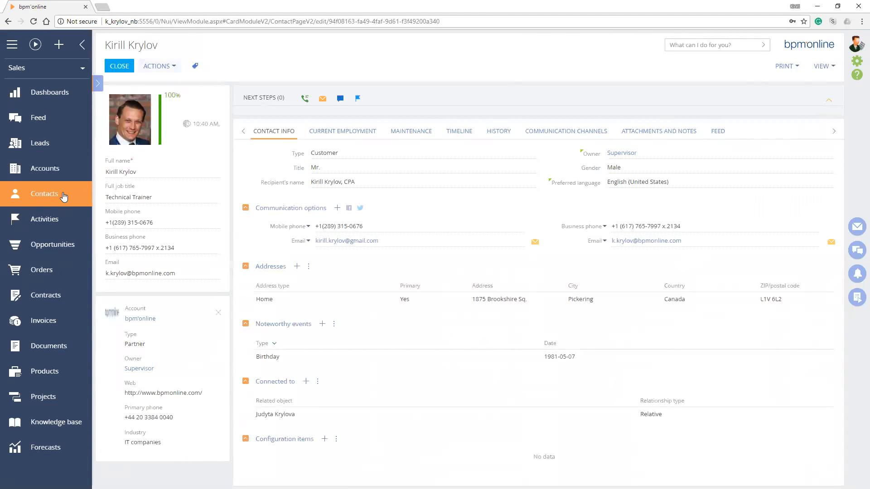
pyautogui.click(160, 66)
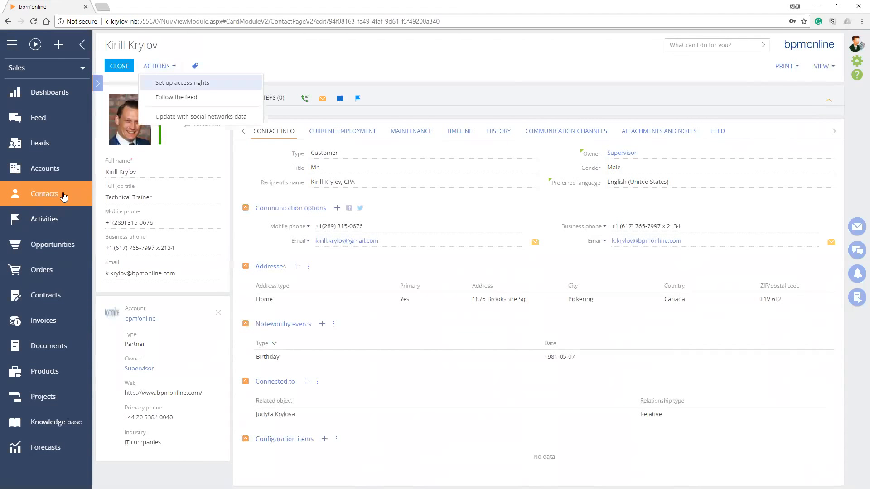
pyautogui.click(182, 82)
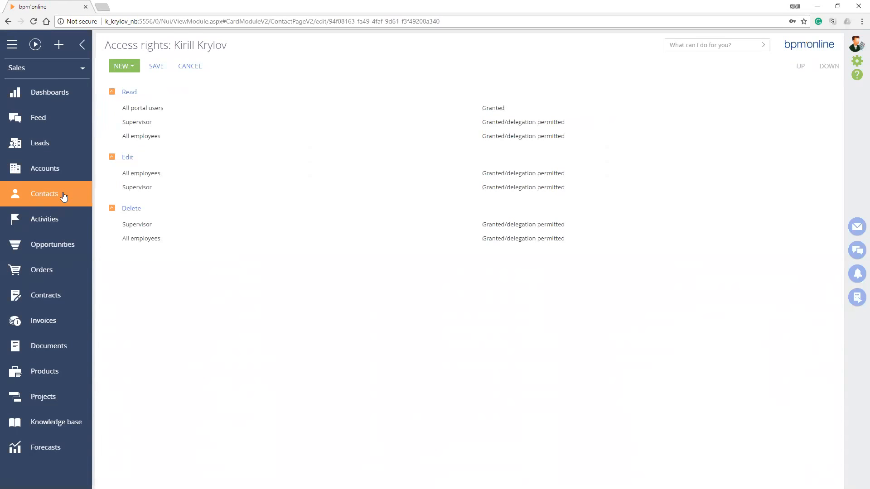
# Examine the roles listed under the Read, Edit and Delete access rights of the contact record
pyautogui.click(142, 108)
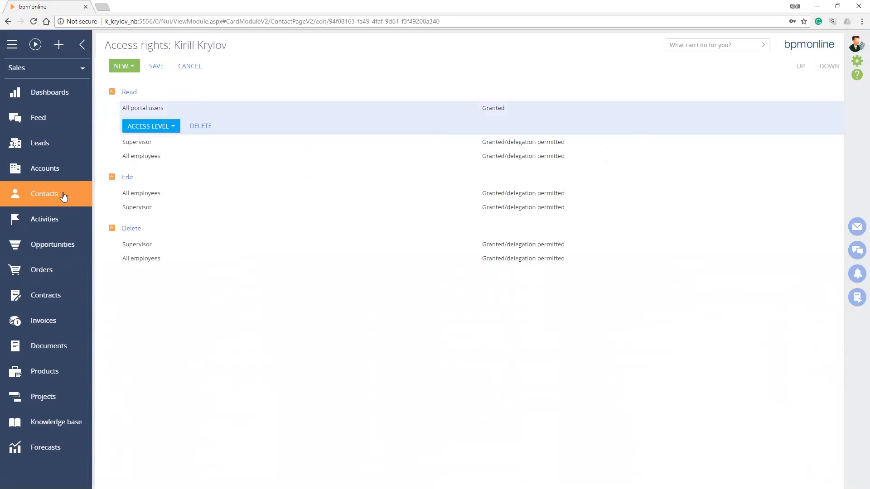
pyautogui.click(137, 142)
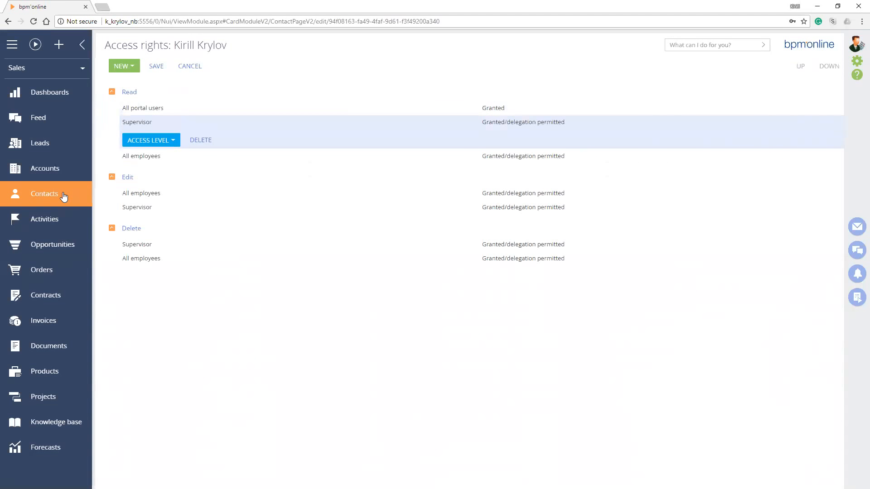
pyautogui.click(141, 193)
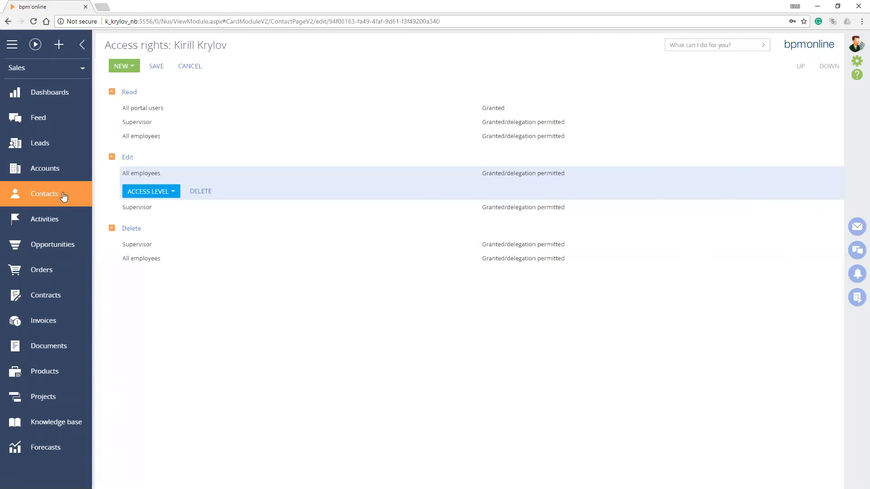
pyautogui.click(137, 207)
pyautogui.click(137, 244)
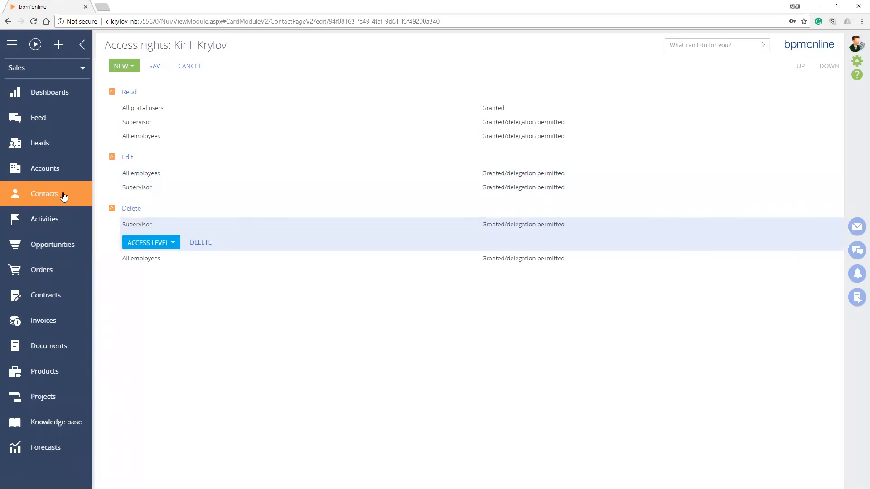
pyautogui.click(141, 258)
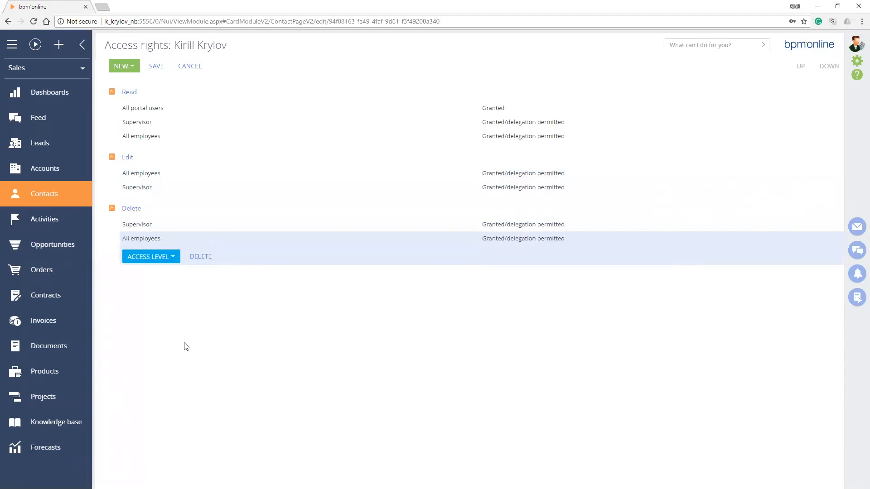
# Try to add a read access right to the contact, picking a user or role from the system administration objects
pyautogui.click(143, 107)
pyautogui.click(124, 66)
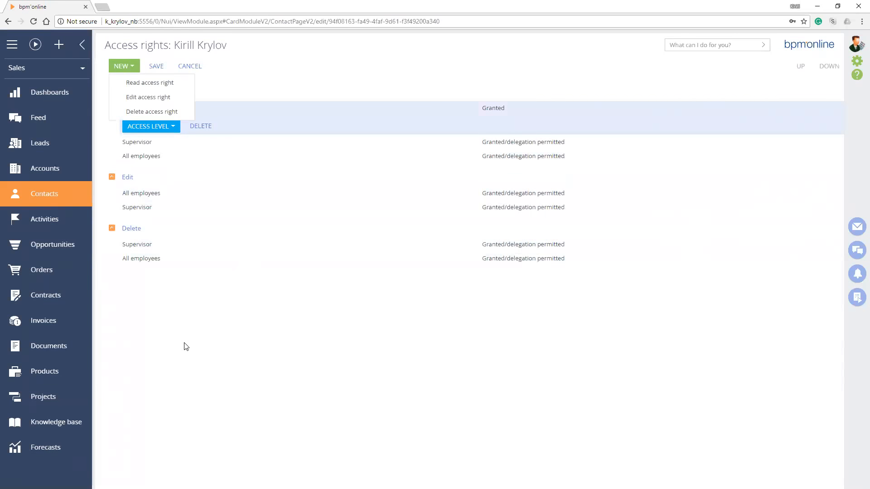
pyautogui.click(150, 83)
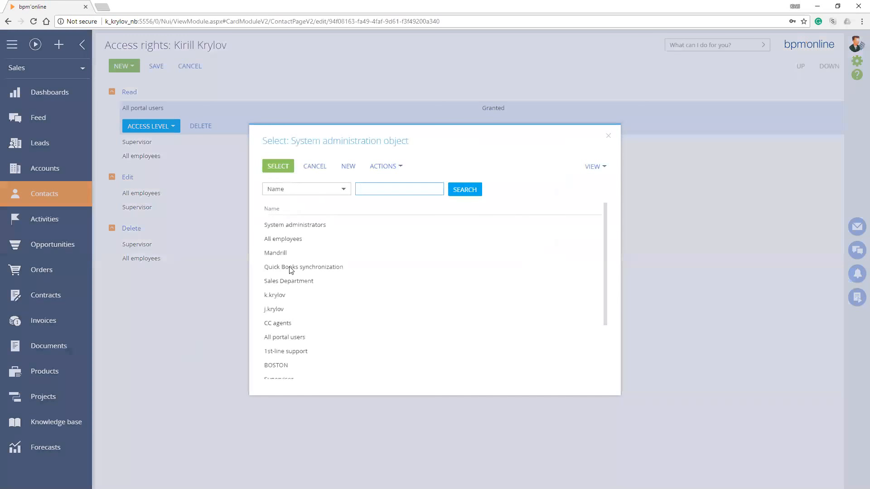
pyautogui.scroll(-3, 292, 267)
pyautogui.doubleClick(278, 221)
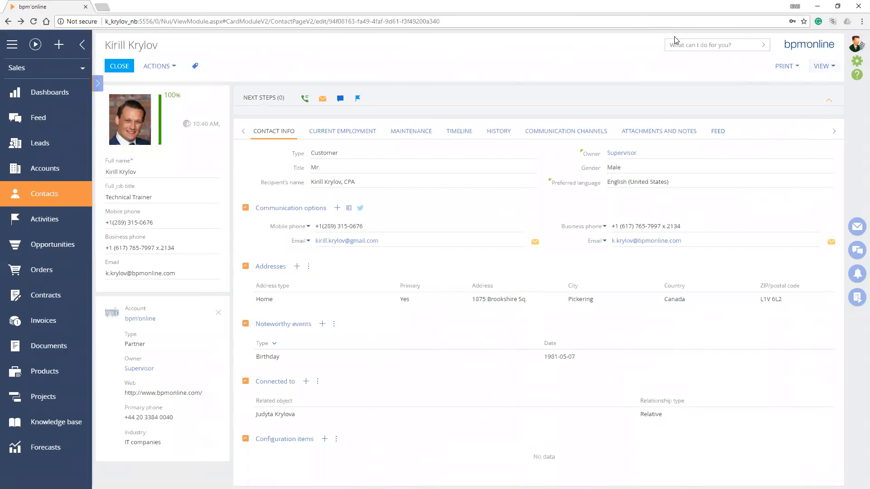
# Open the object permissions in the system designer's advanced settings and expand the access details for the objects
pyautogui.click(856, 62)
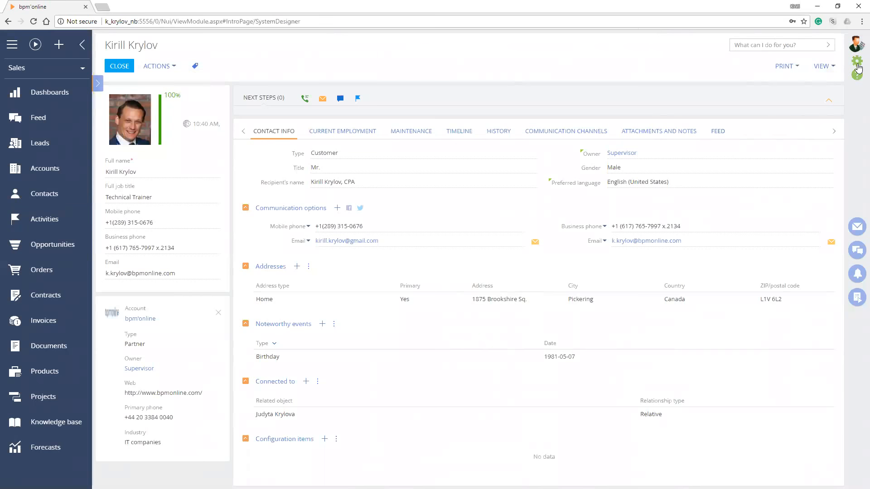
pyautogui.scroll(-5, 222, 415)
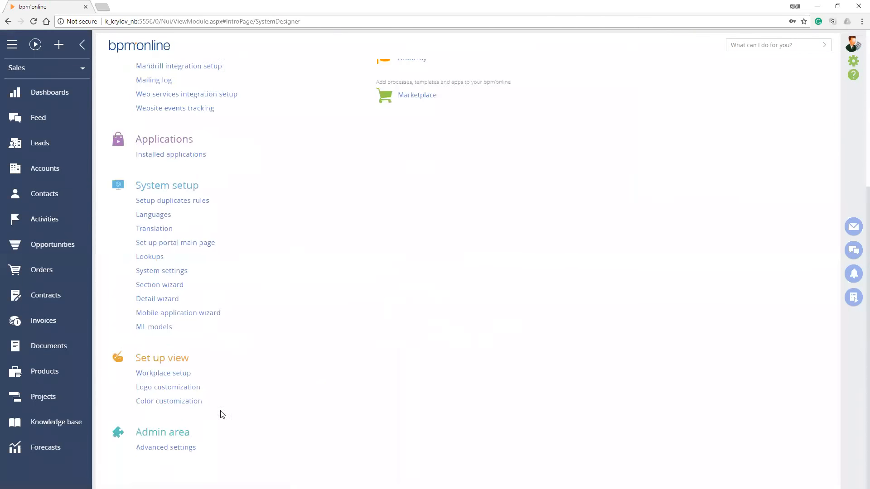
pyautogui.click(183, 448)
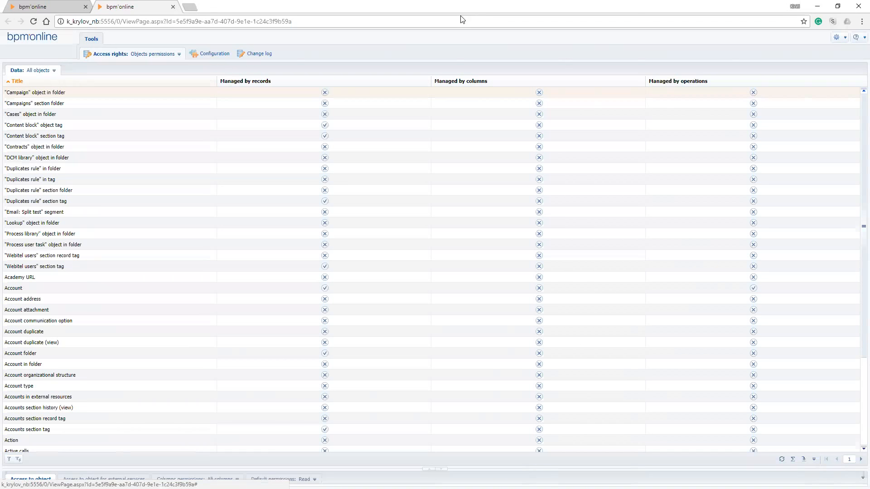
pyautogui.click(264, 58)
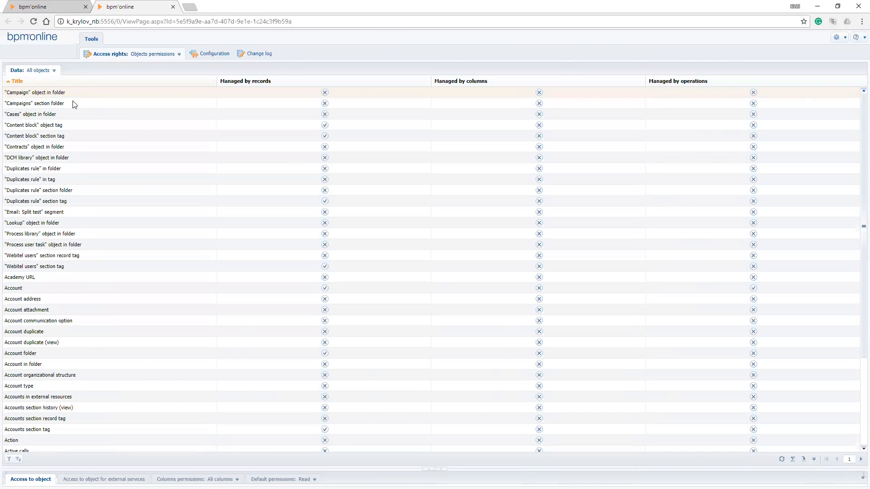
pyautogui.doubleClick(383, 470)
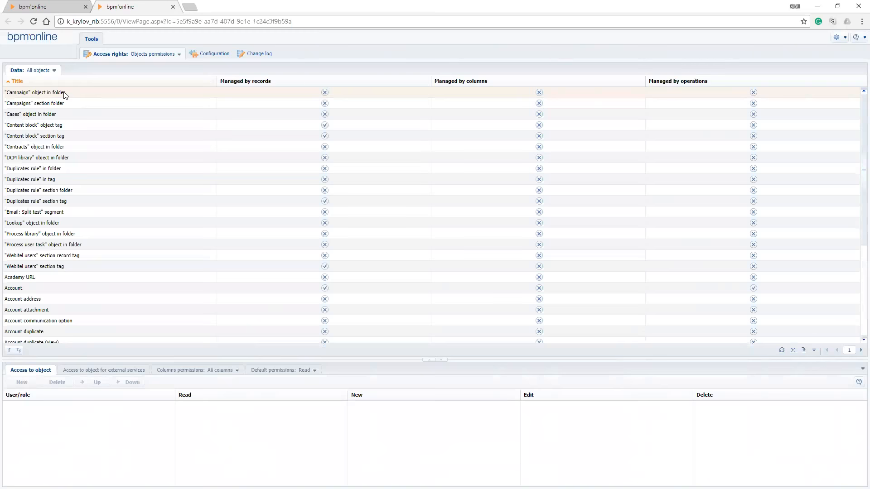
# Look through all objects, limit the list to Sections and select the Account and Contact objects in turn
pyautogui.scroll(-4, 65, 95)
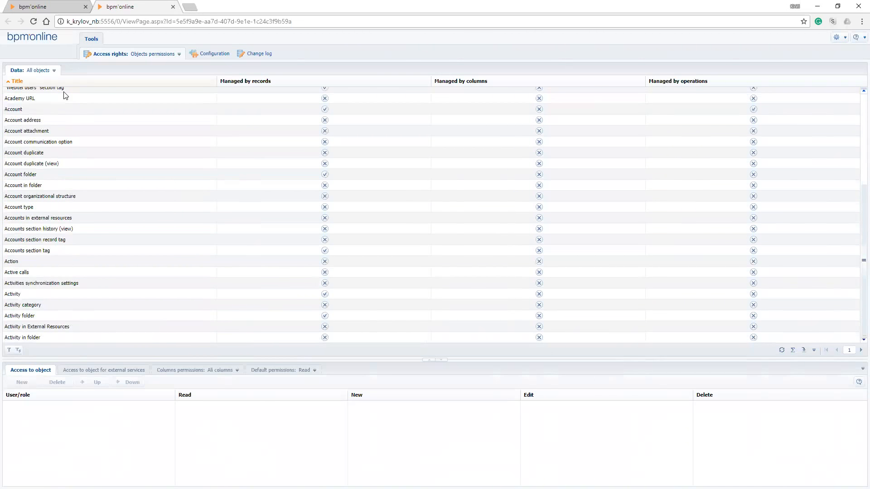
pyautogui.scroll(4, 65, 96)
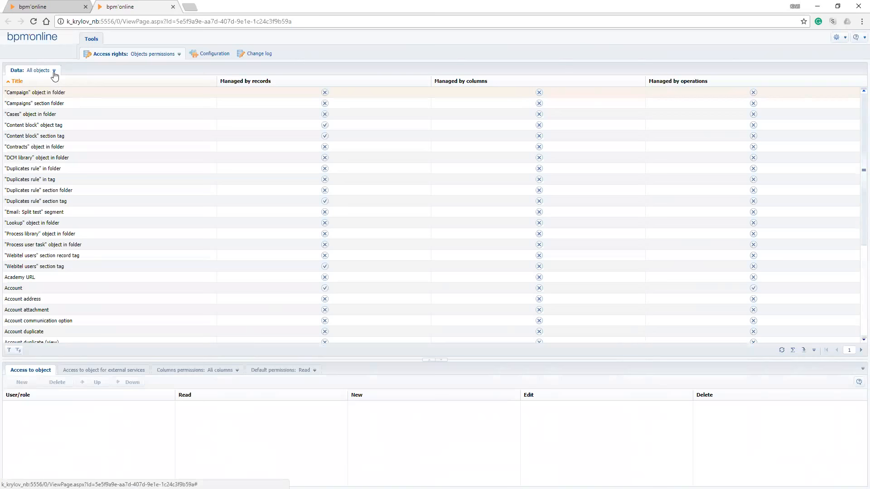
pyautogui.click(54, 71)
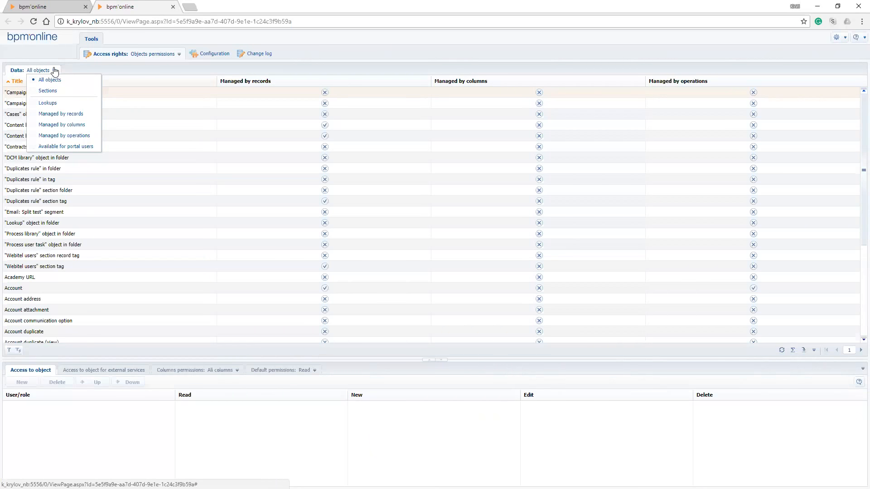
pyautogui.click(37, 92)
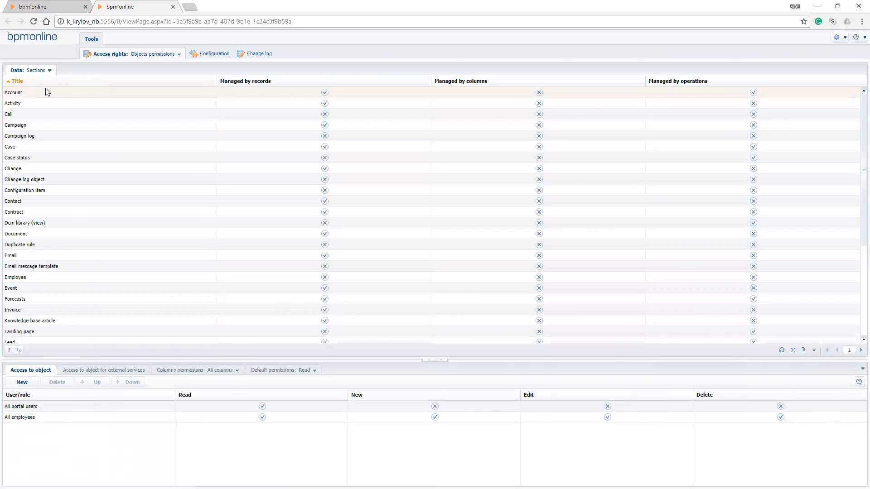
pyautogui.click(27, 94)
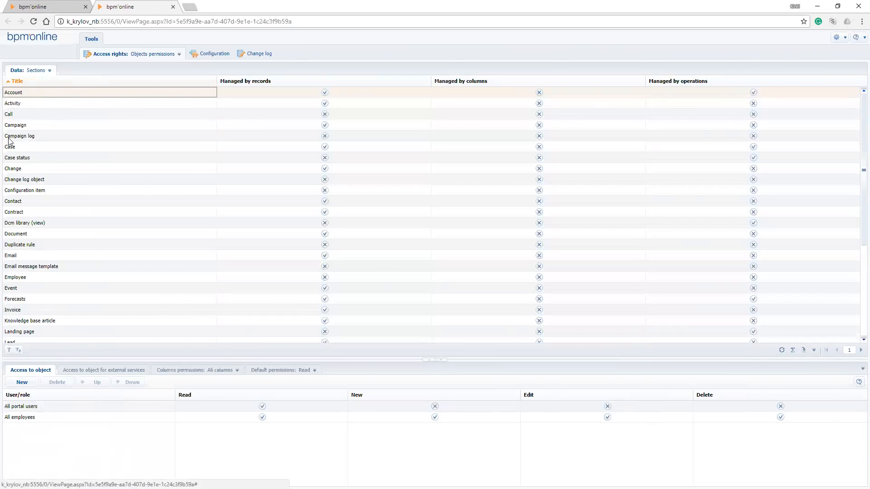
pyautogui.click(16, 203)
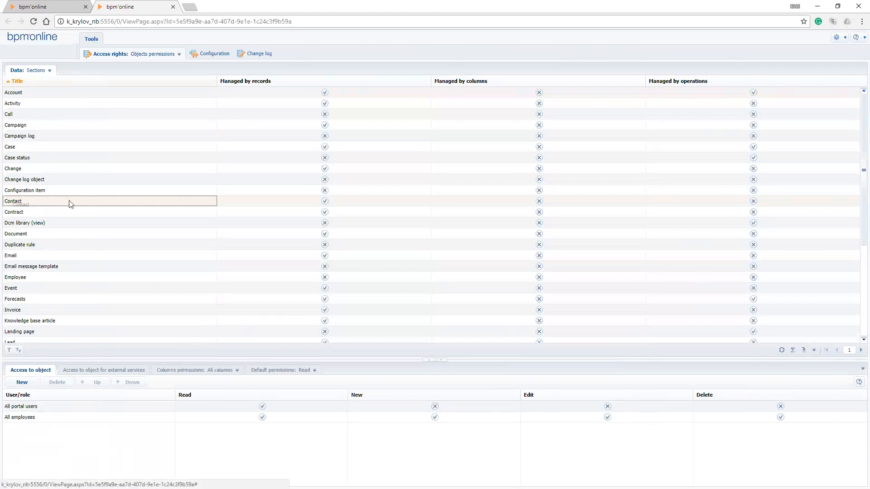
# Show all objects again, filter them by the title Contact and look through the filtered list
pyautogui.click(49, 80)
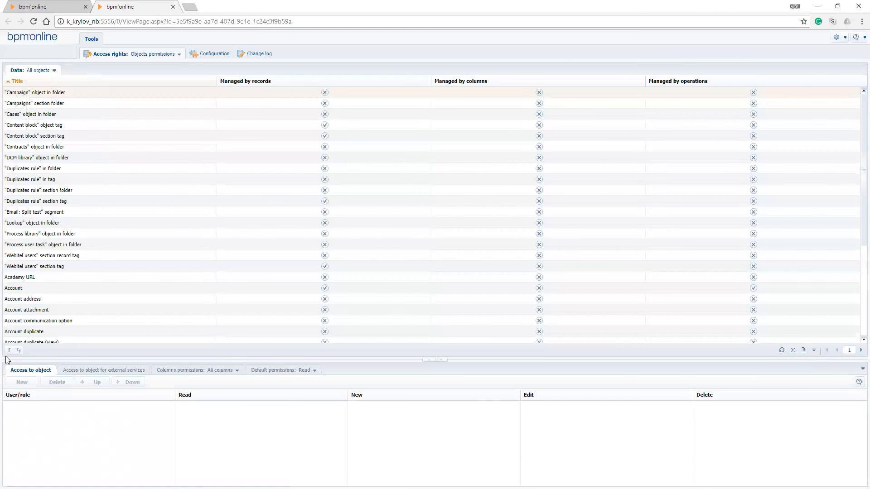
pyautogui.click(10, 350)
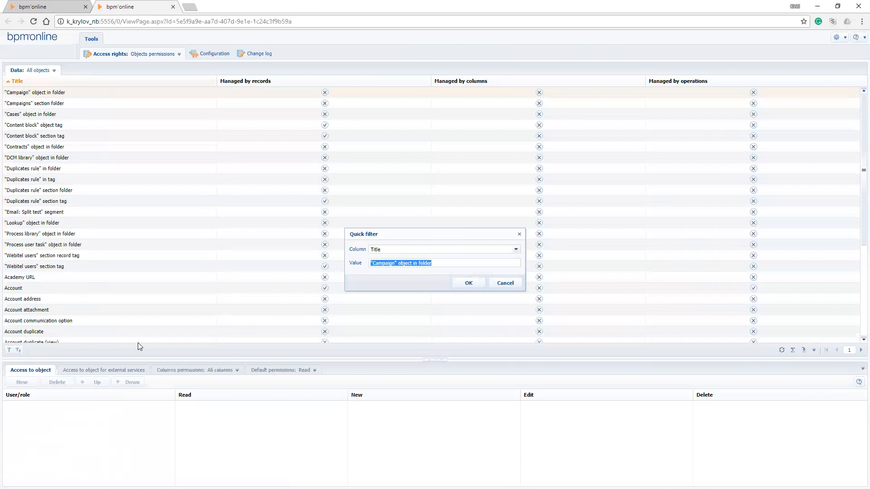
pyautogui.write('account')
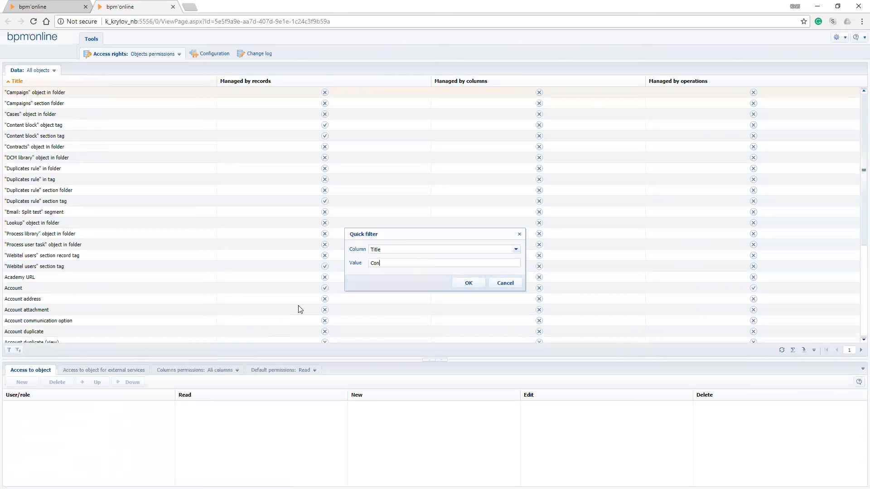
pyautogui.press('Return')
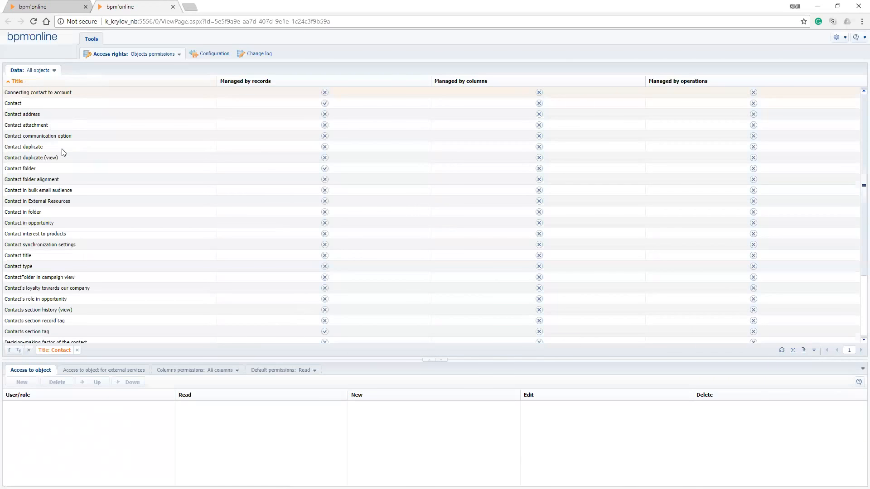
pyautogui.scroll(-3, 44, 243)
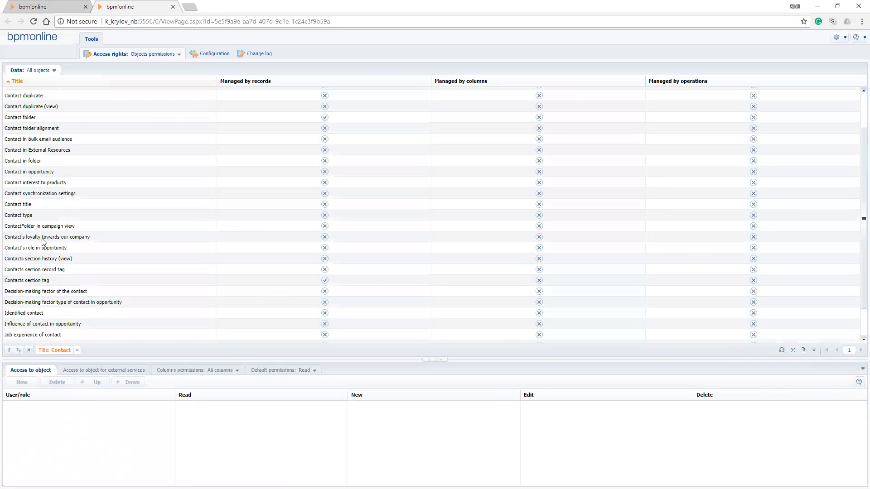
pyautogui.click(50, 172)
pyautogui.scroll(-3, 49, 209)
pyautogui.scroll(5, 62, 281)
# Limit the object list to Sections and remove the Contact title filter
pyautogui.click(54, 71)
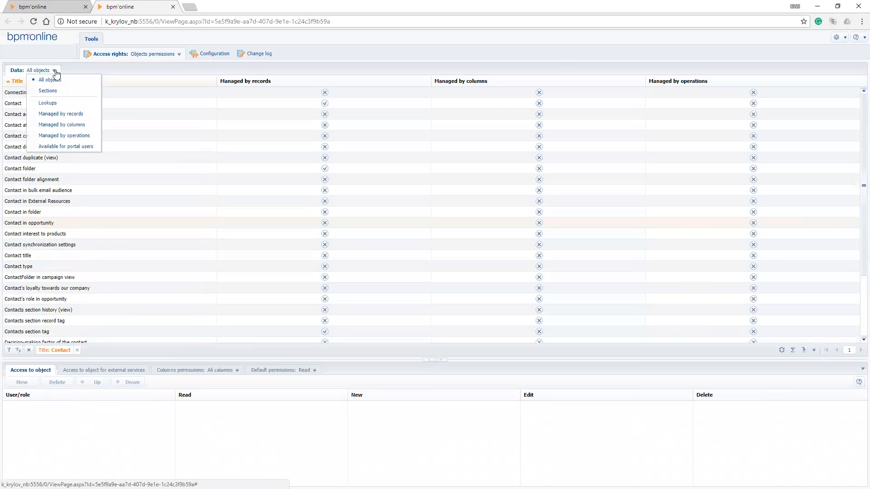
pyautogui.click(46, 91)
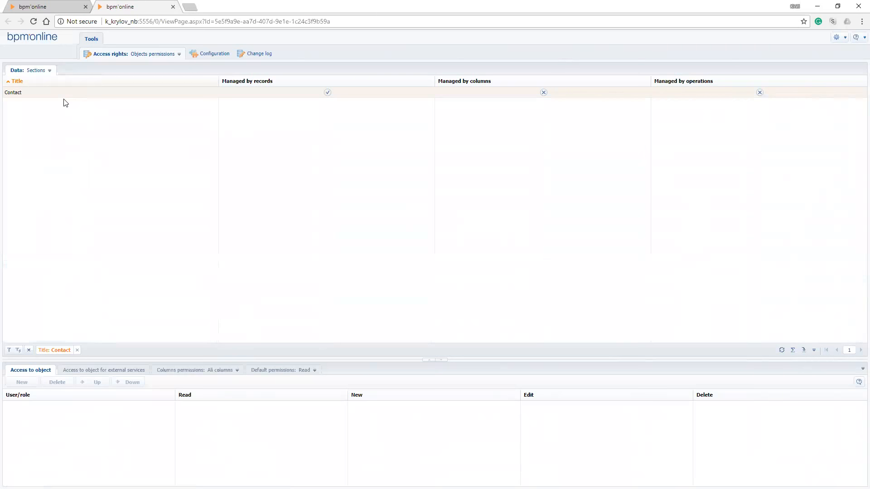
pyautogui.click(77, 350)
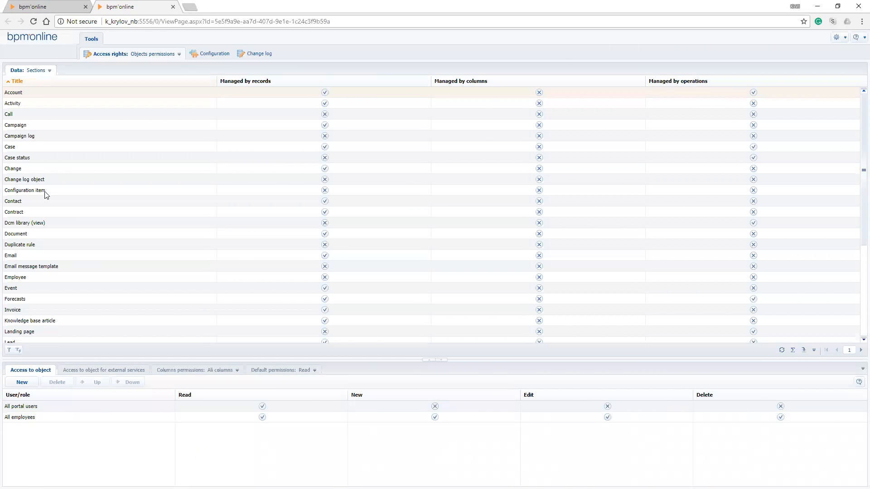
# Select the Contact object, enlarge its details area and review its access for external services, including the Supervisor entry
pyautogui.click(38, 203)
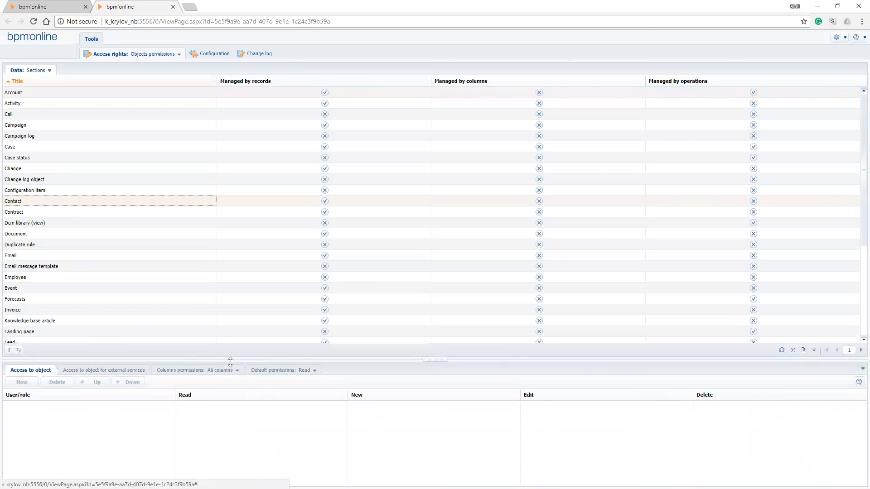
pyautogui.moveTo(230, 360); pyautogui.dragTo(230, 222)
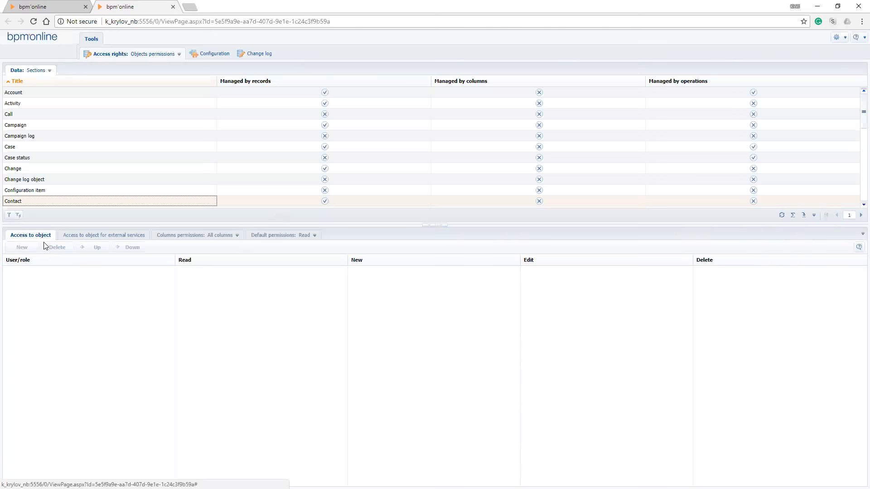
pyautogui.click(67, 238)
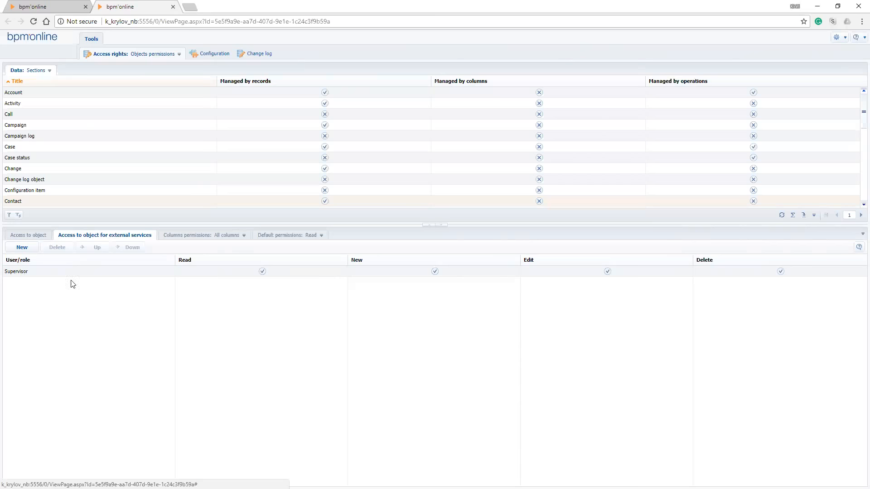
pyautogui.click(46, 271)
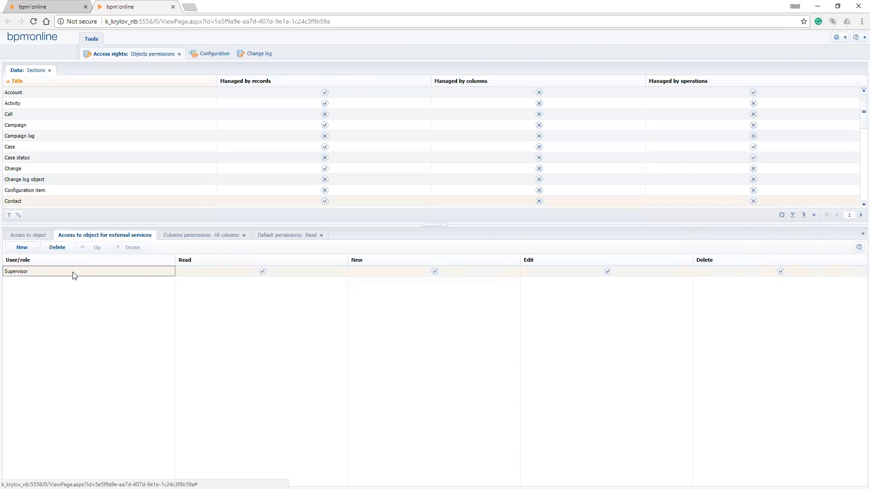
# Find the trainer's user account by name and add it to the Contact object's access for external services
pyautogui.click(22, 247)
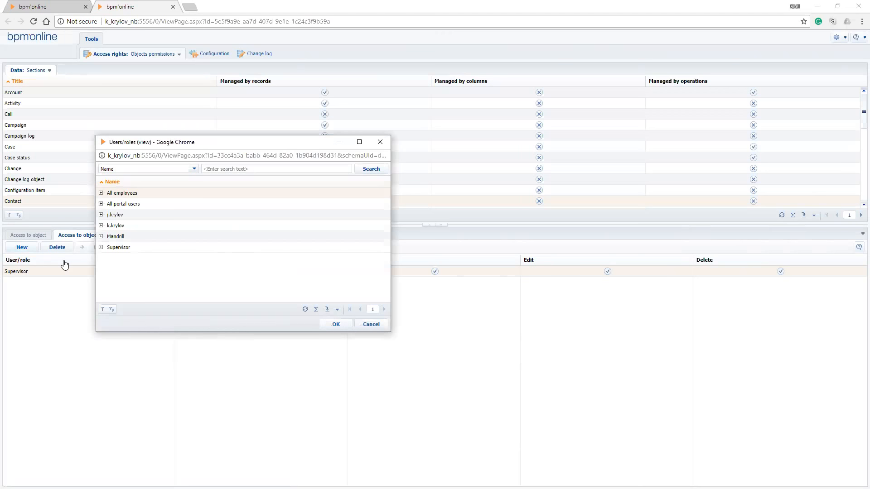
pyautogui.click(283, 178)
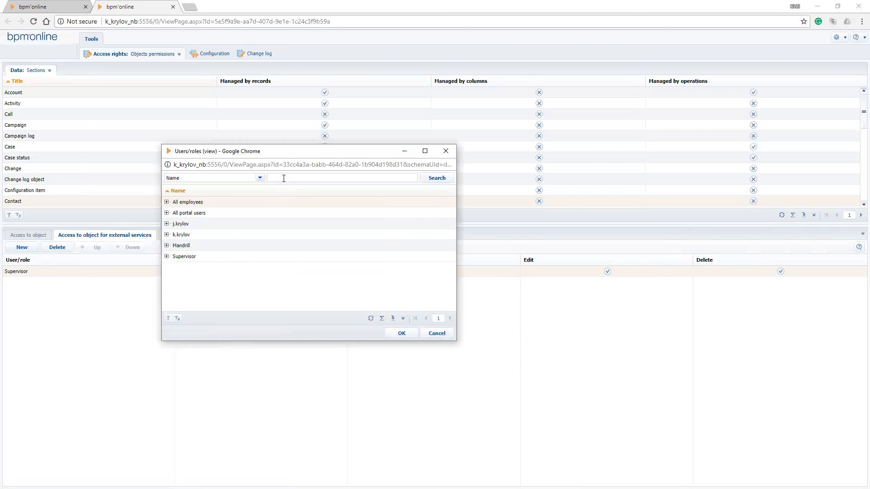
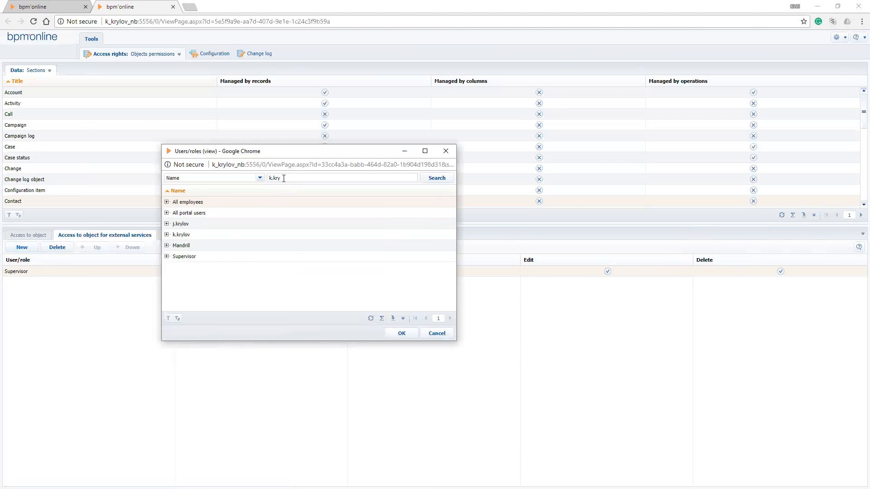
pyautogui.press('Return')
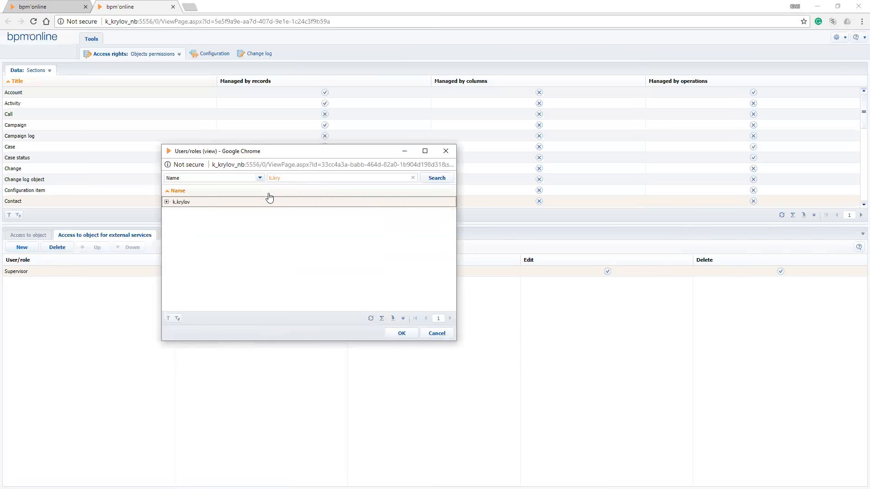
pyautogui.press('Return')
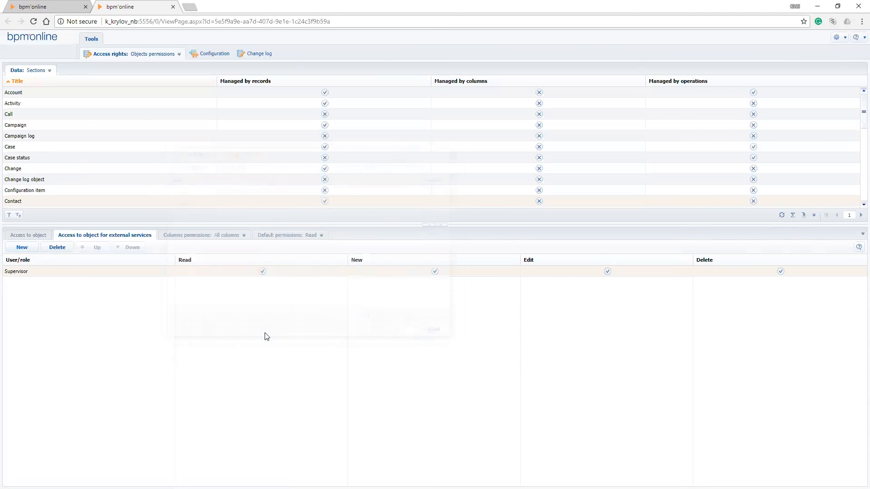
pyautogui.click(21, 249)
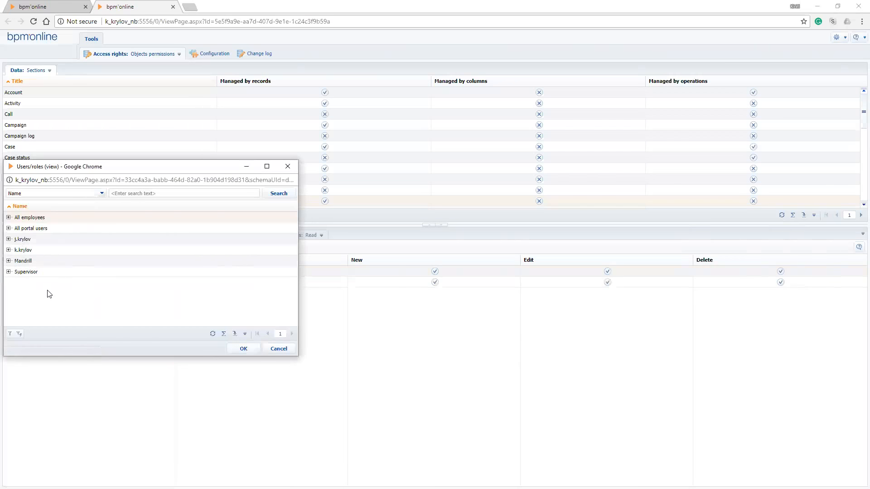
pyautogui.click(236, 347)
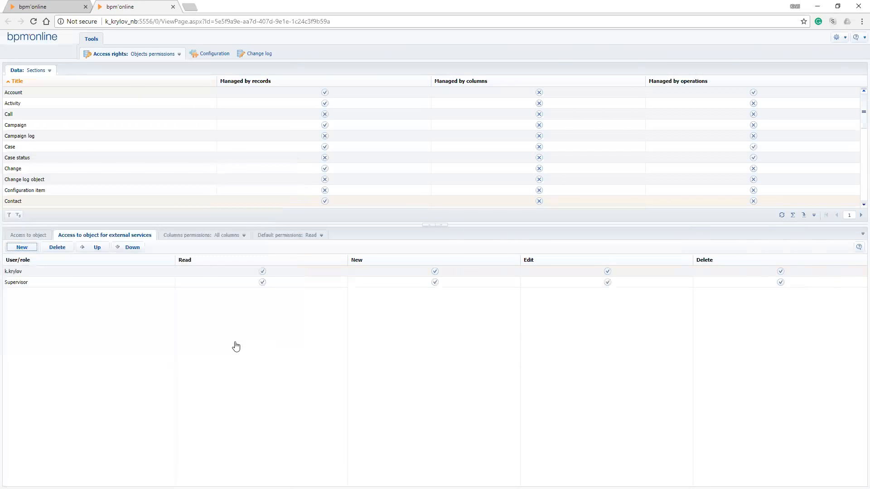
# Delete the added trainer's user account from the Contact object's access for external services
pyautogui.click(66, 275)
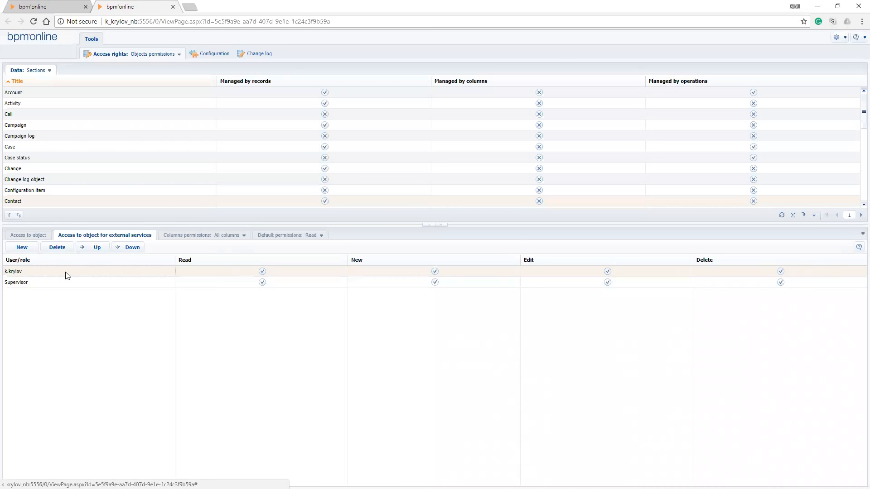
pyautogui.click(55, 250)
pyautogui.press('Return')
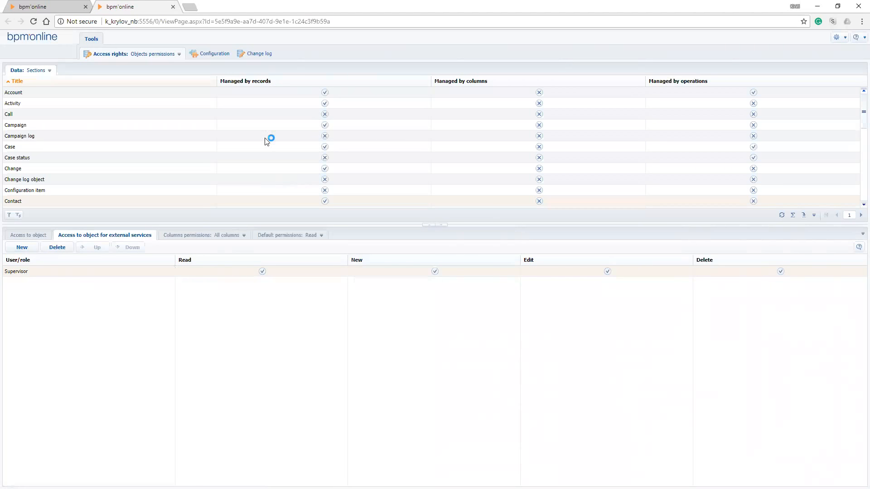
# Review the Contact object's default permissions for the Read, Edit and Delete operations in turn
pyautogui.click(287, 237)
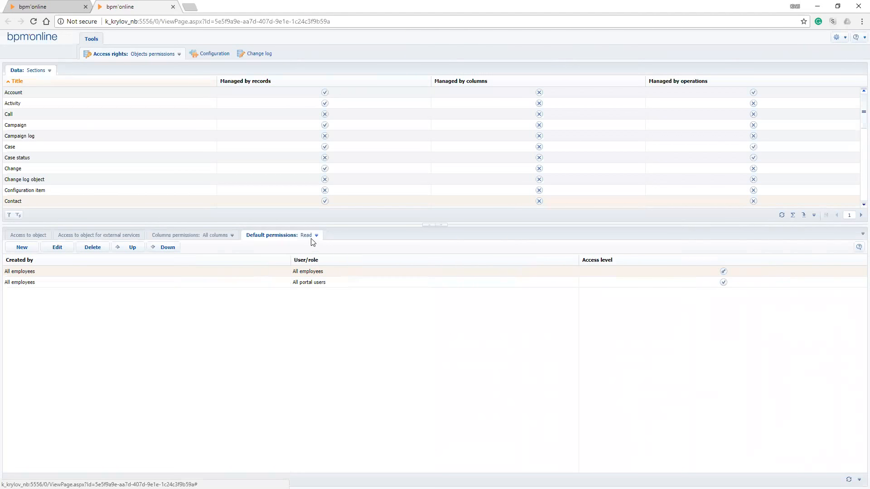
pyautogui.click(315, 236)
pyautogui.click(315, 256)
pyautogui.click(315, 236)
pyautogui.click(314, 266)
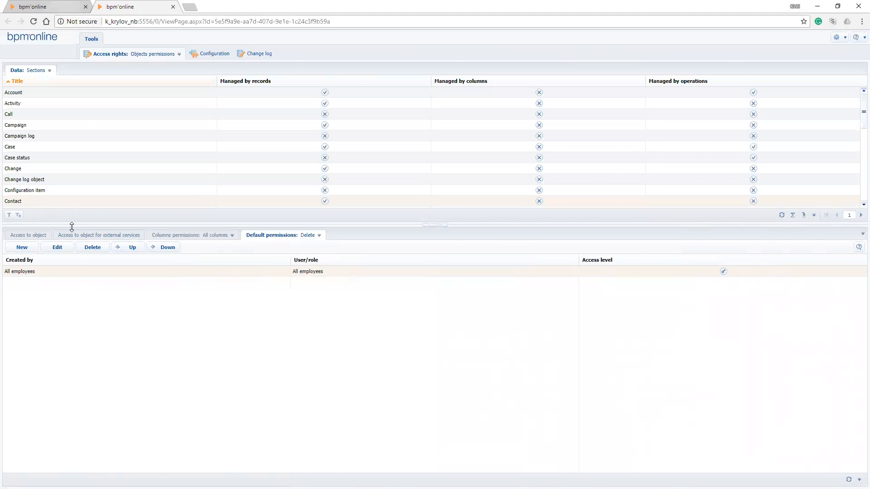
# Switch to the main application's Contacts section and open the access rights setup of the Technical Trainer's contact record
pyautogui.hotkey('ctrl', 'shift', 'Tab')
pyautogui.click(52, 194)
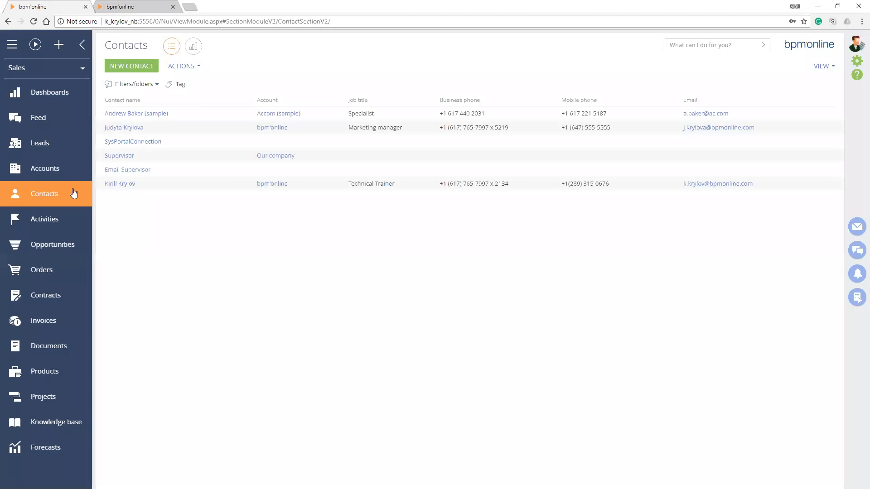
pyautogui.press('Up')
pyautogui.press('Return')
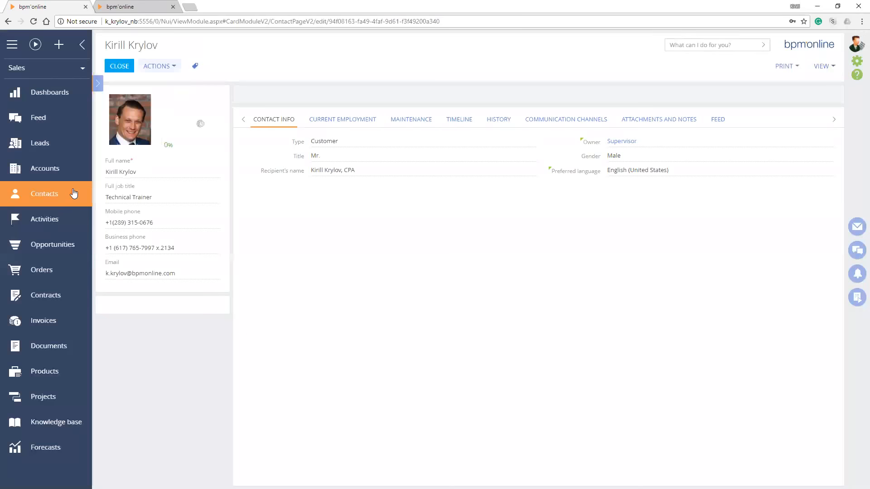
pyautogui.press('Return')
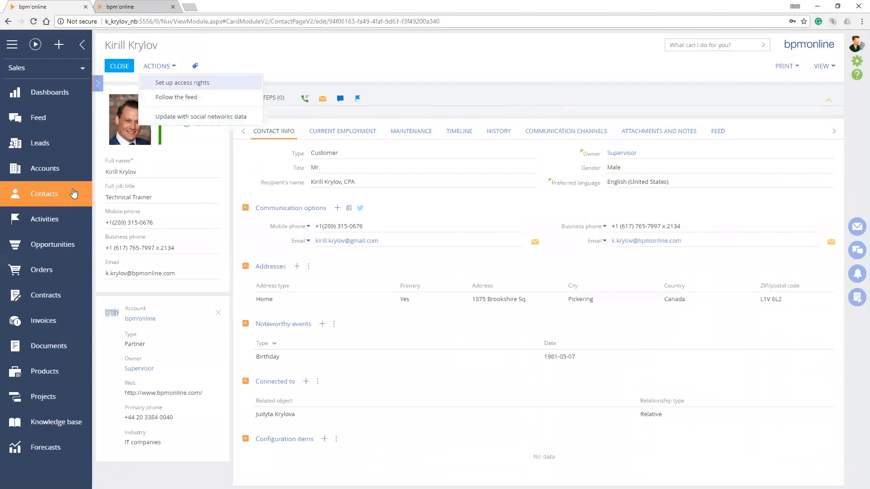
pyautogui.press('Return')
# Remove the individual user's Read permission from the contact record and go through the remaining Read entries
pyautogui.press('Down')
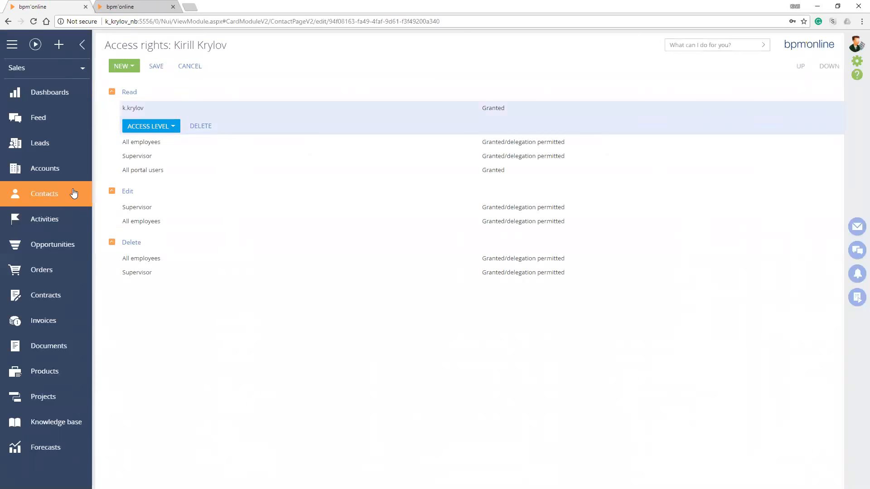
pyautogui.press('Delete')
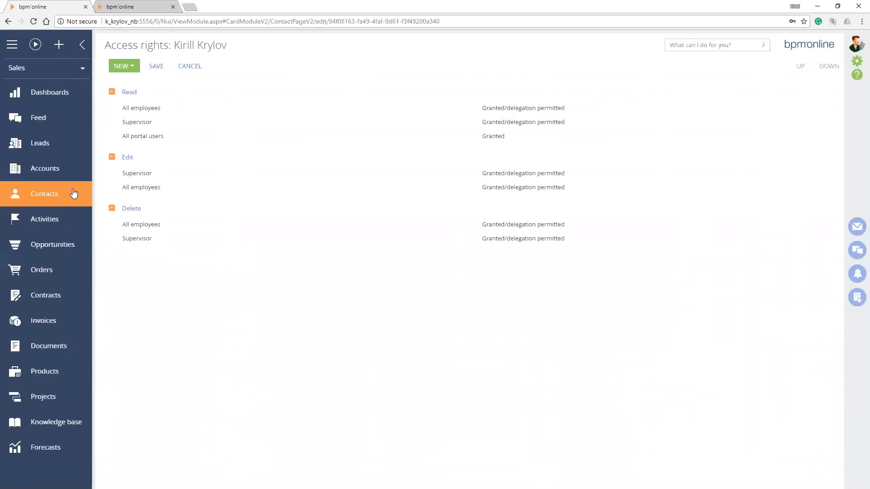
pyautogui.press('Down')
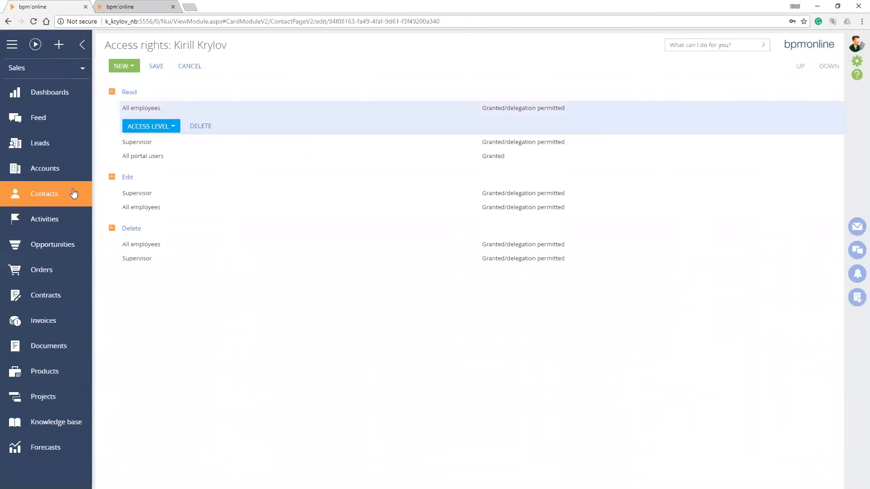
pyautogui.press('Down')
pyautogui.press('Down')
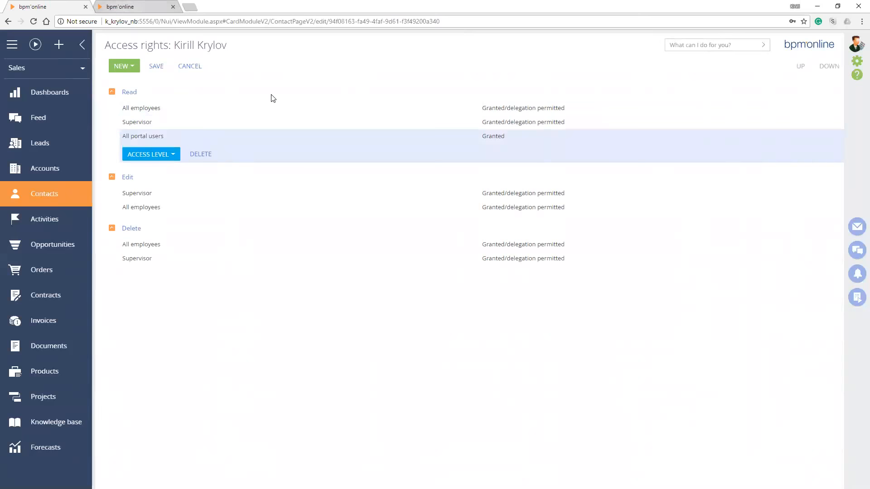
# Return to the object permissions, show the Contact object's default Read permissions and examine the All employees and All portal users entries
pyautogui.hotkey('ctrl', 'Tab')
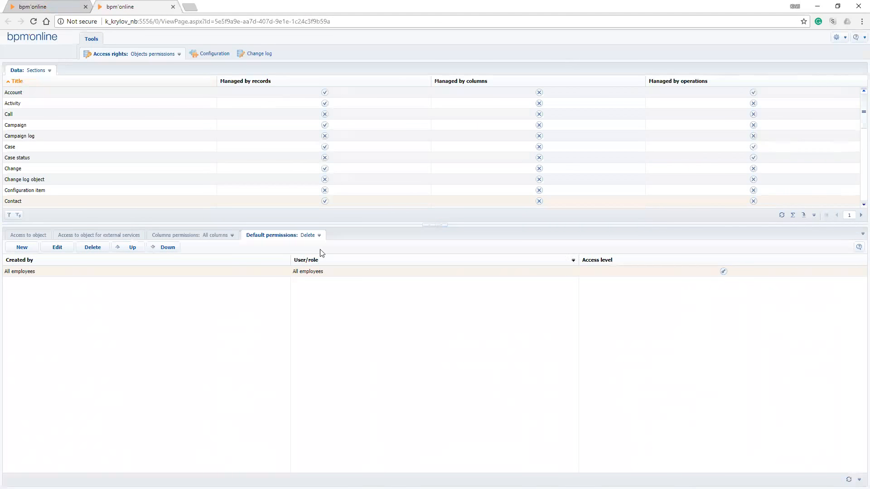
pyautogui.click(319, 236)
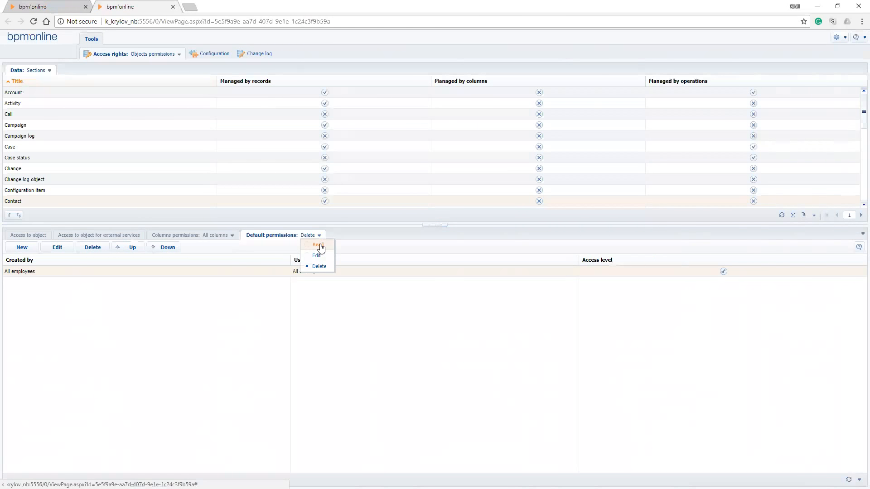
pyautogui.click(318, 245)
pyautogui.click(31, 273)
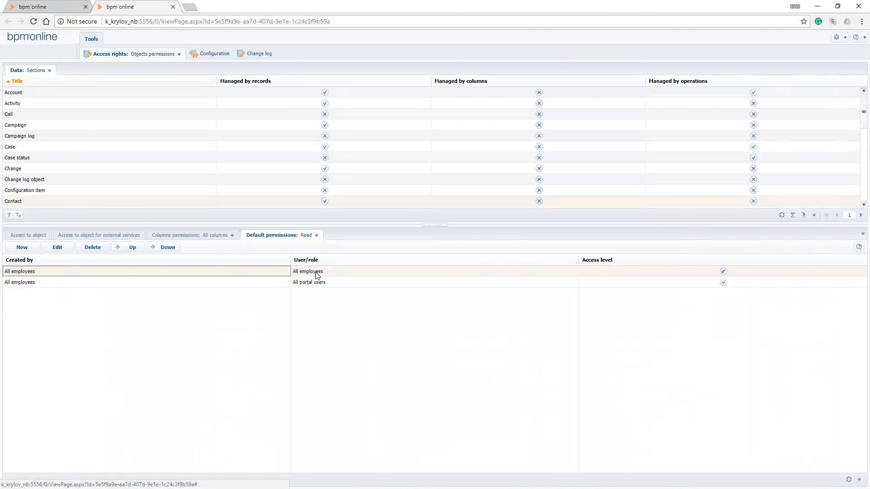
pyautogui.click(57, 283)
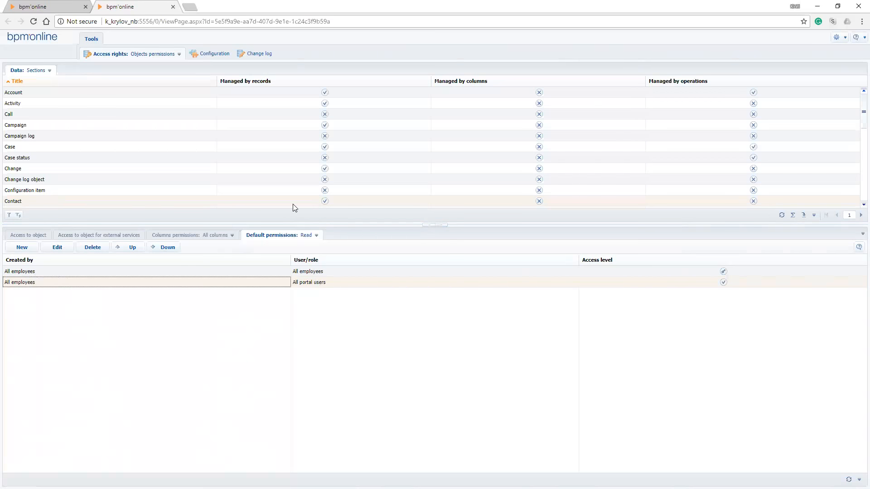
pyautogui.click(45, 273)
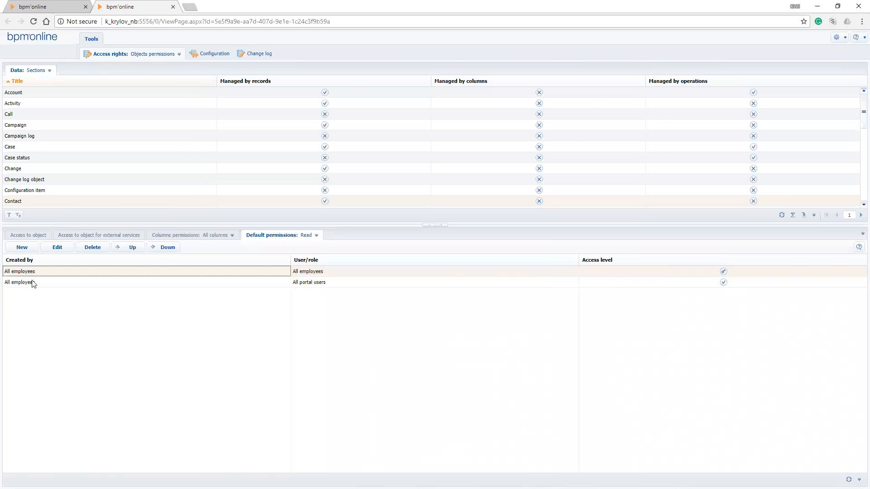
pyautogui.click(44, 285)
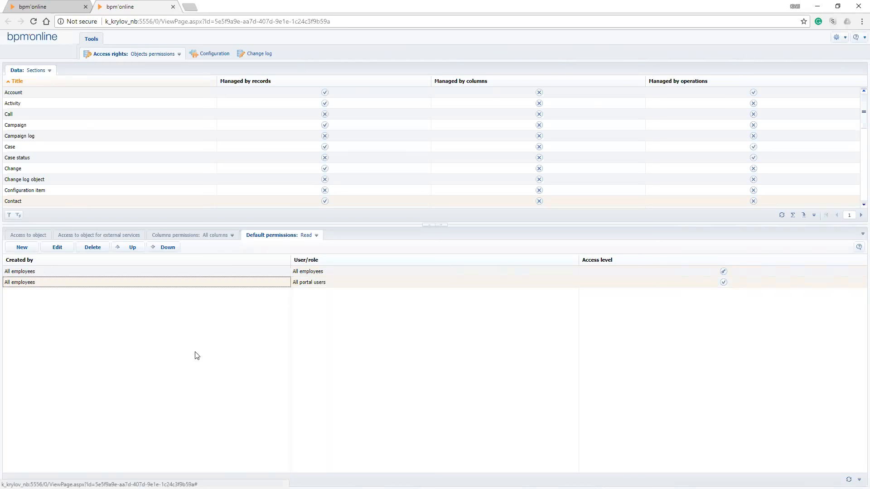
# Delete both default Read permissions of the Contact object, for All employees and All portal users
pyautogui.click(74, 272)
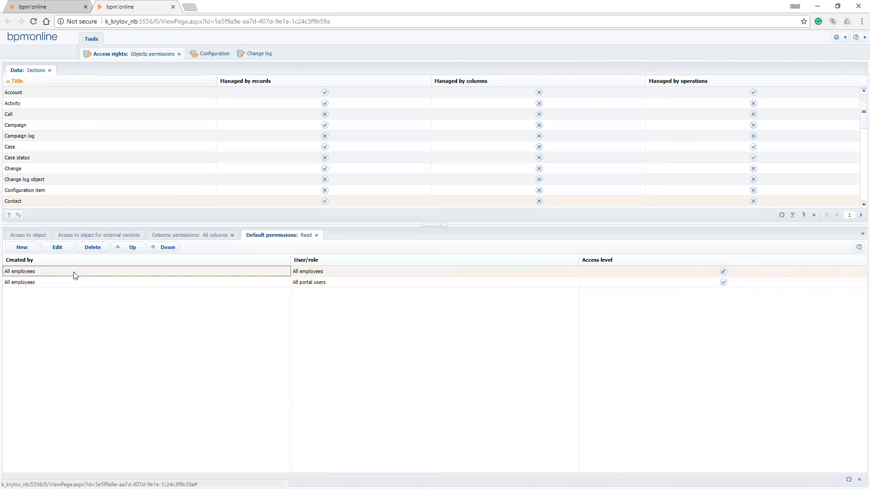
pyautogui.press('Delete')
pyautogui.press('Return')
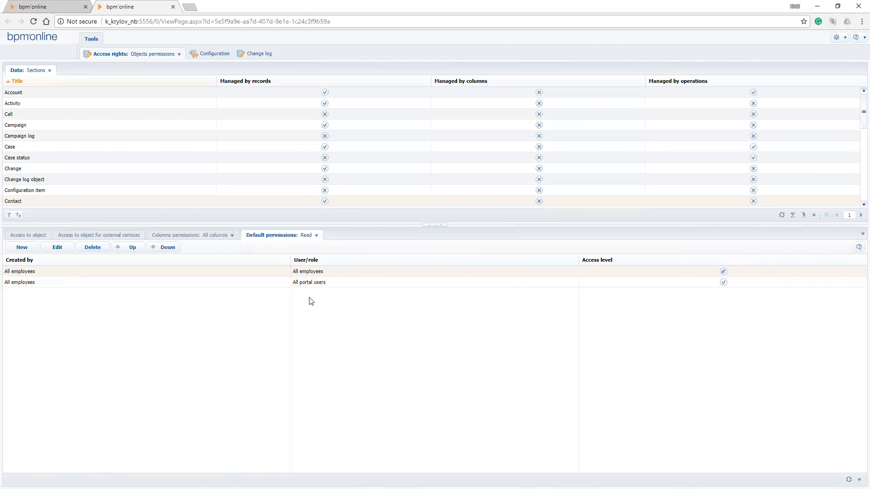
pyautogui.press('Delete')
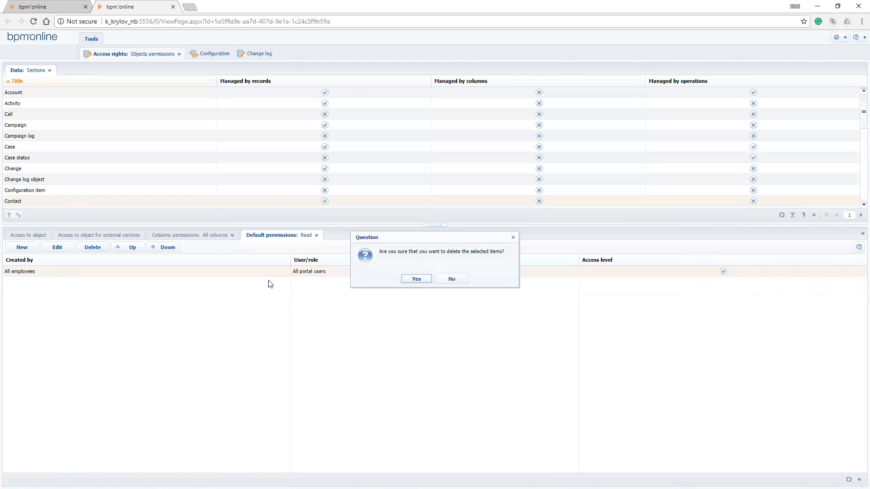
pyautogui.press('Return')
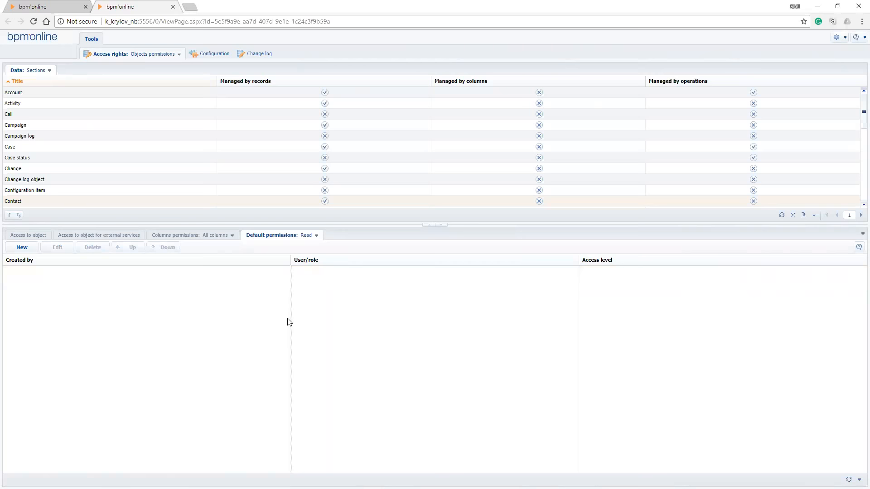
# Add a default Read permission granting the TORONTO role access to contacts created by TORONTO
pyautogui.click(21, 247)
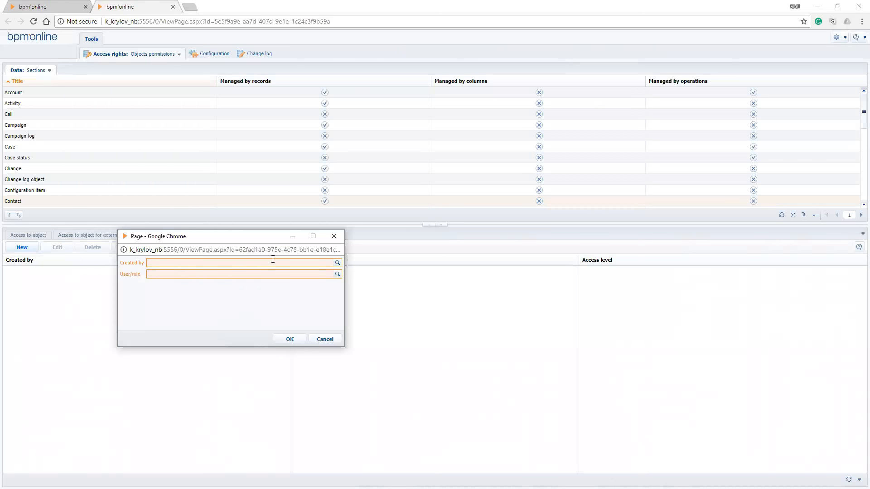
pyautogui.write('toronto')
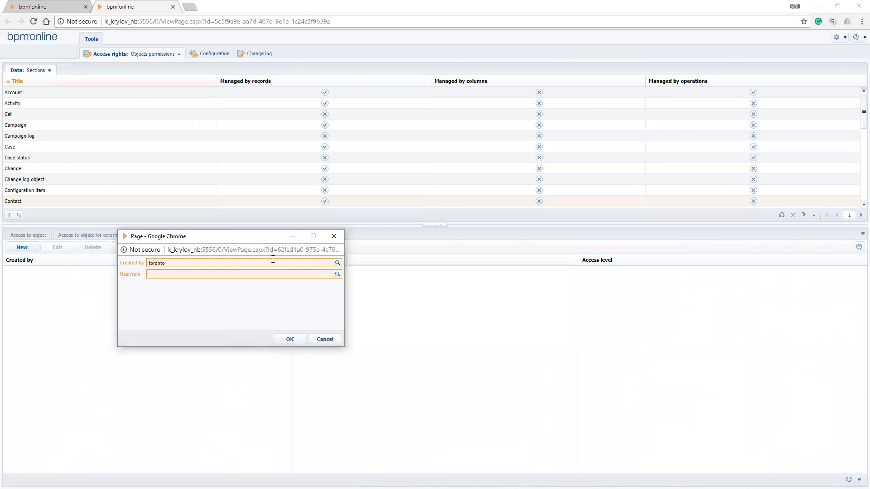
pyautogui.press('Return')
pyautogui.write('toronto')
pyautogui.press('Return')
pyautogui.click(290, 340)
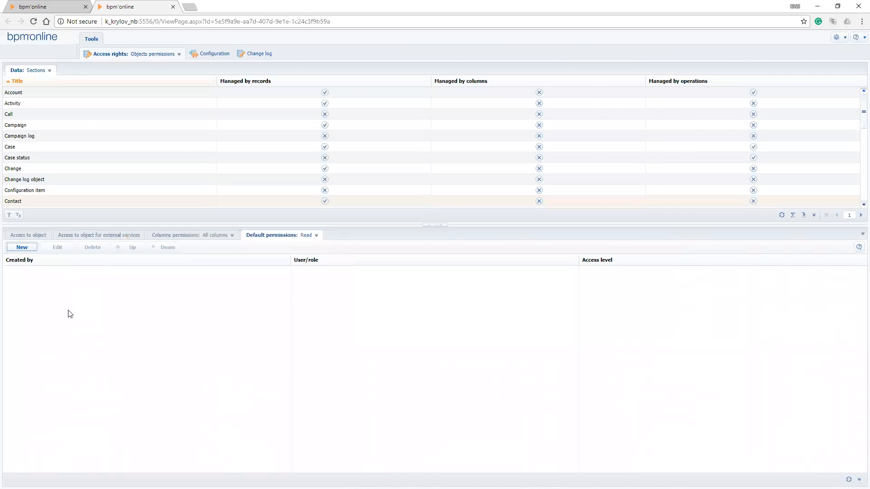
# Add a default Read permission granting the BOSTON role access to contacts created by BOSTON
pyautogui.click(15, 248)
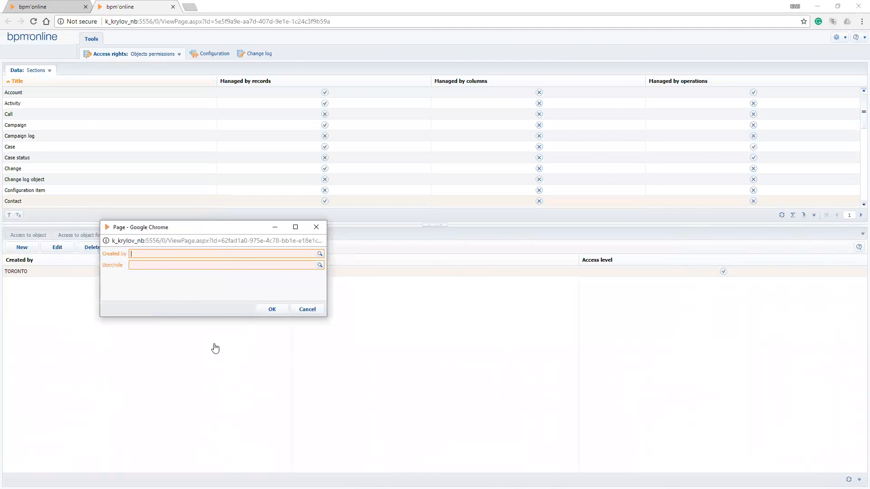
pyautogui.write('boston')
pyautogui.press('Tab')
pyautogui.write('boston')
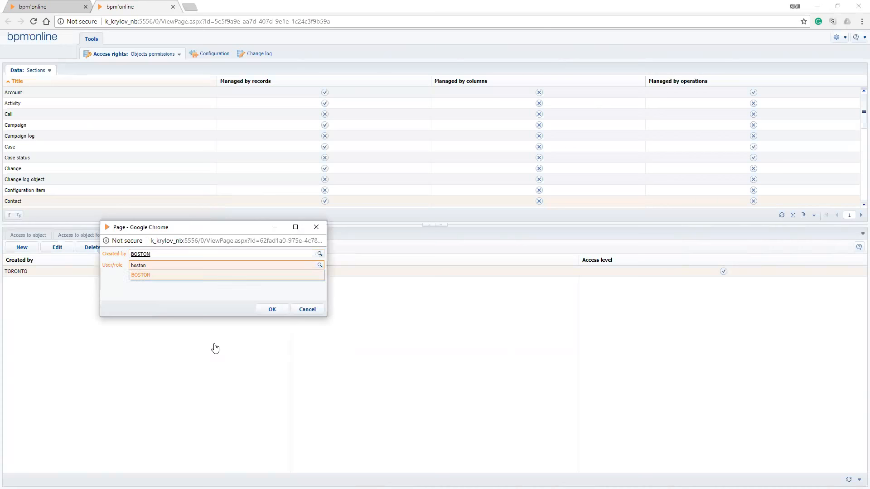
pyautogui.press('Tab')
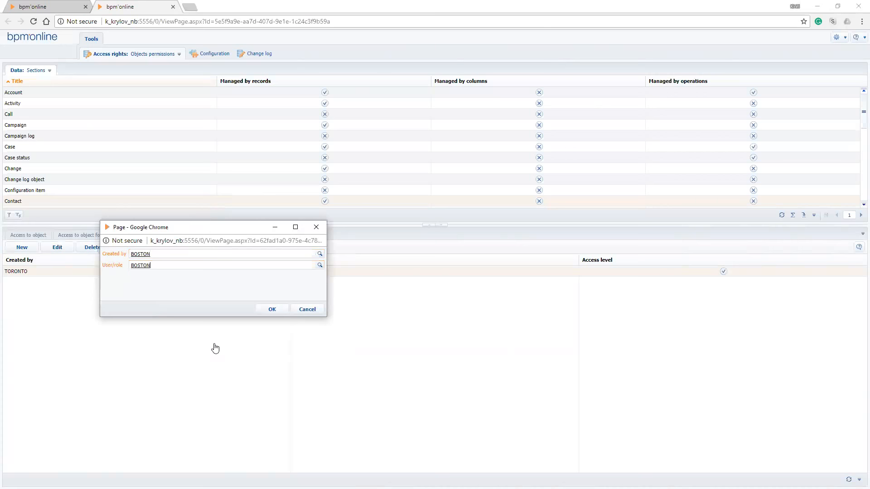
pyautogui.click(272, 309)
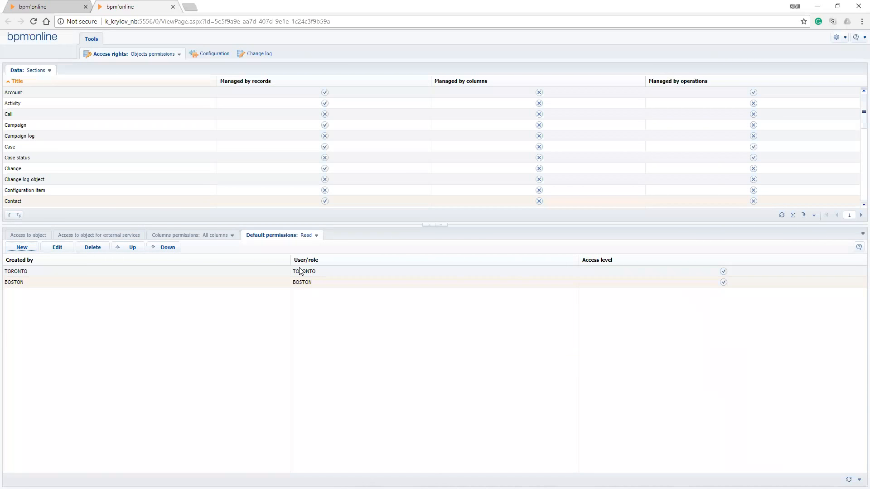
# Show the Contact object's default Delete permissions and delete the All employees entry
pyautogui.click(316, 235)
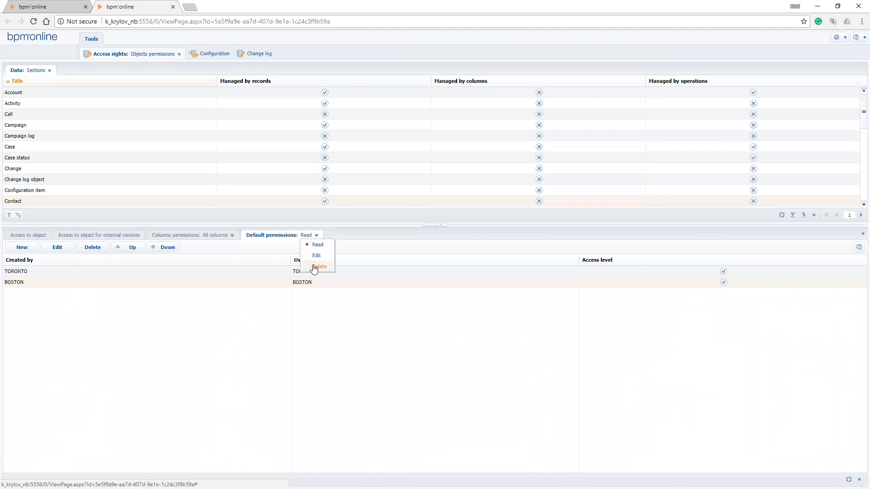
pyautogui.click(314, 267)
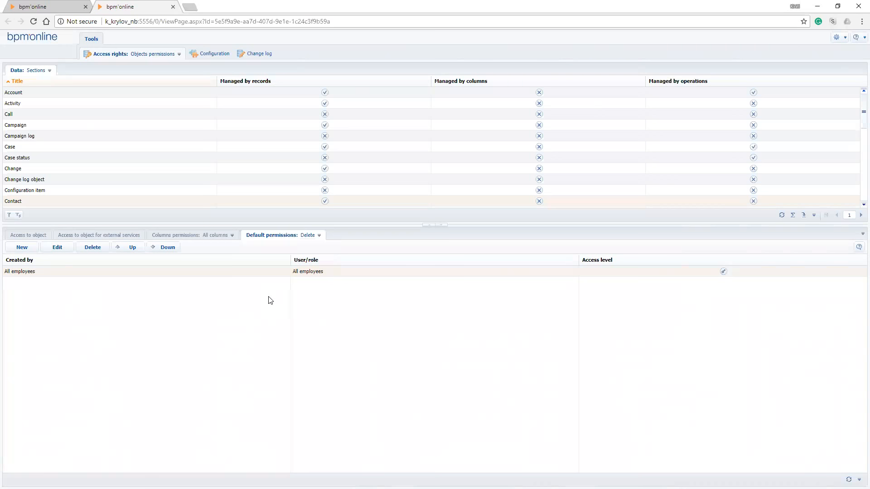
pyautogui.click(277, 273)
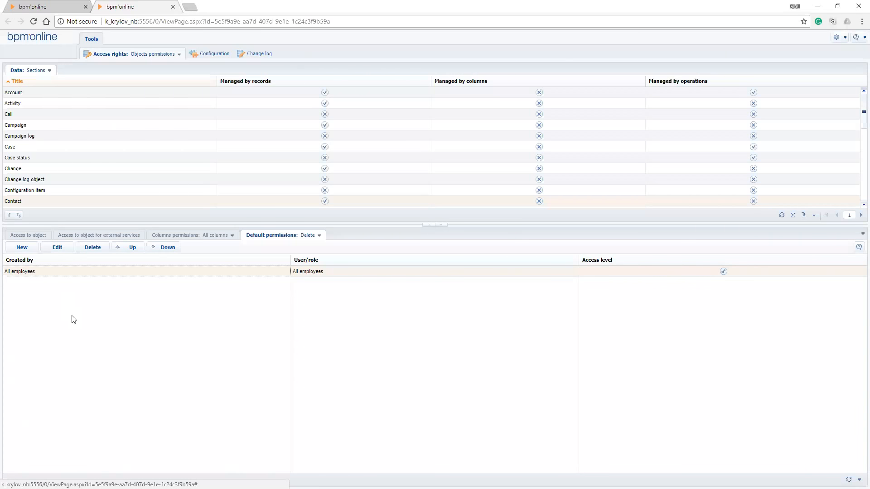
pyautogui.click(73, 247)
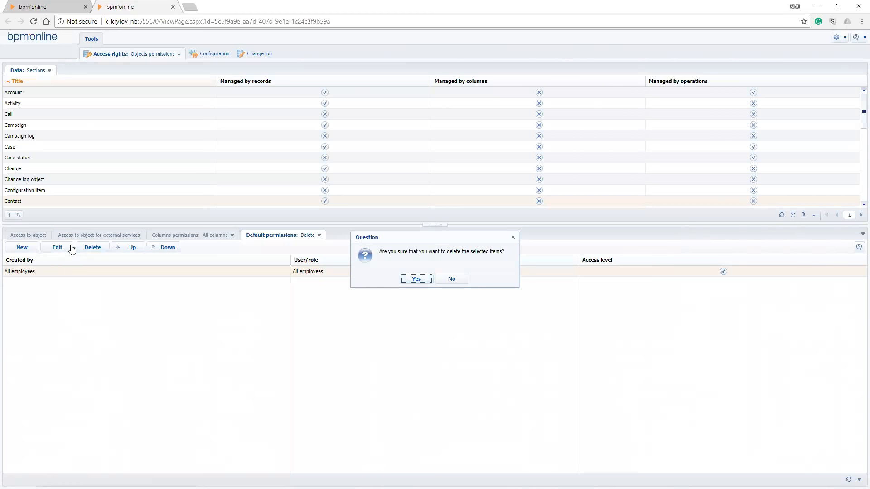
pyautogui.press('Return')
# Add a default Delete permission granting System administrators access to contacts created by All employees
pyautogui.click(22, 247)
pyautogui.write('all')
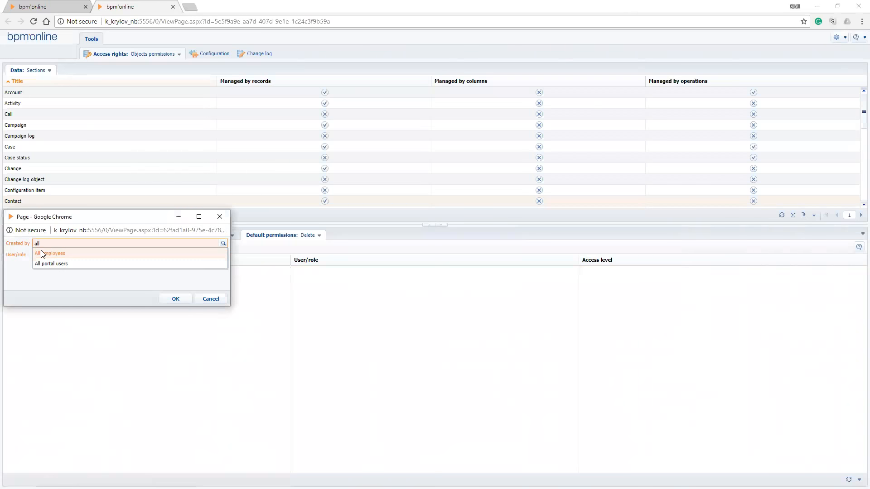
pyautogui.click(41, 250)
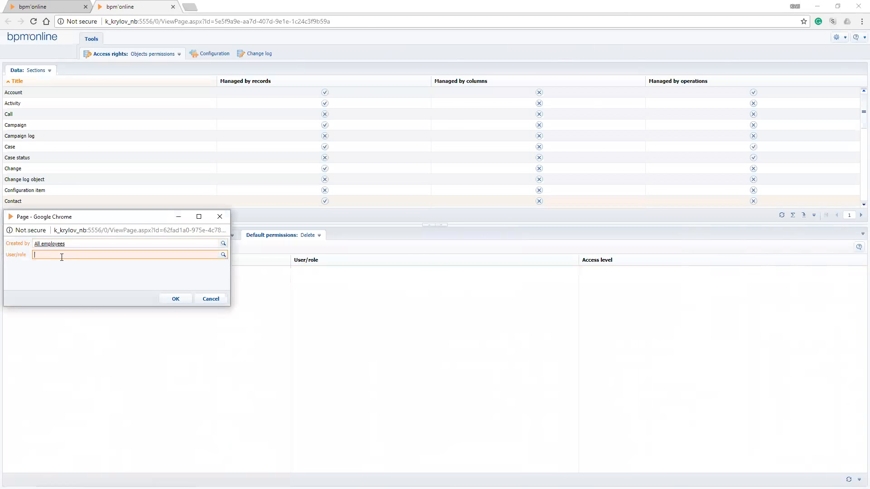
pyautogui.write('System')
pyautogui.click(62, 265)
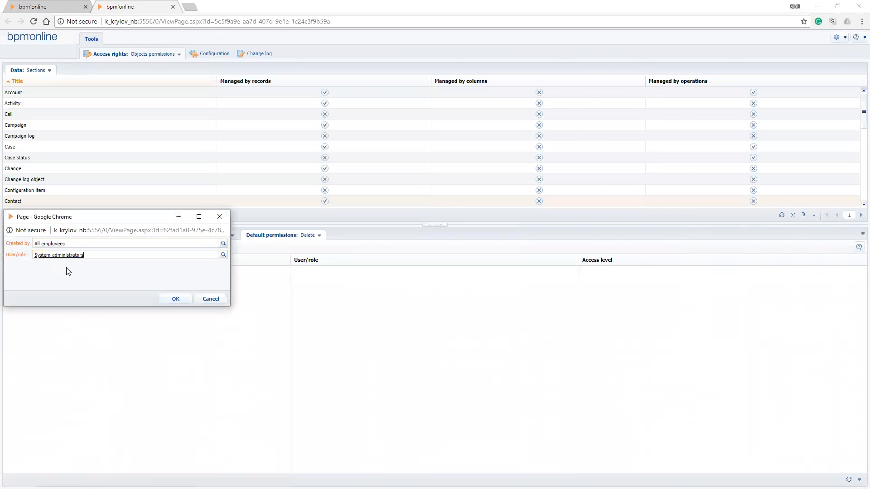
pyautogui.press('Return')
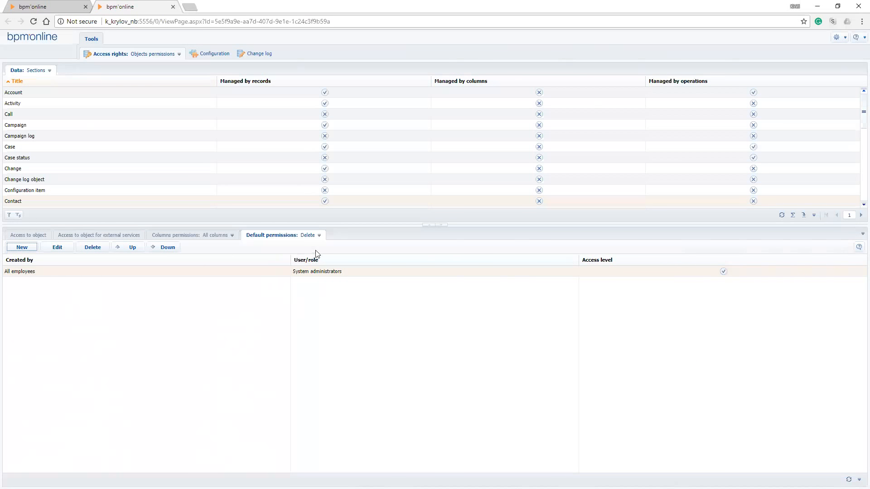
# Show the Contact object's default Edit permissions and delete the All employees entry
pyautogui.click(319, 235)
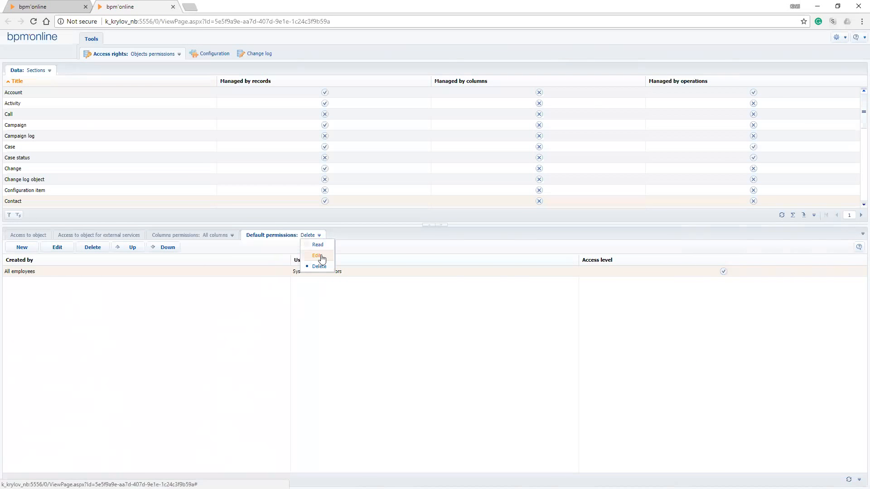
pyautogui.click(316, 255)
pyautogui.click(266, 275)
pyautogui.press('Delete')
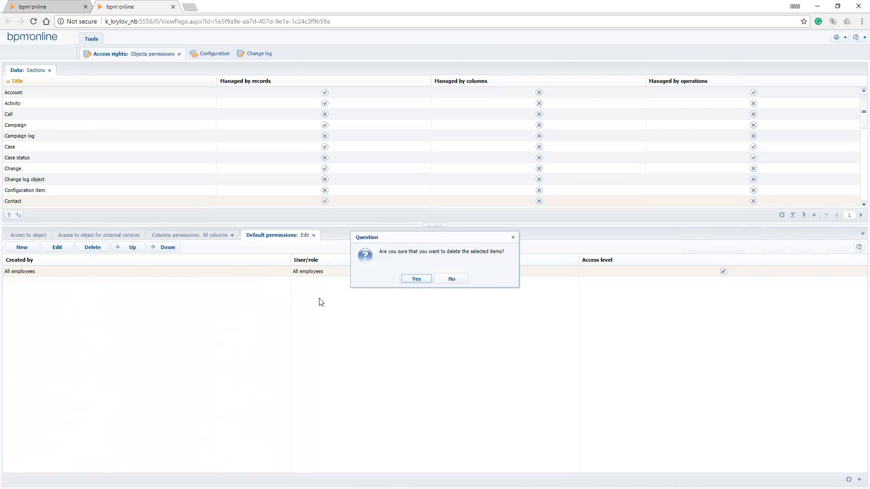
pyautogui.press('Return')
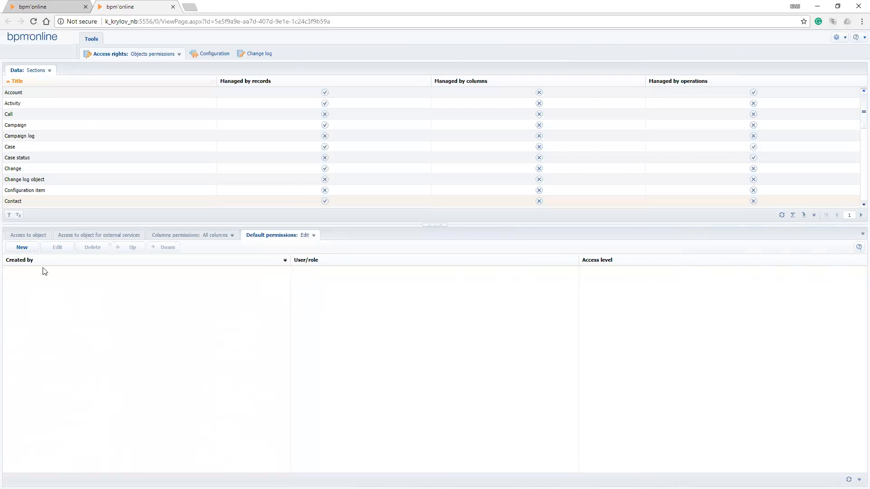
# Add a default Edit permission granting the TORONTO role access to contacts created by TORONTO
pyautogui.click(20, 247)
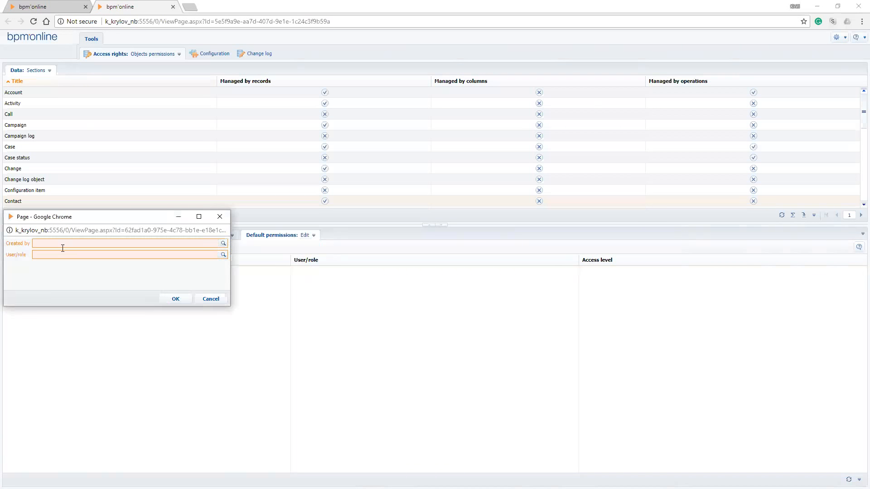
pyautogui.write('toro')
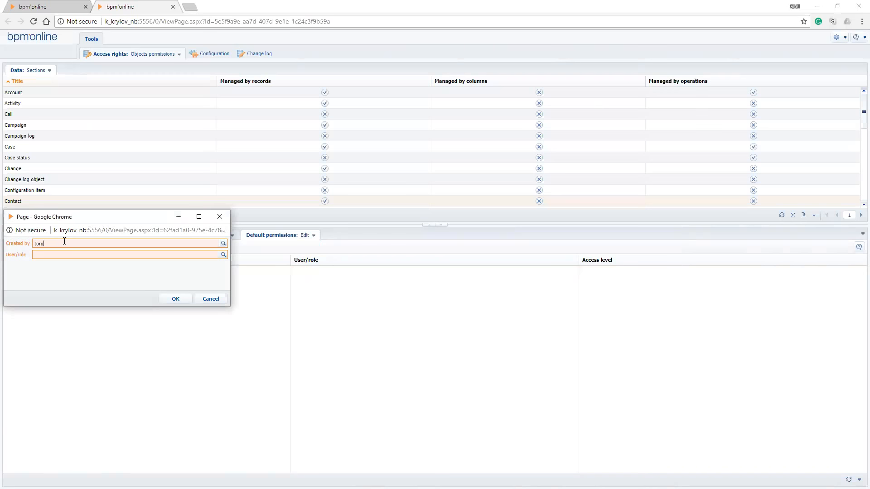
pyautogui.write('nt')
pyautogui.press('BackSpace')
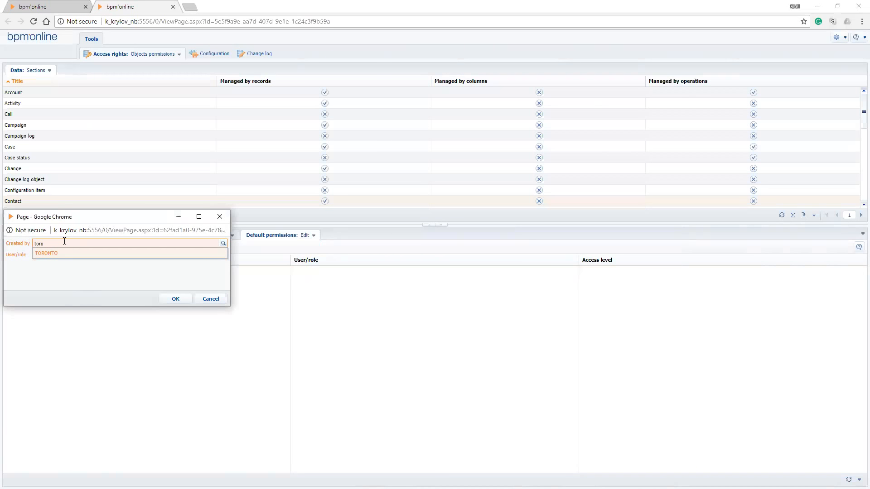
pyautogui.click(59, 253)
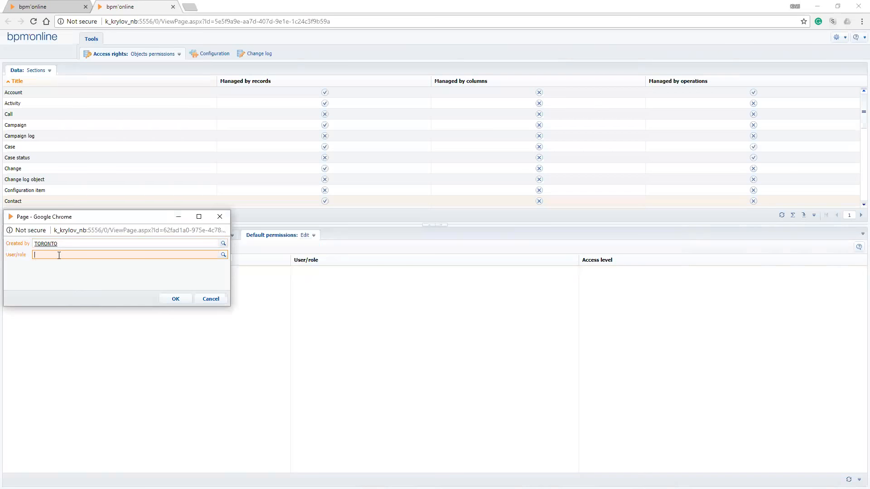
pyautogui.write('Toronto')
pyautogui.click(60, 265)
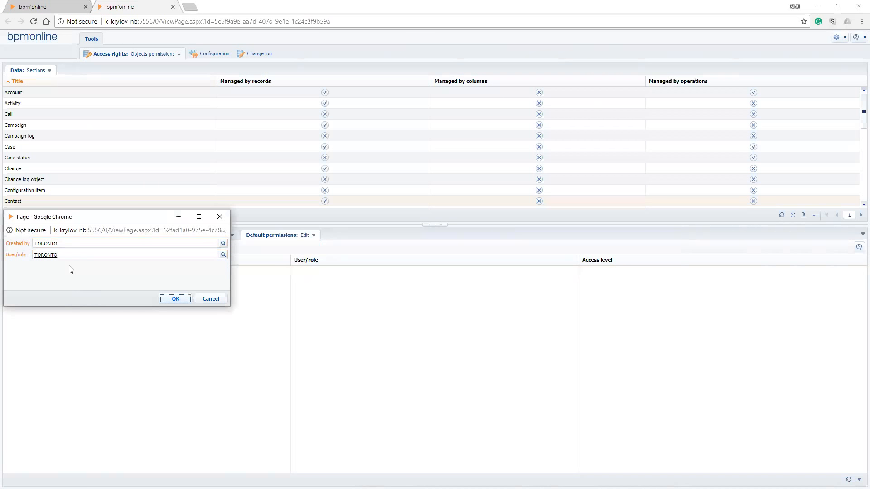
pyautogui.press('Return')
# Add a default Edit permission granting the BOSTON role access to contacts created by BOSTON
pyautogui.click(21, 248)
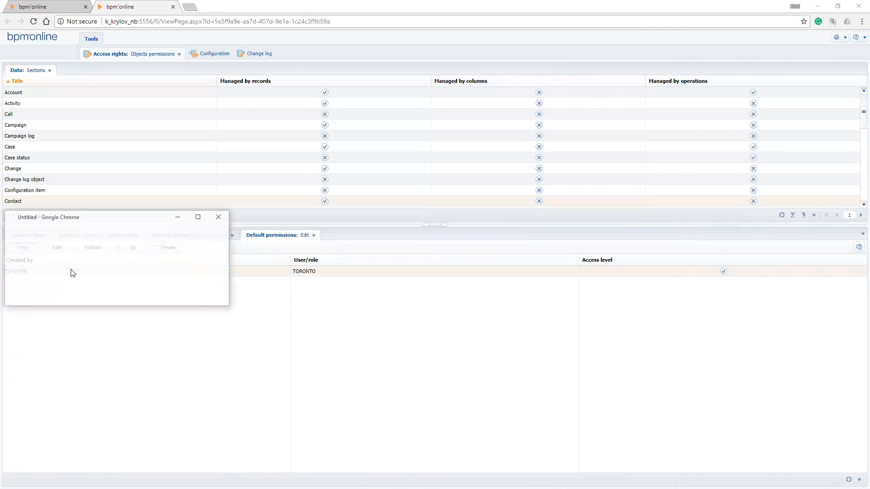
pyautogui.write('bosoto')
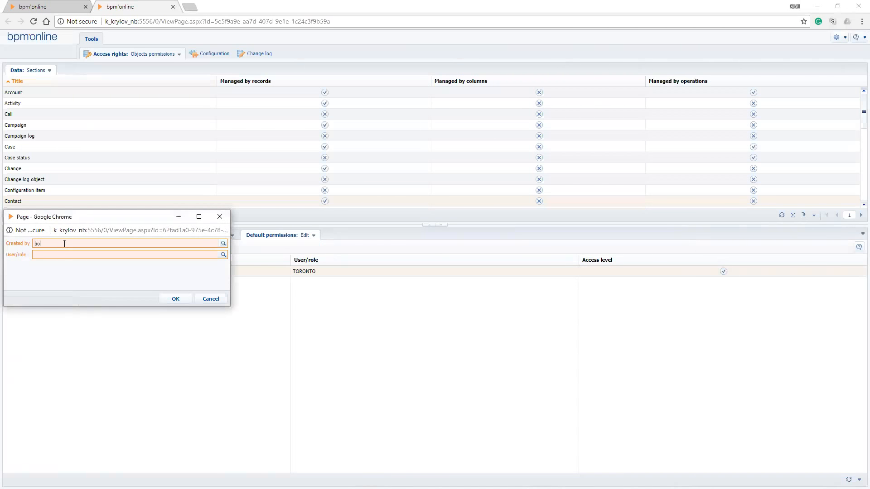
pyautogui.press('BackSpace')
pyautogui.press('BackSpace')
pyautogui.press('BackSpace')
pyautogui.click(65, 255)
pyautogui.write('bos')
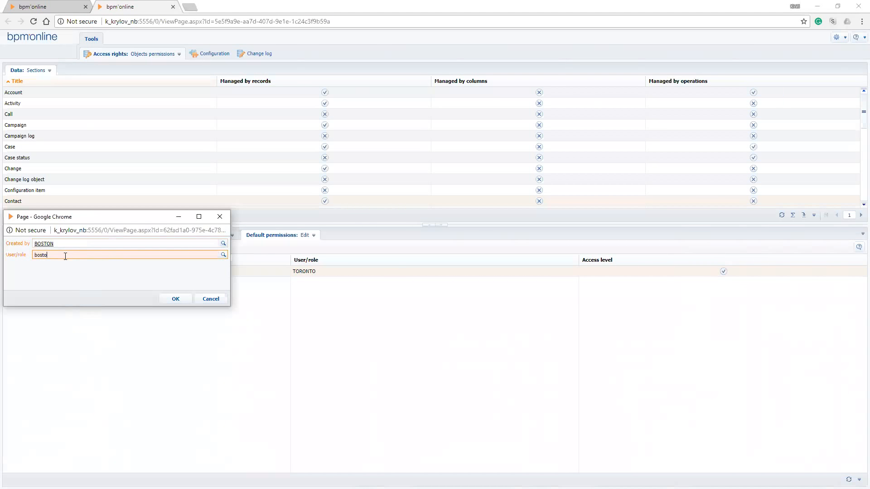
pyautogui.write('to')
pyautogui.click(67, 265)
pyautogui.press('Return')
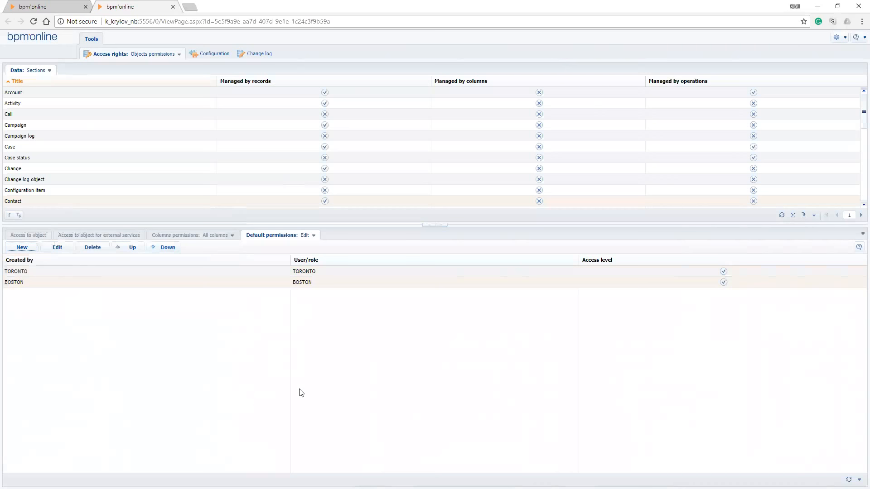
# Compare the open contact's individual access rights with the Contact object's default Edit permissions
pyautogui.click(65, 6)
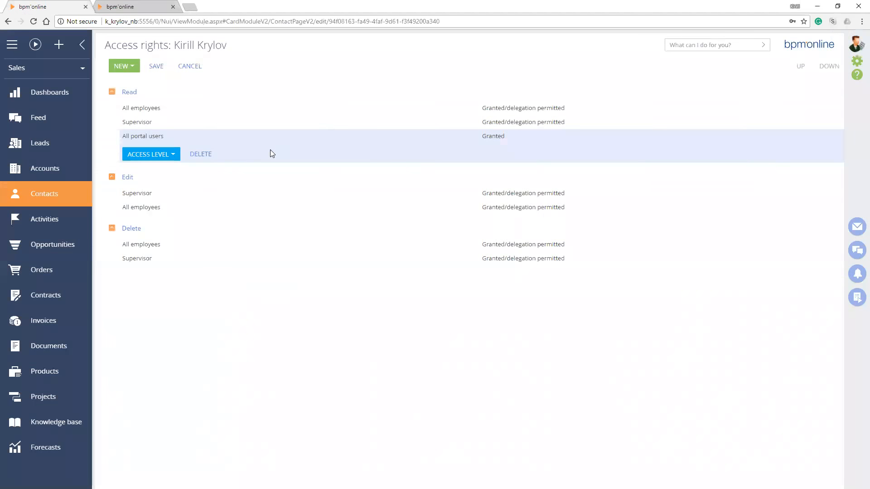
pyautogui.hotkey('ctrl', 'Tab')
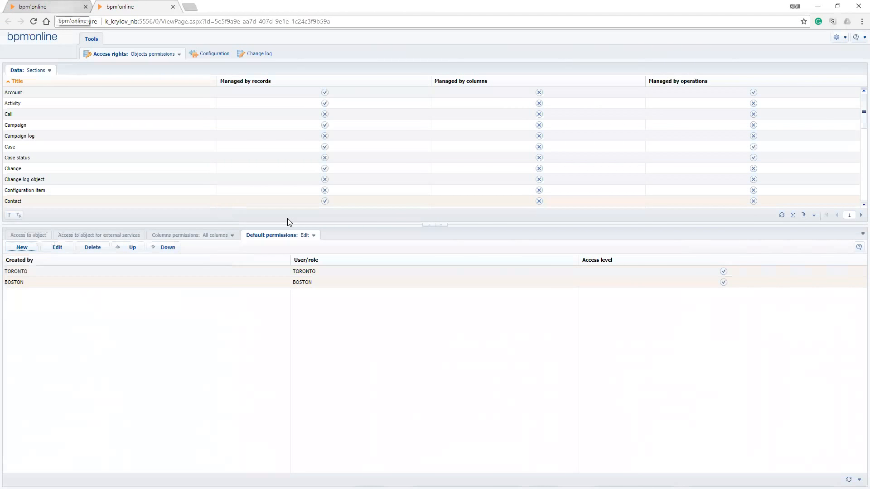
pyautogui.hotkey('ctrl', 'Tab')
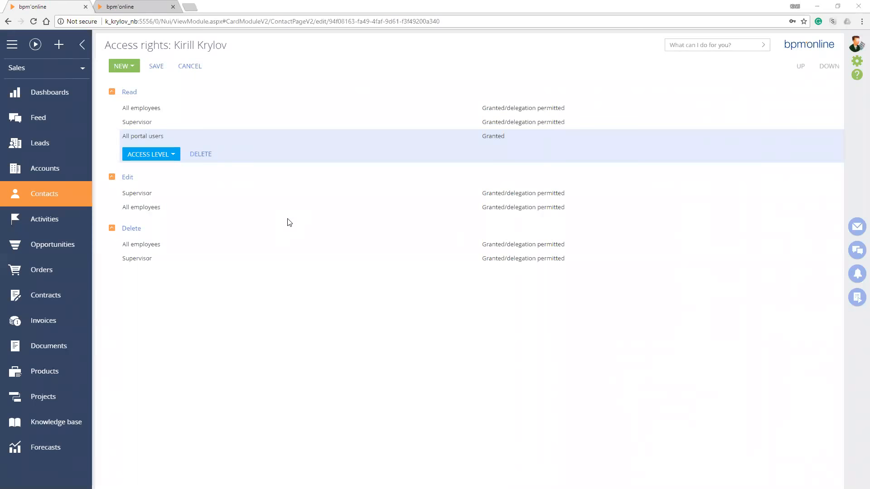
# Switch to the separate incognito browser window, log in to bpm'online with the account password and open the Contacts section in the maximized window
pyautogui.hotkey('alt', 'Tab')
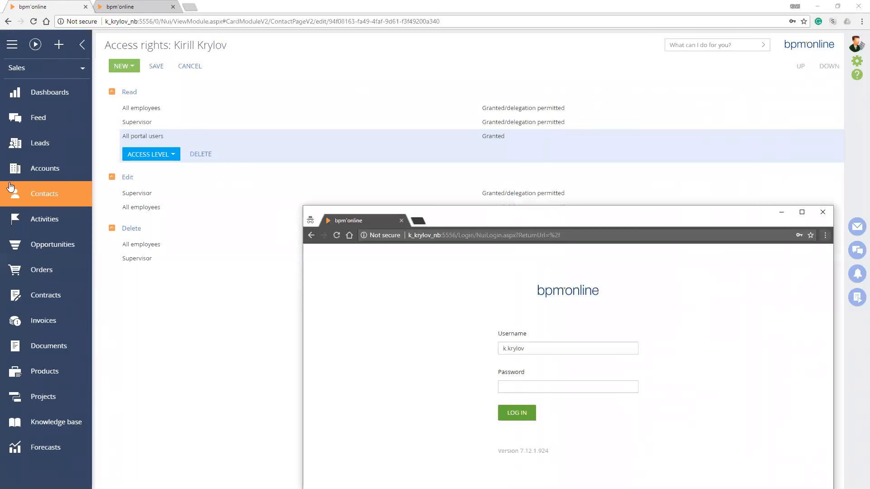
pyautogui.moveTo(589, 215); pyautogui.dragTo(445, 73)
pyautogui.click(423, 245)
pyautogui.write('•••')
pyautogui.press('Return')
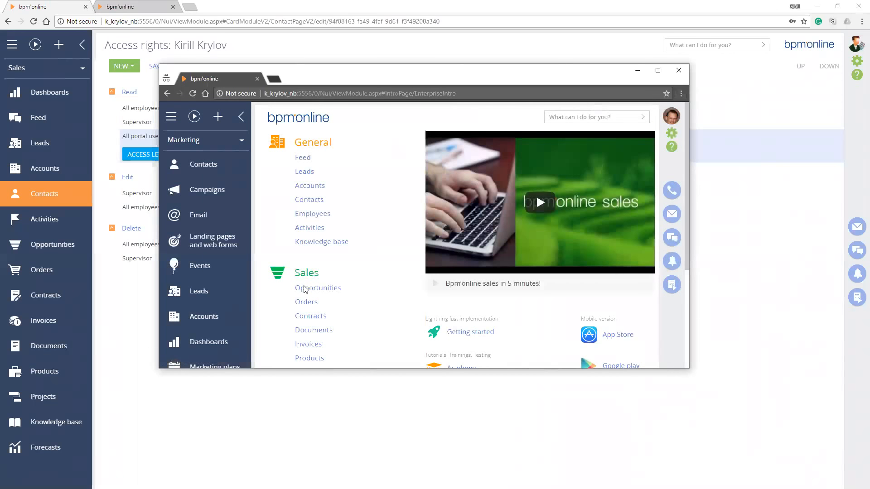
pyautogui.press('super+Up')
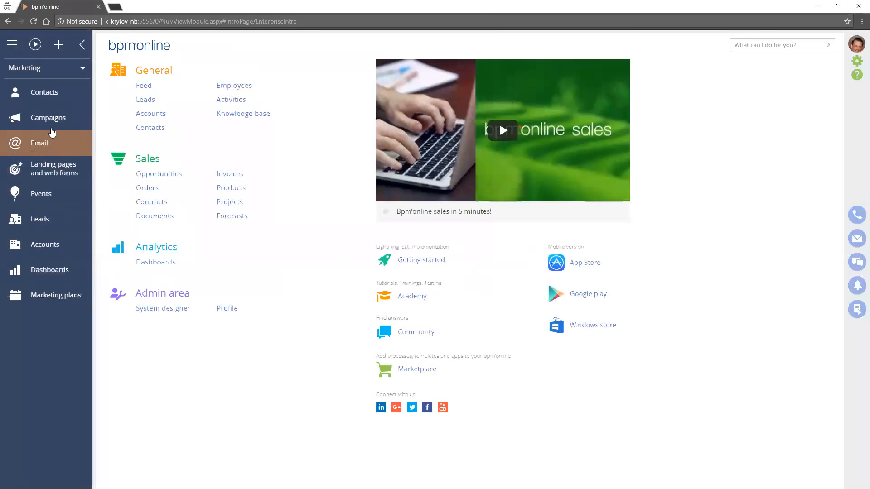
pyautogui.click(50, 102)
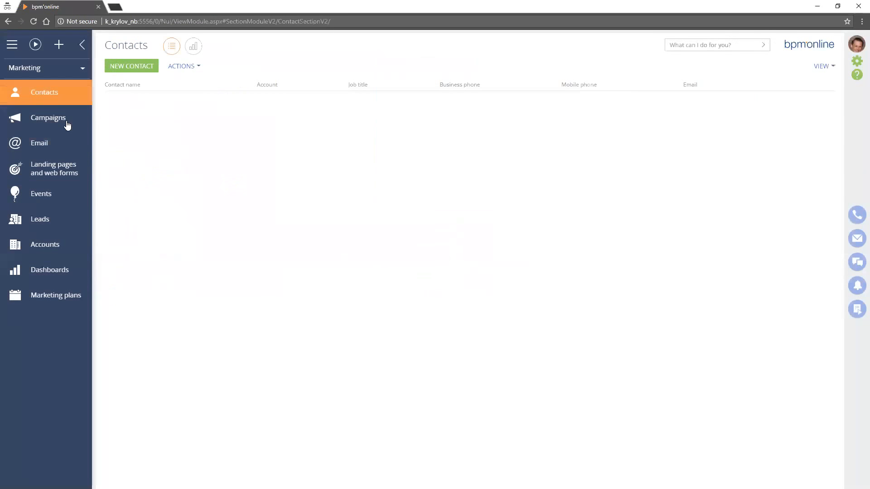
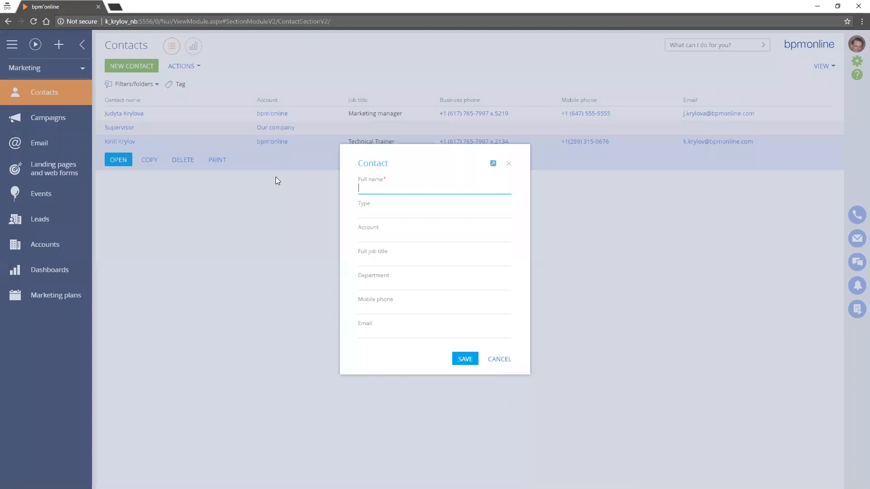
# Create a contact with the full name New Toronto and save it
pyautogui.write('New Toronto')
pyautogui.press('Return')
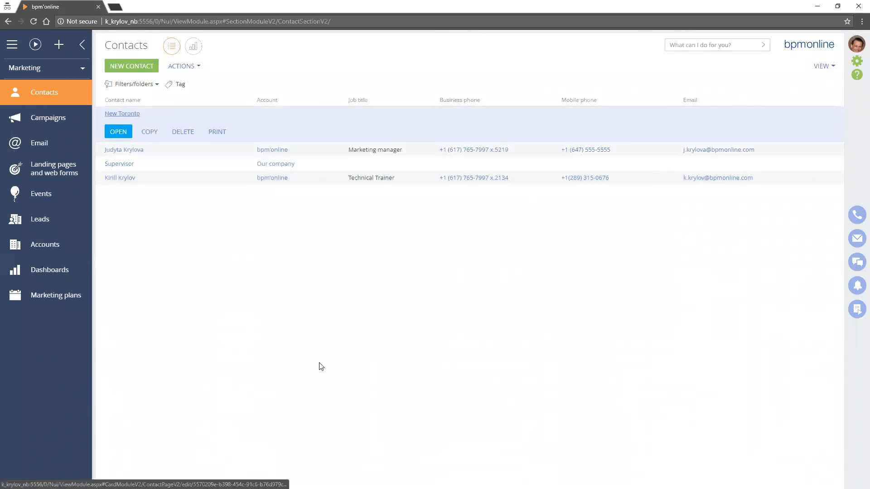
# Open the New Toronto contact's access rights, examine its Read, Edit and Delete entries, and return to the contact page
pyautogui.click(122, 114)
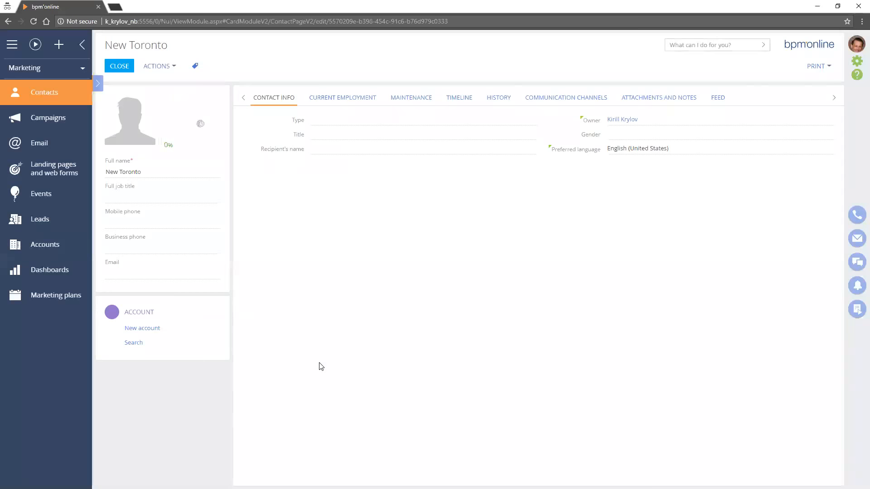
pyautogui.click(160, 66)
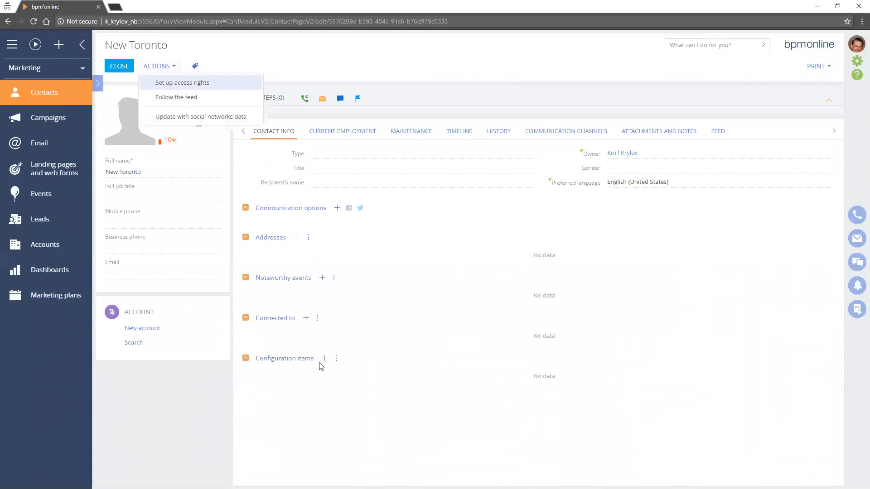
pyautogui.click(182, 83)
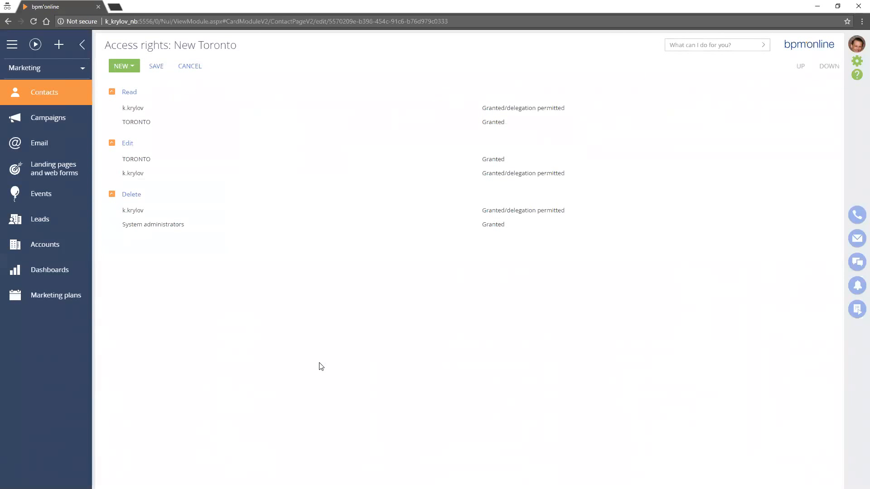
pyautogui.click(307, 124)
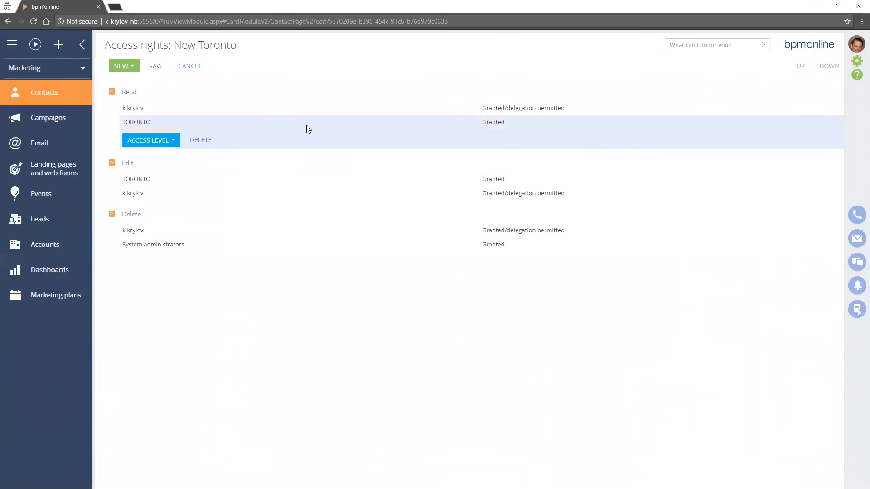
pyautogui.click(314, 178)
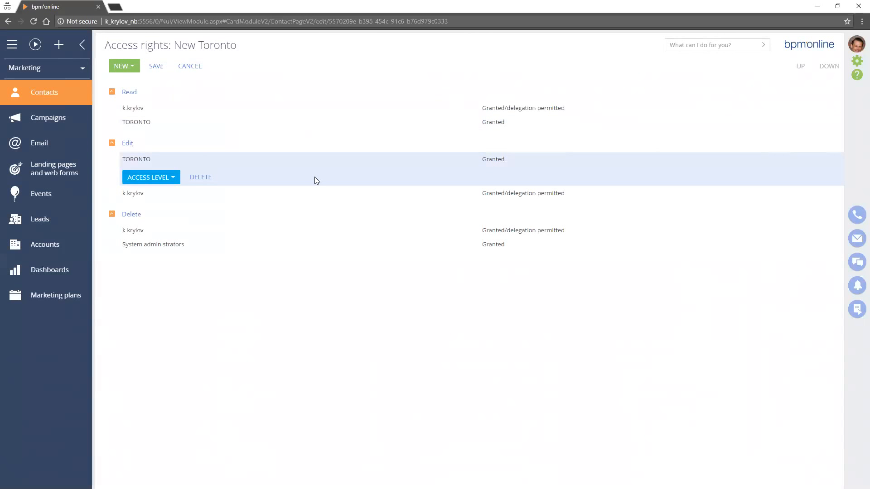
pyautogui.click(274, 221)
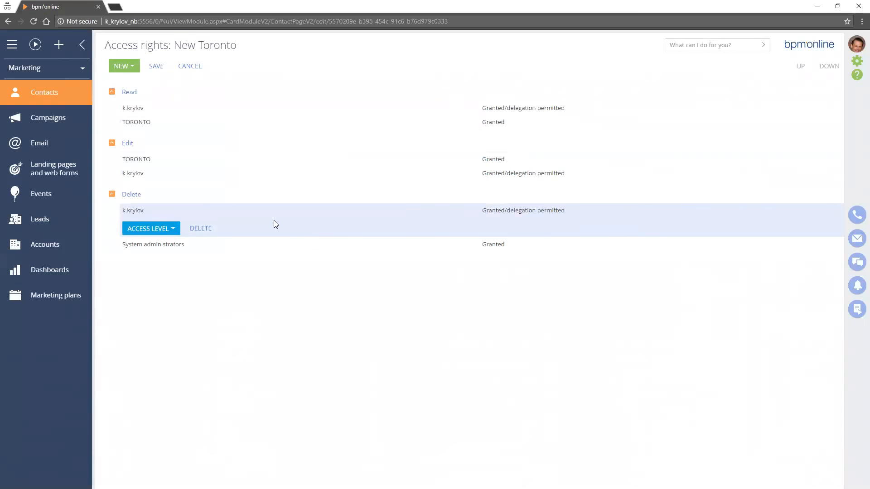
pyautogui.click(276, 244)
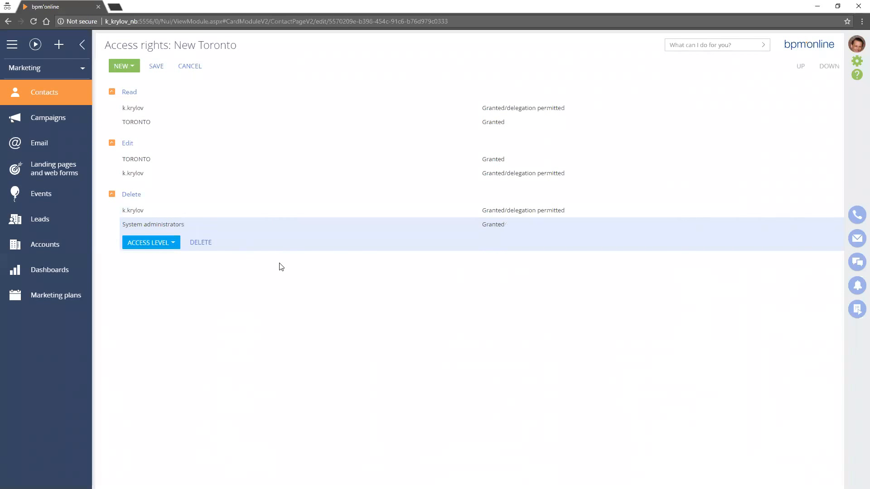
pyautogui.click(280, 263)
pyautogui.press('Down')
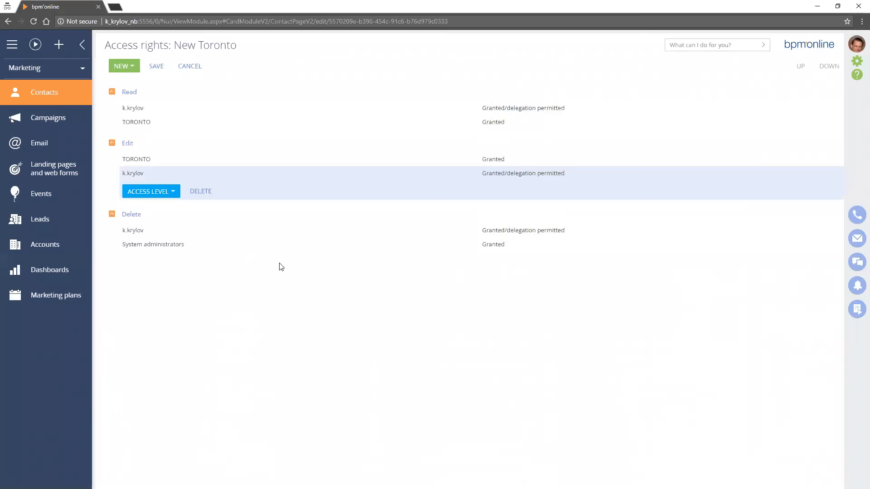
pyautogui.press('Down')
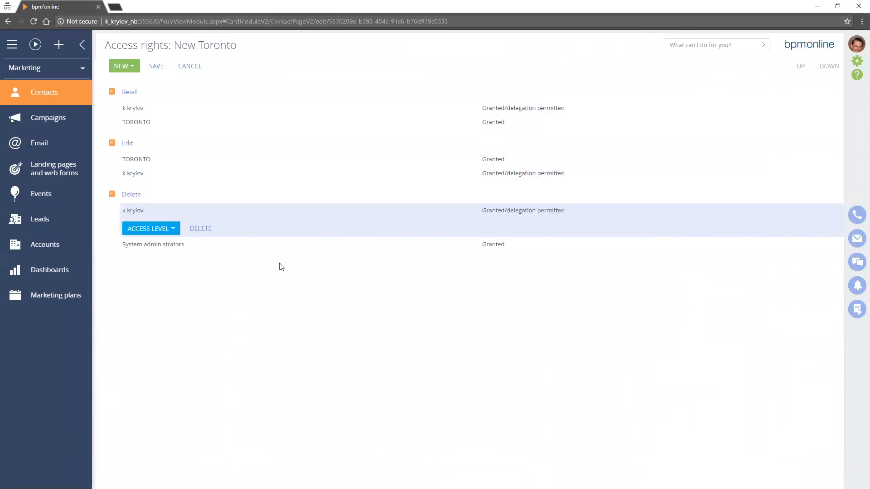
pyautogui.click(277, 109)
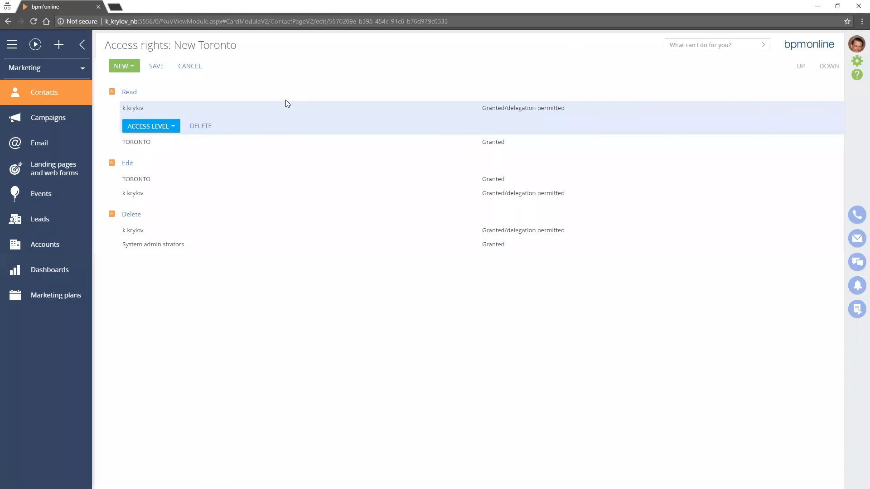
pyautogui.click(160, 66)
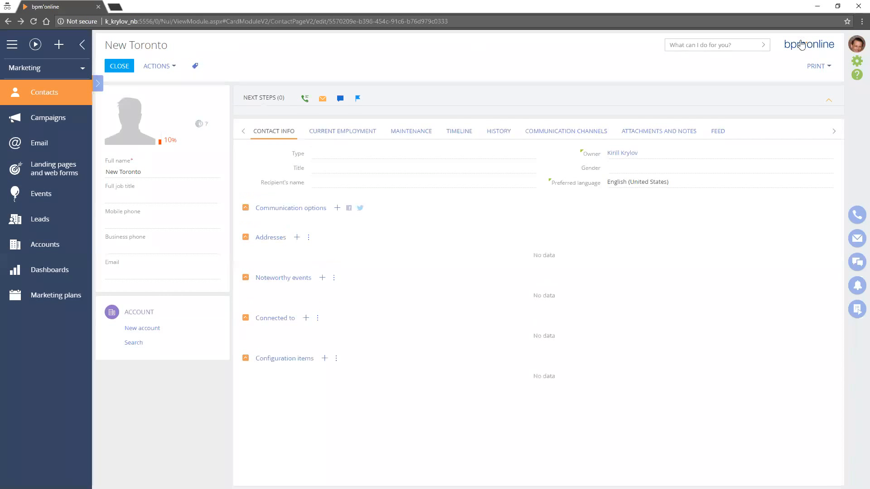
# Log out, log in as the BOSTON user with that user's username and password, and open the Contacts section
pyautogui.click(856, 47)
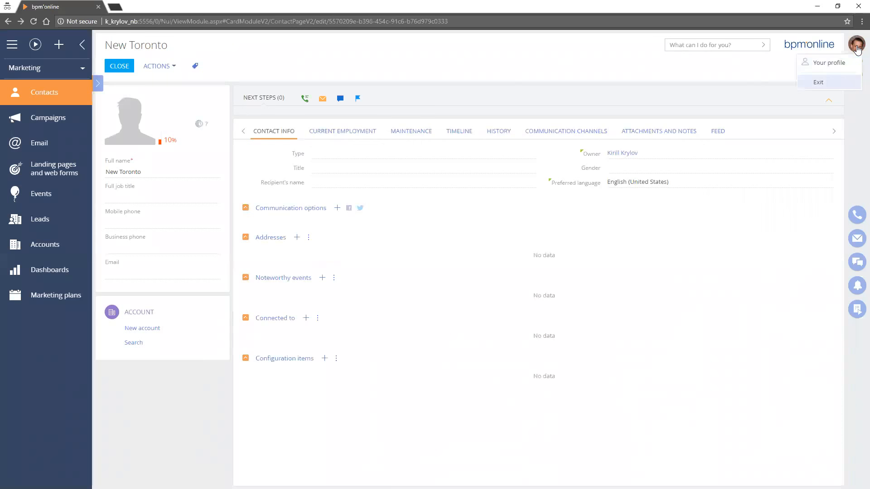
pyautogui.click(818, 82)
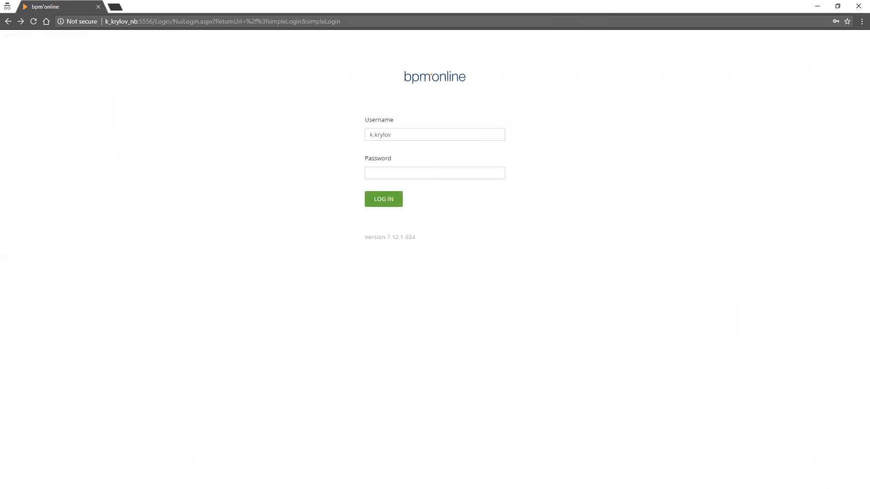
pyautogui.press('Tab')
pyautogui.write('j')
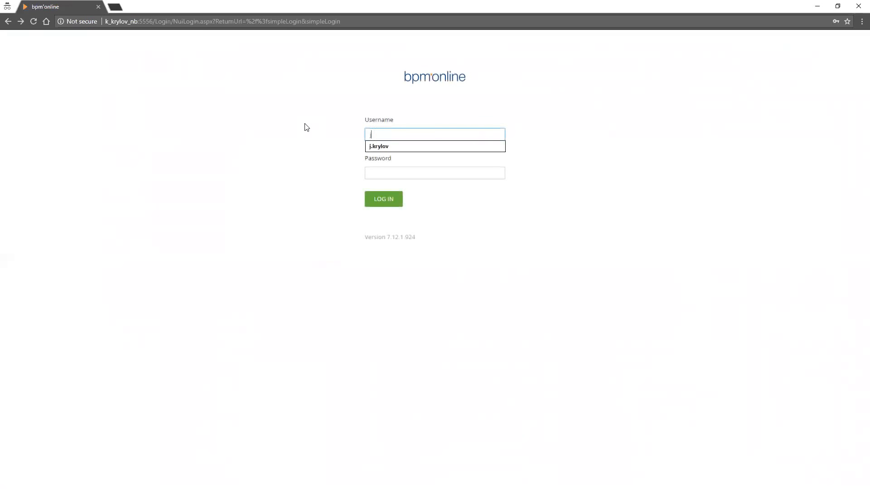
pyautogui.press('Down')
pyautogui.press('Return')
pyautogui.press('Tab')
pyautogui.write('•••')
pyautogui.press('Return')
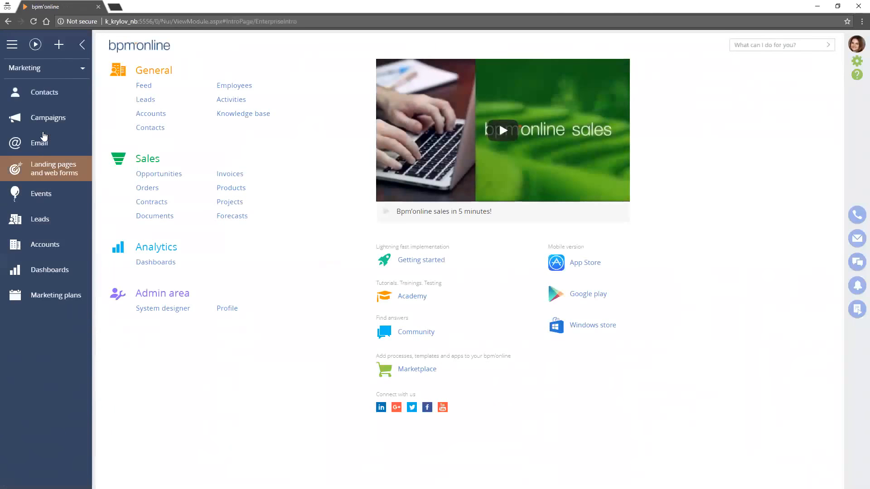
pyautogui.click(45, 93)
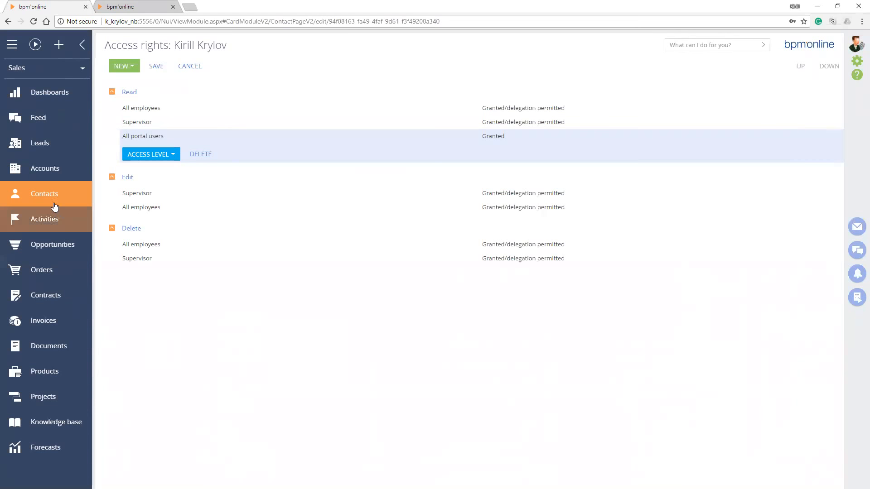
# Compare the administrator's Contacts list in the main browser window with the BOSTON user's list in the maximized incognito window
pyautogui.click(52, 202)
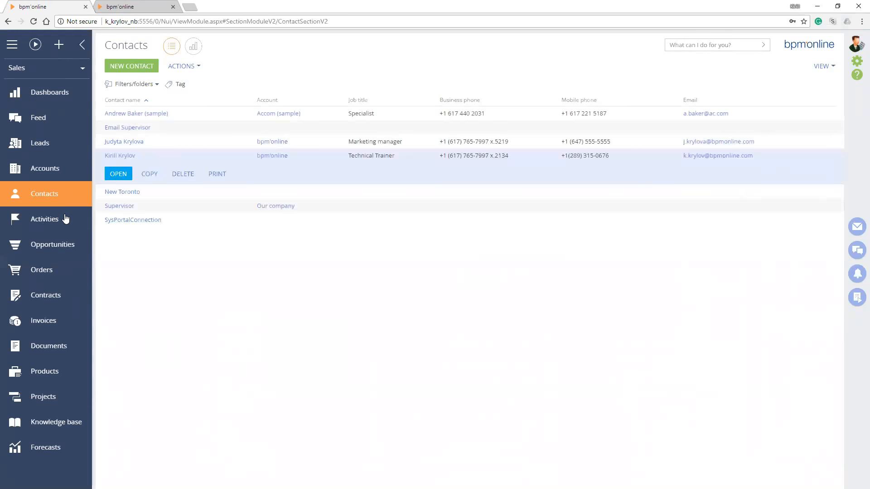
pyautogui.press('Down')
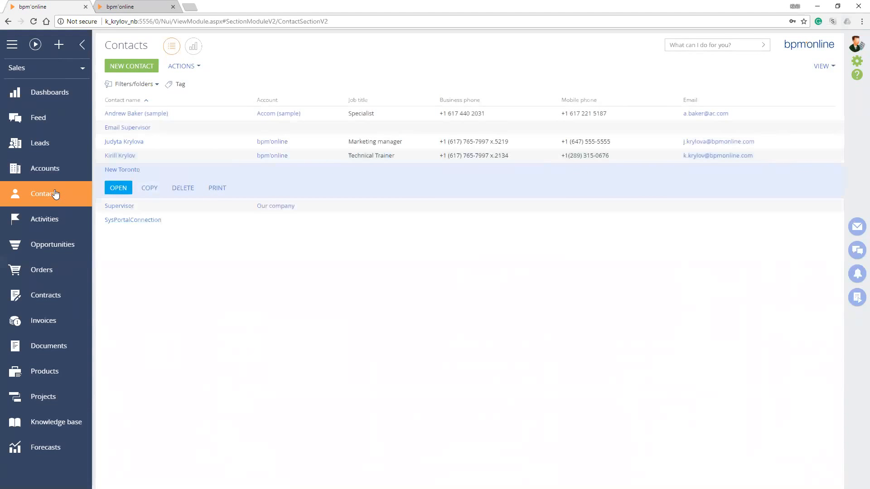
pyautogui.hotkey('alt', 'Tab')
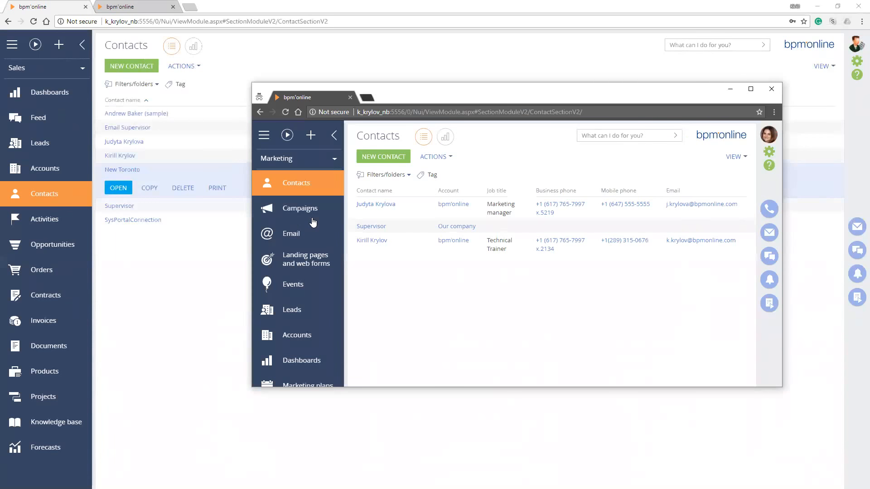
pyautogui.press('super+Up')
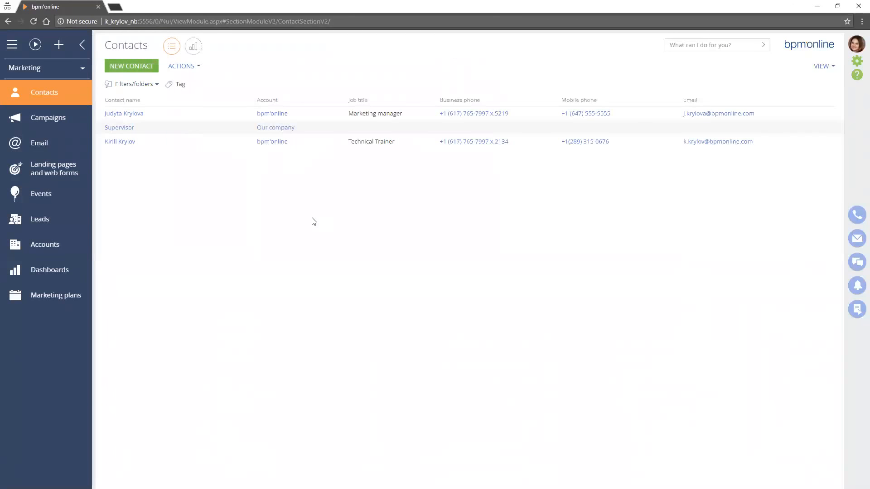
# Create a contact with the full name New Boston as the BOSTON user and save it
pyautogui.click(131, 66)
pyautogui.write('New Boston')
pyautogui.press('Return')
pyautogui.press('Return')
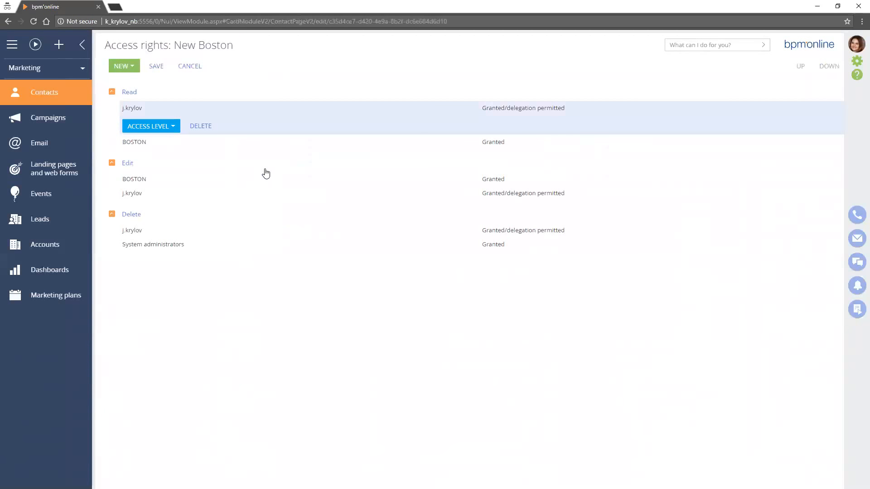
# Examine the Read, Edit and Delete entries in the New Boston contact's access rights
pyautogui.press('Down')
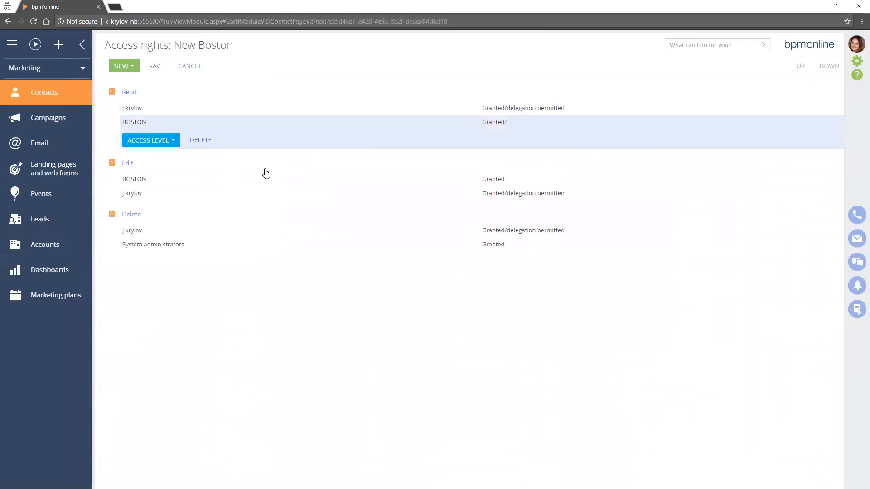
pyautogui.press('Down')
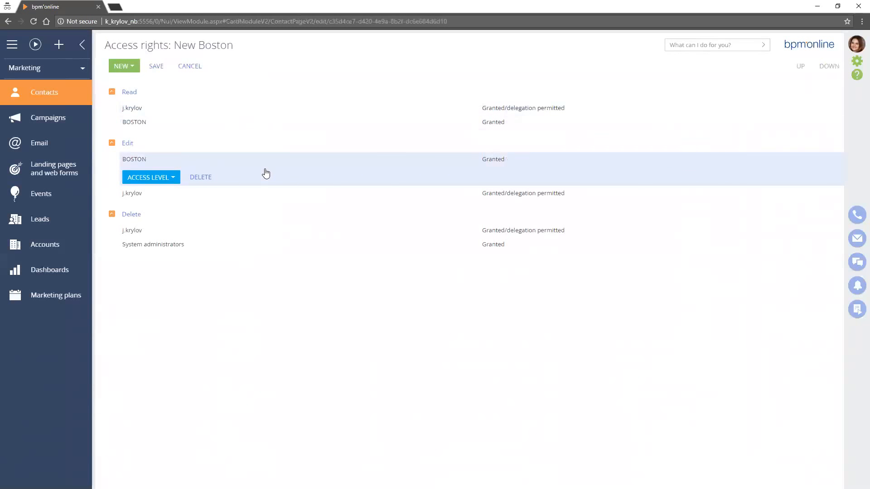
pyautogui.press('Down')
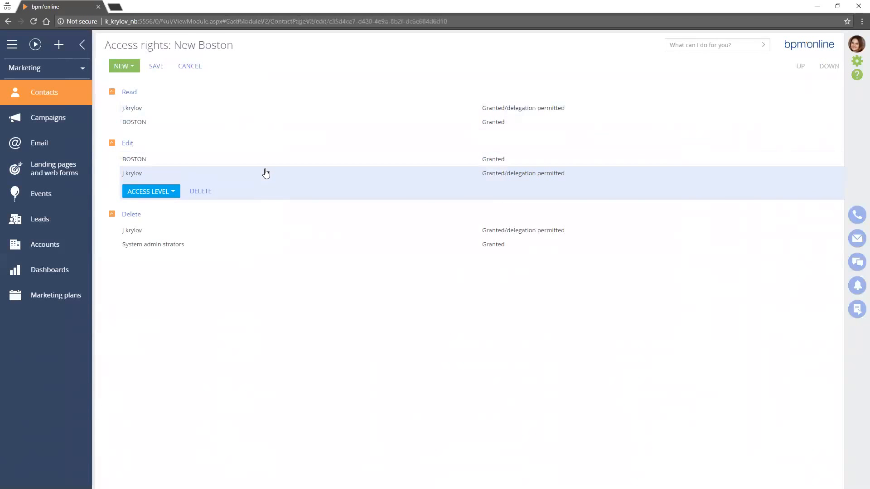
pyautogui.press('Down')
pyautogui.press('Down')
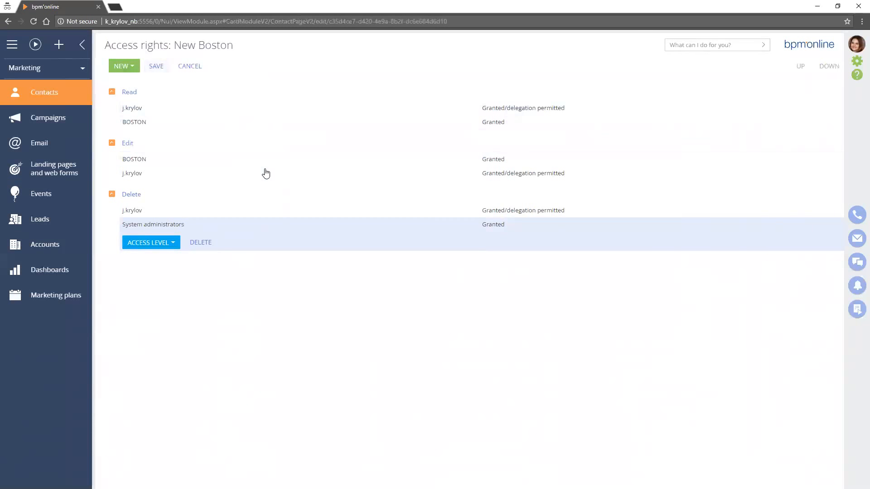
# In the administrator's browser window, open the New Boston contact's access rights, remove the record creator's Delete permission and save
pyautogui.press('Return')
pyautogui.press('Return')
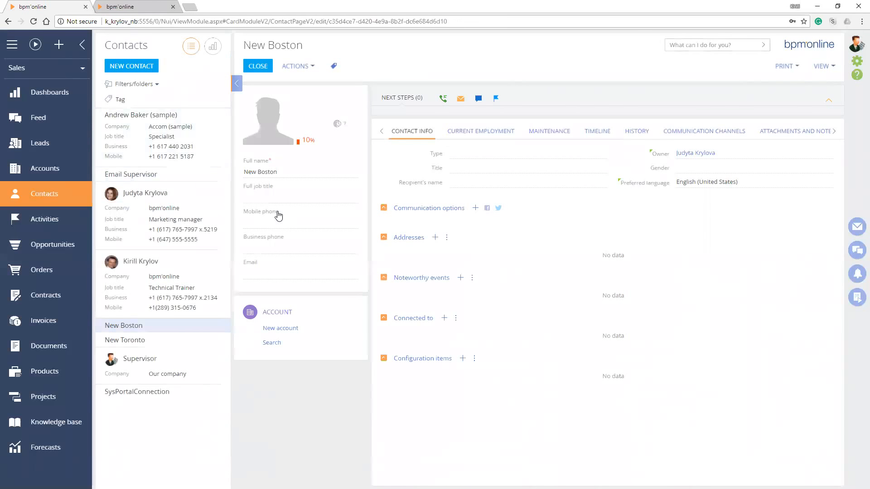
pyautogui.click(237, 83)
pyautogui.click(159, 66)
pyautogui.click(185, 82)
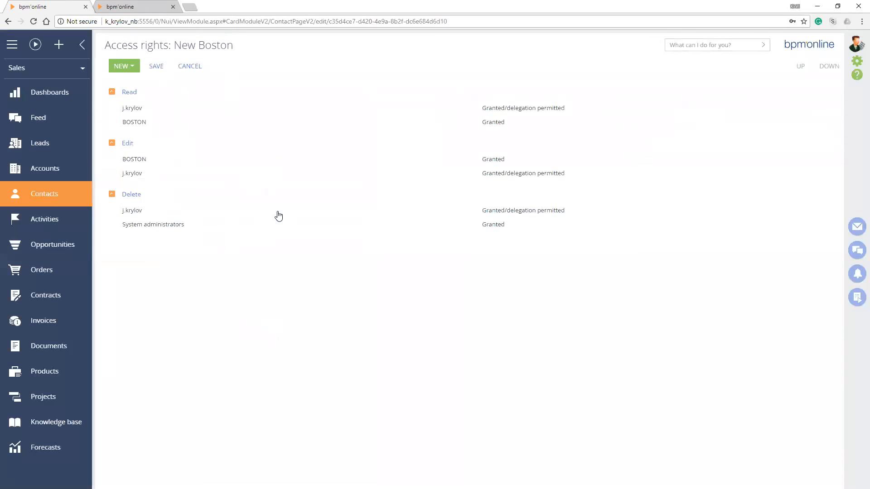
pyautogui.click(278, 216)
pyautogui.click(201, 228)
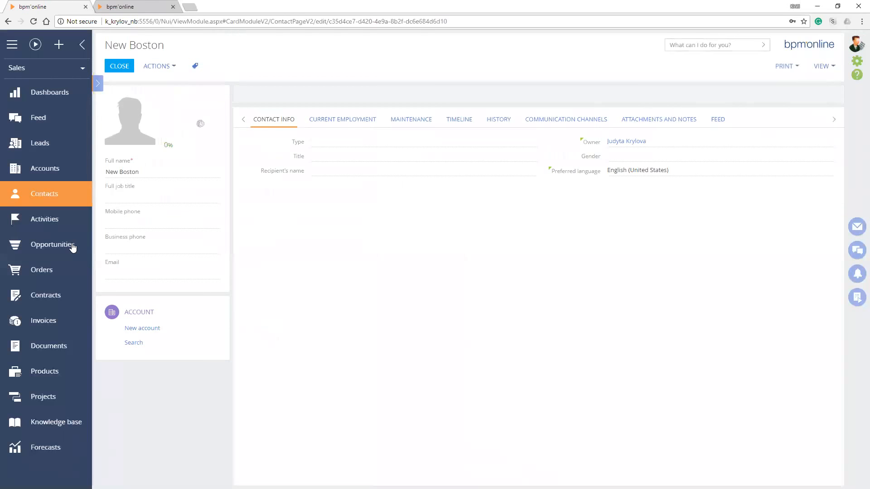
# In the BOSTON user's incognito window, reload Contacts and check the New Boston contact's access rights, leaving them without saving
pyautogui.hotkey('alt', 'Tab')
pyautogui.press('super+Up')
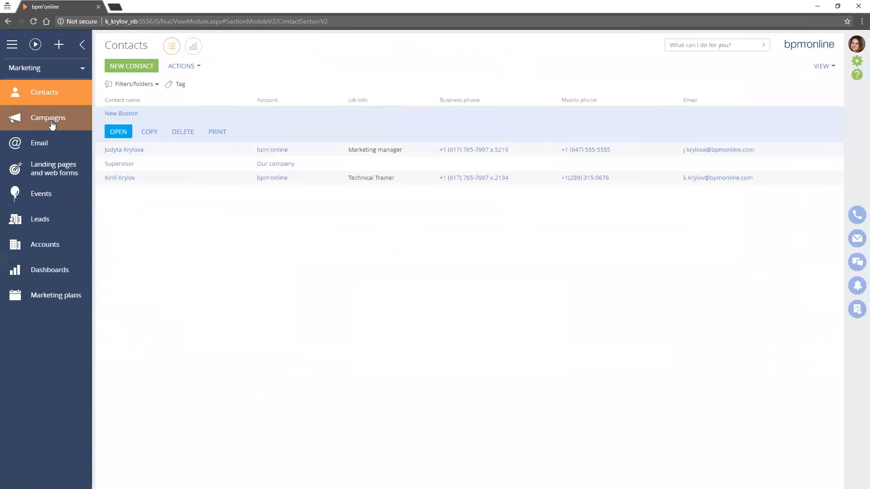
pyautogui.click(47, 117)
pyautogui.click(48, 97)
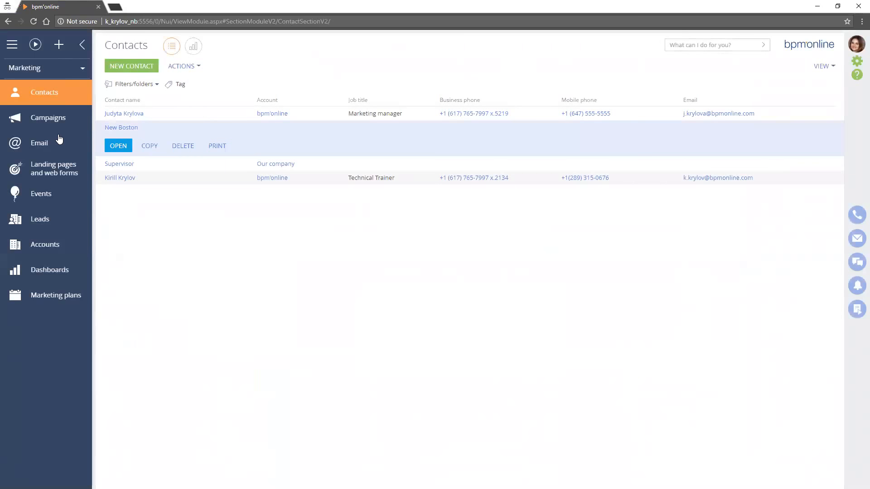
pyautogui.click(119, 145)
pyautogui.click(159, 67)
pyautogui.click(190, 82)
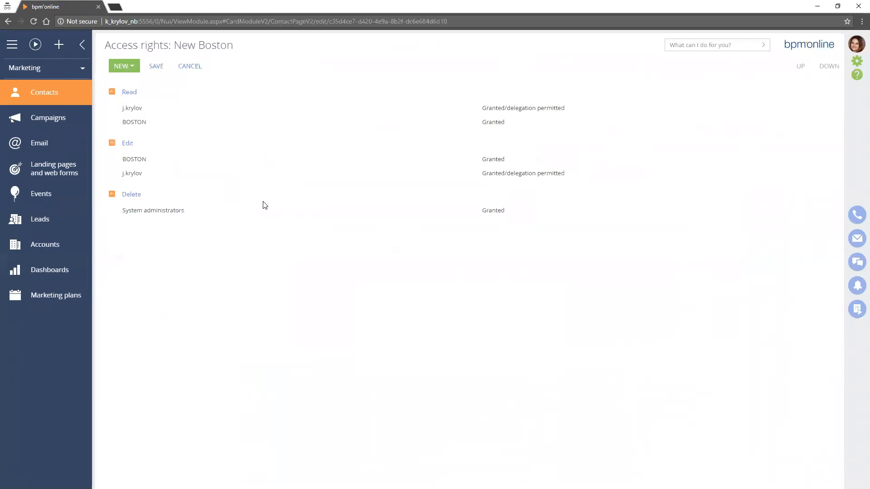
pyautogui.click(190, 66)
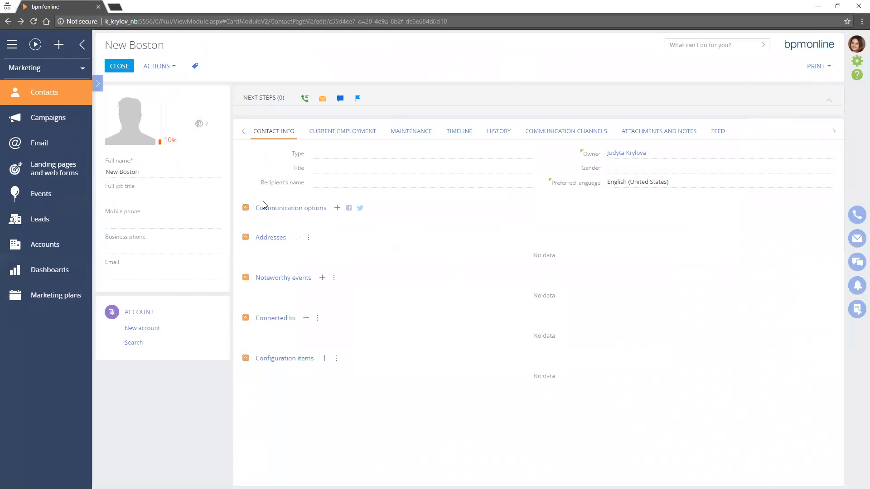
# Close the New Boston contact and try to delete it from the Contacts list as the BOSTON user
pyautogui.click(160, 66)
pyautogui.click(160, 66)
pyautogui.click(119, 66)
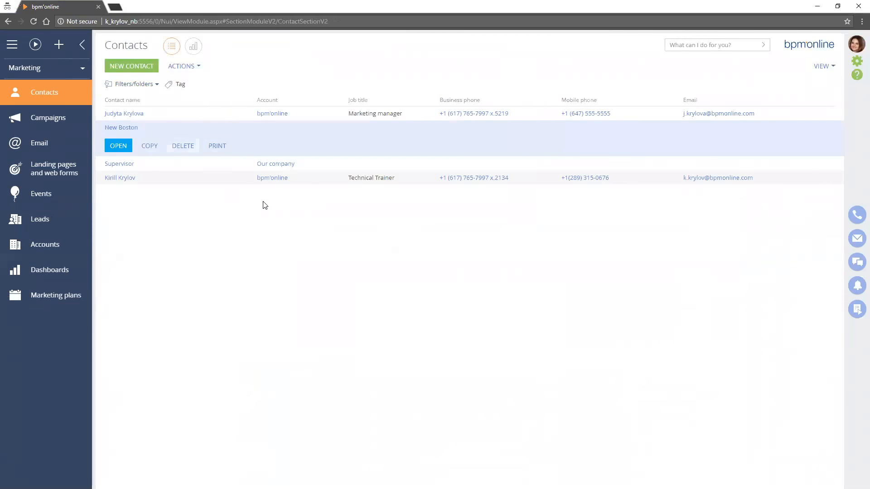
pyautogui.click(183, 146)
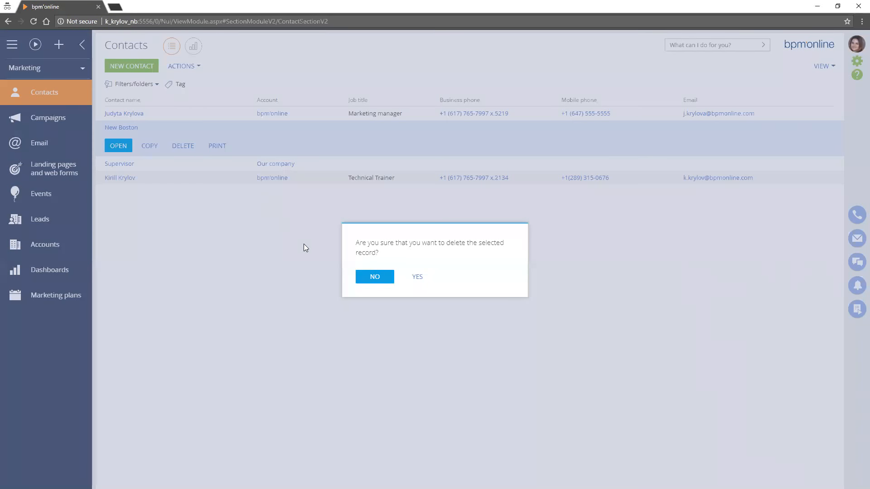
pyautogui.click(417, 276)
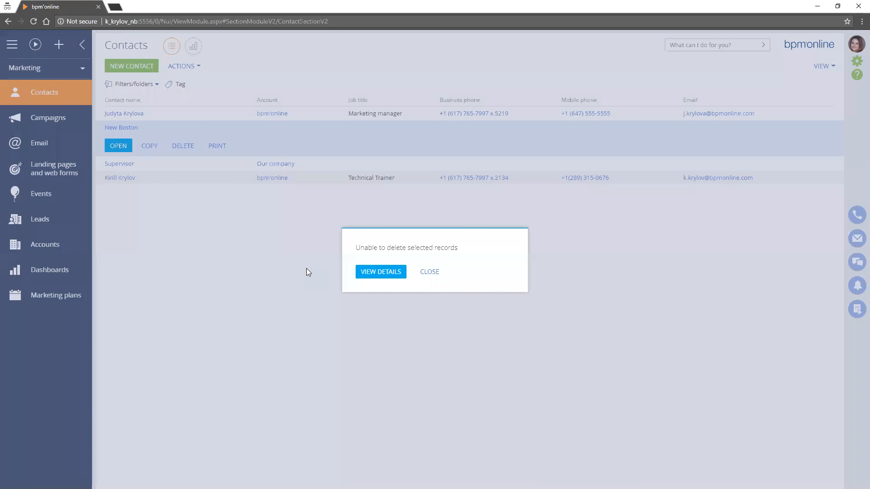
pyautogui.press('Return')
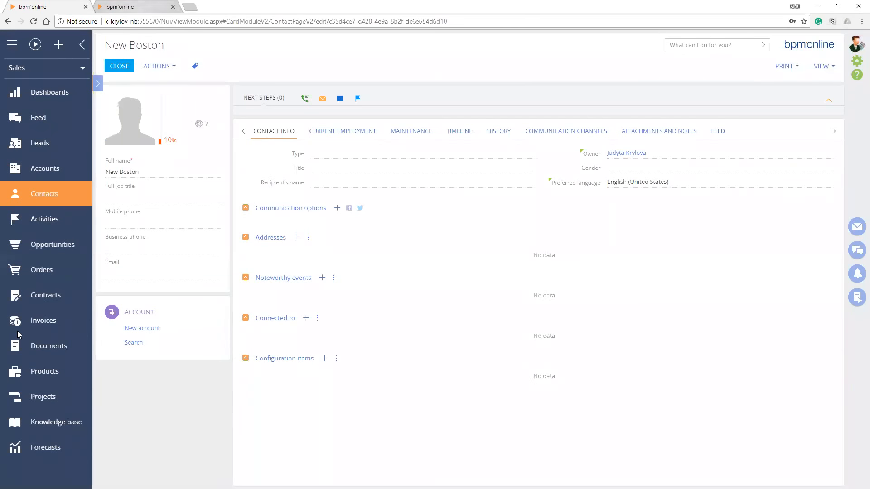
# In the administrator's object permissions, add a Contact default Delete permission for records created by BOSTON, granted to the Technical Trainer's user account
pyautogui.hotkey('ctrl', 'Tab')
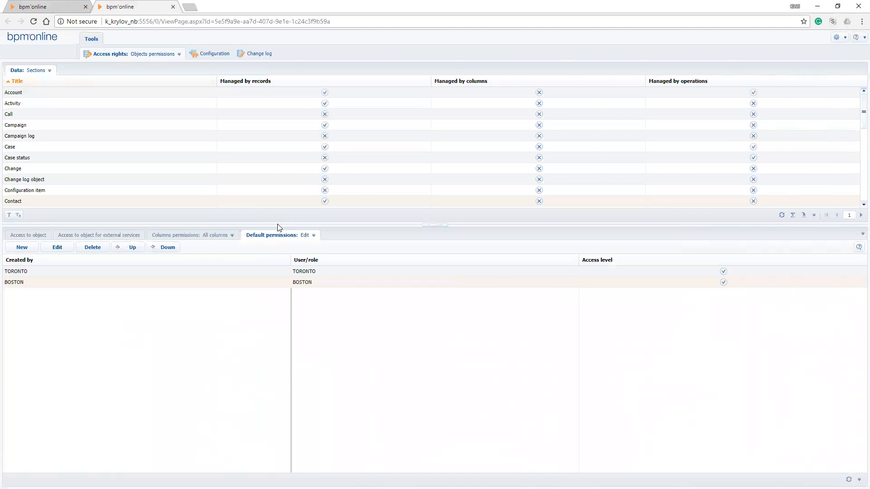
pyautogui.click(313, 236)
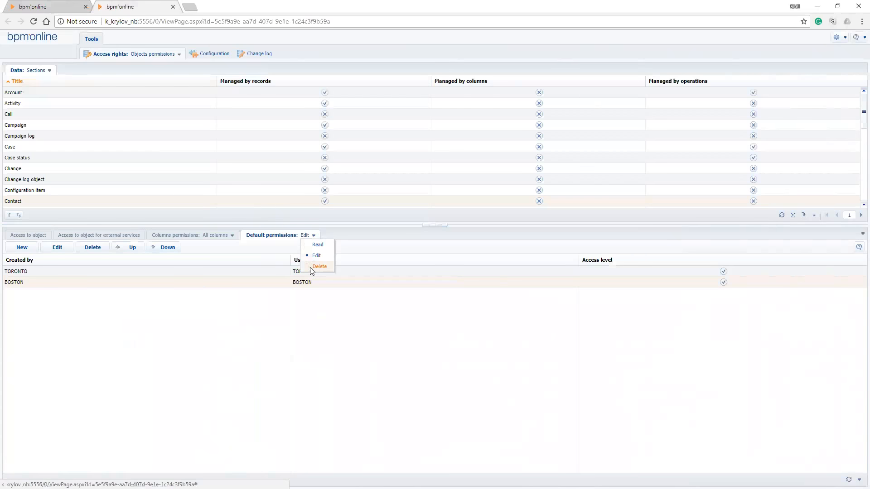
pyautogui.click(318, 267)
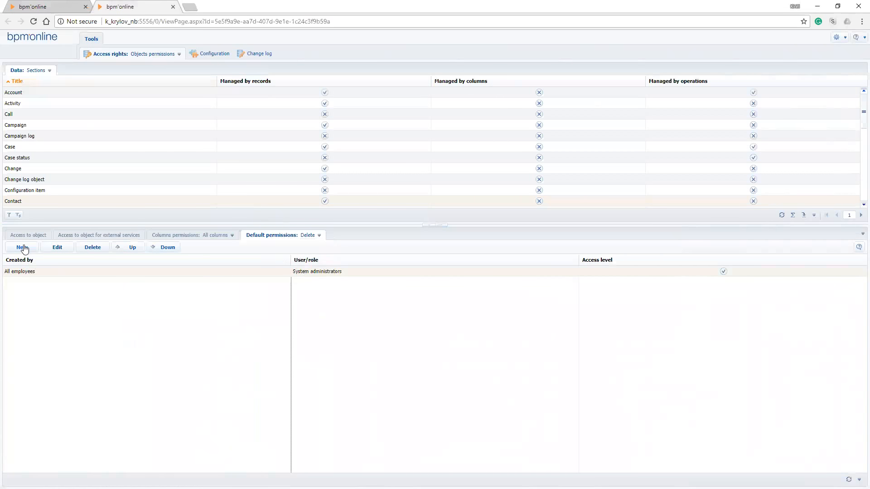
pyautogui.click(23, 248)
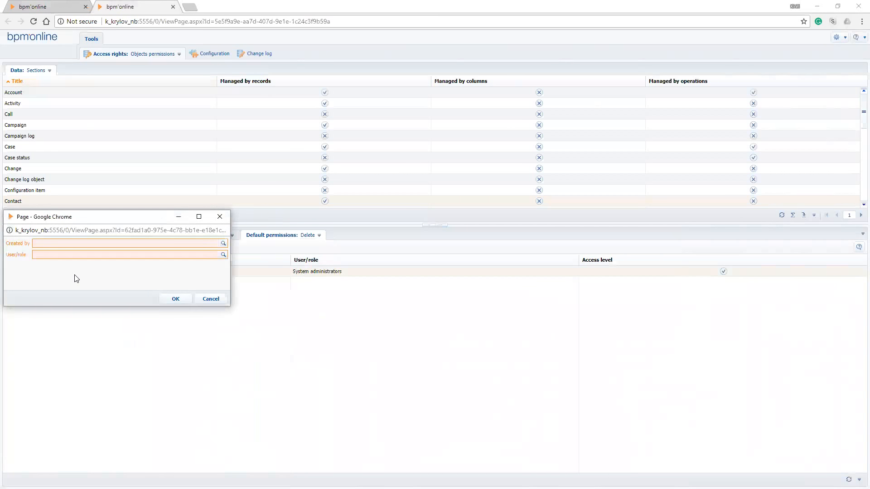
pyautogui.write('bost')
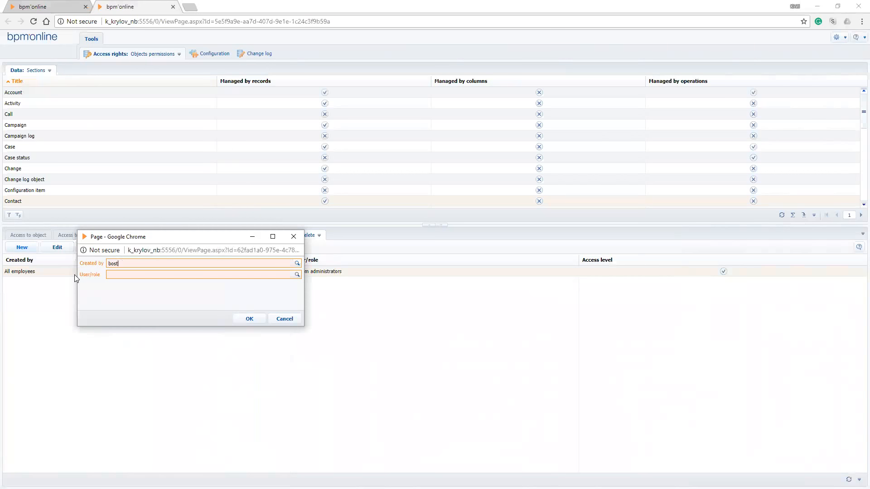
pyautogui.press('Tab')
pyautogui.write('k.kry')
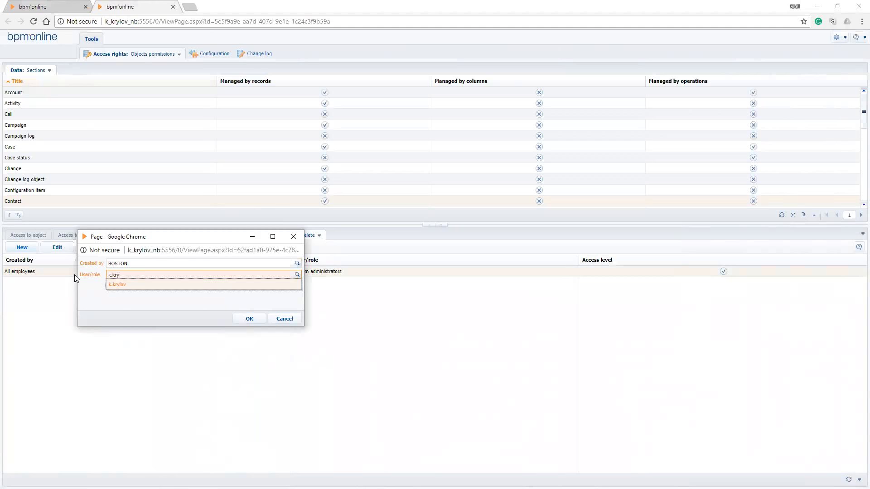
pyautogui.press('Tab')
pyautogui.press('Return')
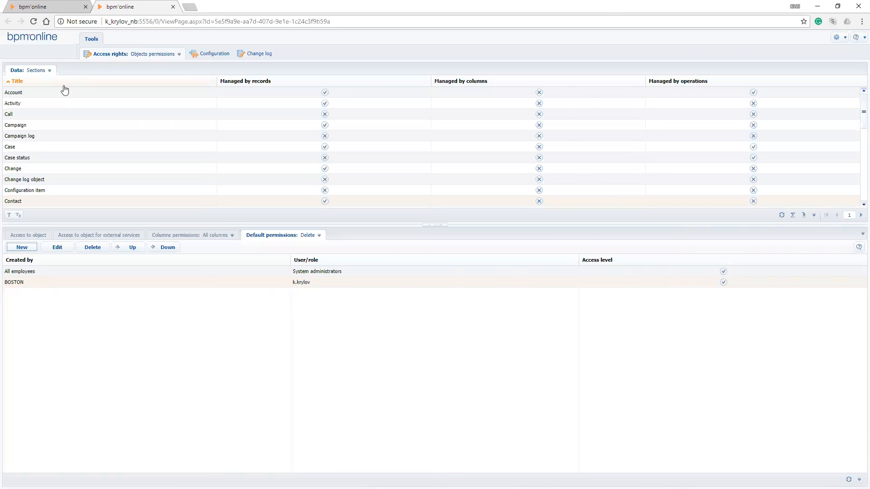
# In the BOSTON user's incognito window, create a contact with the full name New Boston 2 and save it
pyautogui.hotkey('alt', 'Tab')
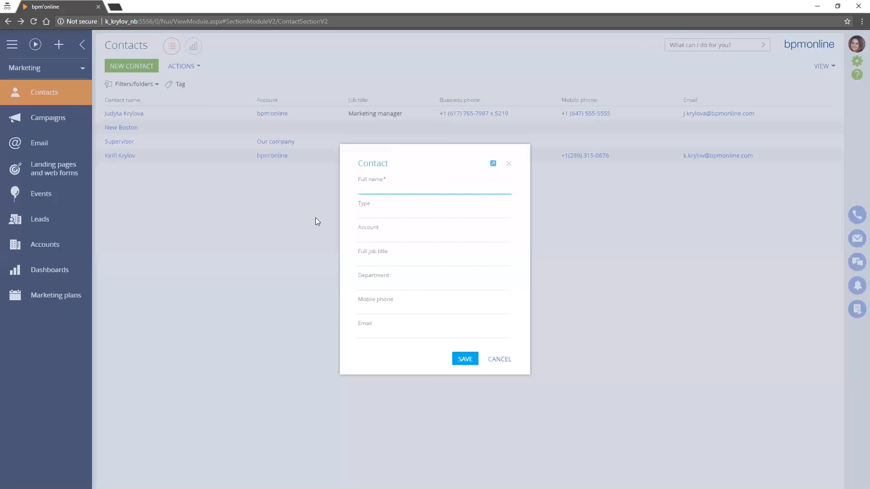
pyautogui.write('New Boston 2')
pyautogui.press('Return')
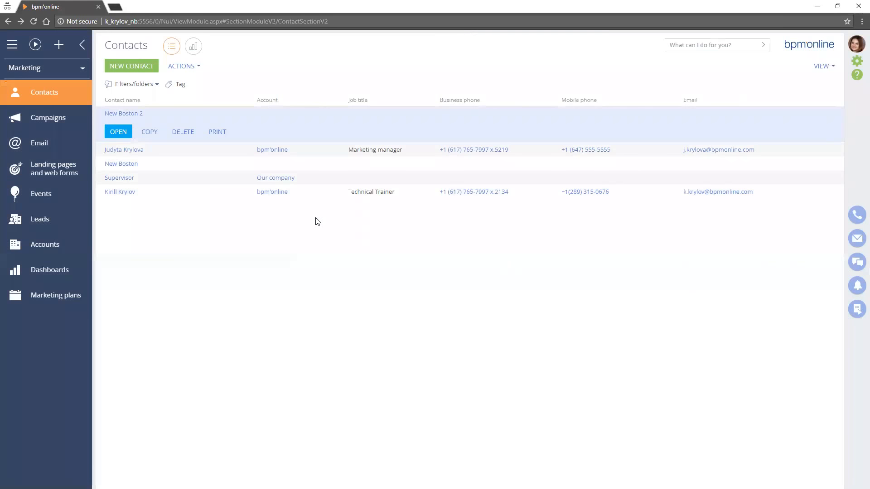
# Open the New Boston 2 contact, examine the Delete entries in its access rights, and return to the Contacts list
pyautogui.press('Return')
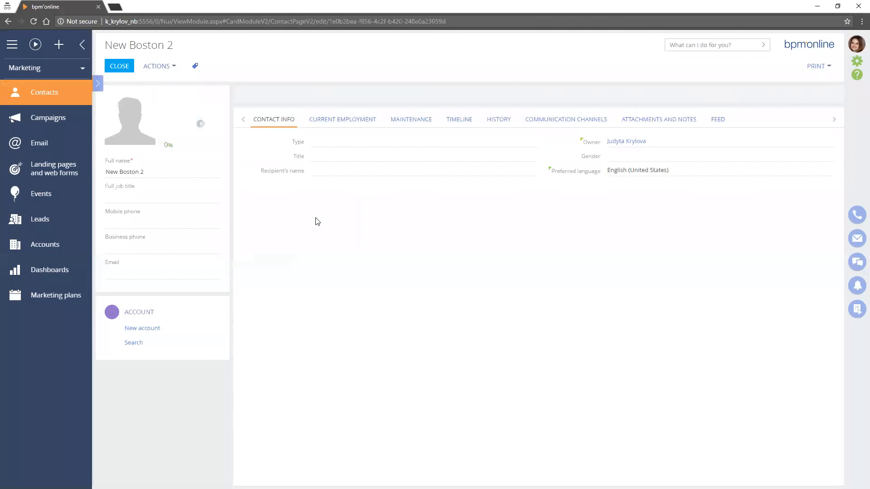
pyautogui.press('Return')
pyautogui.press('Down')
pyautogui.press('Return')
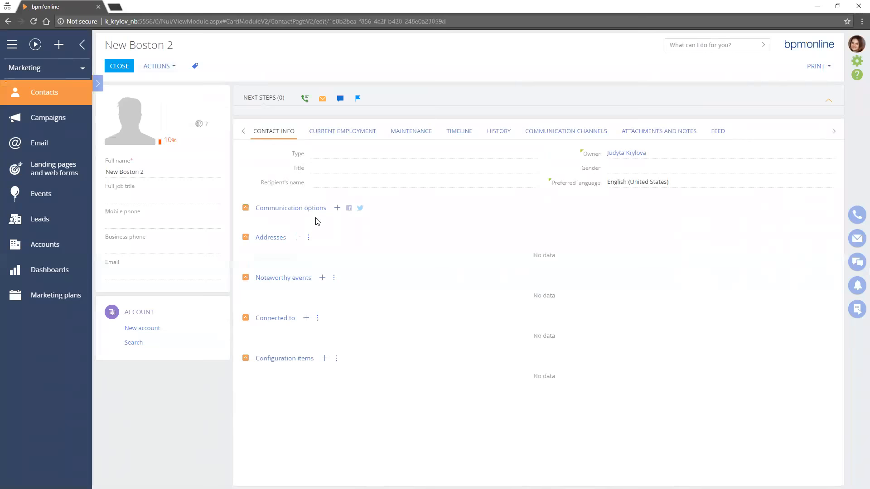
pyautogui.click(133, 239)
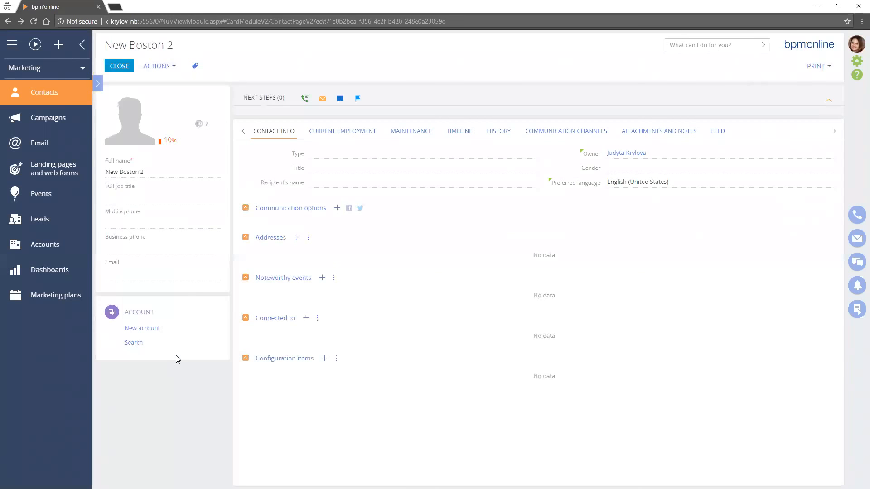
pyautogui.click(118, 66)
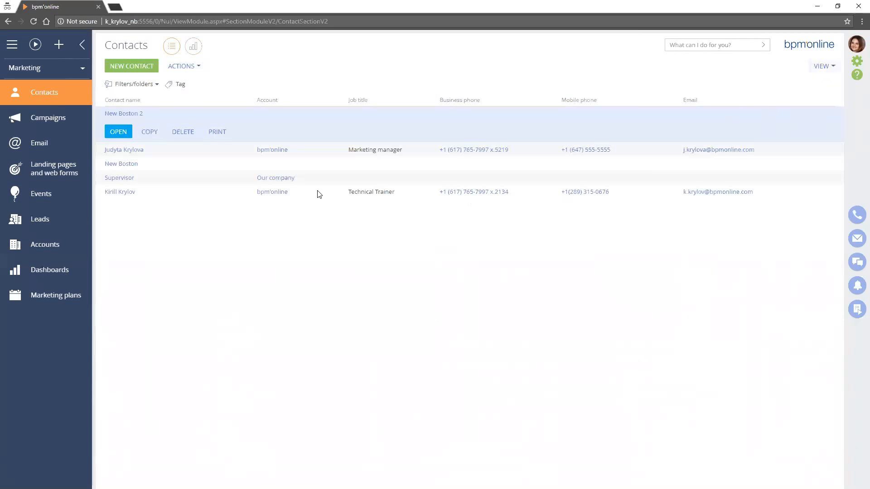
# Turn on the number-of-records summary for the BOSTON user's Contacts and open the section's analytics view
pyautogui.click(824, 66)
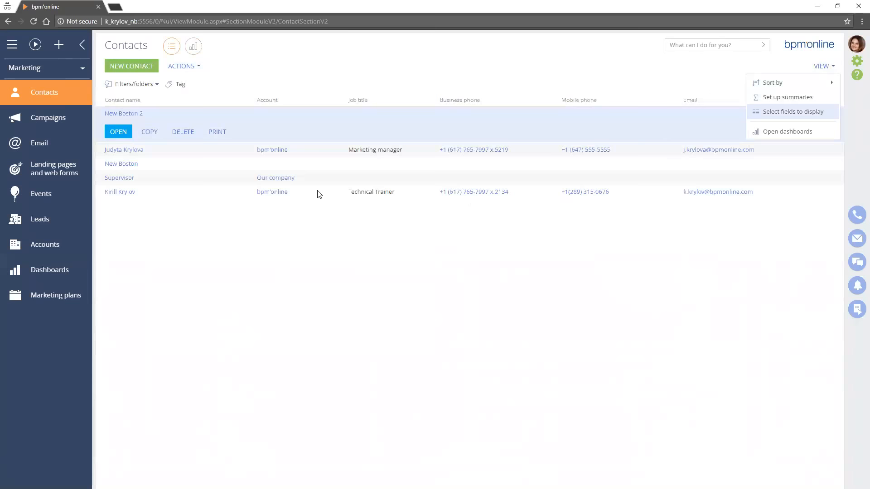
pyautogui.click(787, 96)
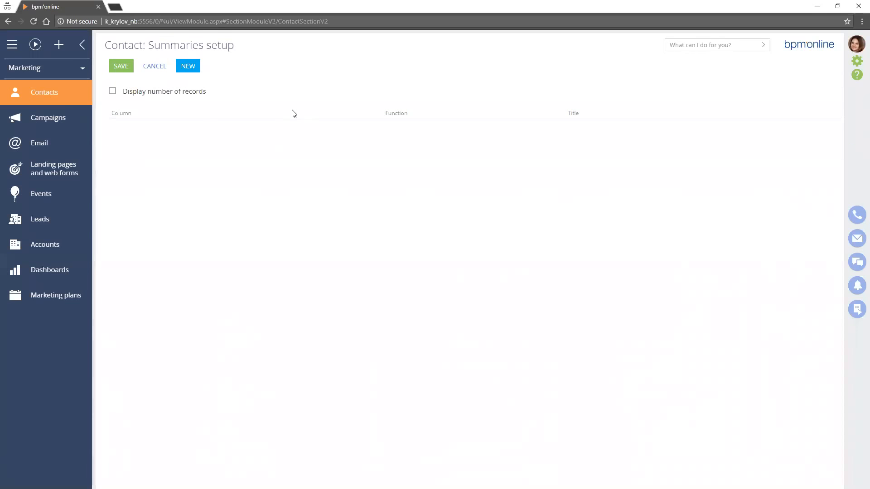
pyautogui.click(112, 90)
pyautogui.click(121, 66)
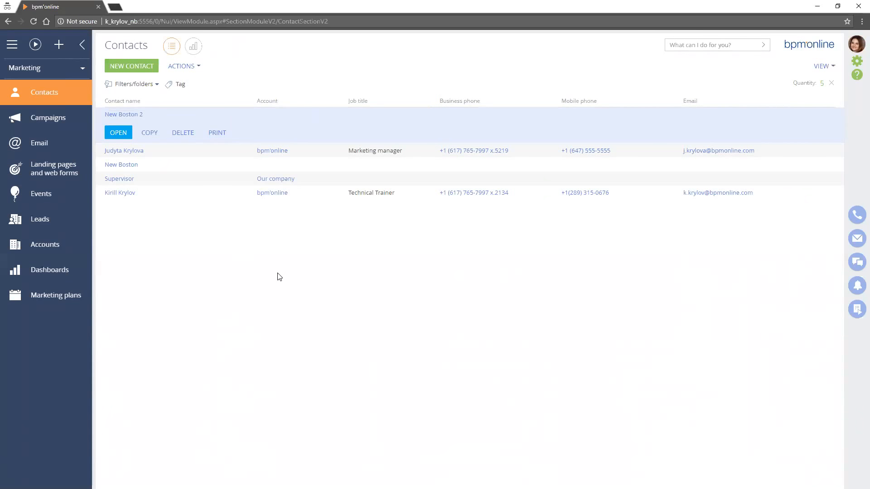
pyautogui.click(193, 47)
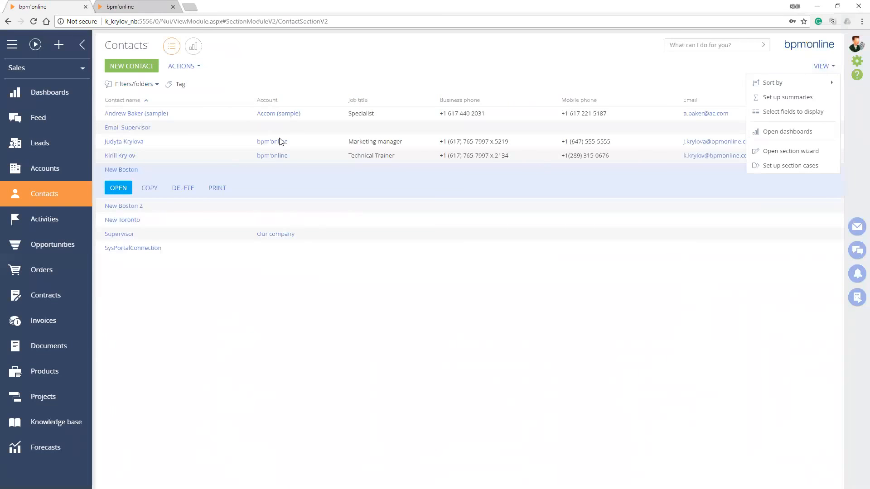
# Turn on the number-of-records summary for the administrator's Contacts and place the BOSTON user's window over it for comparison
pyautogui.click(788, 98)
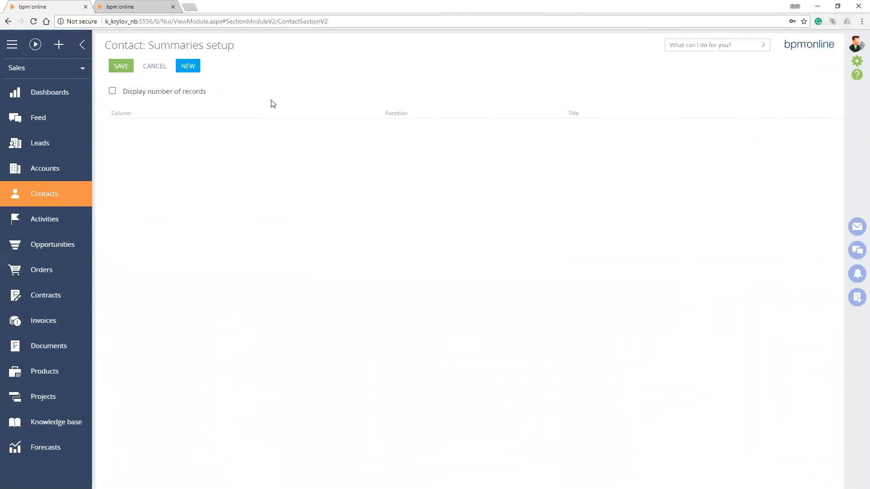
pyautogui.click(113, 91)
pyautogui.click(121, 66)
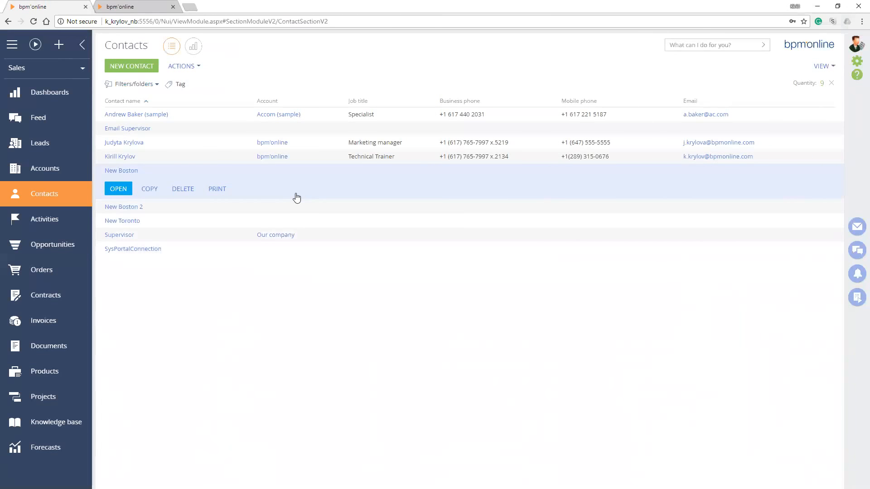
pyautogui.hotkey('alt', 'Tab')
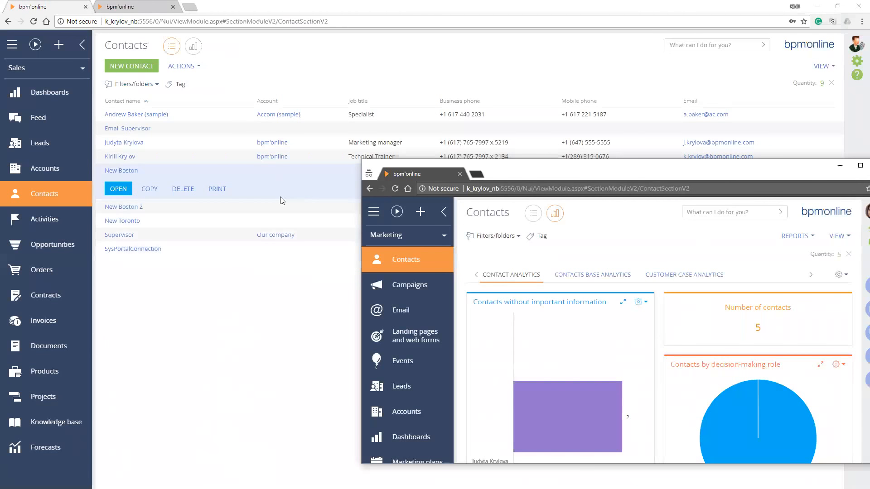
pyautogui.moveTo(589, 167); pyautogui.dragTo(431, 71)
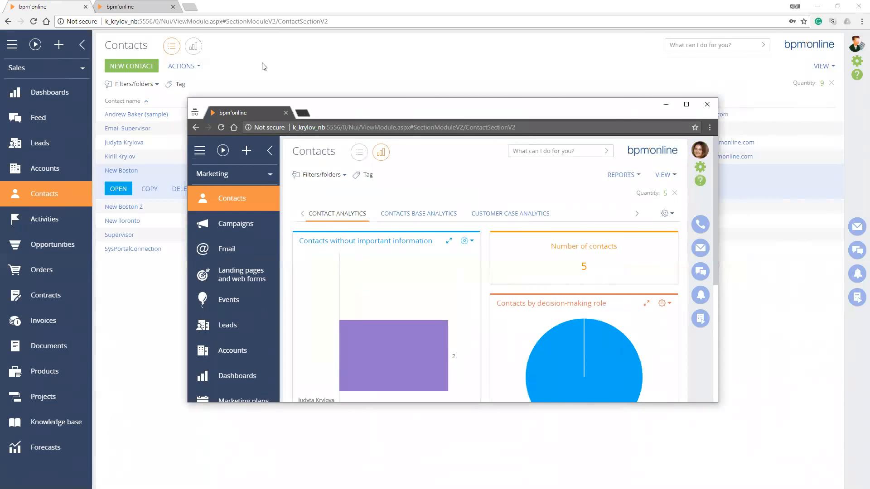
# In the administrator's object permissions, examine the Contact default Delete permission rule for records created by BOSTON
pyautogui.click(138, 5)
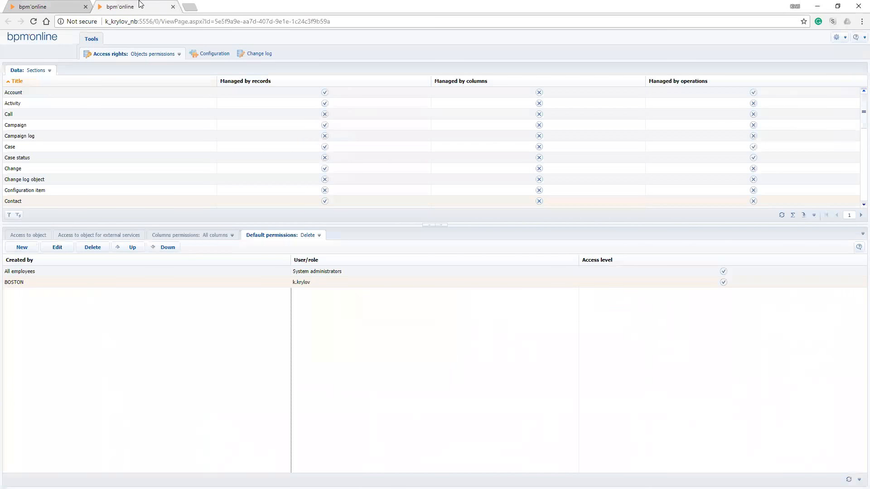
pyautogui.click(52, 202)
pyautogui.click(70, 317)
pyautogui.click(299, 283)
pyautogui.click(22, 283)
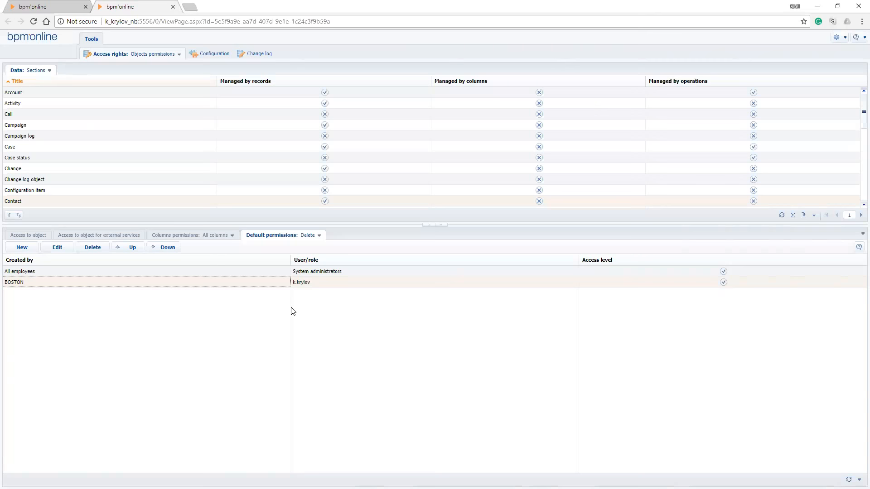
pyautogui.click(298, 362)
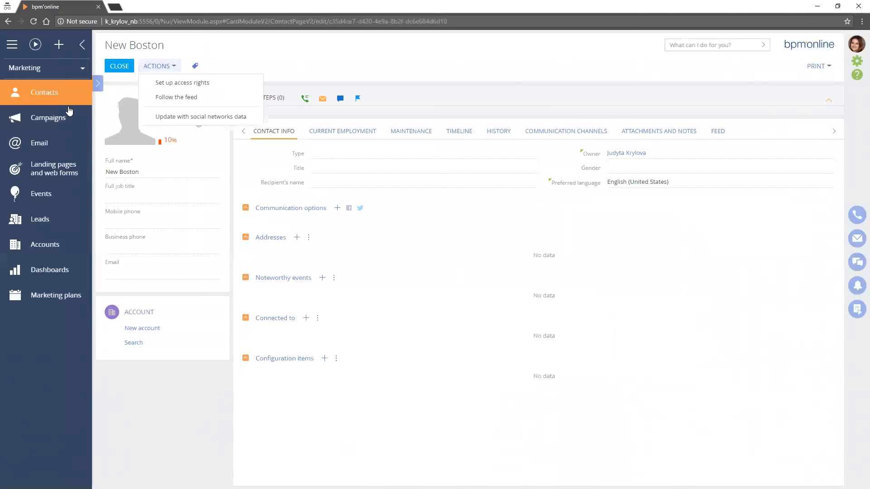
# As the BOSTON user, open the New Boston contact's access rights and check which kinds of rights can be added
pyautogui.press('Down')
pyautogui.press('Return')
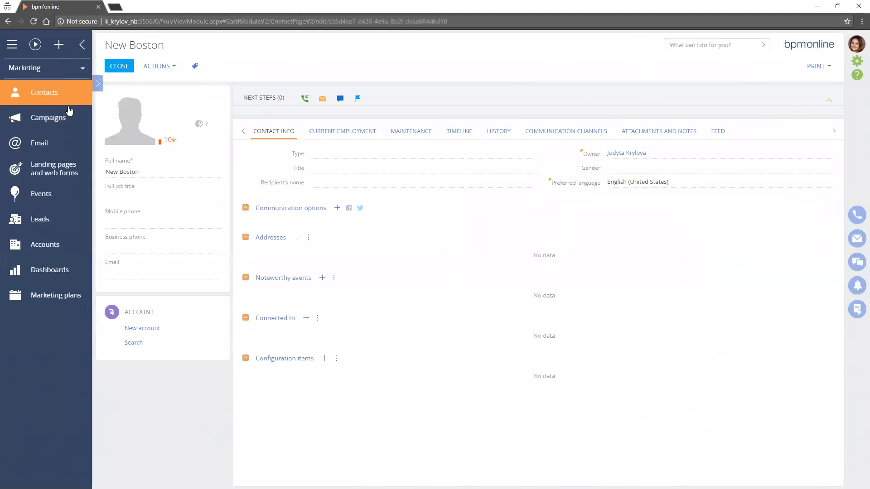
pyautogui.click(124, 66)
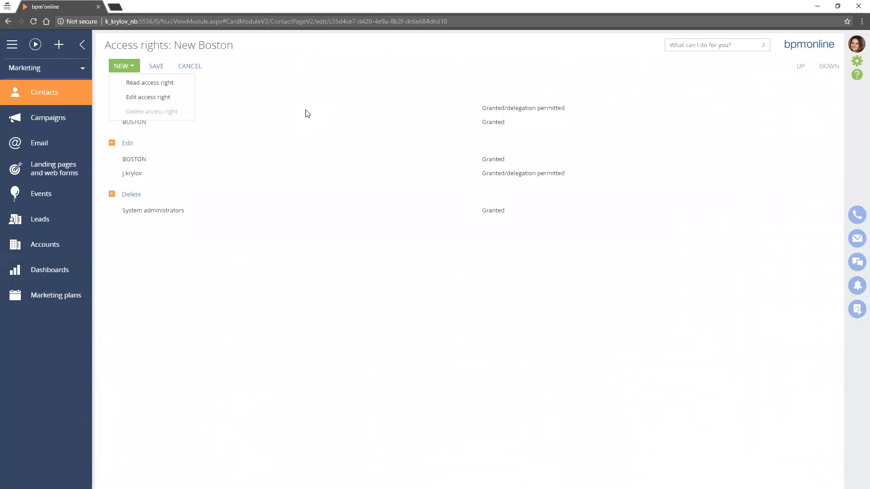
pyautogui.click(299, 157)
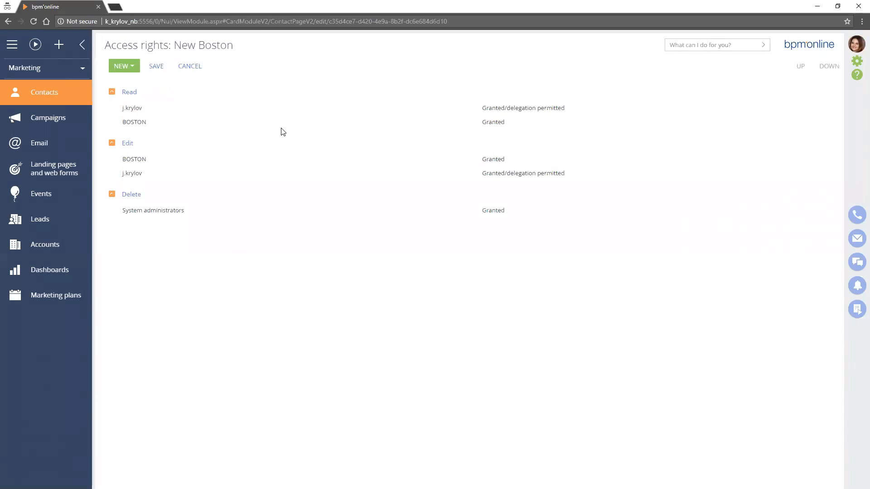
# Set the record creator's Read access level to Granted and add a Read access right for the Technical Trainer's user account
pyautogui.click(313, 129)
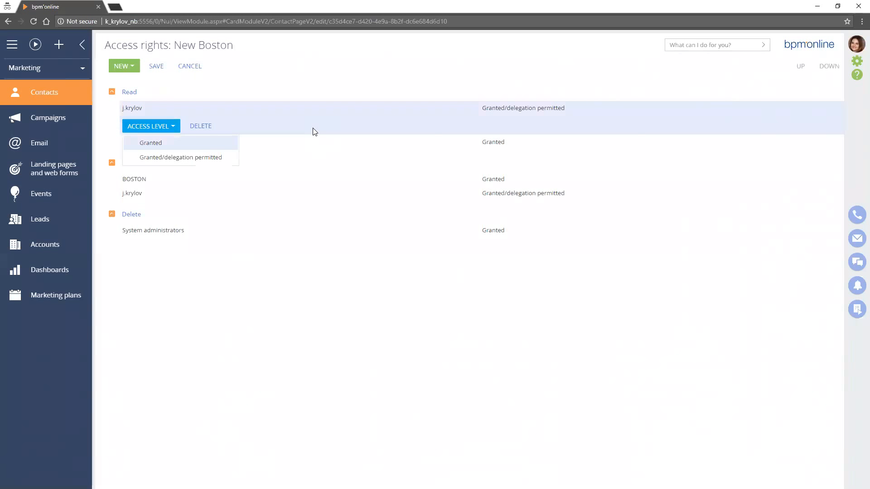
pyautogui.press('Return')
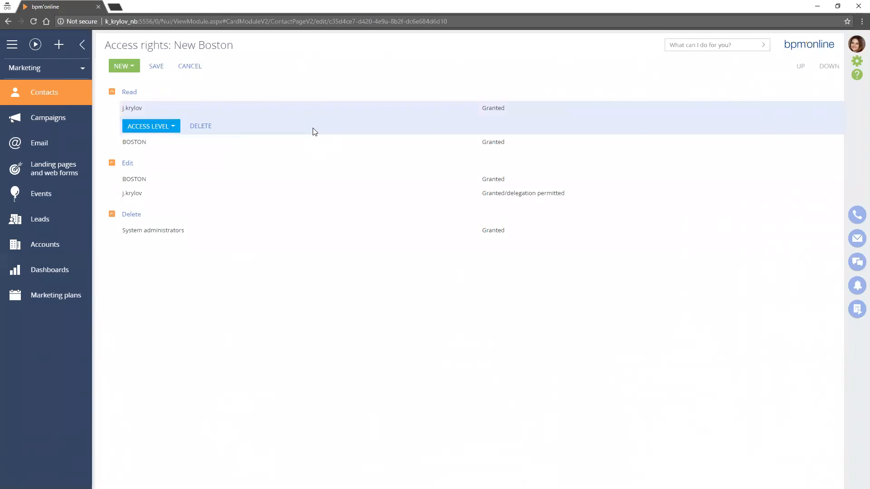
pyautogui.press('Return')
pyautogui.press('Return')
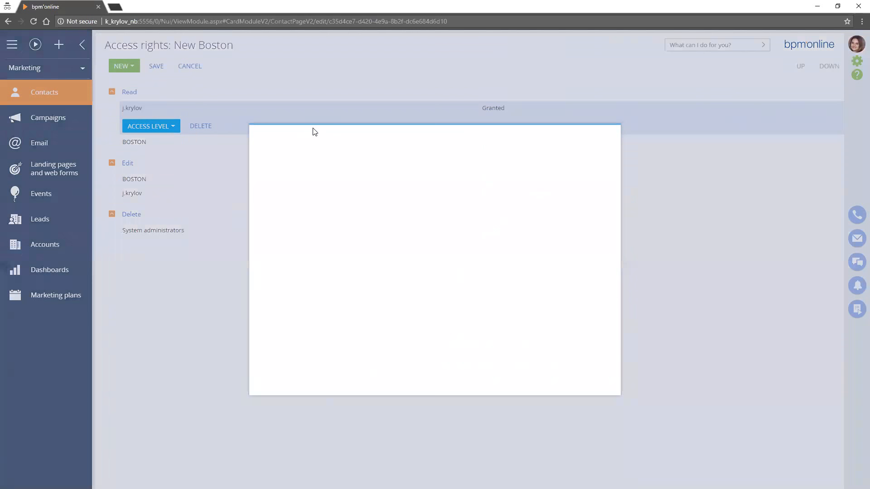
pyautogui.click(273, 295)
pyautogui.click(286, 167)
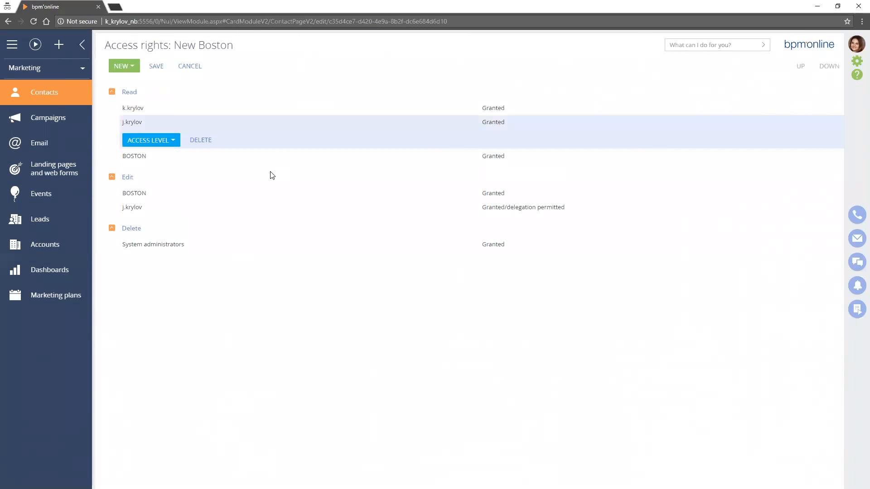
# Save the New Boston contact's access rights and log the BOSTON user out
pyautogui.press('Return')
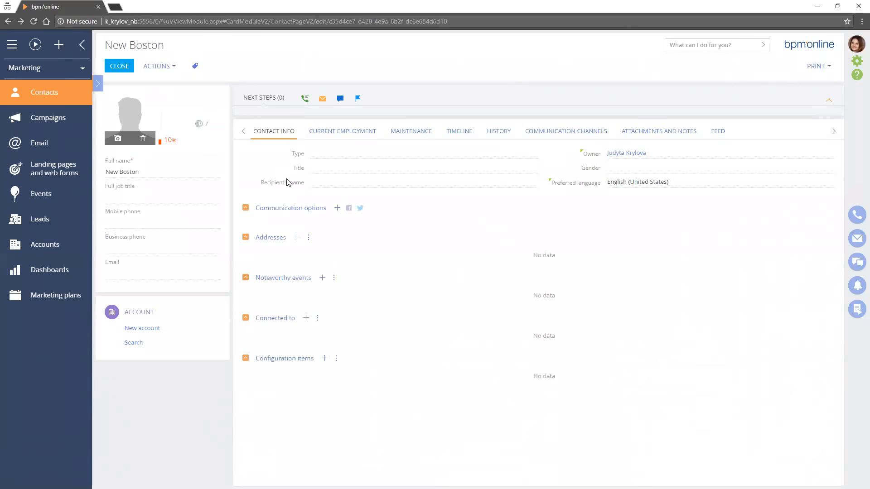
pyautogui.click(856, 45)
pyautogui.click(822, 83)
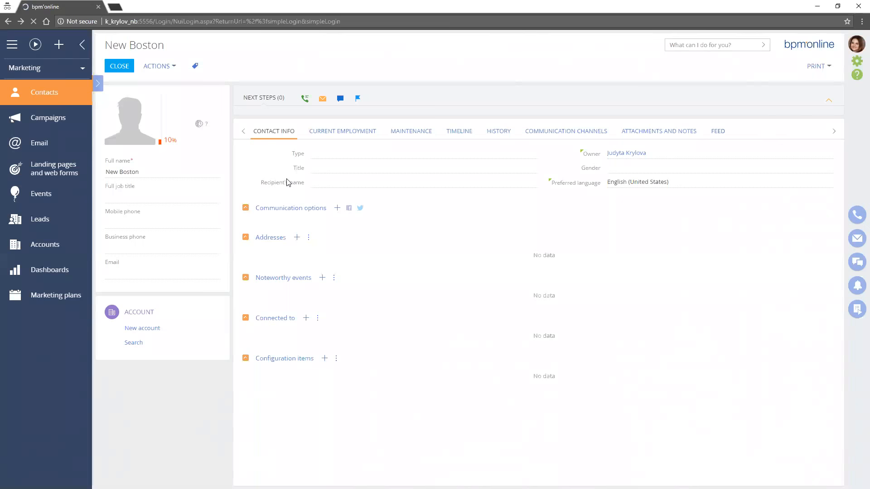
# Log in with the Technical Trainer's user account and open the Contacts section to check access to New Boston
pyautogui.doubleClick(380, 134)
pyautogui.click(379, 146)
pyautogui.press('Return')
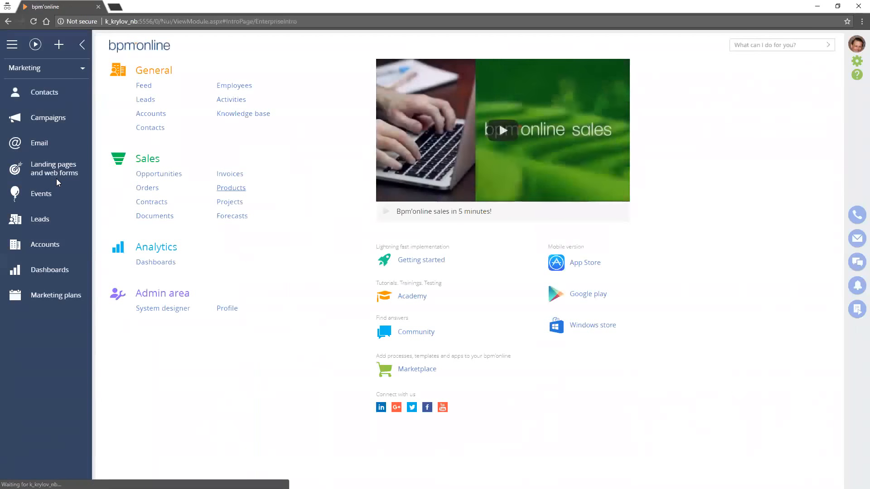
pyautogui.click(66, 97)
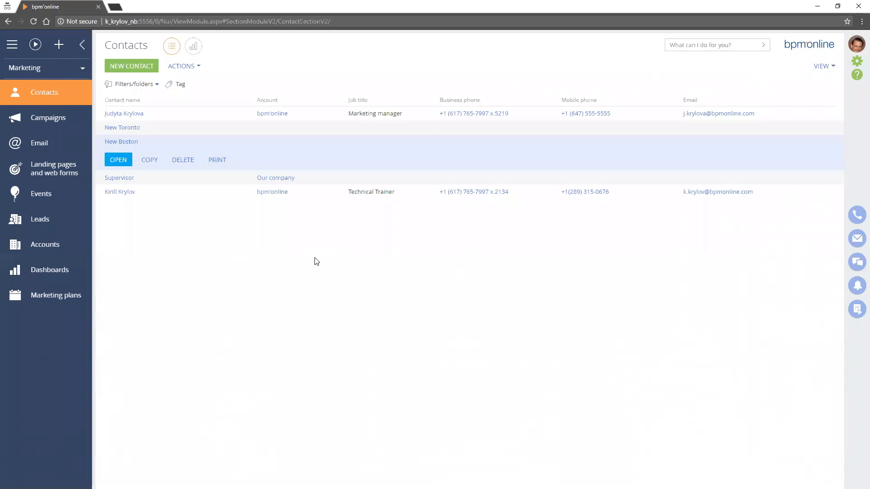
# Switch to the administrator's object permissions, enlarge the object list, and view the Contact object's Access to object settings
pyautogui.hotkey('alt', 'Tab')
pyautogui.doubleClick(264, 164)
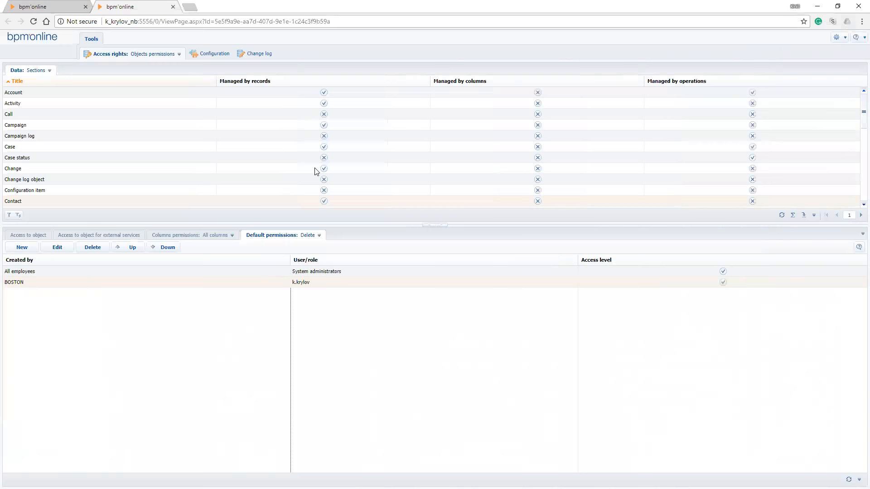
pyautogui.moveTo(316, 225); pyautogui.dragTo(313, 333)
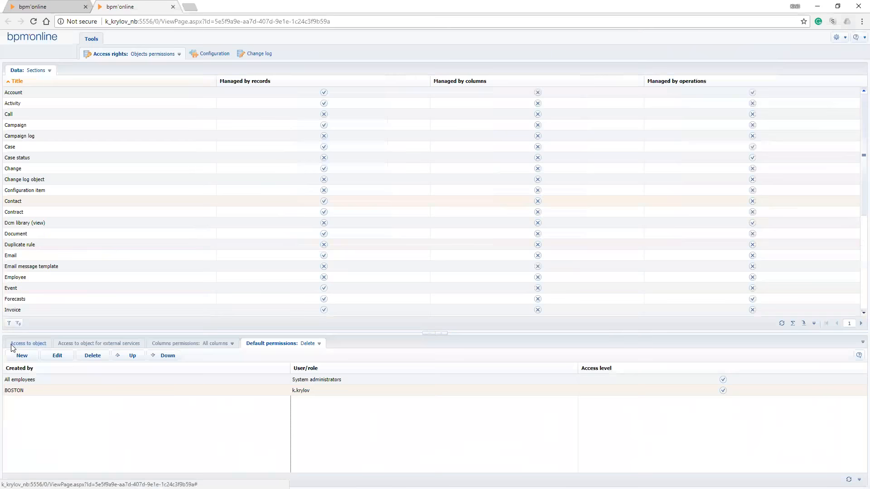
pyautogui.click(17, 345)
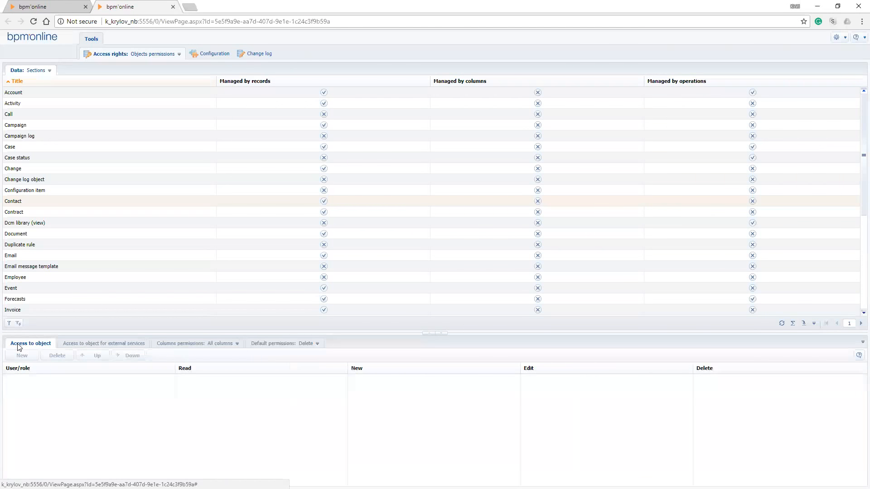
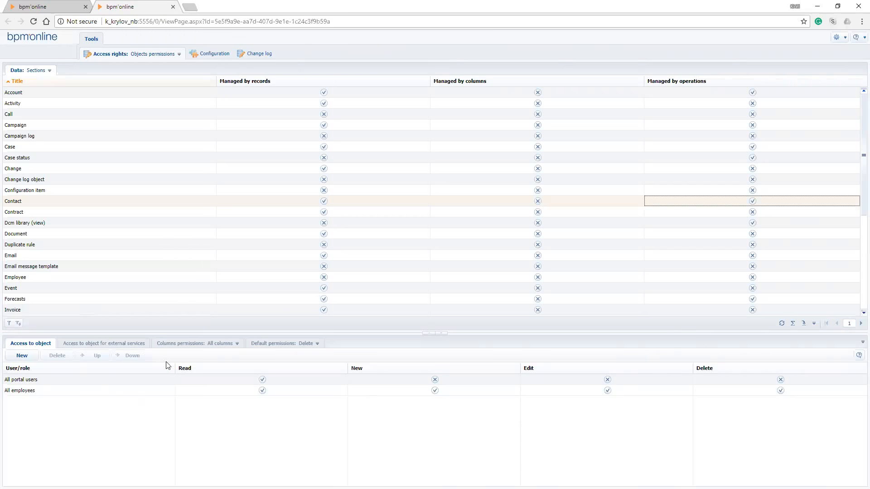
# Review the Contact object's operation rights for All portal users and All employees
pyautogui.click(51, 381)
pyautogui.click(41, 390)
pyautogui.click(39, 382)
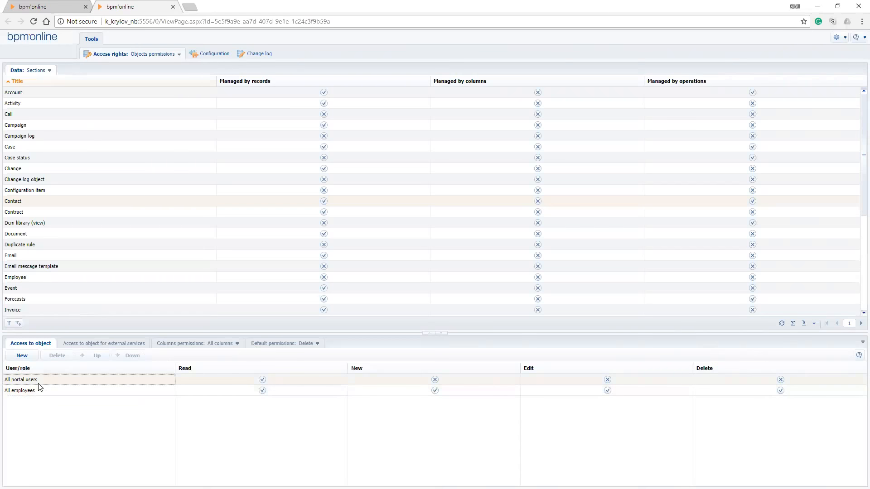
pyautogui.click(39, 392)
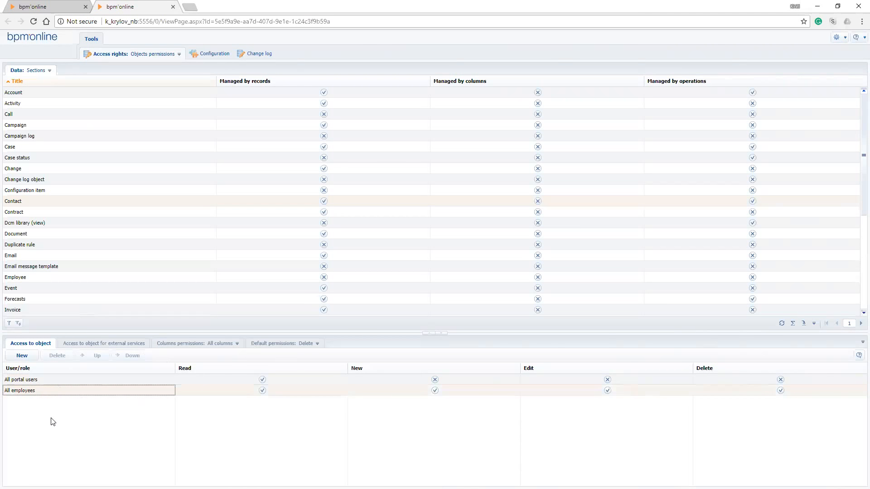
pyautogui.click(37, 381)
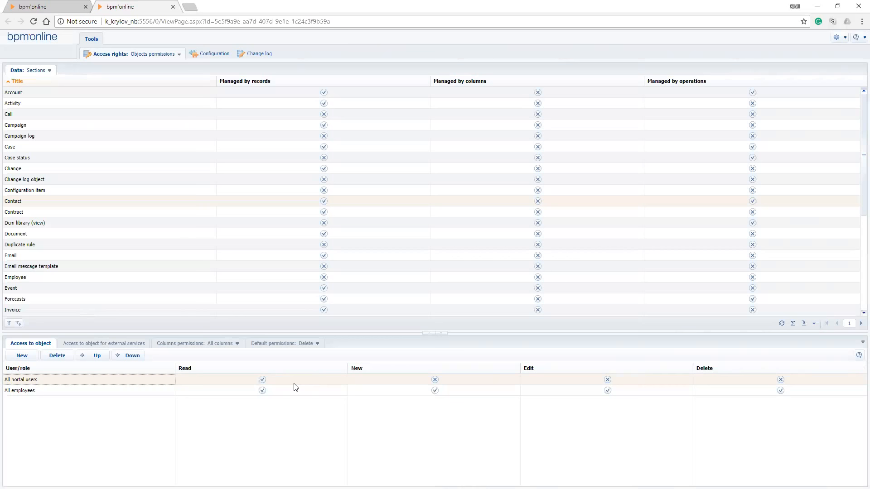
pyautogui.click(91, 391)
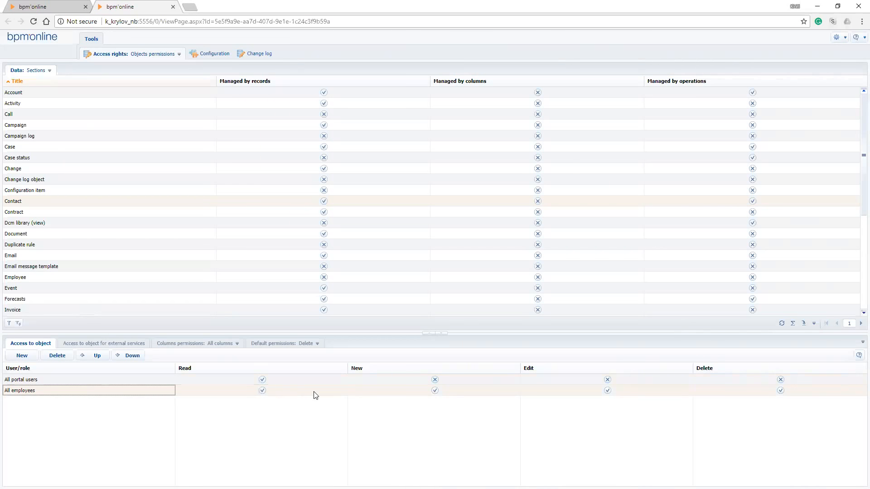
# Delete All portal users and All employees from the Contact object's Access to object list
pyautogui.click(60, 381)
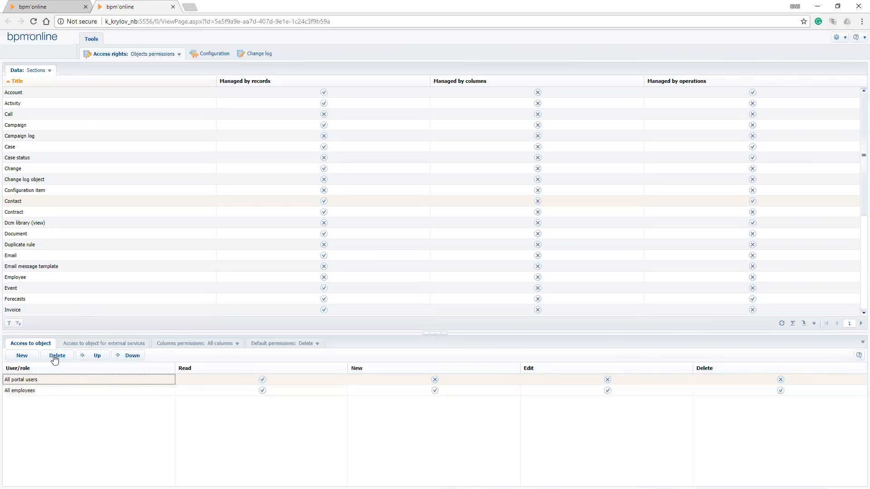
pyautogui.click(54, 360)
pyautogui.press('Return')
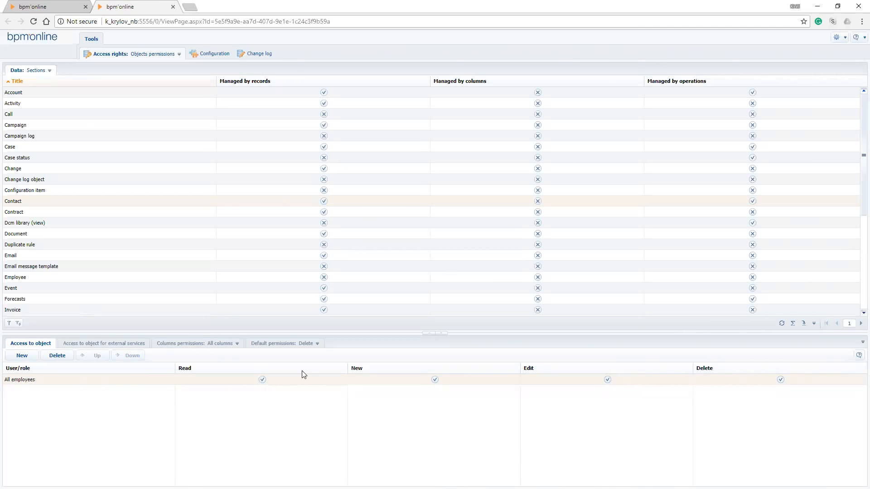
pyautogui.click(53, 380)
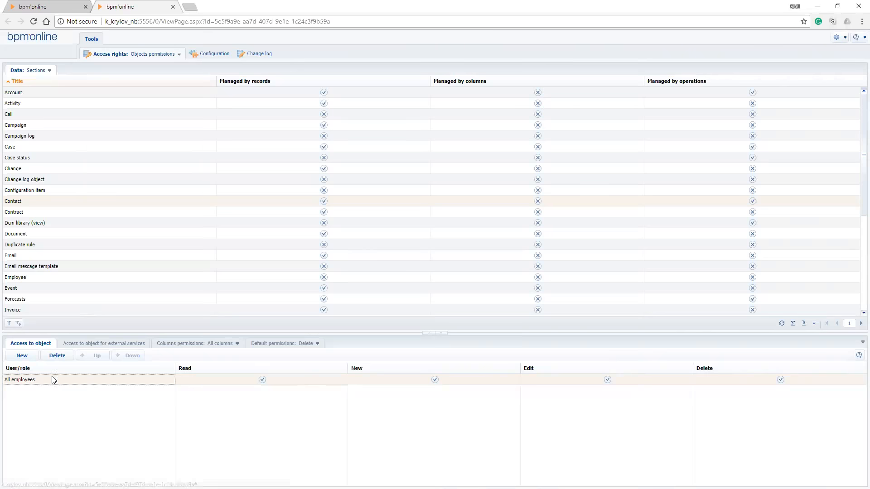
pyautogui.click(59, 357)
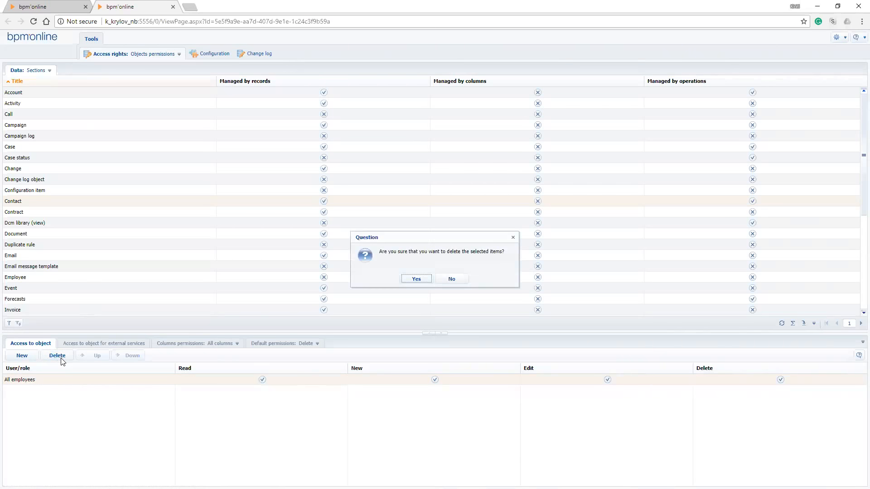
pyautogui.press('Return')
# Add the TORONTO role to the Contact object's access list and disable its New, Edit and Delete operations
pyautogui.click(21, 355)
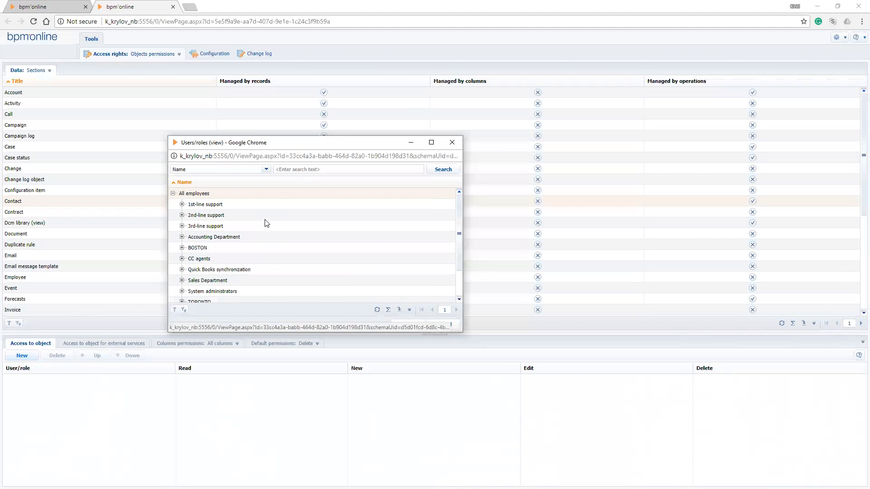
pyautogui.scroll(-2, 266, 223)
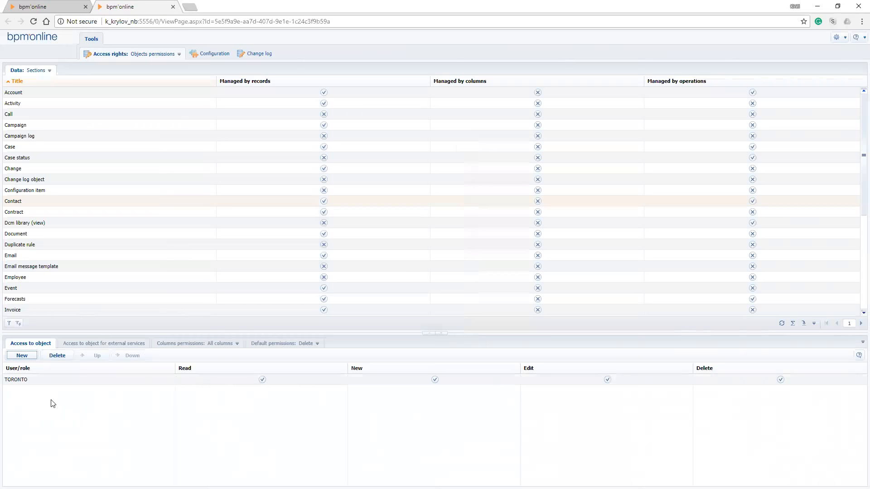
pyautogui.click(278, 428)
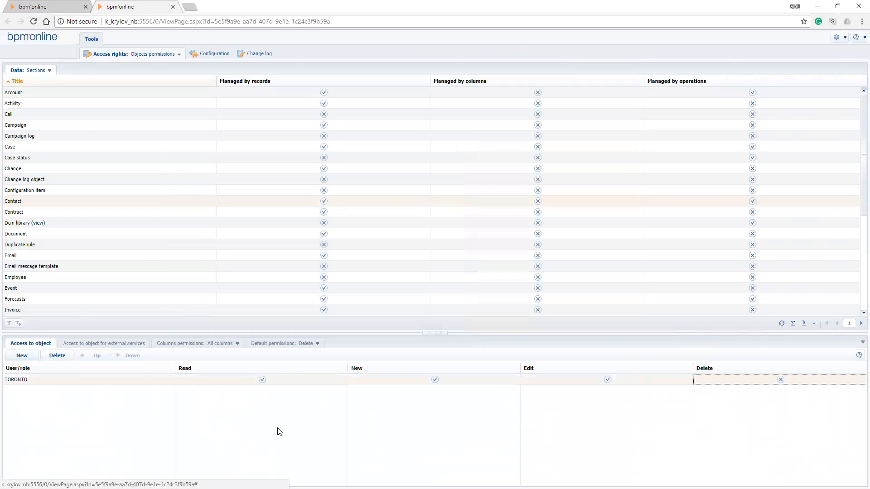
pyautogui.press('Left')
pyautogui.press('space')
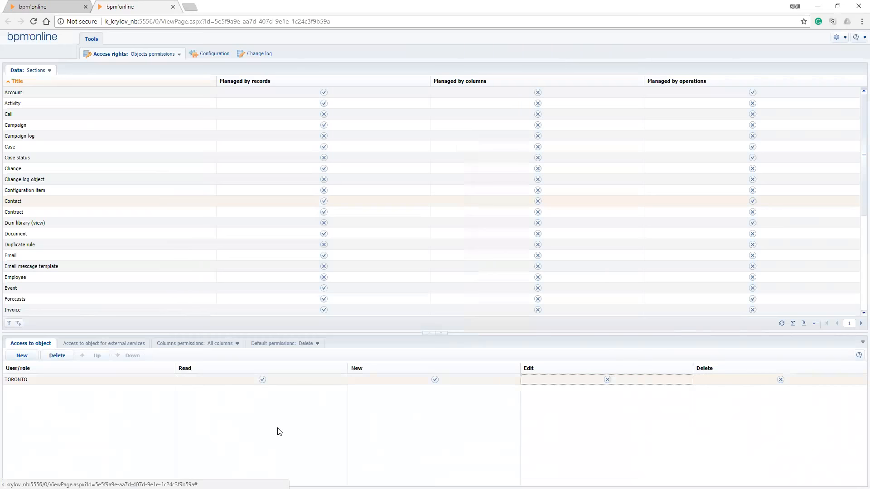
pyautogui.press('Left')
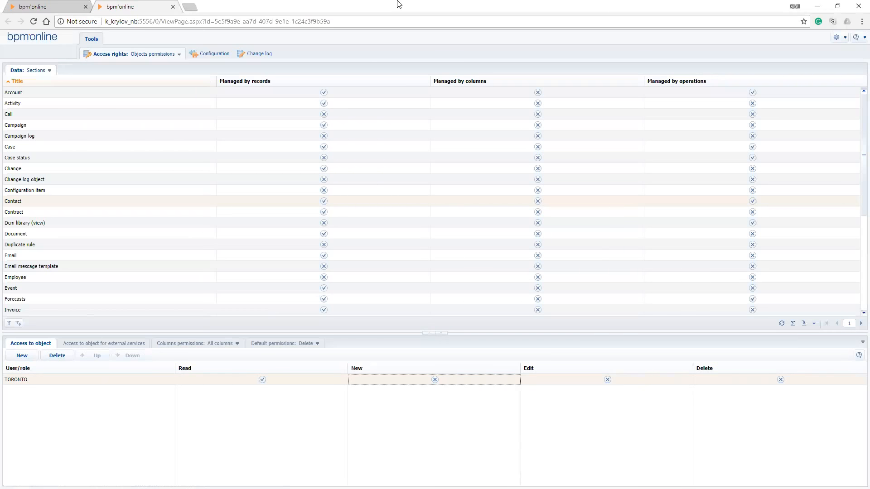
# Switch to the Technical Trainer's session, log back in with the account password, and open the Contacts section
pyautogui.hotkey('alt', 'F4')
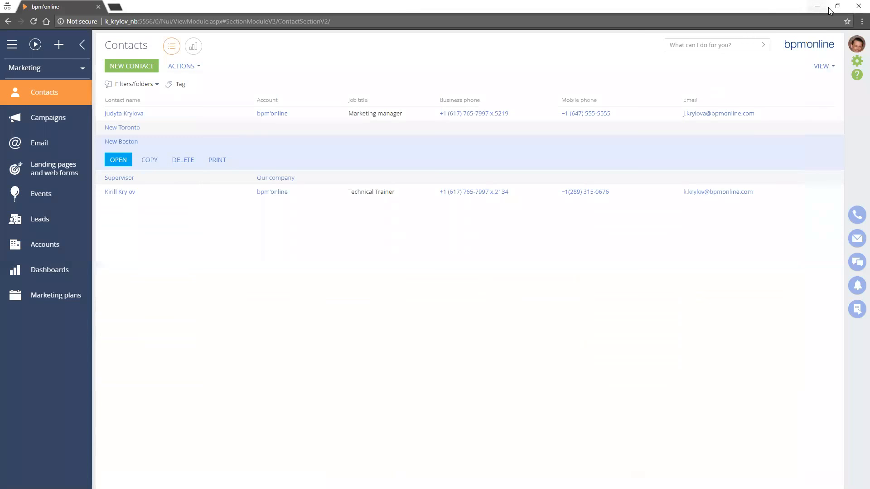
pyautogui.click(857, 45)
pyautogui.click(818, 82)
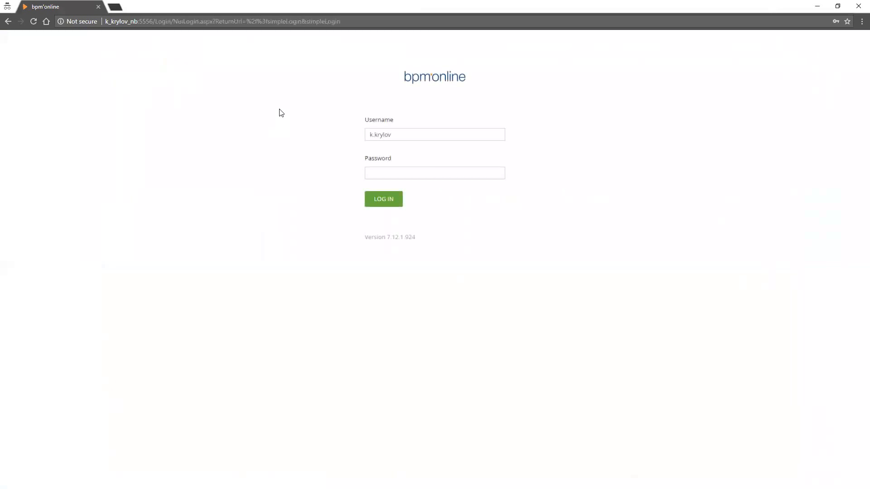
pyautogui.write('123')
pyautogui.press('Return')
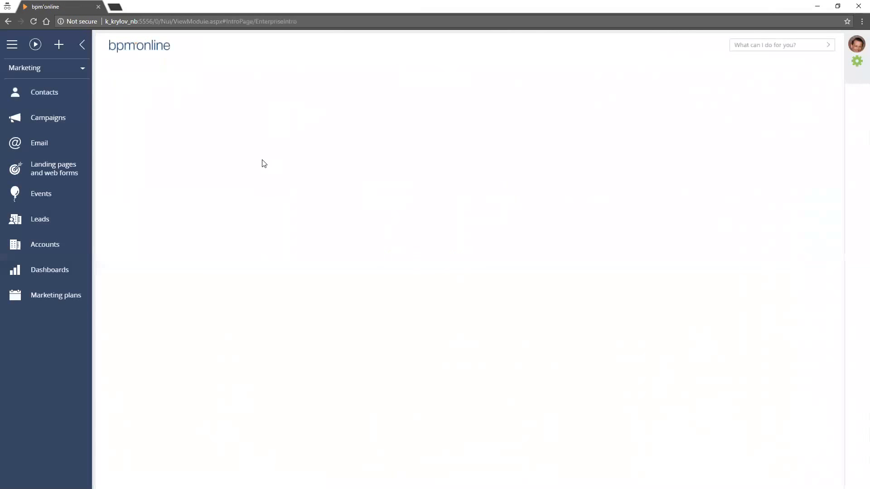
pyautogui.click(44, 92)
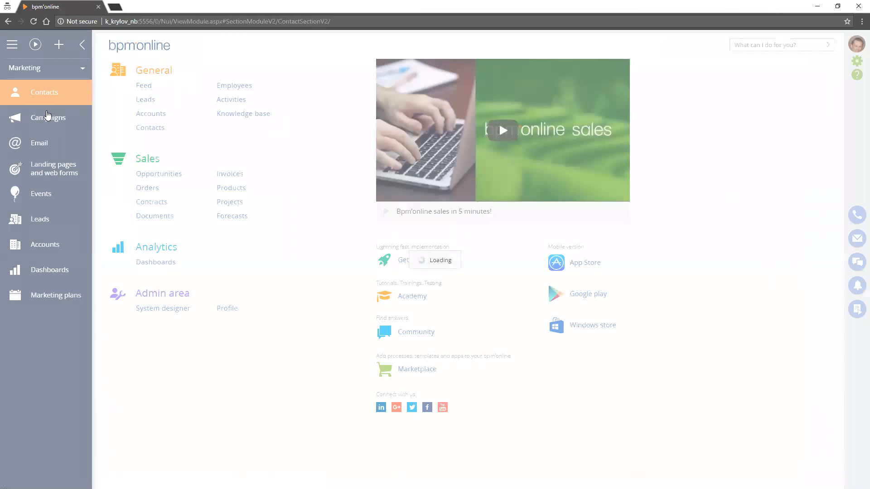
# Open the New Toronto contact and try to save it with the Type set to Auditor
pyautogui.press('super+Down')
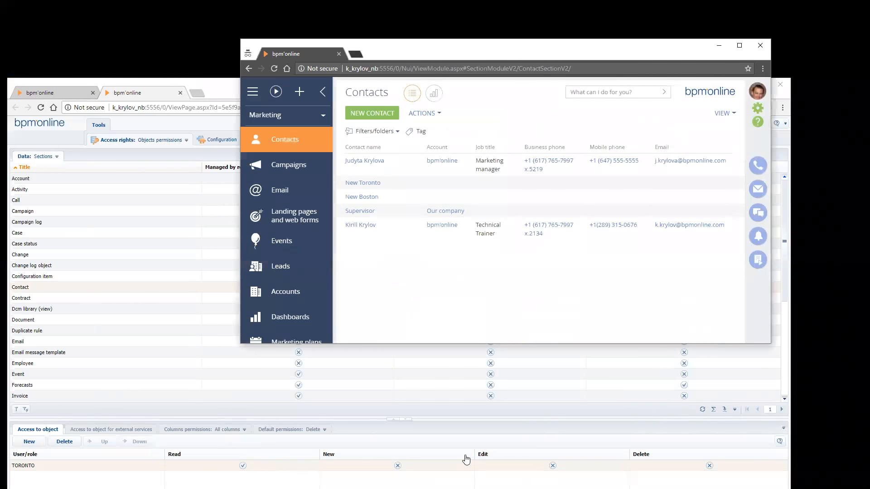
pyautogui.press('super+Up')
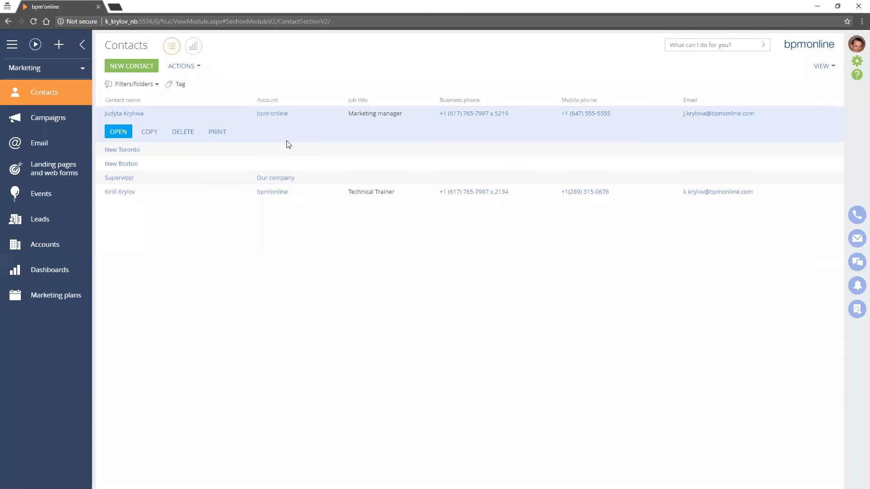
pyautogui.press('Return')
pyautogui.hotkey('alt', 'Left')
pyautogui.press('Down')
pyautogui.press('Return')
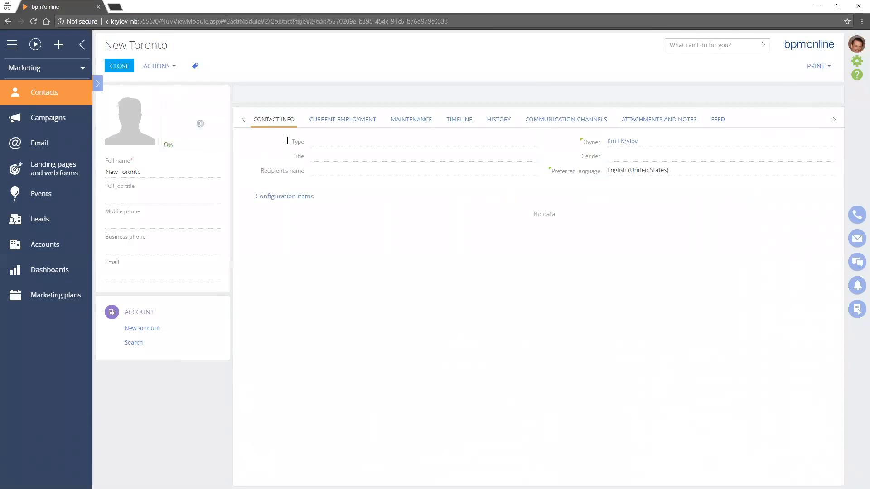
pyautogui.click(314, 143)
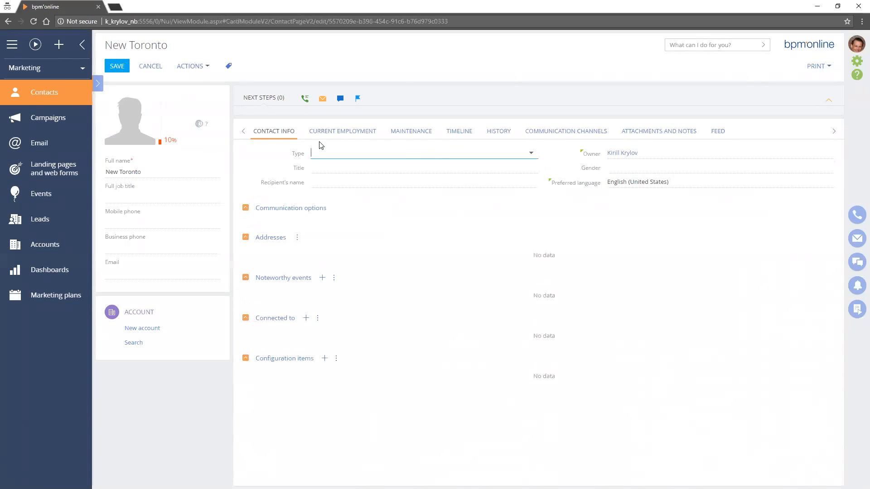
pyautogui.press('Down')
pyautogui.press('Return')
pyautogui.hotkey('ctrl', 's')
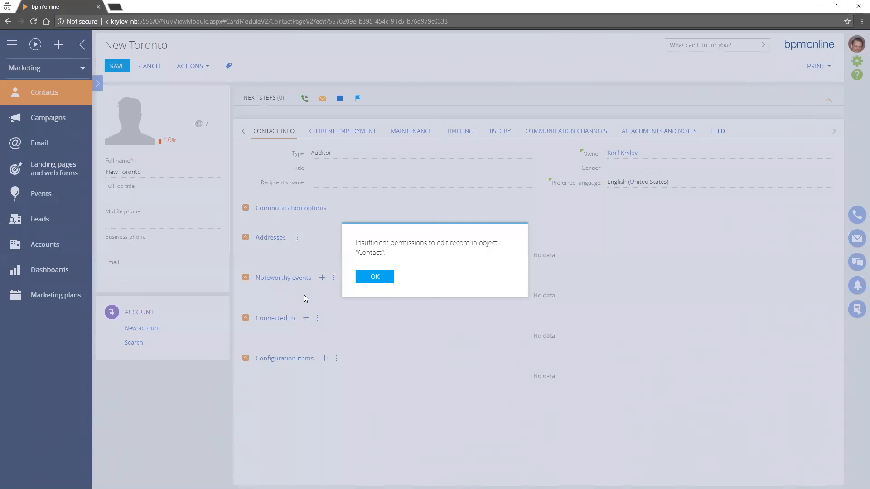
pyautogui.press('Return')
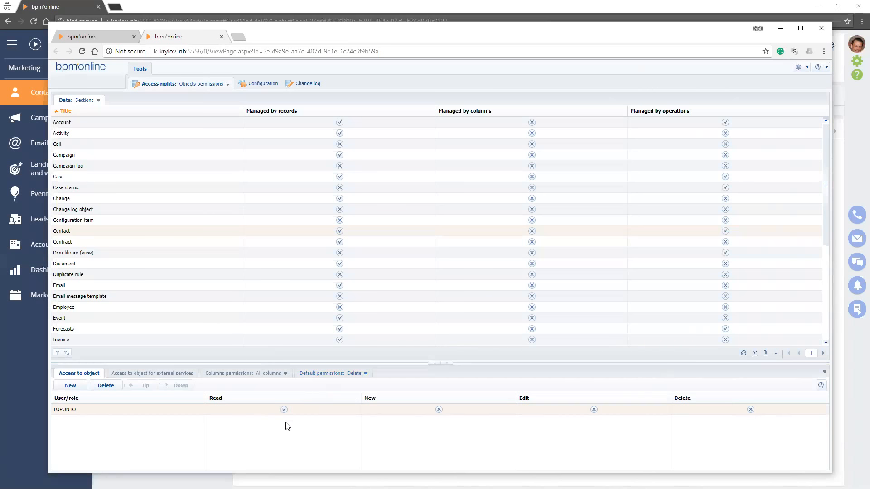
# Disable TORONTO's Read operation on the Contact object, and log the Technical Trainer's user out and back in with the account password
pyautogui.click(284, 409)
pyautogui.hotkey('alt', 'Tab')
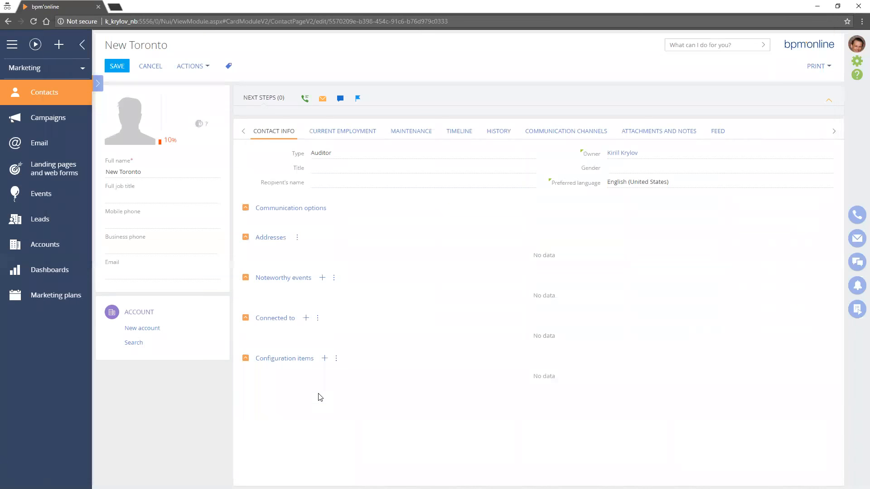
pyautogui.click(856, 44)
pyautogui.click(818, 83)
pyautogui.click(375, 276)
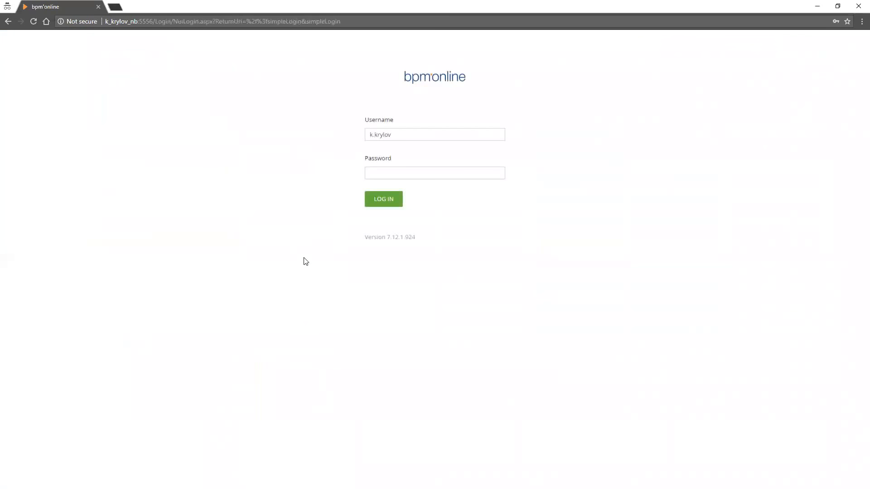
pyautogui.write('•••')
pyautogui.press('Return')
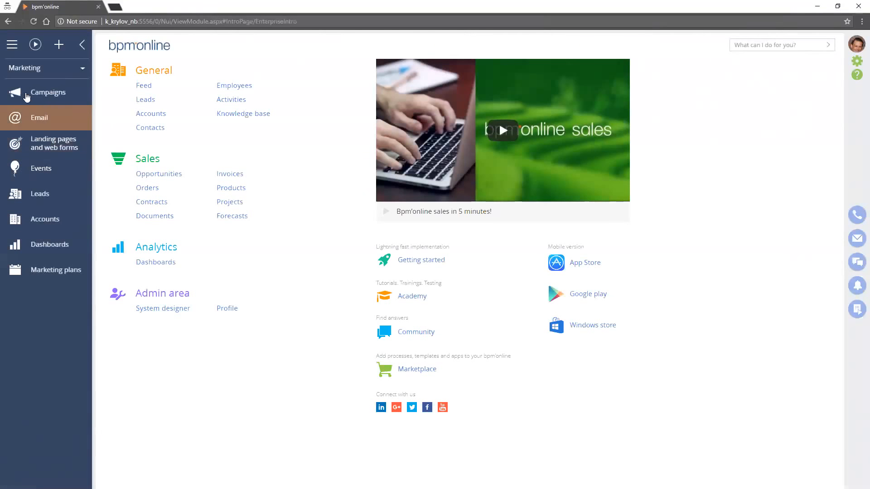
# Check the Marketing, General, Sales and Service workplaces for the Contacts section
pyautogui.click(55, 93)
pyautogui.click(49, 71)
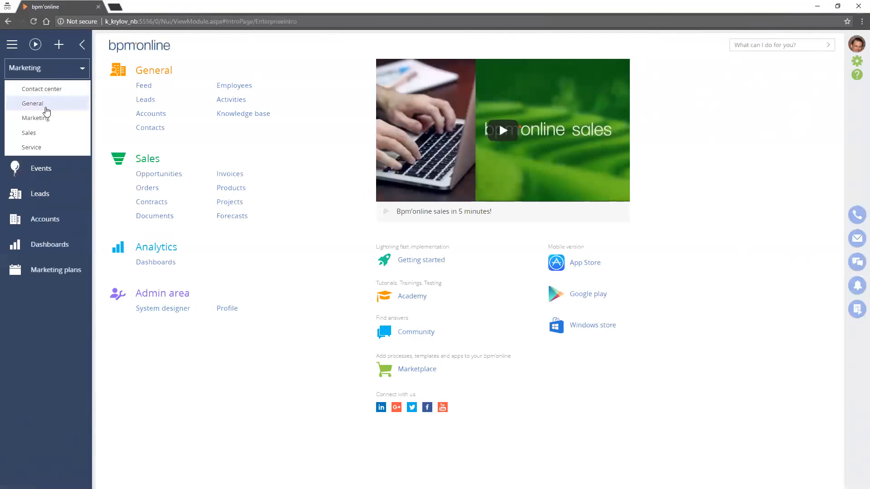
pyautogui.click(45, 102)
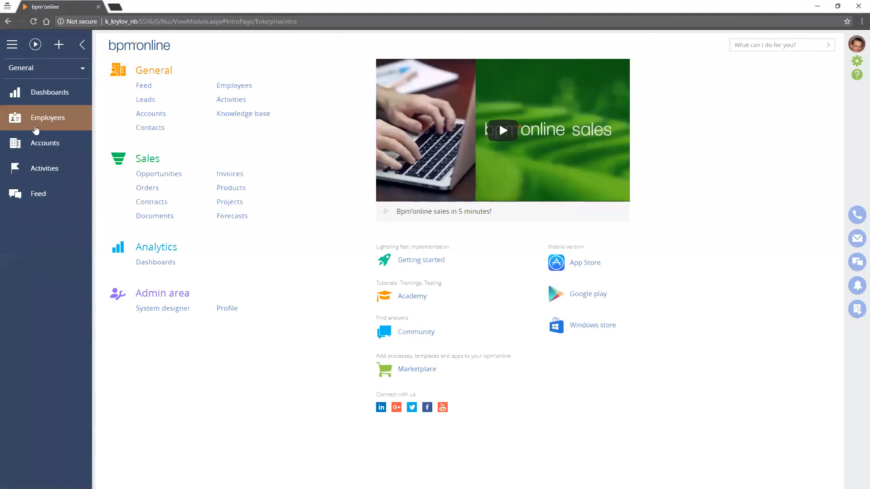
pyautogui.click(48, 68)
pyautogui.click(52, 131)
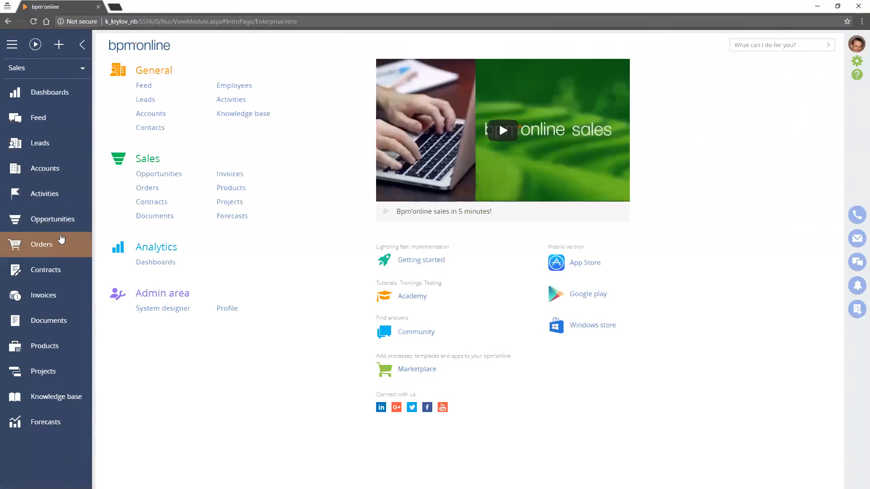
pyautogui.click(48, 68)
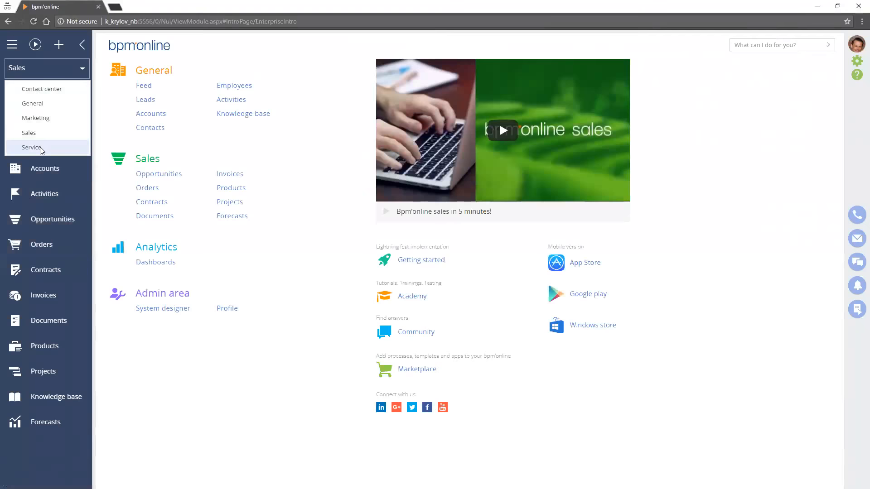
pyautogui.click(47, 147)
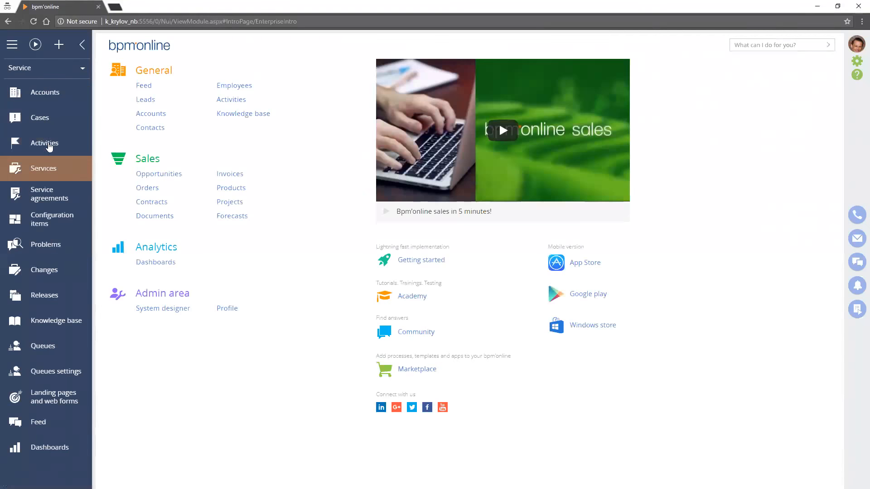
# Open the Extrudex Aluminum record in the Service workplace's Accounts section and shrink the window to compare with the object permissions
pyautogui.click(50, 91)
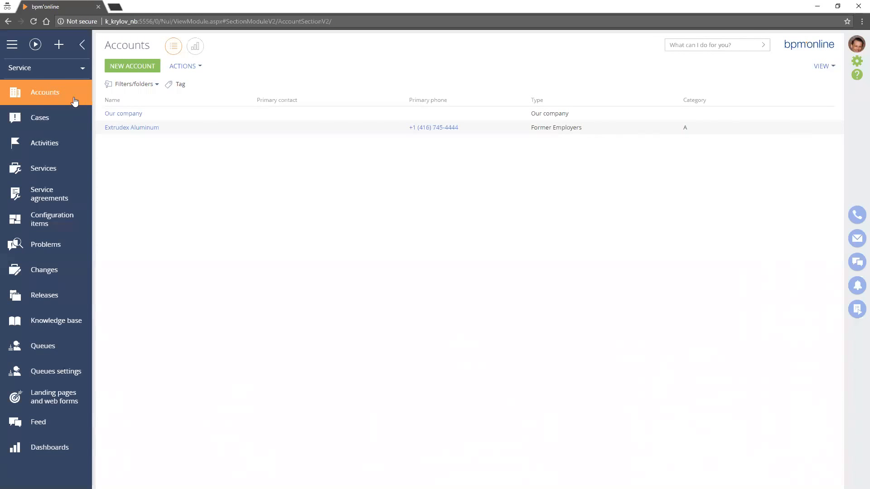
pyautogui.click(204, 127)
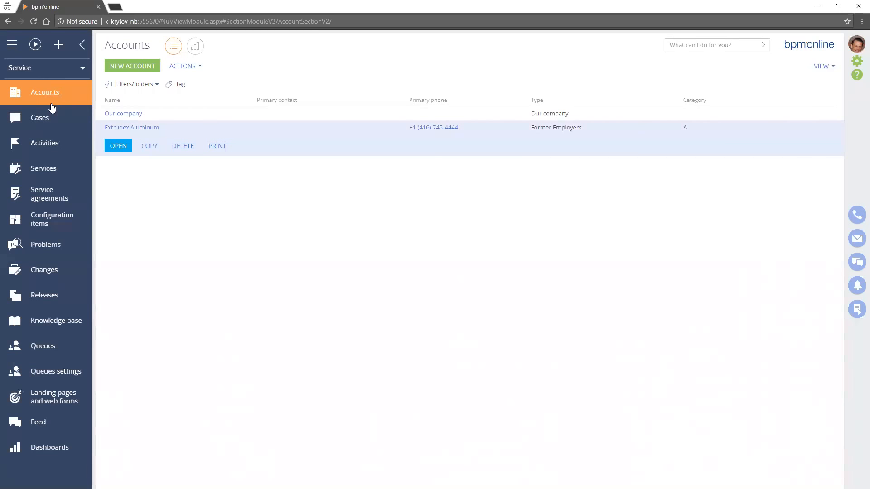
pyautogui.click(118, 146)
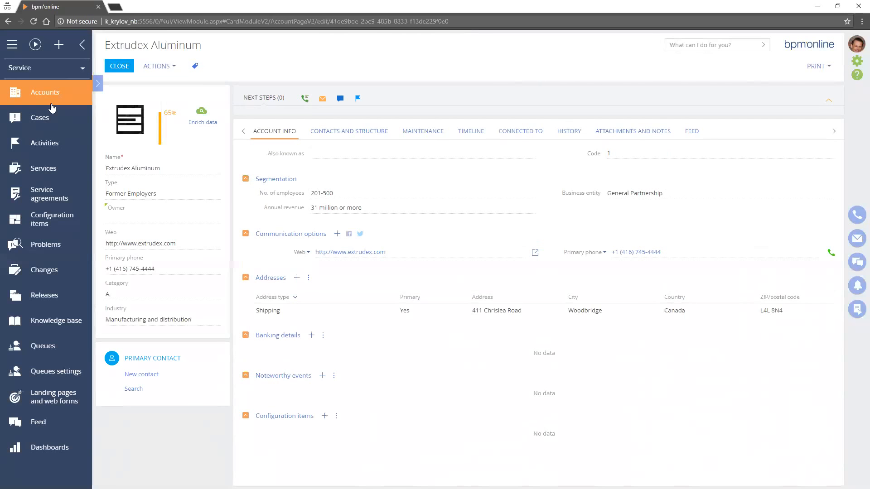
pyautogui.press('super+Down')
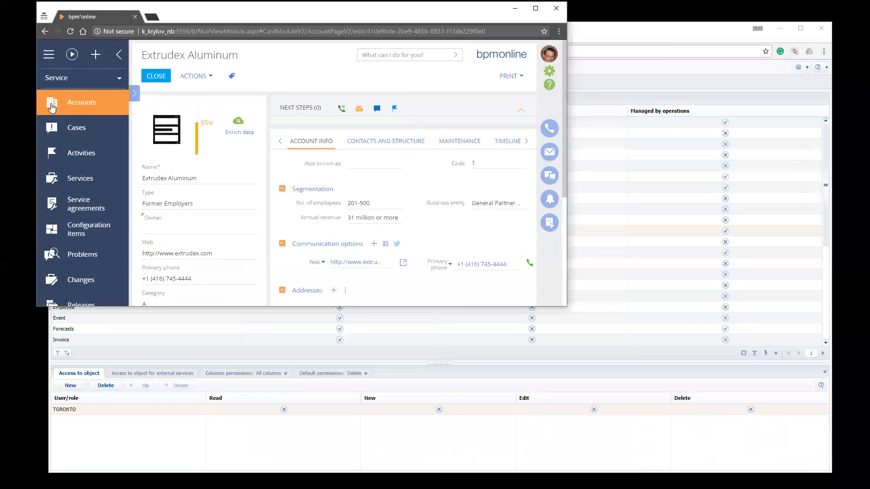
# Arrange the two sessions side by side and open Extrudex Aluminum from the administrator's Accounts section in the Sales workplace
pyautogui.press('super+Right')
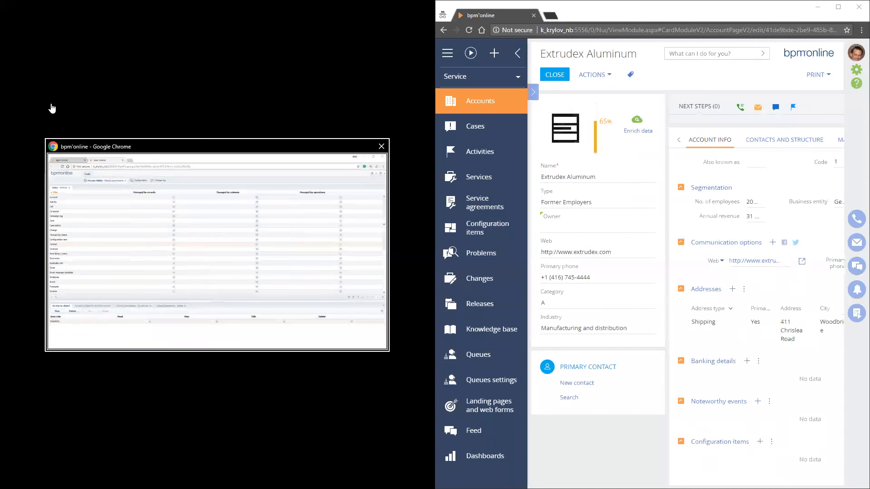
pyautogui.press('Return')
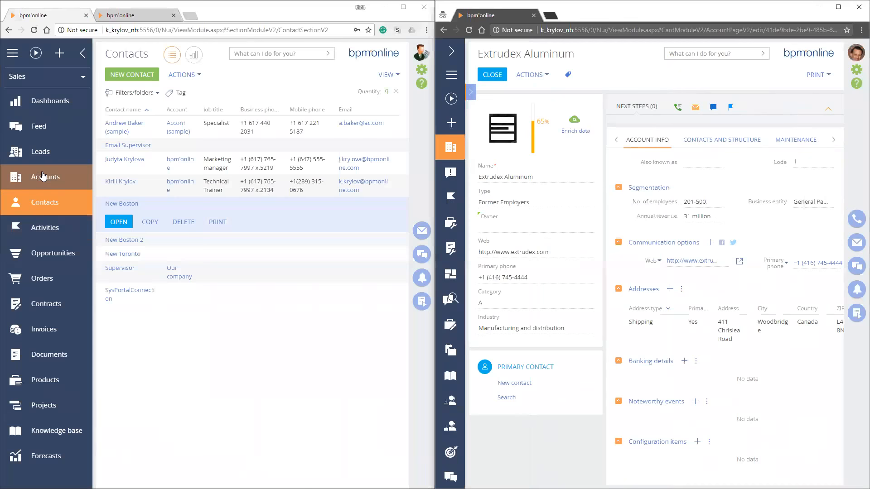
pyautogui.click(41, 178)
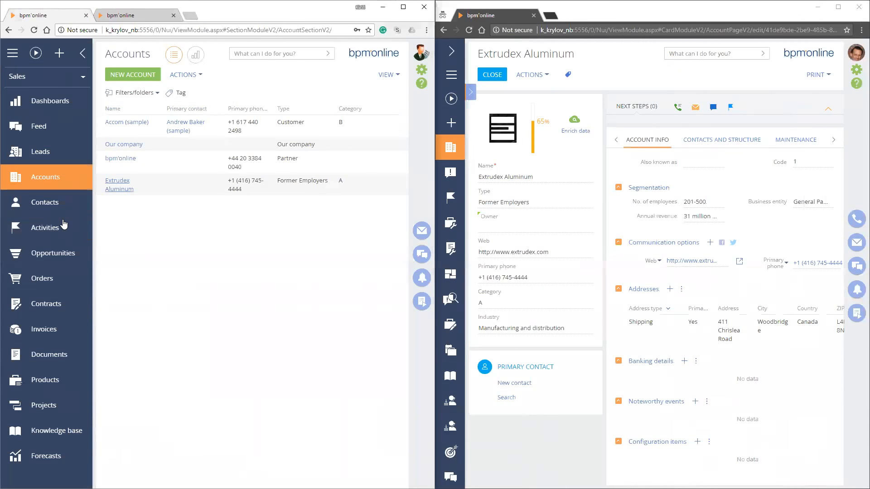
pyautogui.click(118, 180)
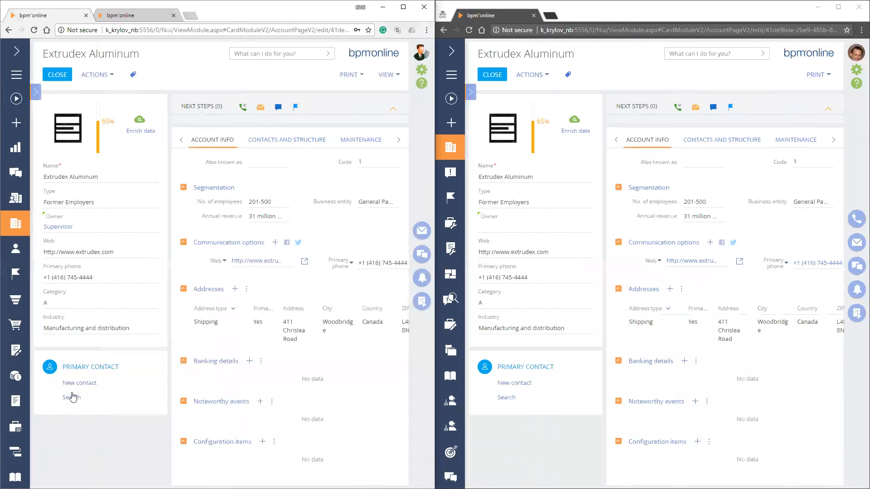
# Set the sample contact from Accom as Extrudex Aluminum's primary contact, save the account and make it the contact's primary employment
pyautogui.click(72, 398)
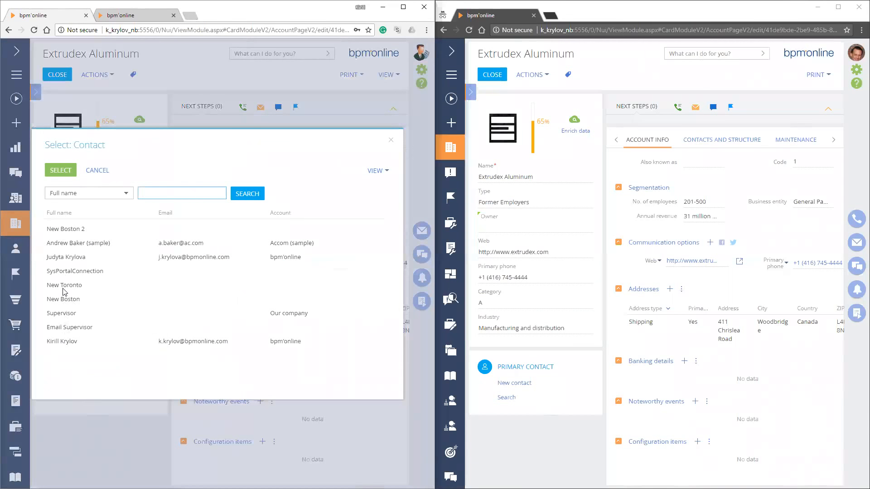
pyautogui.doubleClick(63, 243)
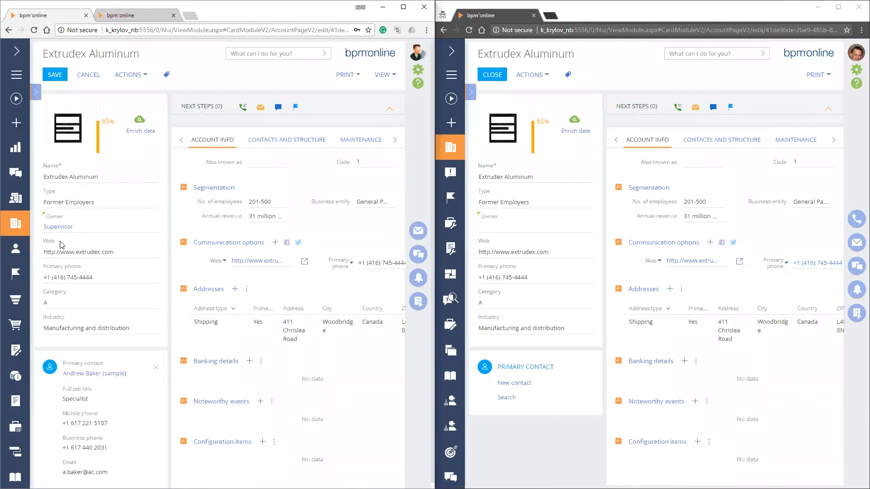
pyautogui.click(56, 73)
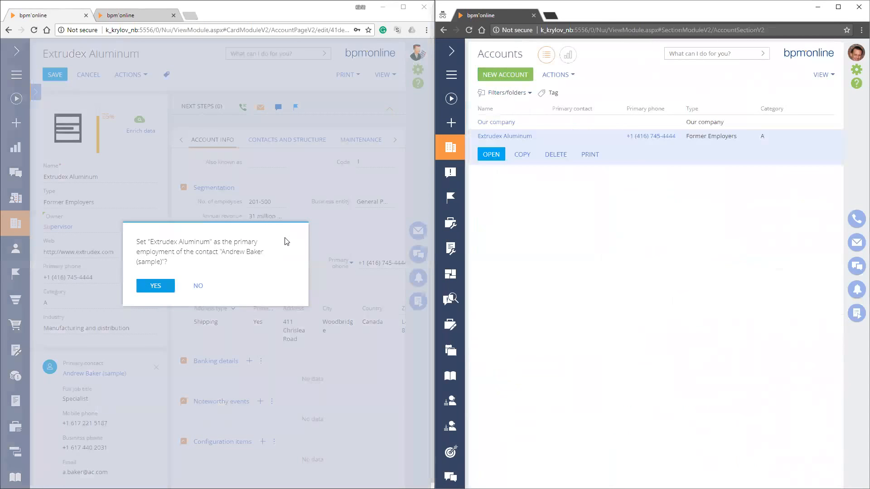
pyautogui.press('Return')
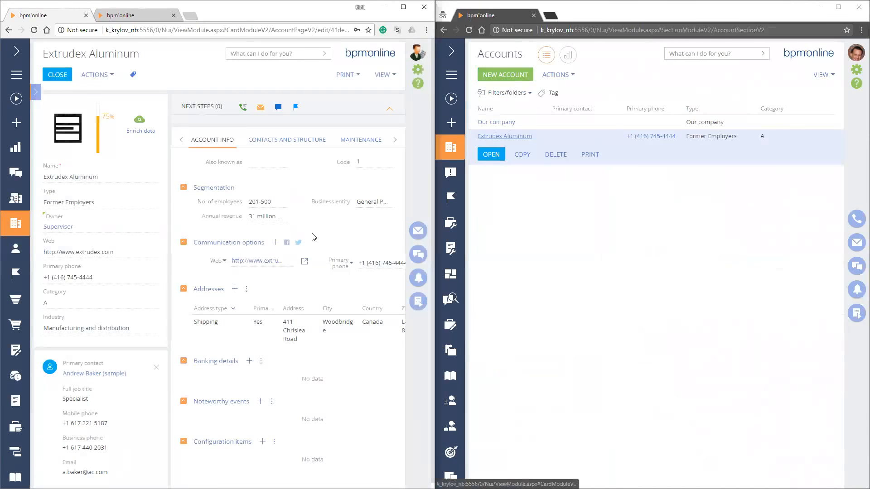
pyautogui.click(51, 75)
pyautogui.click(71, 166)
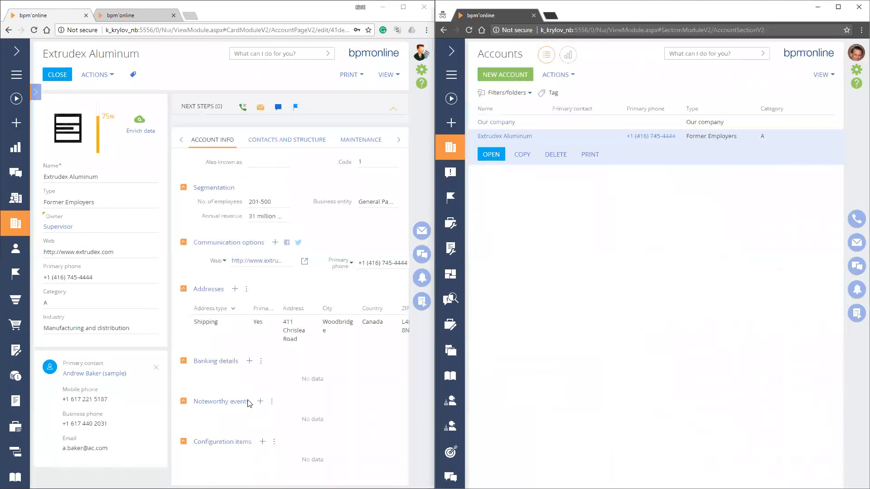
# Reload the affected user's Accounts section and open Extrudex Aluminum to check its primary contact
pyautogui.click(451, 51)
pyautogui.click(475, 126)
pyautogui.click(480, 101)
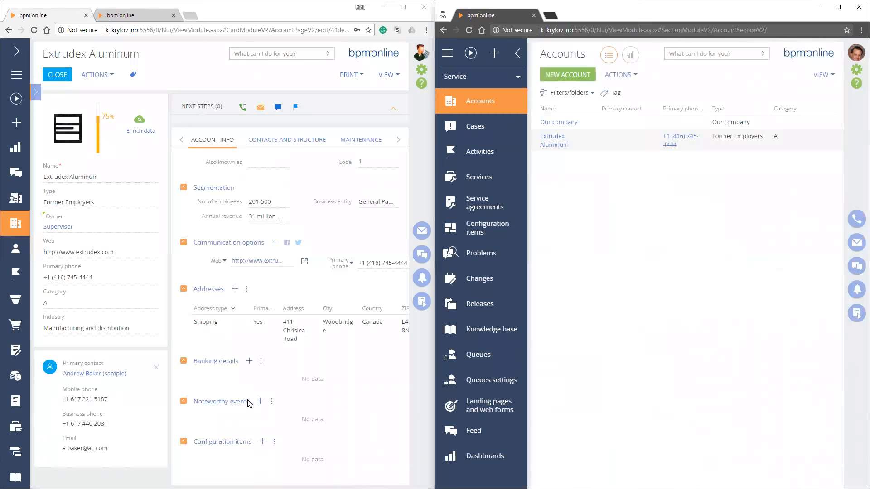
pyautogui.click(552, 137)
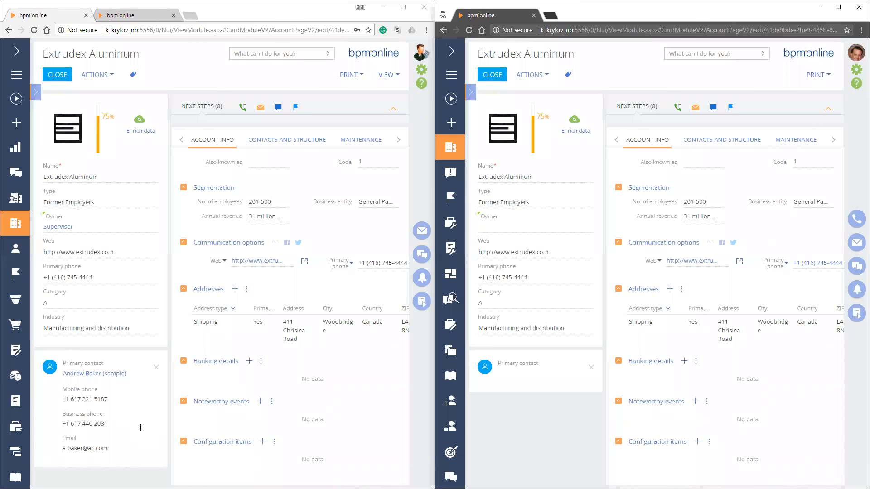
pyautogui.click(492, 75)
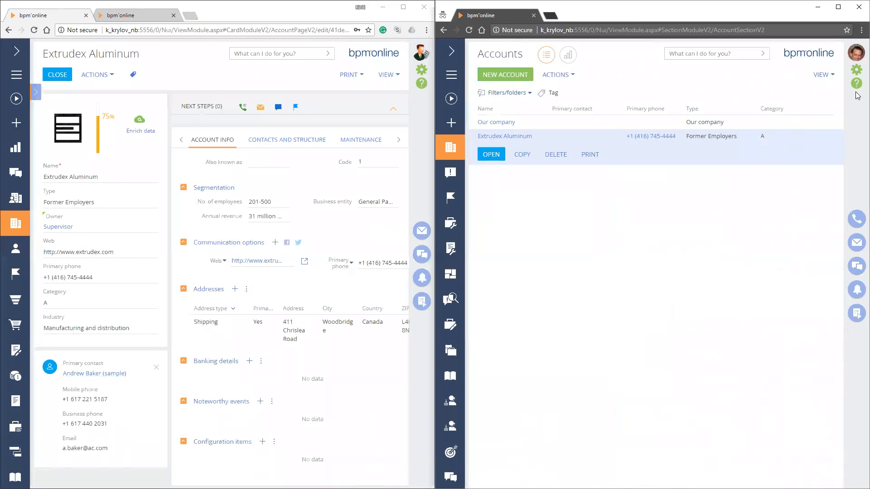
# Switch the affected user's Accounts filter to advanced mode and maximize that window
pyautogui.click(510, 93)
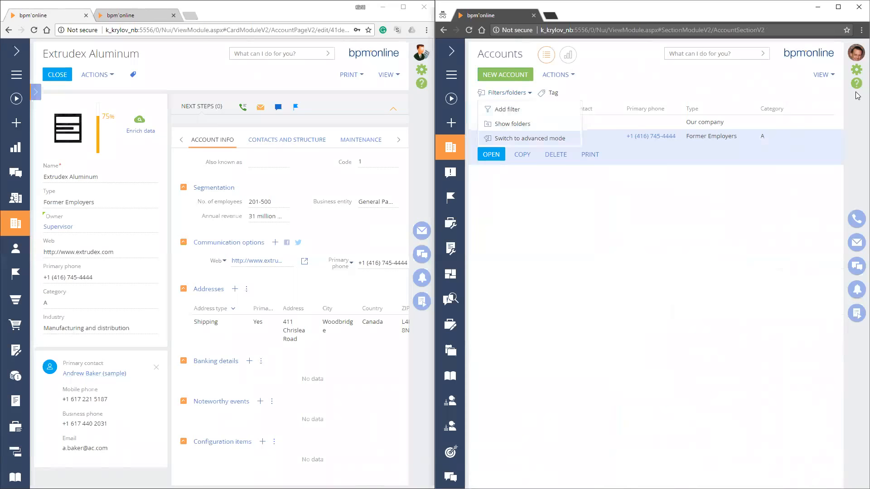
pyautogui.click(529, 138)
pyautogui.click(837, 6)
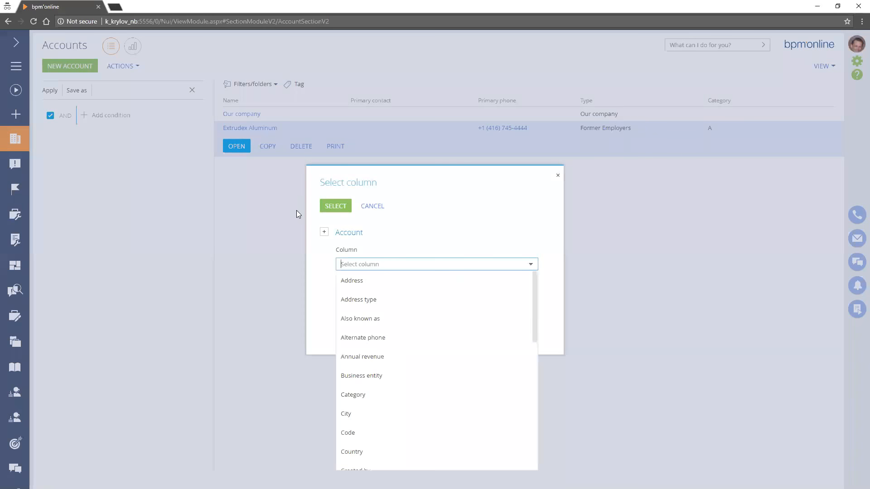
# Add an Accounts filter condition on the connected object Contact (by column ), using its Quantity column
pyautogui.click(322, 235)
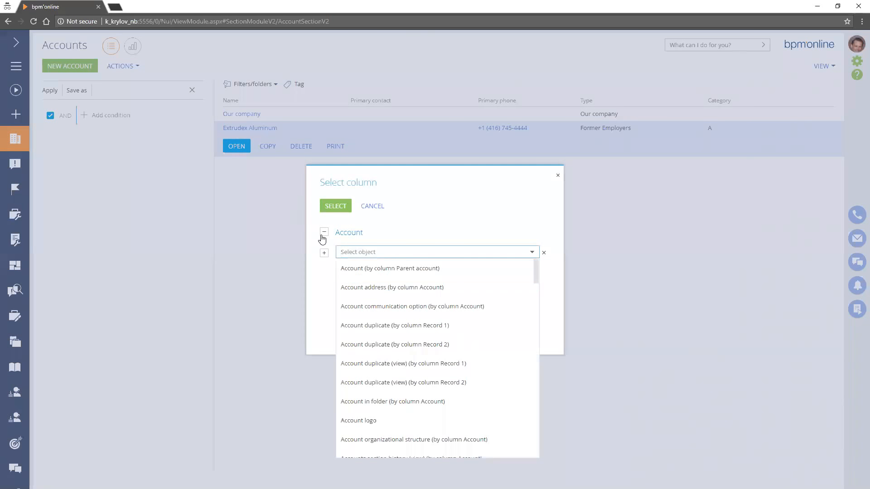
pyautogui.write('Conta')
pyautogui.press('Down')
pyautogui.press('Down')
pyautogui.press('Up')
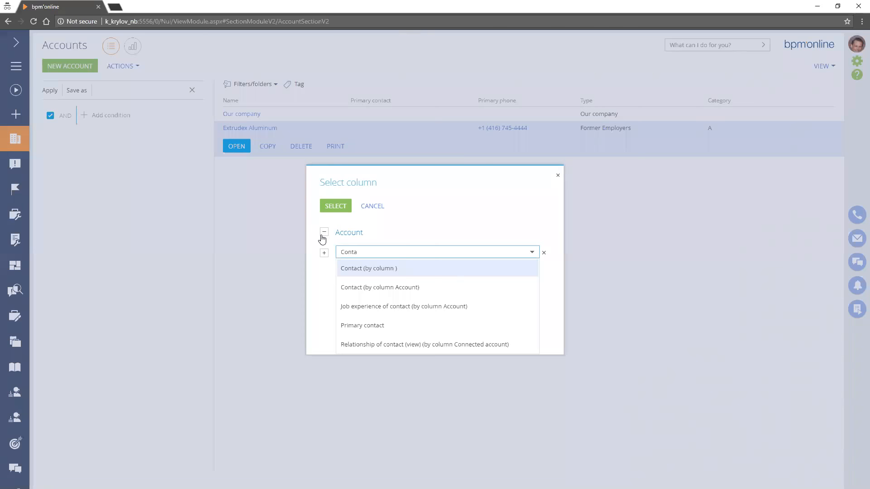
pyautogui.press('Return')
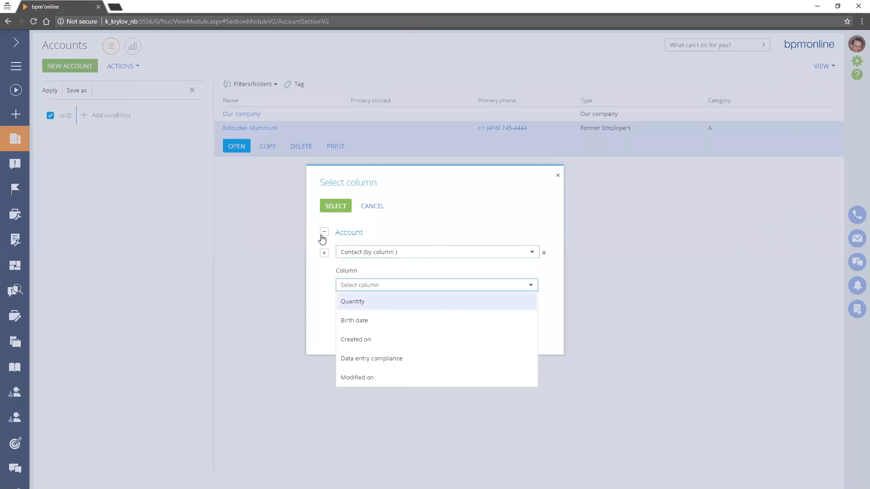
pyautogui.press('Return')
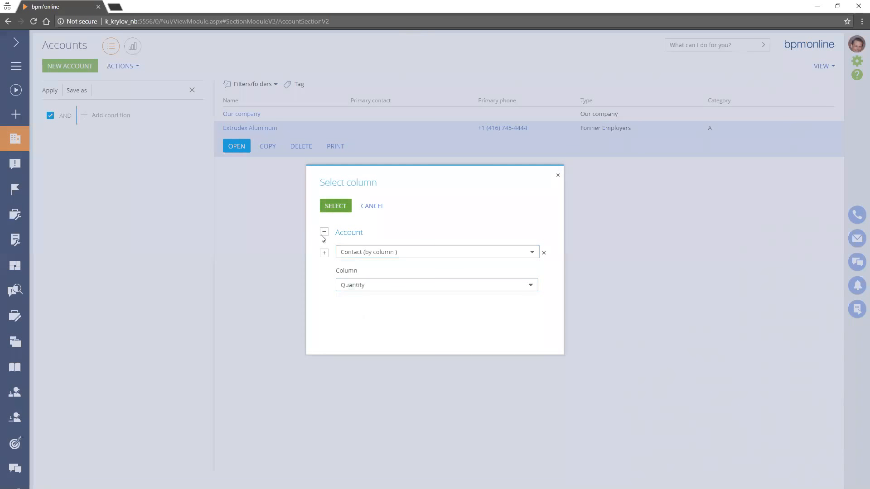
pyautogui.press('Return')
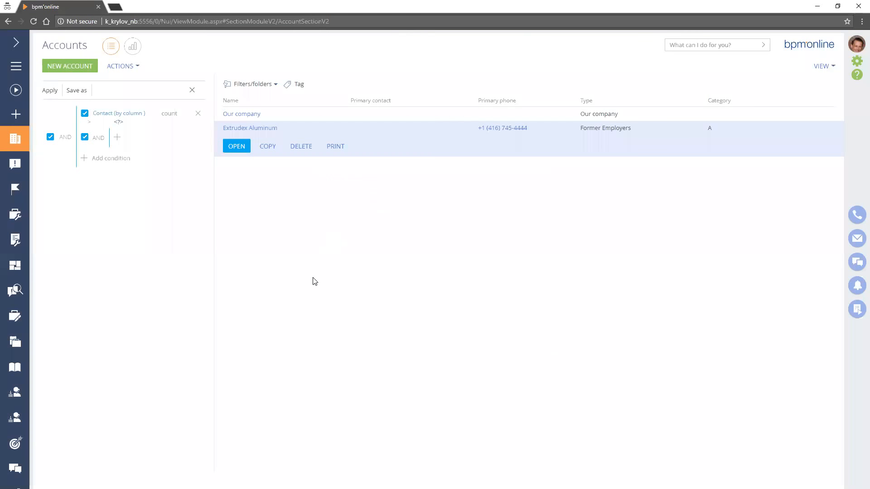
# Change the Contact condition to exists and nest a Full name condition equal to the sample contact's first name
pyautogui.press('Return')
pyautogui.press('Return')
pyautogui.press('Down')
pyautogui.write('a')
pyautogui.press('BackSpace')
pyautogui.write('Name')
pyautogui.press('Down')
pyautogui.press('Down')
pyautogui.press('Return')
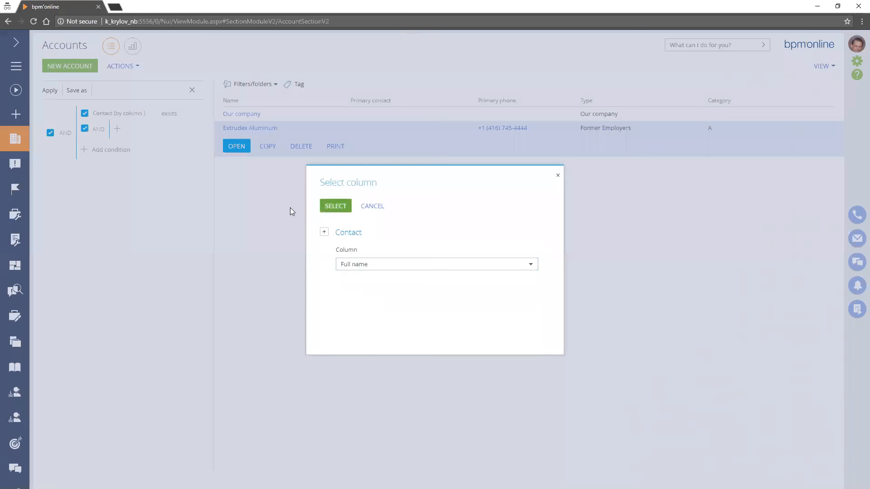
pyautogui.press('Return')
pyautogui.write('Andrew')
pyautogui.press('Return')
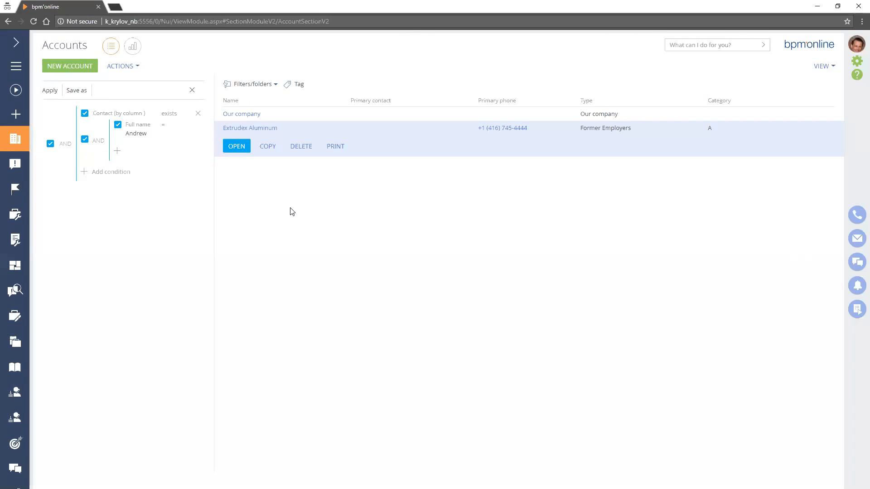
# Apply the Accounts filter and try a different comparison operator for the nested Full name condition
pyautogui.click(49, 90)
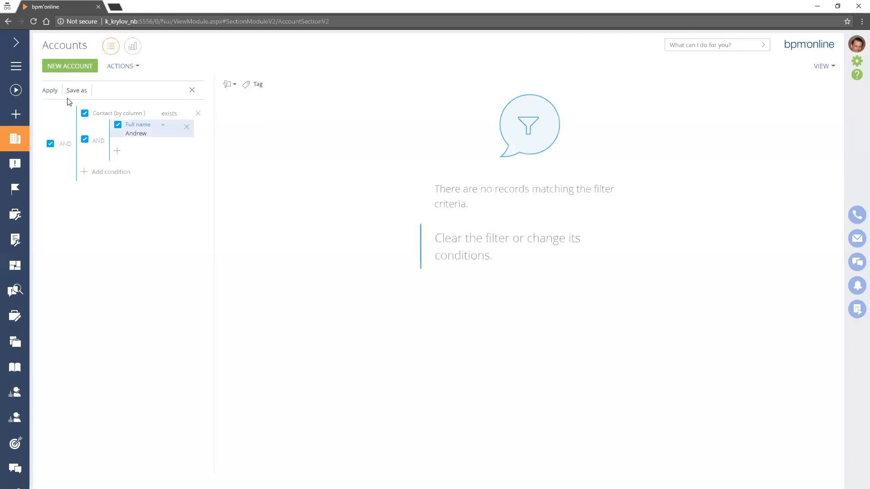
pyautogui.click(136, 134)
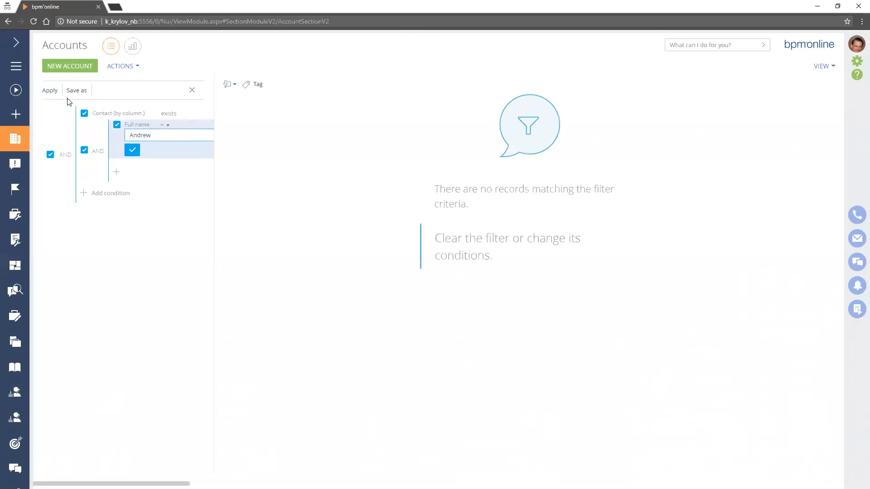
pyautogui.click(163, 125)
pyautogui.click(179, 167)
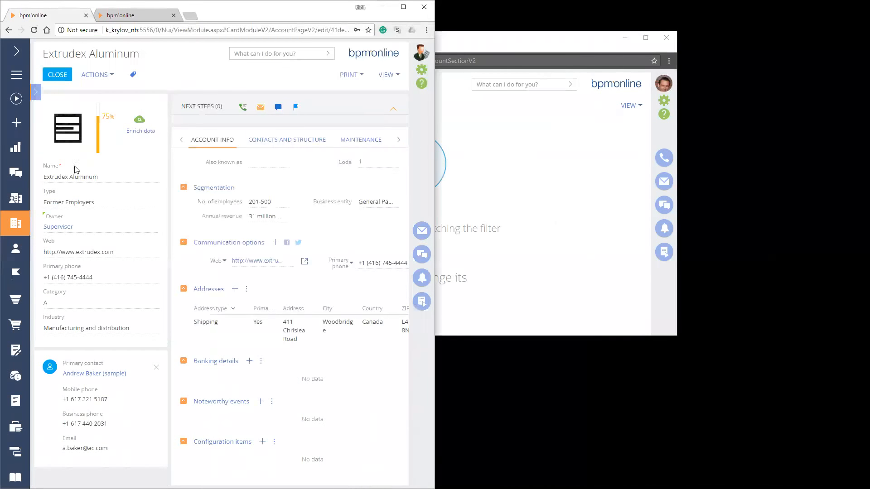
# Return to the administrator's object permissions and enable TORONTO's Read, New and Edit operations on the Contact object
pyautogui.click(121, 15)
pyautogui.click(403, 7)
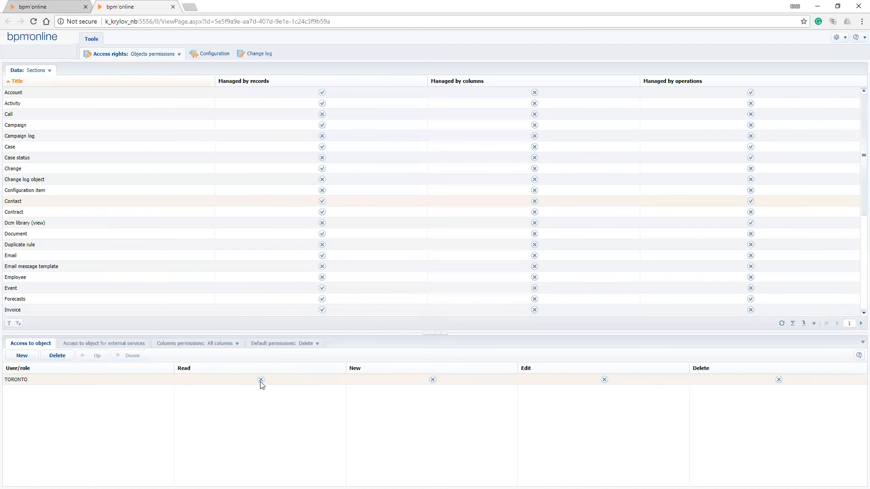
pyautogui.click(261, 383)
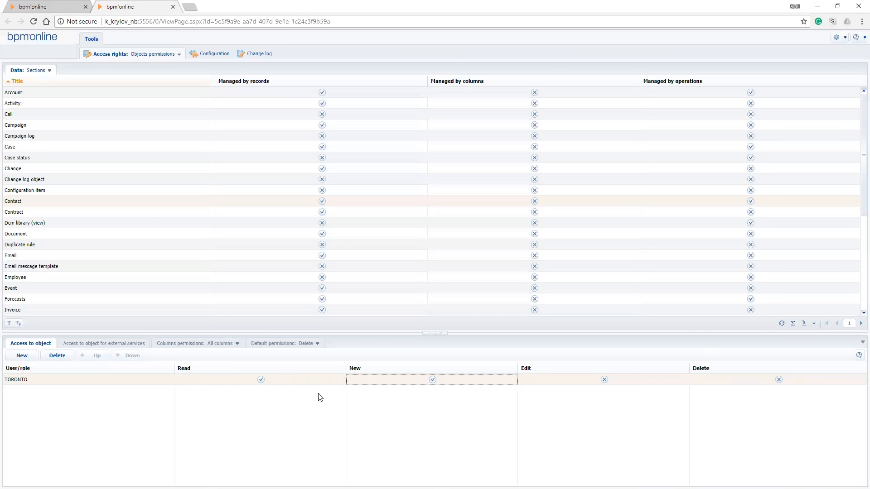
pyautogui.click(604, 379)
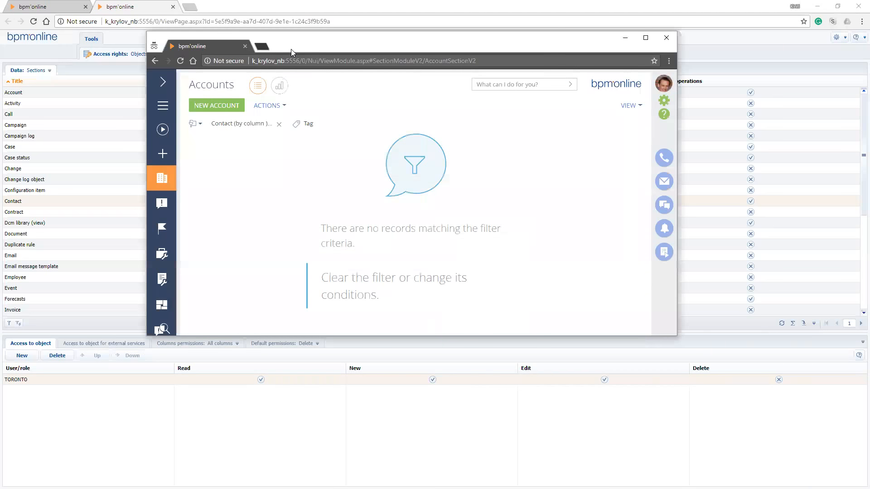
# Log the affected user out and back in with the account password
pyautogui.click(664, 83)
pyautogui.click(626, 122)
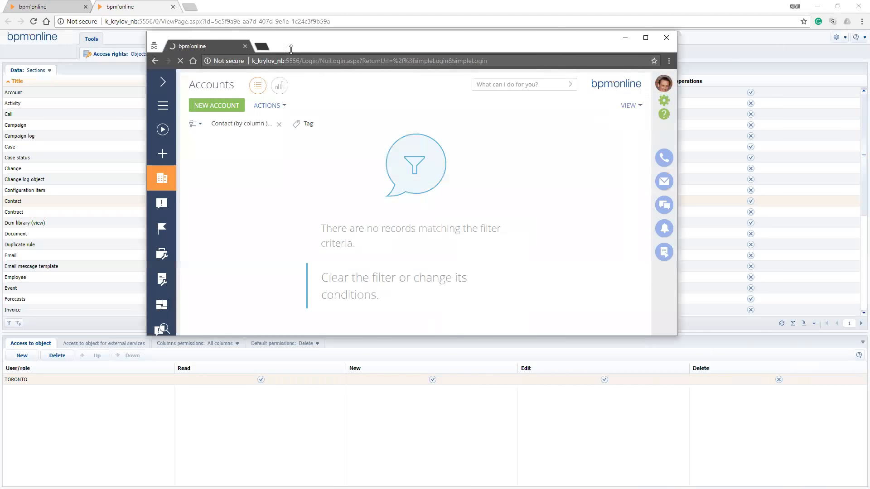
pyautogui.doubleClick(551, 47)
pyautogui.write('•••')
pyautogui.press('Return')
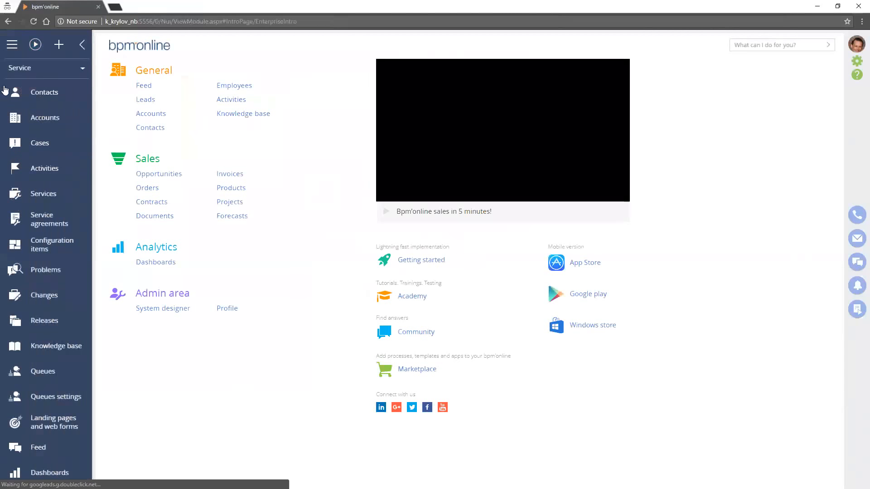
# Open the New Toronto contact in the Service workplace, set its Type to Auditor and save it
pyautogui.click(13, 92)
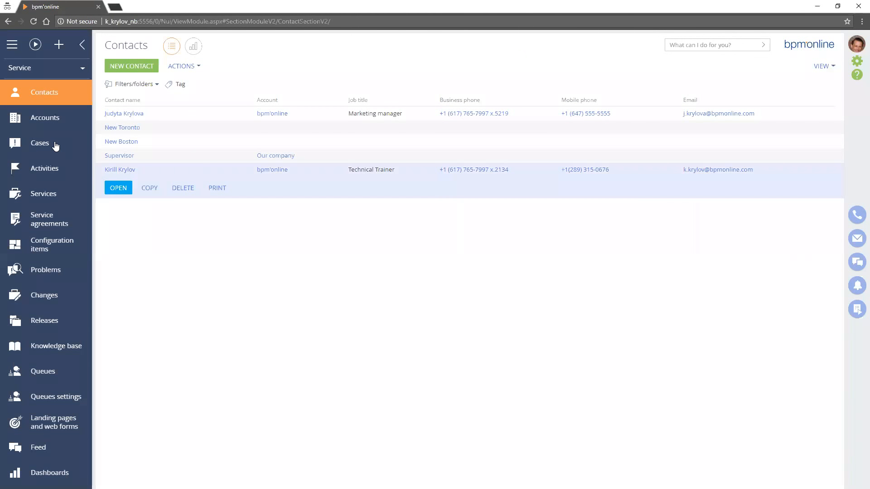
pyautogui.click(122, 128)
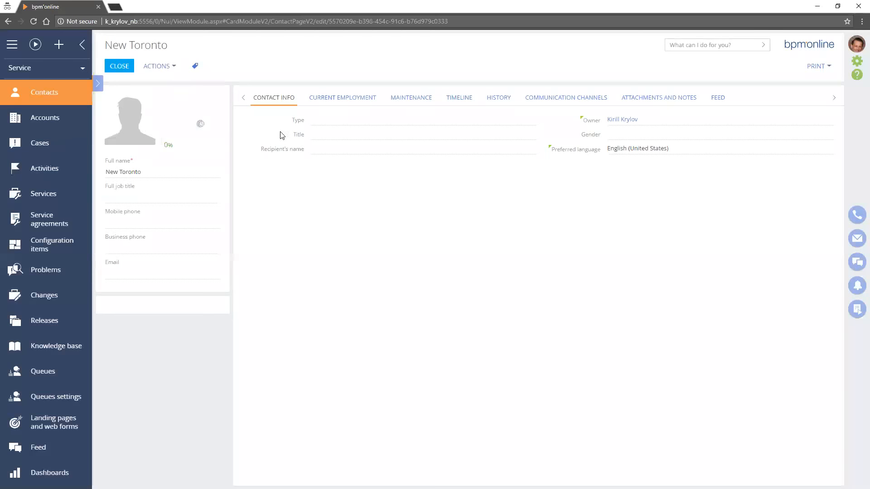
pyautogui.click(281, 135)
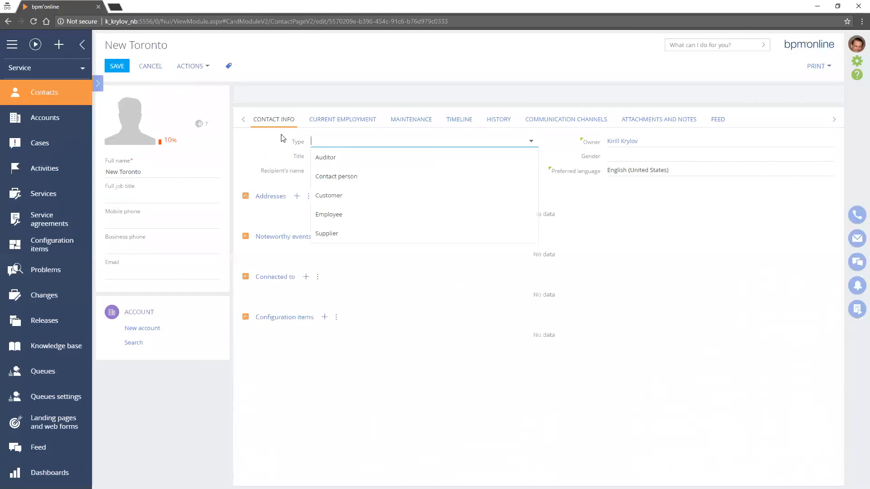
pyautogui.click(323, 157)
pyautogui.click(117, 66)
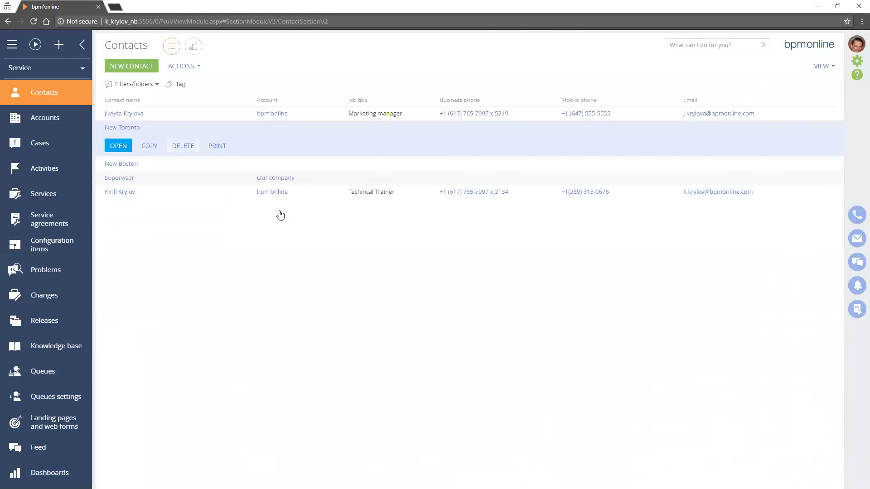
# Try to delete the New Toronto contact from the Contacts list
pyautogui.press('Return')
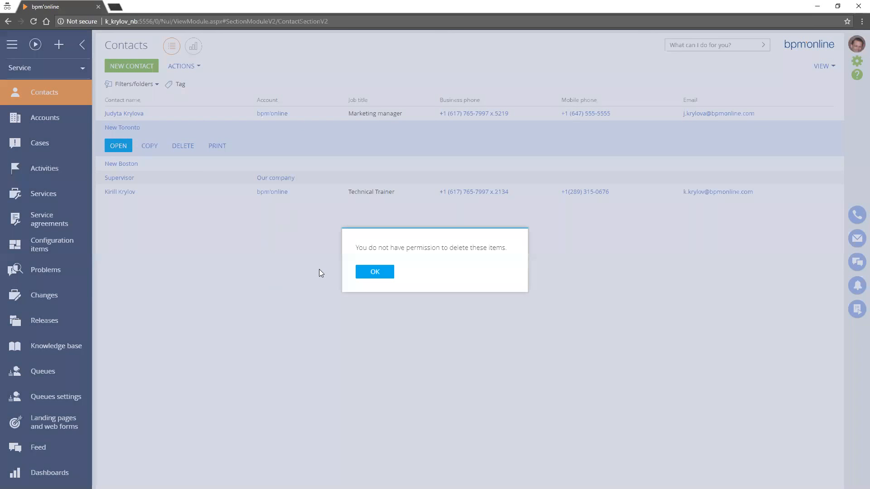
pyautogui.press('Return')
pyautogui.press('Return')
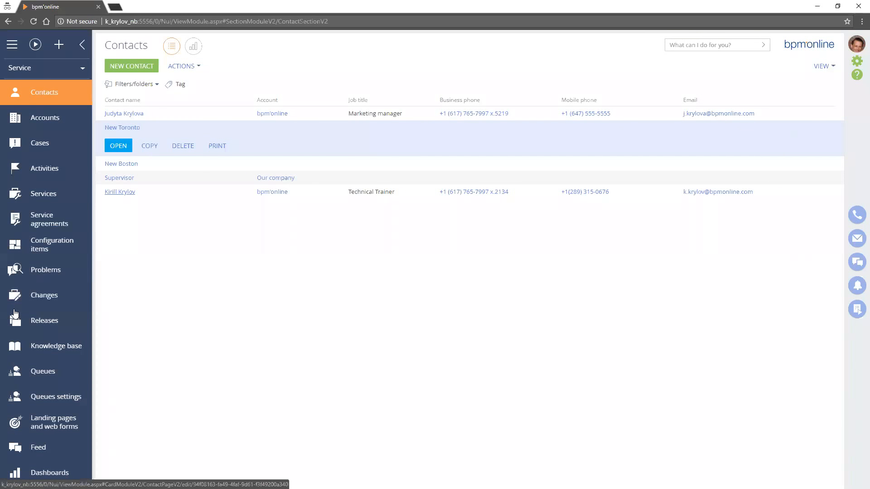
# Switch back to the administrator's object permissions and turn on Managed by columns for the Contact object
pyautogui.moveTo(121, 192)
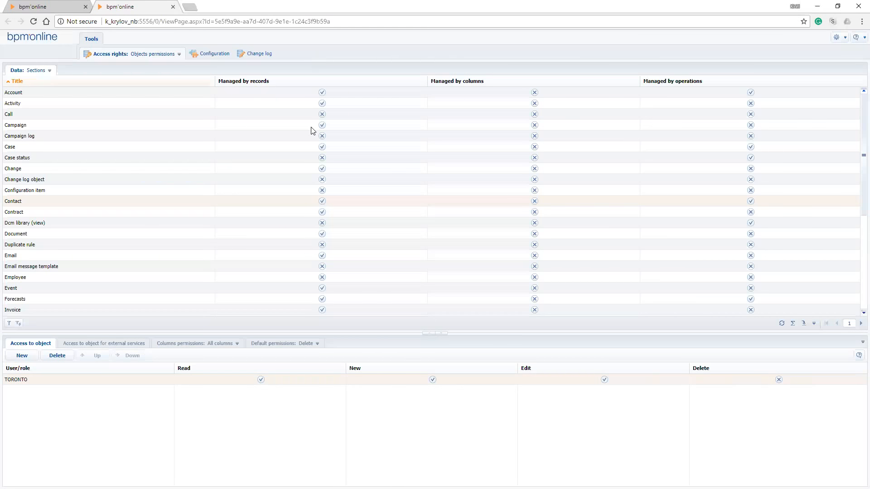
pyautogui.click(315, 201)
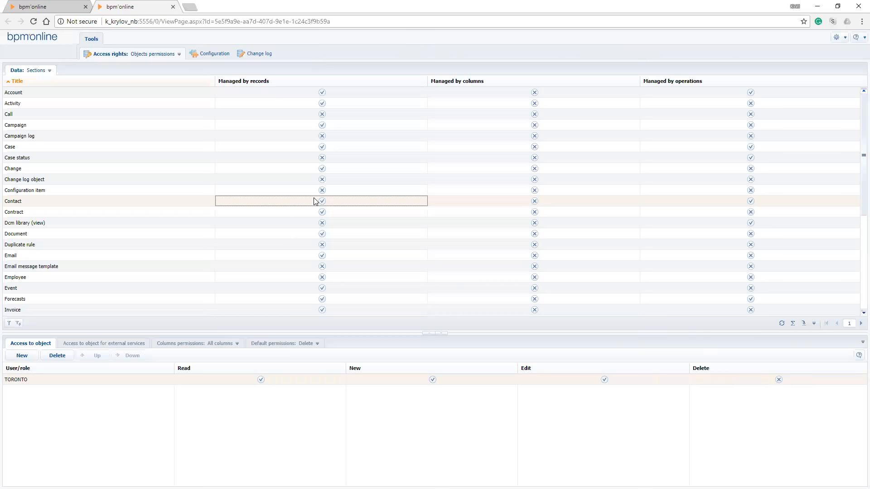
pyautogui.press('Right')
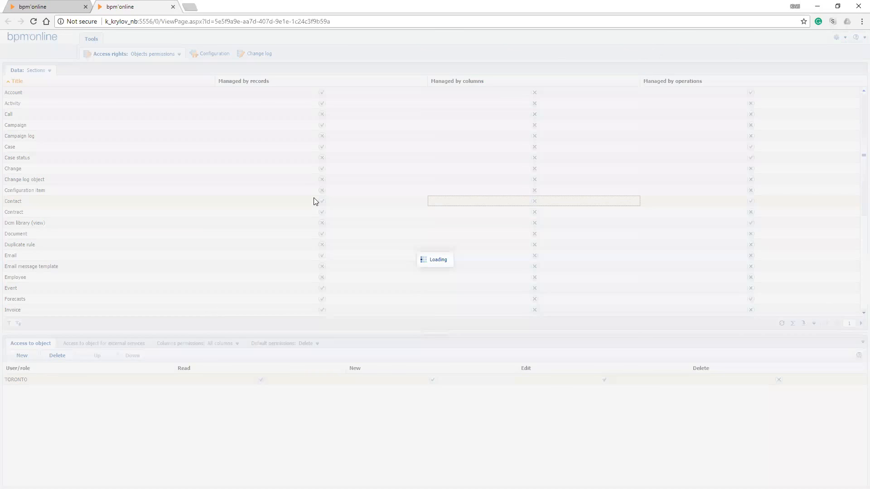
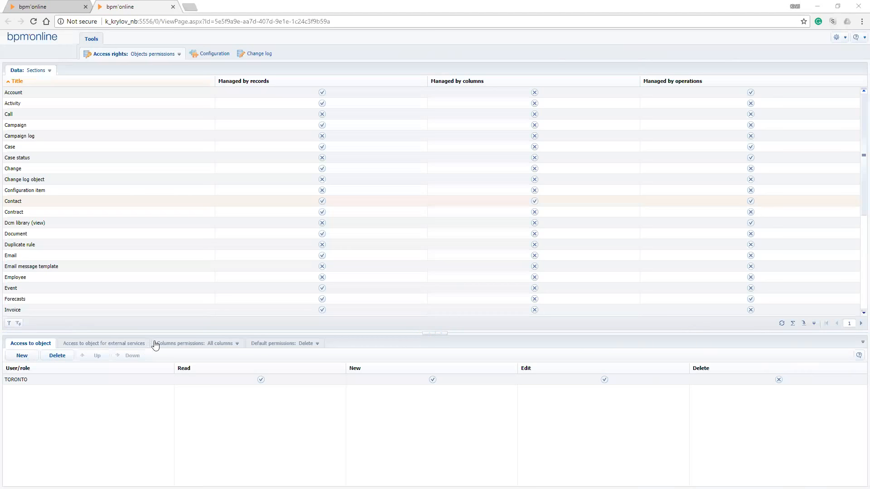
# Open the Contact object's column permissions and select the Gender column
pyautogui.click(172, 348)
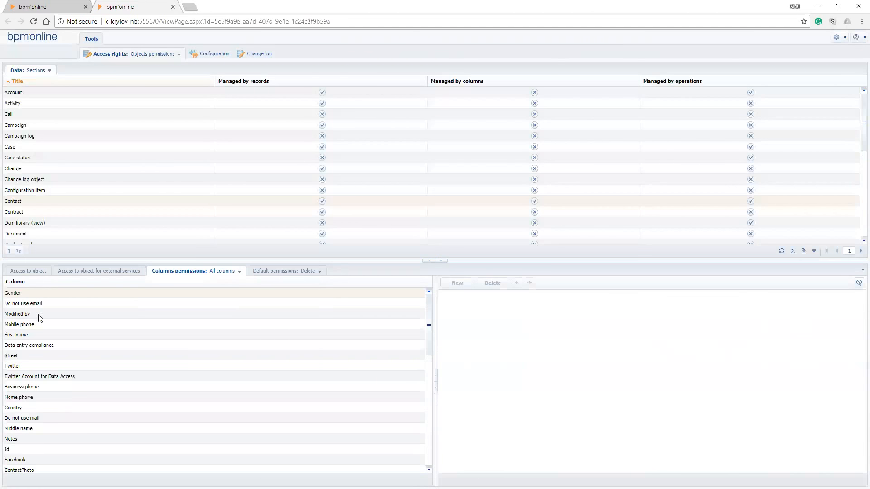
pyautogui.click(27, 297)
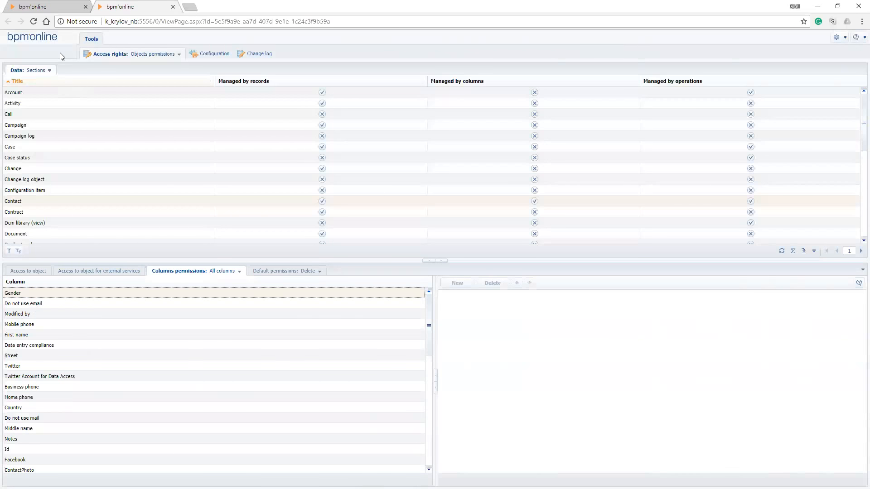
# In the other bpm'online session page, open the New Toronto contact from Contacts and examine its Contact info fields, including Gender
pyautogui.hotkey('ctrl', 'shift', 'Tab')
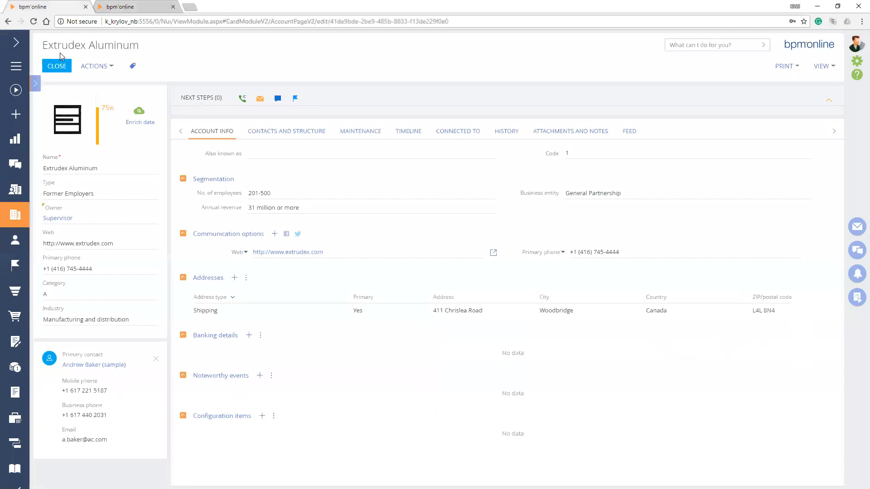
pyautogui.click(63, 67)
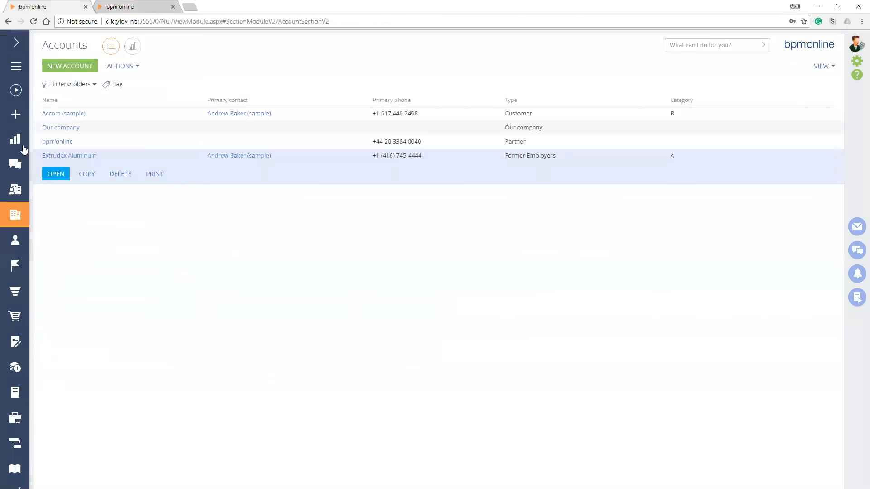
pyautogui.click(16, 42)
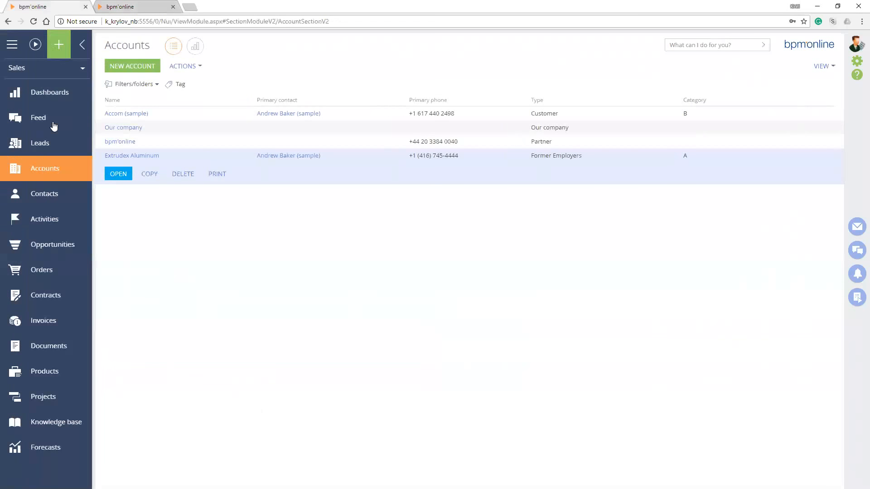
pyautogui.click(50, 201)
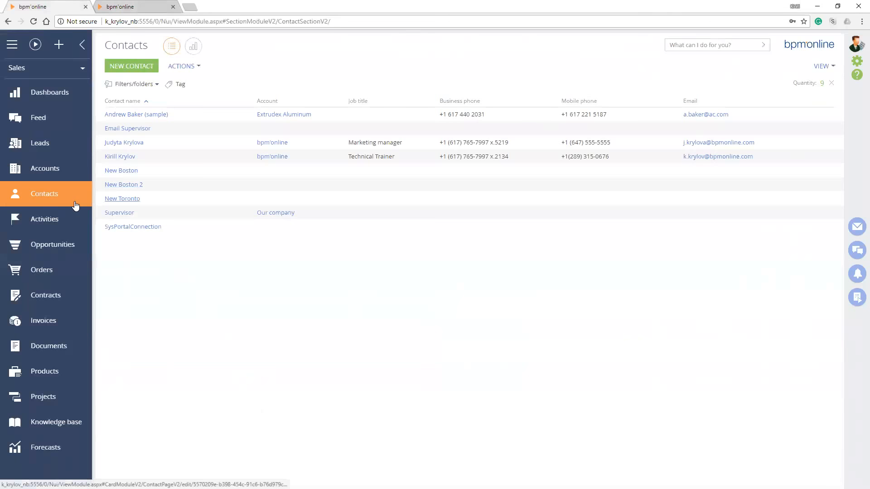
pyautogui.click(122, 199)
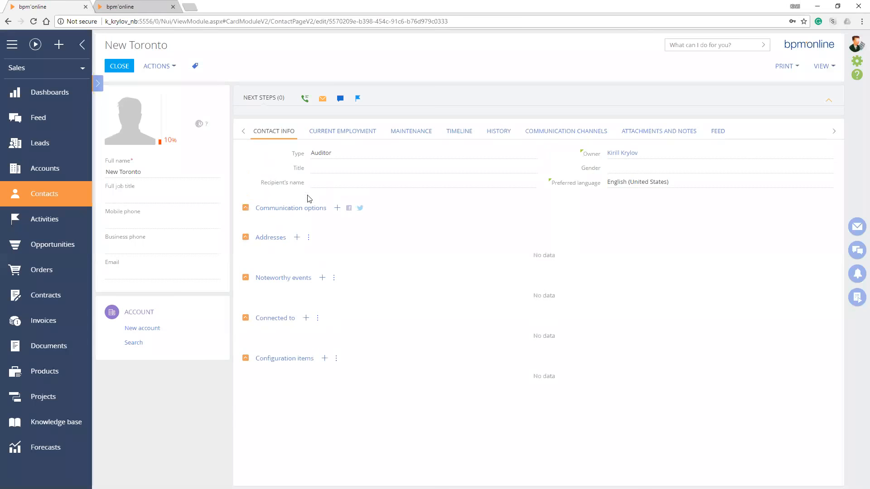
pyautogui.click(318, 168)
pyautogui.click(305, 184)
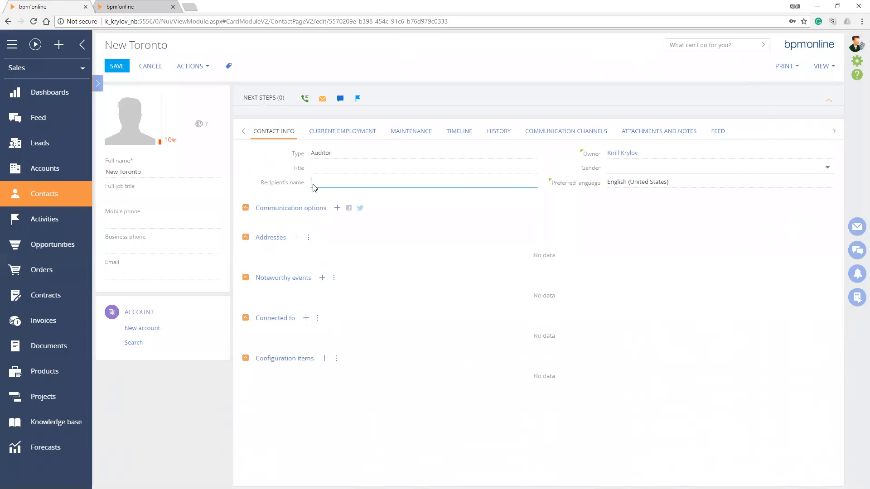
# Return to the object permissions, reload them, filter the objects to Sections and select Contact to load its column permissions
pyautogui.hotkey('ctrl', 'Tab')
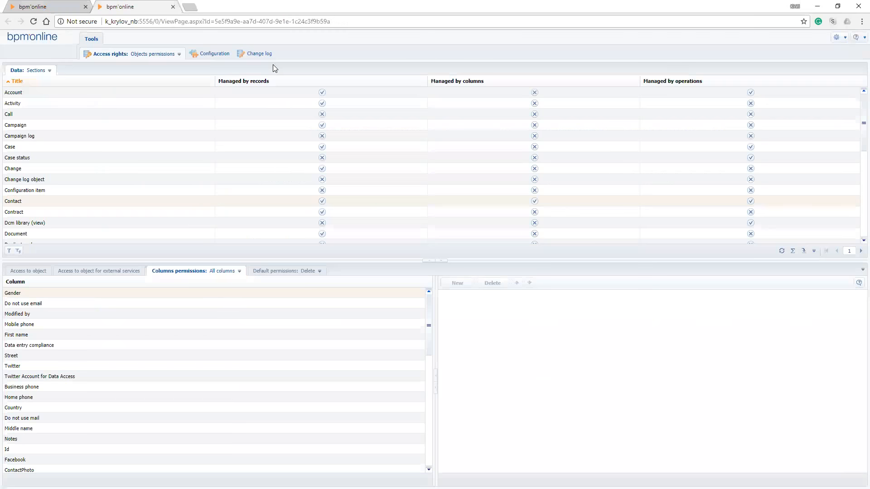
pyautogui.click(22, 294)
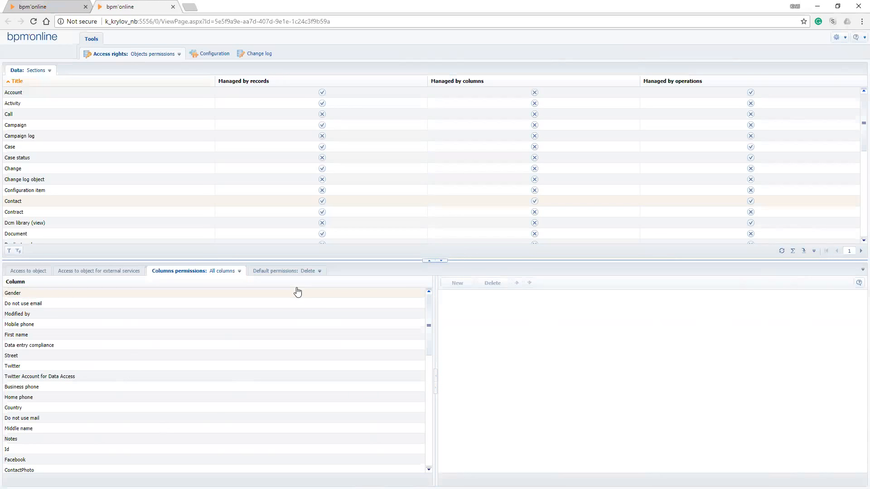
pyautogui.click(19, 202)
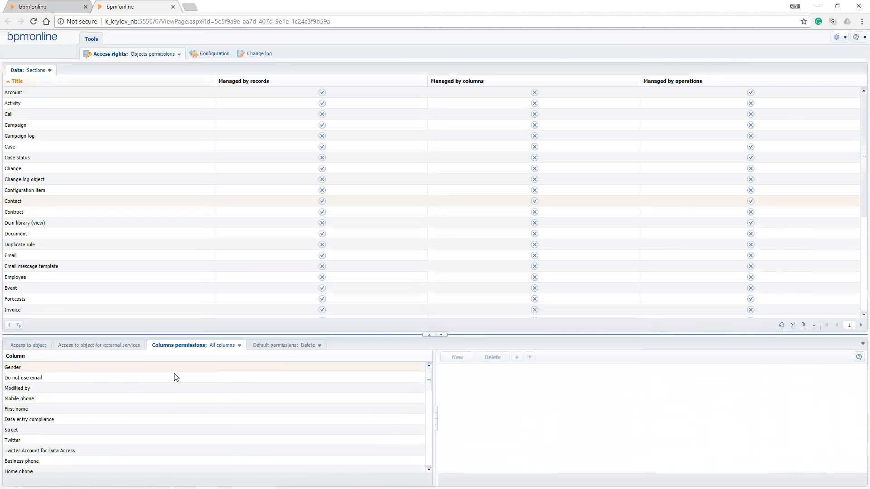
pyautogui.moveTo(215, 335); pyautogui.dragTo(238, 286)
pyautogui.press('F5')
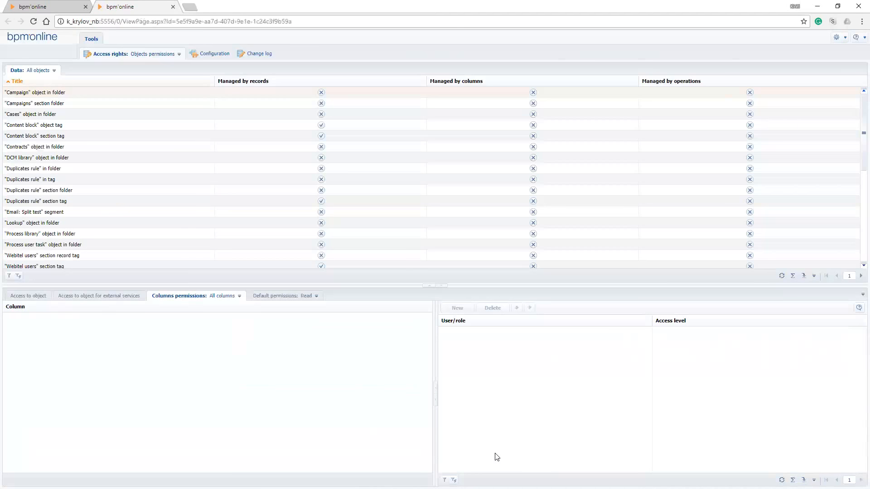
pyautogui.click(54, 71)
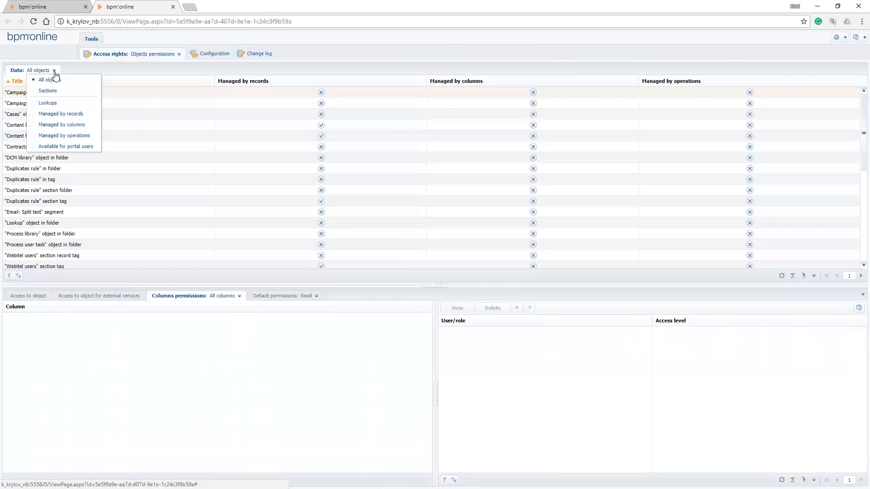
pyautogui.click(53, 89)
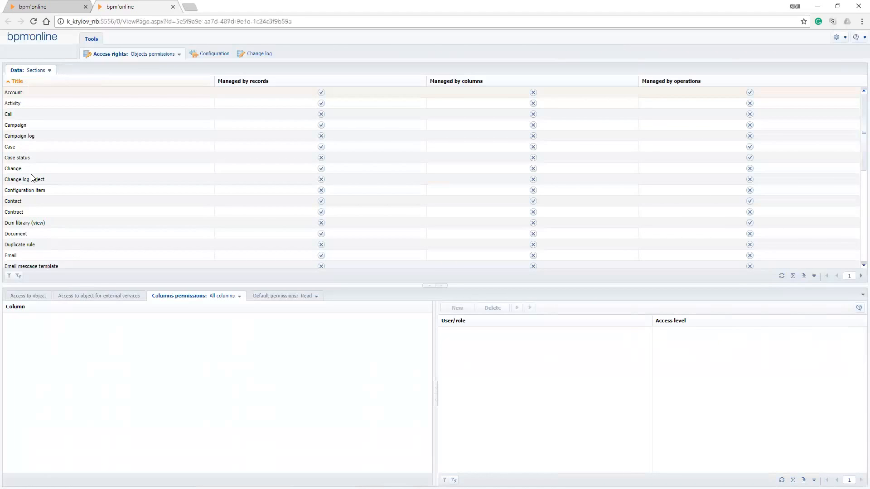
pyautogui.click(29, 202)
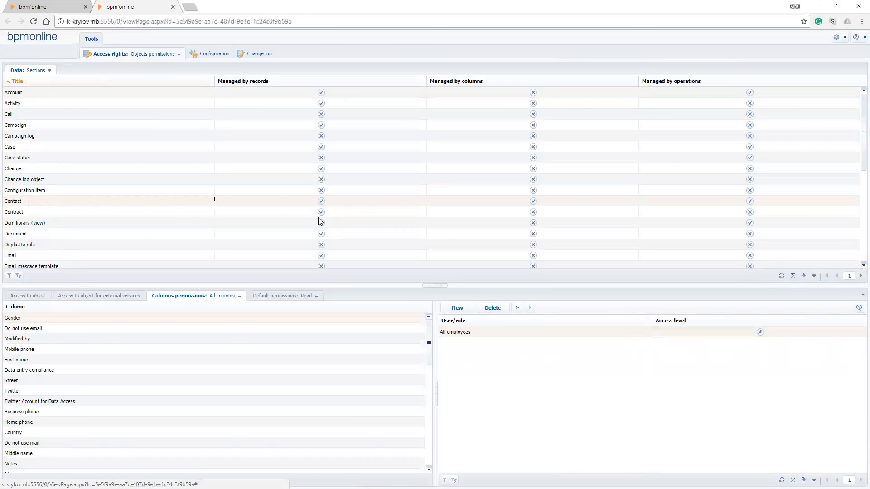
# For the Gender column, delete the existing All employees entry and add All employees again with access denied
pyautogui.click(38, 319)
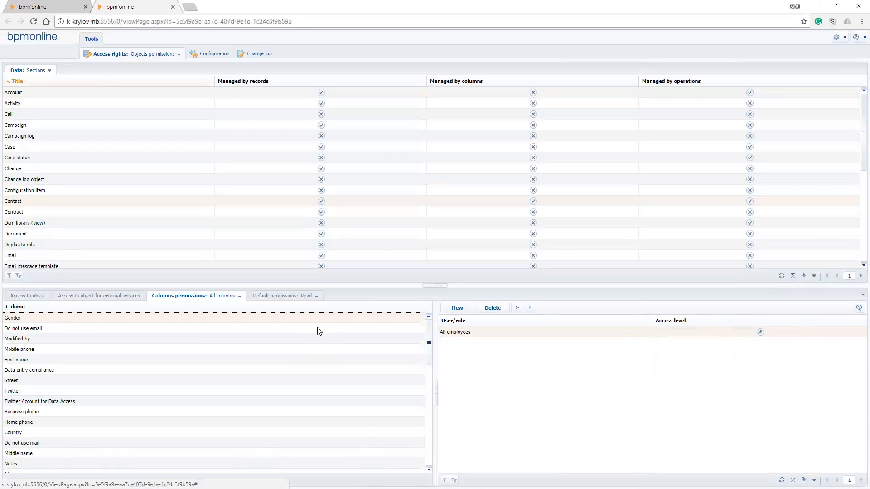
pyautogui.press('Delete')
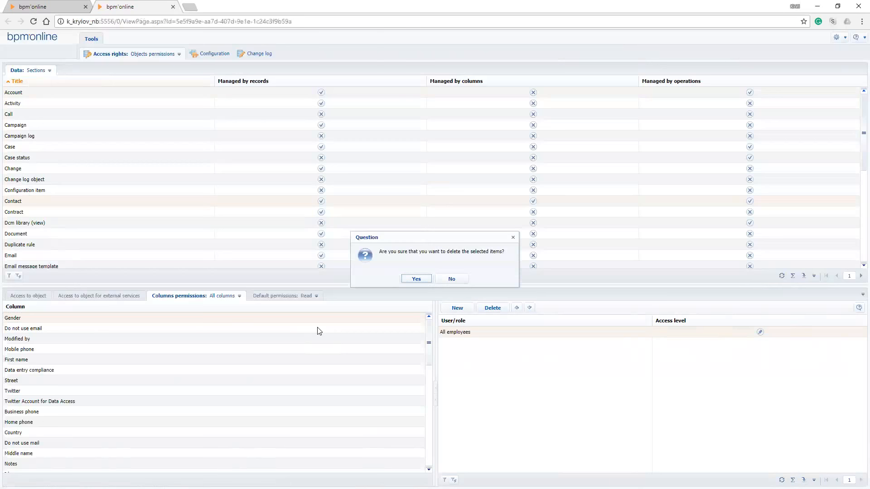
pyautogui.press('Return')
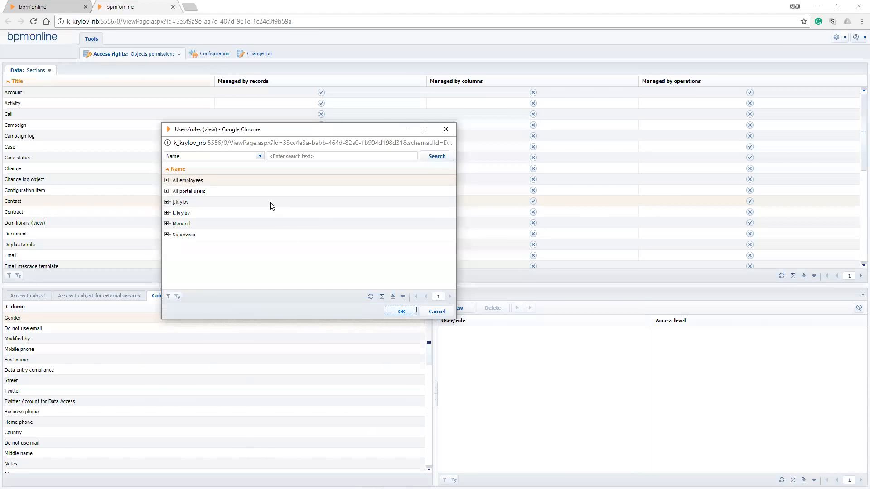
pyautogui.press('Return')
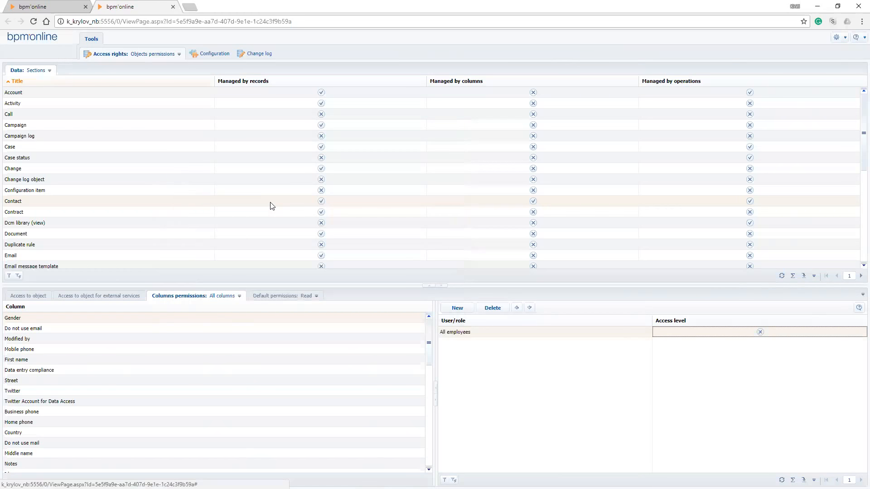
# Add the affected user's account to the Gender column's permissions
pyautogui.press('Return')
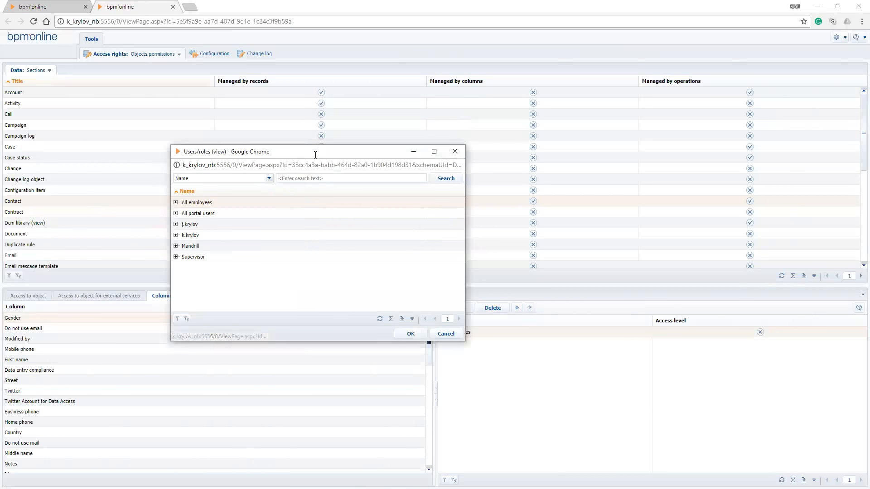
pyautogui.click(302, 235)
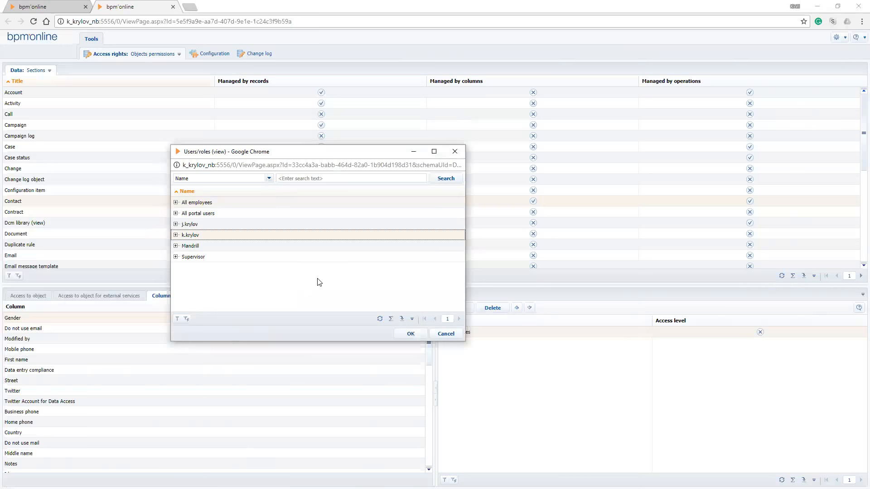
pyautogui.press('Return')
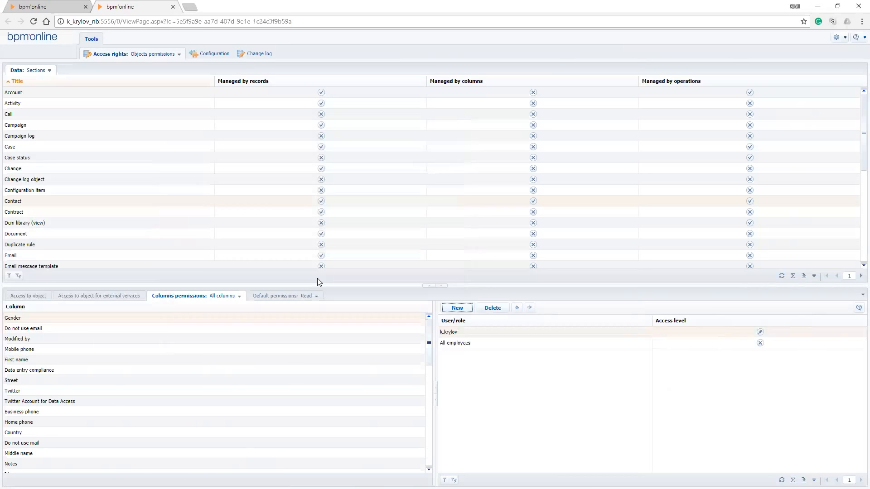
# Add the affected user's same-surname colleague to the Gender permissions, set the affected user's access level to read-only and refresh the entries
pyautogui.press('Return')
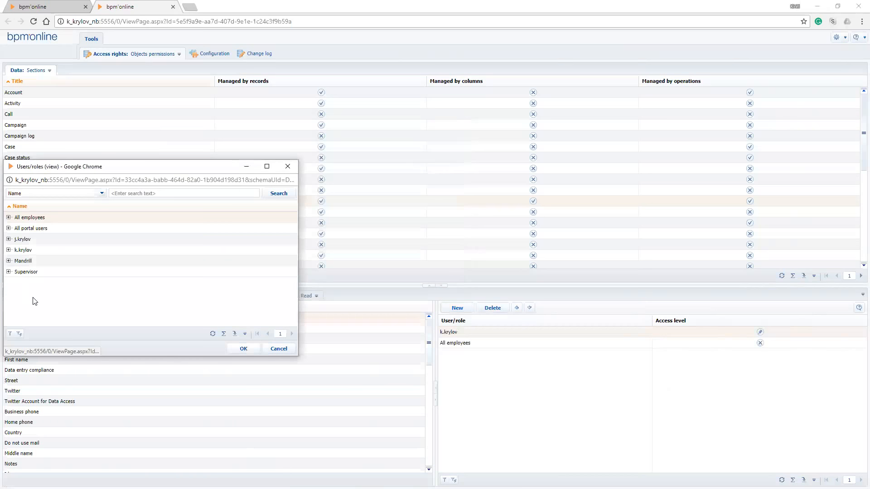
pyautogui.click(25, 241)
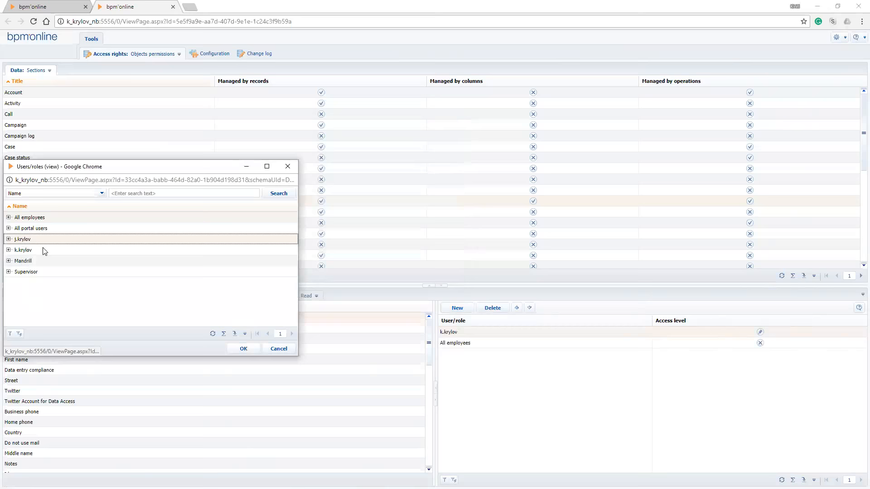
pyautogui.click(244, 349)
pyautogui.click(759, 342)
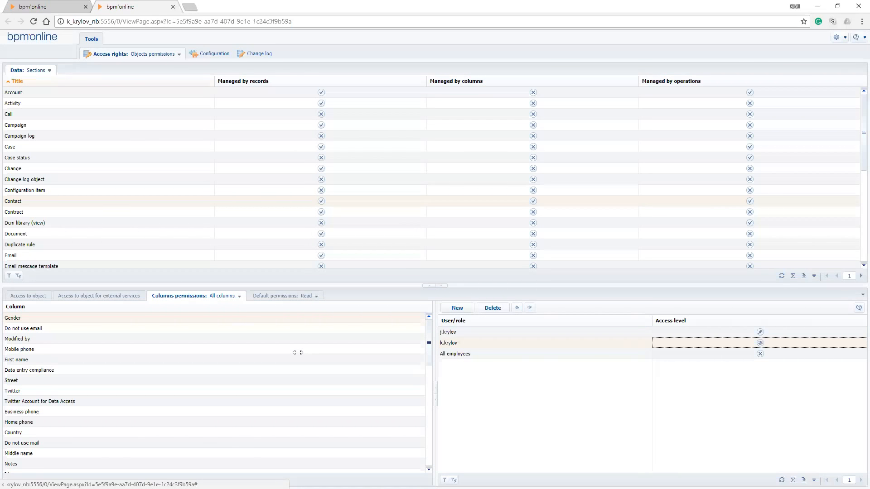
pyautogui.click(781, 479)
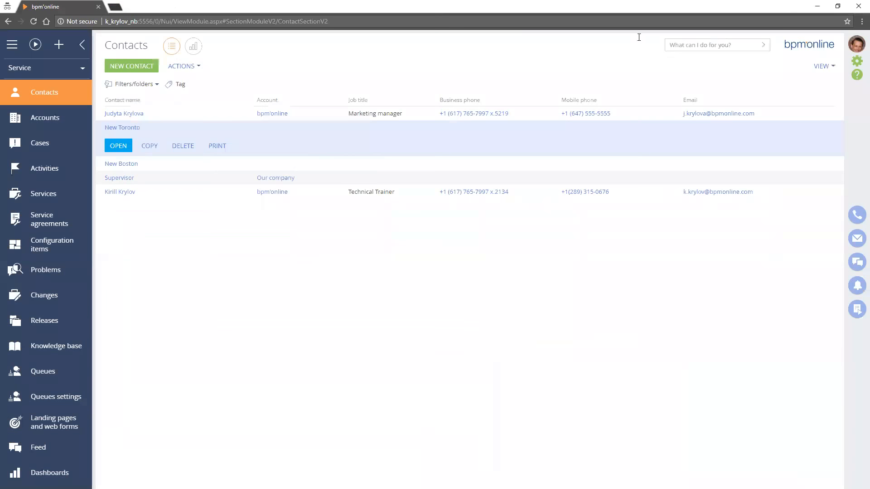
# Switch to the affected user's session, log out and log back in with the account password
pyautogui.click(856, 44)
pyautogui.click(818, 82)
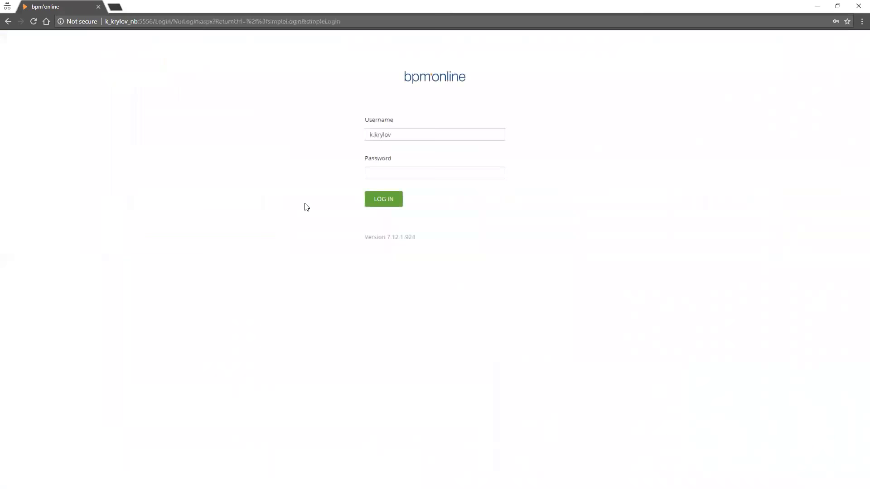
pyautogui.press('Tab')
pyautogui.write('•••')
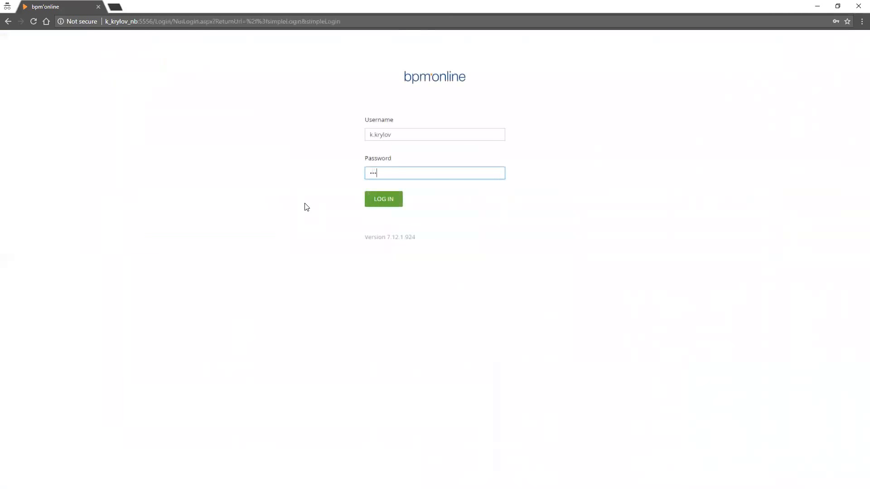
pyautogui.press('Return')
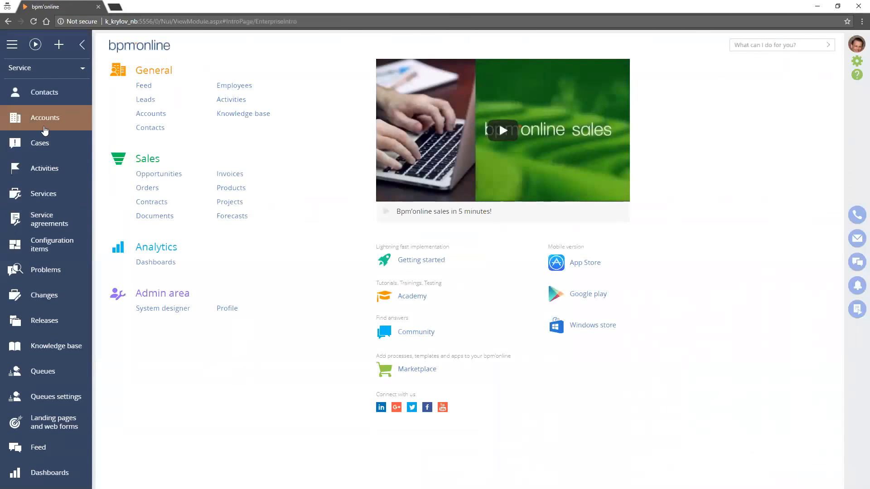
# Open the New Toronto contact's access rights and add a Read access right for the affected user's same-surname colleague
pyautogui.click(51, 100)
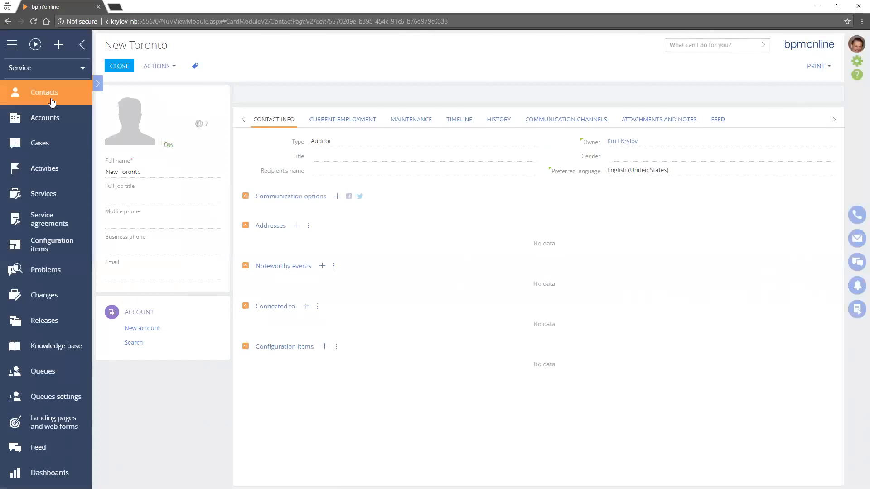
pyautogui.click(159, 66)
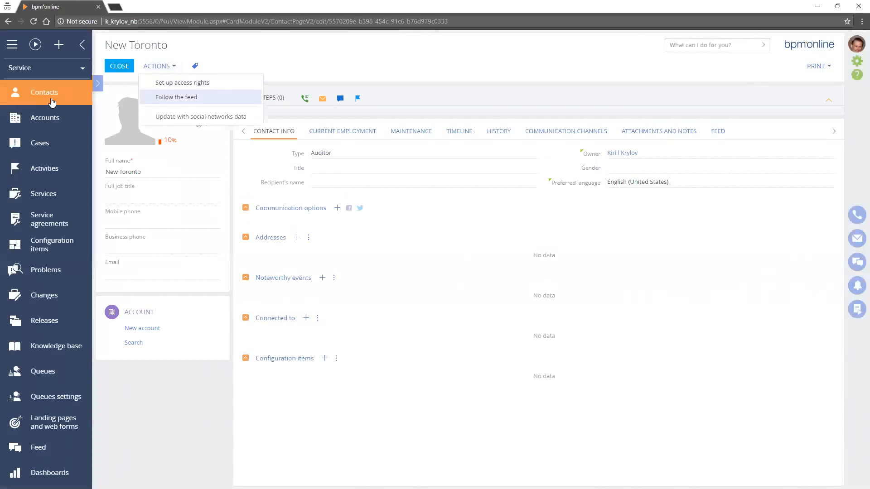
pyautogui.click(182, 82)
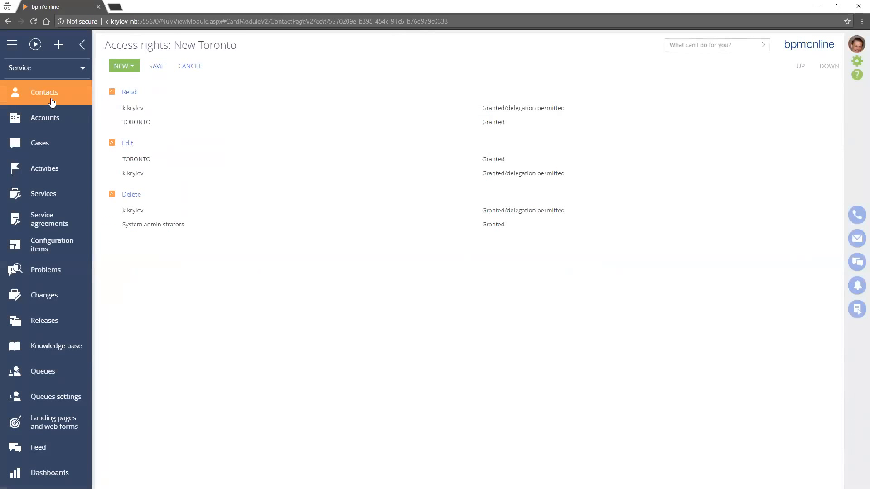
pyautogui.click(124, 66)
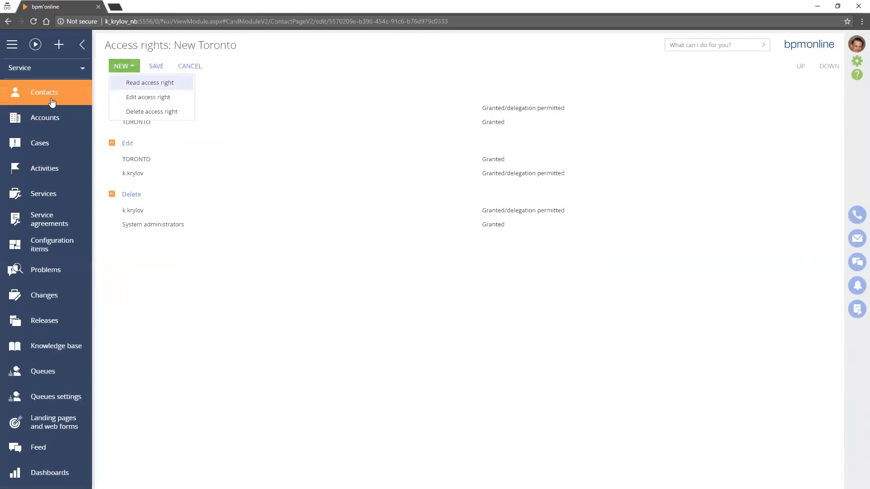
pyautogui.click(150, 82)
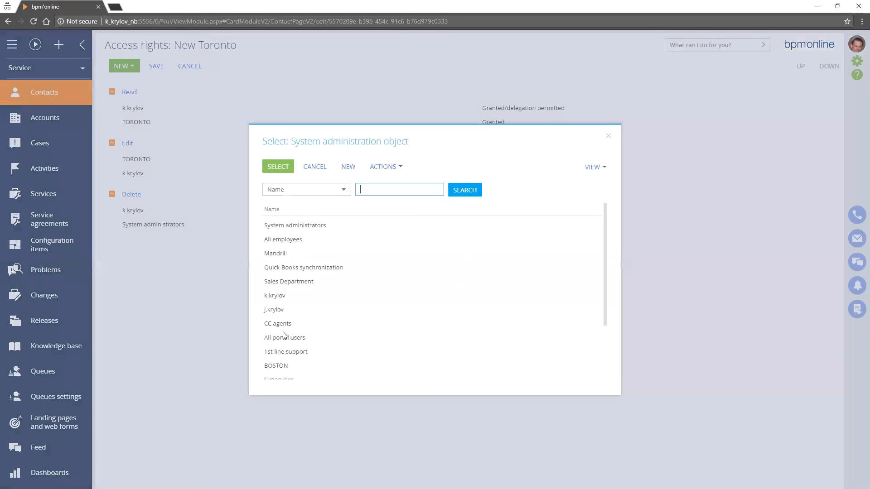
pyautogui.click(274, 310)
pyautogui.click(278, 167)
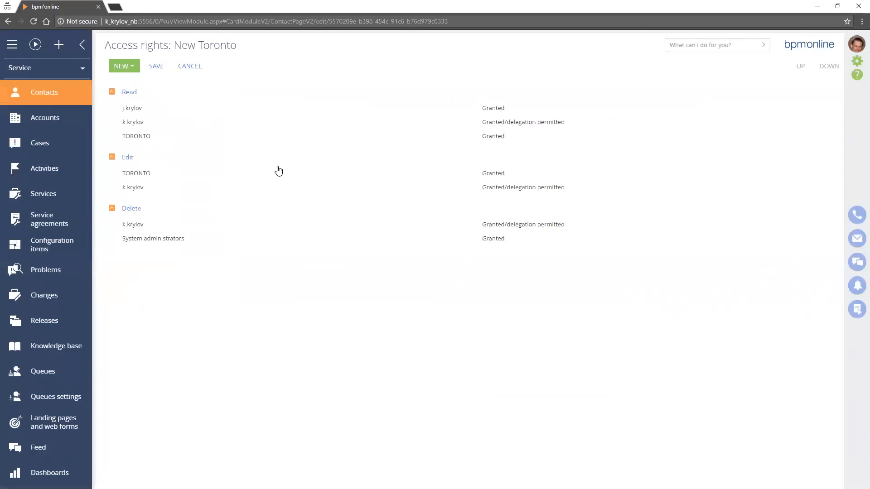
# Add Edit and Delete access rights on the New Toronto contact for the affected user's same-surname colleague and save
pyautogui.click(123, 66)
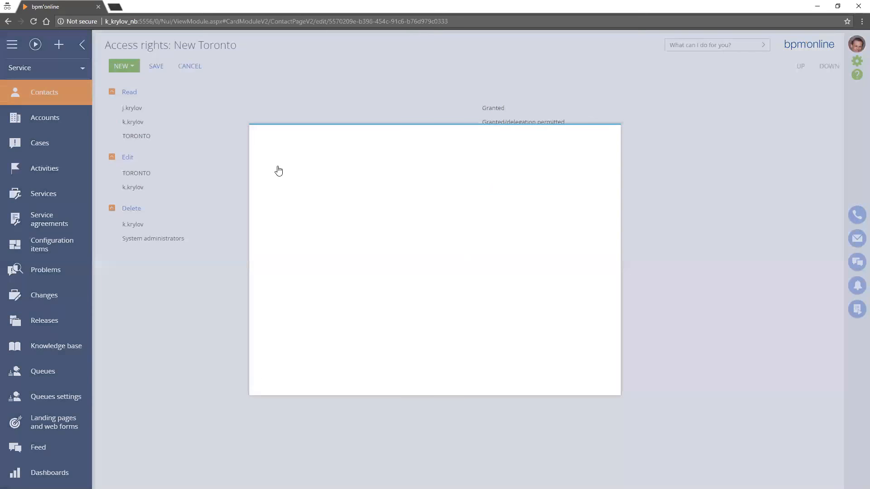
pyautogui.click(150, 96)
pyautogui.click(274, 310)
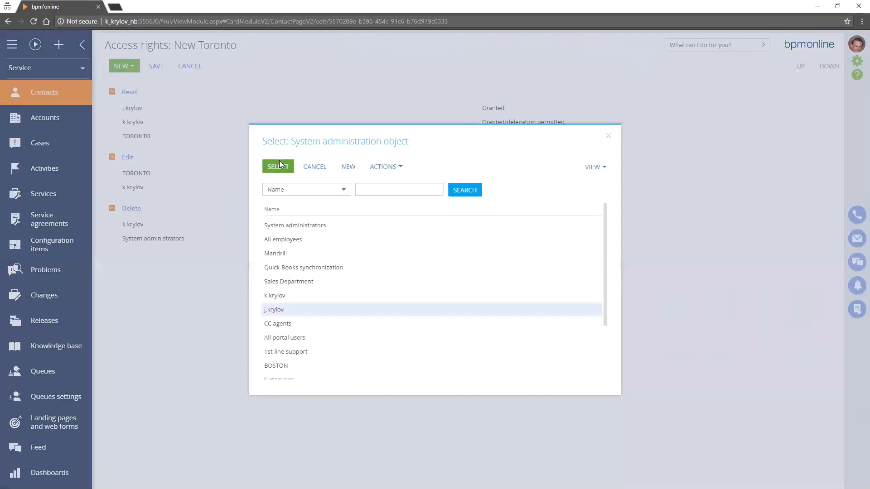
pyautogui.click(279, 165)
pyautogui.click(123, 66)
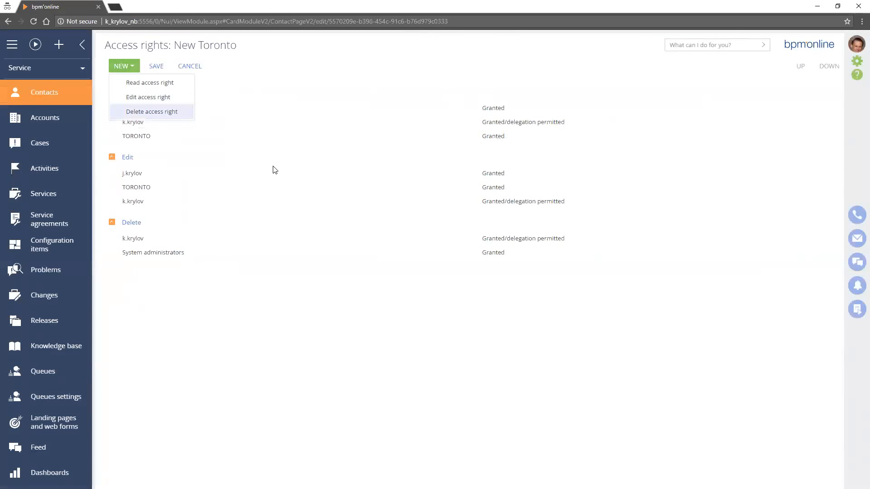
pyautogui.click(150, 111)
pyautogui.click(278, 310)
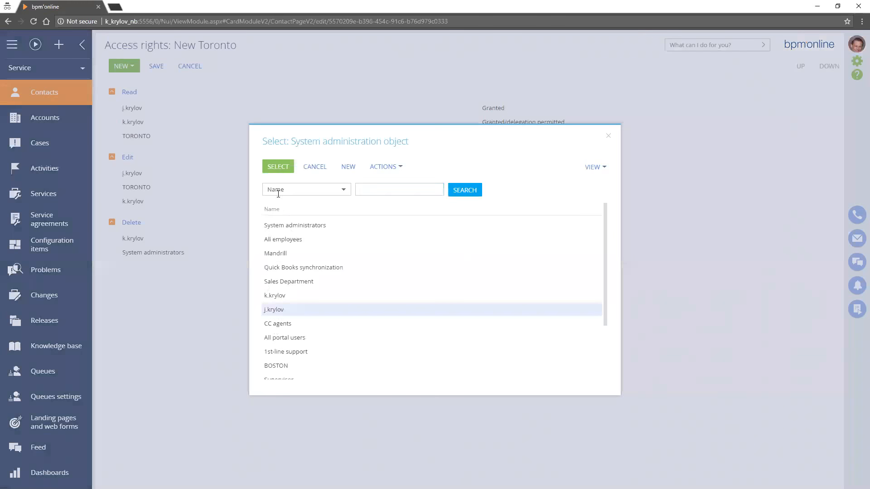
pyautogui.click(276, 166)
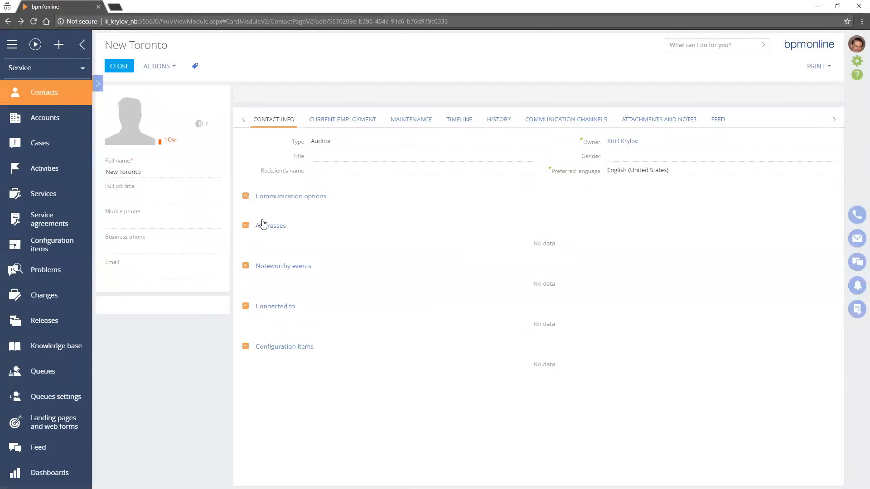
# Try to set the New Toronto contact's Gender to Male and save the record
pyautogui.press('Tab')
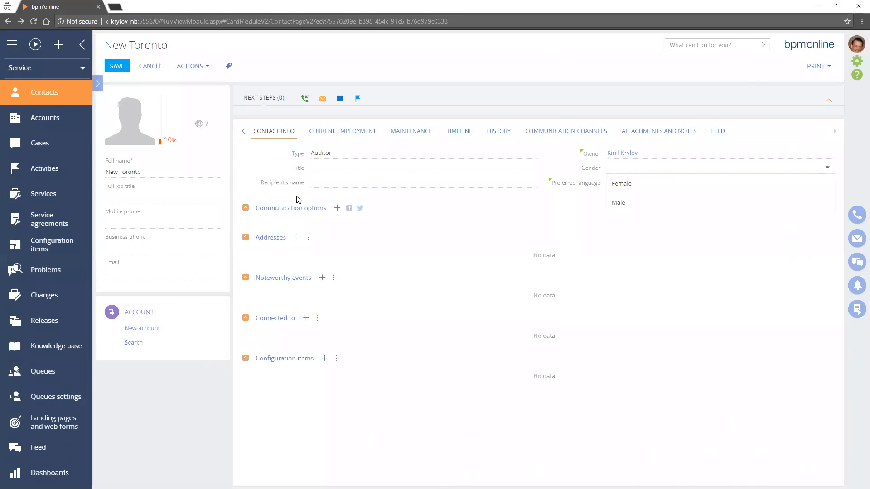
pyautogui.press('Down')
pyautogui.press('Down')
pyautogui.press('Return')
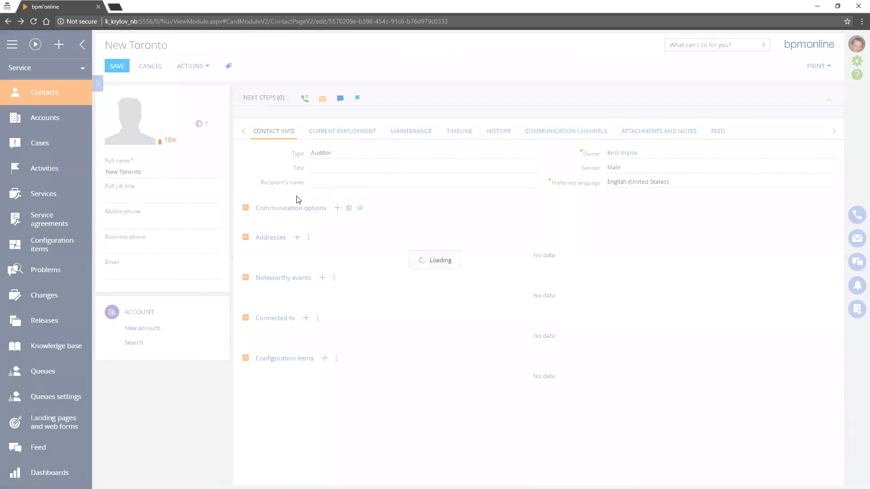
pyautogui.press('Return')
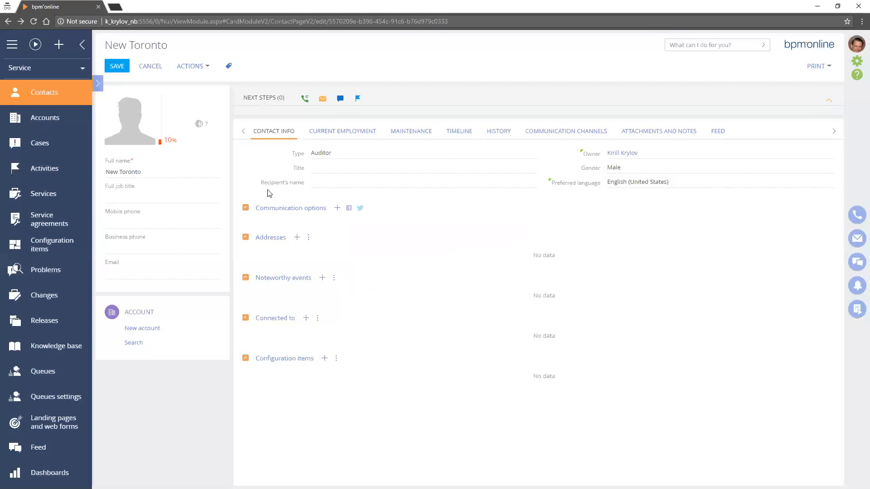
# Switch to the Objects permissions window and check the Contact object's operation permissions under Access to object
pyautogui.press('super+Down')
pyautogui.hotkey('alt', 'Tab')
pyautogui.press('super+Up')
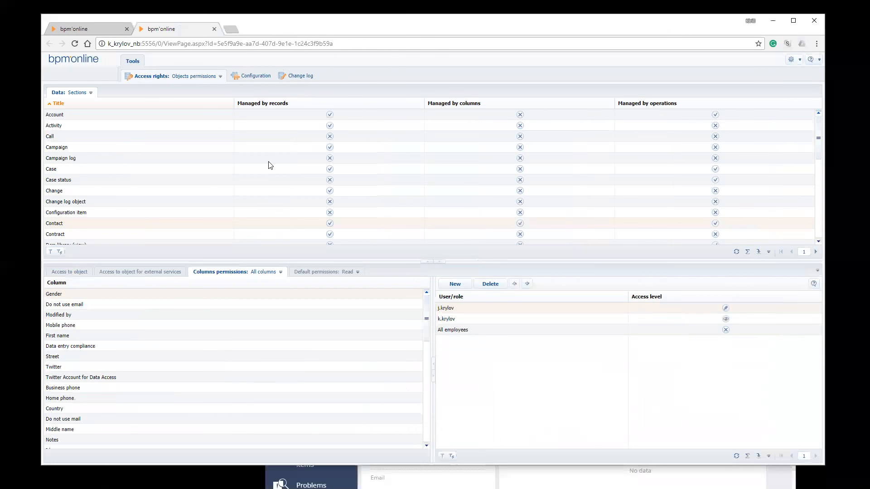
pyautogui.click(69, 272)
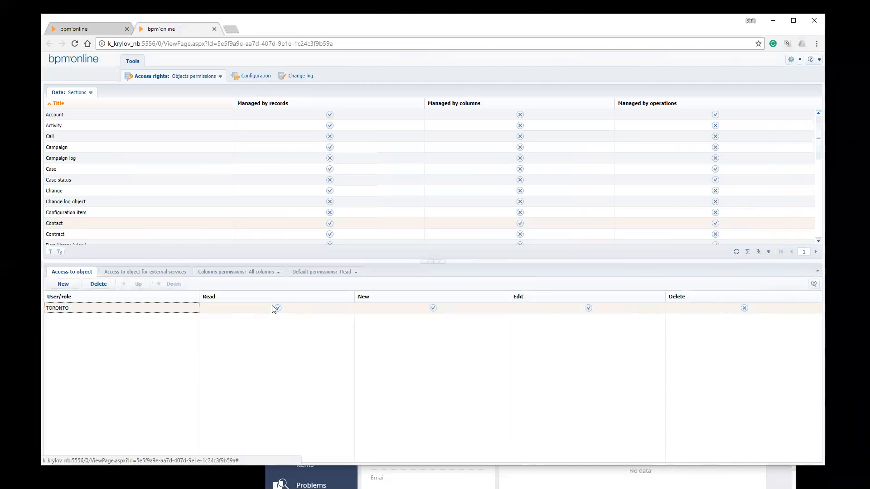
# Return to the affected user's session and retry saving the New Toronto contact with the Gender change
pyautogui.click(405, 469)
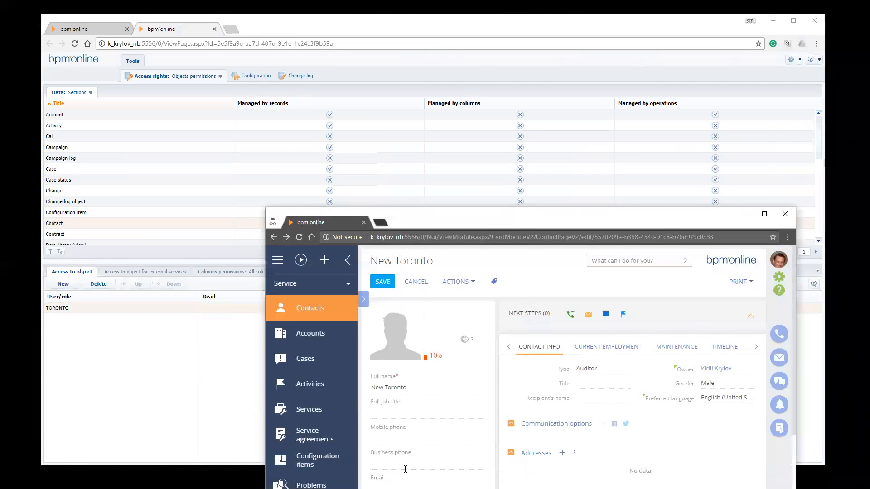
pyautogui.moveTo(543, 214); pyautogui.dragTo(463, 89)
pyautogui.click(301, 157)
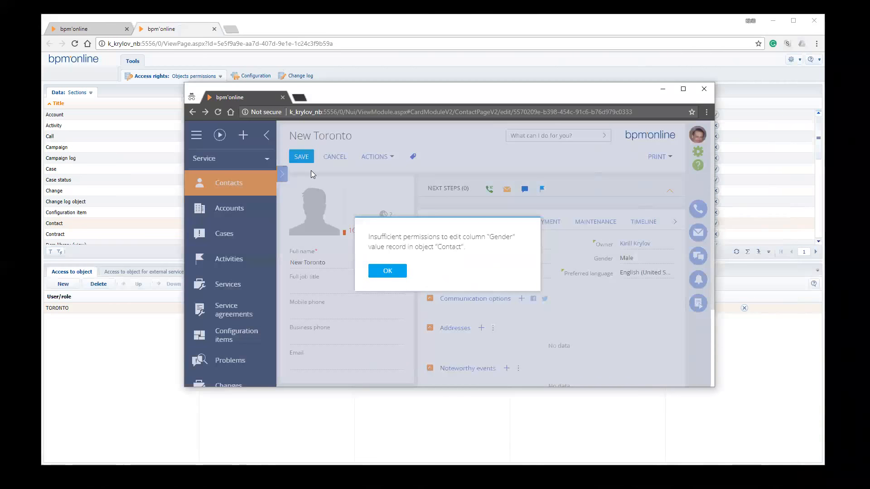
pyautogui.press('Return')
pyautogui.press('super+Up')
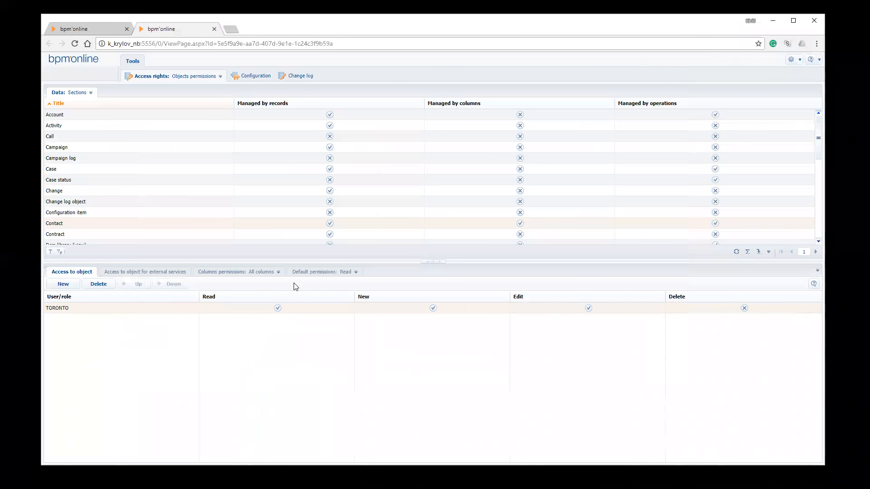
# In the Gender column's permissions, give the affected user edit access and set the same-surname colleague's access level to read-only
pyautogui.click(303, 272)
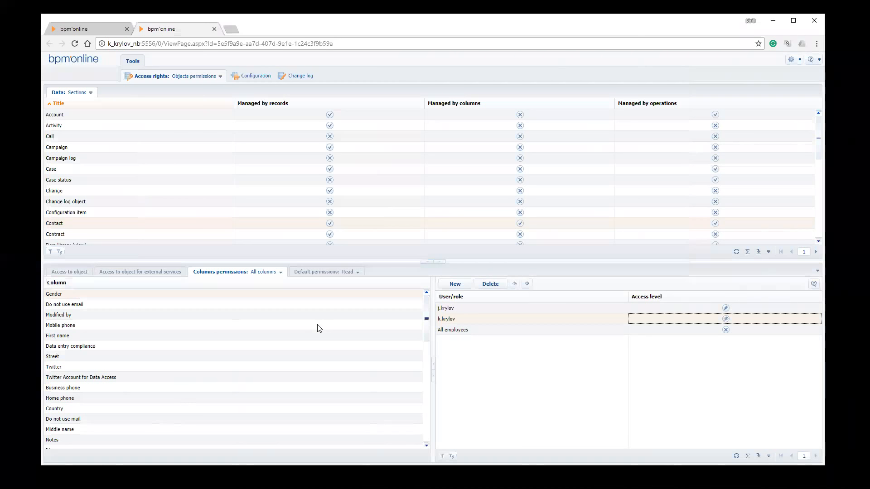
pyautogui.press('Up')
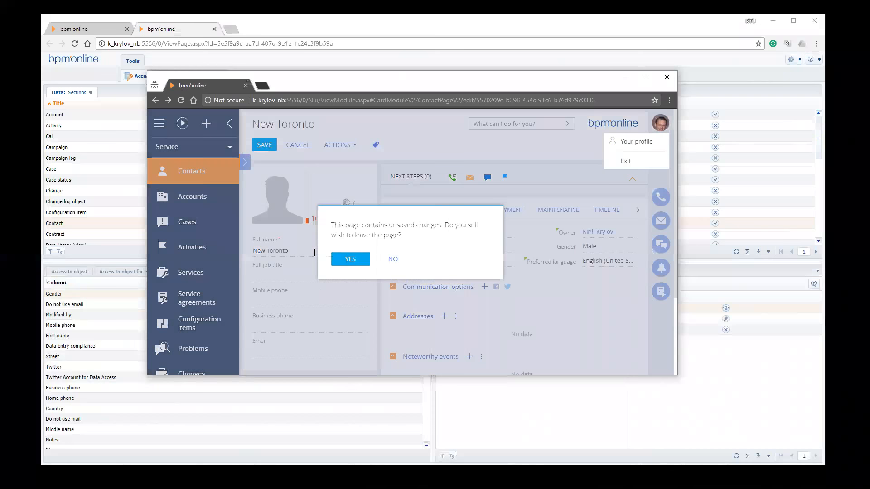
# Log out of the affected user's session, discarding the unsaved changes, and log back in with the account password
pyautogui.press('Return')
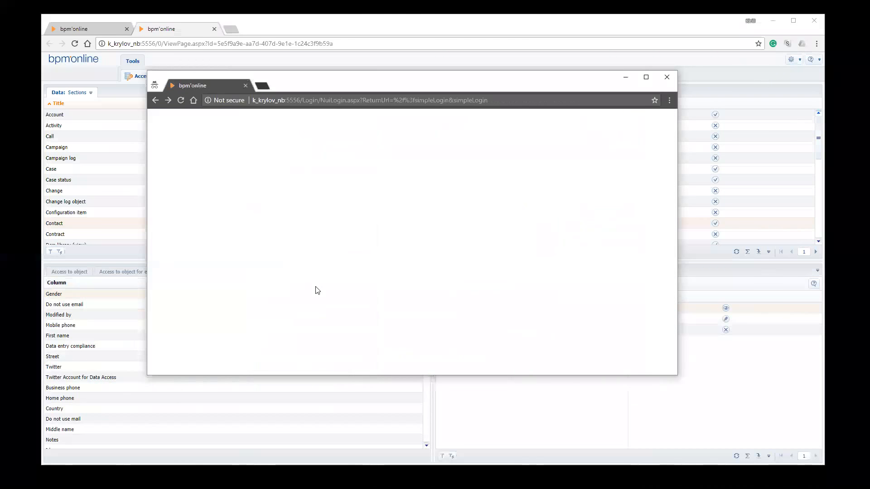
pyautogui.press('Tab')
pyautogui.write('•••')
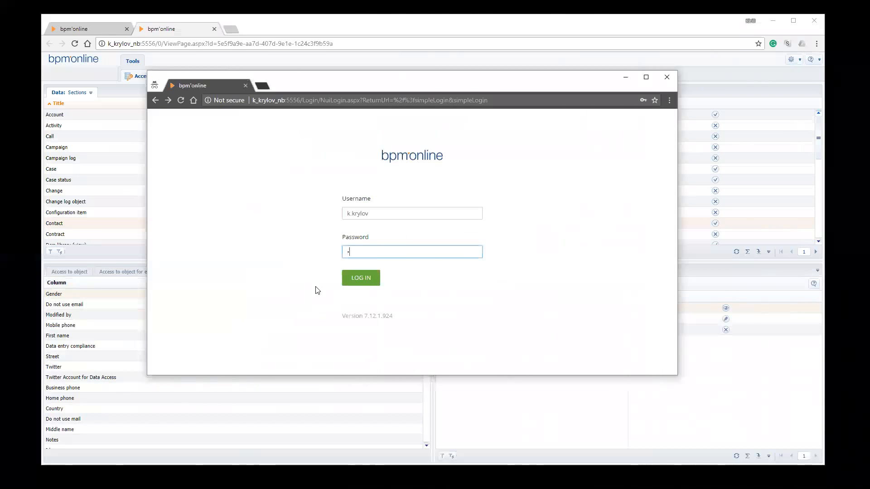
pyautogui.press('Return')
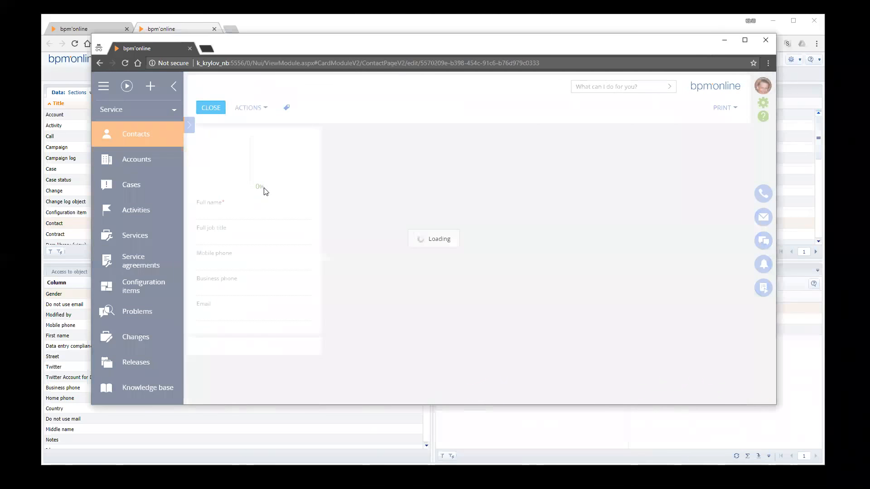
# Set the New Toronto contact's Gender to Male and save the record as the affected user
pyautogui.press('Tab')
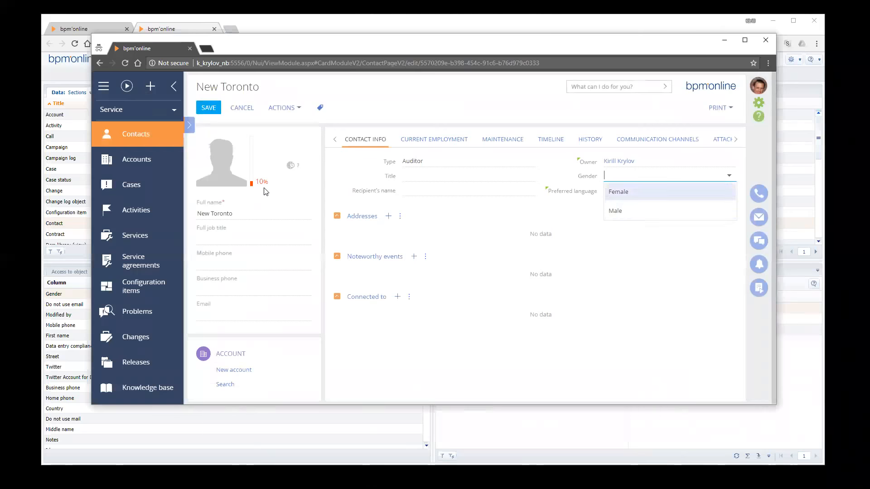
pyautogui.press('Down')
pyautogui.press('Return')
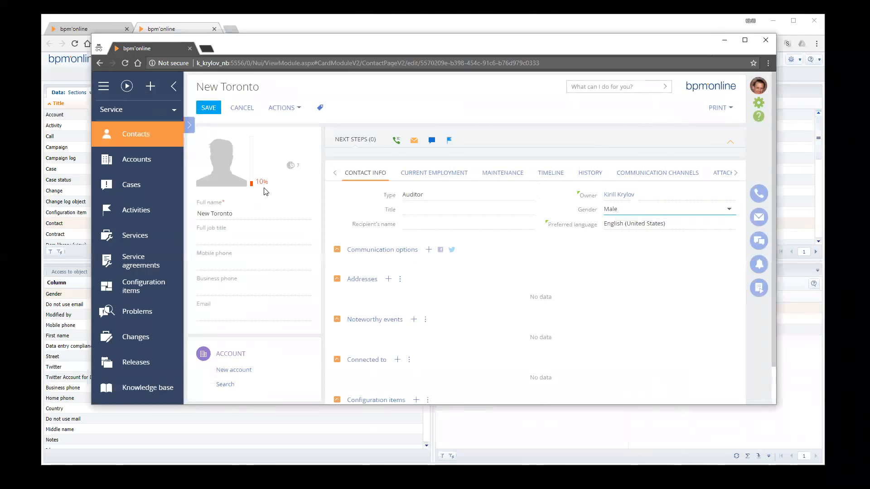
pyautogui.hotkey('ctrl', 's')
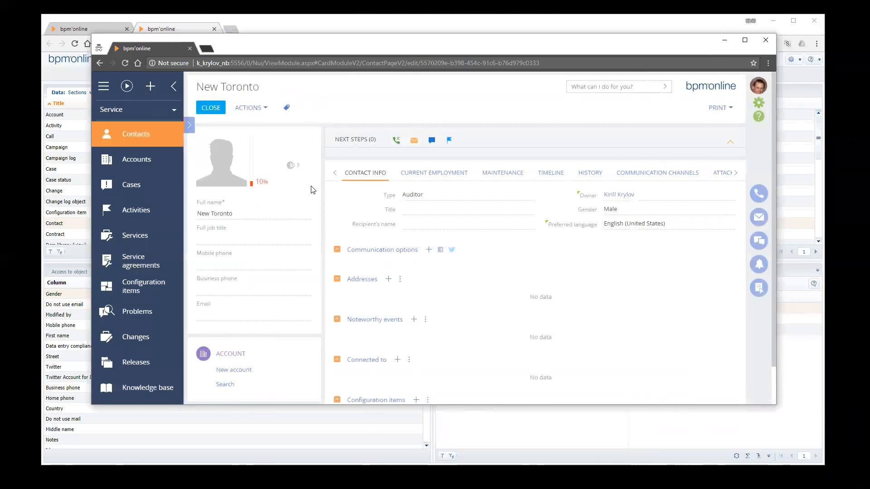
# Close and reopen the New Toronto contact to check the saved Gender value, and return to the contacts list
pyautogui.click(211, 108)
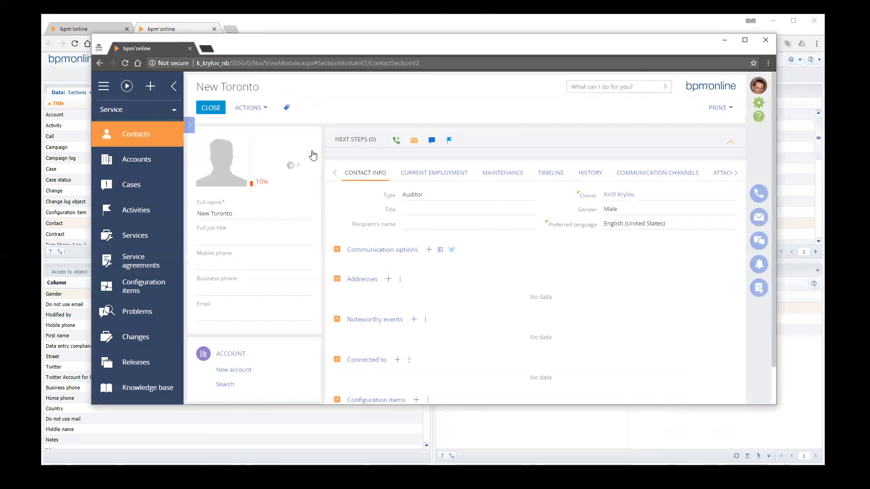
pyautogui.click(214, 170)
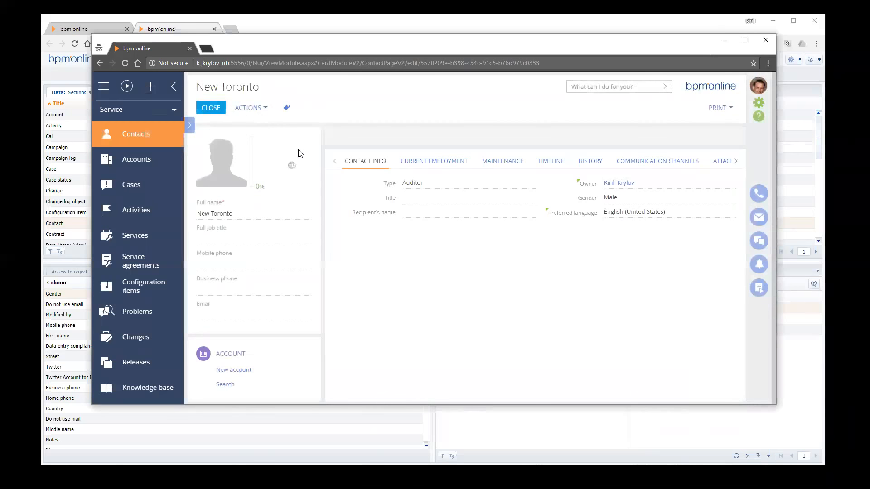
pyautogui.click(211, 108)
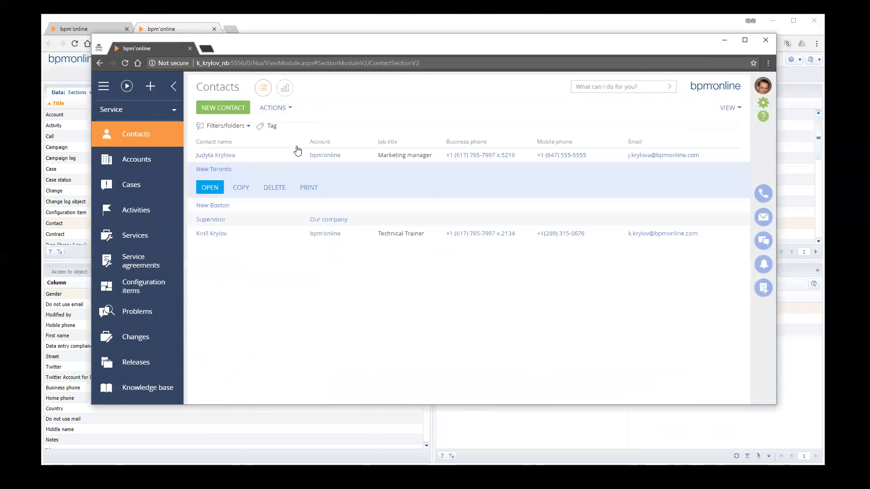
# Log out of the affected user's session and log in with the same-surname colleague's account
pyautogui.click(762, 86)
pyautogui.click(726, 123)
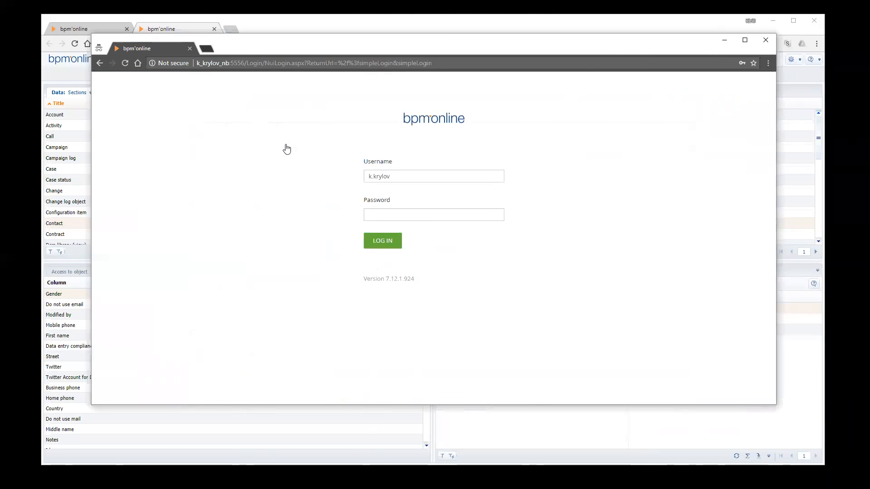
pyautogui.moveTo(392, 176); pyautogui.dragTo(293, 176)
pyautogui.write('j')
pyautogui.press('Down')
pyautogui.press('Return')
pyautogui.press('Return')
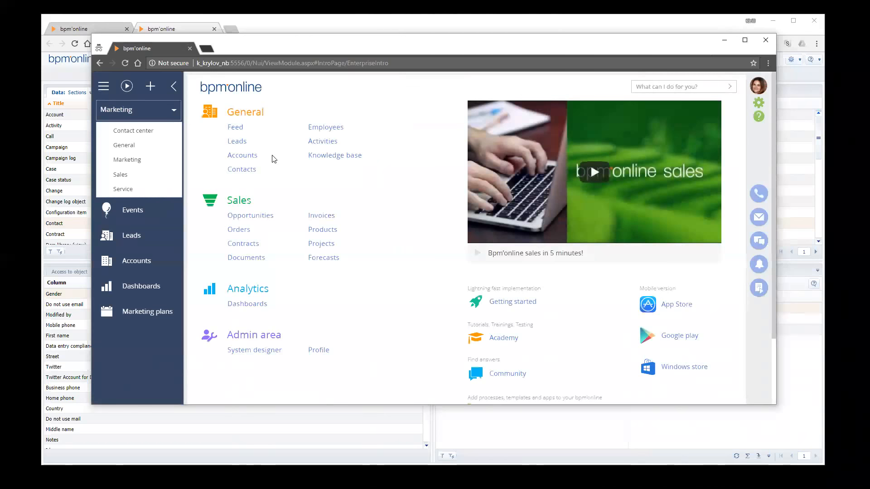
# In the Contact object's operation permissions, add the All employees role and delete the TORONTO role
pyautogui.hotkey('ctrl', 'w')
pyautogui.click(71, 272)
pyautogui.click(55, 308)
pyautogui.click(63, 284)
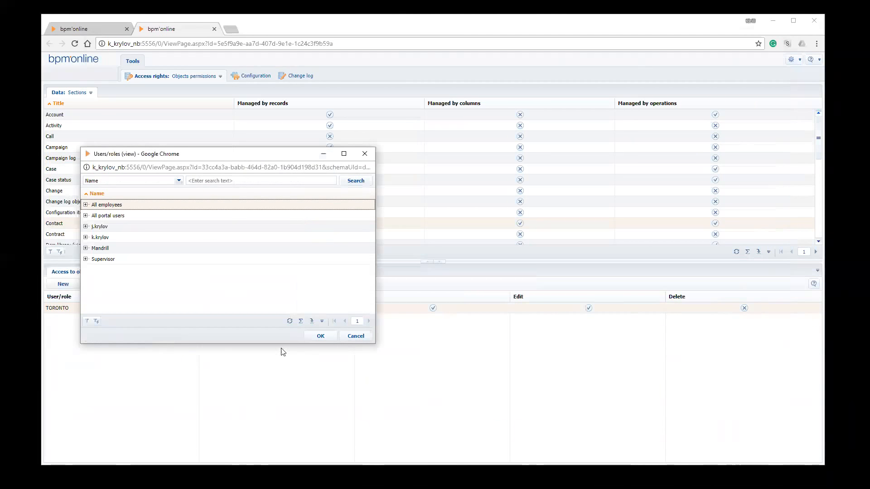
pyautogui.click(321, 336)
pyautogui.click(57, 318)
pyautogui.click(98, 284)
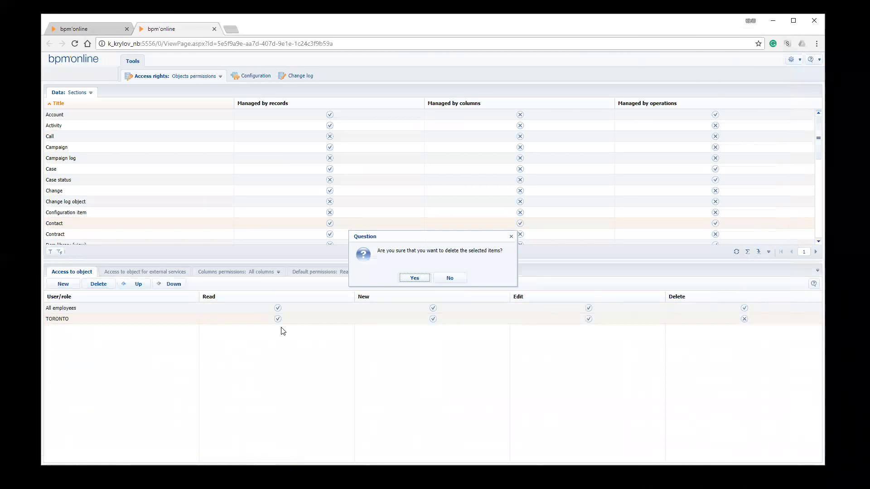
pyautogui.press('Return')
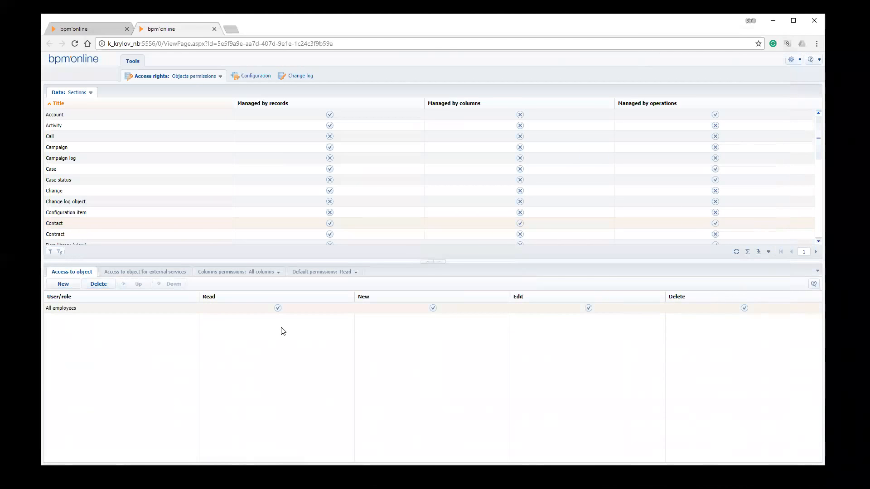
# Switch to the colleague's session, log out, log back in with the account password and go to the Contacts section
pyautogui.hotkey('alt', 'Tab')
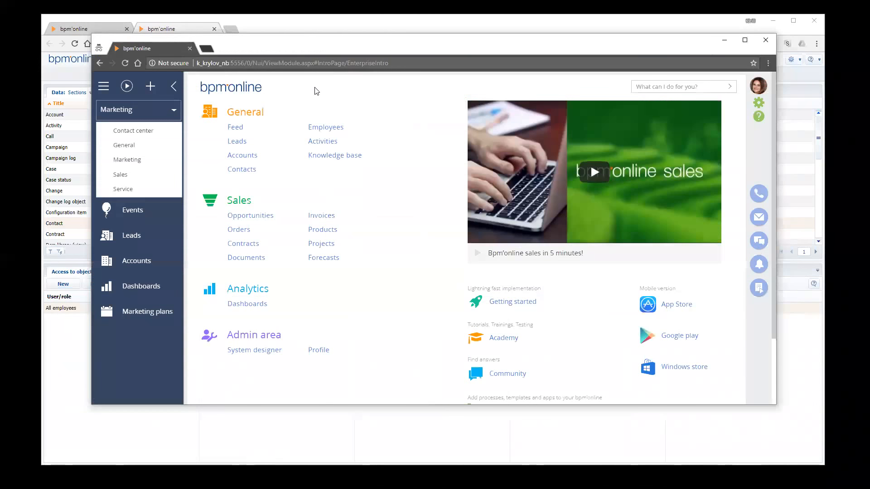
pyautogui.click(167, 376)
pyautogui.click(758, 86)
pyautogui.click(725, 124)
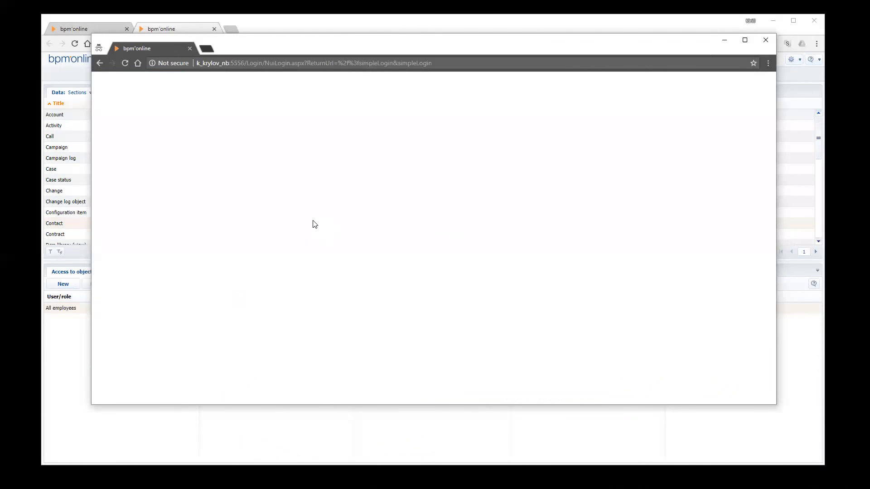
pyautogui.write('***')
pyautogui.press('Return')
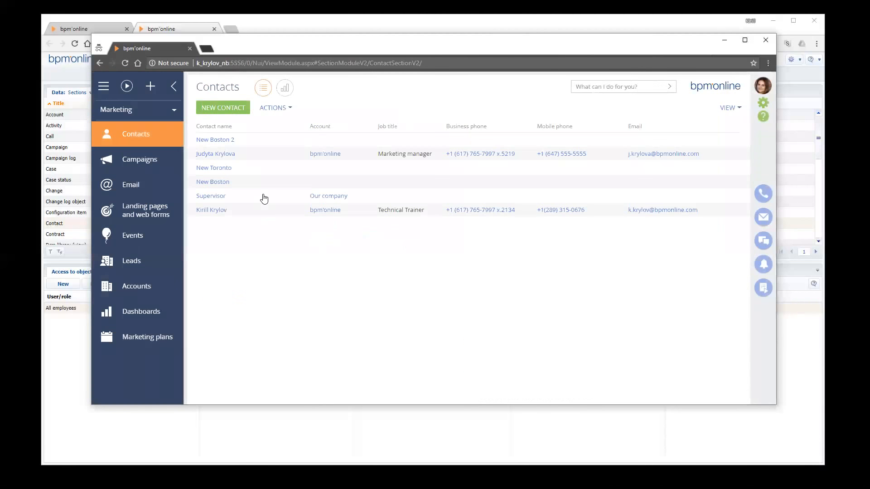
# Open the New Toronto contact from the colleague's contacts list
pyautogui.click(254, 185)
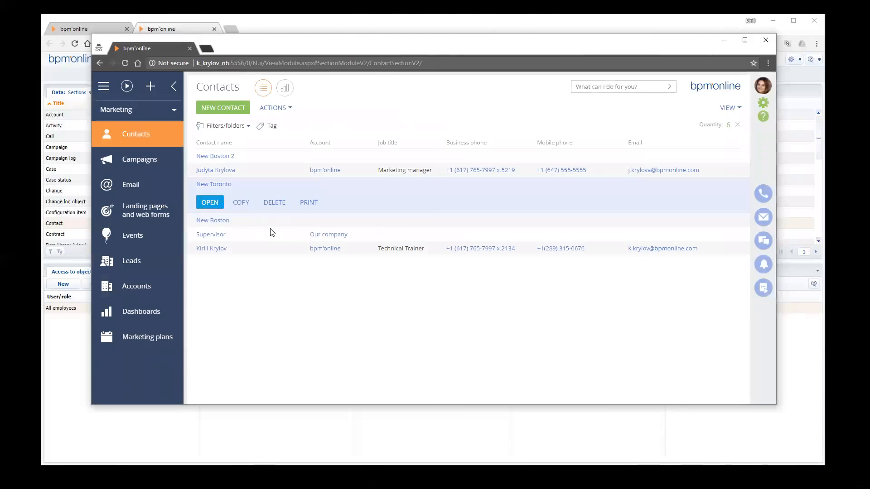
pyautogui.click(210, 202)
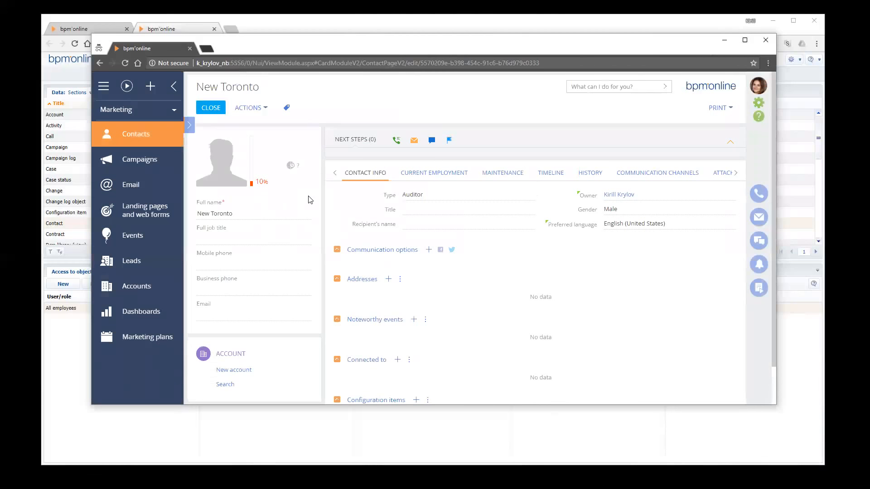
pyautogui.moveTo(543, 43); pyautogui.dragTo(546, 42)
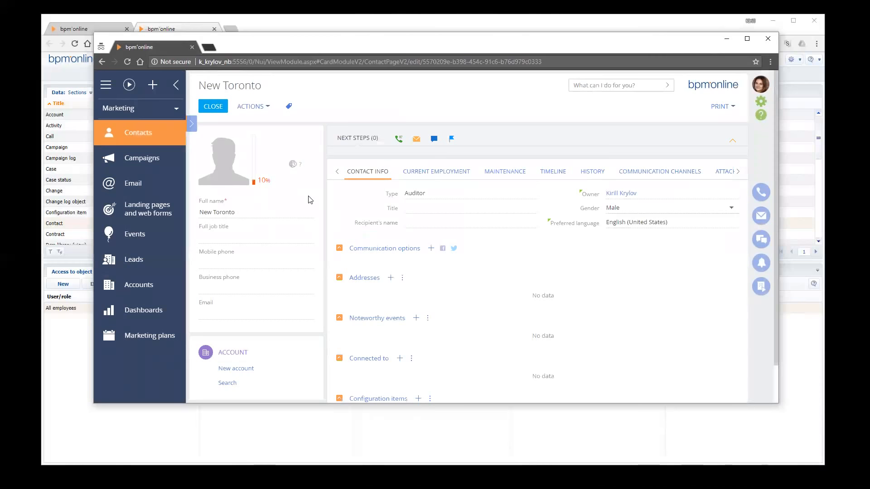
# Try to change the New Toronto contact's Gender to Female in the colleague's session and save the record
pyautogui.click(730, 207)
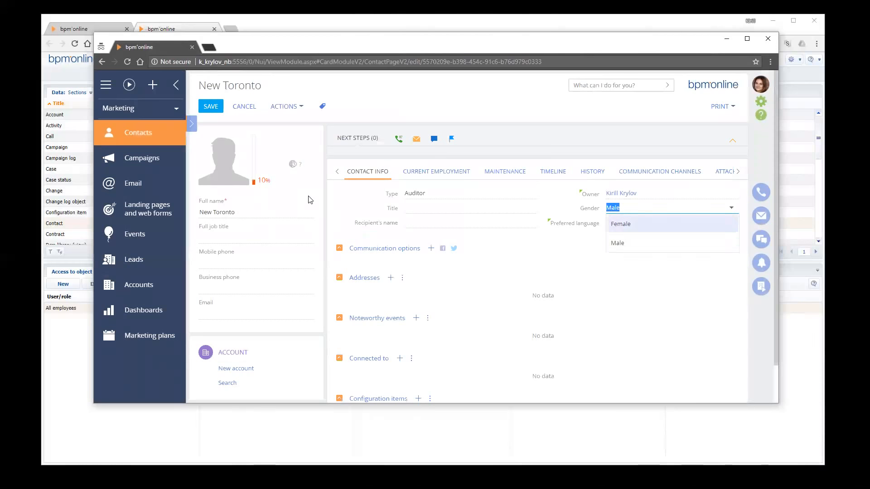
pyautogui.click(622, 224)
pyautogui.click(210, 106)
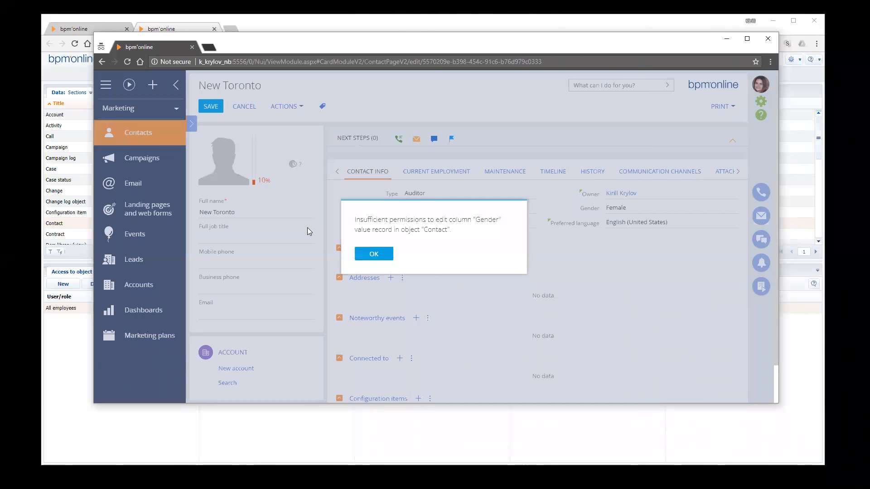
pyautogui.press('Return')
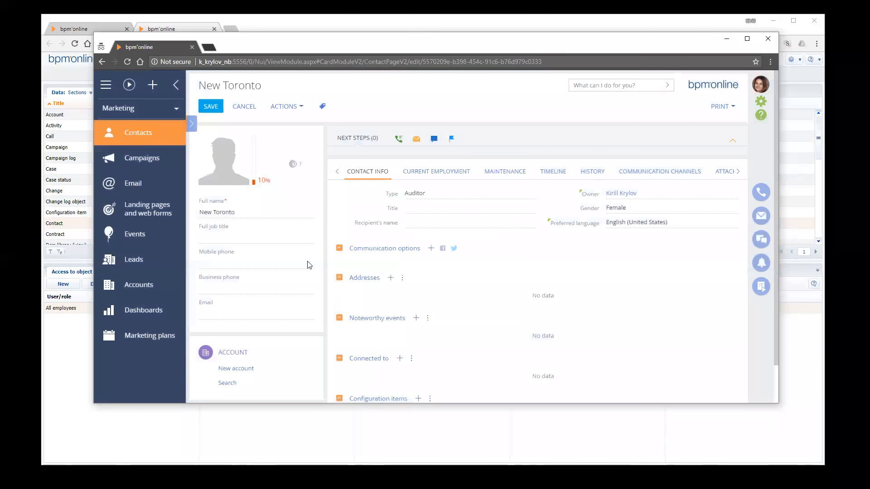
# In the administrator's window, open the Contact object's column permissions and deny the colleague's user access to the Gender column
pyautogui.click(261, 415)
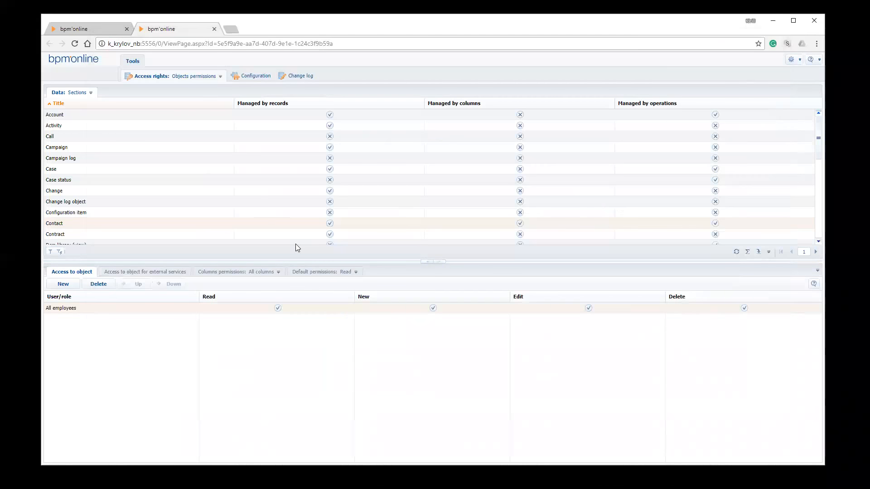
pyautogui.click(320, 273)
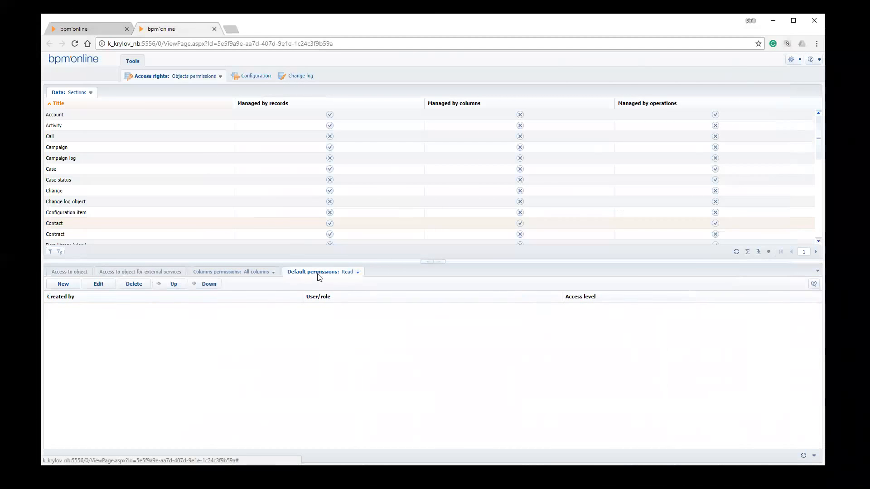
pyautogui.click(266, 273)
pyautogui.click(267, 281)
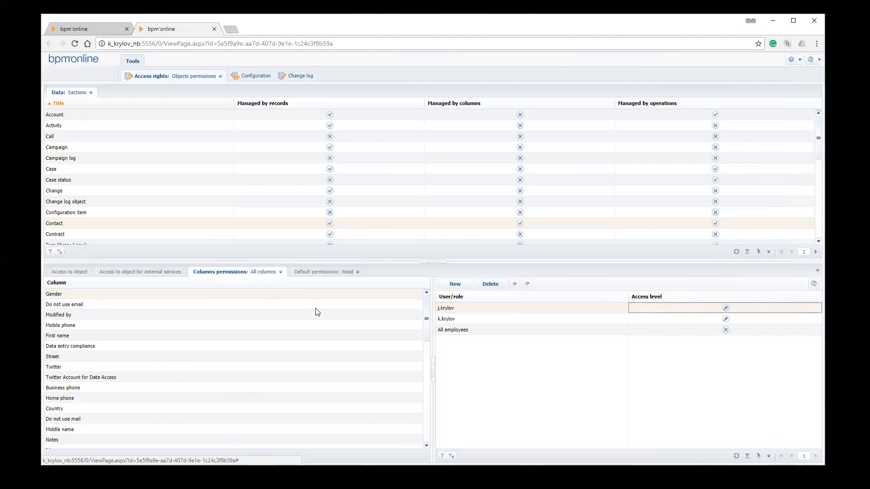
pyautogui.press('space')
# View the New Toronto contact as administrator, switch to the colleague's session and discard the unsaved Gender change
pyautogui.click(114, 29)
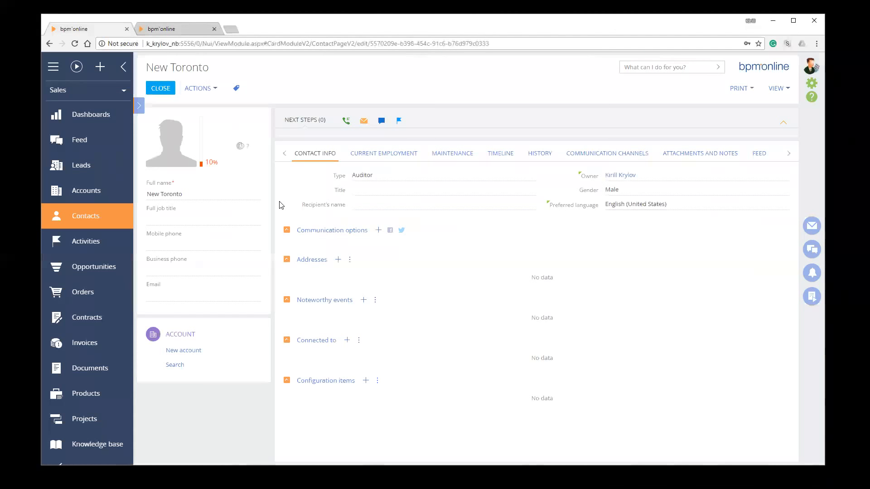
pyautogui.click(161, 89)
pyautogui.click(163, 220)
pyautogui.click(810, 66)
pyautogui.hotkey('alt', 'Tab')
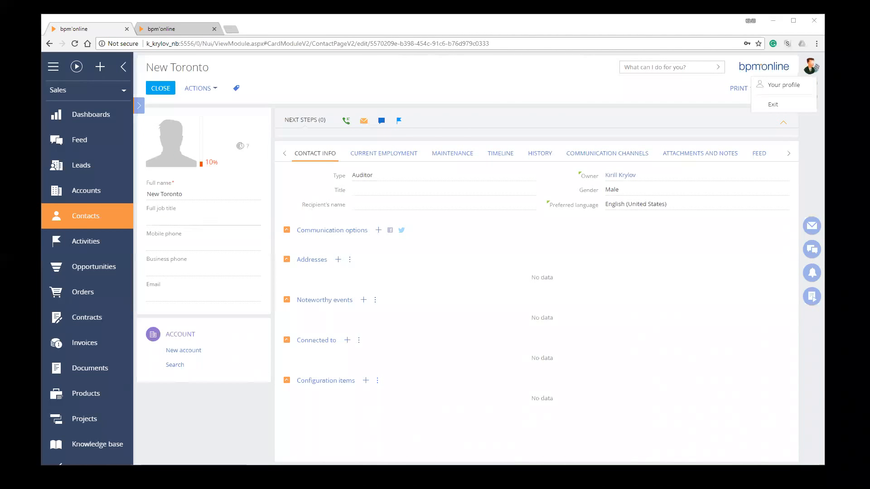
pyautogui.hotkey('alt', 'Tab')
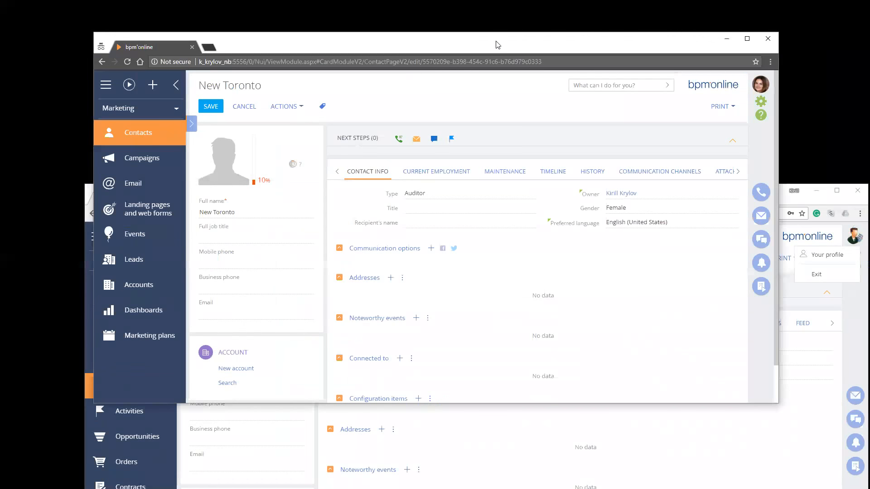
pyautogui.click(211, 106)
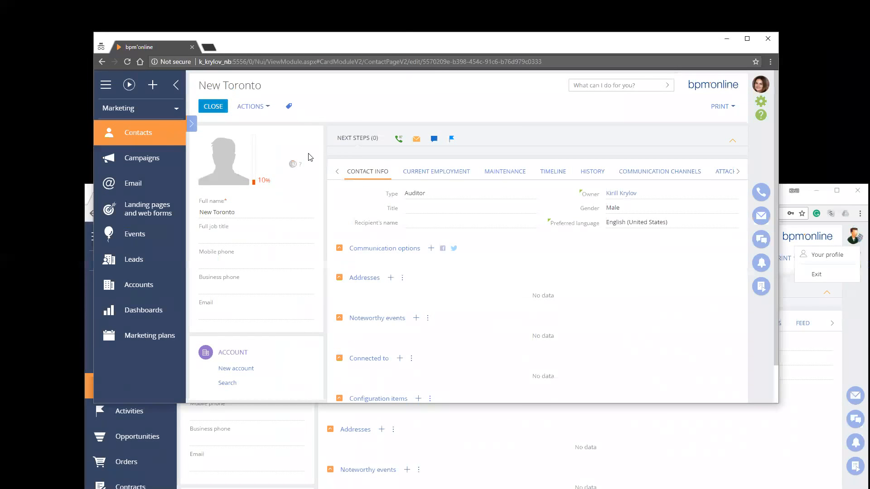
# Log out of the colleague's session, log back in with the account password and go to the Contacts section
pyautogui.doubleClick(264, 188)
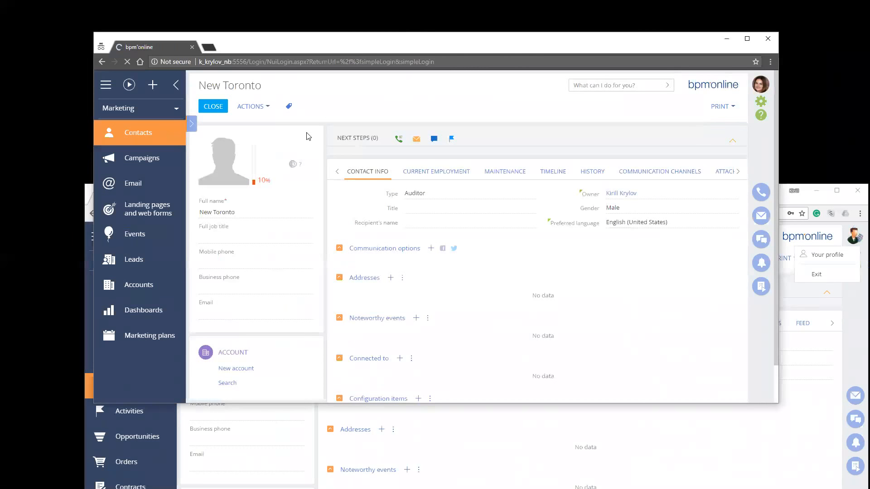
pyautogui.write('•••')
pyautogui.press('Tab')
pyautogui.press('Return')
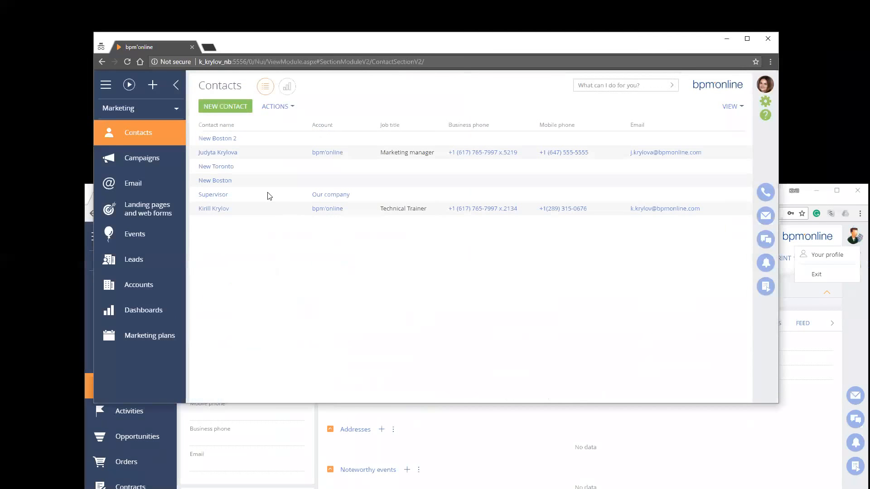
# Open the New Toronto contact from the colleague's contacts list
pyautogui.click(265, 171)
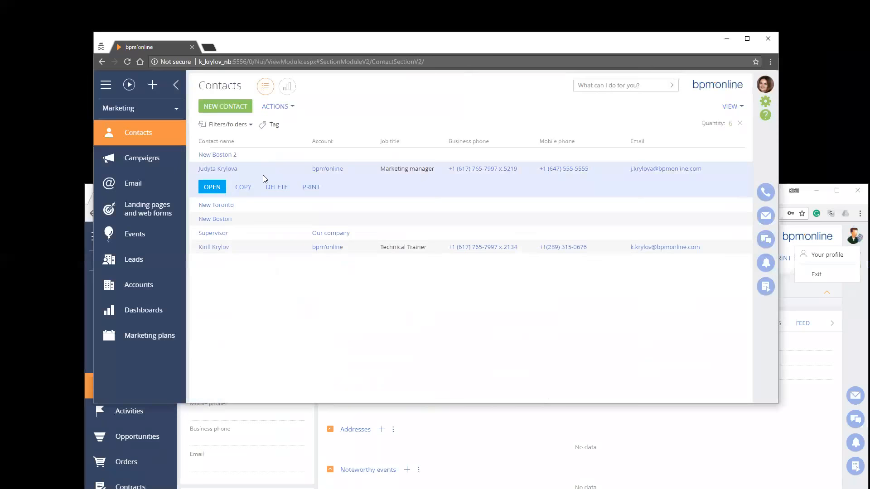
pyautogui.press('Down')
pyautogui.press('Return')
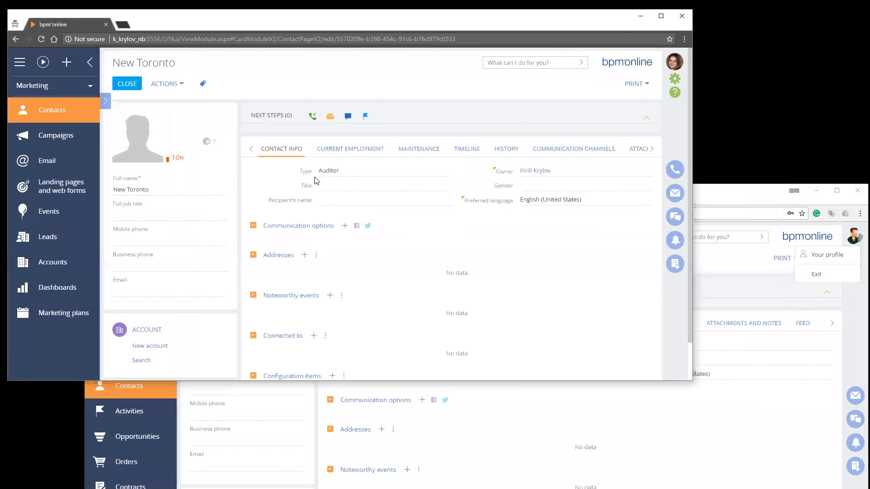
# Compare the New Toronto contact with the administrator's view, and try to save Gender as Female in the colleague's session
pyautogui.hotkey('alt', 'Tab')
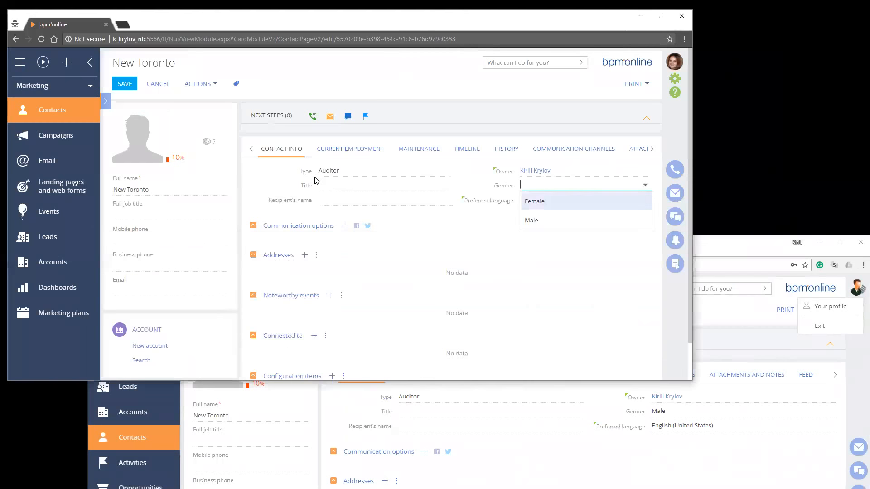
pyautogui.press('Return')
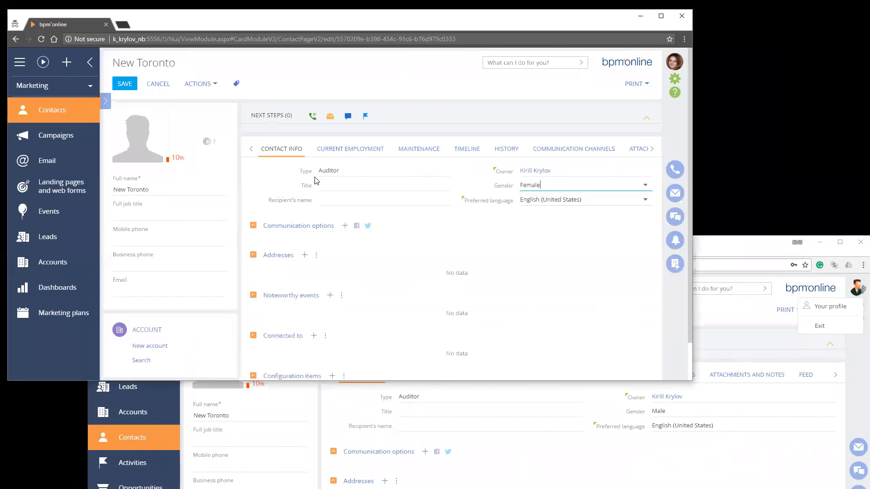
pyautogui.click(124, 84)
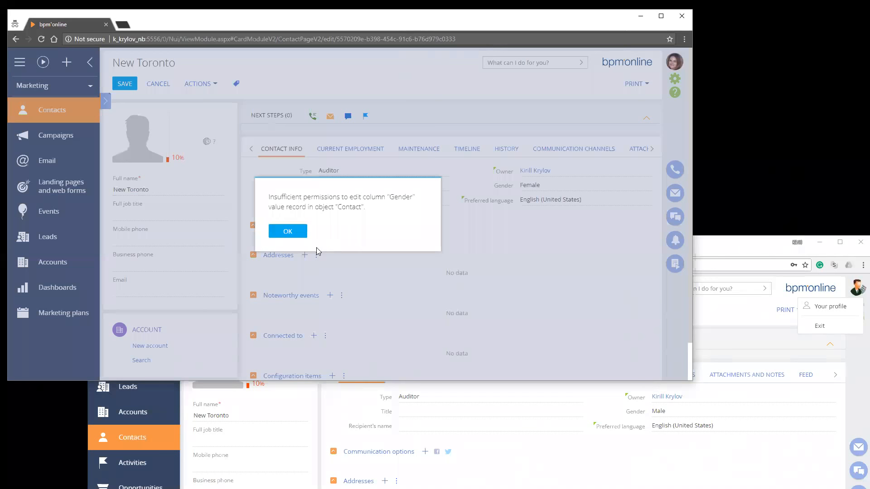
pyautogui.click(284, 233)
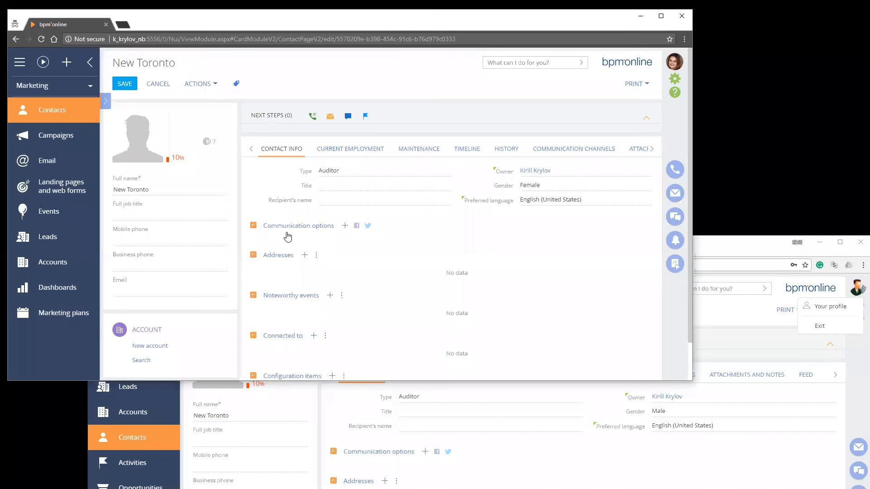
# Bring the administrator's browser window to the front, make it narrower, and close its contact and object permissions pages
pyautogui.hotkey('alt', 'Tab')
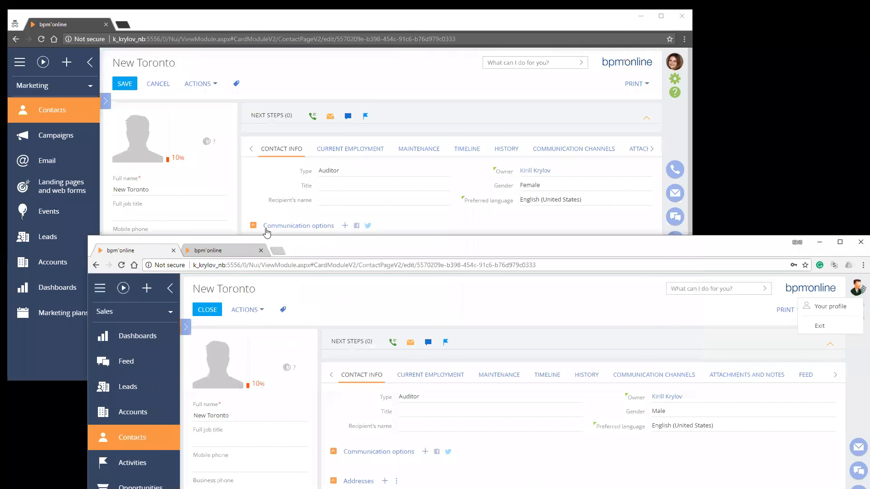
pyautogui.moveTo(295, 243)
pyautogui.mouseDown()
pyautogui.moveTo(277, 99)
pyautogui.moveTo(295, 142)
pyautogui.moveTo(286, 72)
pyautogui.mouseUp()
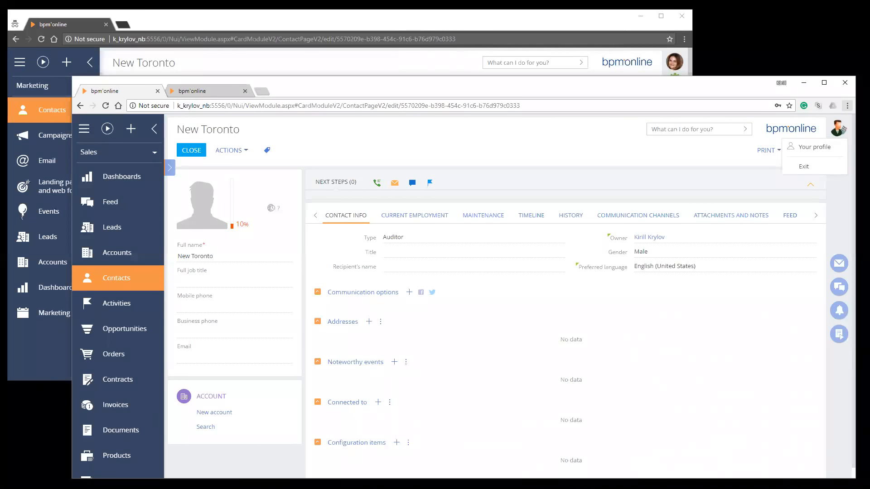
pyautogui.moveTo(521, 86); pyautogui.dragTo(526, 89)
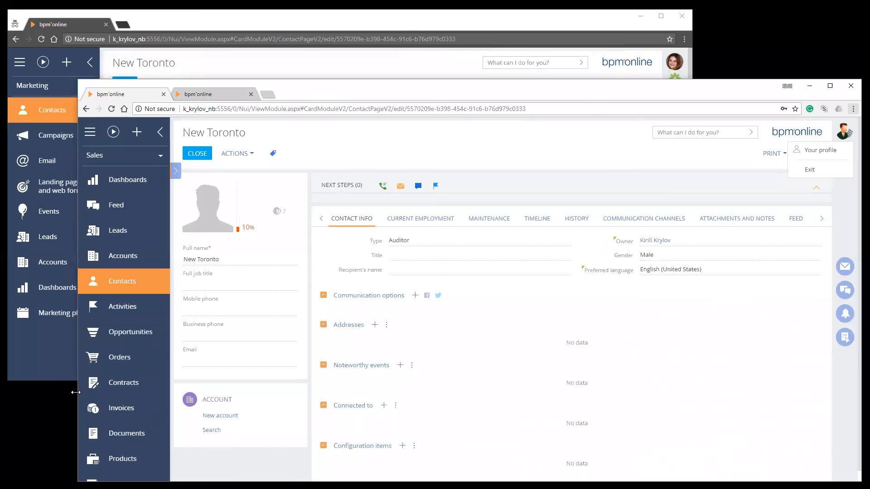
pyautogui.moveTo(75, 392); pyautogui.dragTo(132, 392)
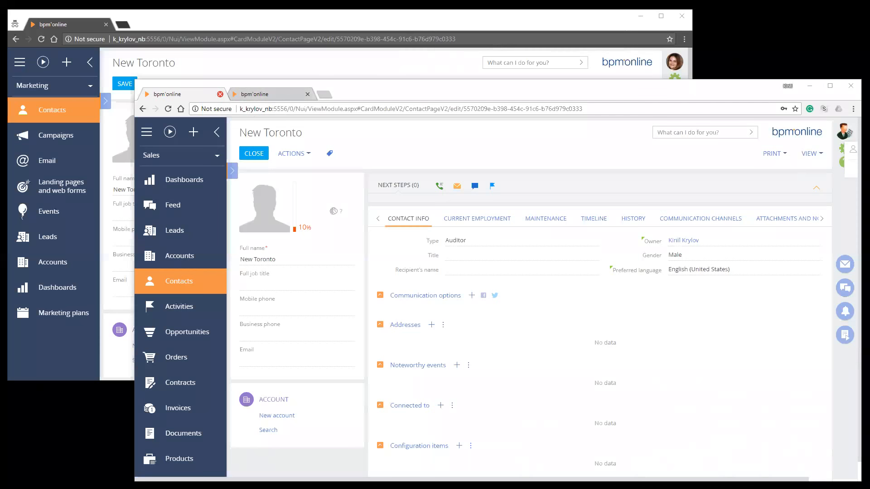
pyautogui.click(220, 94)
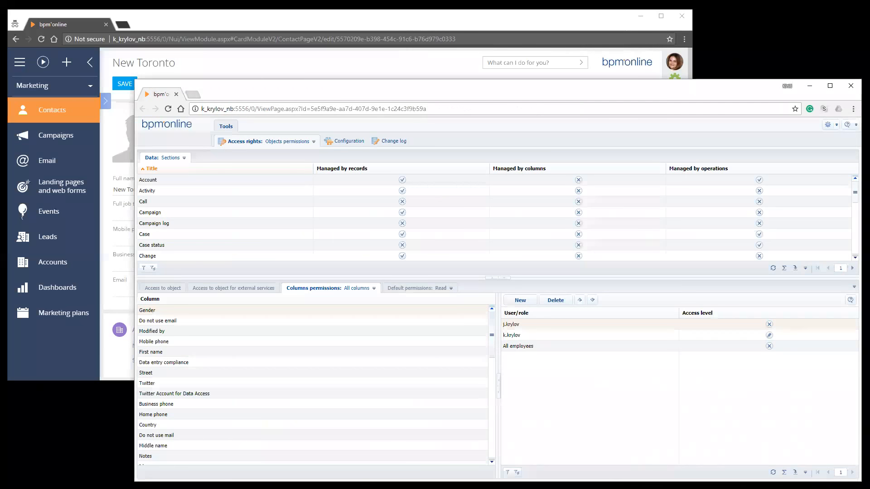
pyautogui.hotkey('ctrl', 'w')
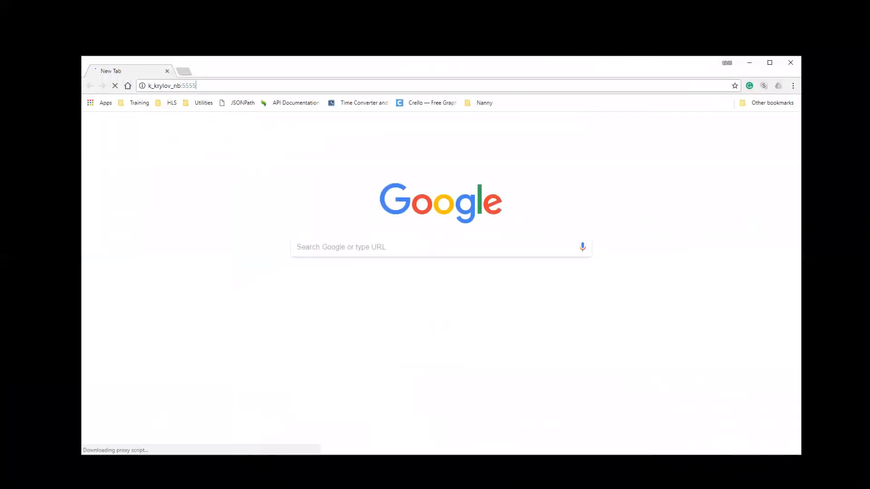
# Open the local bpm'online site on port 5556 in the browser and log in with the Supervisor account
pyautogui.write('6')
pyautogui.press('Return')
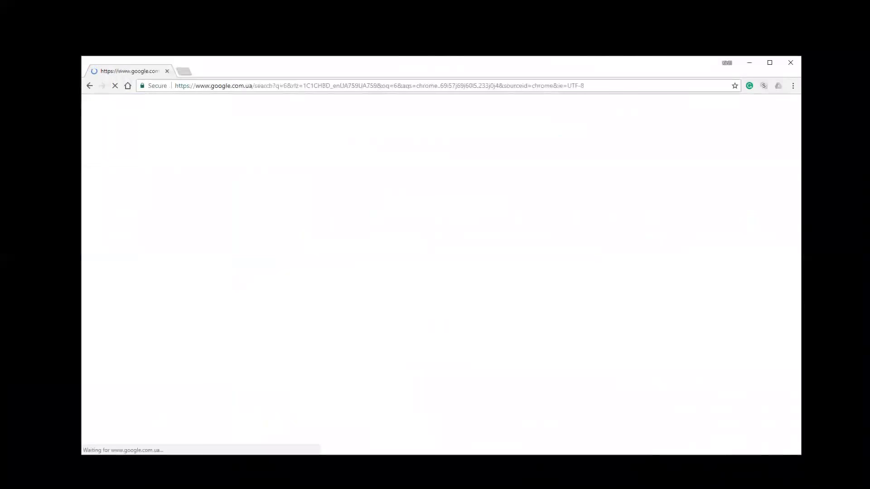
pyautogui.hotkey('ctrl', 'l')
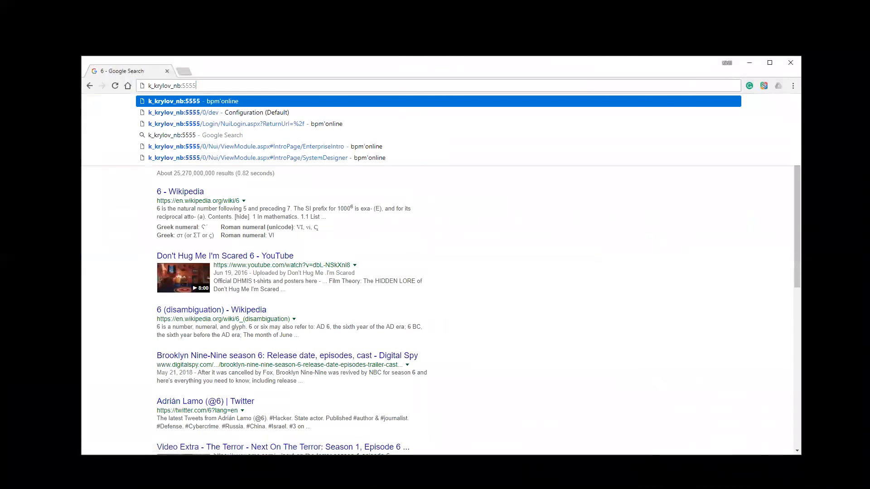
pyautogui.write('6')
pyautogui.press('Return')
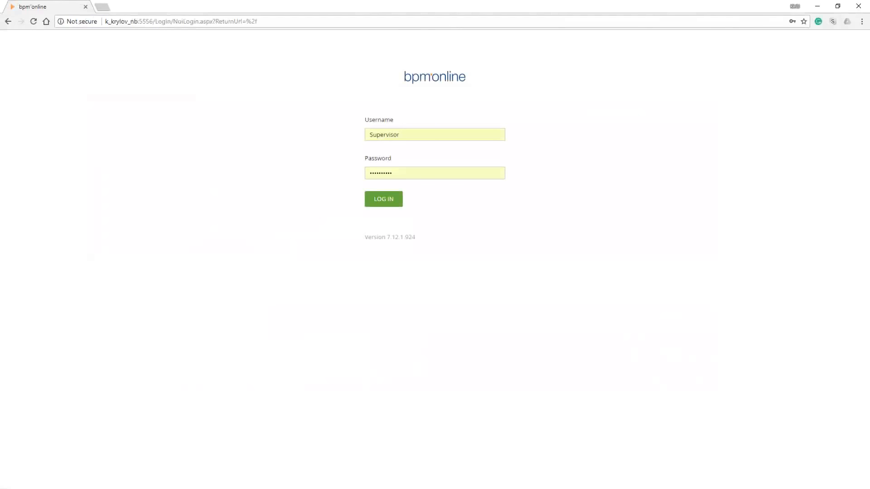
pyautogui.click(384, 199)
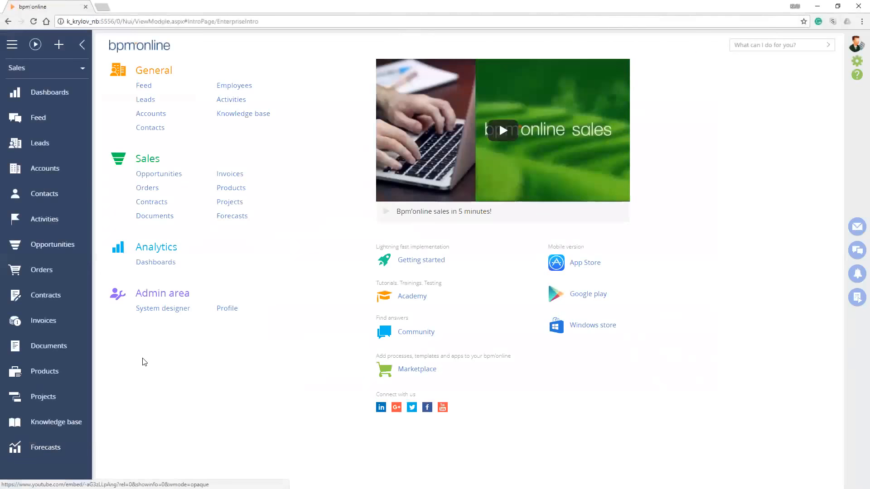
# Go to the system designer and open the advanced settings from its Admin area
pyautogui.click(855, 61)
pyautogui.scroll(-1, 814, 65)
pyautogui.scroll(-4, 814, 65)
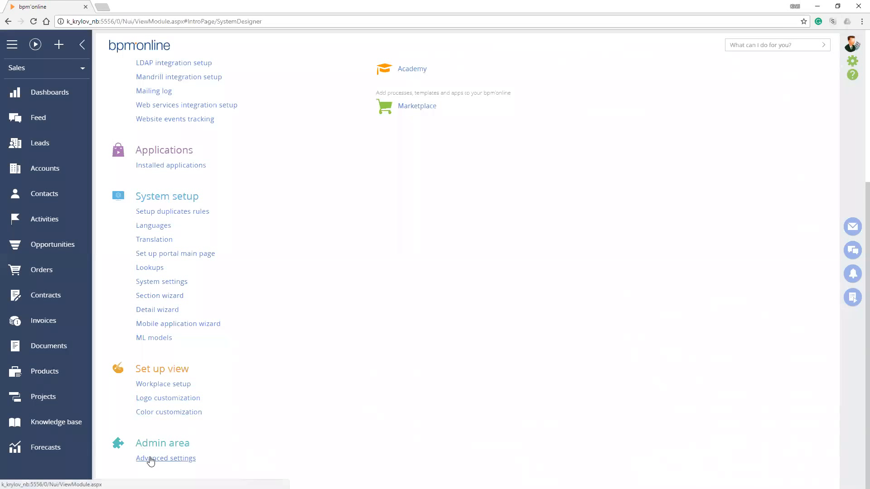
pyautogui.click(151, 460)
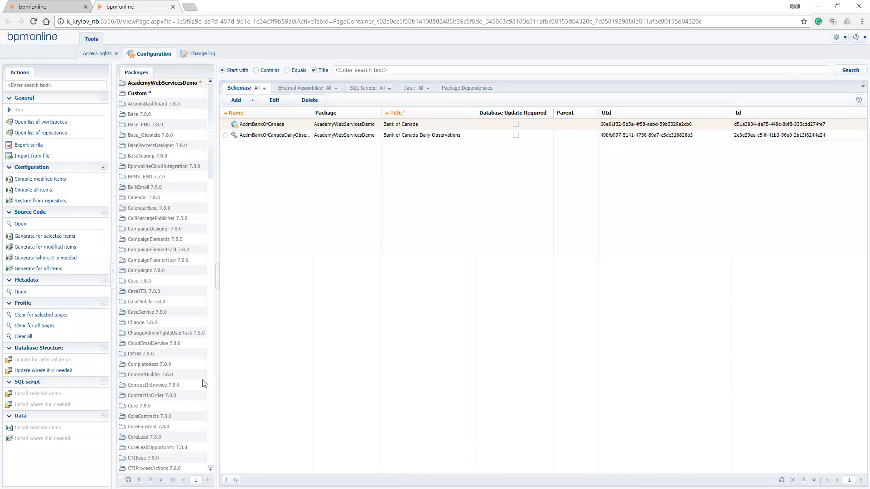
# Browse the configuration packages from Base to Custom and open the package dependencies diagram
pyautogui.scroll(-18, 204, 384)
pyautogui.scroll(18, 204, 384)
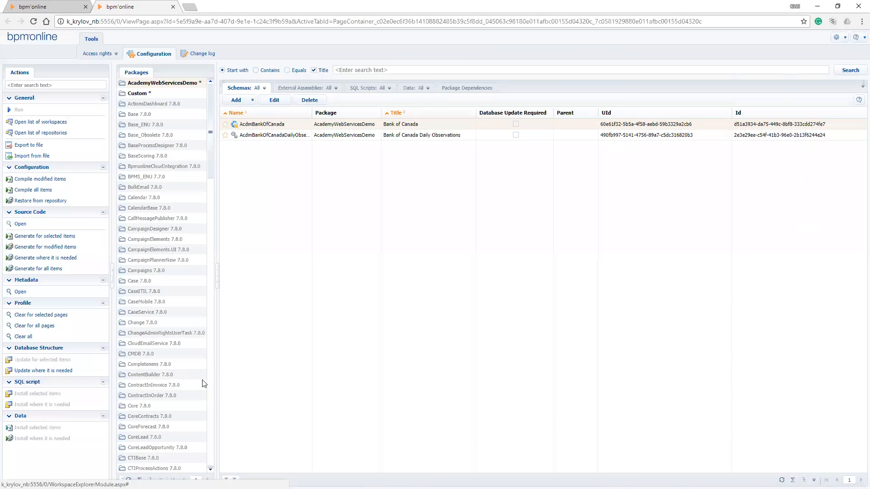
pyautogui.press('b')
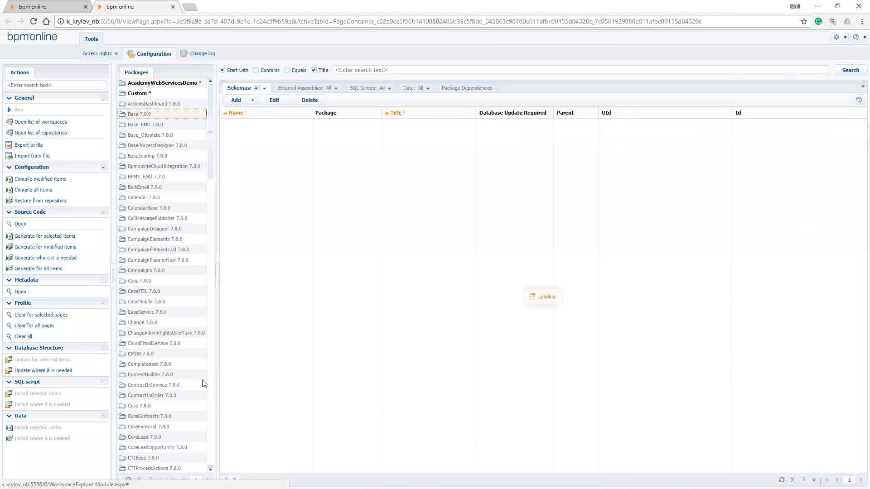
pyautogui.press('Down')
pyautogui.press('Down')
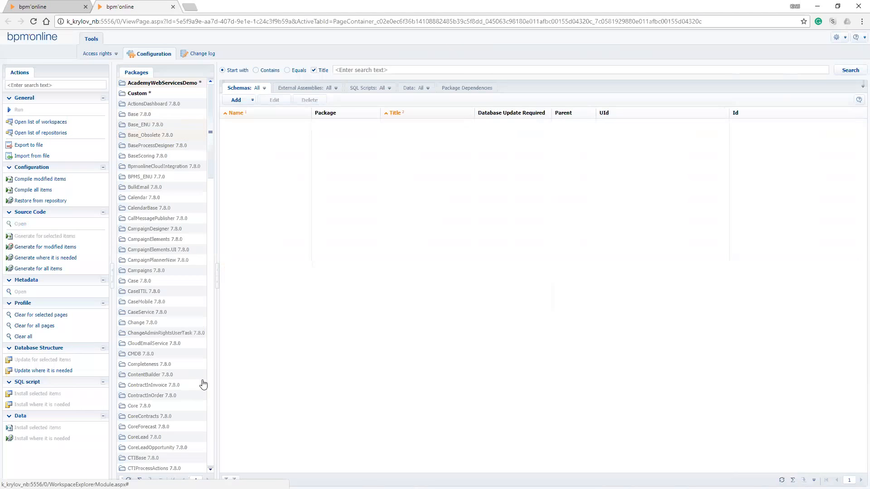
pyautogui.press('c')
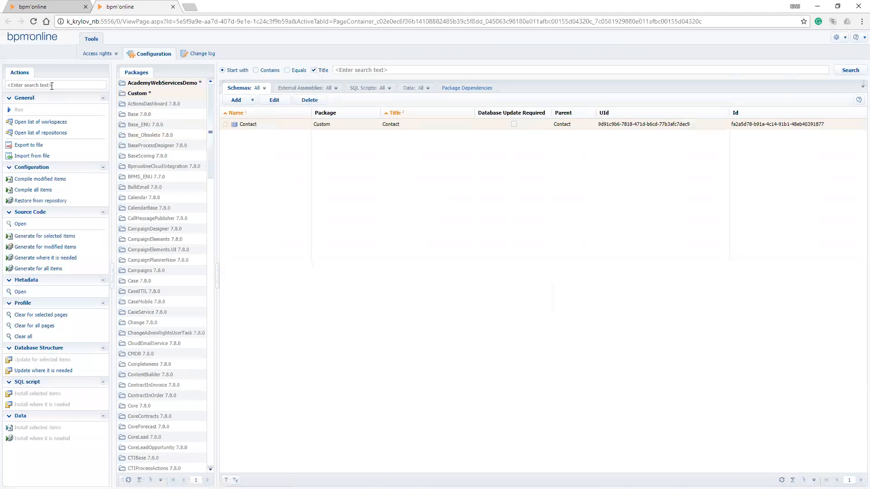
pyautogui.click(467, 88)
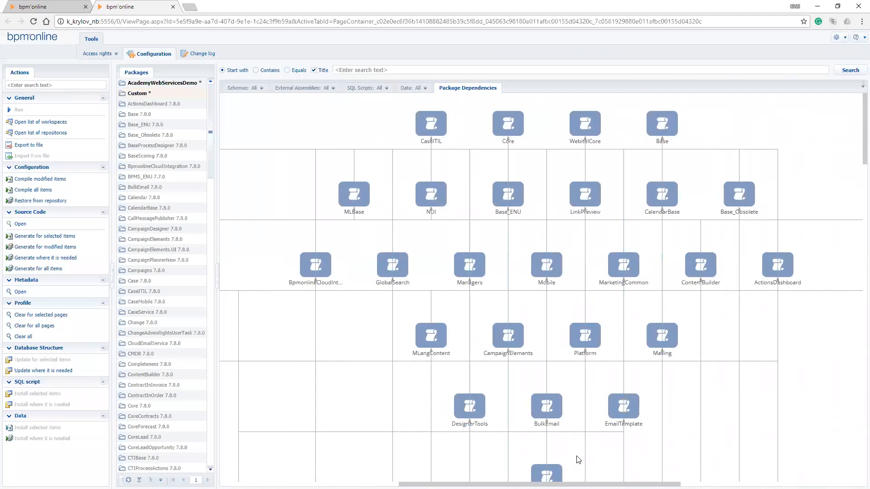
# Examine the package dependencies diagram from the base packages down to the Custom package
pyautogui.scroll(-4, 578, 459)
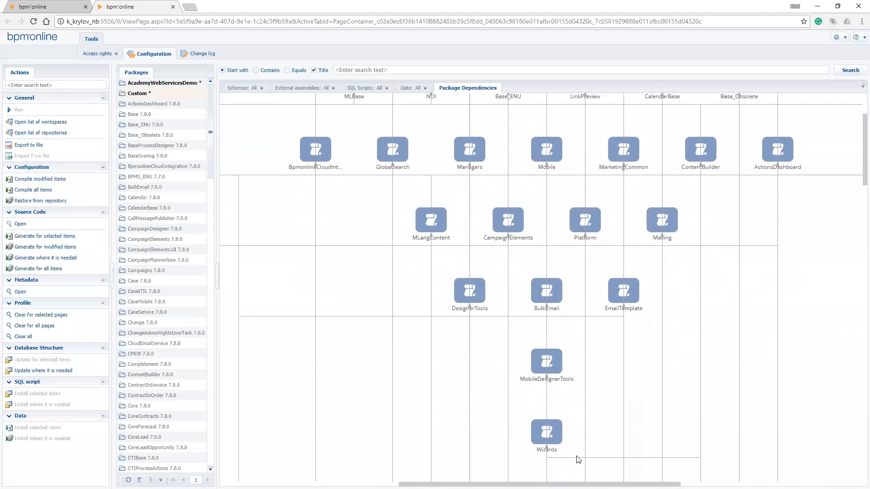
pyautogui.scroll(-1, 578, 460)
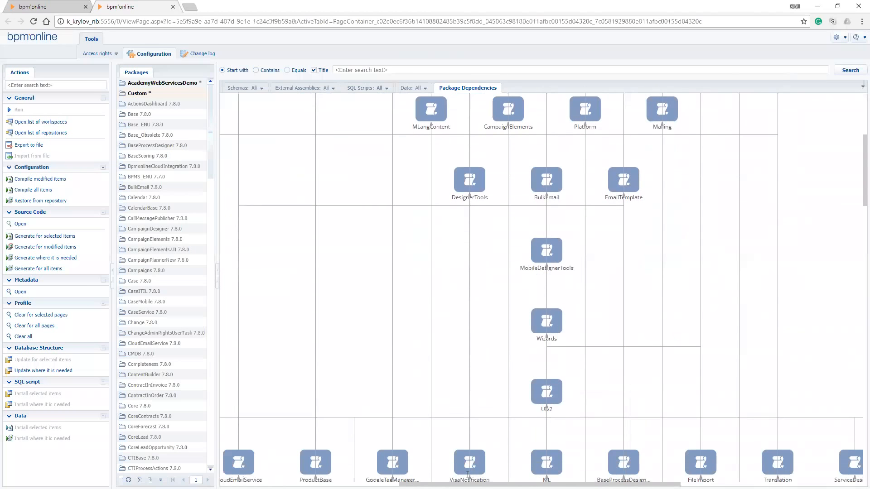
pyautogui.moveTo(477, 484); pyautogui.dragTo(509, 484)
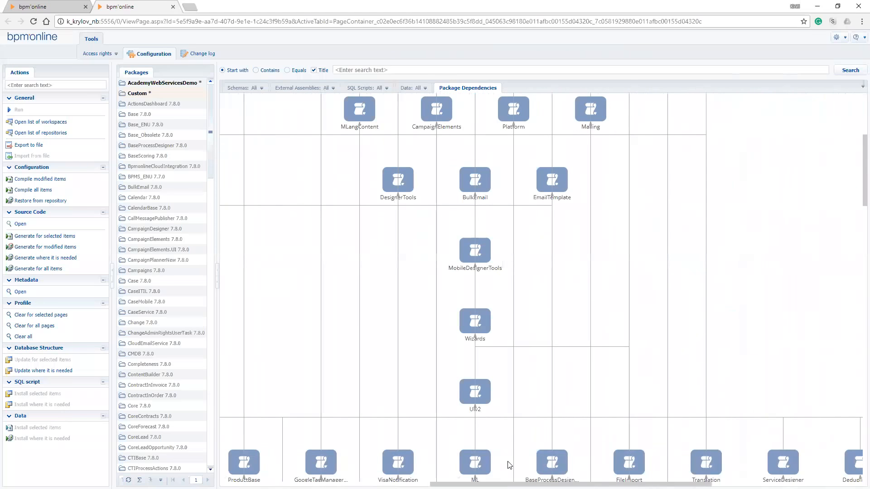
pyautogui.scroll(1, 508, 462)
pyautogui.scroll(-8, 509, 464)
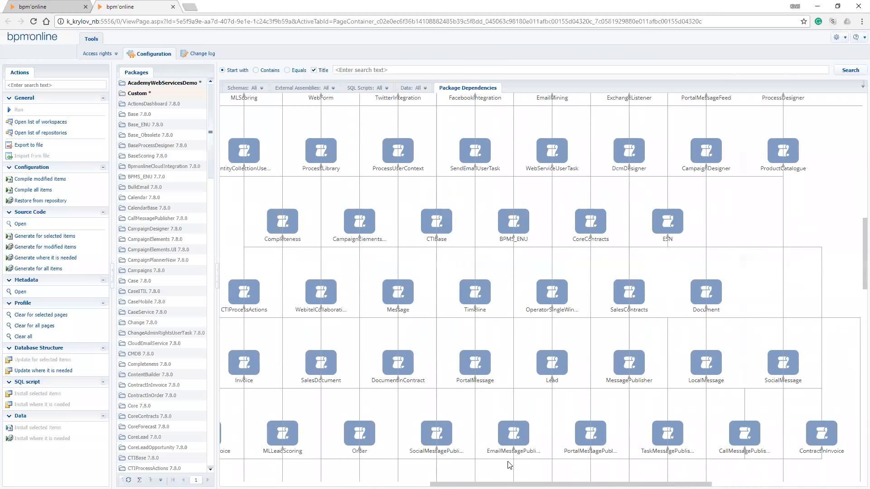
pyautogui.scroll(-11, 162, 277)
pyautogui.scroll(-11, 162, 278)
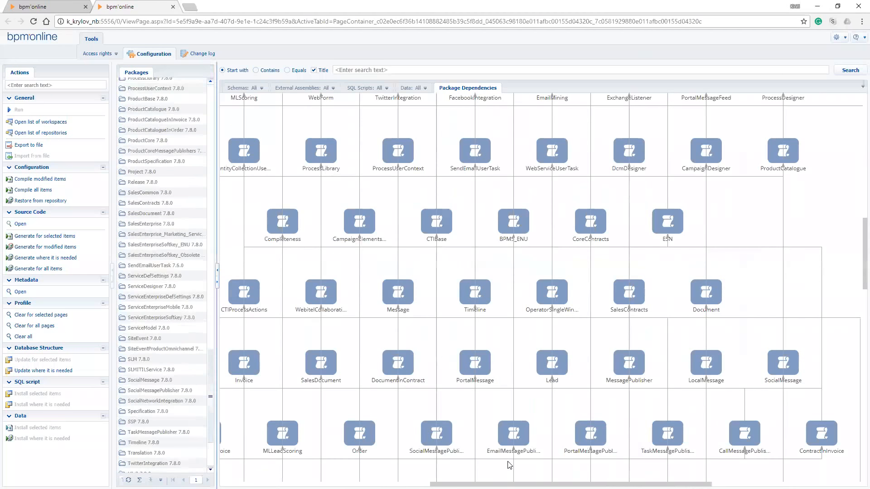
pyautogui.scroll(-10, 509, 465)
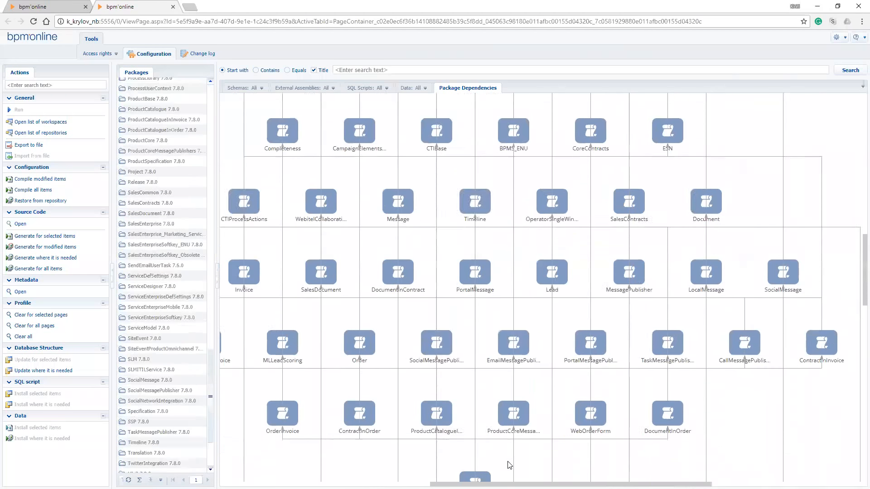
pyautogui.scroll(-3, 472, 462)
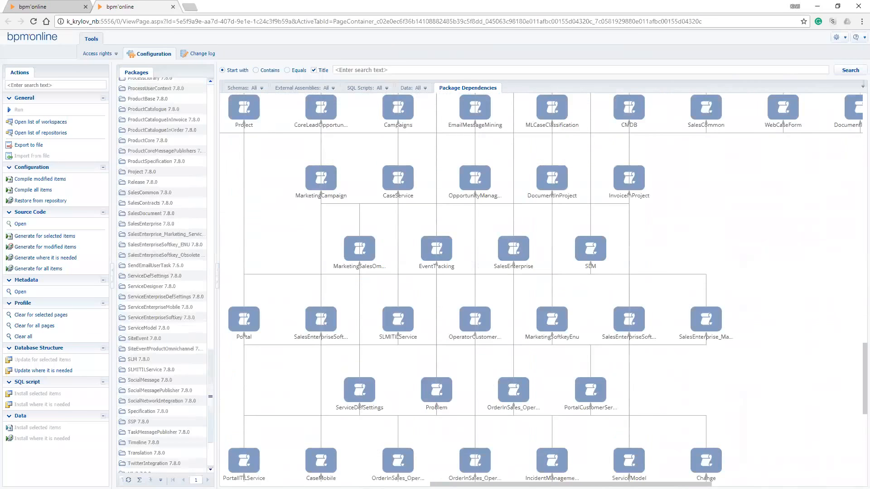
pyautogui.scroll(-9, 542, 290)
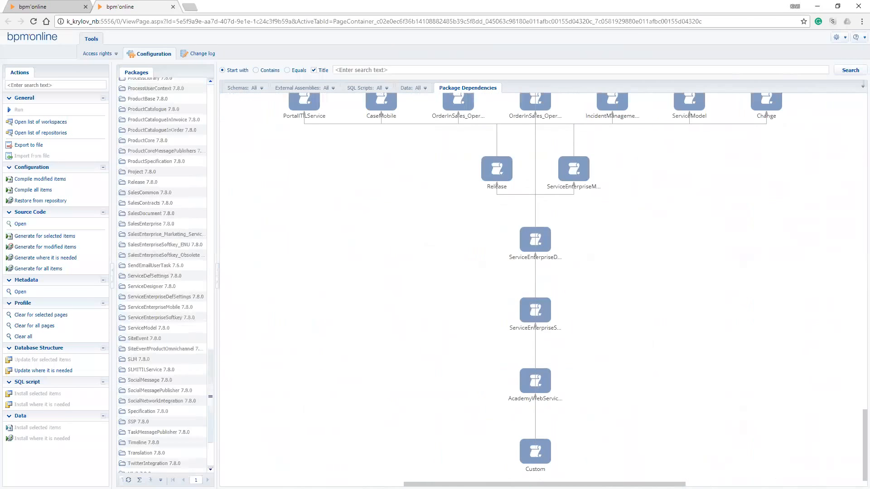
pyautogui.scroll(3, 543, 288)
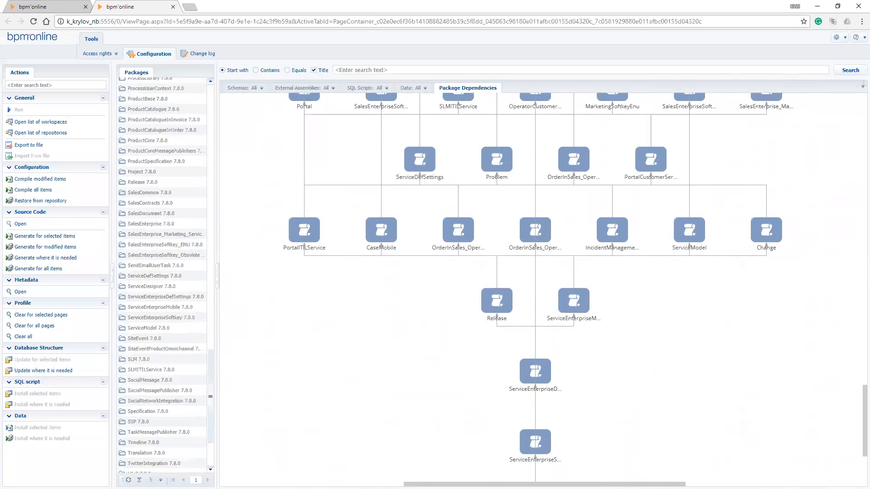
pyautogui.scroll(-3, 543, 290)
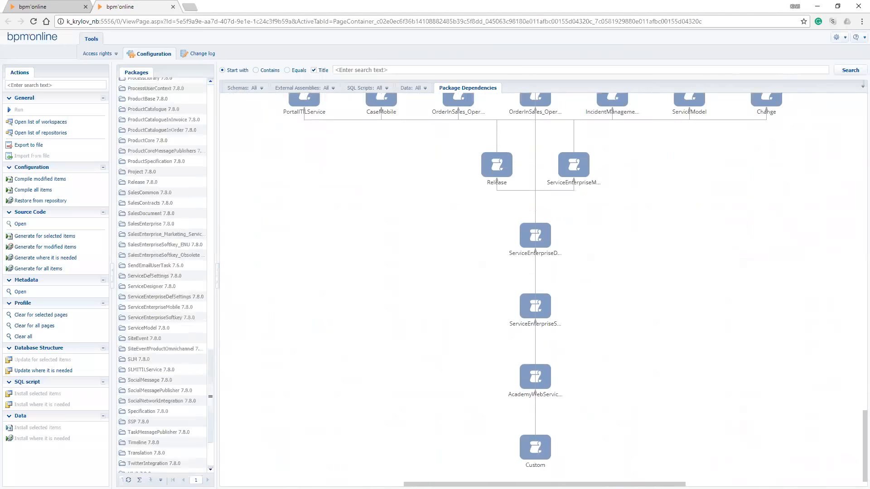
# Highlight the Custom package's dependencies in the diagram and trace them up through its parent packages and back
pyautogui.click(532, 463)
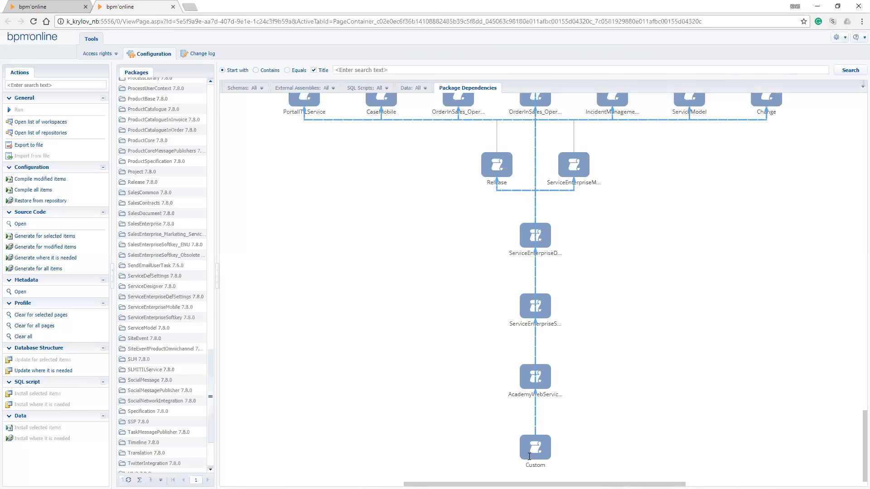
pyautogui.scroll(4, 529, 456)
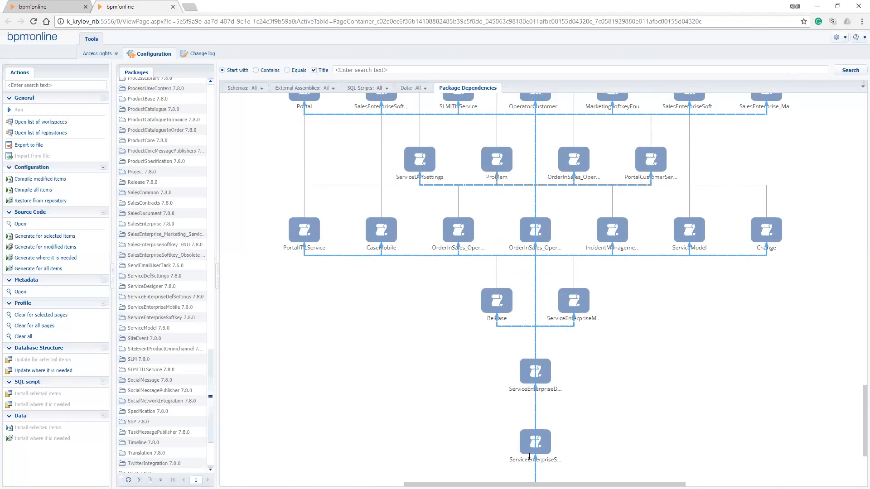
pyautogui.scroll(5, 529, 456)
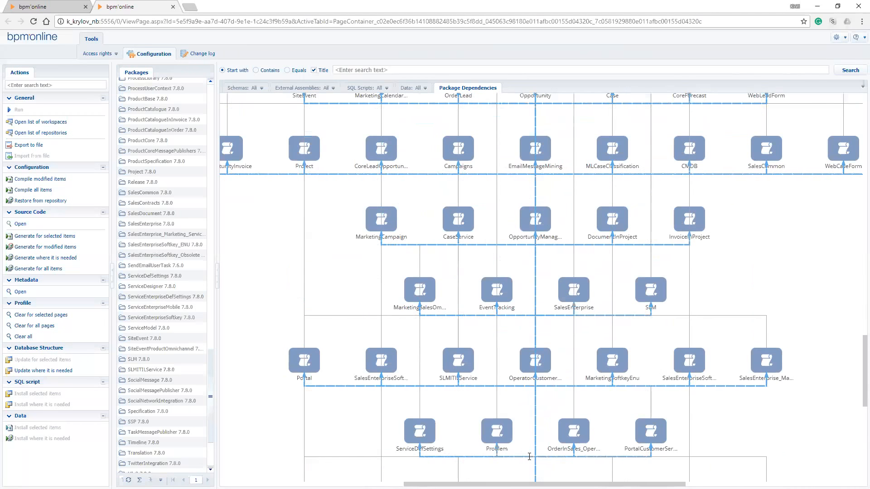
pyautogui.scroll(4, 529, 456)
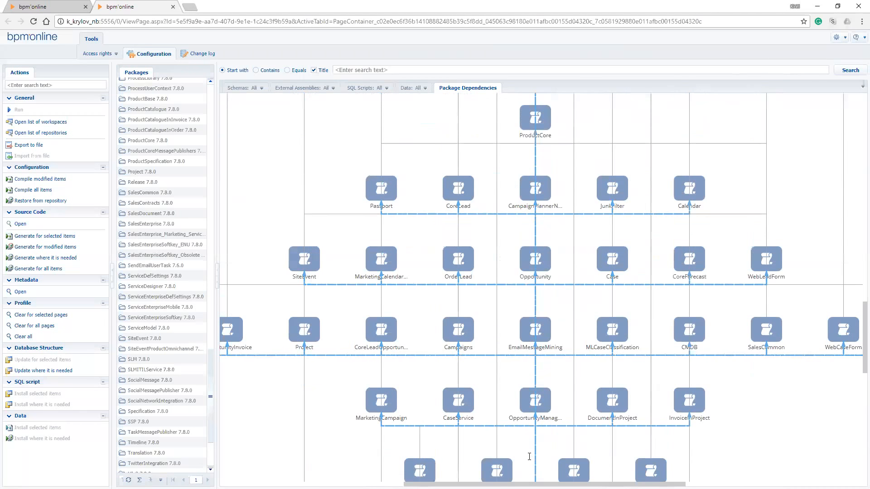
pyautogui.scroll(-5, 529, 456)
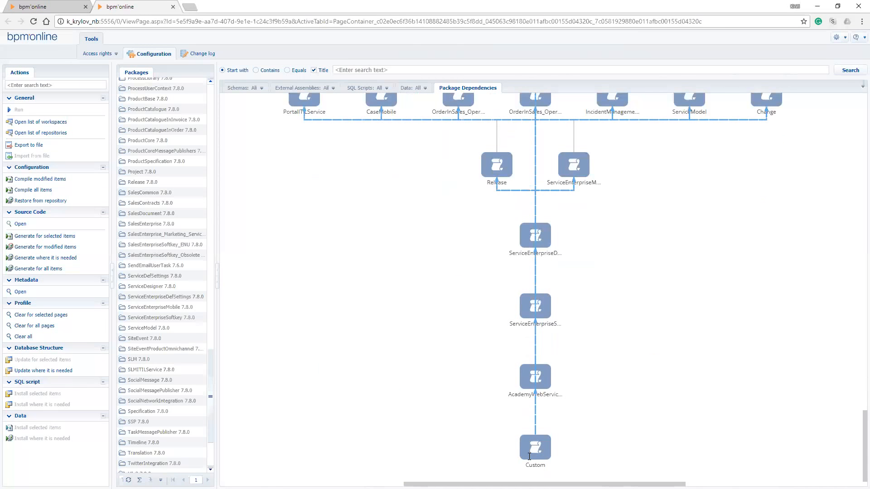
# Go back to the Custom package at the start of the package list and begin adding a new package
pyautogui.scroll(5, 213, 376)
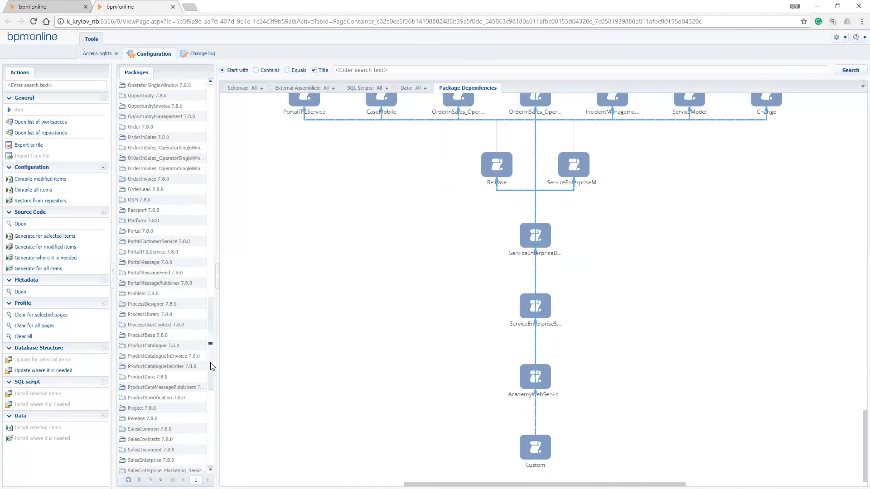
pyautogui.scroll(15, 210, 347)
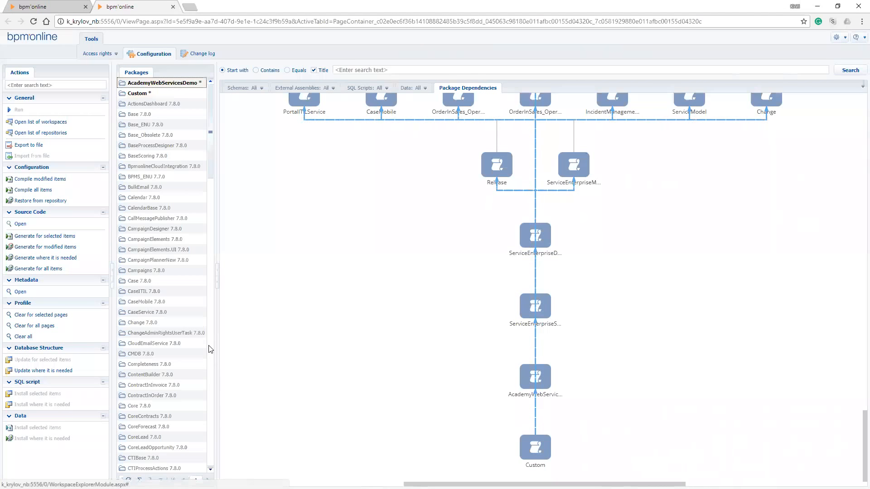
pyautogui.press('Down')
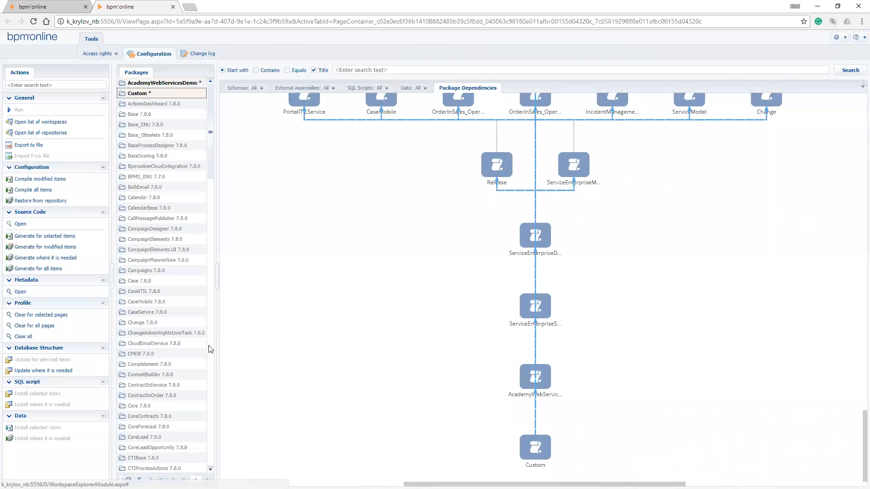
pyautogui.rightClick(142, 72)
pyautogui.click(164, 78)
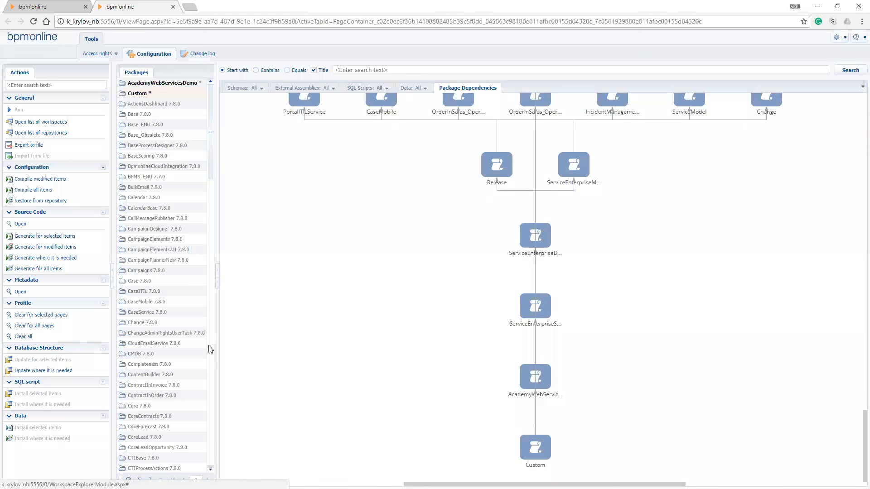
pyautogui.rightClick(136, 94)
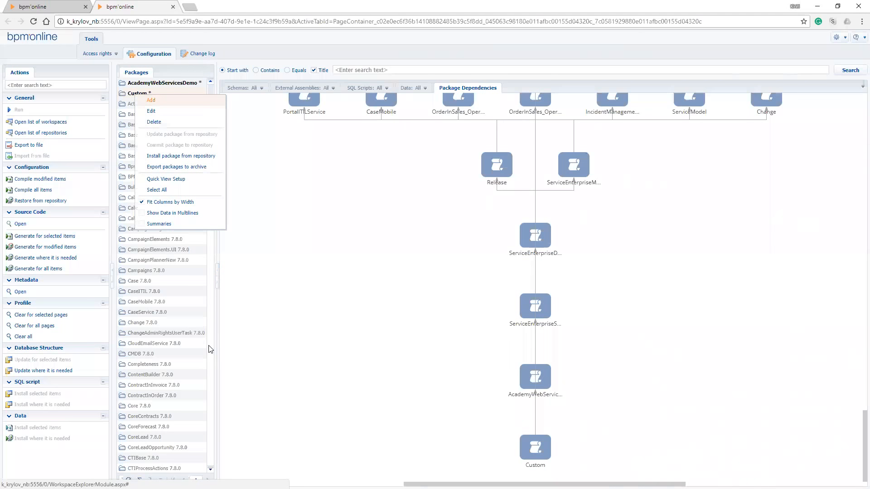
pyautogui.click(150, 100)
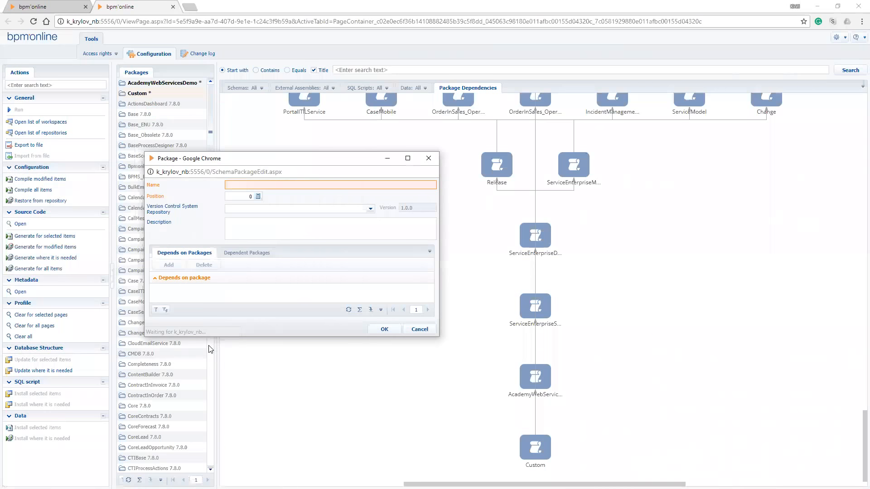
pyautogui.press('Down')
pyautogui.press('Down')
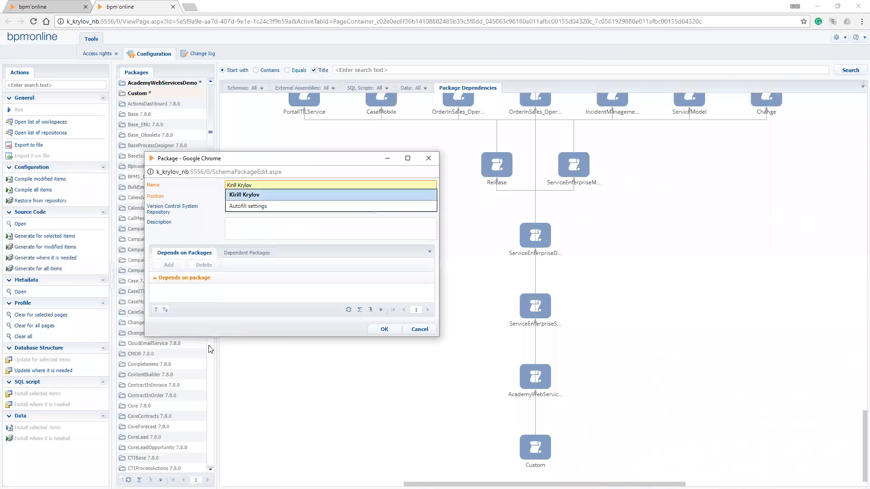
pyautogui.write('AcademyDemo')
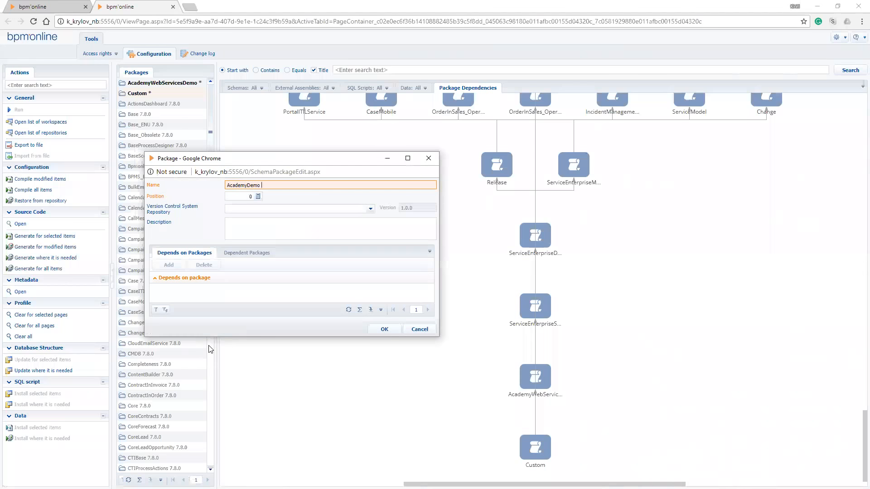
pyautogui.hotkey('ctrl', 'a')
pyautogui.press('BackSpace')
# Name the new package TrainingDemo and save it without a version control repository, description or dependencies
pyautogui.write('Training')
pyautogui.press('BackSpace')
pyautogui.write('Demo')
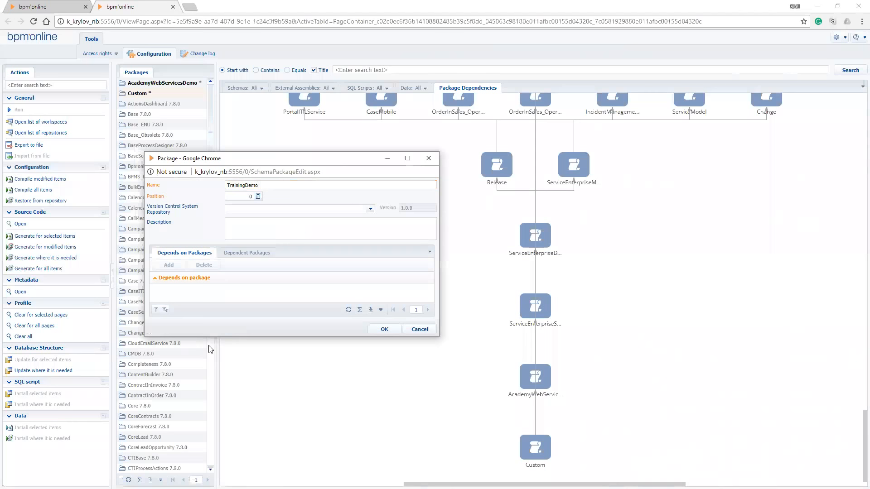
pyautogui.press('Tab')
pyautogui.press('Tab')
pyautogui.press('Tab')
pyautogui.press('Tab')
pyautogui.press('Return')
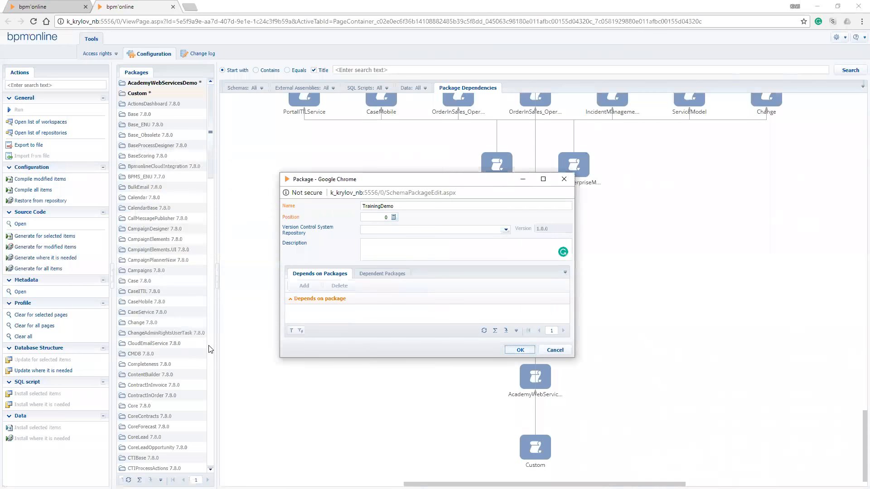
# Widen the package list and locate the new TrainingDemo package in it
pyautogui.scroll(-15, 210, 350)
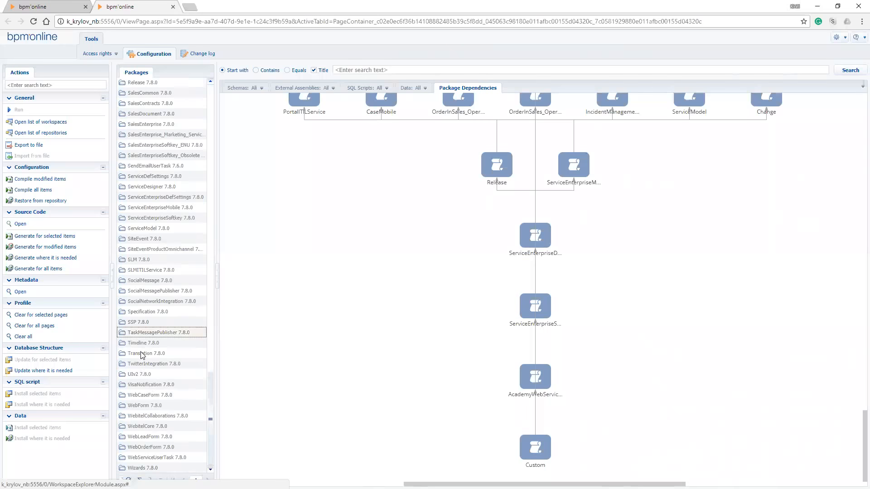
pyautogui.moveTo(210, 423); pyautogui.dragTo(213, 136)
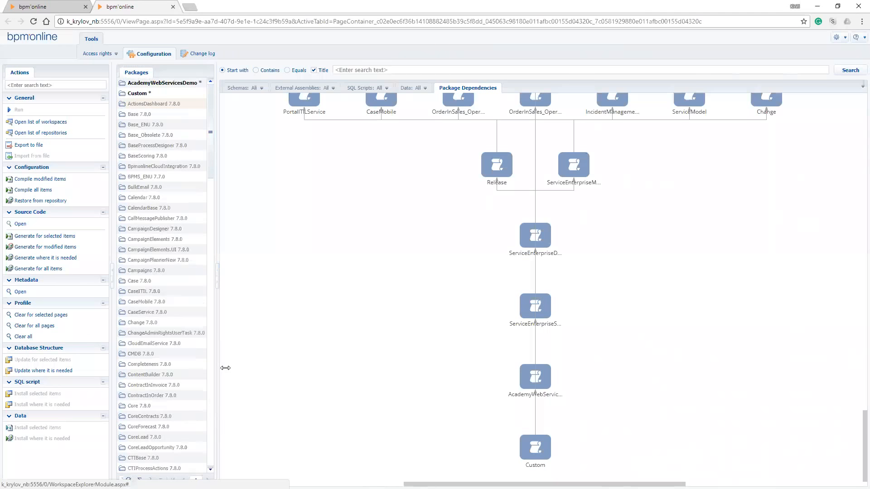
pyautogui.moveTo(225, 367); pyautogui.dragTo(247, 367)
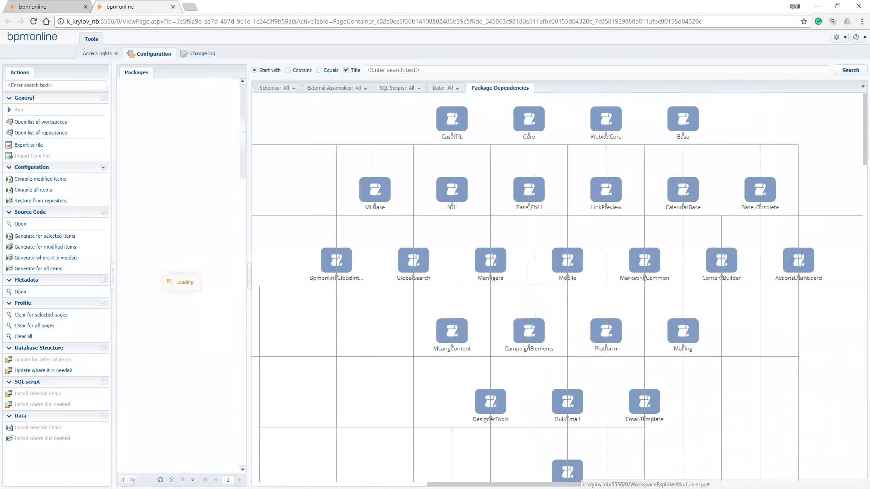
pyautogui.scroll(-20, 154, 361)
pyautogui.scroll(-10, 154, 361)
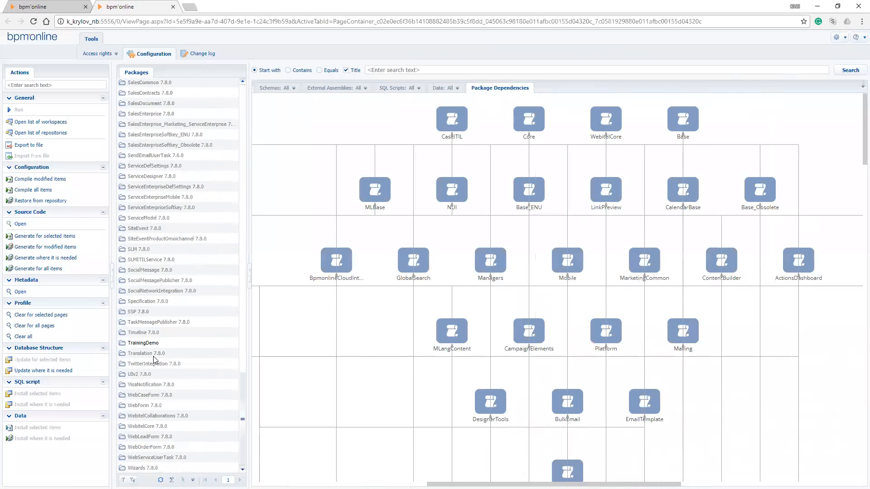
pyautogui.scroll(3, 154, 360)
# Open the TrainingDemo package for editing and start adding a package it depends on
pyautogui.click(146, 422)
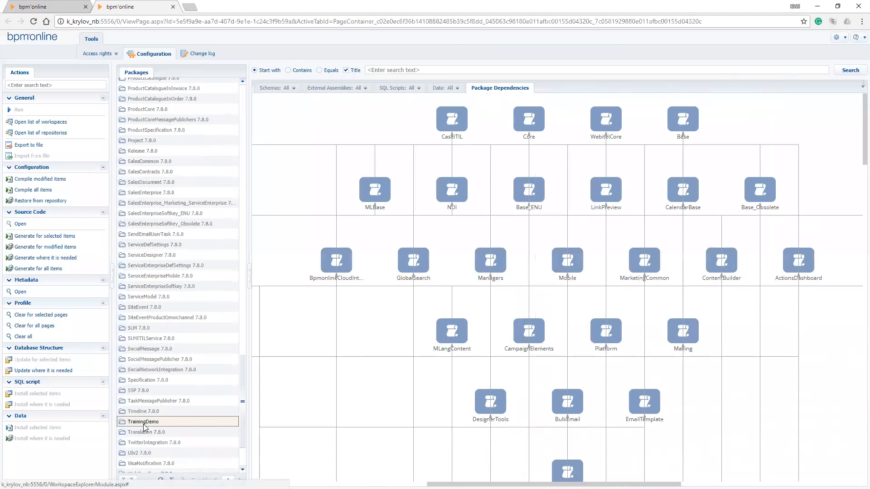
pyautogui.rightClick(145, 426)
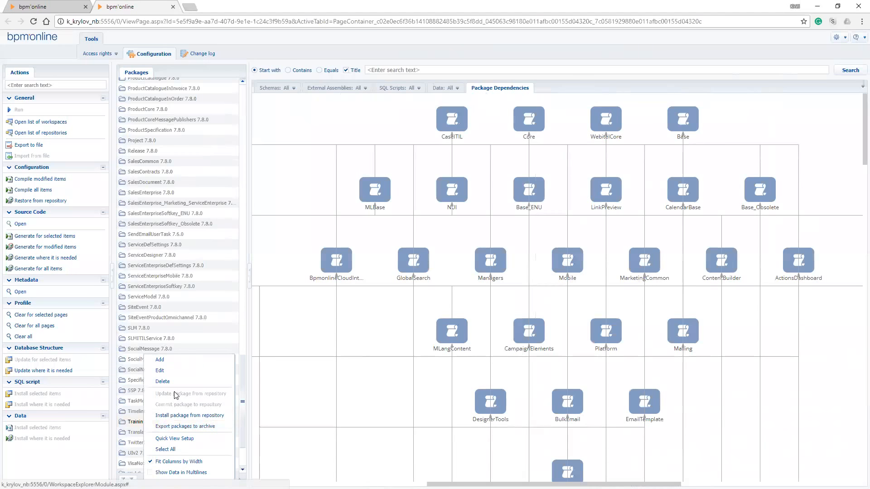
pyautogui.click(170, 376)
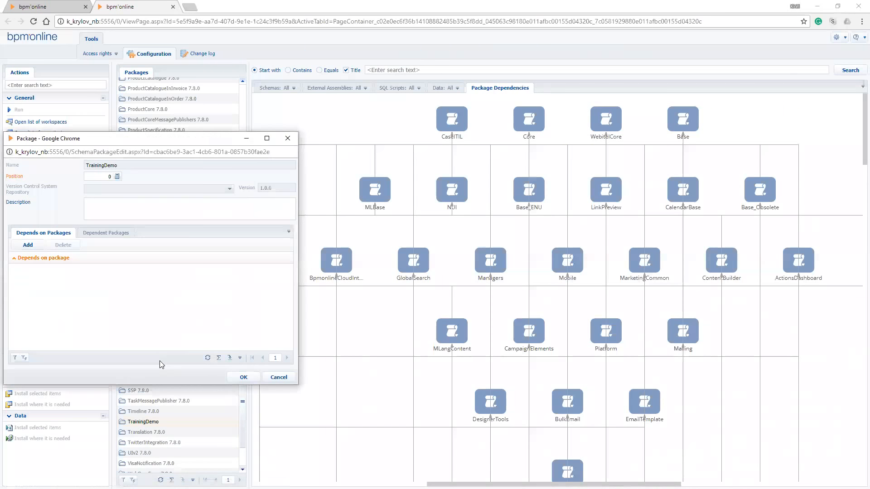
pyautogui.click(217, 198)
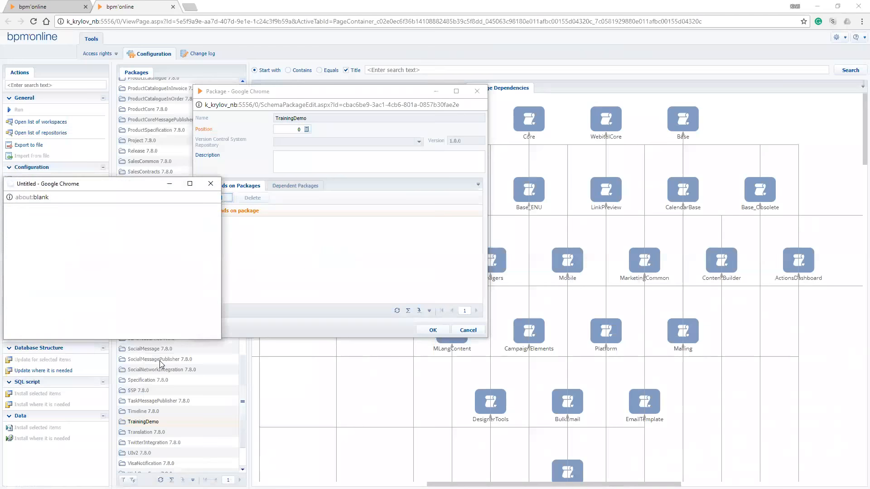
# Browse the packages available as TrainingDemo dependencies and close the package editor without adding any
pyautogui.scroll(-10, 267, 226)
pyautogui.scroll(-10, 267, 226)
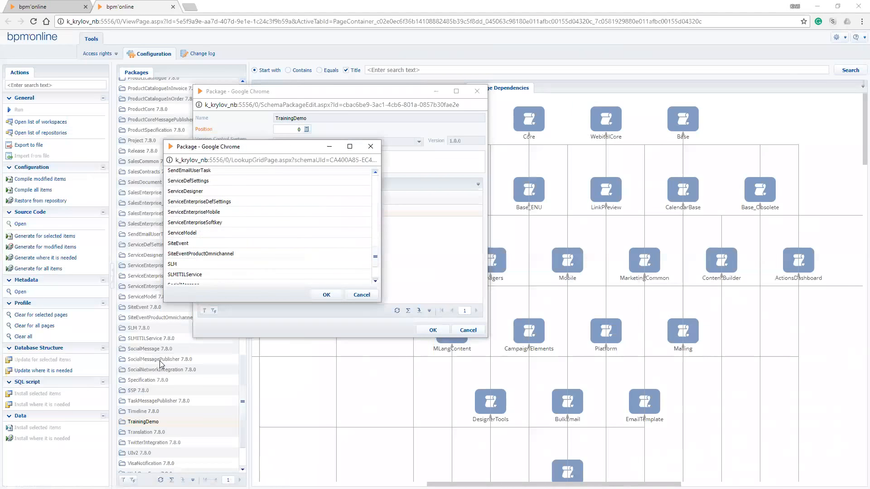
pyautogui.scroll(15, 267, 227)
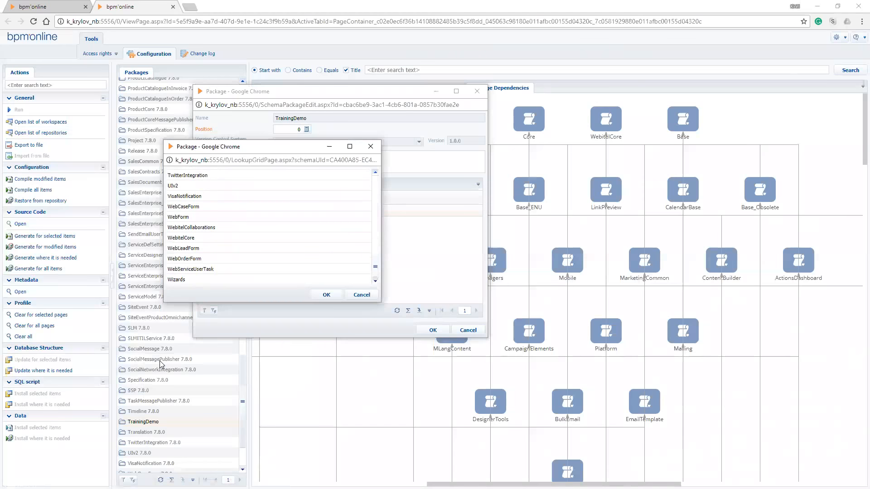
pyautogui.scroll(2, 268, 226)
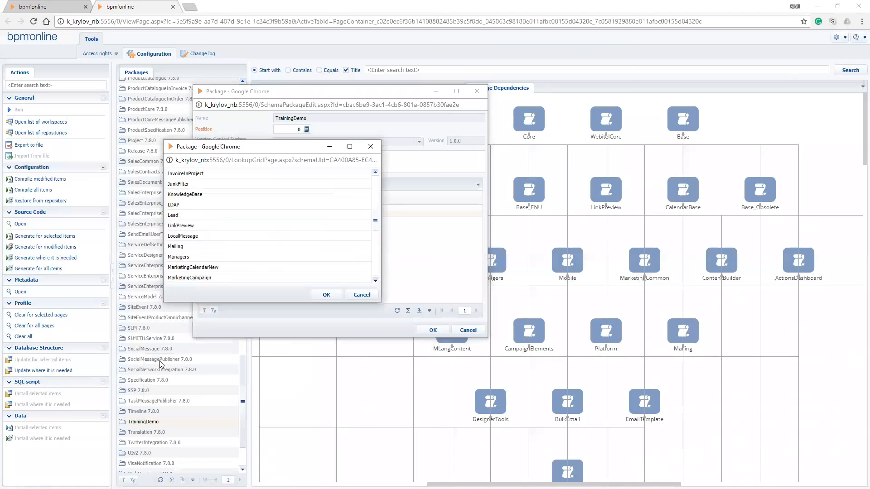
pyautogui.click(174, 205)
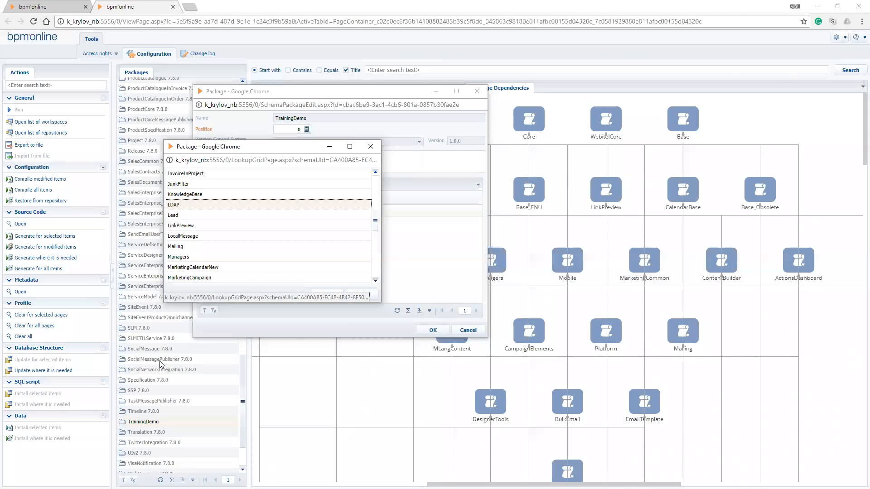
pyautogui.press('Up')
pyautogui.press('Up')
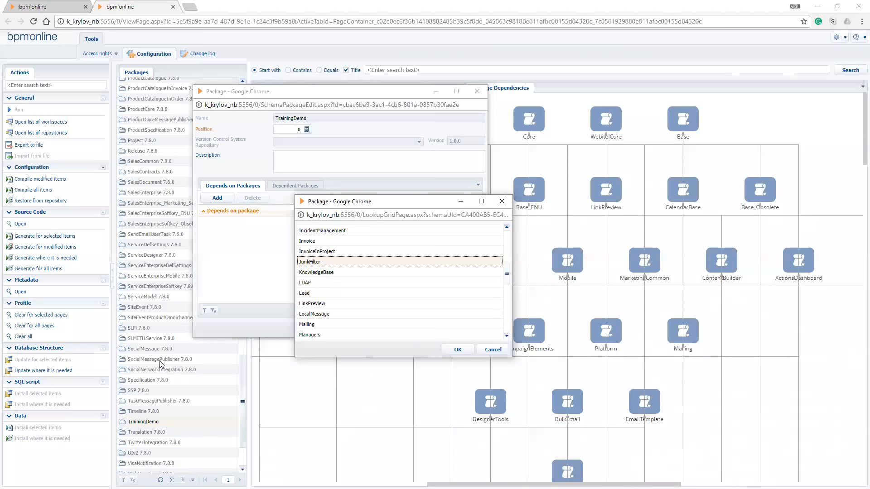
pyautogui.click(502, 201)
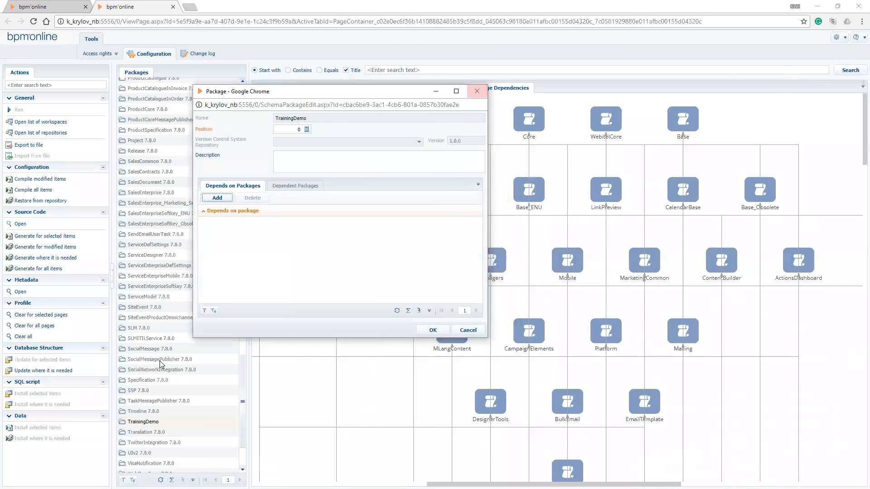
pyautogui.click(477, 91)
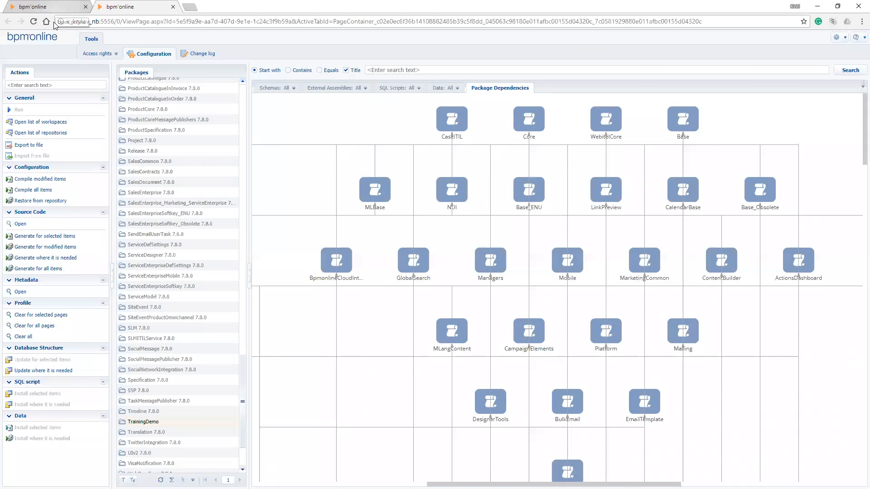
# Switch to the System Designer, open the system settings and filter them by names containing "Package"
pyautogui.click(54, 7)
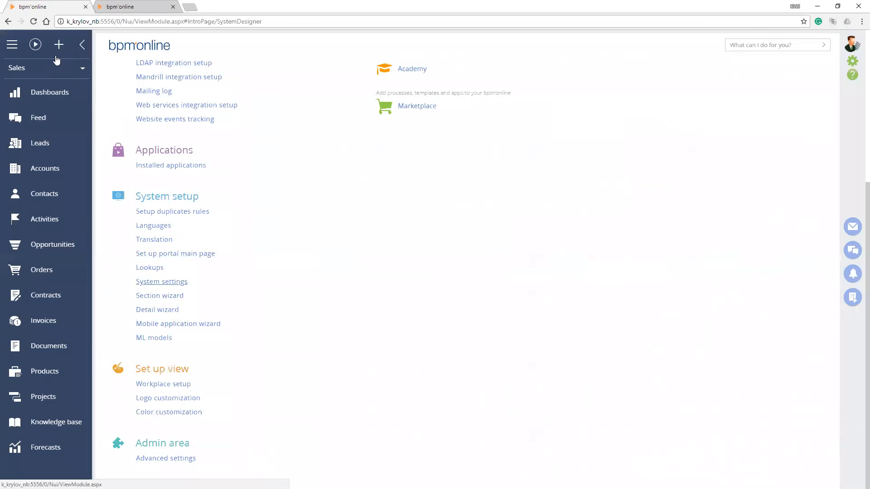
pyautogui.click(162, 282)
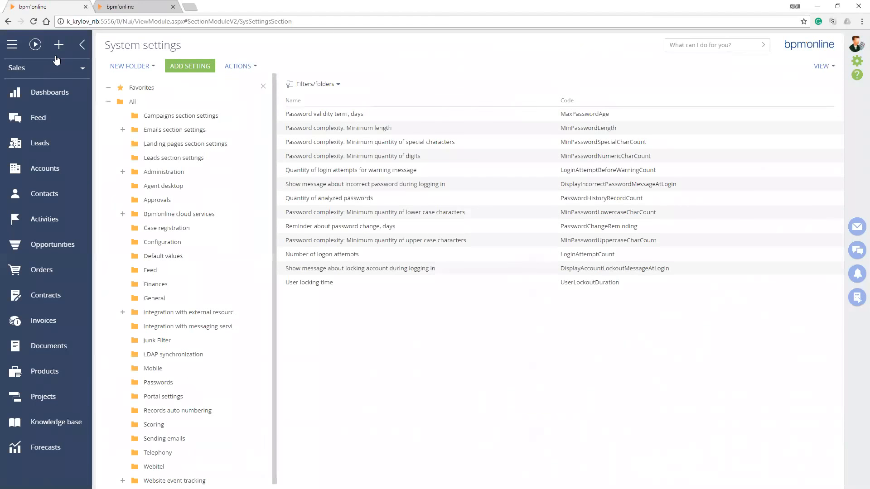
pyautogui.click(318, 85)
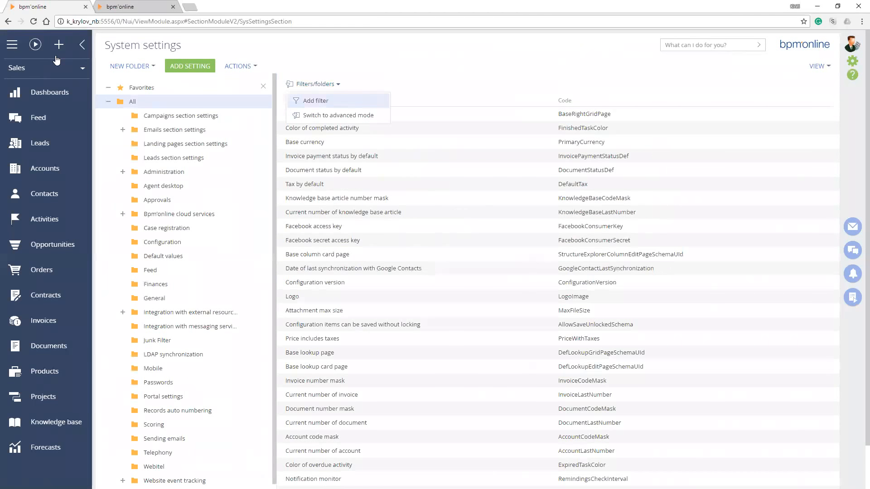
pyautogui.click(315, 101)
pyautogui.write('Package')
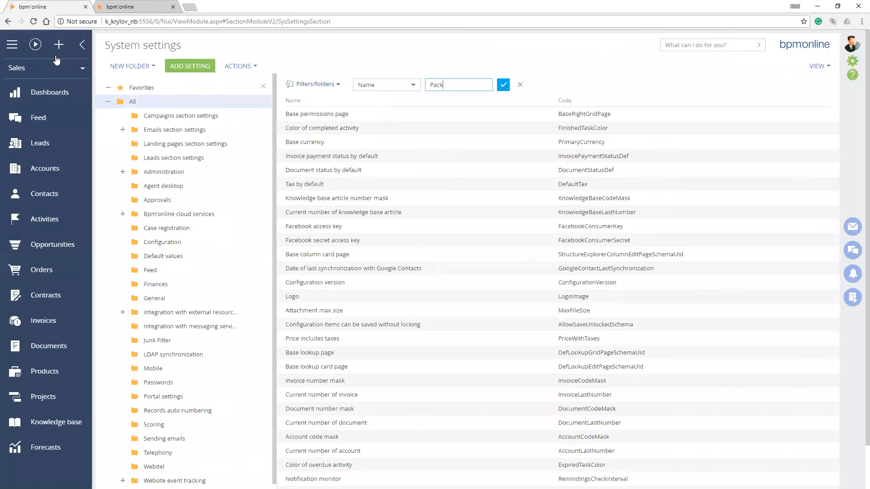
pyautogui.press('Return')
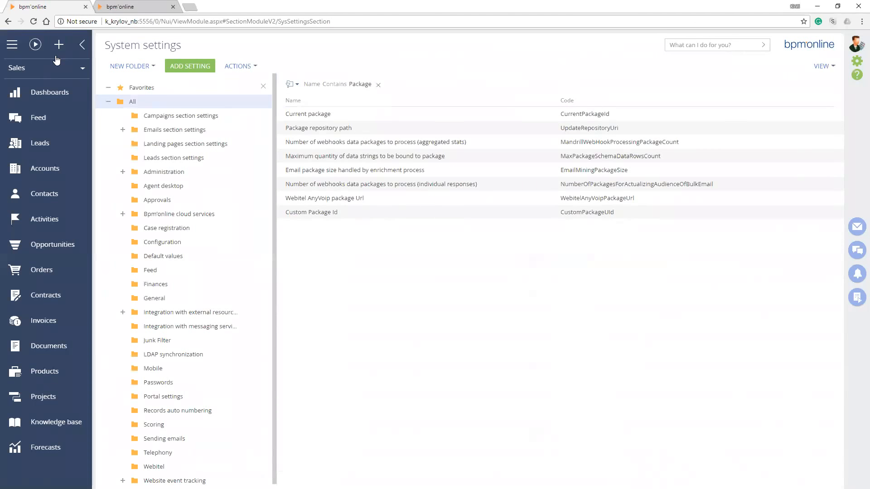
# Open the Current package system setting and compare its default value with the configuration's package list
pyautogui.click(308, 114)
pyautogui.click(300, 132)
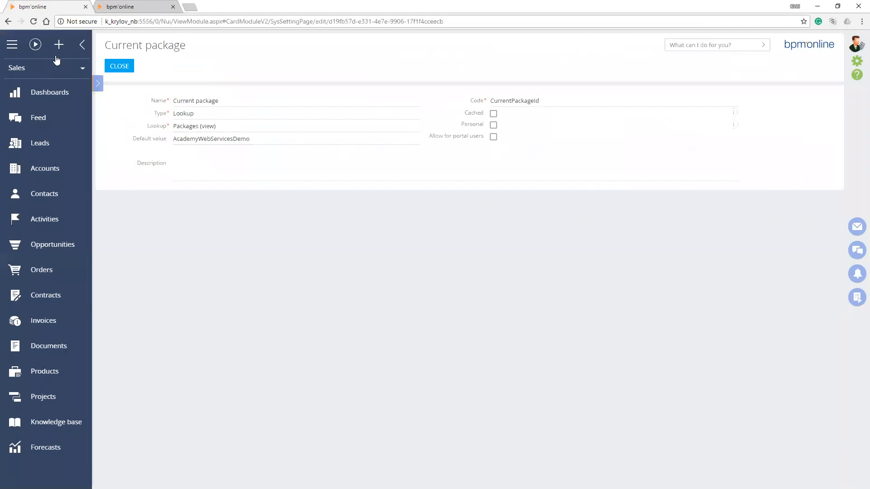
pyautogui.hotkey('ctrl', 'Tab')
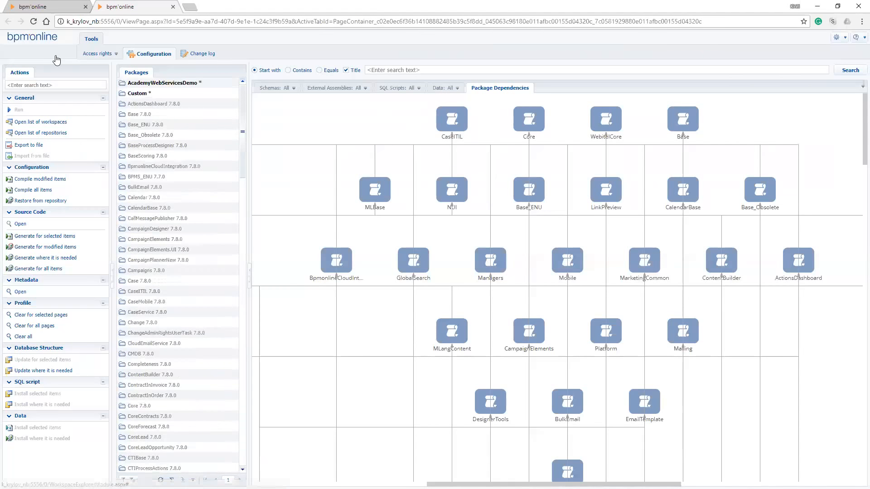
pyautogui.hotkey('ctrl', 'Tab')
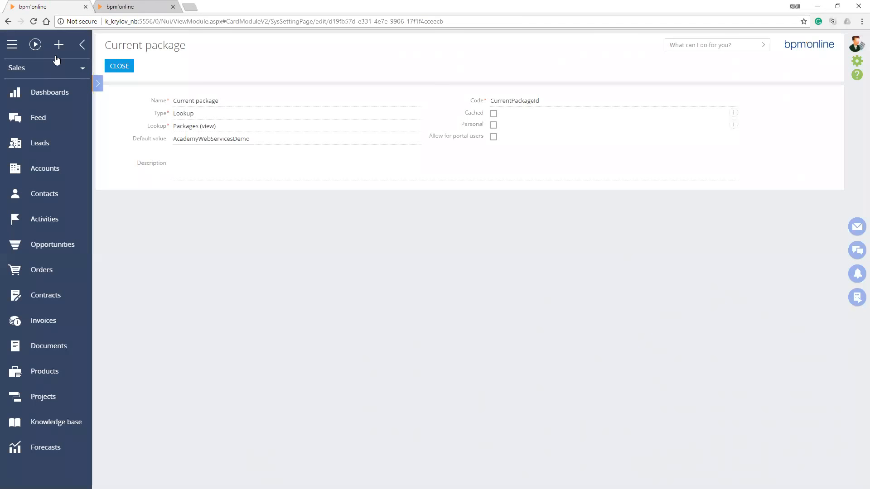
# Close the Current package setting and open the Custom Package Id setting to examine its default value
pyautogui.click(119, 66)
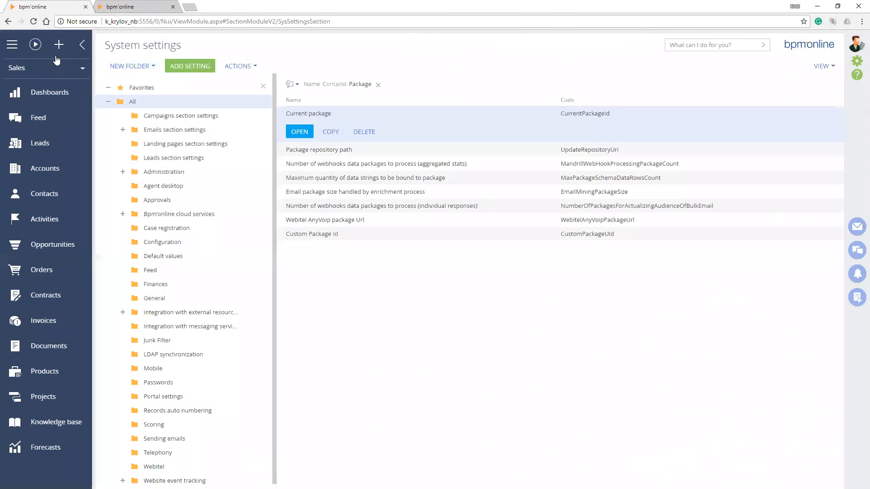
pyautogui.click(312, 234)
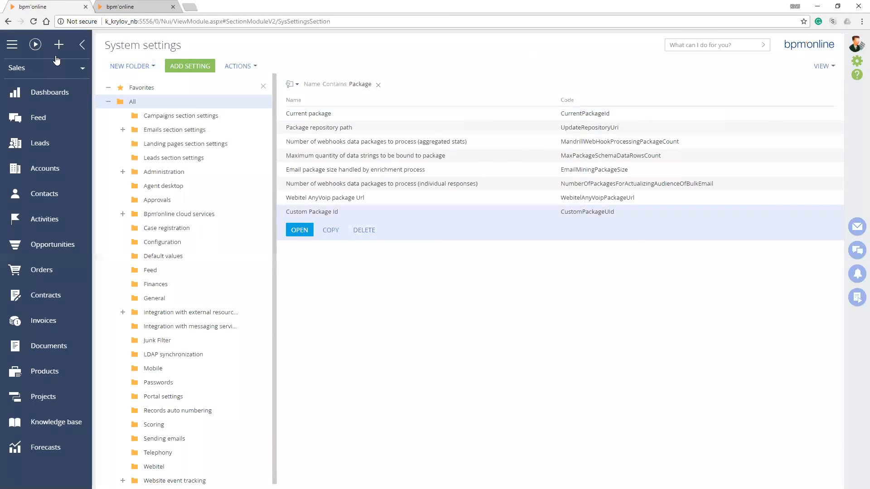
pyautogui.click(299, 230)
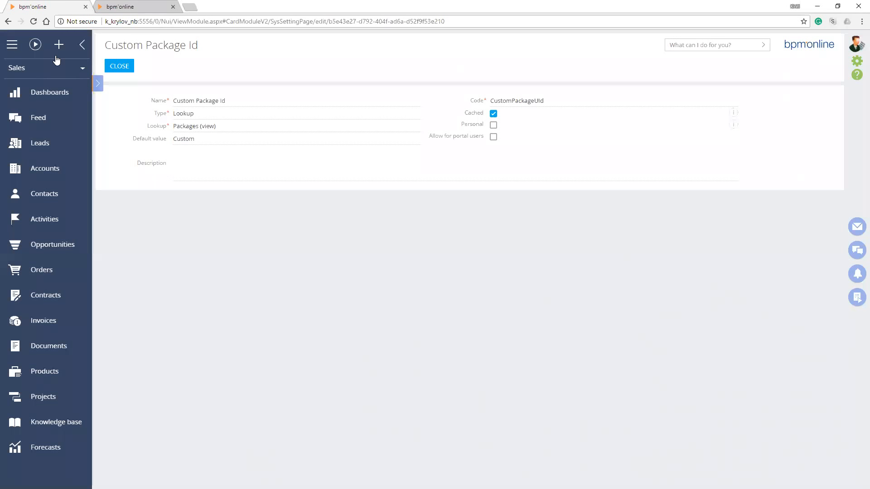
# Return to the configuration and look through the Custom package's schemas, external assemblies, SQL scripts, data and package dependencies
pyautogui.hotkey('ctrl', 'Tab')
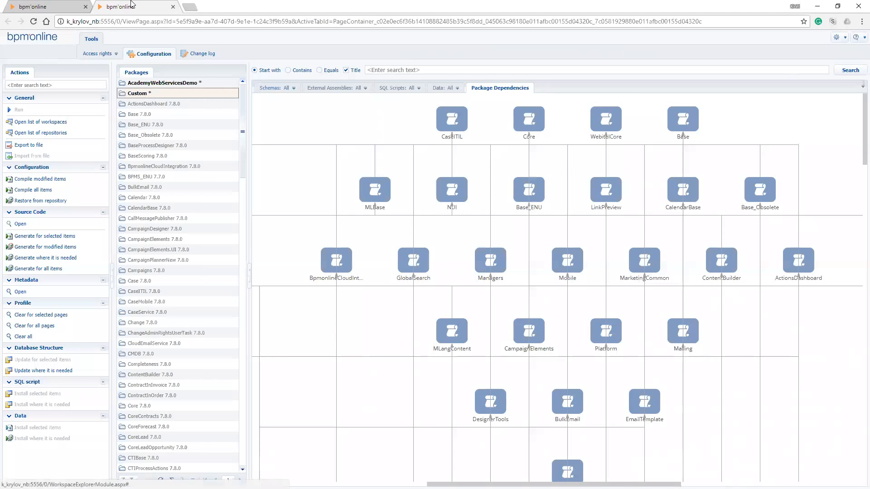
pyautogui.click(271, 88)
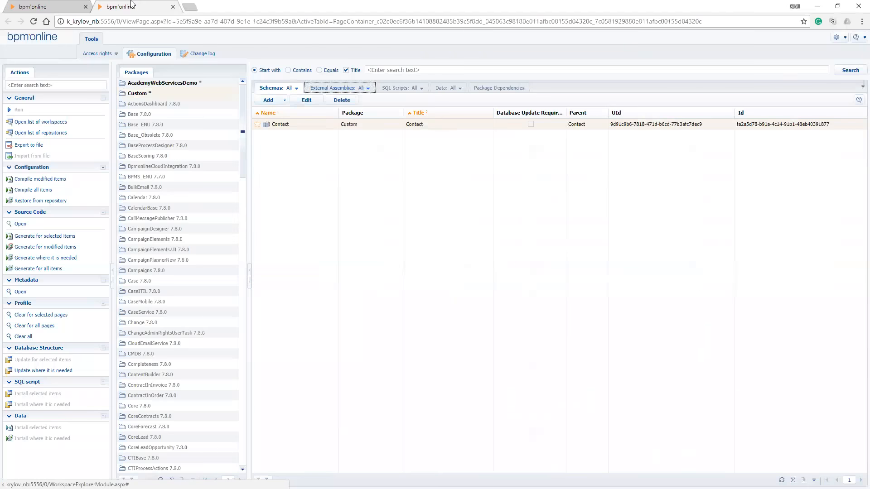
pyautogui.click(337, 88)
pyautogui.click(401, 88)
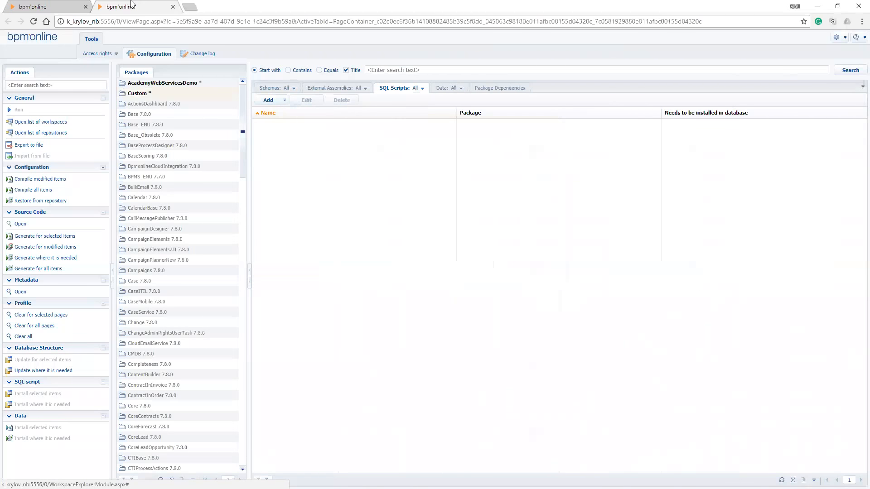
pyautogui.click(443, 87)
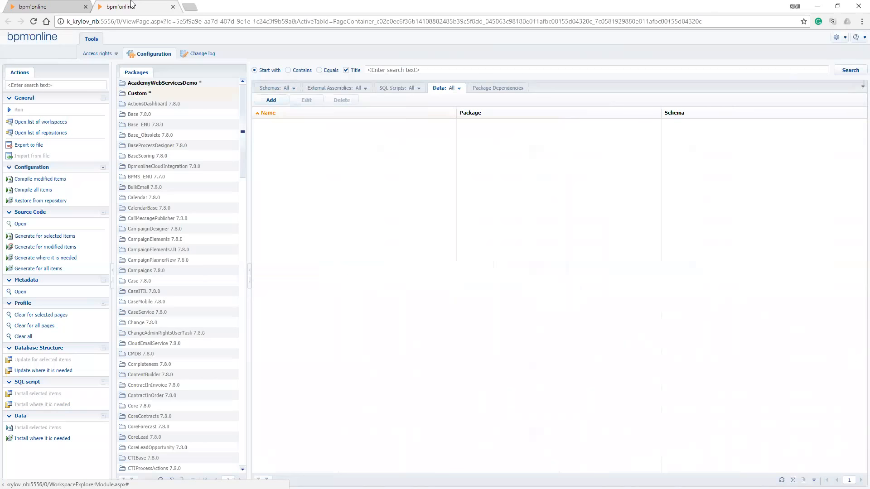
pyautogui.click(498, 88)
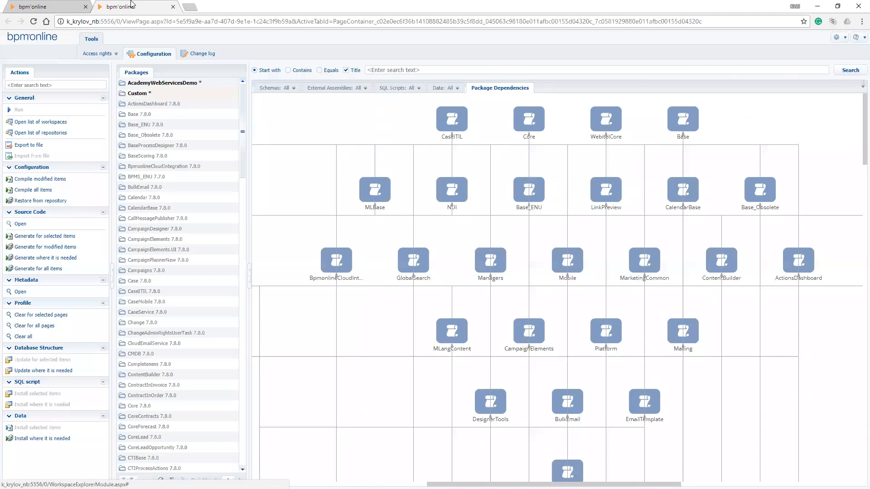
# Review the Custom package's schemas, external assemblies and SQL scripts again, one after another
pyautogui.click(277, 88)
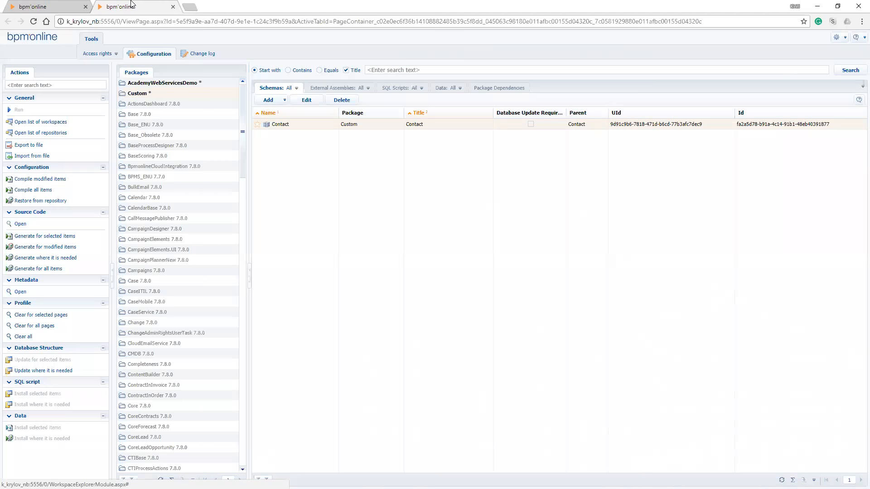
pyautogui.click(339, 88)
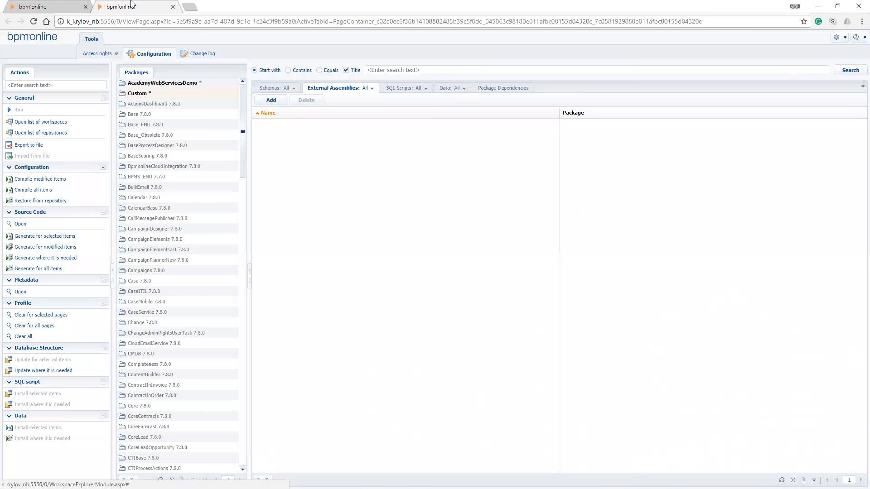
pyautogui.click(400, 88)
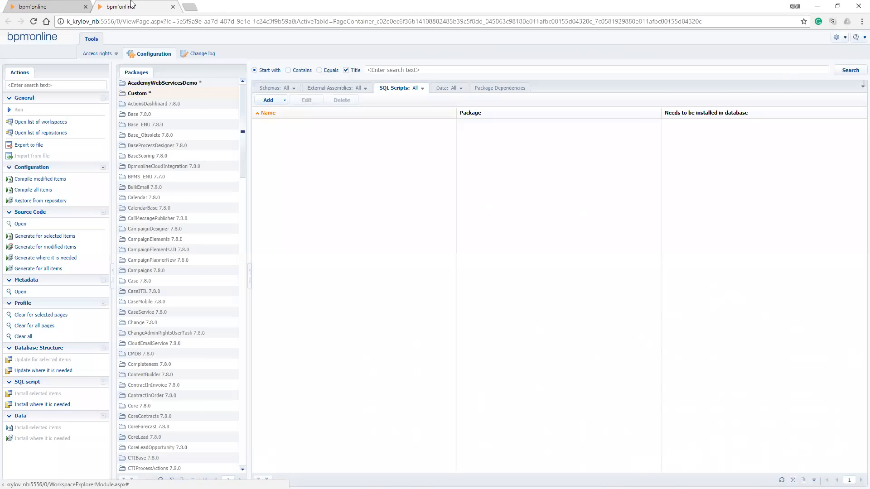
# Open a blank SQL script form for the Custom package to examine its fields, and cancel it
pyautogui.click(284, 100)
pyautogui.click(271, 111)
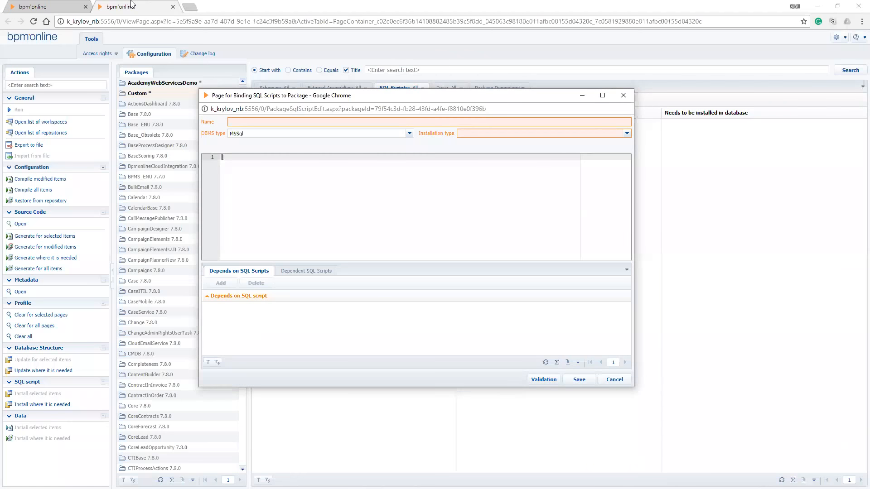
pyautogui.click(614, 380)
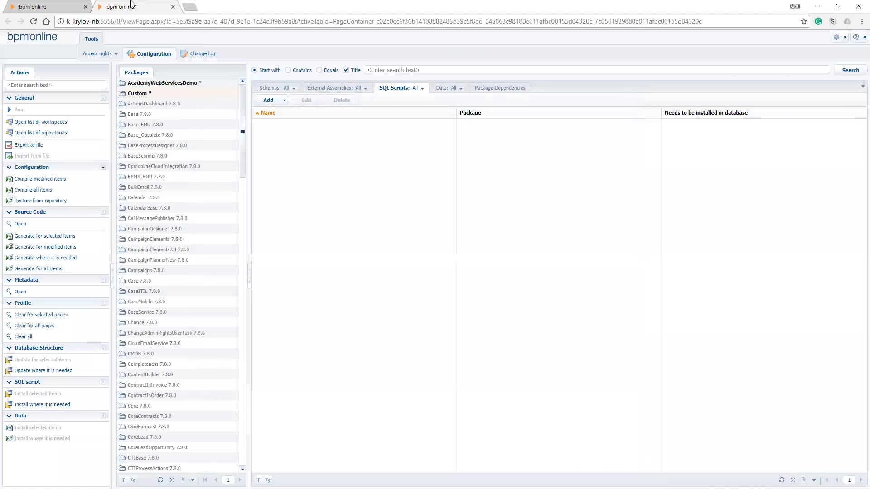
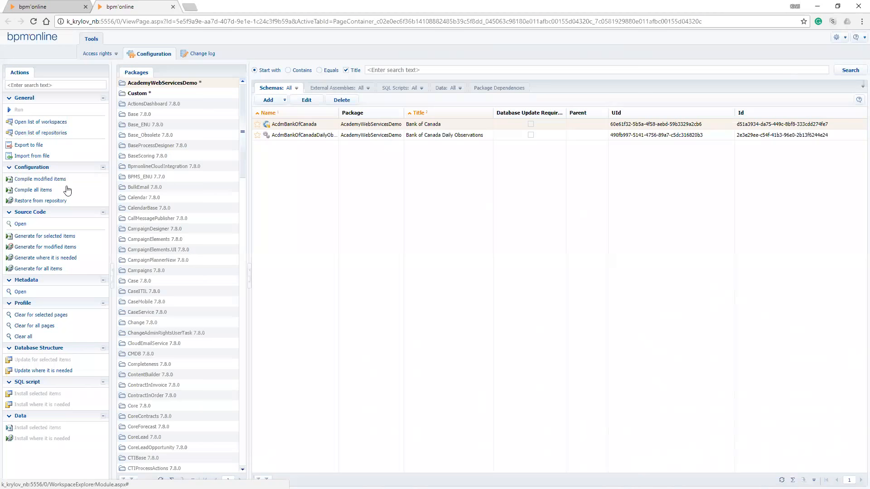
# Set the default value of the Current package system setting to Custom, save it and close the setting
pyautogui.press('Down')
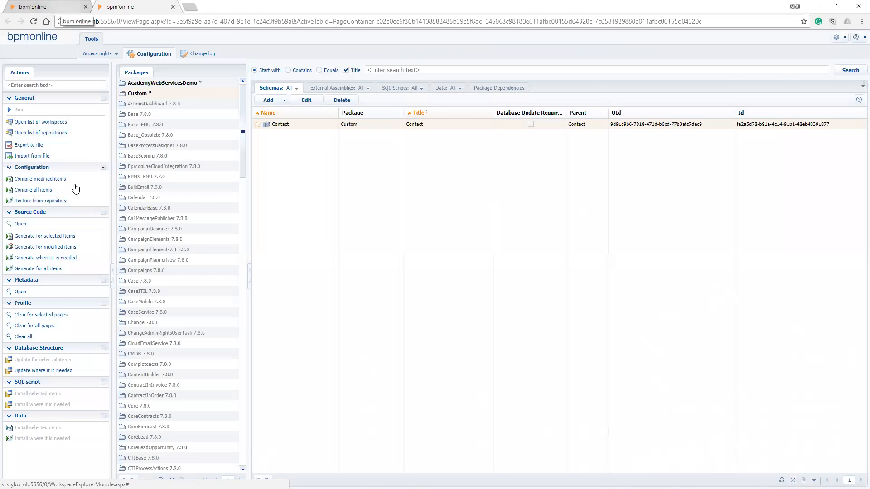
pyautogui.click(61, 7)
pyautogui.click(119, 65)
pyautogui.click(308, 113)
pyautogui.click(300, 128)
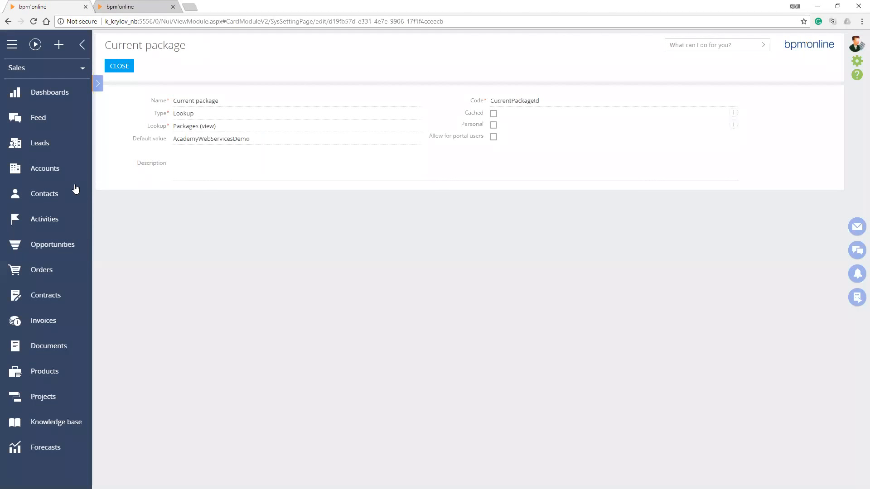
pyautogui.click(414, 138)
pyautogui.write('Cust')
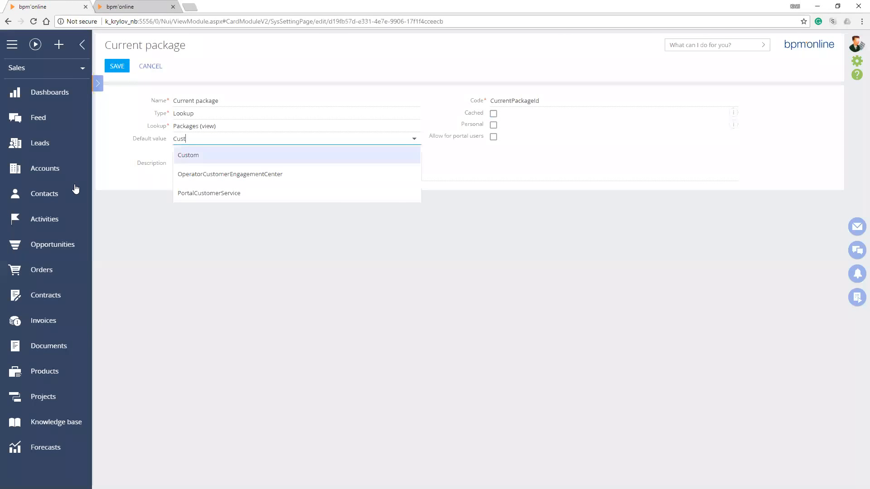
pyautogui.click(188, 155)
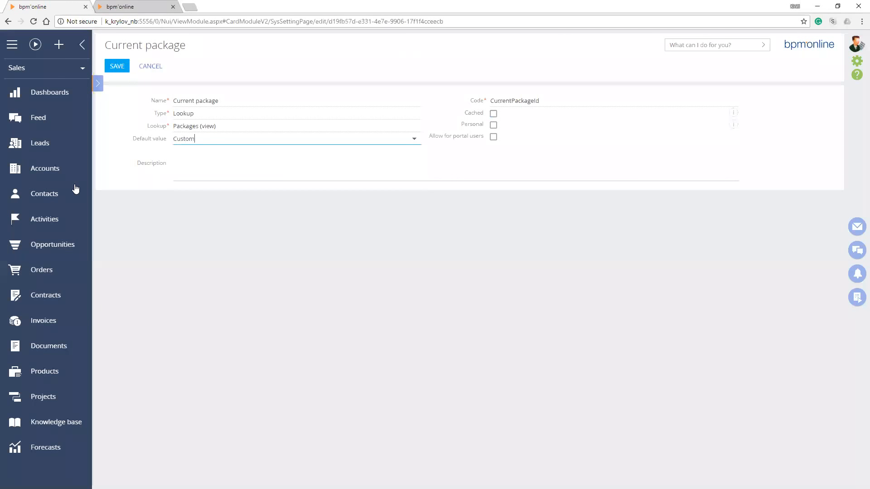
pyautogui.click(117, 66)
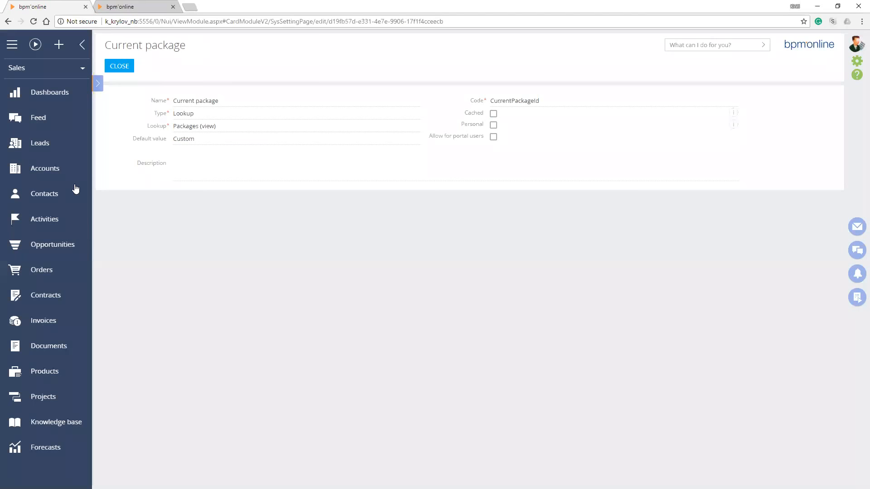
pyautogui.click(119, 67)
# Log out of the current session and log back in
pyautogui.click(854, 45)
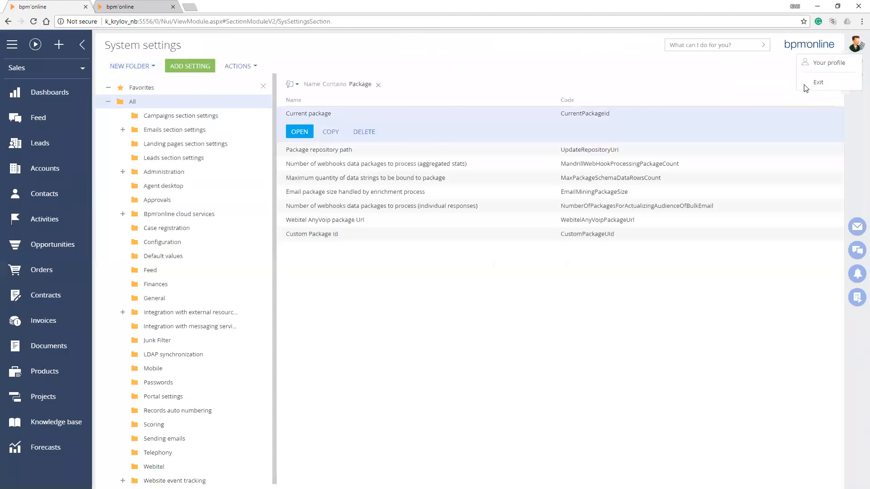
pyautogui.click(816, 84)
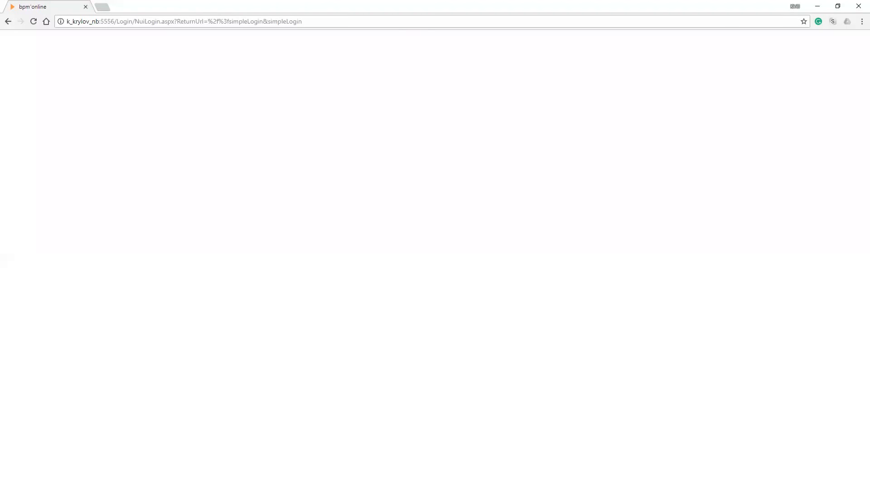
pyautogui.press('Return')
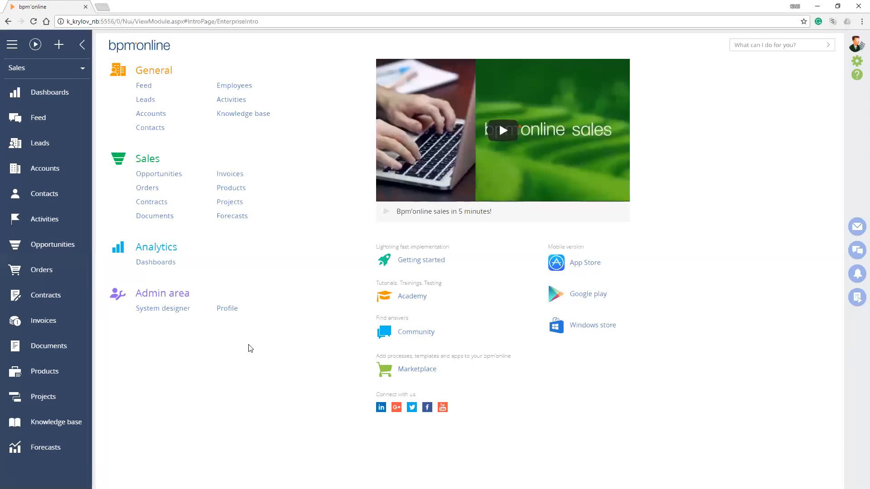
# Open the System designer, and load the configuration in a separate browser tab through the site's /0/dev address
pyautogui.click(856, 61)
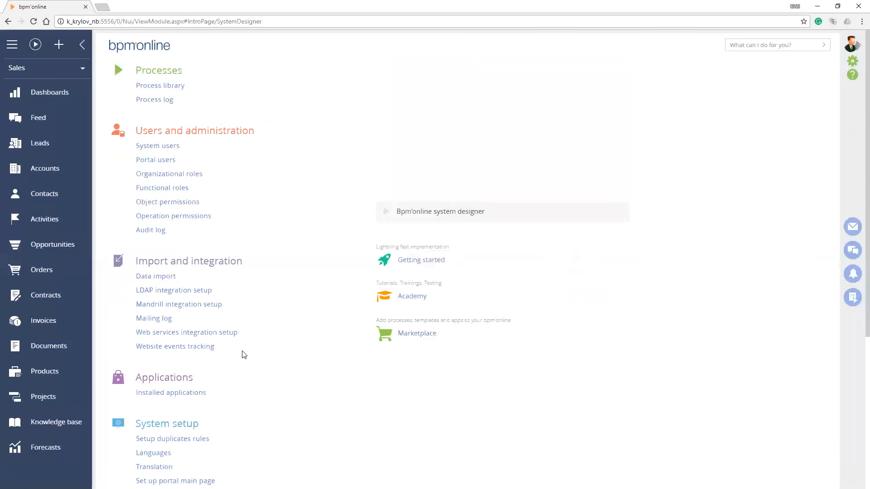
pyautogui.scroll(-5, 240, 373)
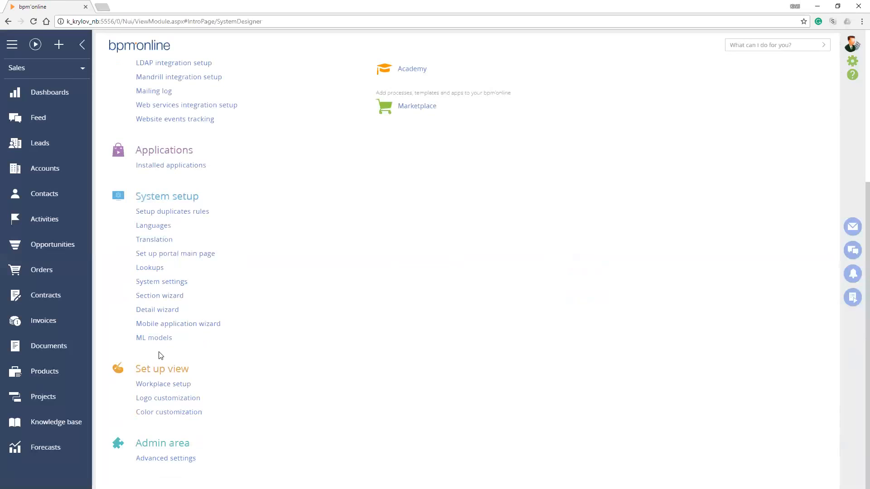
pyautogui.moveTo(115, 21); pyautogui.dragTo(67, 21)
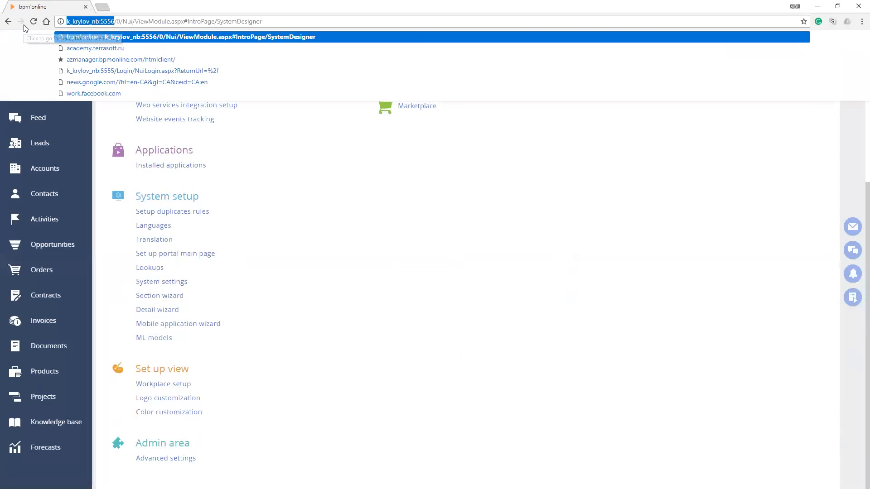
pyautogui.hotkey('ctrl', 'c')
pyautogui.hotkey('ctrl', 't')
pyautogui.hotkey('ctrl', 'v')
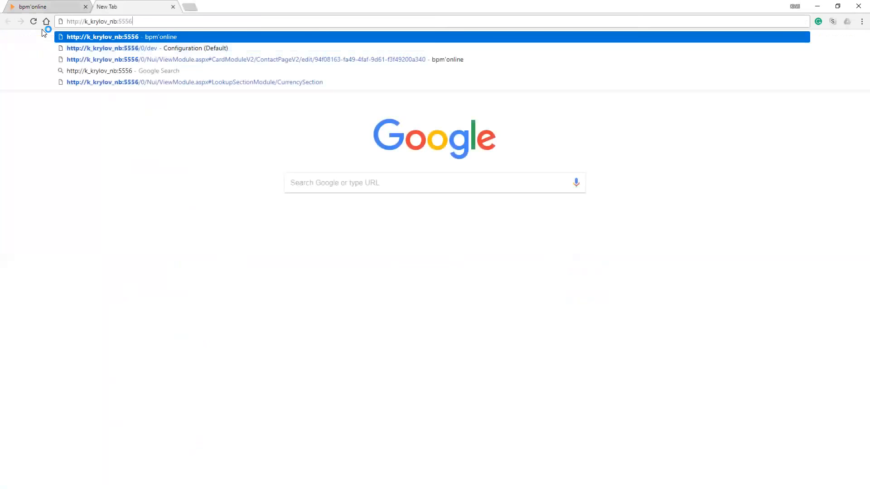
pyautogui.write('/0/dev')
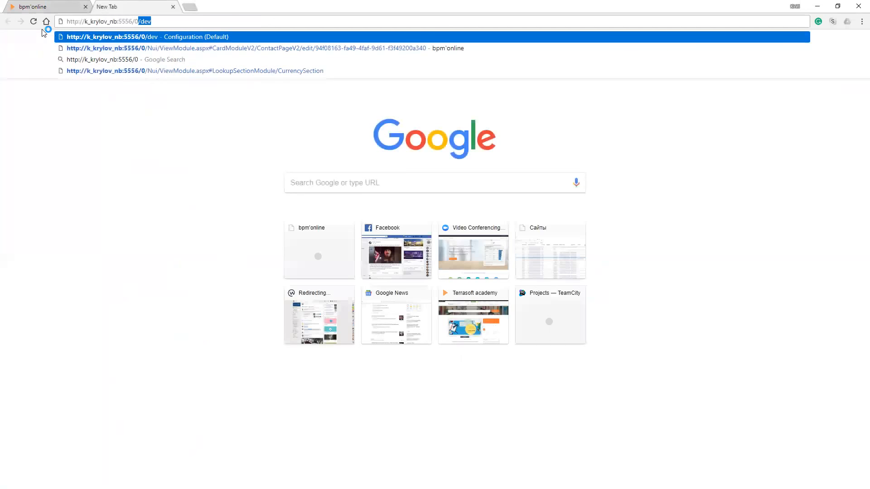
pyautogui.press('Return')
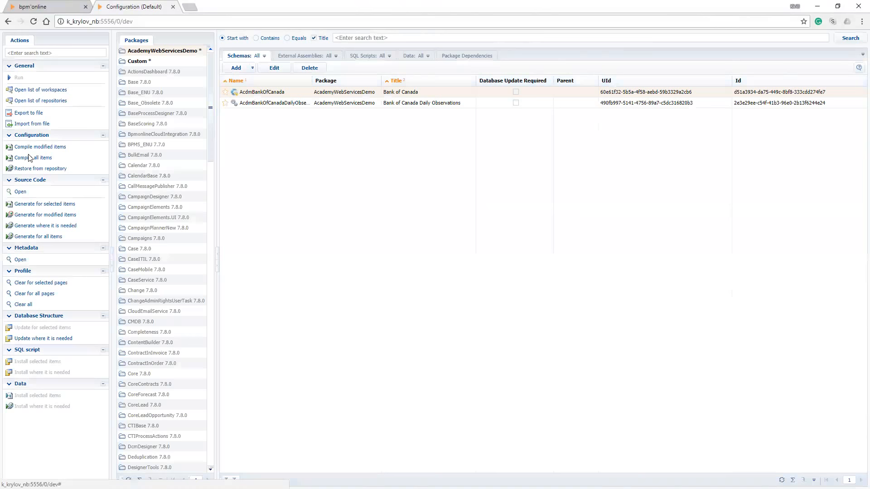
# Check the System designer's setup options, and return to the configuration to view the Custom package's schemas
pyautogui.click(53, 7)
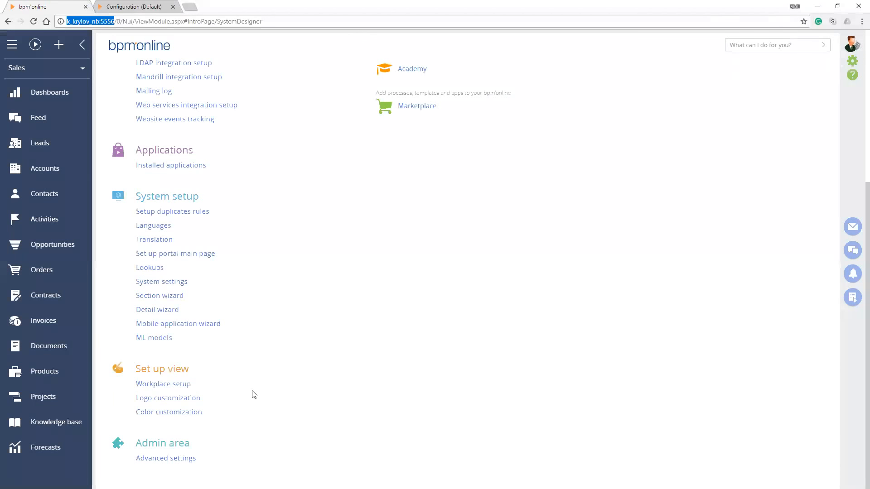
pyautogui.hotkey('ctrl', 'Tab')
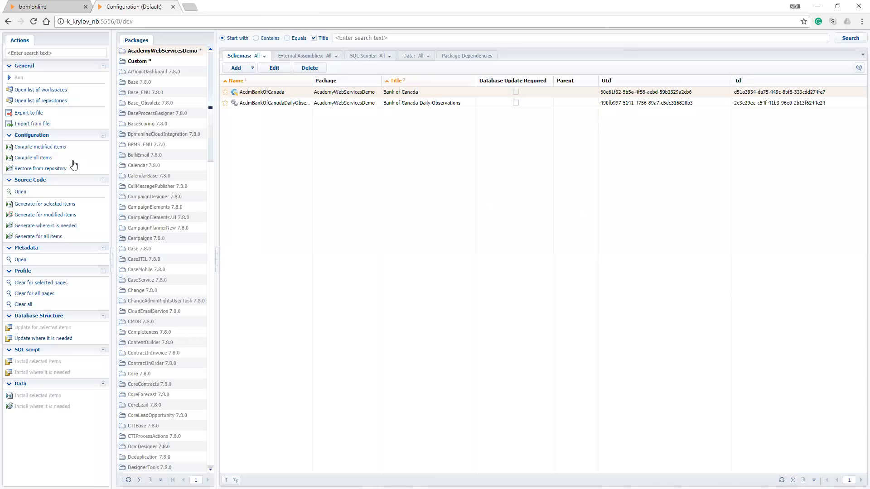
pyautogui.press('Down')
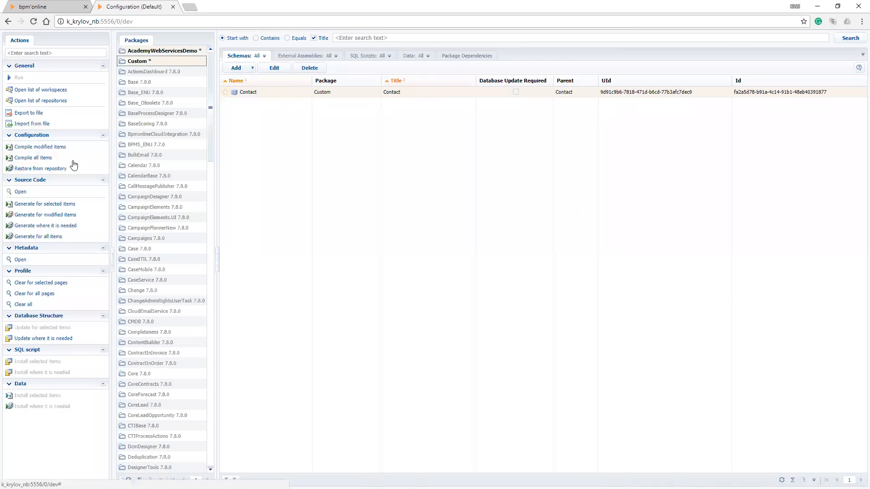
# Switch to the General workplace and open the New Boston record in the Contacts section
pyautogui.click(47, 9)
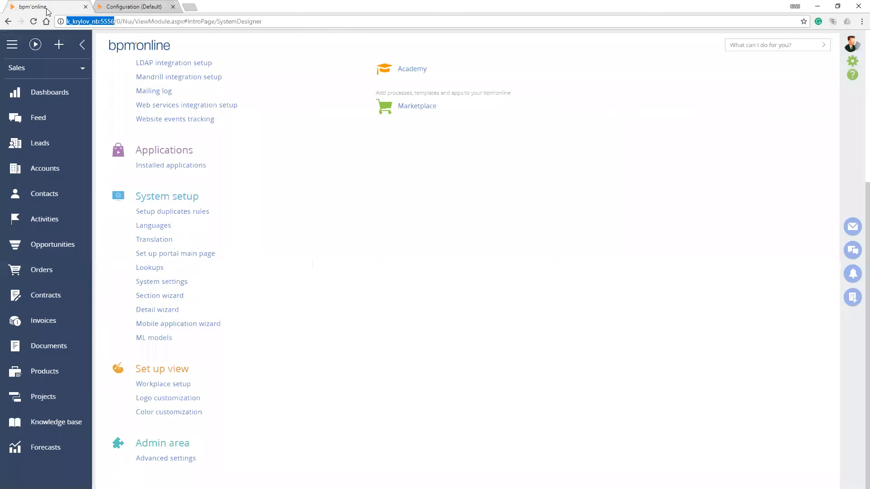
pyautogui.click(47, 10)
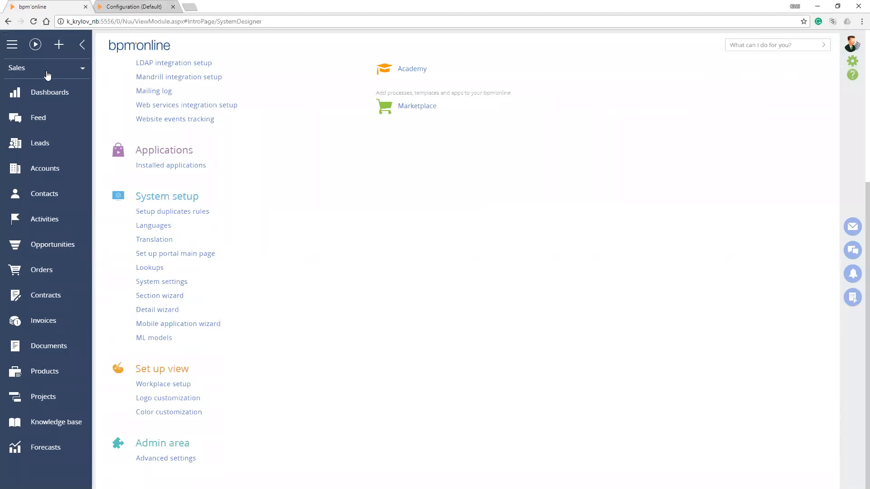
pyautogui.click(48, 72)
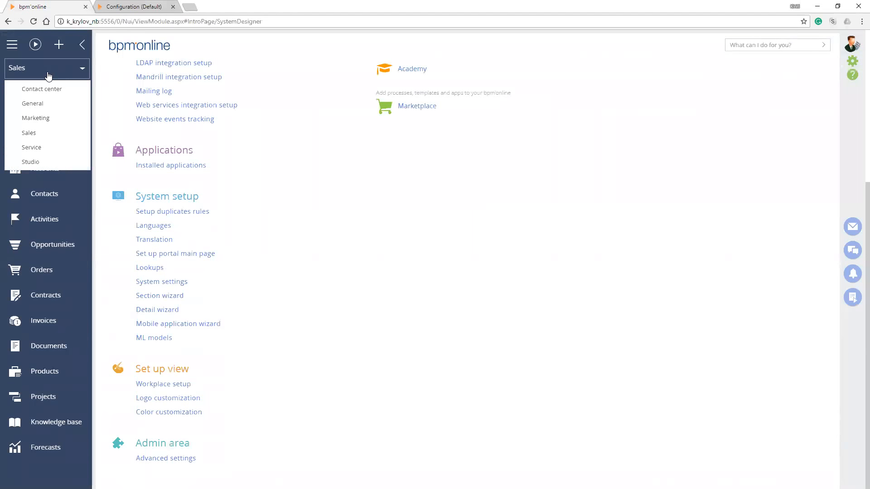
pyautogui.click(47, 102)
pyautogui.click(49, 149)
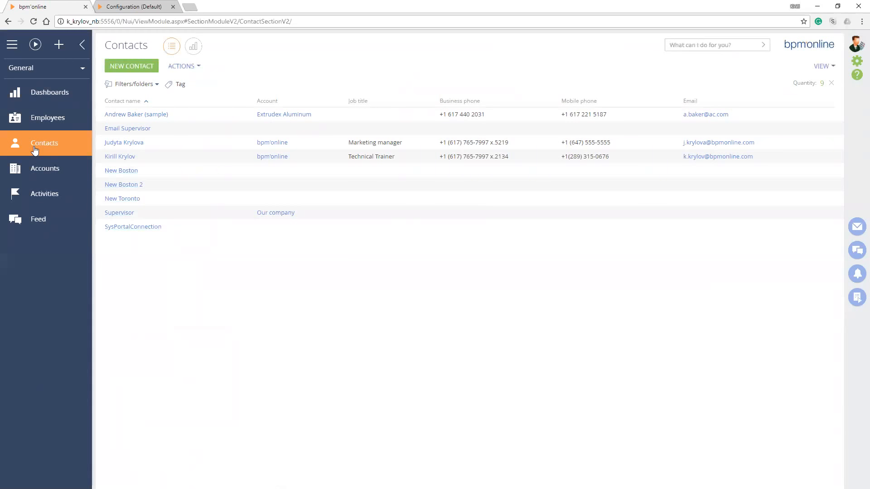
pyautogui.click(121, 170)
pyautogui.click(119, 65)
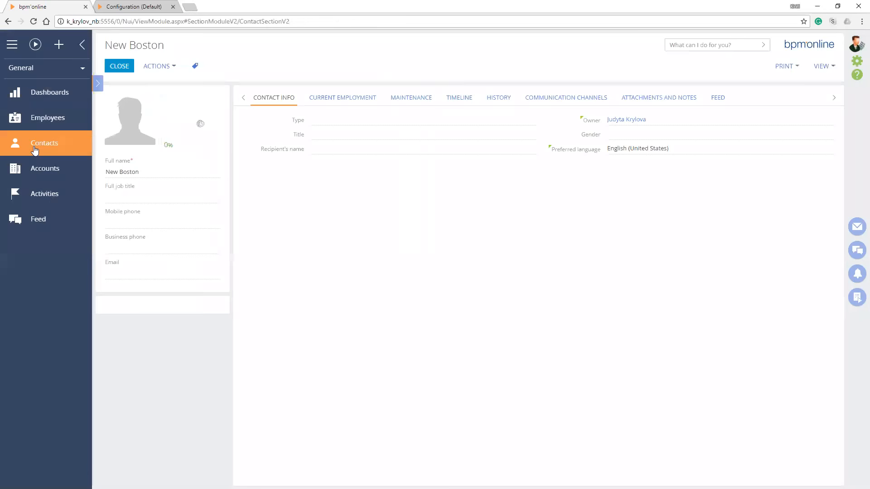
pyautogui.click(120, 170)
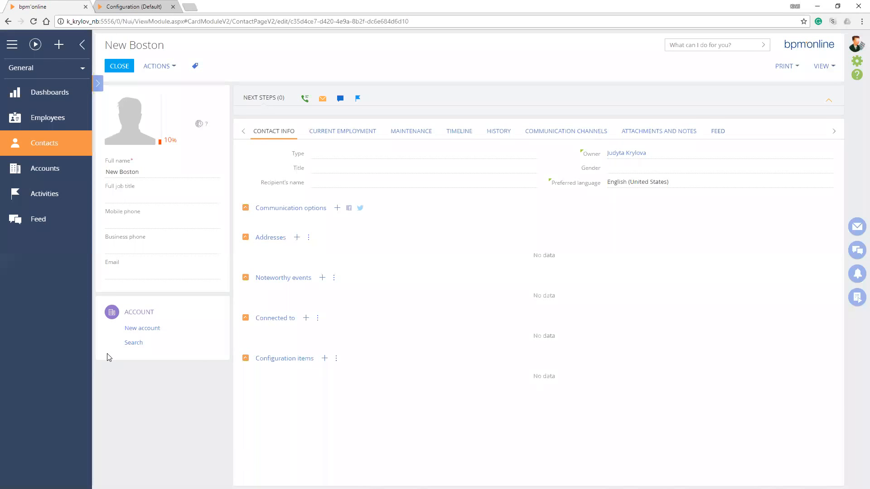
# Examine the contact page's section wizard option and the wizards listed in the System designer
pyautogui.click(823, 66)
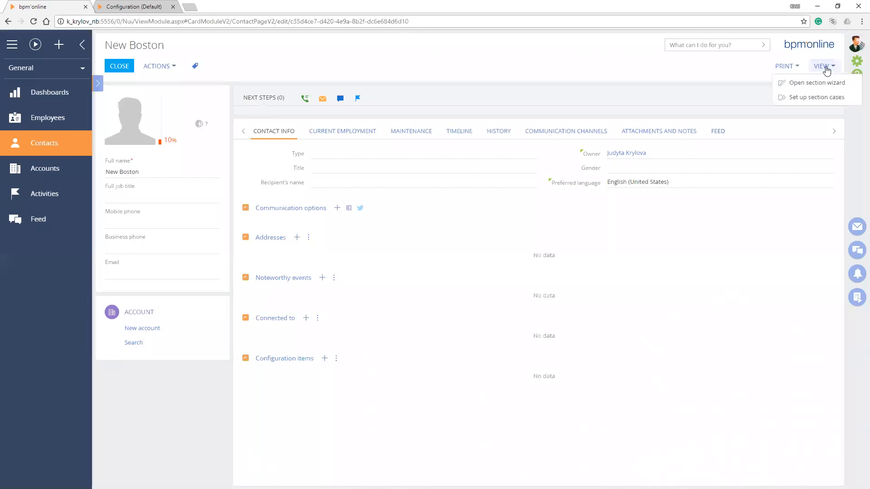
pyautogui.click(801, 83)
pyautogui.click(856, 61)
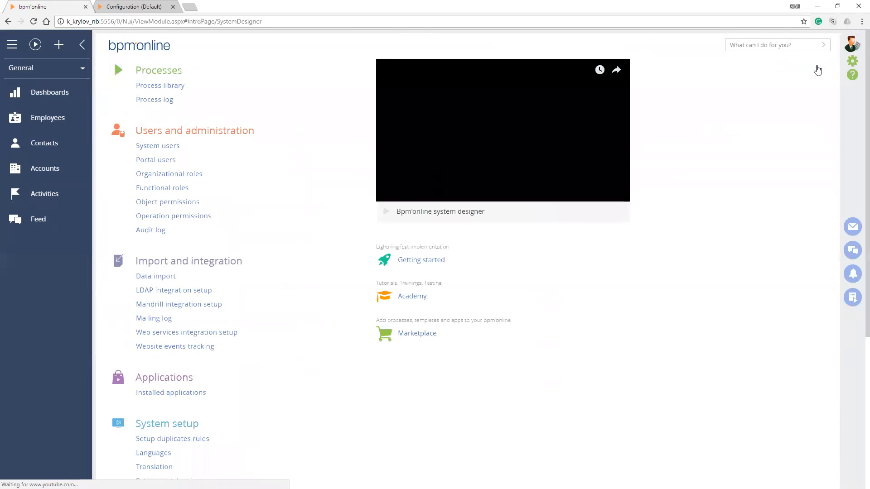
pyautogui.scroll(-5, 817, 70)
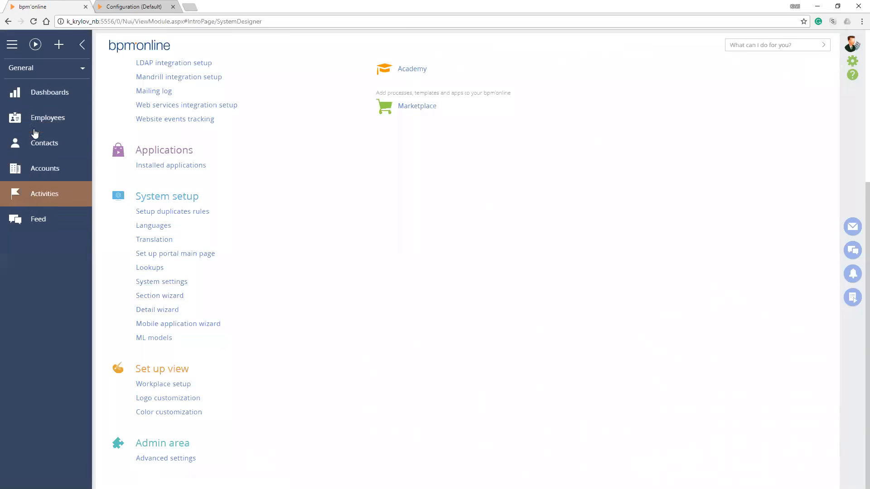
# Return to the Contacts section and open the setup of its displayed list fields
pyautogui.click(71, 153)
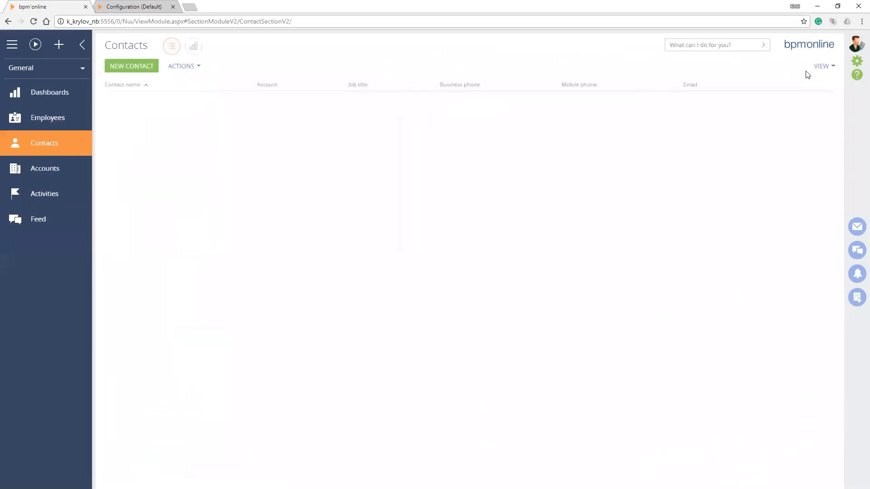
pyautogui.click(824, 68)
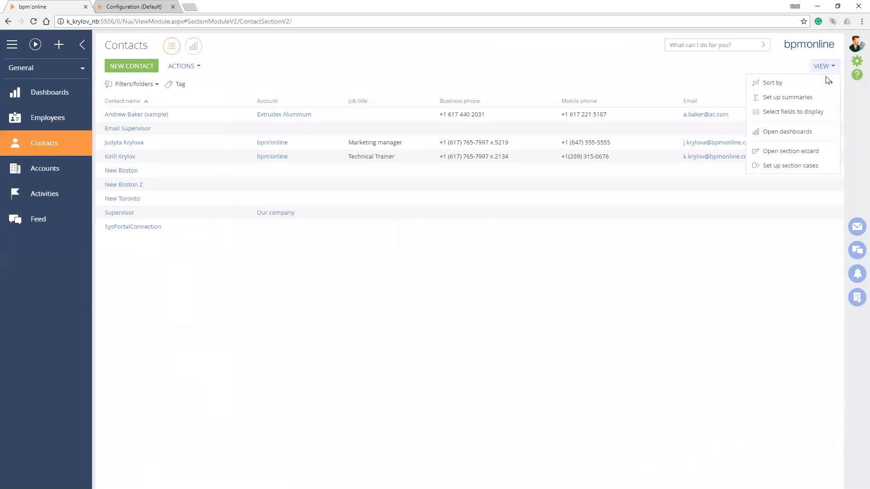
pyautogui.click(798, 124)
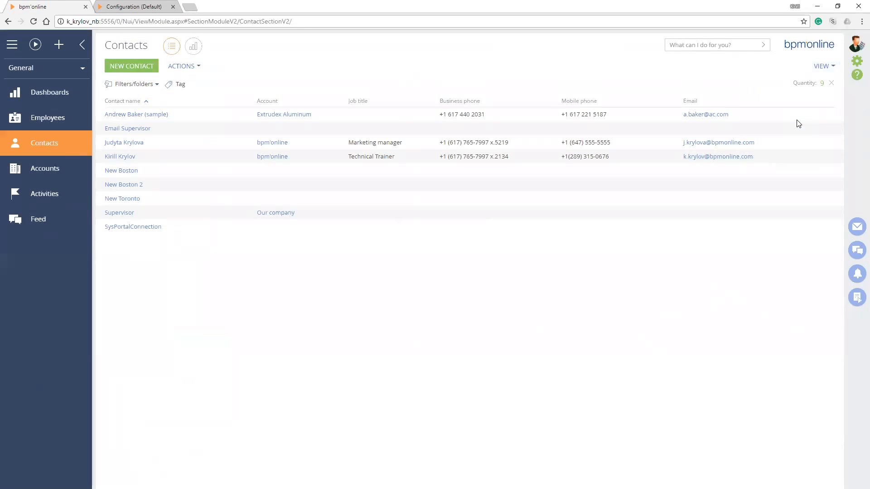
pyautogui.click(821, 67)
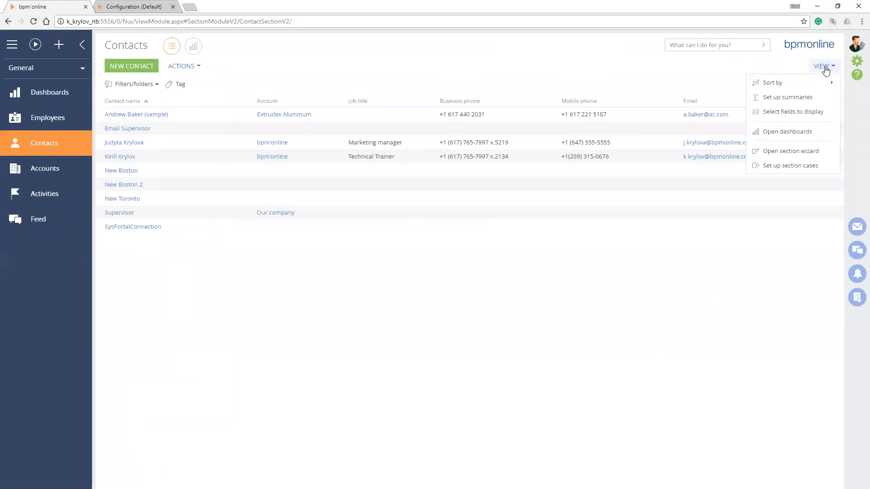
pyautogui.click(804, 119)
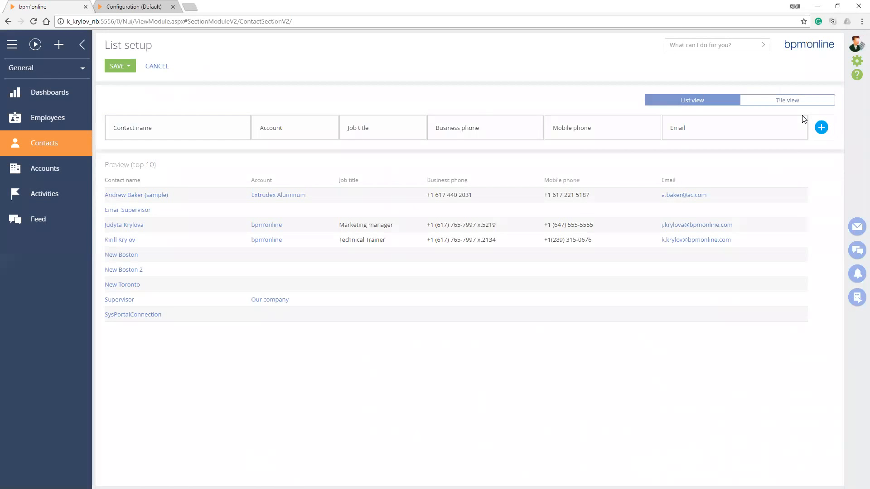
# Set the Contacts list to tile view, add a Business phone field below Account, save, and select the first contact
pyautogui.click(800, 100)
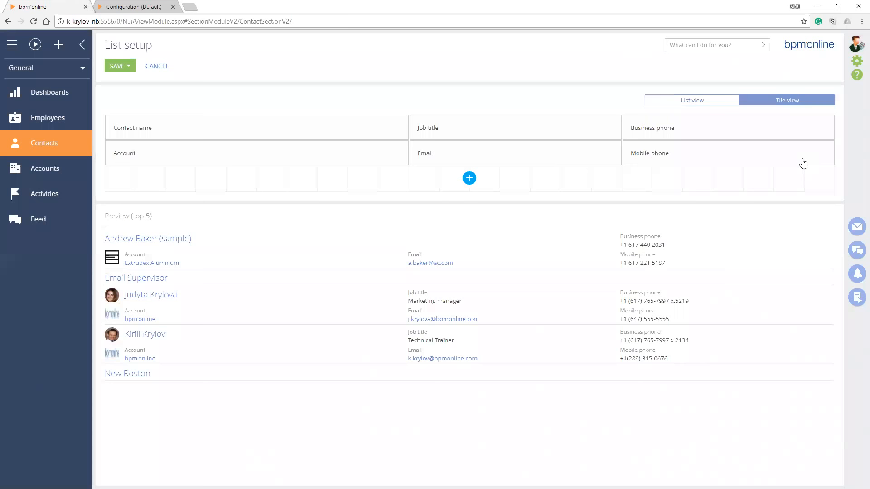
pyautogui.click(469, 178)
pyautogui.click(530, 265)
pyautogui.click(435, 338)
pyautogui.click(335, 205)
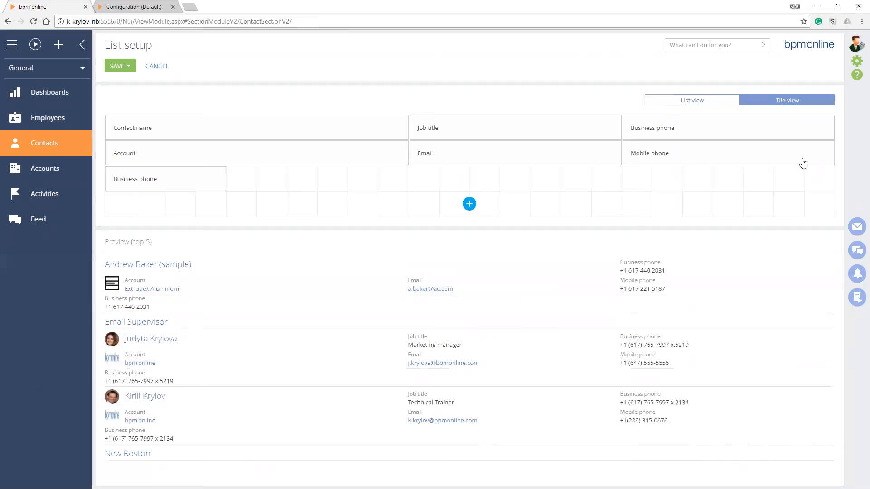
pyautogui.click(120, 66)
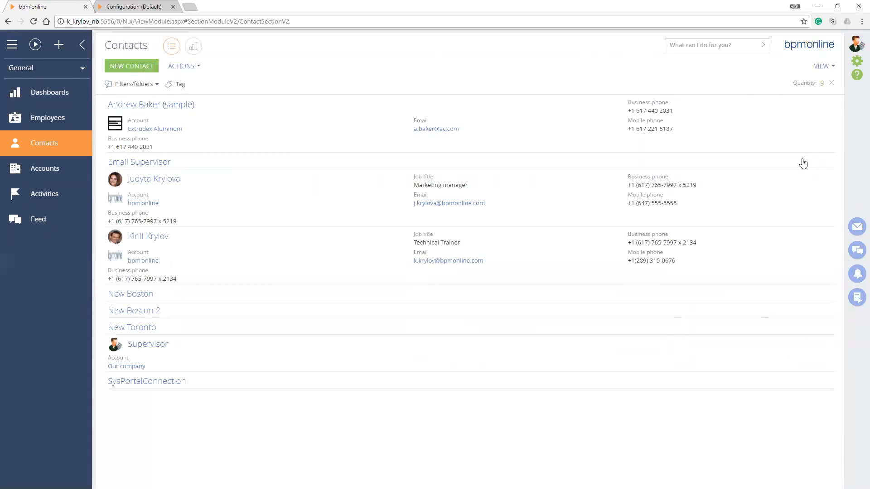
pyautogui.moveTo(154, 147); pyautogui.dragTo(108, 147)
pyautogui.click(108, 147)
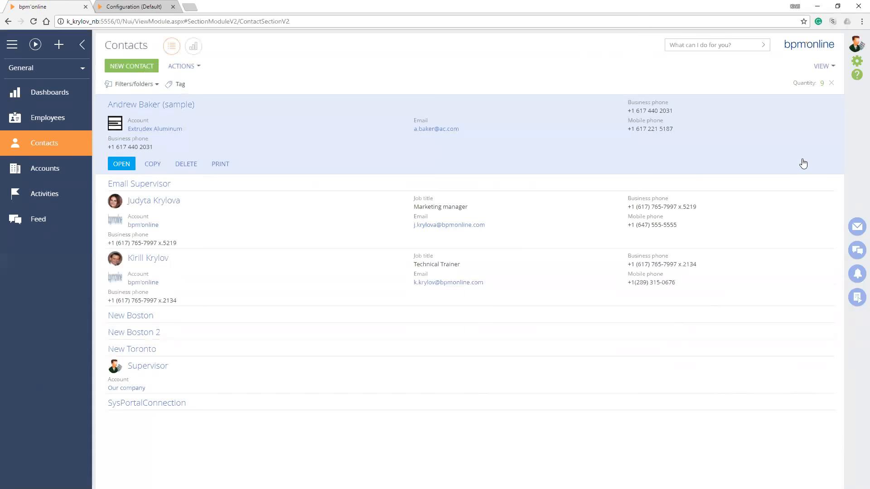
# Open the section wizard for Contacts and highlight the SectionWizard part and section identifier in the page address
pyautogui.click(821, 66)
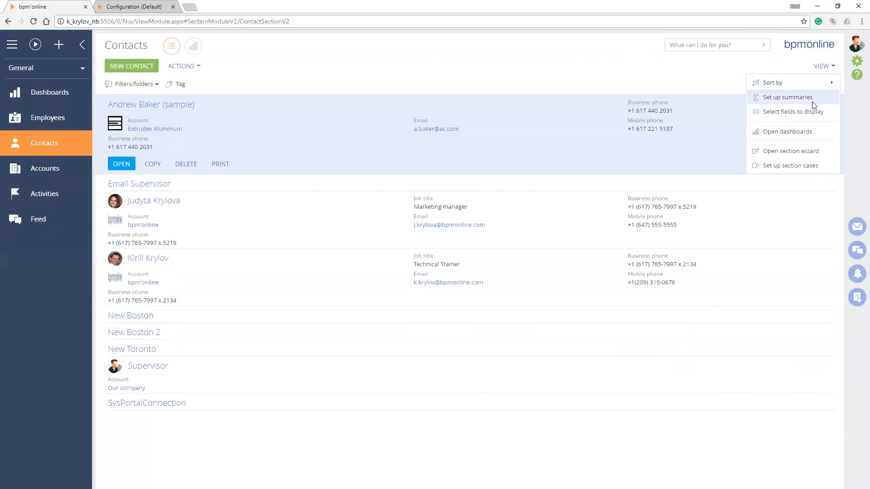
pyautogui.click(800, 154)
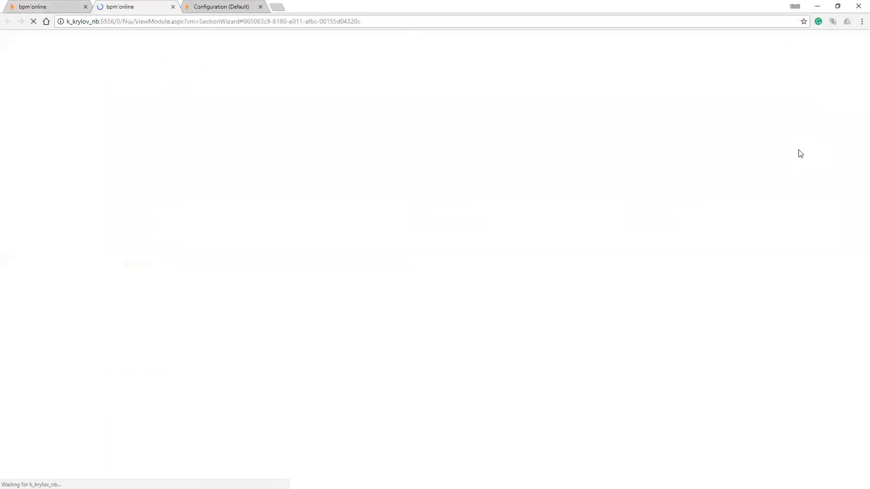
pyautogui.hotkey('shift', 'Right')
pyautogui.hotkey('shift', 'Right')
pyautogui.hotkey('shift', 'Right')
pyautogui.hotkey('shift', 'Right')
pyautogui.hotkey('shift', 'Right')
pyautogui.hotkey('shift', 'Right')
pyautogui.hotkey('shift', 'Right')
pyautogui.hotkey('shift', 'Right')
pyautogui.hotkey('shift', 'Right')
pyautogui.hotkey('shift', 'Right')
pyautogui.hotkey('shift', 'Right')
pyautogui.hotkey('shift', 'Right')
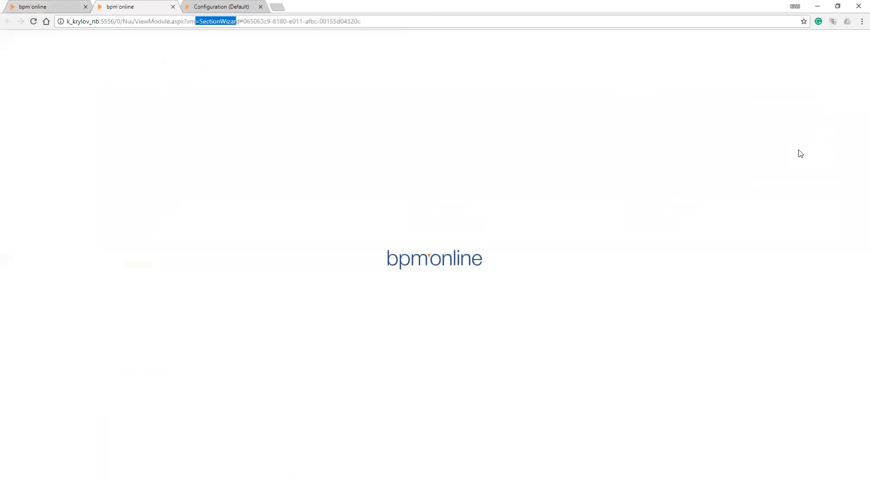
pyautogui.press('Right')
pyautogui.press('Right')
pyautogui.press('Right')
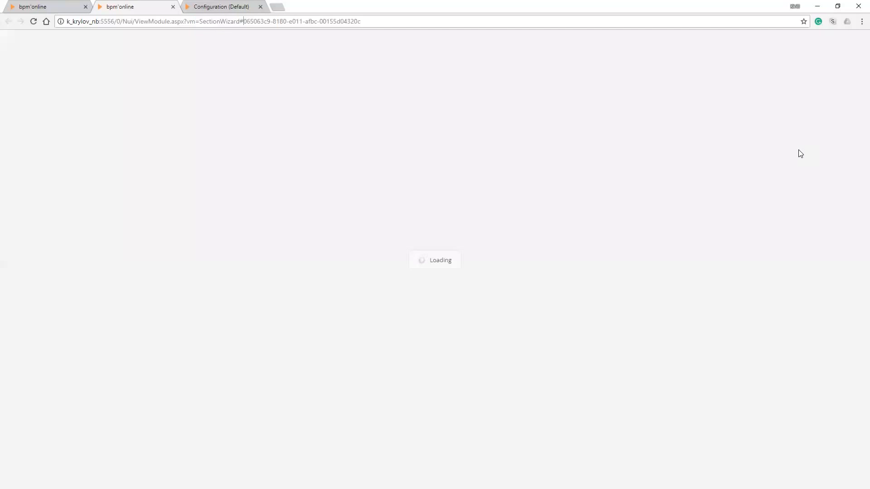
pyautogui.hotkey('shift', 'End')
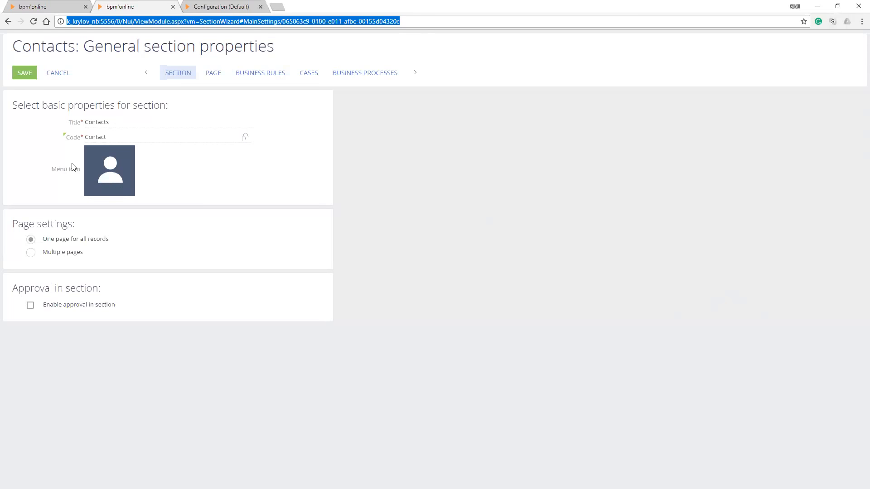
# Check the Contact schema in the Configuration page and return to the general section properties in the Contacts wizard
pyautogui.hotkey('ctrl', 'Tab')
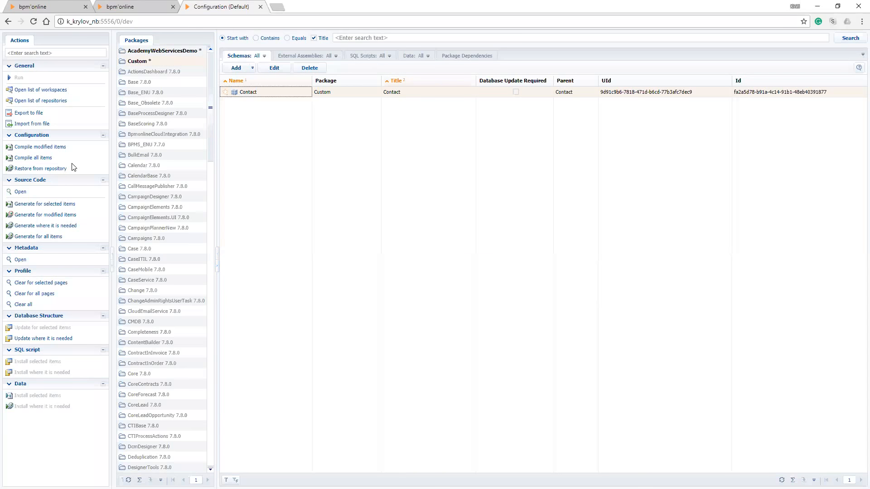
pyautogui.hotkey('ctrl', 'shift', 'Tab')
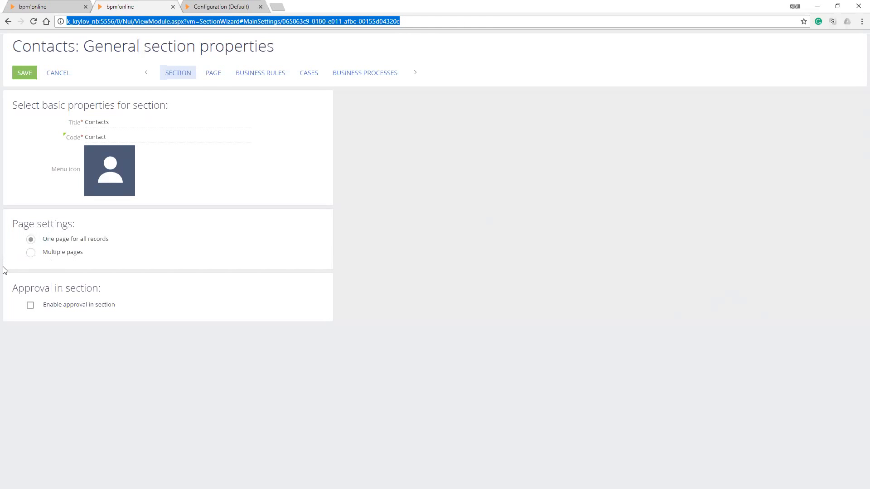
pyautogui.click(75, 311)
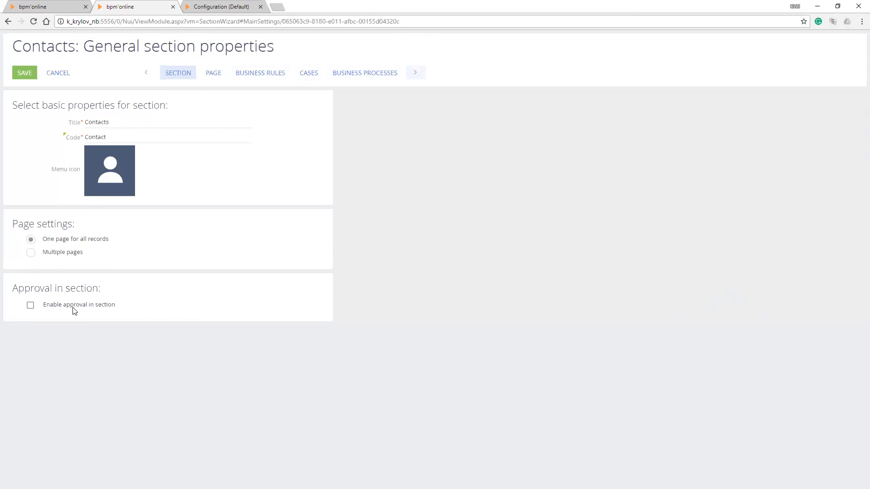
pyautogui.click(75, 311)
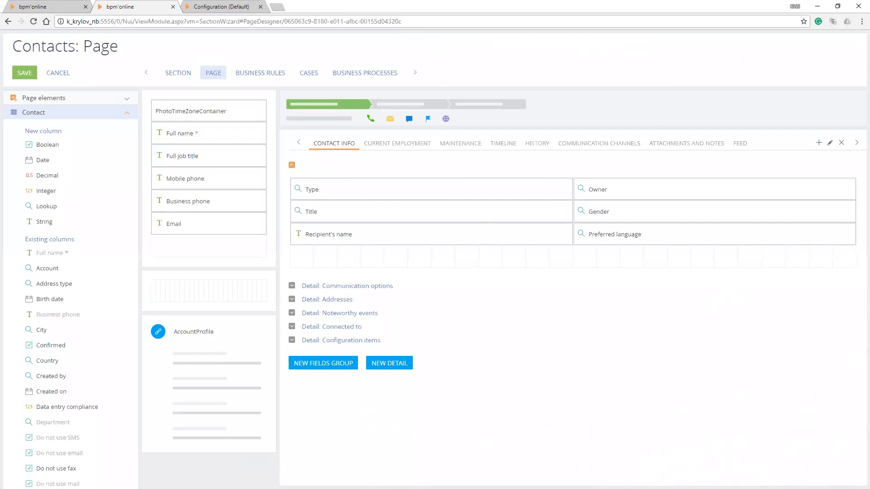
# Compare the open contact record with the wizard's page layout, and examine the available page elements and new and existing Contact columns
pyautogui.click(49, 10)
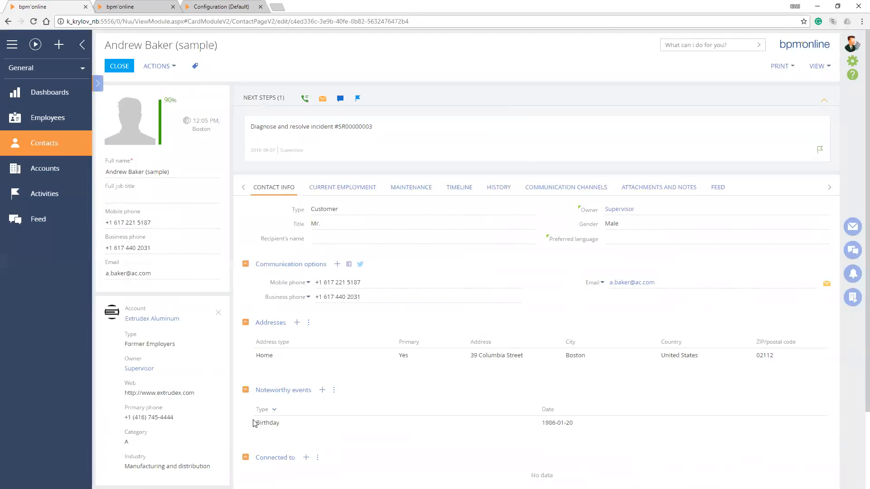
pyautogui.hotkey('ctrl', 'Tab')
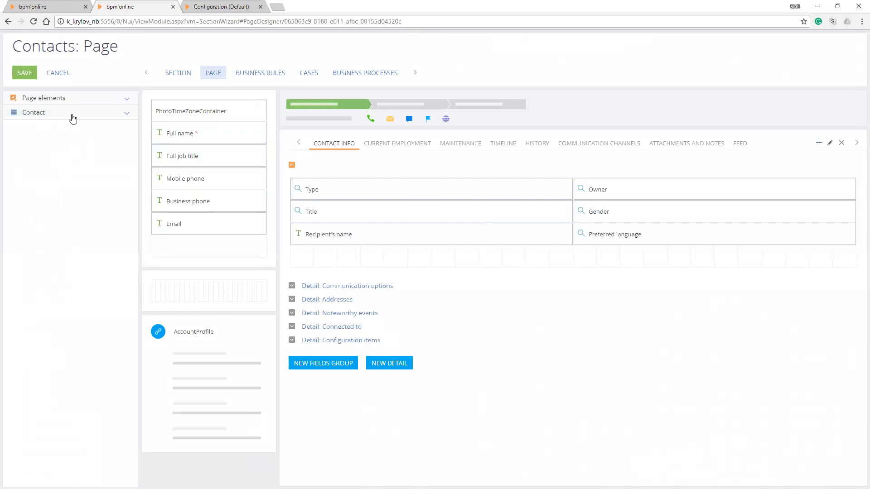
pyautogui.click(73, 99)
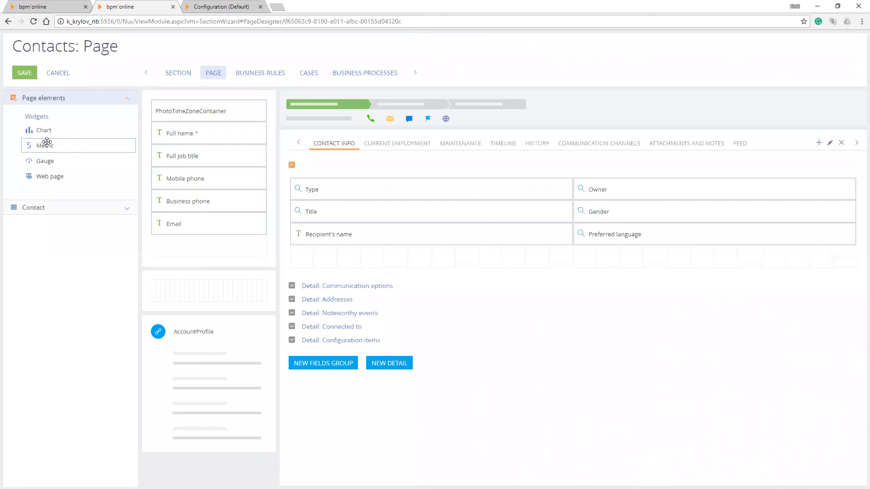
pyautogui.click(44, 119)
pyautogui.click(43, 117)
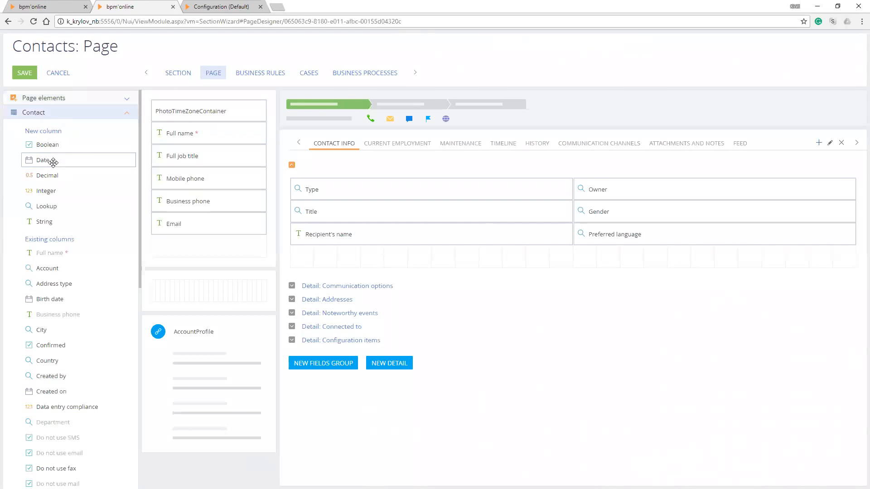
pyautogui.scroll(-9, 54, 177)
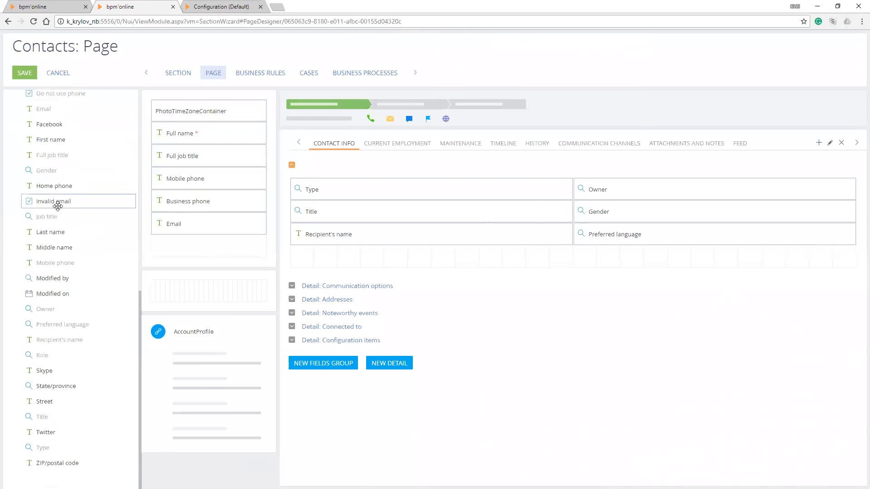
pyautogui.scroll(7, 58, 206)
pyautogui.scroll(3, 60, 211)
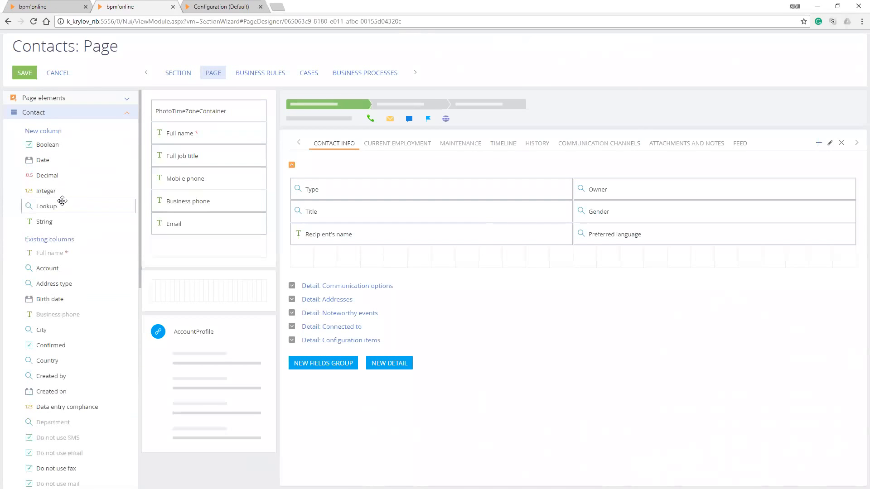
pyautogui.scroll(-2, 65, 171)
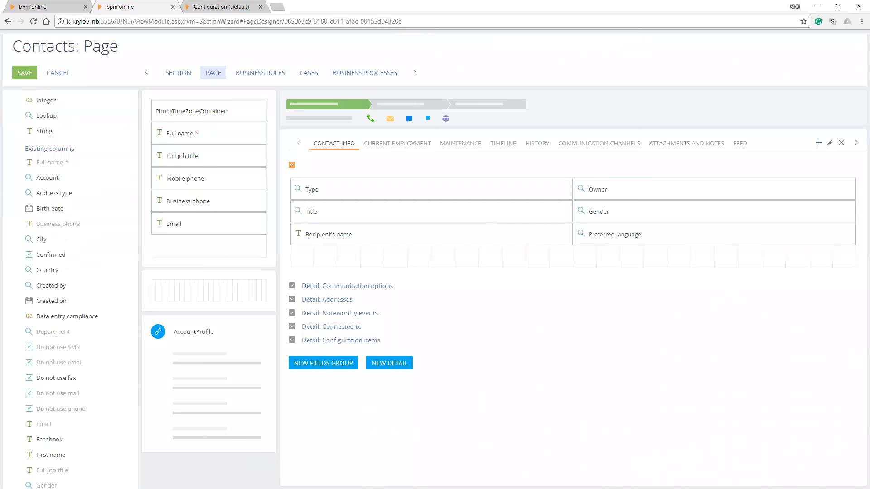
pyautogui.scroll(2, 54, 154)
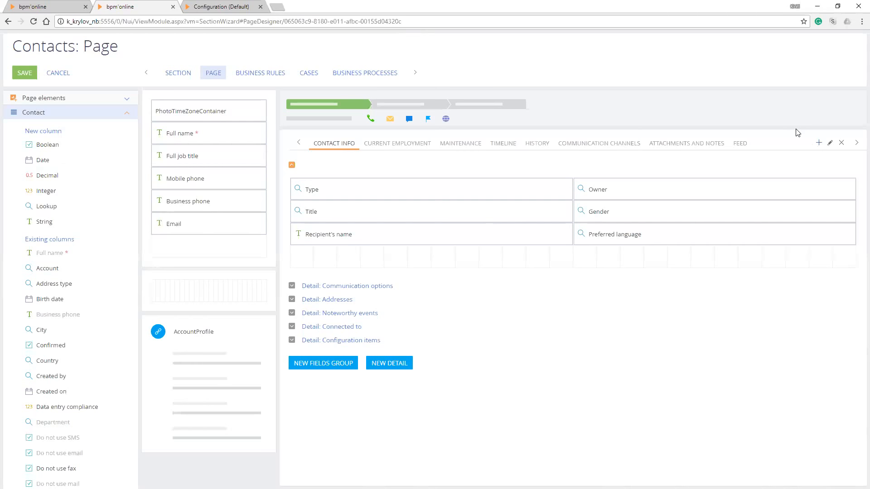
# Add a new tab titled Demo to the contact page layout
pyautogui.click(819, 144)
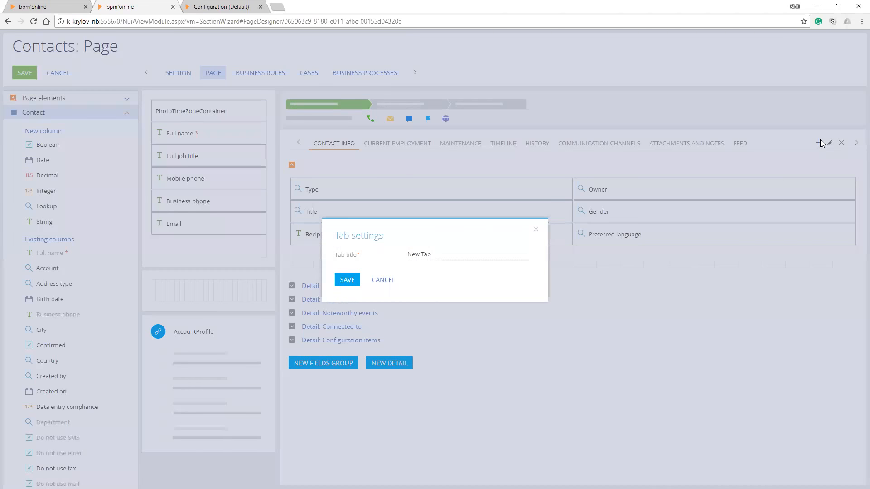
pyautogui.write('Demo')
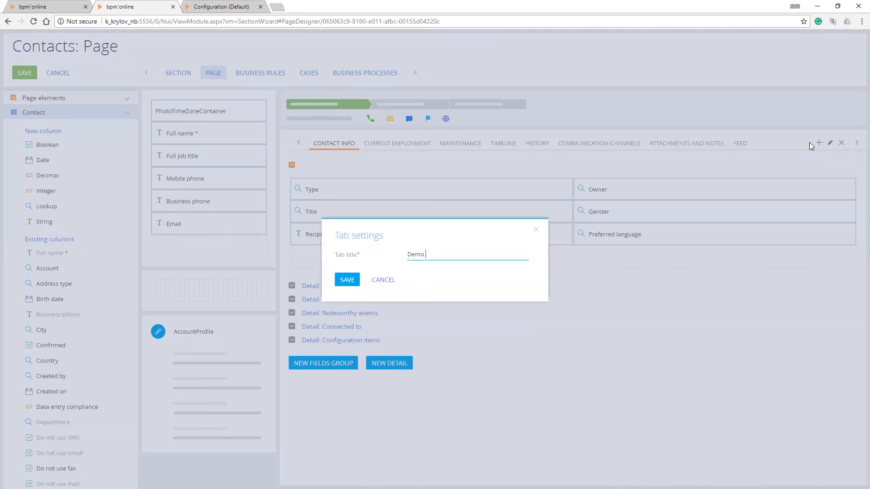
pyautogui.press('Return')
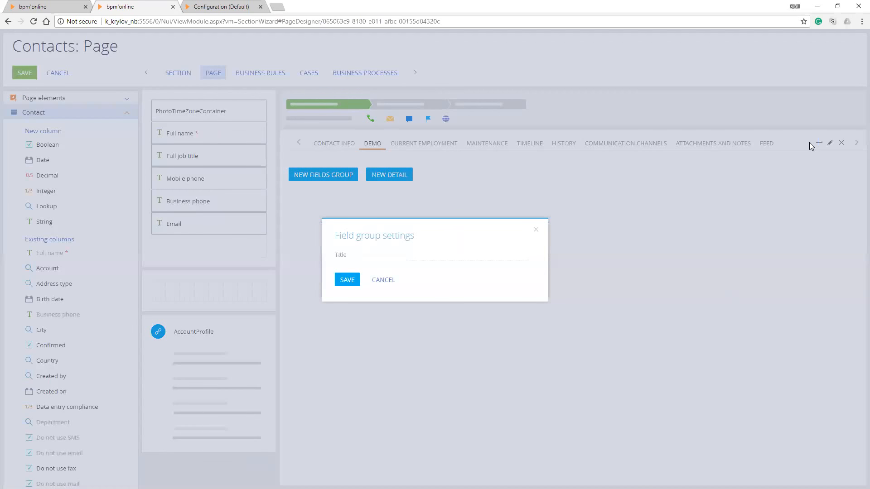
# Title the Demo tab's new field group Private Info and place a new String column in it
pyautogui.write('Private Info')
pyautogui.press('Tab')
pyautogui.press('Return')
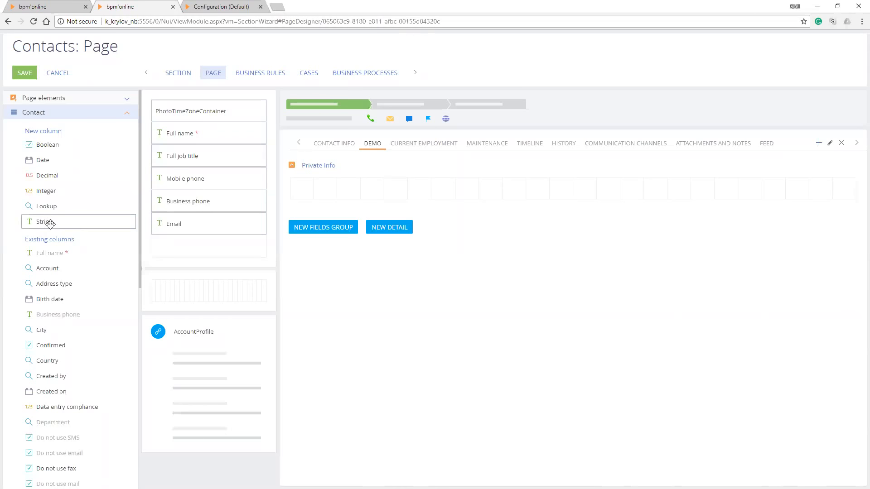
pyautogui.moveTo(50, 223)
pyautogui.mouseDown()
pyautogui.moveTo(317, 206)
pyautogui.moveTo(347, 189)
pyautogui.mouseUp()
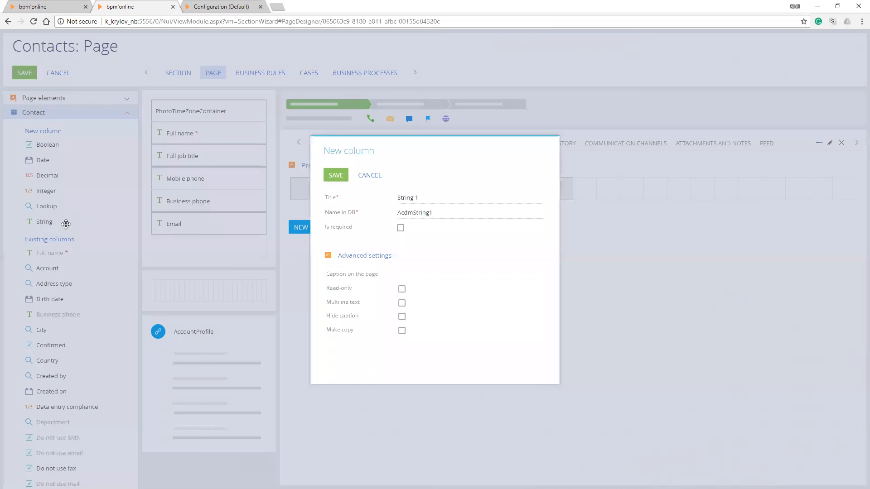
pyautogui.moveTo(421, 198); pyautogui.dragTo(396, 198)
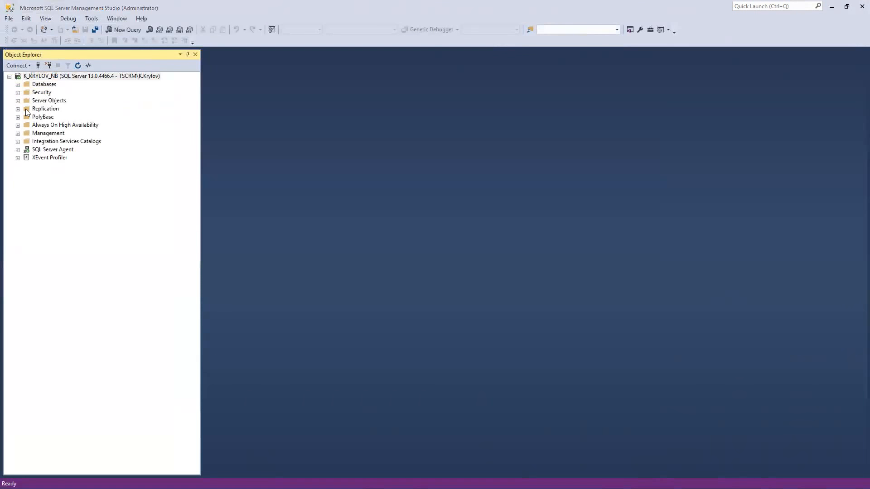
# Switch to SQL Server Management Studio and find and expand the dbo.Contact table in the 7_12_1_924_SK database
pyautogui.click(17, 84)
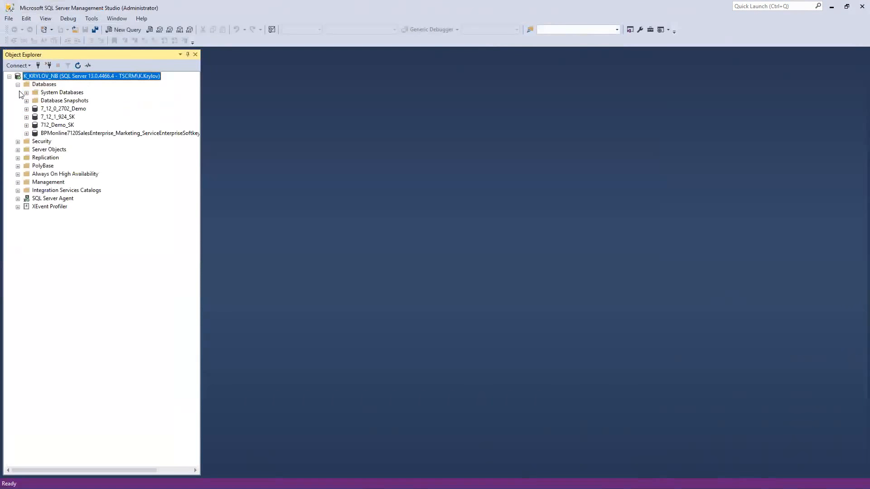
pyautogui.click(26, 117)
pyautogui.click(35, 134)
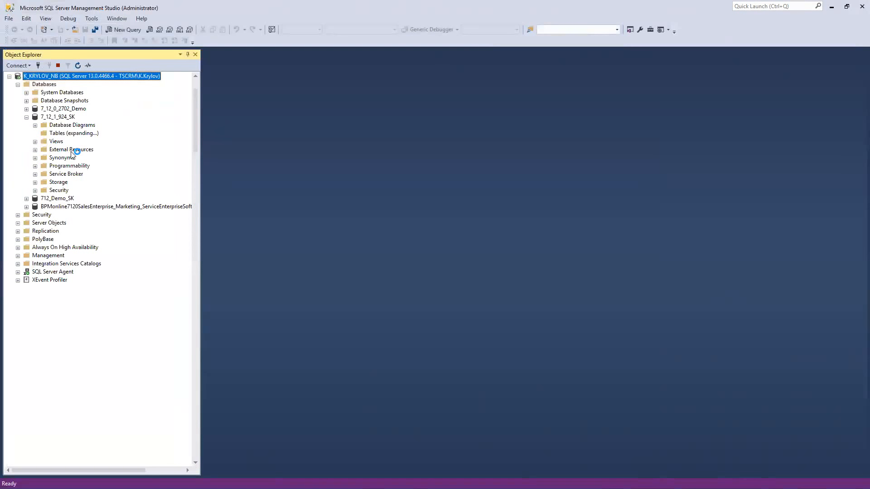
pyautogui.scroll(-20, 71, 154)
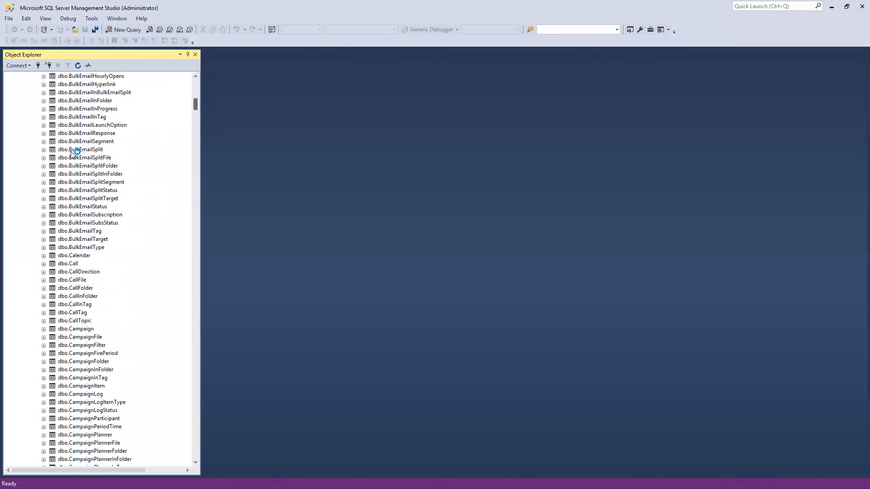
pyautogui.scroll(-9, 71, 154)
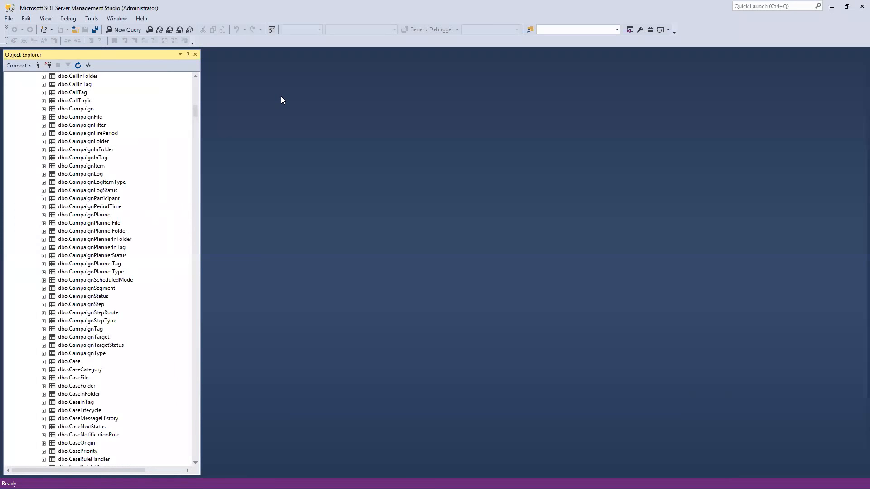
pyautogui.press('Down')
pyautogui.press('Down')
pyautogui.press('Down')
pyautogui.press('Down')
pyautogui.press('Down')
pyautogui.press('Down')
pyautogui.press('Down')
pyautogui.press('Down')
pyautogui.press('Down')
pyautogui.press('Down')
pyautogui.press('Down')
pyautogui.press('Down')
pyautogui.press('Down')
pyautogui.press('Down')
pyautogui.press('Down')
pyautogui.press('Down')
pyautogui.press('Down')
pyautogui.press('Down')
pyautogui.press('Down')
pyautogui.press('Down')
pyautogui.press('Down')
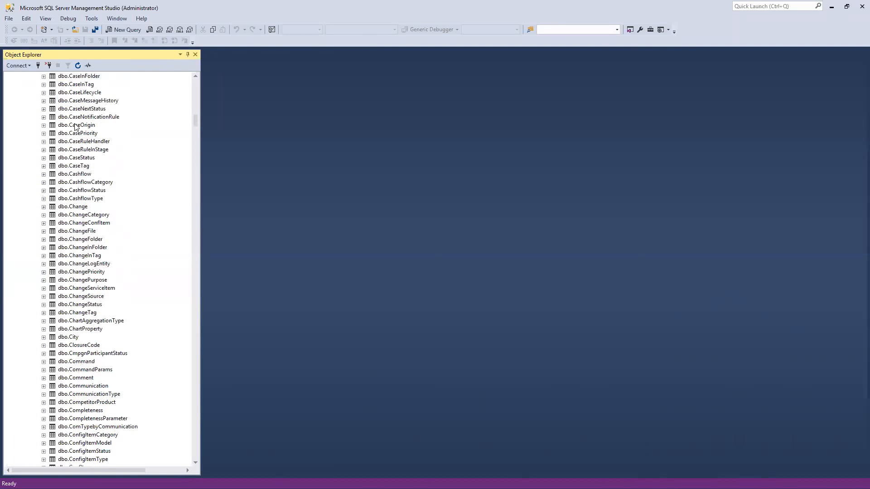
pyautogui.scroll(-9, 74, 127)
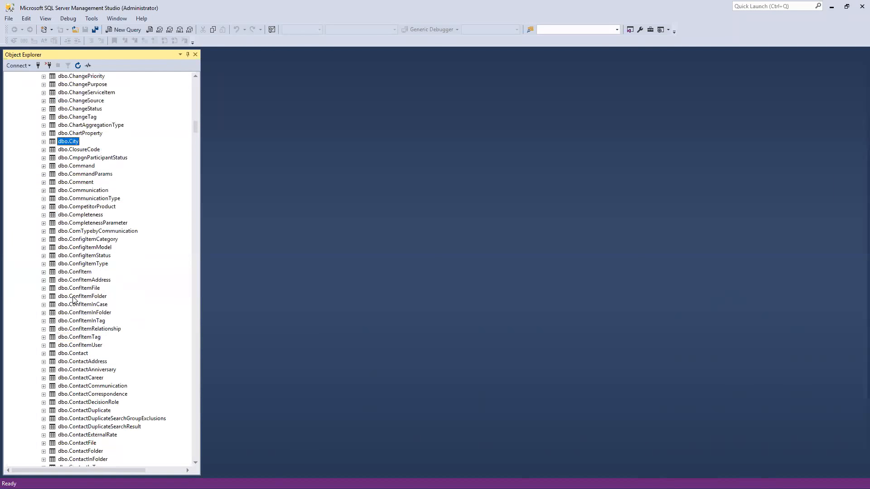
pyautogui.doubleClick(66, 329)
pyautogui.scroll(-5, 69, 331)
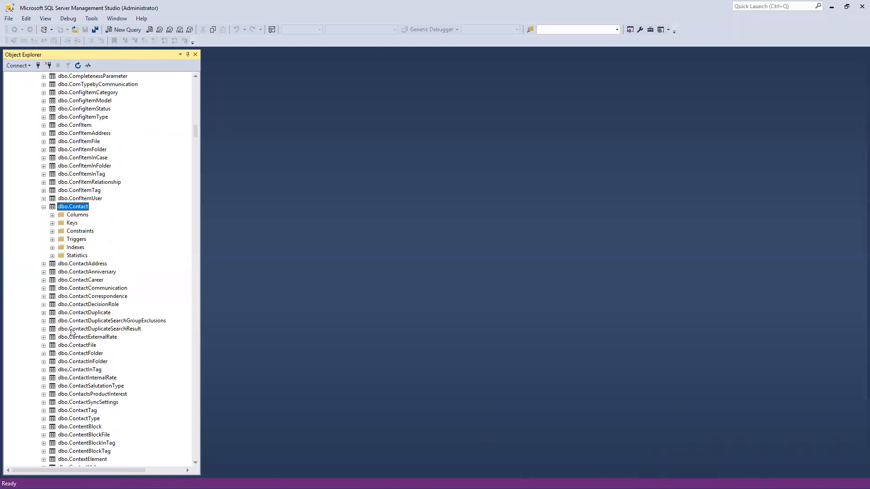
# Expand the columns of the dbo.Contact table and examine their names and data types
pyautogui.press('Down')
pyautogui.press('Right')
pyautogui.scroll(-1, 72, 333)
pyautogui.scroll(1, 72, 333)
pyautogui.press('Down')
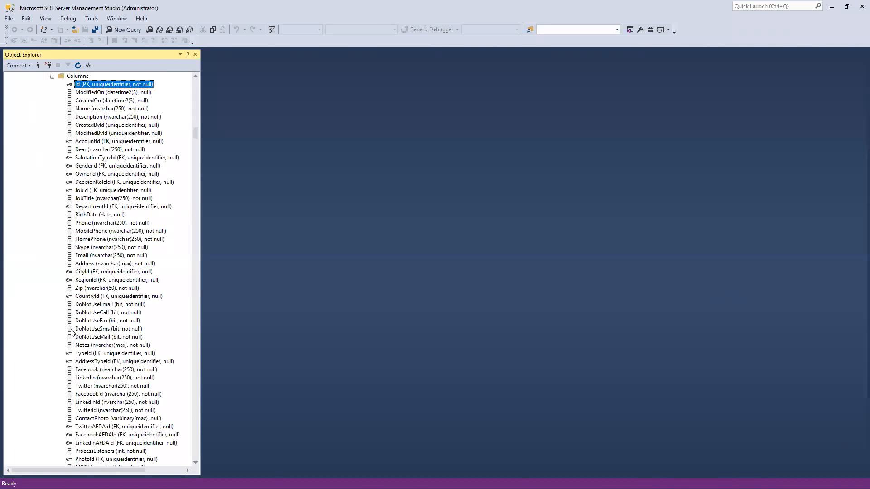
pyautogui.scroll(-2, 72, 333)
pyautogui.scroll(-4, 72, 333)
pyautogui.scroll(4, 71, 333)
pyautogui.scroll(4, 72, 333)
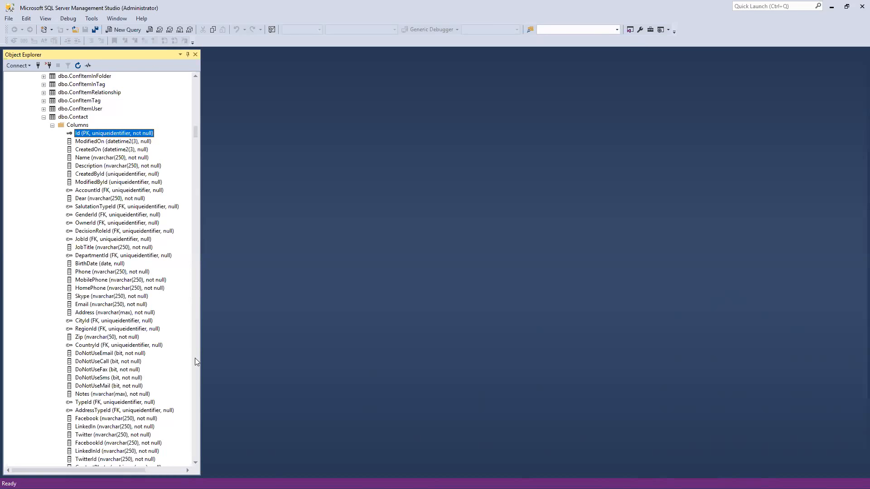
pyautogui.scroll(-2, 195, 358)
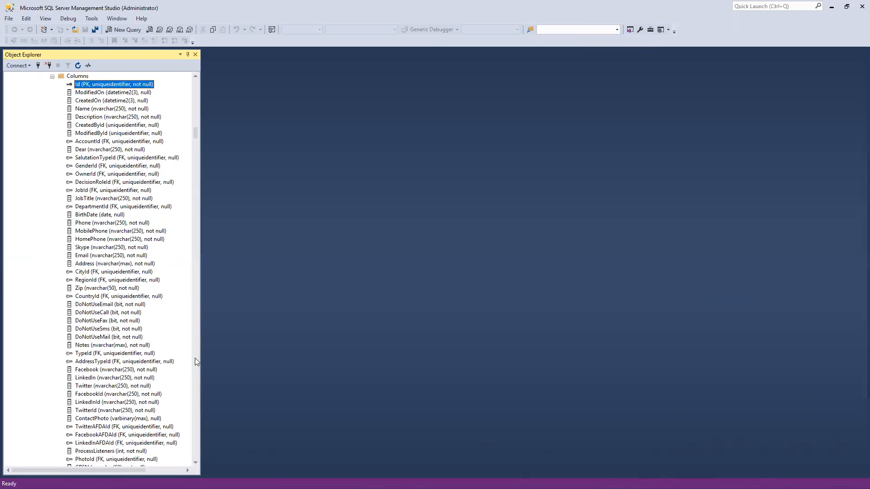
pyautogui.scroll(-5, 75, 150)
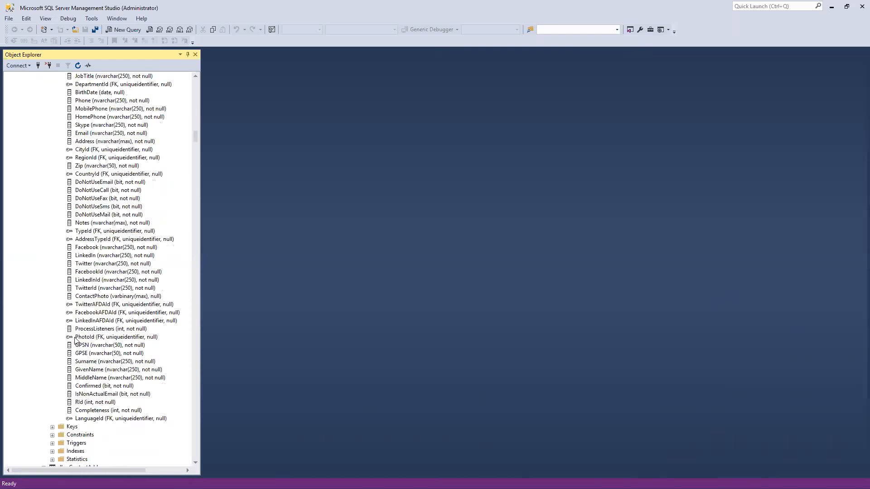
pyautogui.scroll(6, 80, 344)
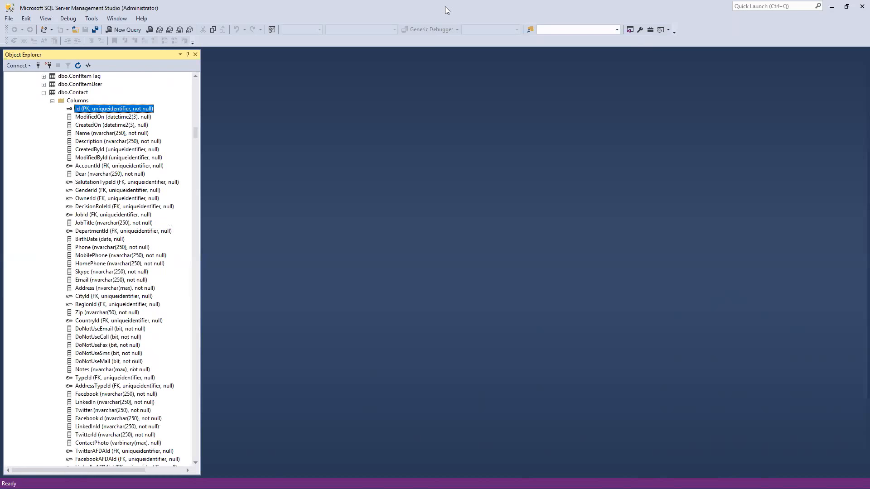
# Return to the bpm'online page wizard and title the new String column SSN
pyautogui.hotkey('alt', 'Tab')
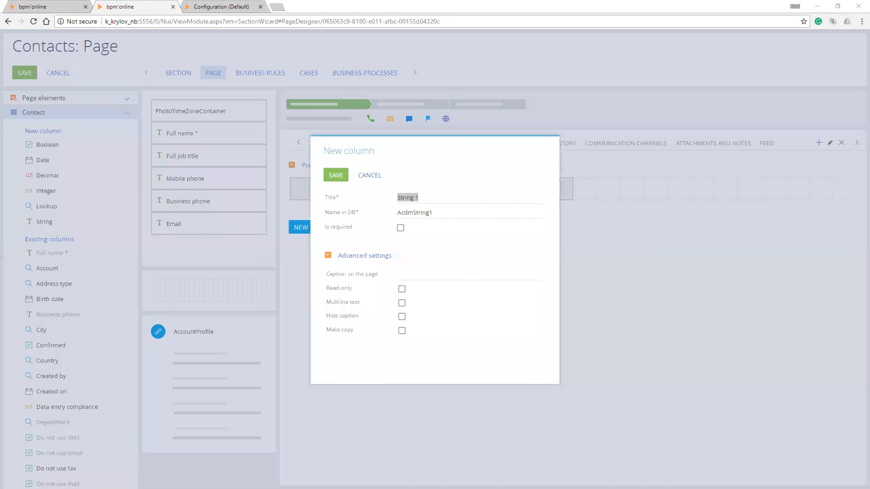
pyautogui.click(419, 197)
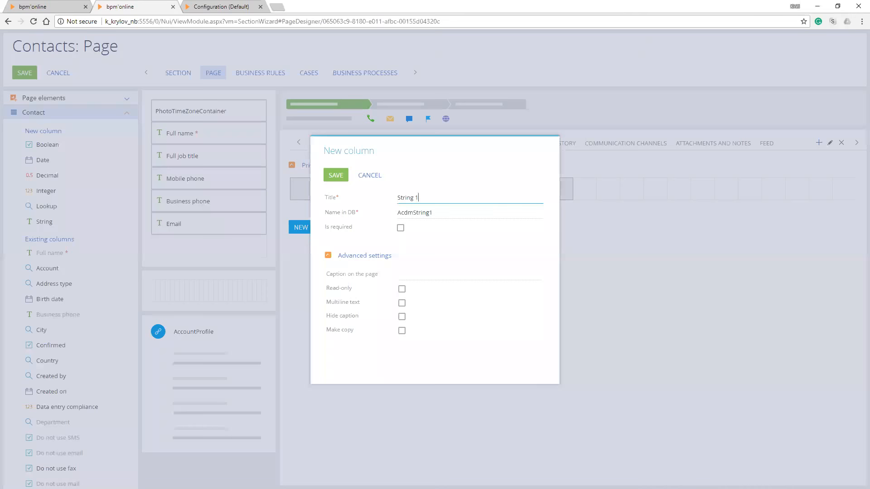
pyautogui.hotkey('ctrl', 'a')
pyautogui.write('SSN')
pyautogui.press('Tab')
pyautogui.press('End')
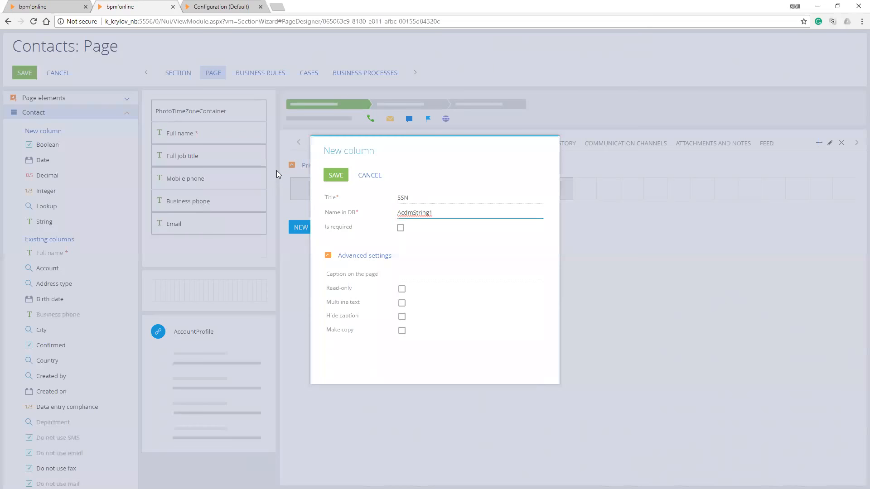
# Open the system settings list from the System Designer in the browser tab with the contact record
pyautogui.hotkey('ctrl', 'shift', 'Tab')
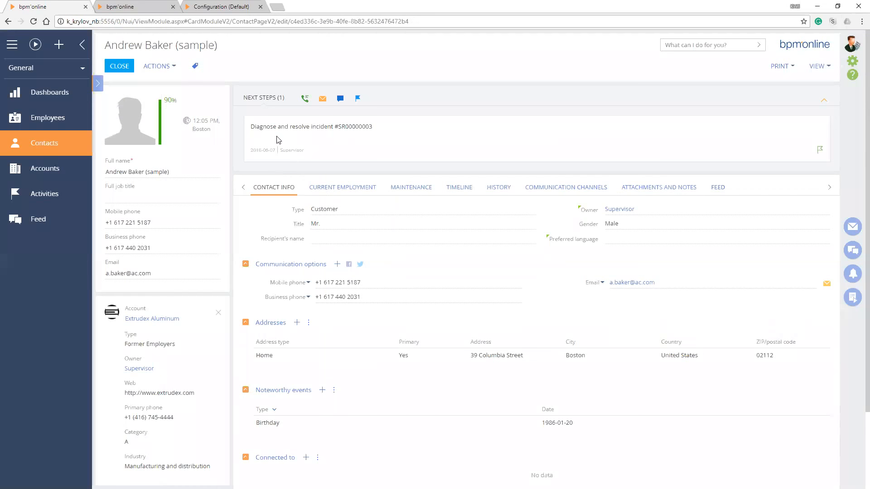
pyautogui.click(852, 61)
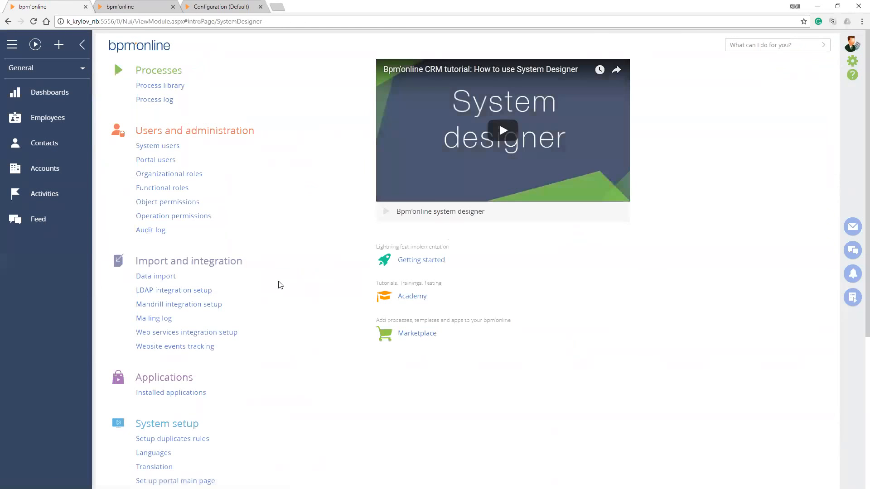
pyautogui.hotkey('ctrl', 'f')
pyautogui.write('syste')
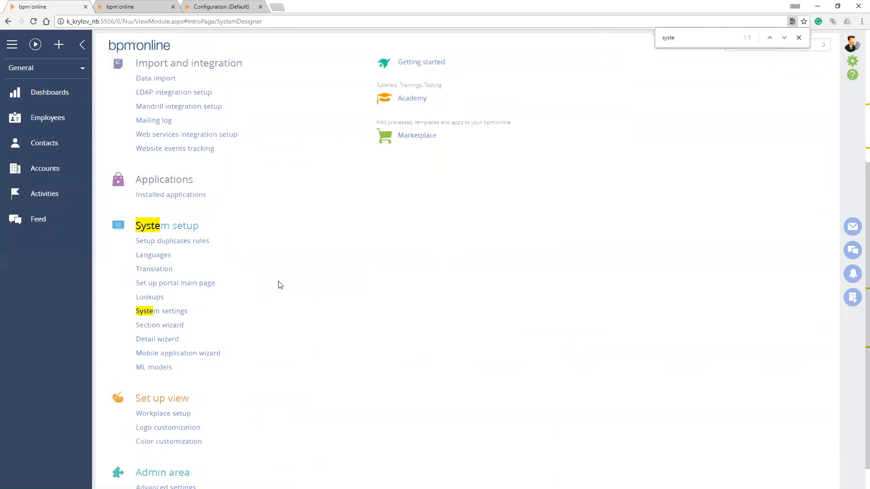
pyautogui.click(278, 284)
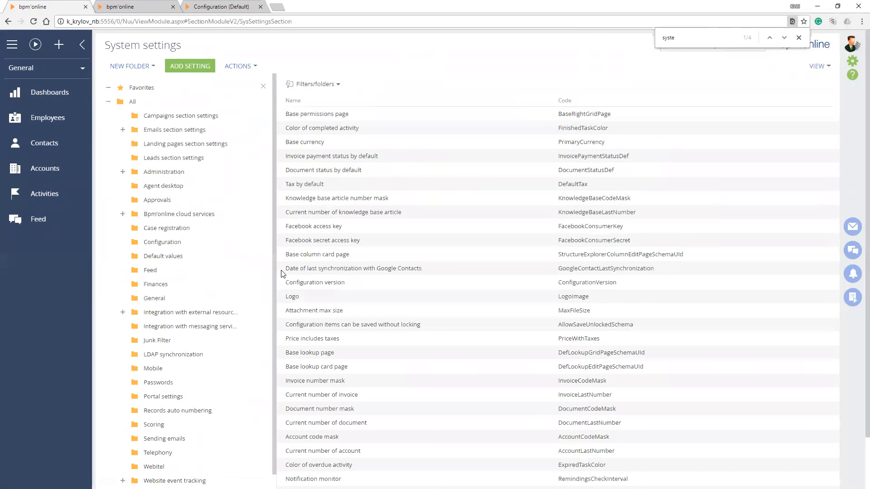
# Filter the system settings by names containing Prefx
pyautogui.click(318, 84)
pyautogui.click(315, 100)
pyautogui.write('Prefx')
pyautogui.press('Return')
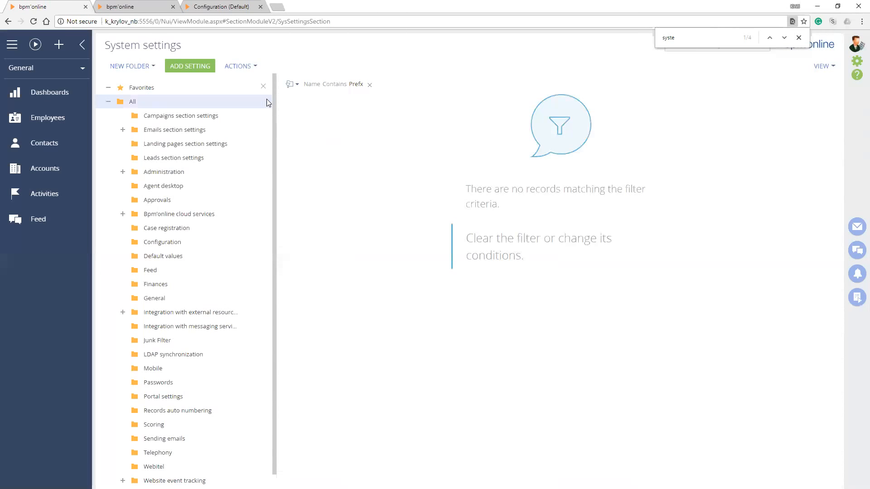
pyautogui.click(355, 85)
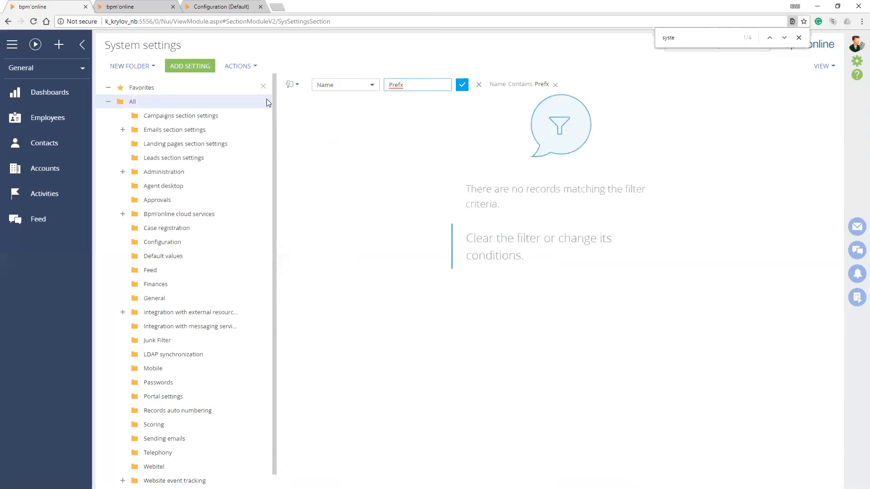
# Open the Lookups section from the System Designer and filter the lookups by names containing Pref
pyautogui.click(856, 61)
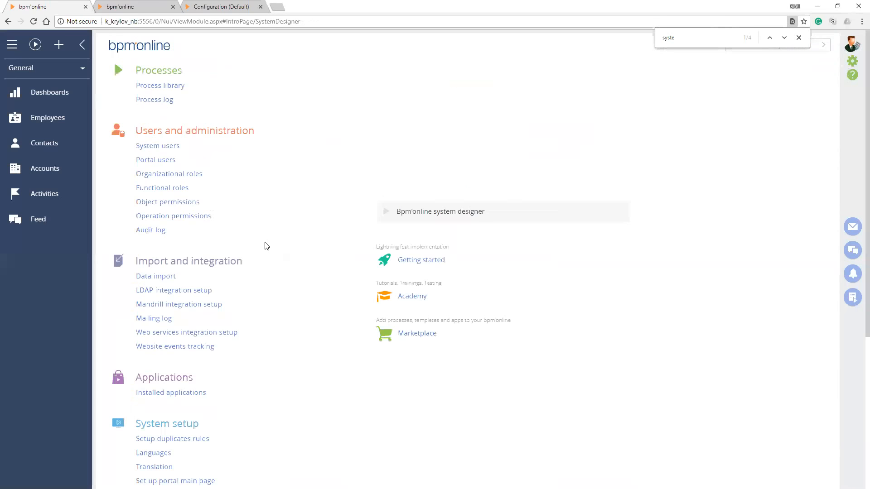
pyautogui.scroll(-5, 271, 272)
pyautogui.click(150, 267)
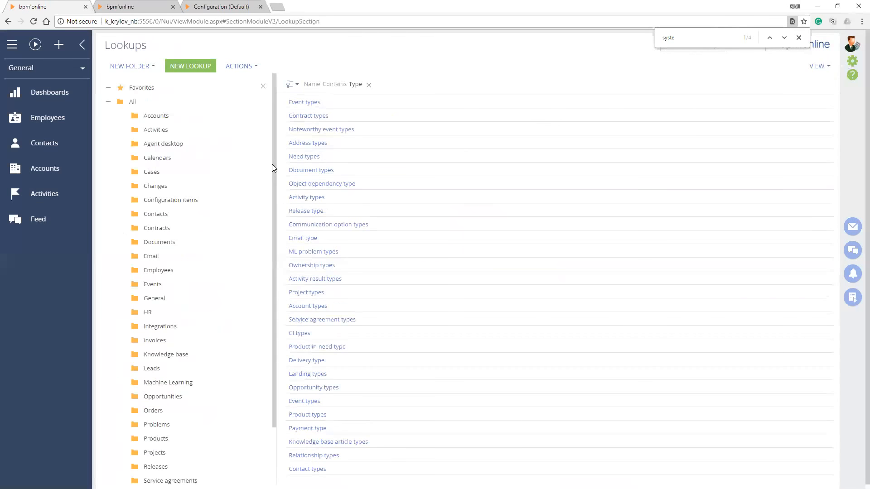
pyautogui.click(355, 84)
pyautogui.hotkey('shift', 'Left')
pyautogui.hotkey('shift', 'Left')
pyautogui.hotkey('shift', 'Left')
pyautogui.hotkey('shift', 'Left')
pyautogui.write('Pref')
pyautogui.press('Return')
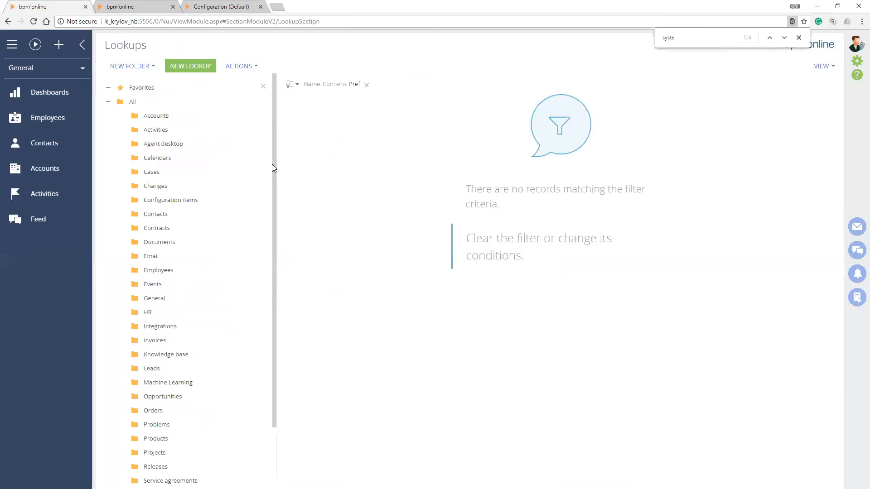
# Change the lookup name filter to Prefix and to %Prefix%
pyautogui.click(356, 84)
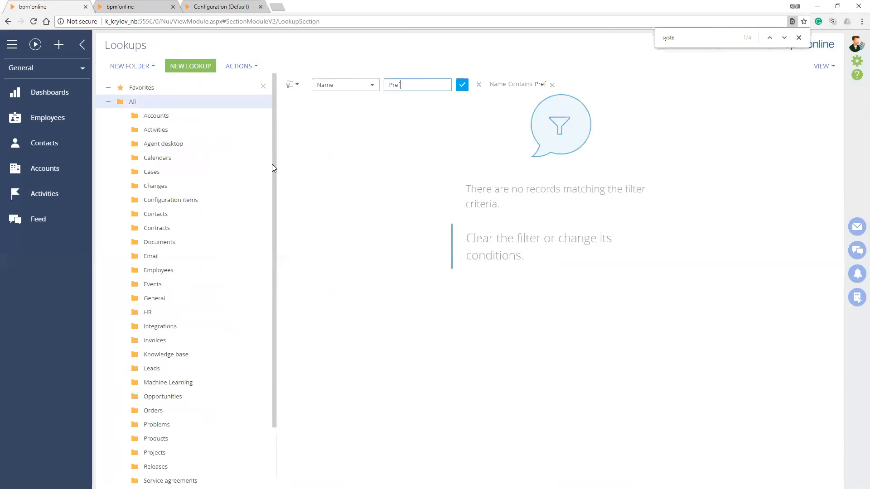
pyautogui.write('ix')
pyautogui.press('Return')
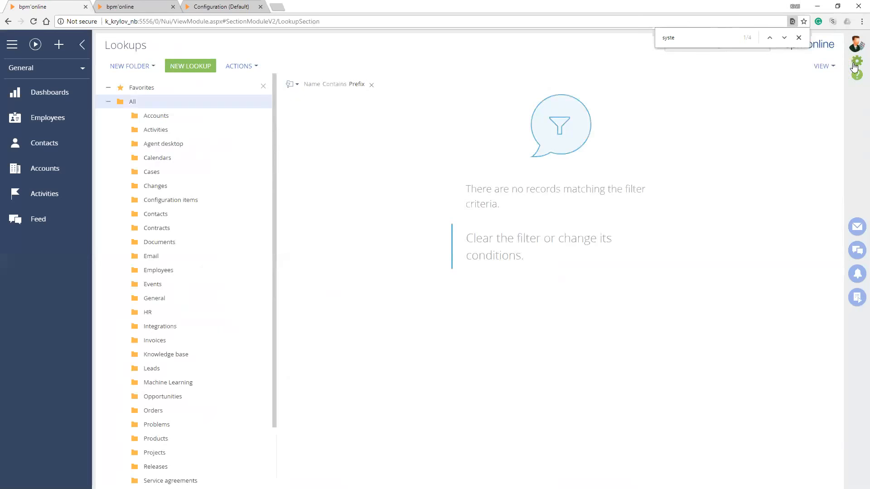
pyautogui.click(357, 84)
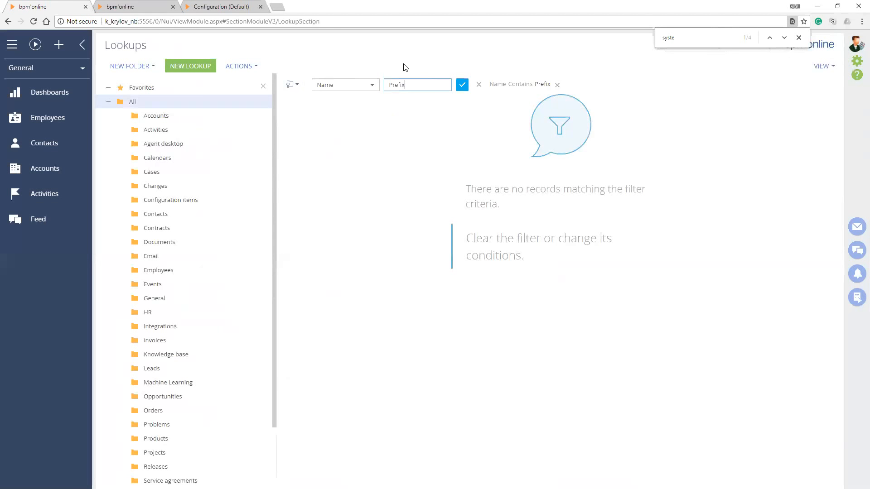
pyautogui.hotkey('ctrl', 'a')
pyautogui.press('Home')
pyautogui.write('%')
pyautogui.press('End')
pyautogui.write('%')
pyautogui.press('Return')
# Return to the system settings list and filter it by names containing Prefi
pyautogui.click(856, 62)
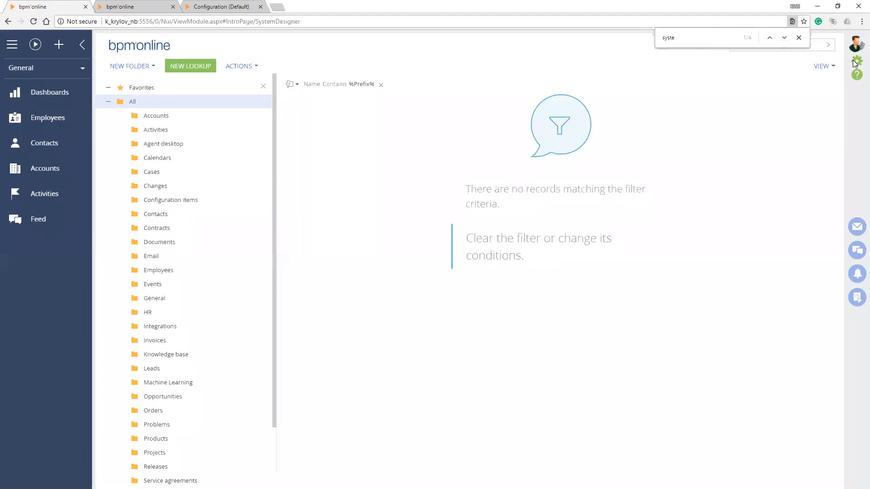
pyautogui.scroll(-4, 265, 274)
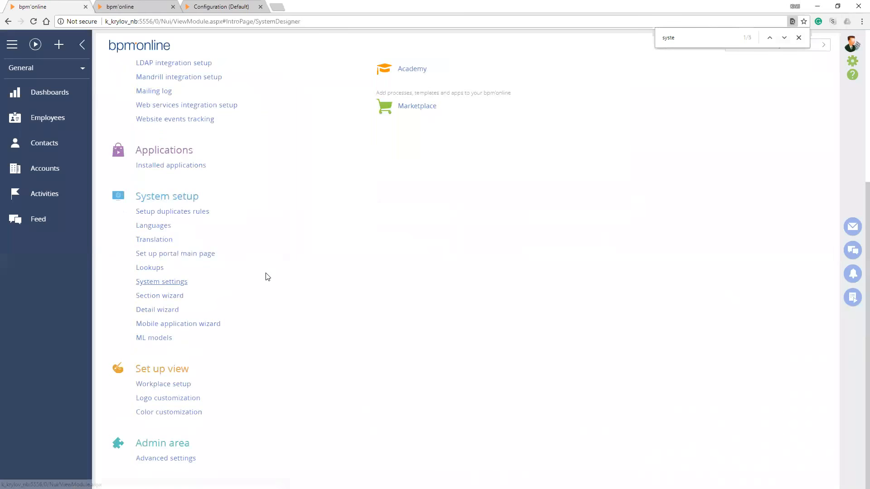
pyautogui.click(266, 276)
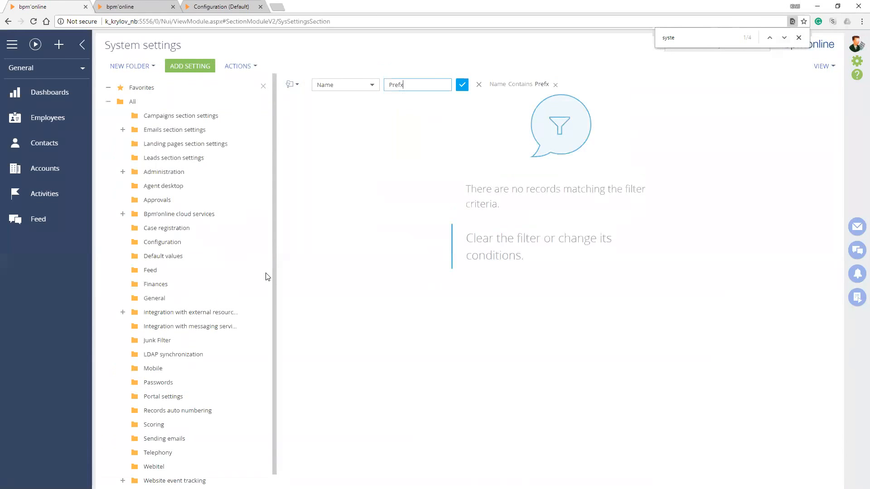
pyautogui.press('BackSpace')
pyautogui.write('i')
pyautogui.press('Return')
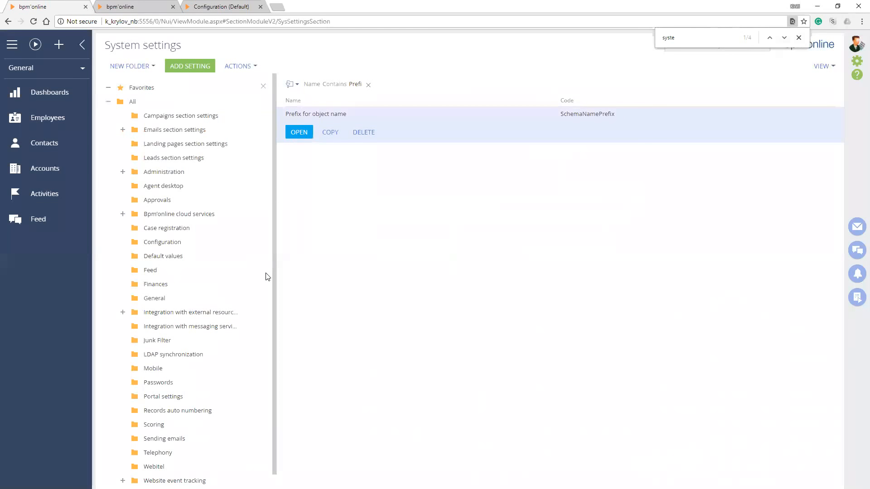
# Open the Prefix for object name setting, enter Usr as its default value, and go back to the settings list
pyautogui.click(299, 132)
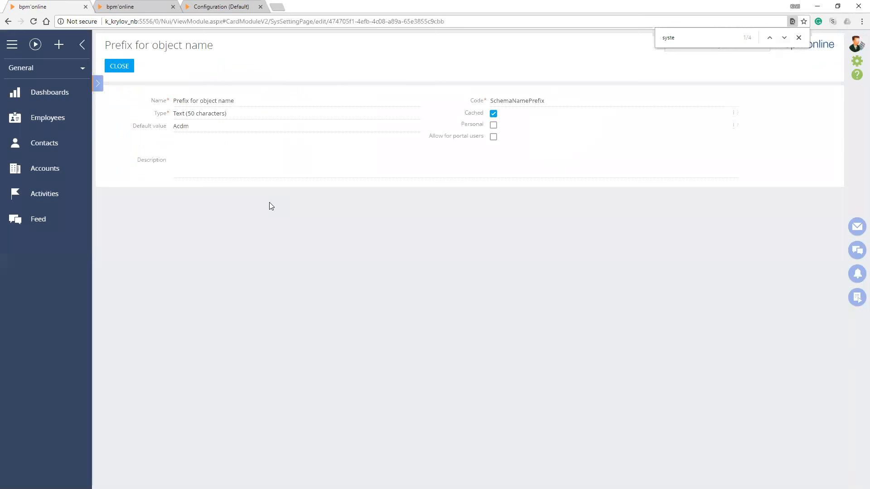
pyautogui.write('Usr')
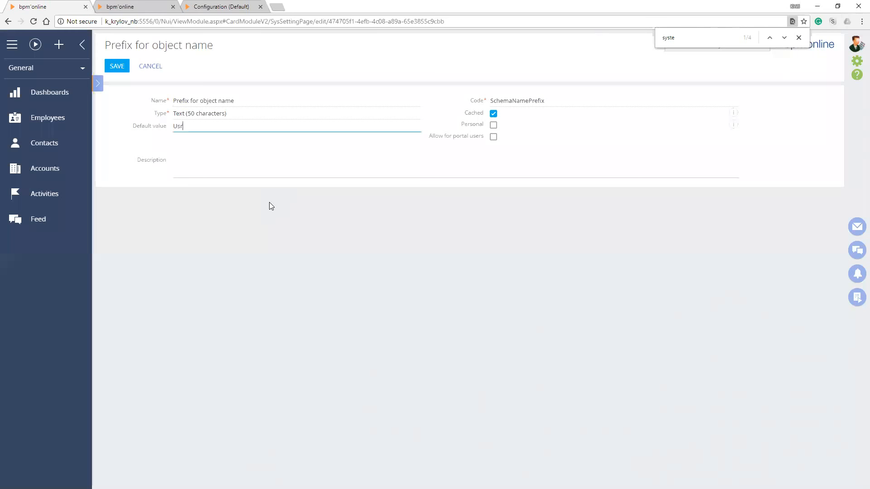
pyautogui.click(270, 202)
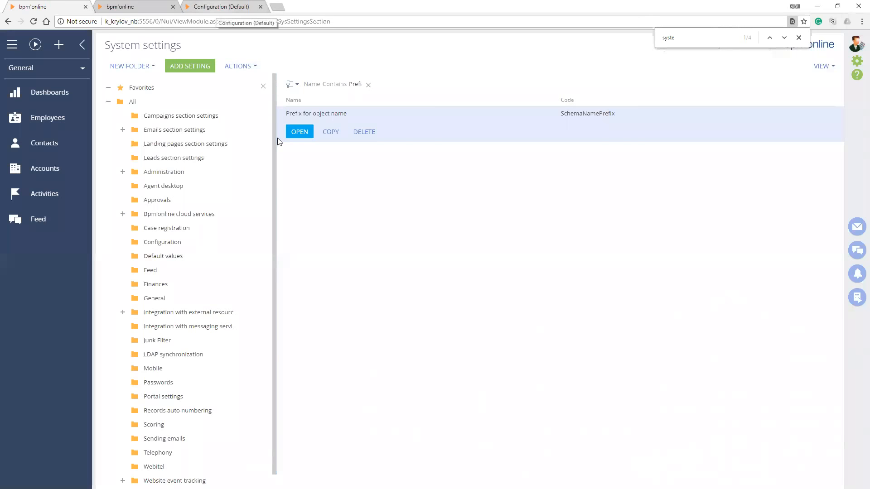
# In the page wizard, set the SSN column's name in the database to AcdmSSN and save the column
pyautogui.click(217, 7)
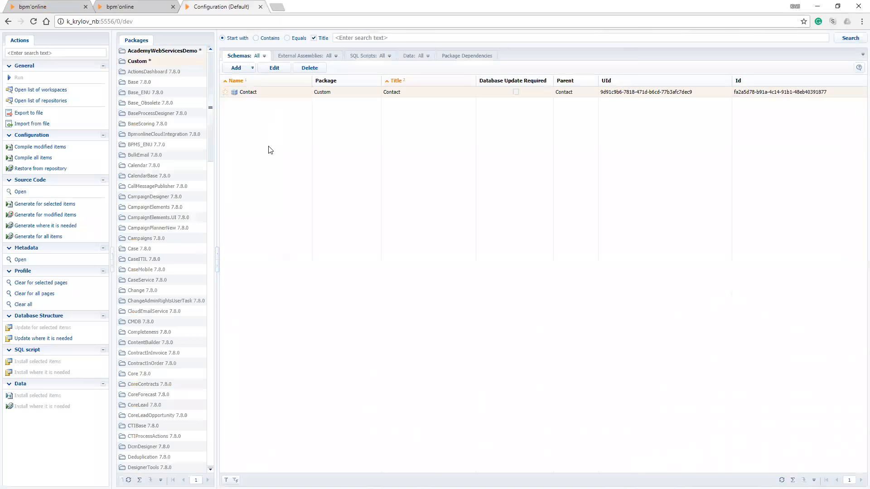
pyautogui.click(125, 7)
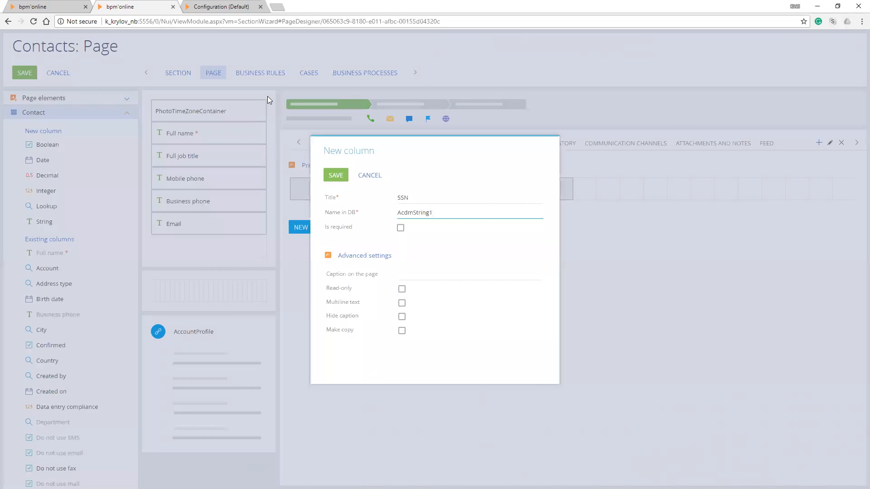
pyautogui.hotkey('shift', 'Tab')
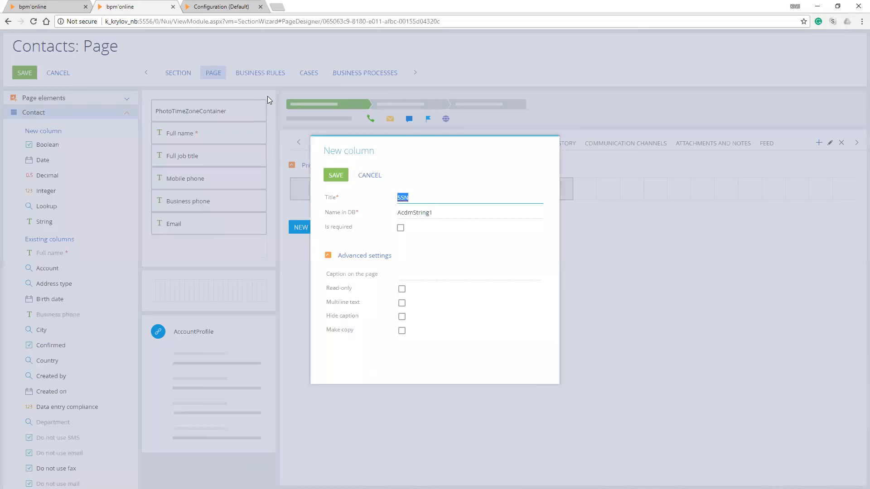
pyautogui.press('Tab')
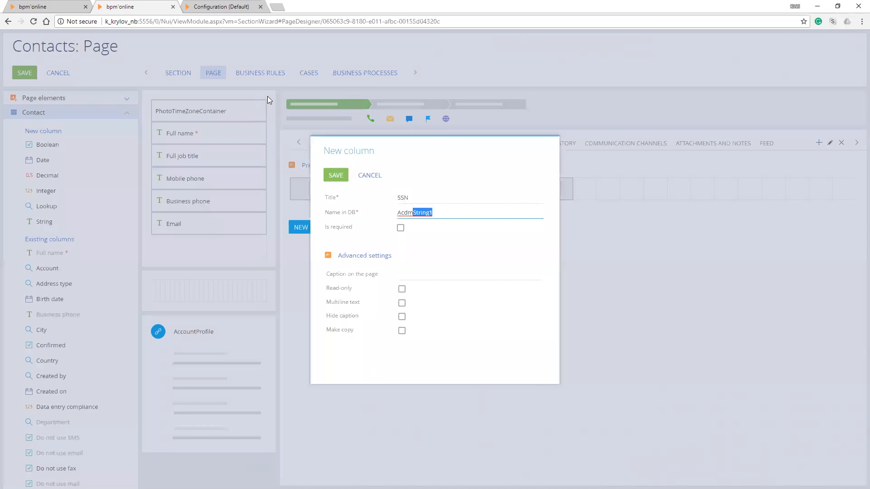
pyautogui.write('SSN')
pyautogui.press('Return')
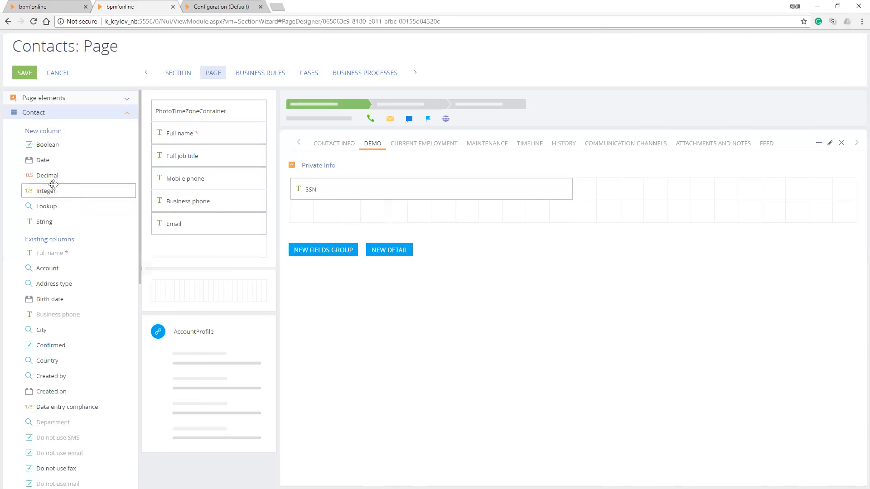
# Add a new Integer column beside SSN, titled Credit Score with the database name AcdmCreditScore, and save it
pyautogui.moveTo(39, 192); pyautogui.dragTo(637, 201)
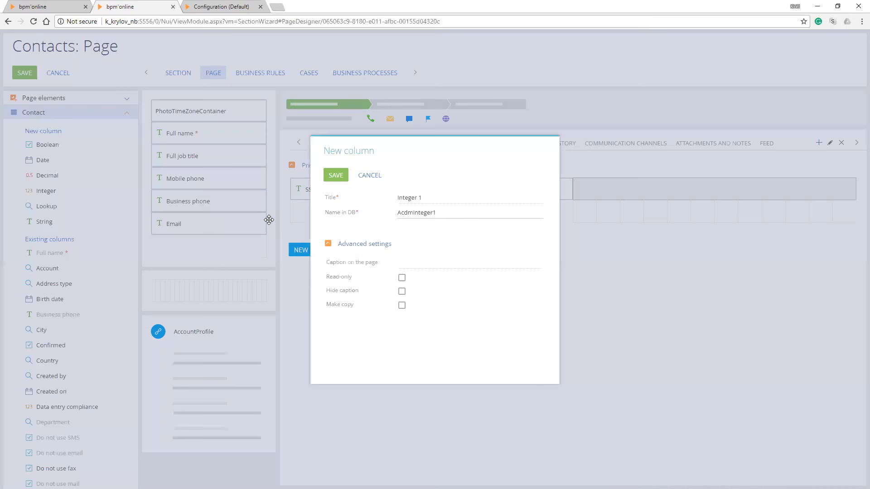
pyautogui.hotkey('ctrl', 'a')
pyautogui.write('Credit')
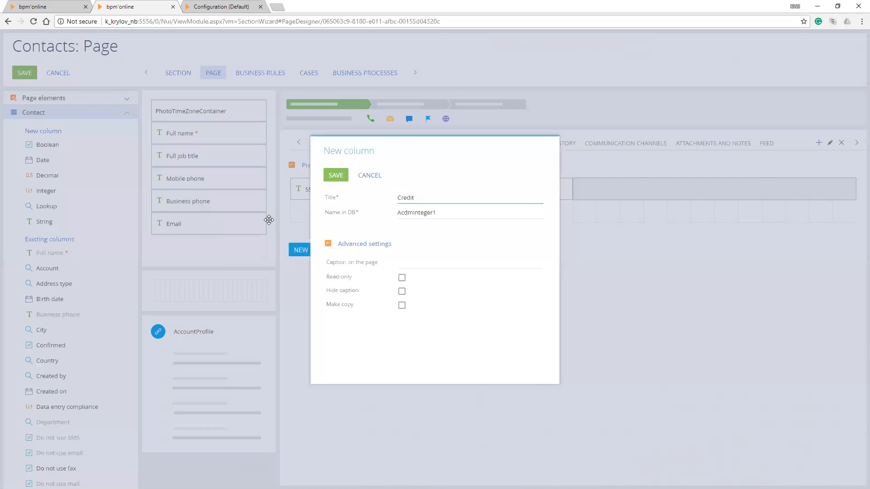
pyautogui.write('Sore')
pyautogui.write('core')
pyautogui.press('Tab')
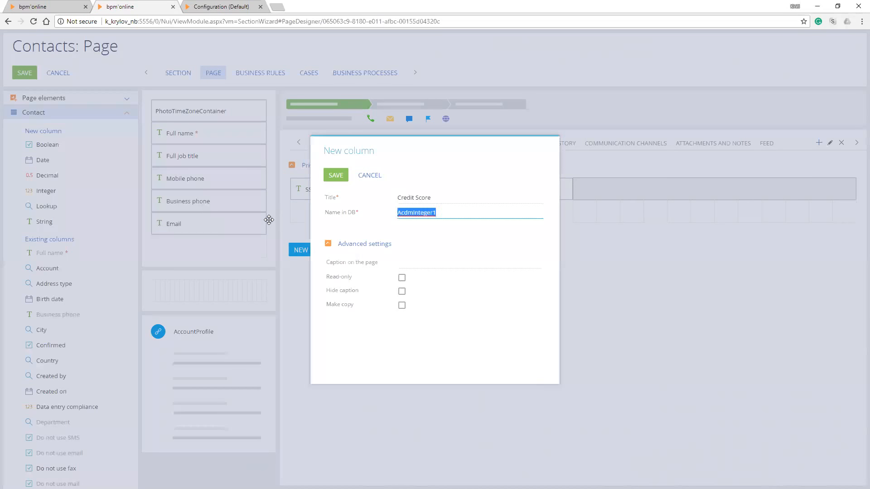
pyautogui.hotkey('shift', 'Right')
pyautogui.hotkey('shift', 'Right')
pyautogui.hotkey('shift', 'Right')
pyautogui.hotkey('shift', 'Right')
pyautogui.write('CreditScore')
pyautogui.click(336, 174)
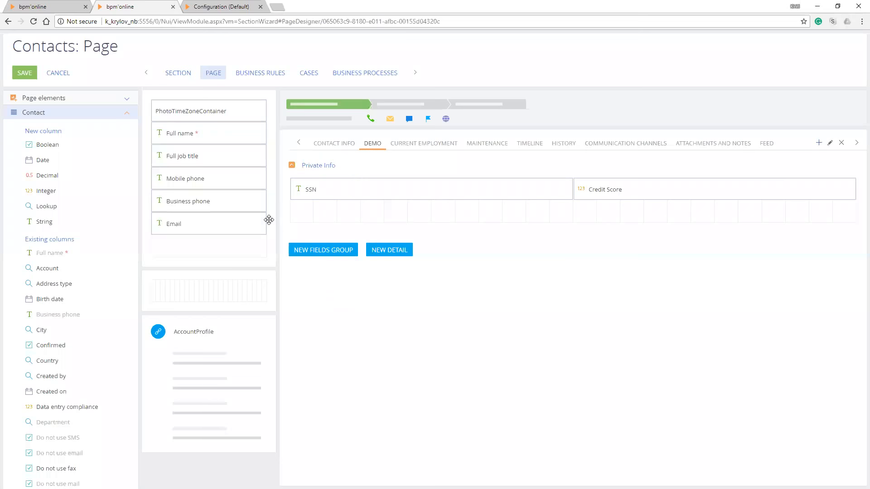
# Add a new Date column below Credit Score, titled Credit Score Date with the database name AcdmCreditScoreDate, and save it
pyautogui.moveTo(35, 162); pyautogui.dragTo(603, 216)
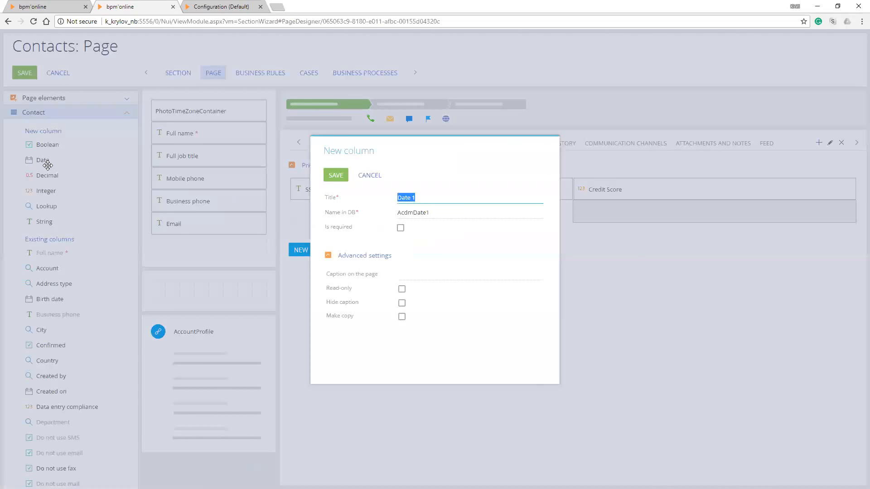
pyautogui.write('Credit Score Date')
pyautogui.press('Tab')
pyautogui.press('BackSpace')
pyautogui.press('BackSpace')
pyautogui.press('BackSpace')
pyautogui.press('BackSpace')
pyautogui.press('BackSpace')
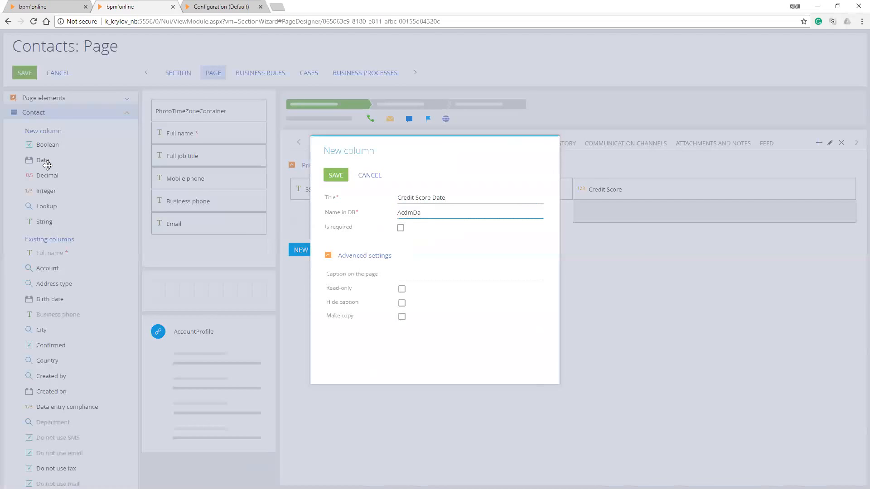
pyautogui.write('CreditScoreDate')
pyautogui.press('Return')
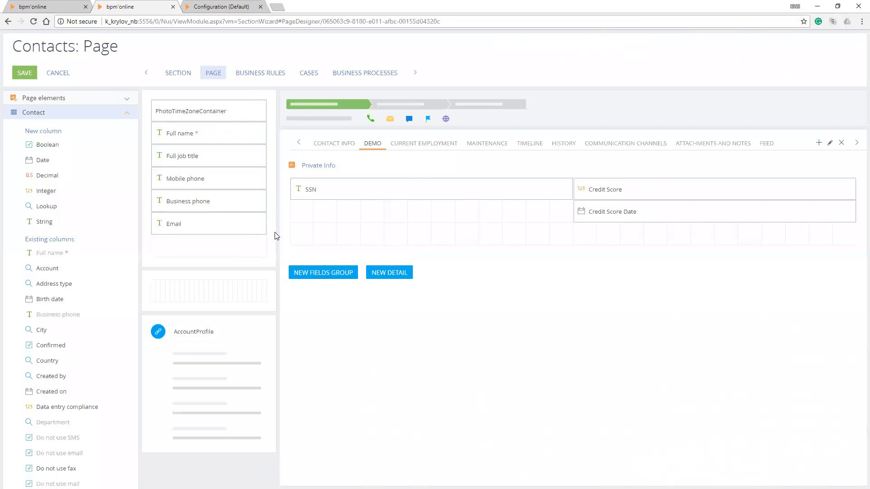
# Add a new String column below SSN titled Credit Card, and try to save it with the database name AcdmCredit Card
pyautogui.moveTo(50, 222); pyautogui.dragTo(338, 208)
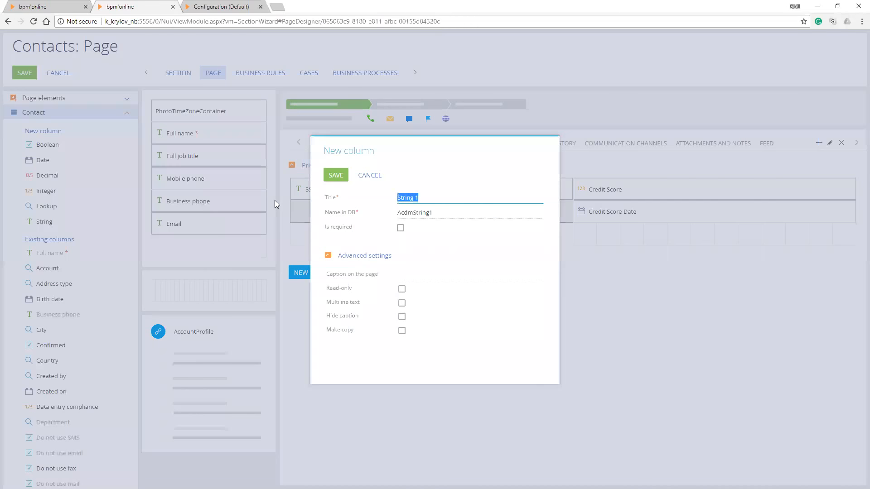
pyautogui.write('Credit Card')
pyautogui.press('Tab')
pyautogui.press('BackSpace')
pyautogui.press('BackSpace')
pyautogui.press('BackSpace')
pyautogui.press('BackSpace')
pyautogui.press('BackSpace')
pyautogui.write('Credit Card')
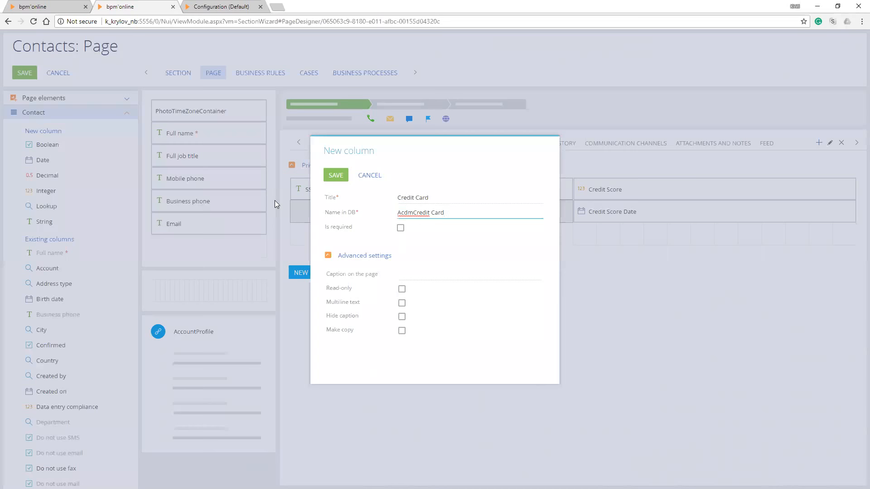
pyautogui.press('Return')
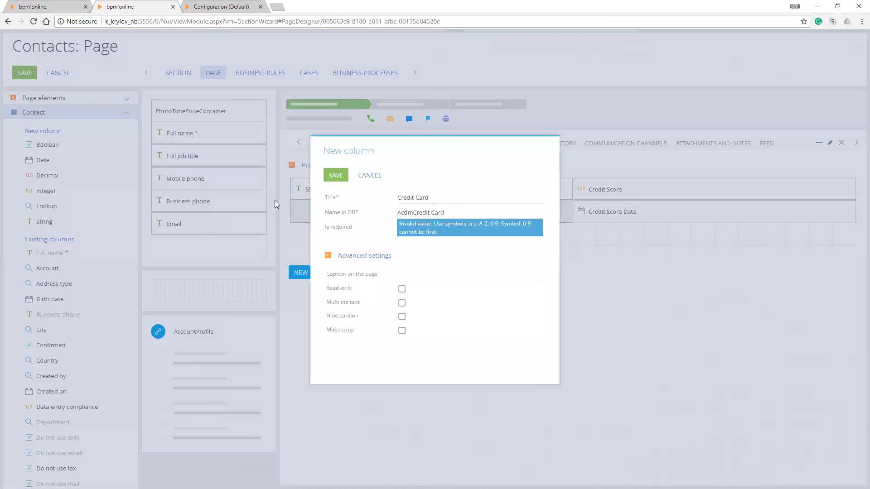
# Remove the space from the new column's database name so it reads AcdmCreditCard, and save the column
pyautogui.hotkey('shift', 'Tab')
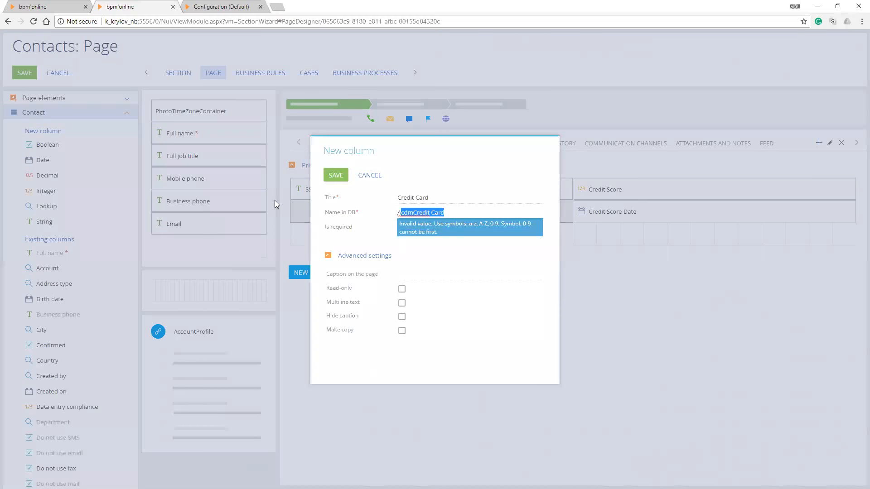
pyautogui.press('End')
pyautogui.press('BackSpace')
pyautogui.press('Return')
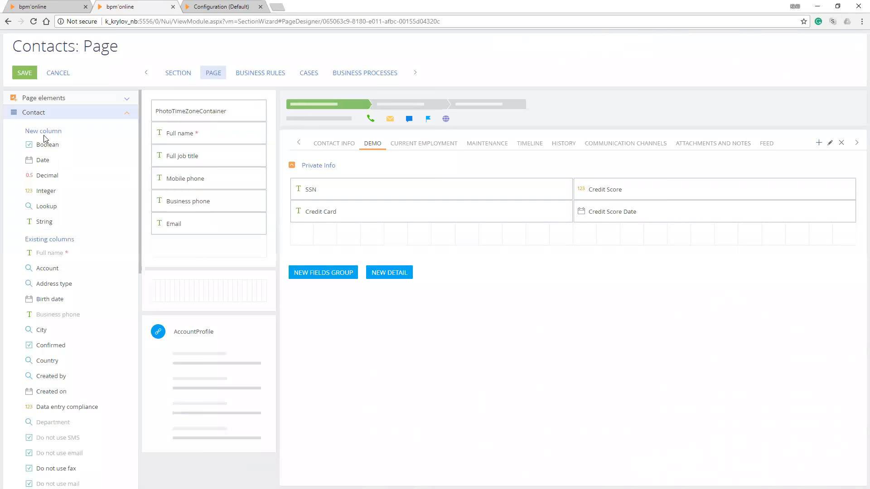
# Add a new Boolean column below Credit Card, titled Been Bankrupt with the database name AcdmIsBankrupt
pyautogui.moveTo(54, 145); pyautogui.dragTo(329, 240)
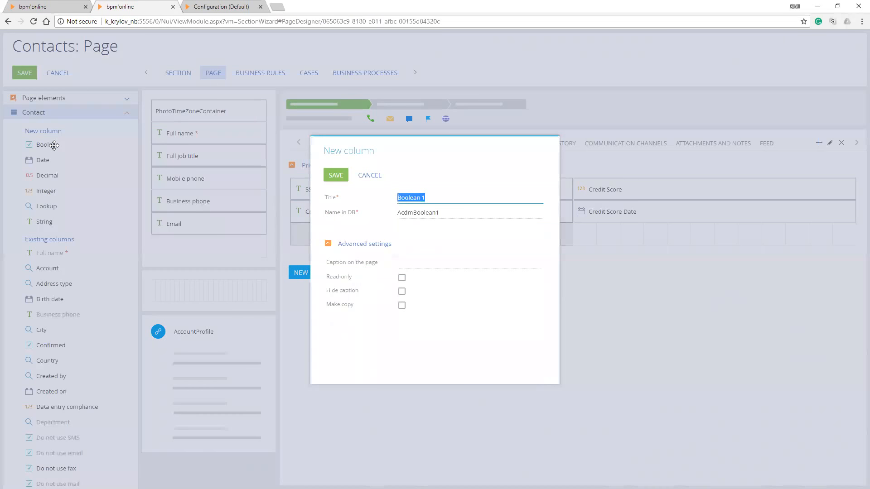
pyautogui.write('Been Bankrupt')
pyautogui.press('Tab')
pyautogui.hotkey('shift', 'Right')
pyautogui.hotkey('shift', 'Right')
pyautogui.hotkey('shift', 'Right')
pyautogui.hotkey('shift', 'Right')
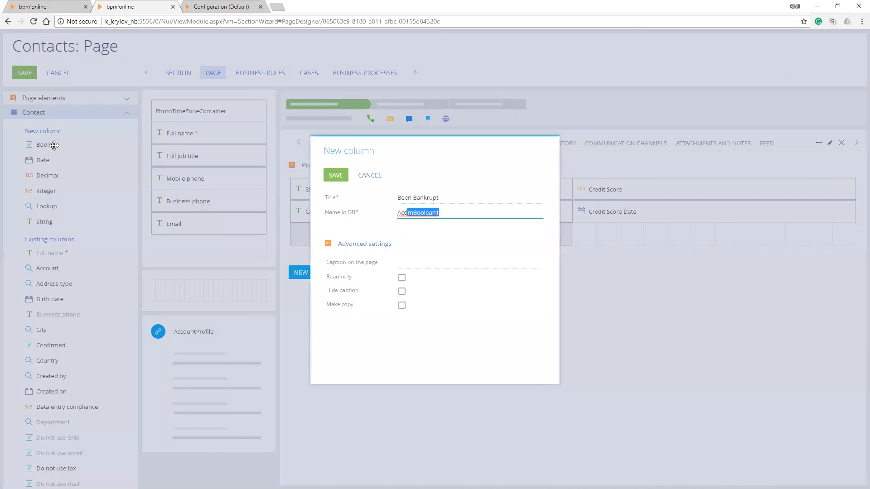
pyautogui.write('IsBankrupt')
# Change the Boolean column's title to Is Bankrupt, save the column, and save the Contacts page changes
pyautogui.hotkey('shift', 'Tab')
pyautogui.press('End')
pyautogui.hotkey('ctrl', 'shift', 'Right')
pyautogui.press('Delete')
pyautogui.write('Is')
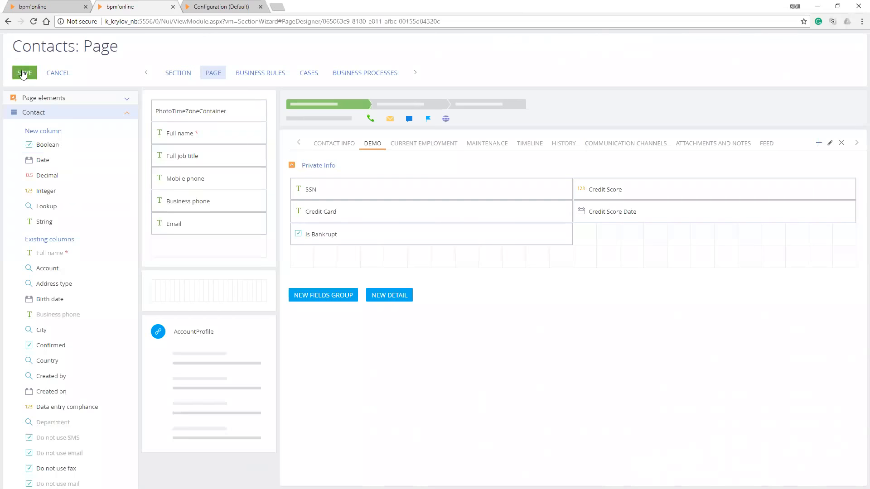
pyautogui.click(24, 73)
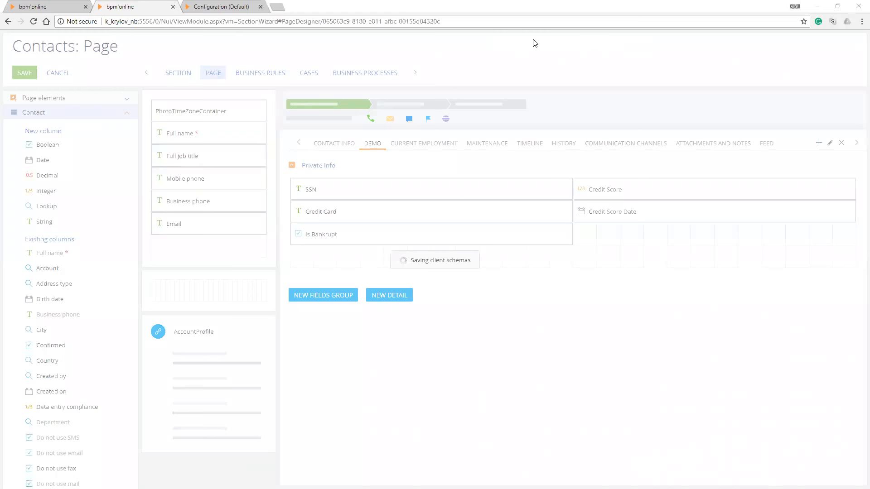
# Switch to SQL Server Management Studio, refresh the dbo.Contact table and look through its column list for the new columns
pyautogui.hotkey('alt', 'Tab')
pyautogui.click(193, 123)
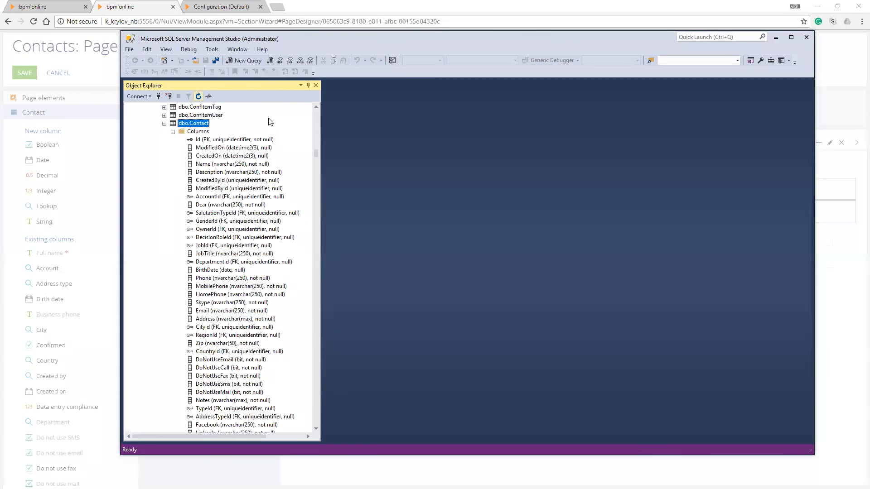
pyautogui.click(199, 96)
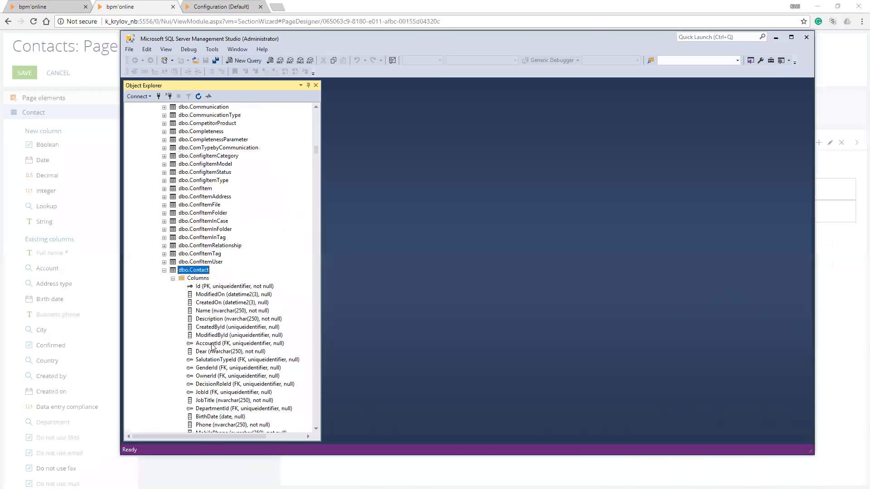
pyautogui.rightClick(193, 271)
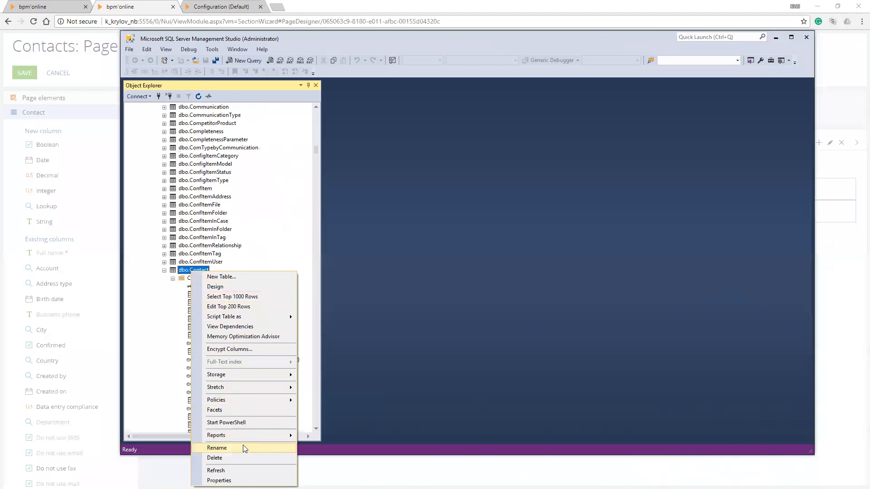
pyautogui.click(233, 470)
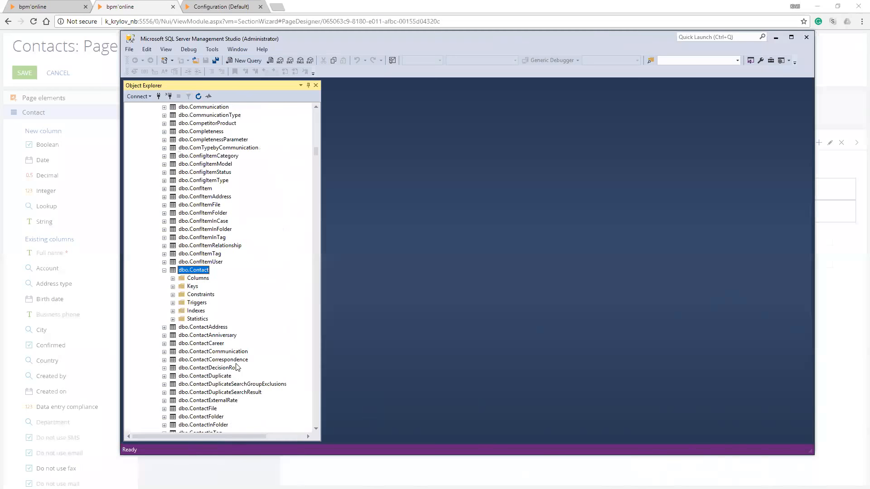
pyautogui.scroll(2, 236, 367)
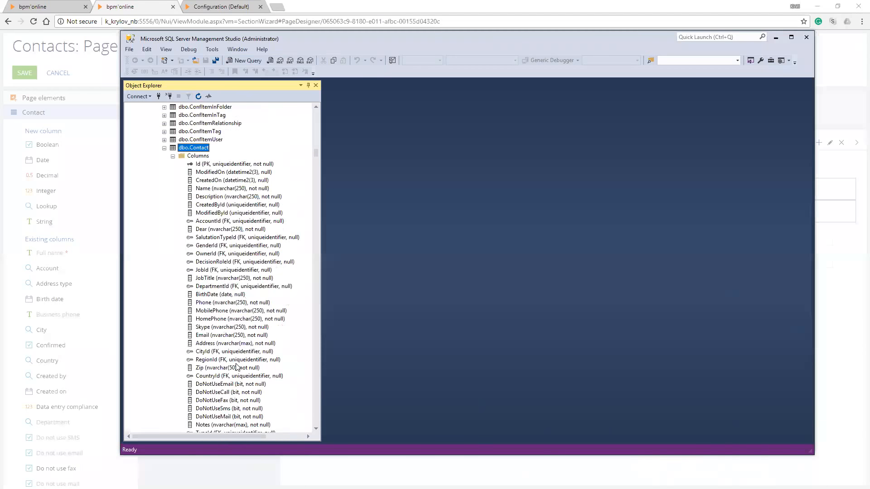
pyautogui.scroll(-9, 236, 366)
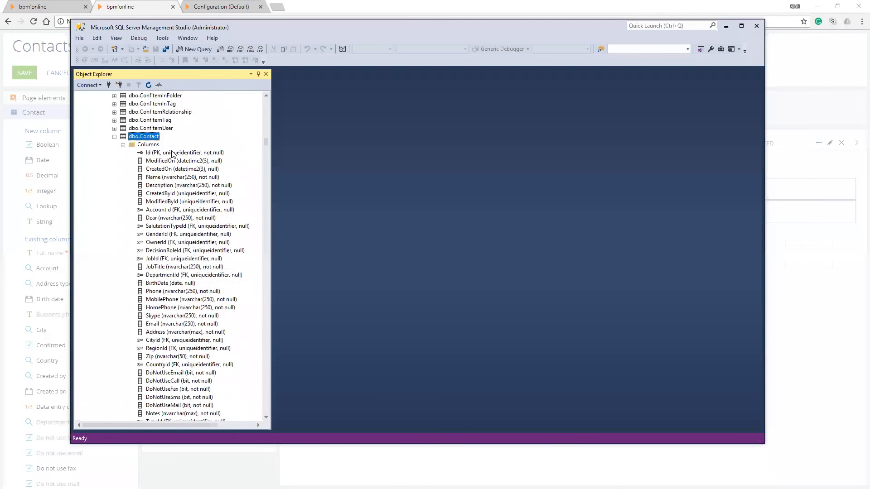
# Refresh the dbo.Contact table again and expand its columns down to the end of the list
pyautogui.rightClick(143, 136)
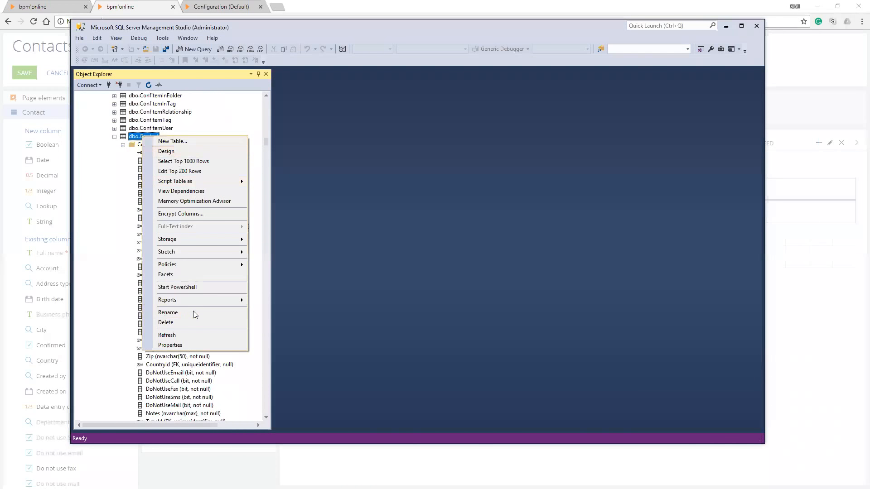
pyautogui.click(183, 336)
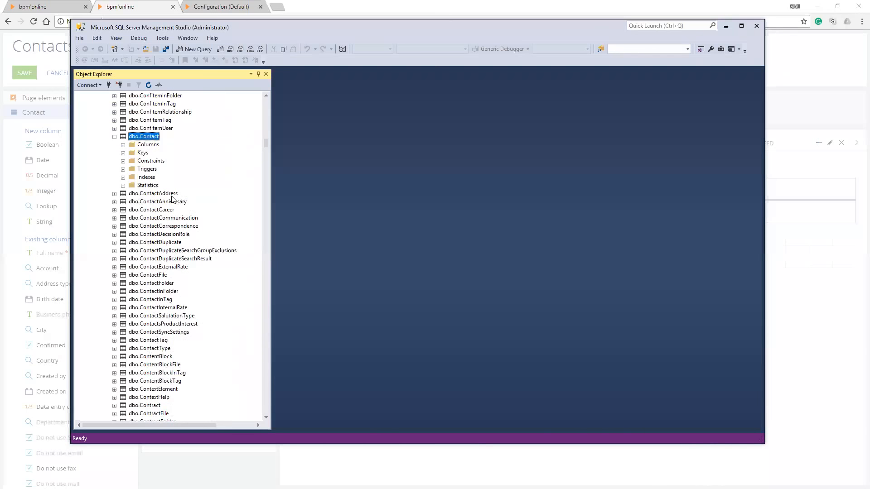
pyautogui.press('Down')
pyautogui.press('Right')
pyautogui.press('Down')
pyautogui.press('Down')
pyautogui.scroll(-9, 175, 147)
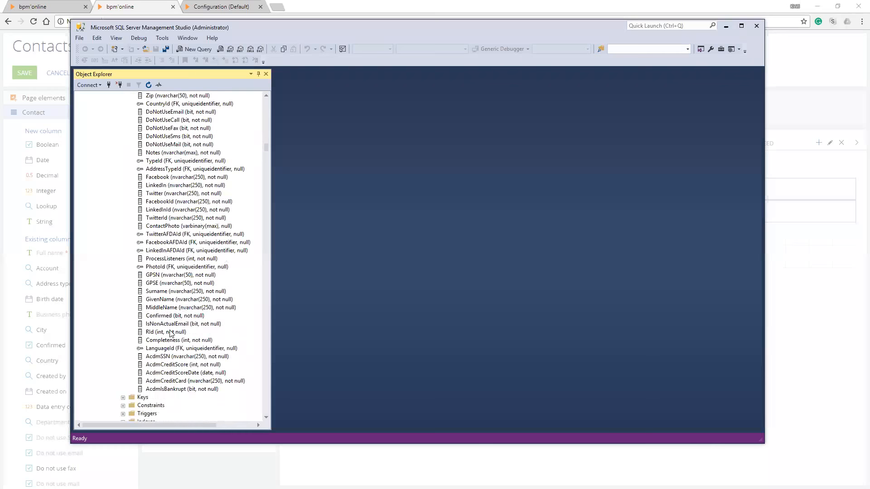
# Examine the names and data types of the Acdm-prefixed columns from AcdmSSN through AcdmIsBankrupt
pyautogui.click(184, 356)
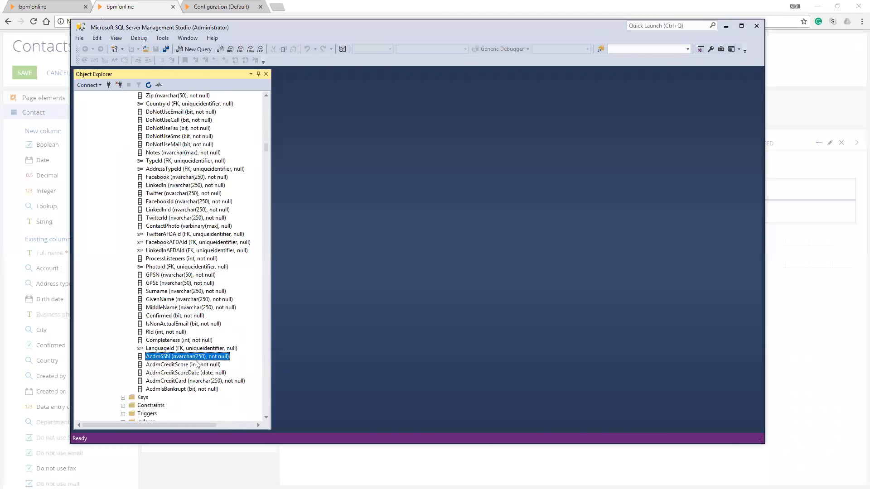
pyautogui.press('Down')
pyautogui.press('Down')
pyautogui.press('Down')
pyautogui.press('Down')
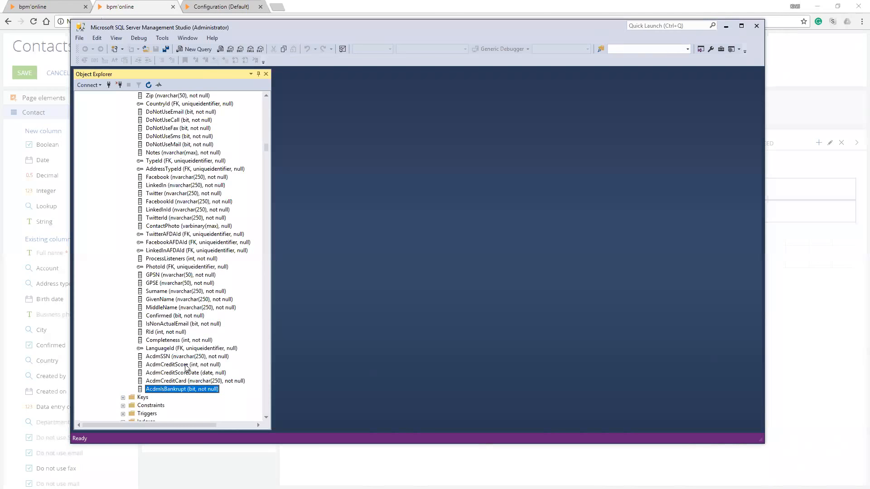
pyautogui.click(181, 357)
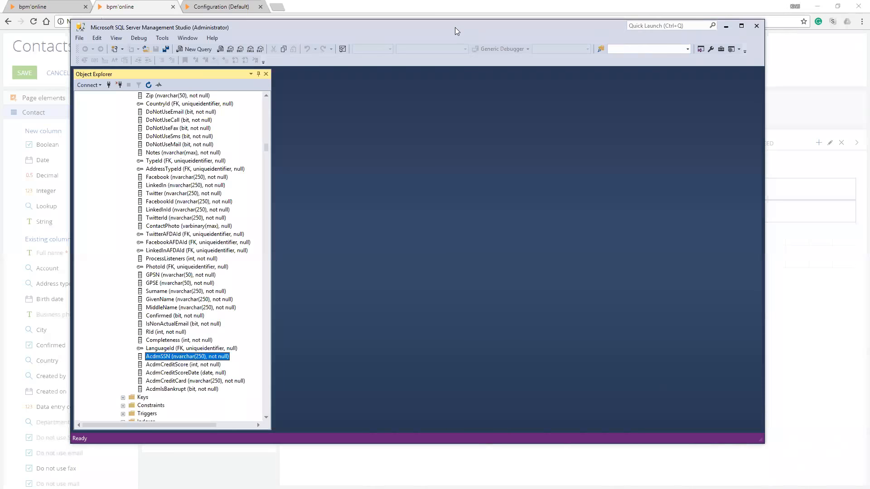
pyautogui.moveTo(455, 27); pyautogui.dragTo(455, 210)
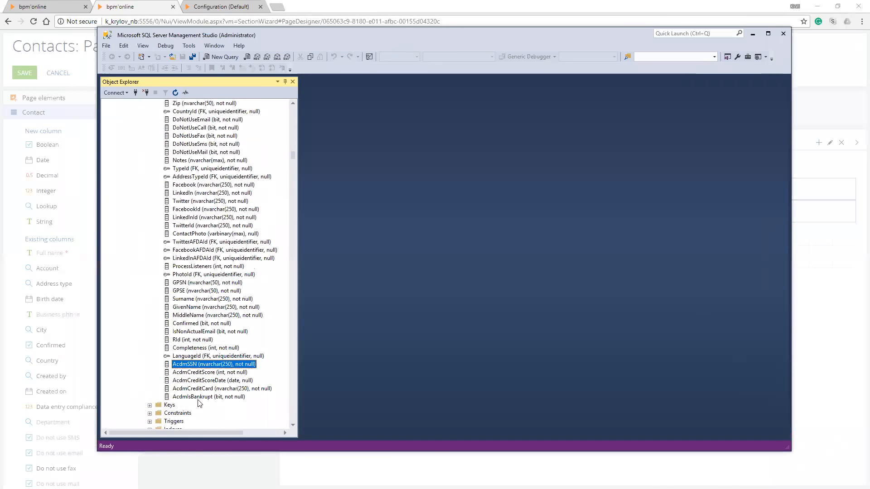
pyautogui.click(220, 373)
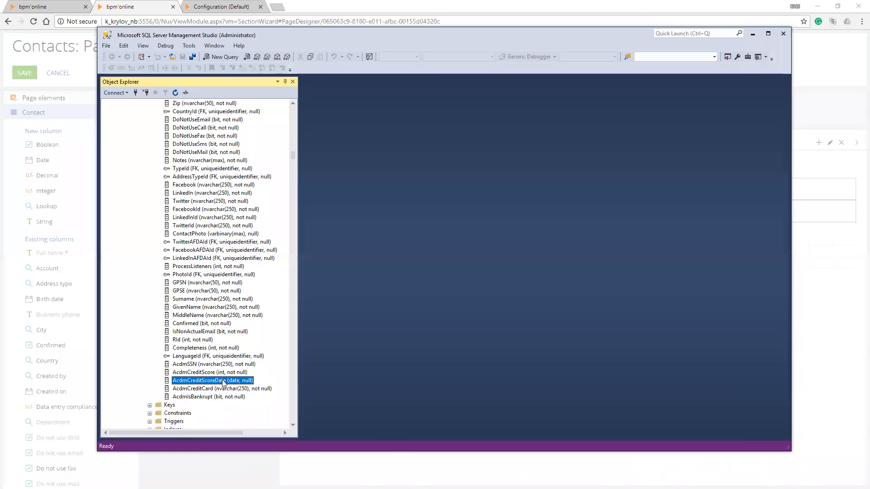
pyautogui.click(232, 389)
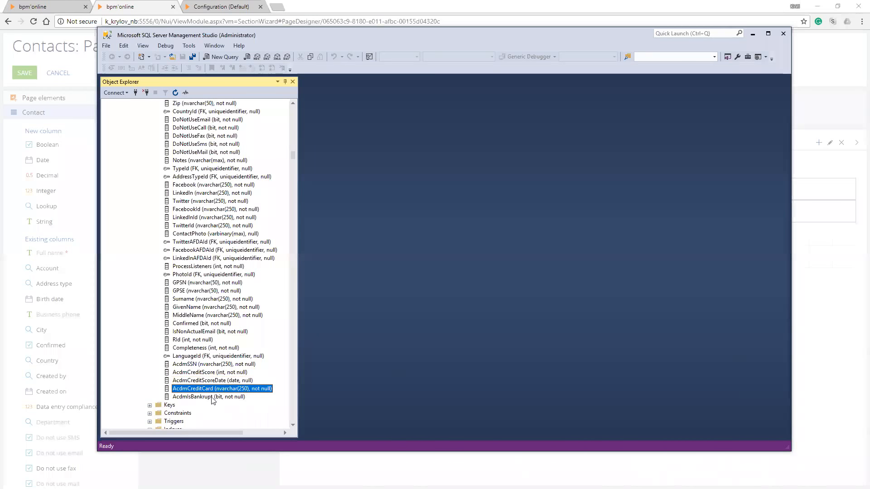
pyautogui.click(195, 396)
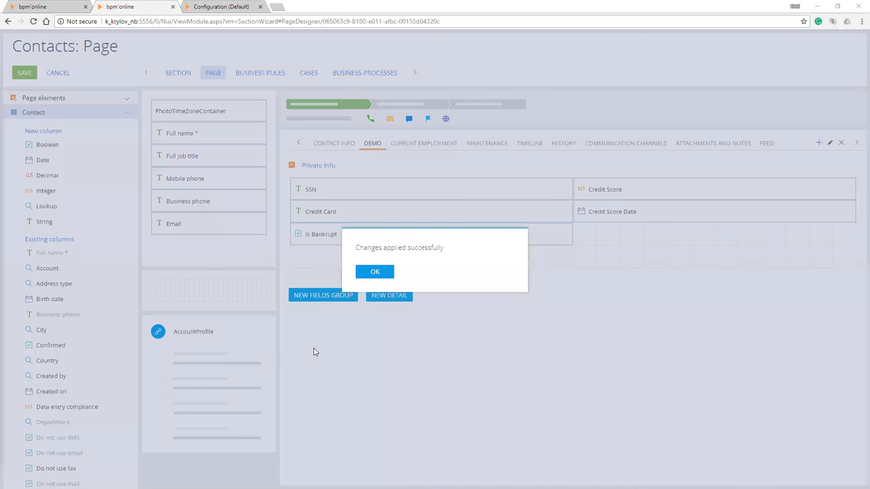
# Return to the bpm'online wizard, dismiss the save confirmation, and open the Contacts section in the reloaded main application
pyautogui.press('Return')
pyautogui.moveTo(292, 161)
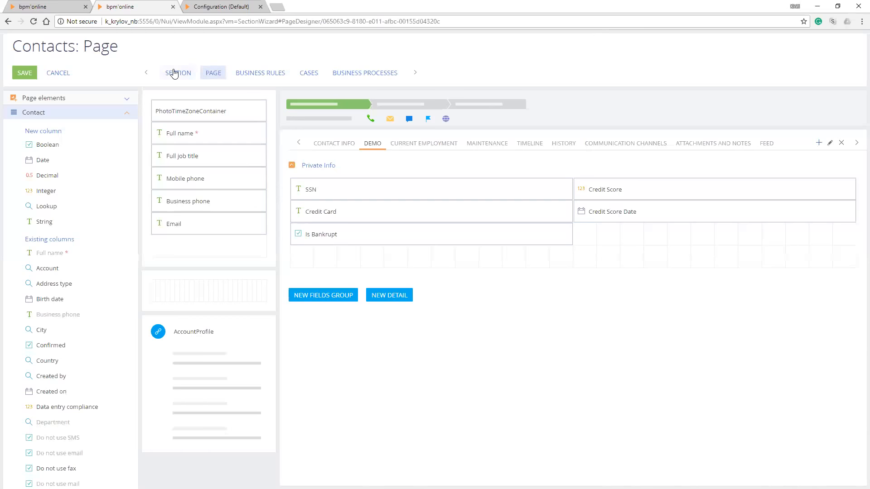
pyautogui.click(53, 9)
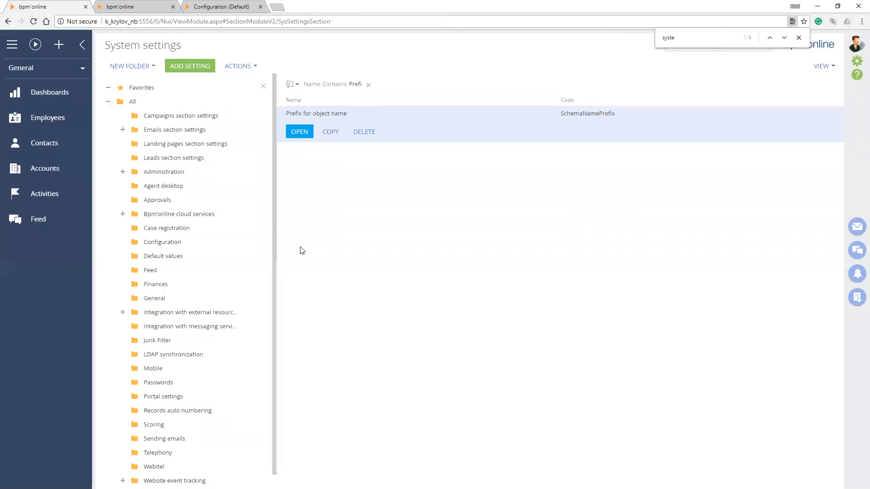
pyautogui.press('F5')
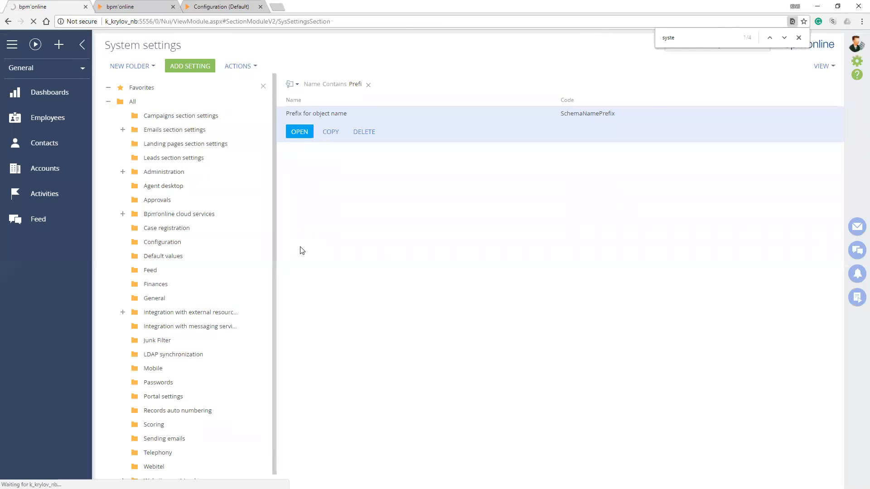
pyautogui.press('Escape')
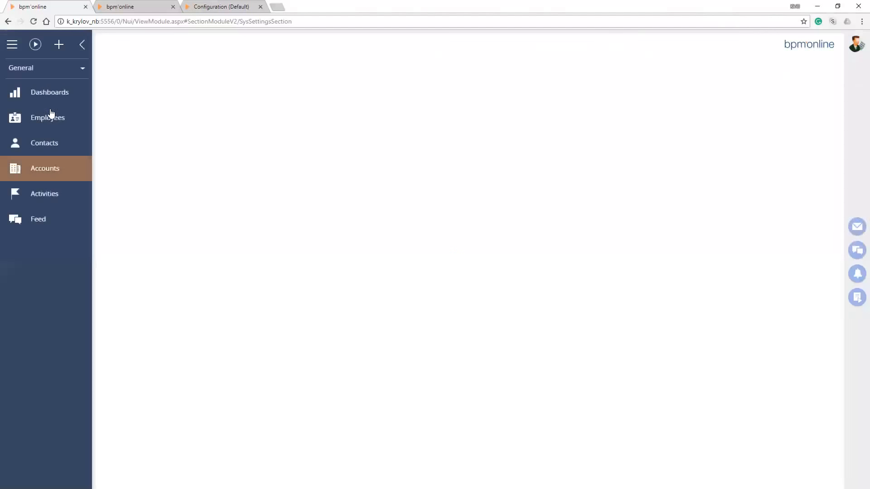
pyautogui.click(61, 71)
pyautogui.click(49, 295)
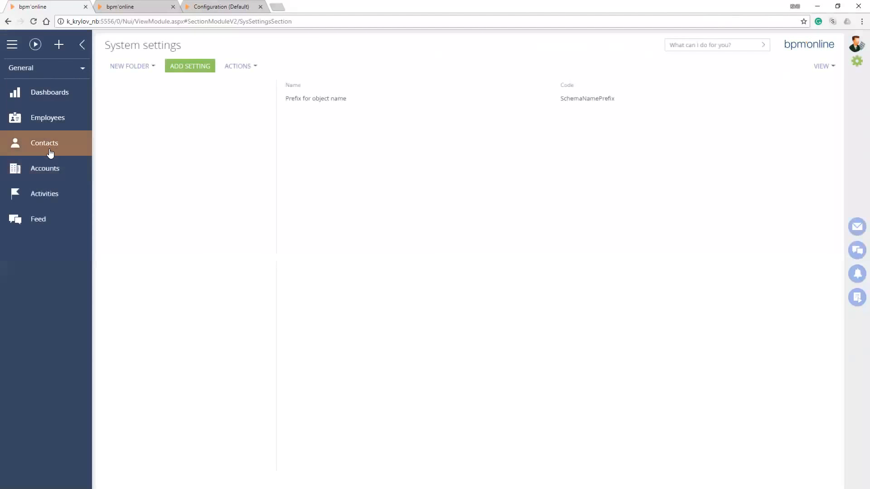
pyautogui.click(51, 151)
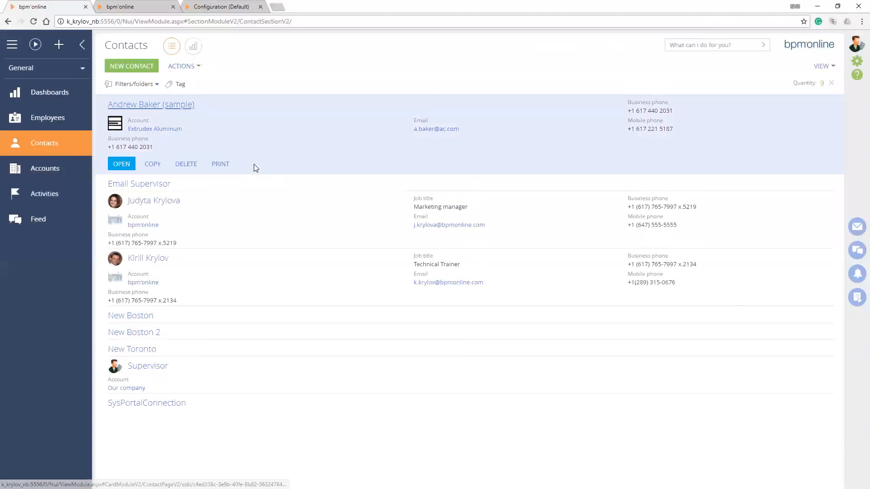
# Open the first sample contact's record and check the Private Info fields on its Demo tab, including the Credit Score Date calendar
pyautogui.doubleClick(254, 164)
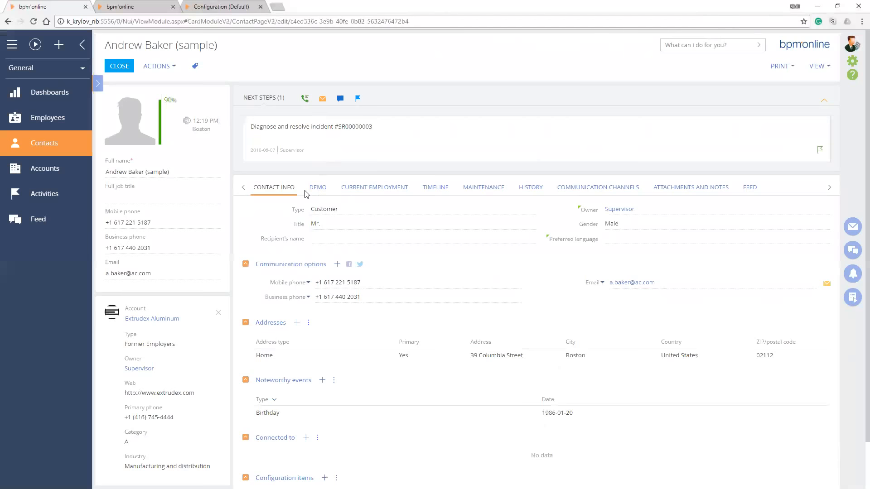
pyautogui.click(318, 190)
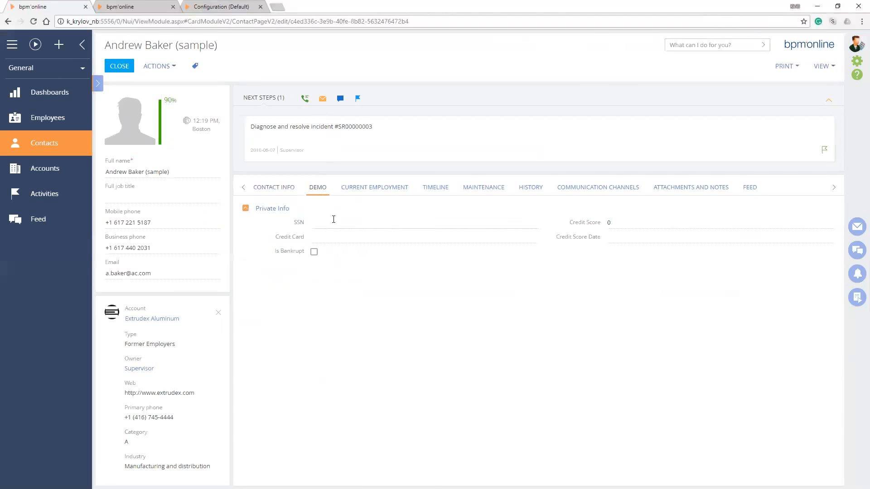
pyautogui.click(333, 243)
pyautogui.press('Tab')
pyautogui.press('Tab')
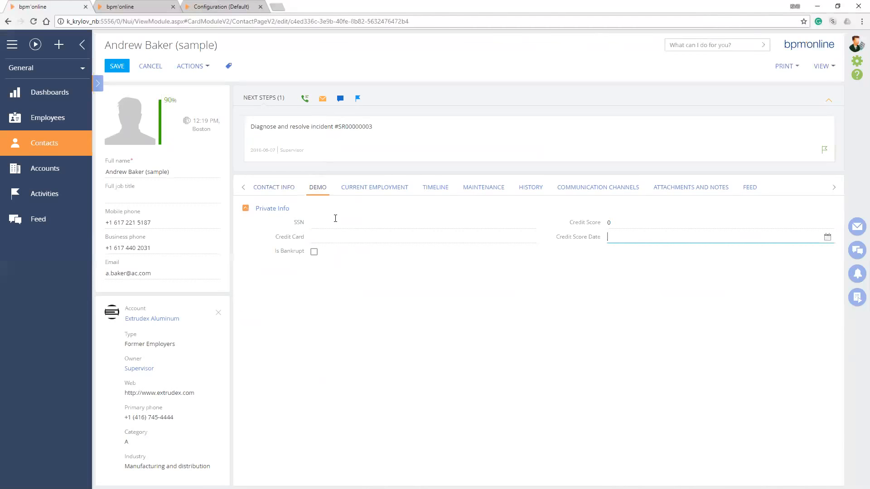
pyautogui.press('Tab')
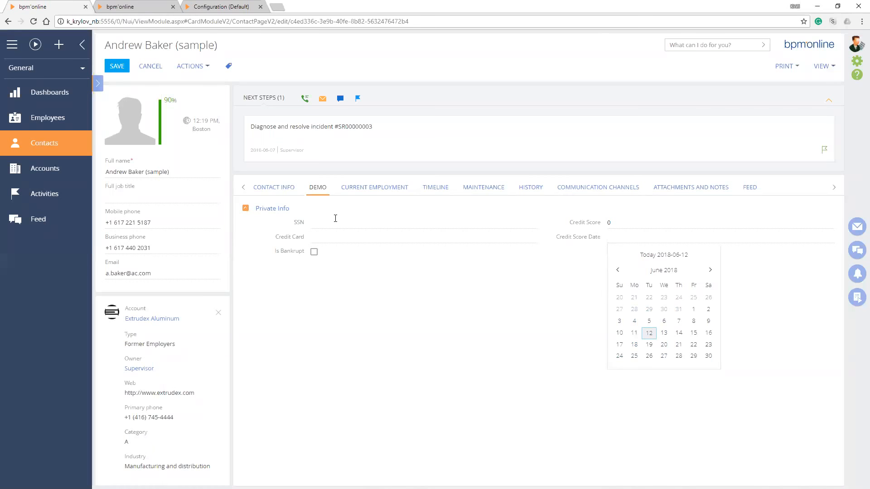
pyautogui.press('Tab')
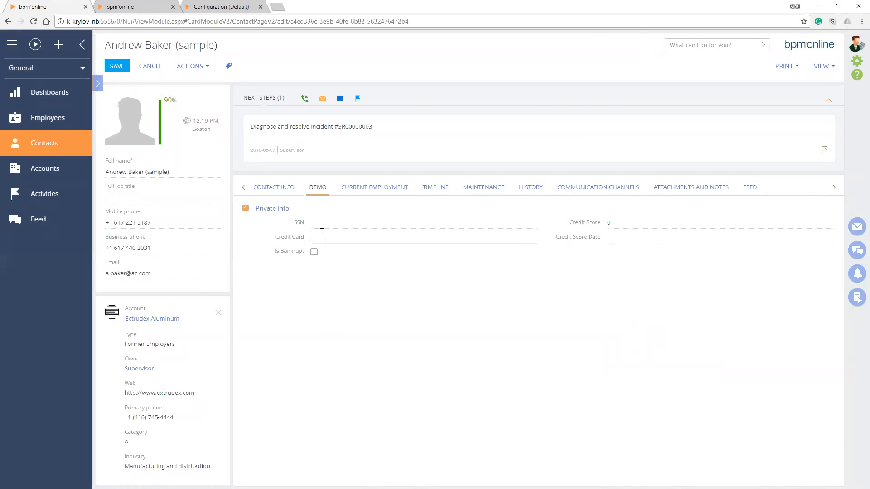
# Try out text entry in the Credit Card field and clear the field again
pyautogui.write('s.fgjh;uwpyite;rohge540po')
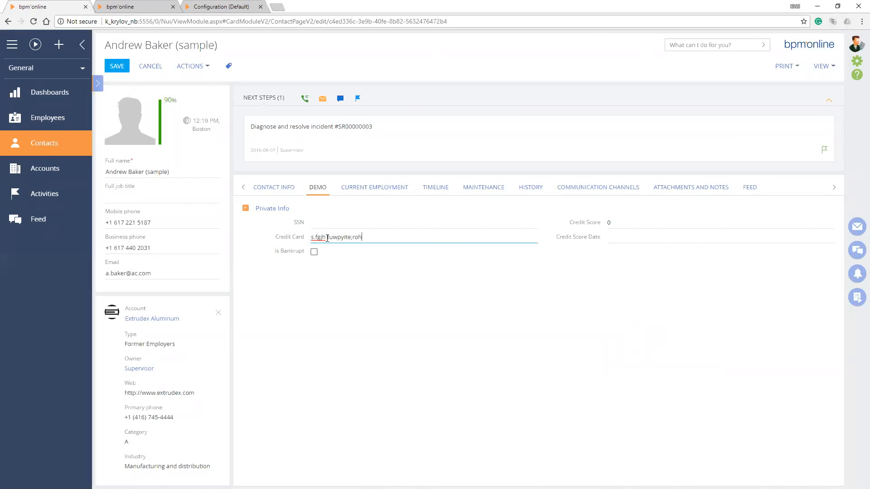
pyautogui.hotkey('ctrl', 'a')
pyautogui.press('BackSpace')
pyautogui.press('Tab')
pyautogui.press('Tab')
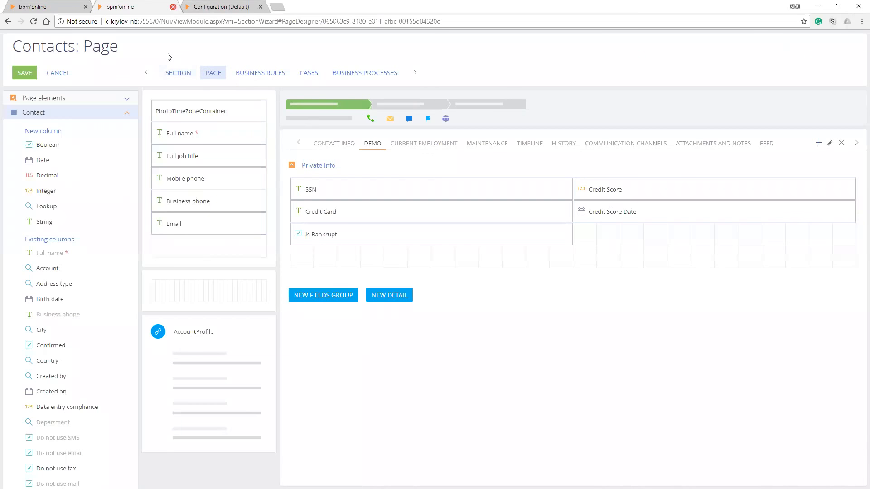
# Close the Contacts page wizard, refresh the Custom package's schema list in Configuration, and check the ContactPageV2 and ContactSectionV2 schemas
pyautogui.hotkey('ctrl', 'w')
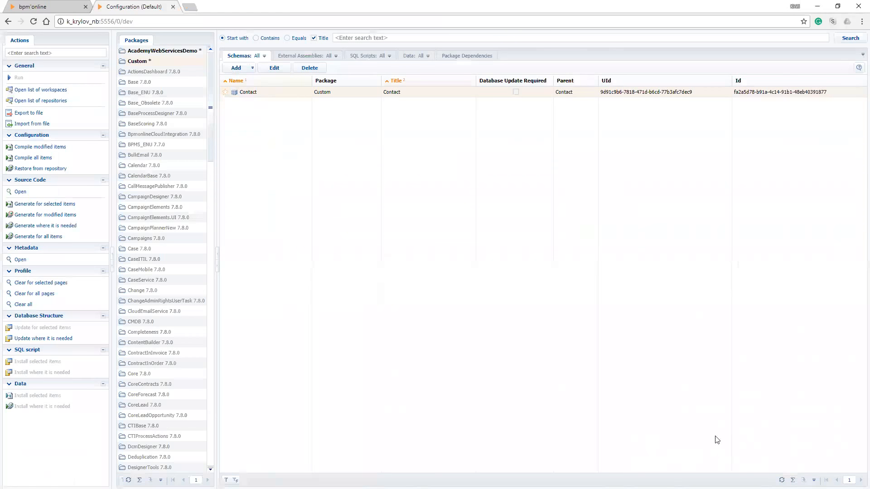
pyautogui.click(781, 479)
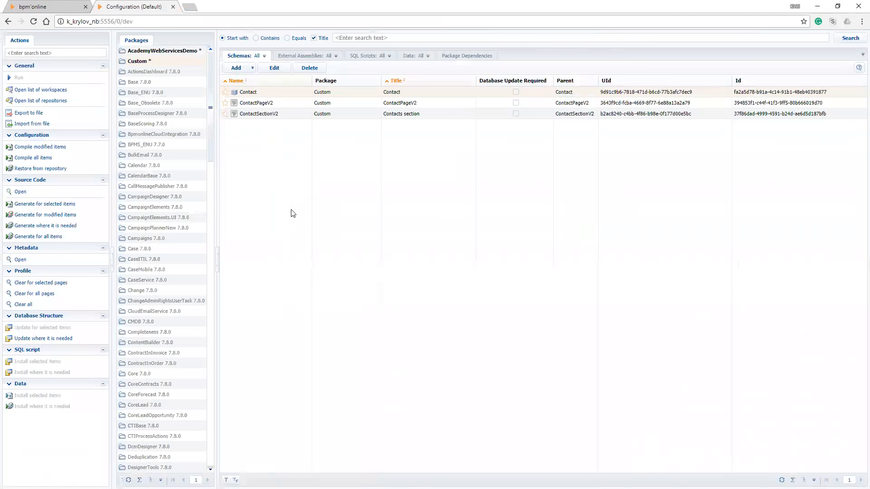
pyautogui.click(281, 106)
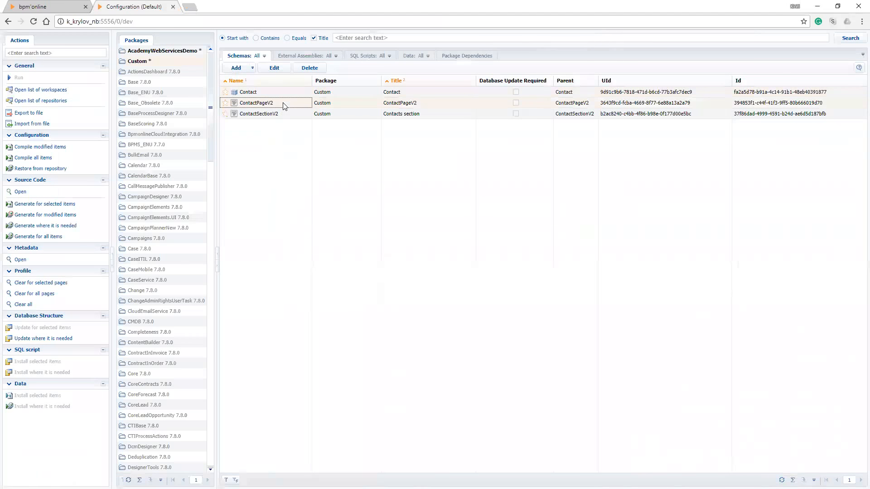
pyautogui.click(283, 116)
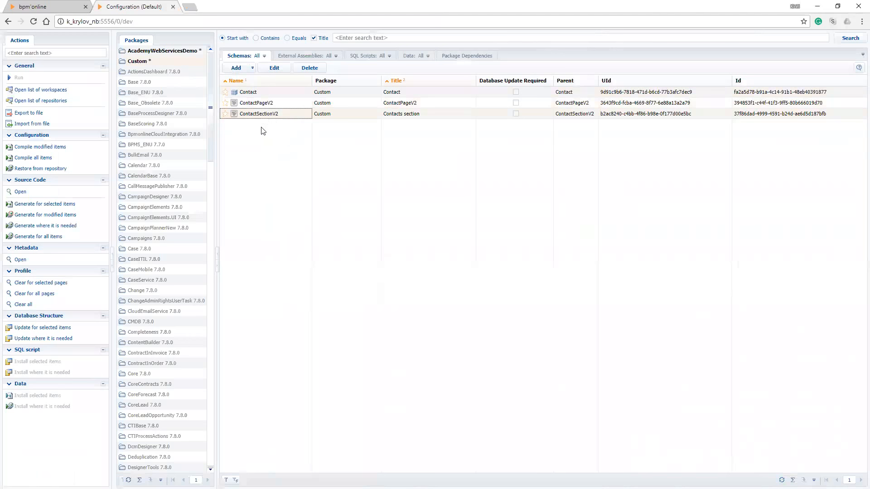
# Return to the open contact record, discard its unsaved edits, and close it to get back to the Contacts list
pyautogui.click(63, 6)
pyautogui.click(151, 66)
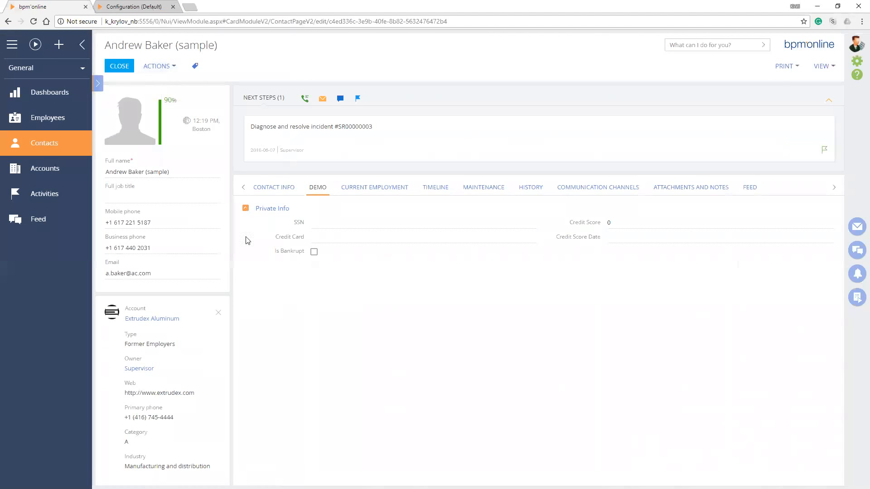
pyautogui.click(123, 71)
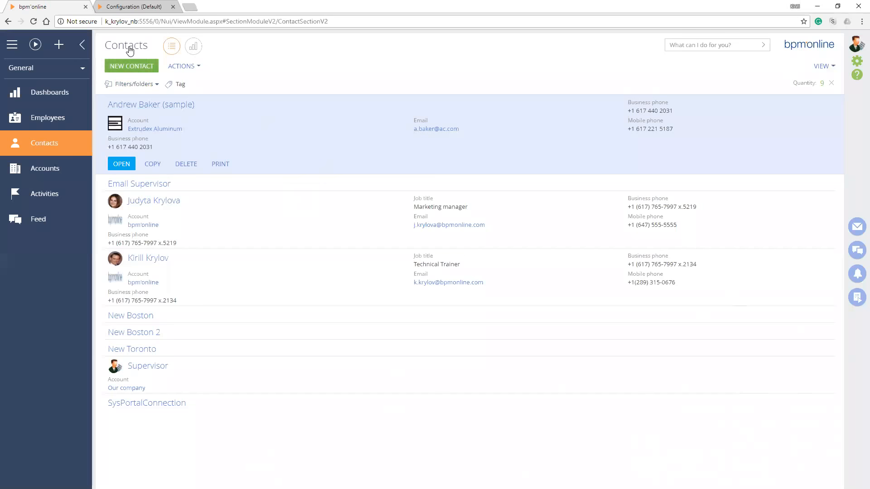
# Switch back to the Configuration page and select the ContactPageV2 schema
pyautogui.hotkey('ctrl', 'Tab')
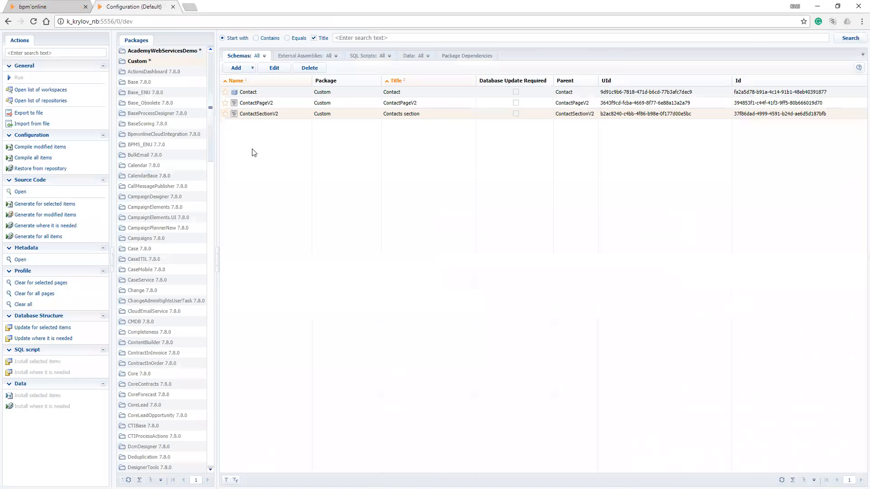
pyautogui.click(247, 103)
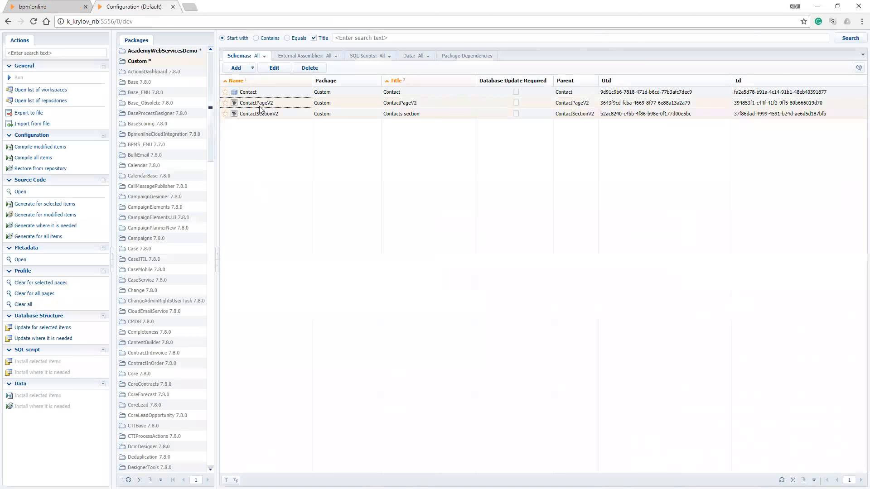
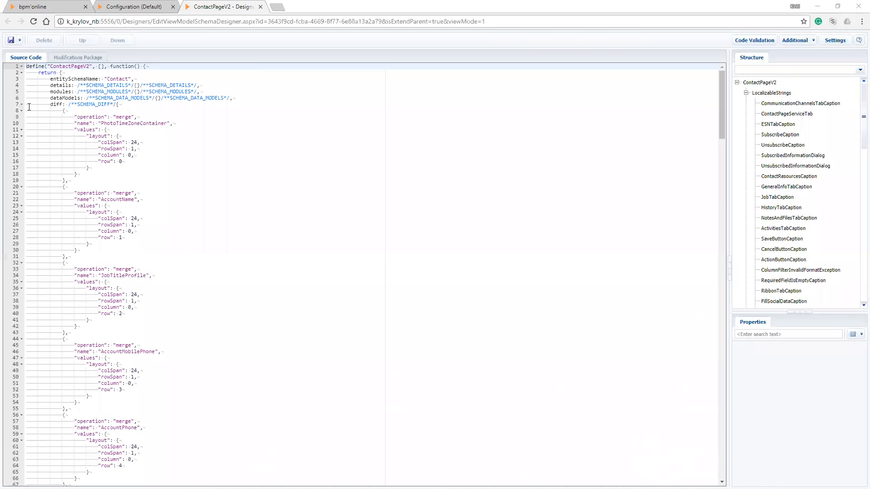
# Look through the ContactPageV2 source code, folding and unfolding its diff section to examine the schema's structure
pyautogui.moveTo(721, 104); pyautogui.dragTo(720, 467)
pyautogui.hotkey('ctrl', 'Home')
pyautogui.click(22, 105)
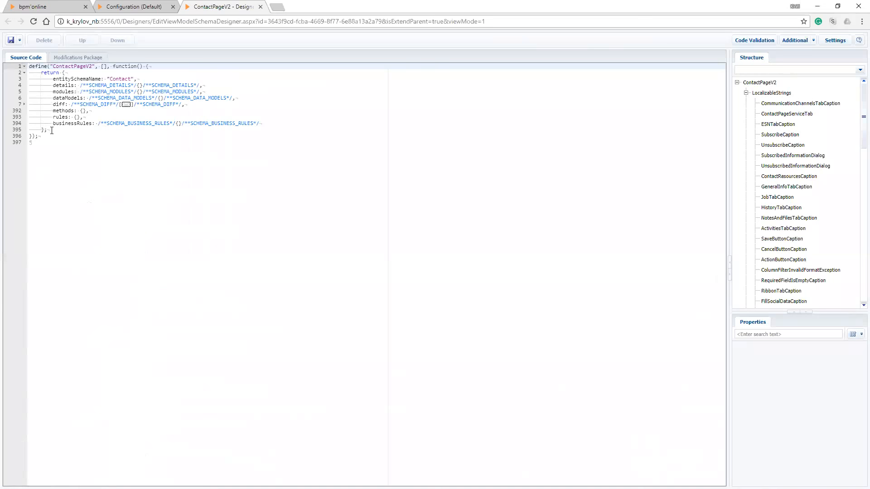
pyautogui.click(24, 104)
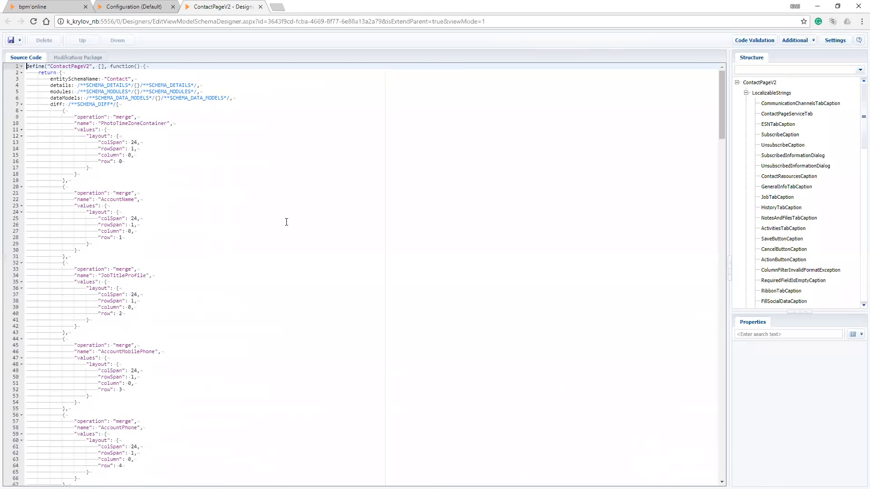
pyautogui.scroll(-1, 286, 222)
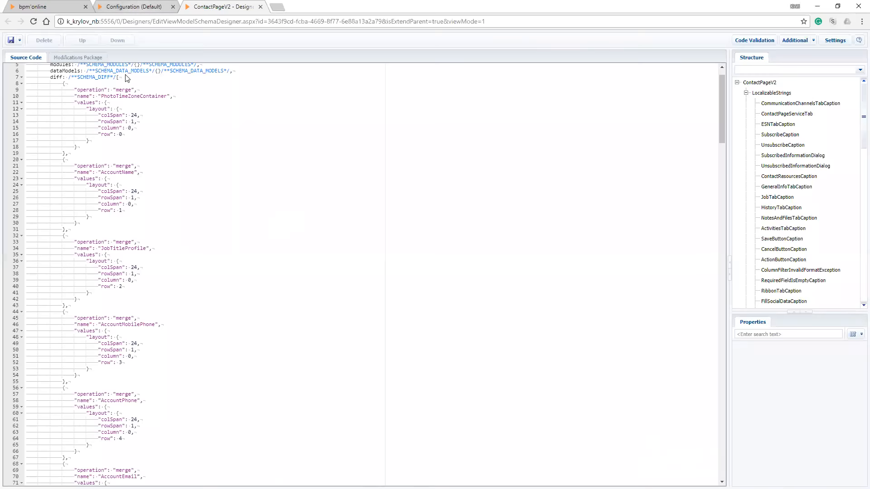
# Check the Contacts list, return to the ContactPageV2 source code, and fold its diff section
pyautogui.click(136, 7)
pyautogui.click(39, 8)
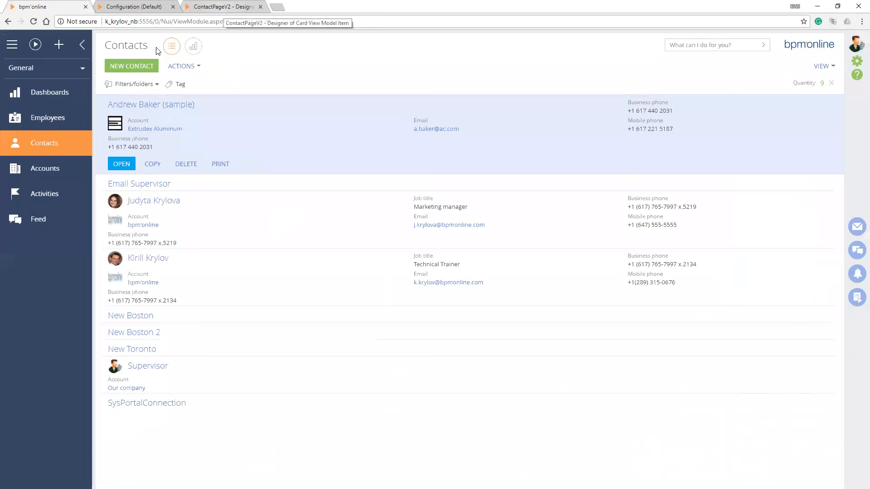
pyautogui.click(218, 8)
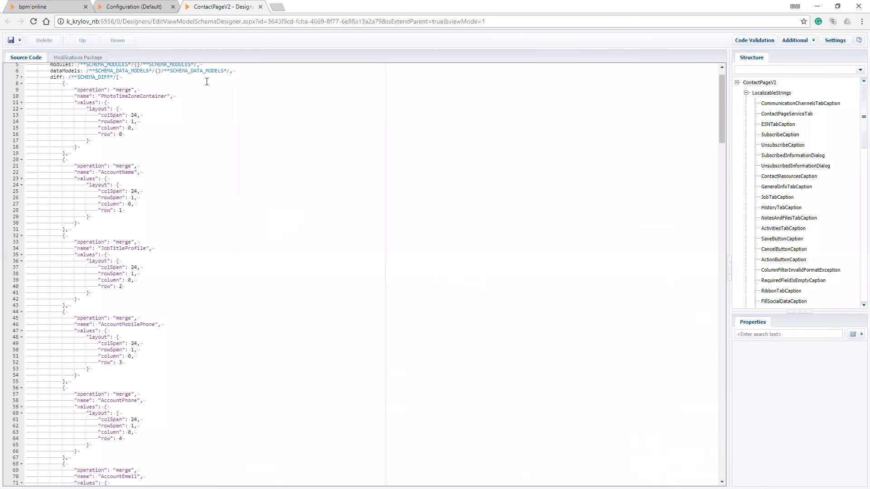
pyautogui.scroll(1, 206, 81)
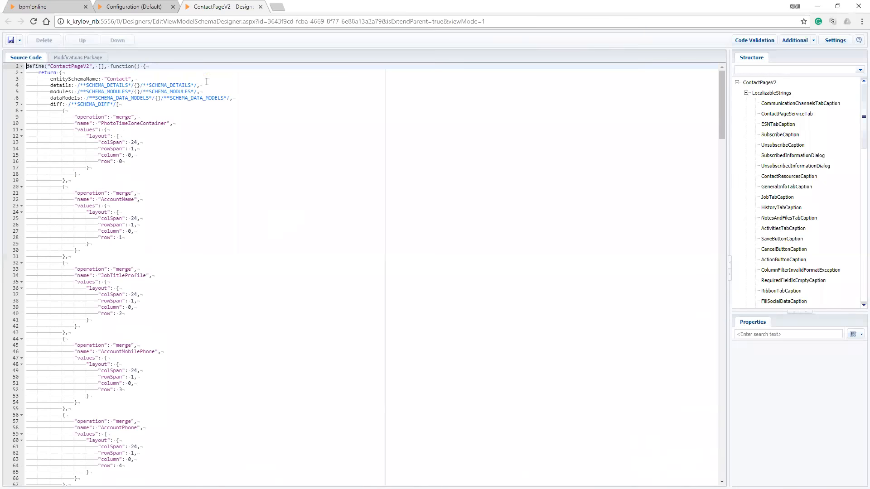
pyautogui.click(22, 105)
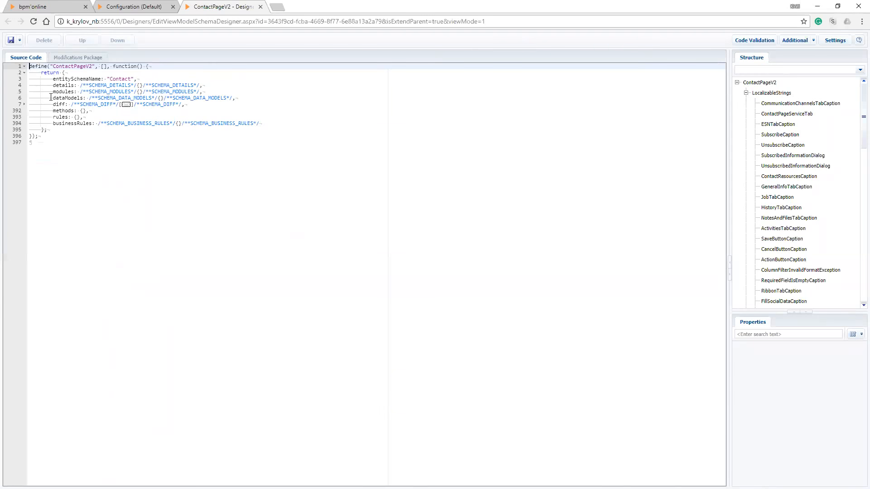
# Enlarge the structure and properties areas to review ContactPageV2's general and inheritance properties, and close the schema designer
pyautogui.moveTo(729, 265); pyautogui.dragTo(623, 264)
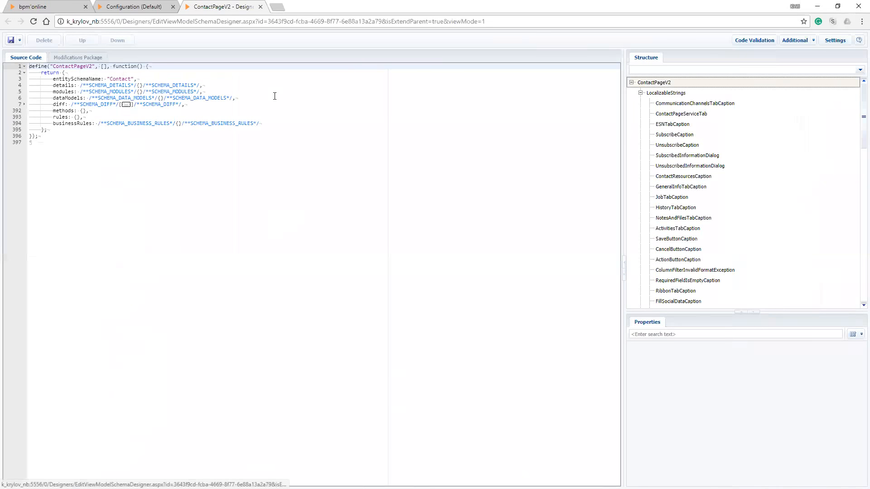
pyautogui.moveTo(747, 312); pyautogui.dragTo(746, 220)
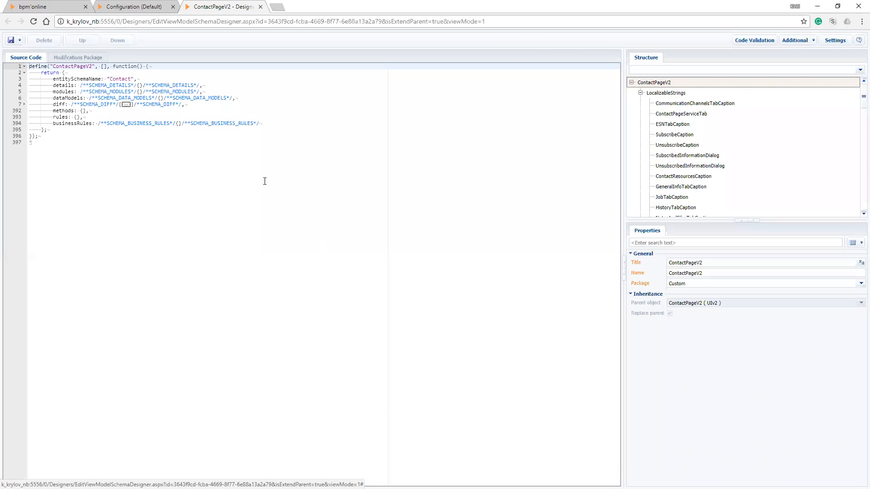
pyautogui.click(154, 6)
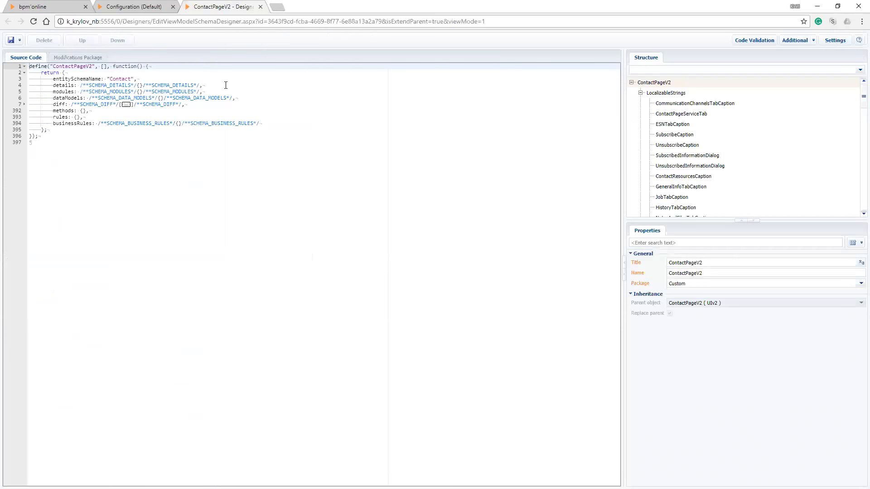
pyautogui.hotkey('ctrl', 'w')
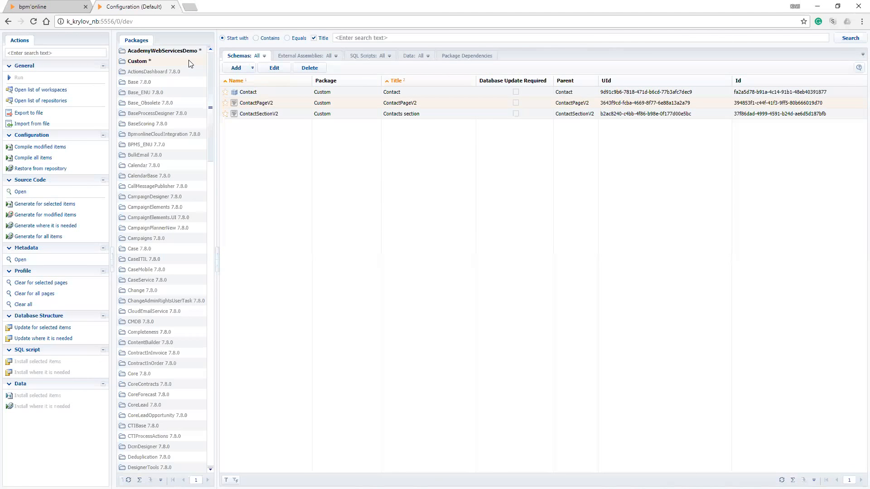
# Open the highlighted sample contact's Demo tab from the Contacts list, enter the contact's SSN, and set Credit Score to 750
pyautogui.hotkey('ctrl', 'shift', 'Tab')
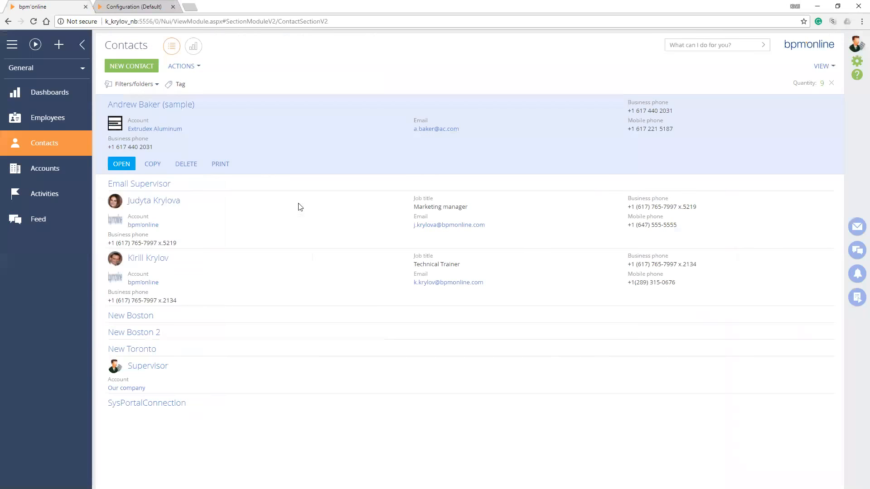
pyautogui.click(243, 141)
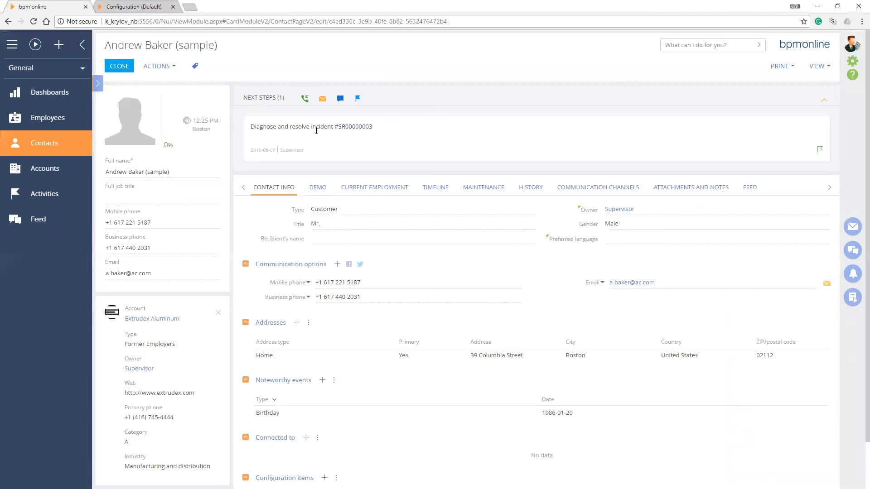
pyautogui.click(326, 182)
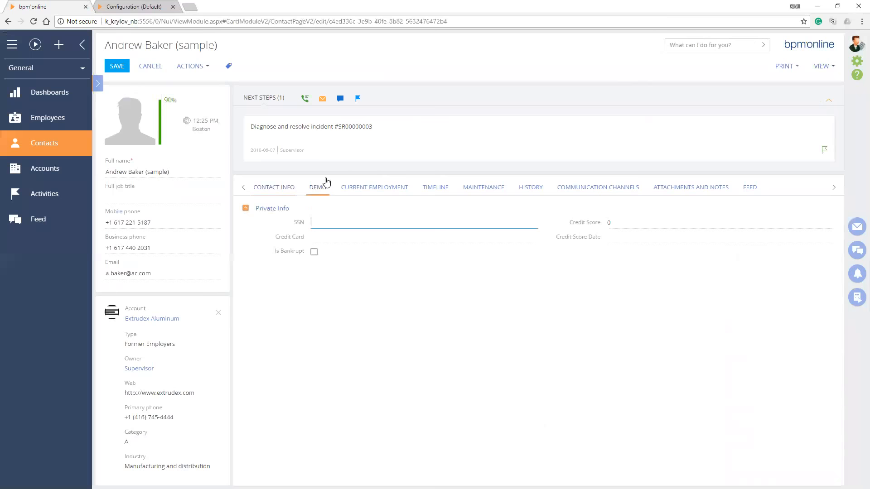
pyautogui.write('555-555-555')
pyautogui.press('Tab')
pyautogui.write('750')
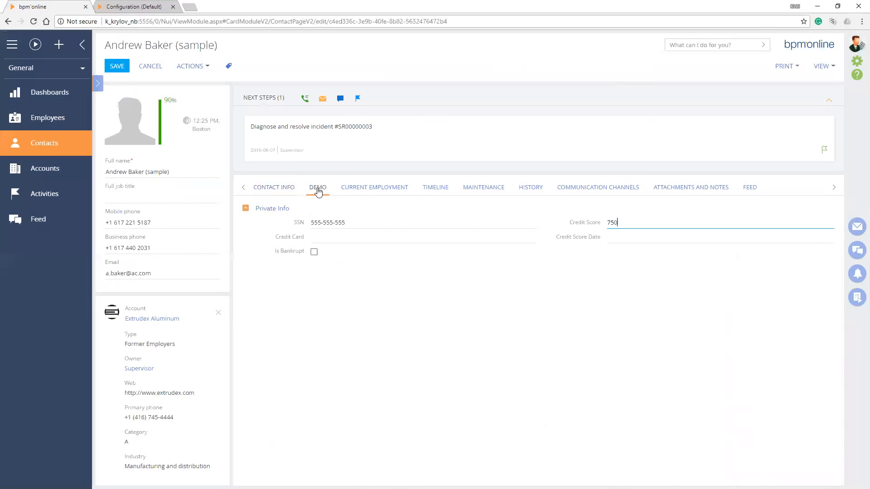
pyautogui.press('Tab')
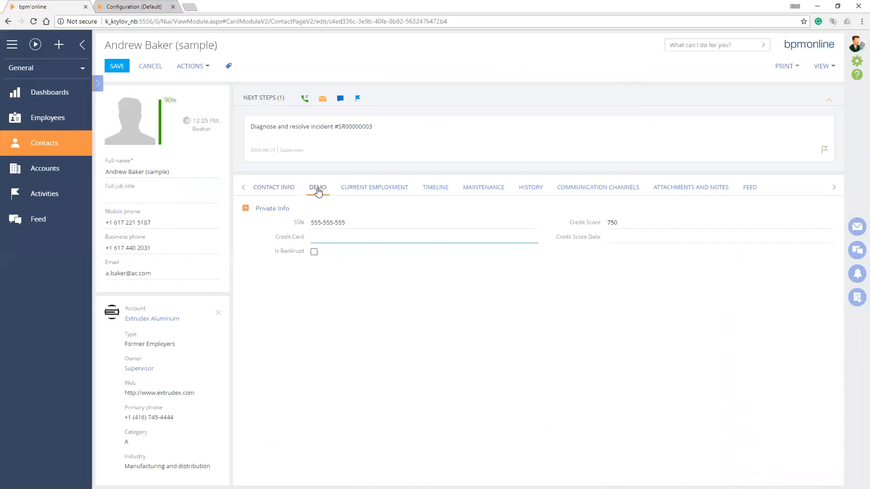
# Enter the Credit Card number, set Credit Score Date to 2018-06-12, and save and close the contact record
pyautogui.write('5555-5555-5555-5555')
pyautogui.press('Tab')
pyautogui.press('Tab')
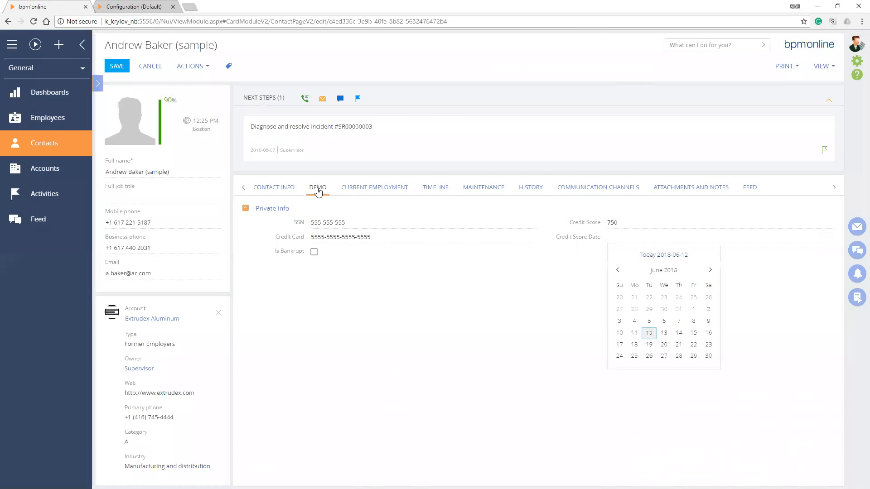
pyautogui.press('Return')
pyautogui.press('Tab')
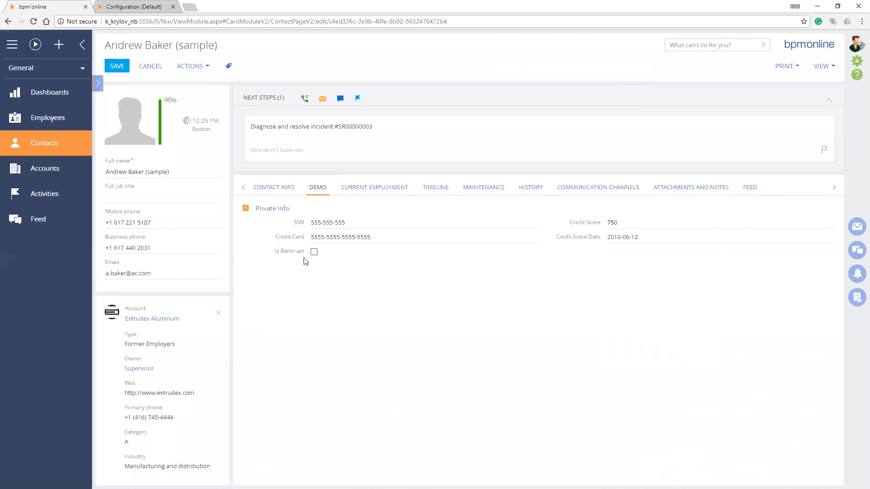
pyautogui.click(116, 67)
pyautogui.click(116, 65)
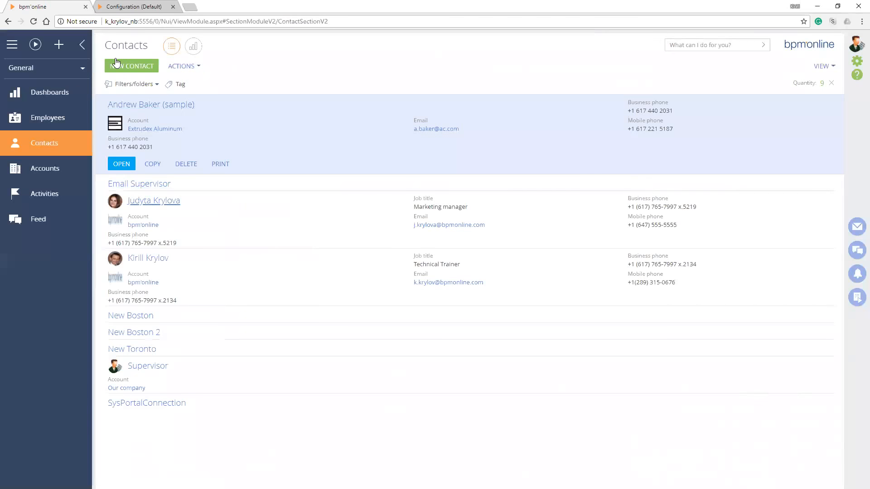
# Check the Private Info fields on the Demo tab of the marketing manager's contact record and close the record
pyautogui.click(154, 200)
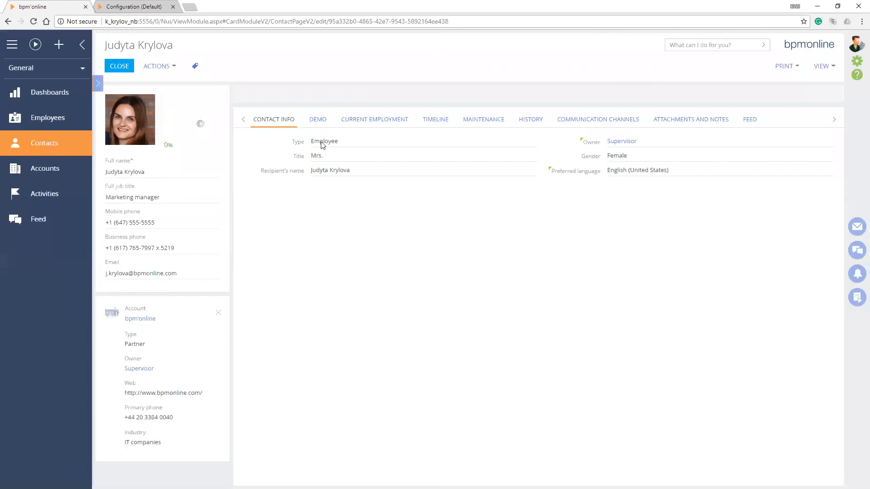
pyautogui.click(319, 132)
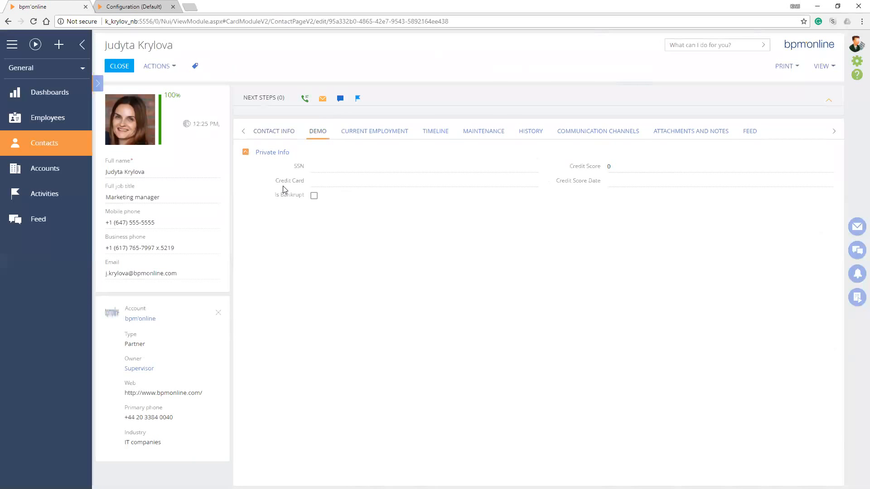
pyautogui.click(119, 66)
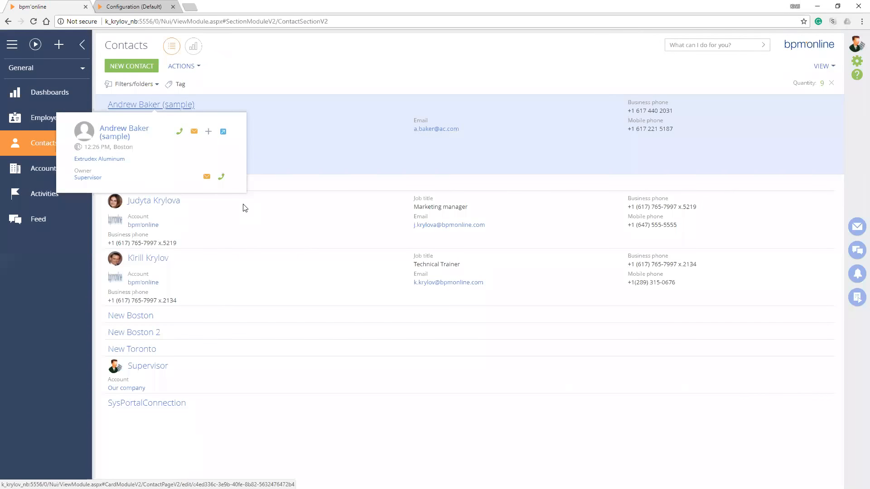
# Add an advanced filter condition on the SSN column to the Contacts list
pyautogui.click(146, 86)
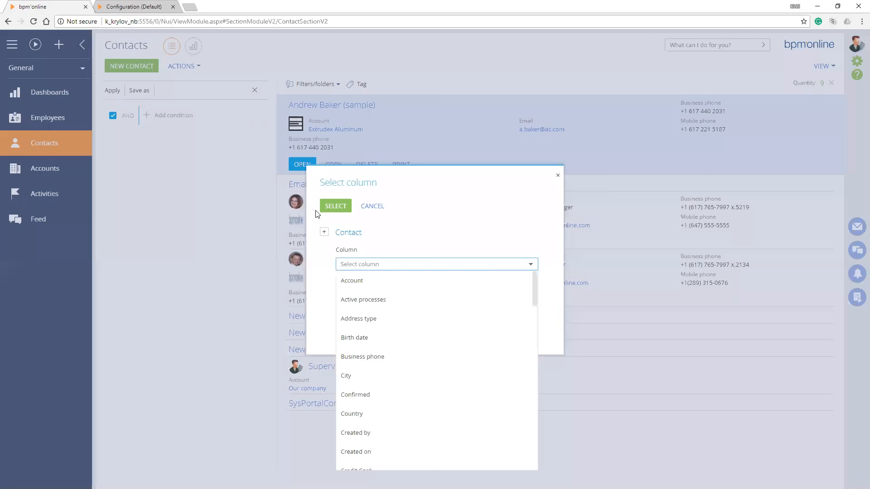
pyautogui.write('ss')
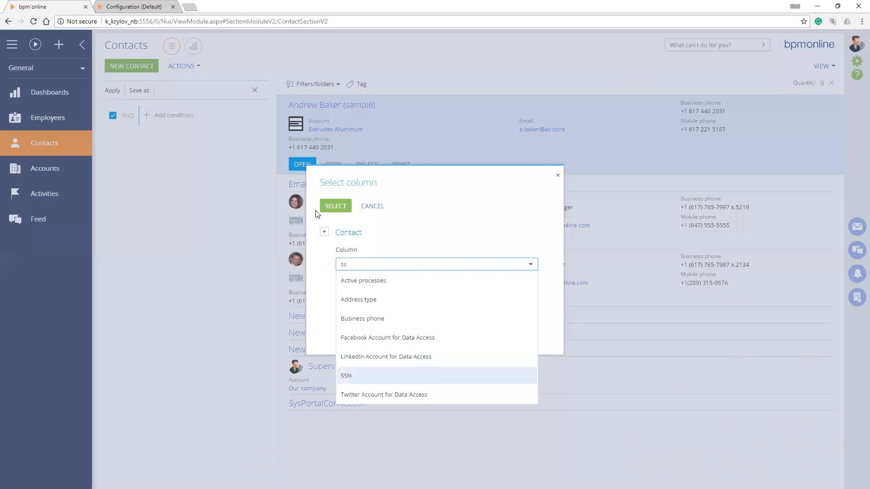
pyautogui.press('Return')
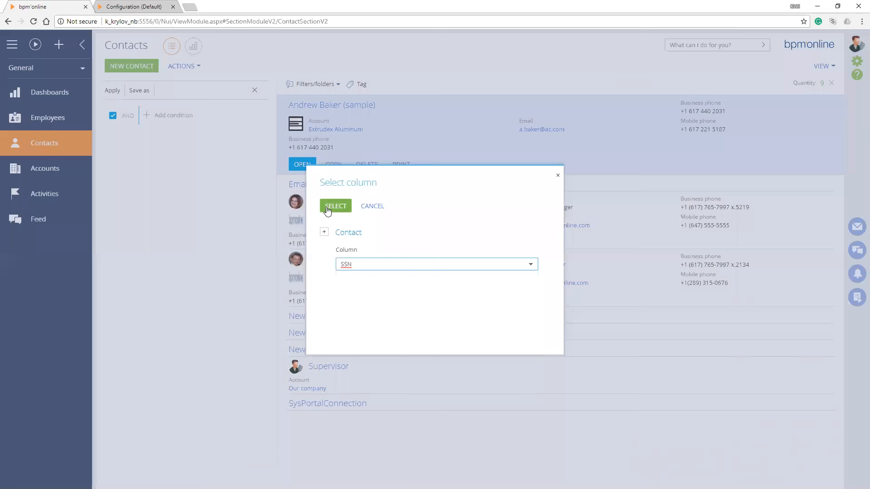
pyautogui.click(327, 207)
# Set the SSN filter condition to "is filled in" and apply it to the Contacts list
pyautogui.click(178, 111)
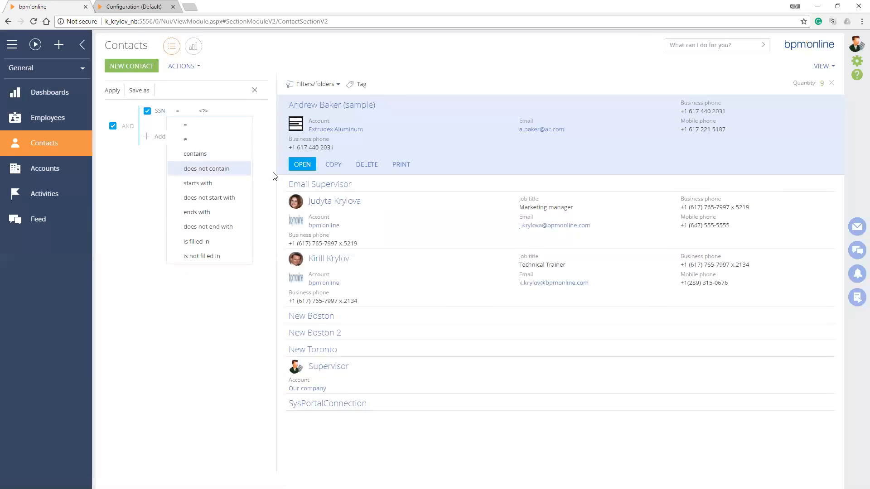
pyautogui.press('Down')
pyautogui.press('Down')
pyautogui.press('Down')
pyautogui.press('Down')
pyautogui.press('Down')
pyautogui.press('Down')
pyautogui.press('Up')
pyautogui.press('Return')
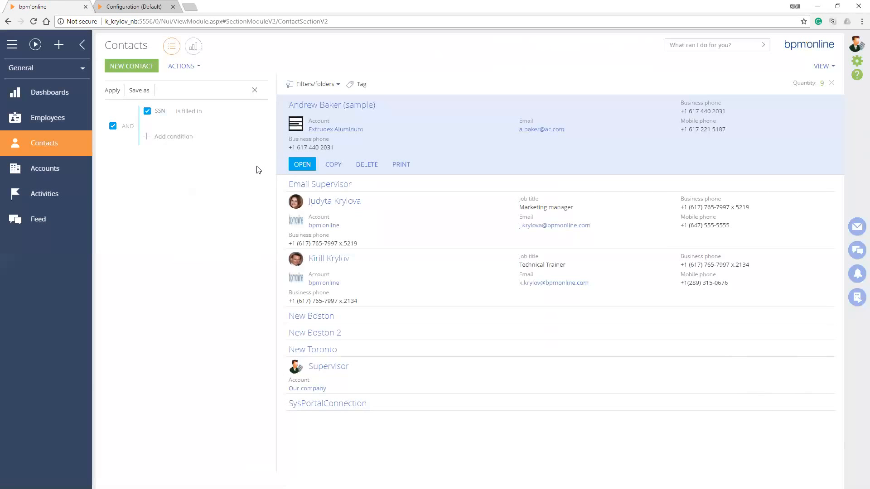
pyautogui.click(108, 91)
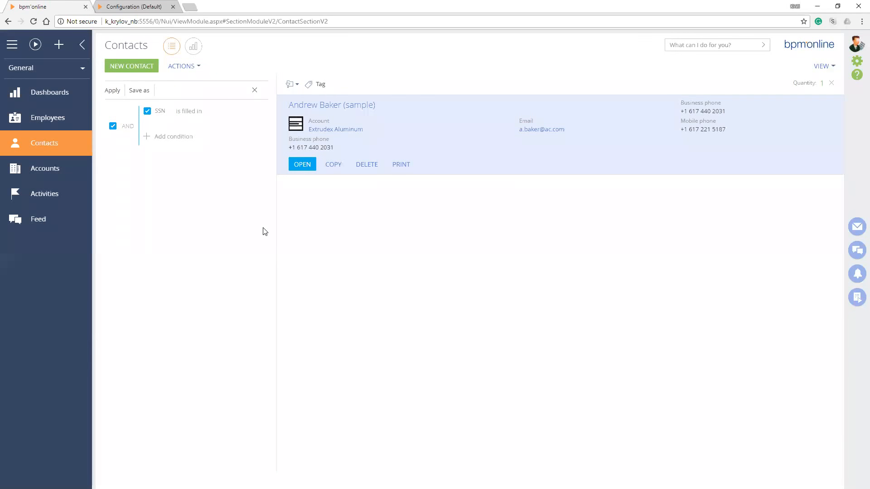
# Open the filtered sample contact and check the saved Private Info values on its Demo tab
pyautogui.click(332, 105)
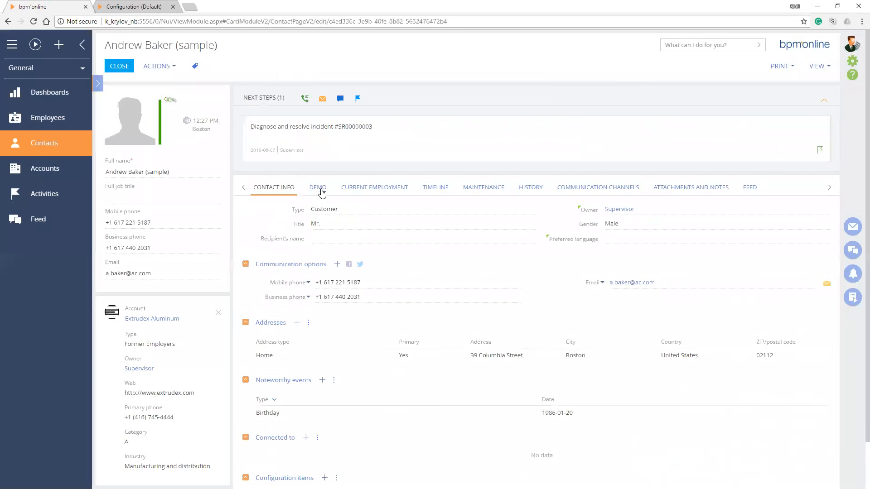
pyautogui.click(319, 187)
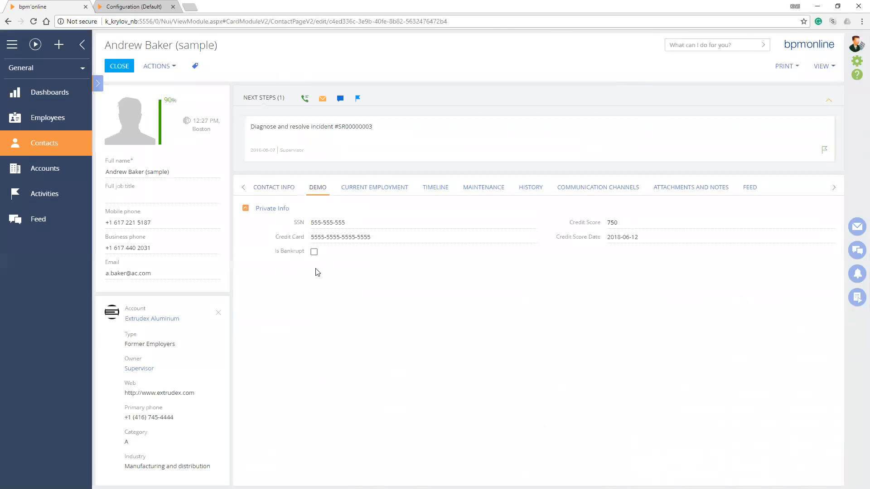
# Open the Contacts section wizard from the contact record and show the Demo tab in the page designer
pyautogui.click(821, 66)
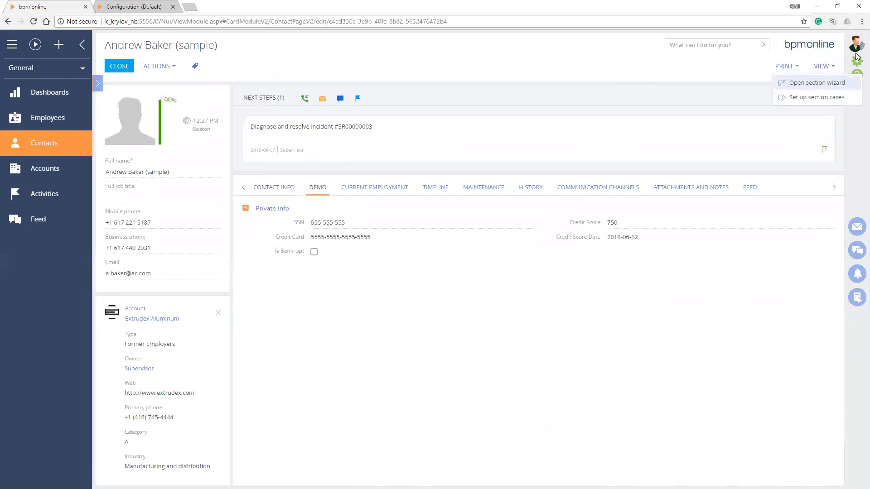
pyautogui.click(272, 192)
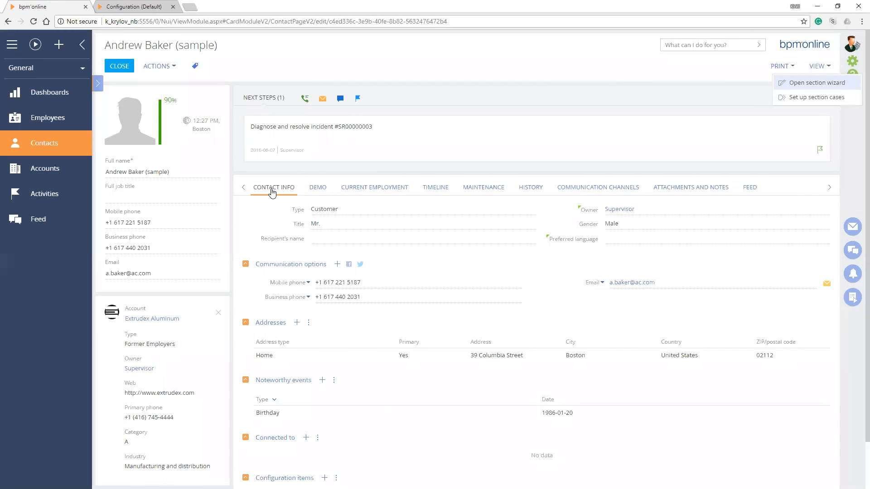
pyautogui.press('Return')
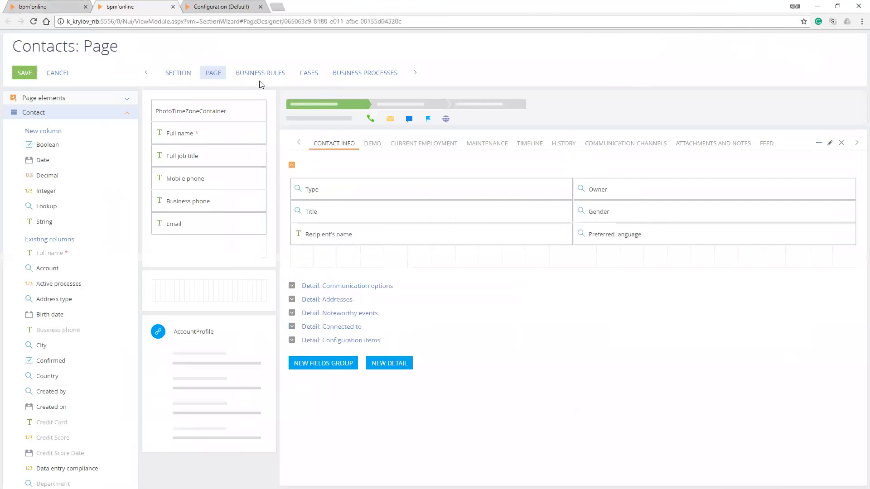
pyautogui.click(372, 143)
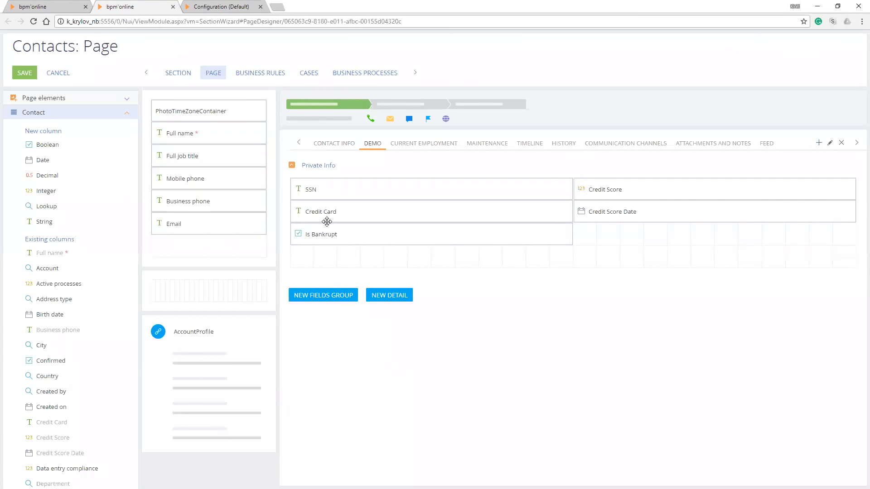
pyautogui.moveTo(373, 143); pyautogui.dragTo(326, 153)
# Start a new business rule for the Contacts page and open its name for editing
pyautogui.click(272, 76)
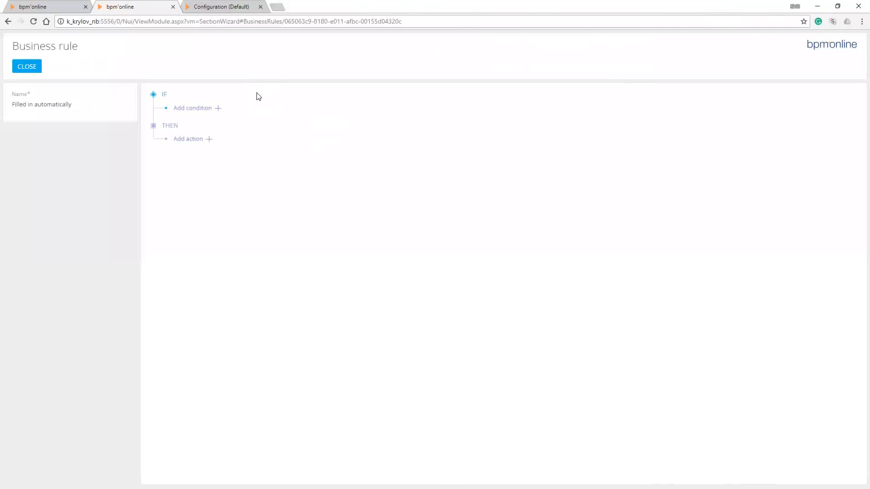
pyautogui.doubleClick(42, 104)
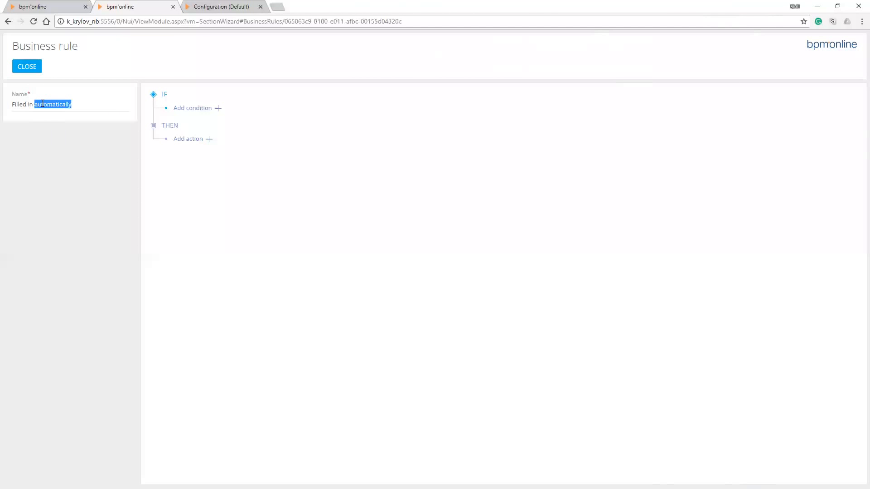
pyautogui.click(42, 103)
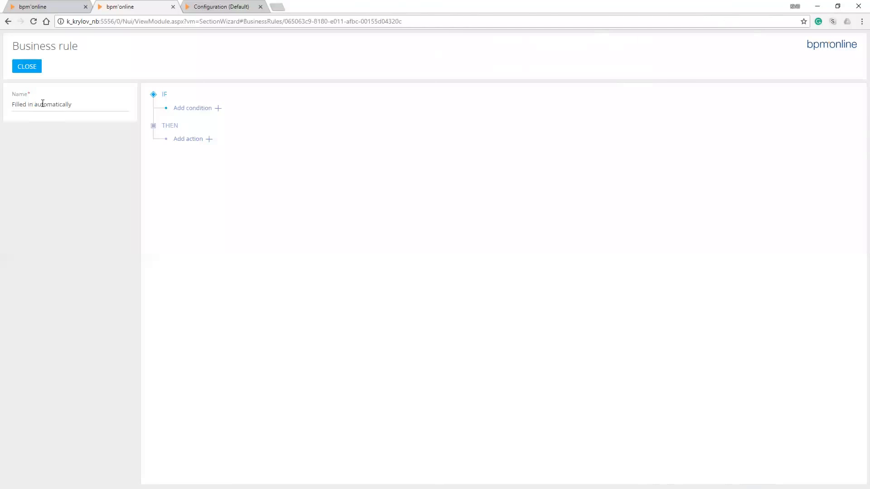
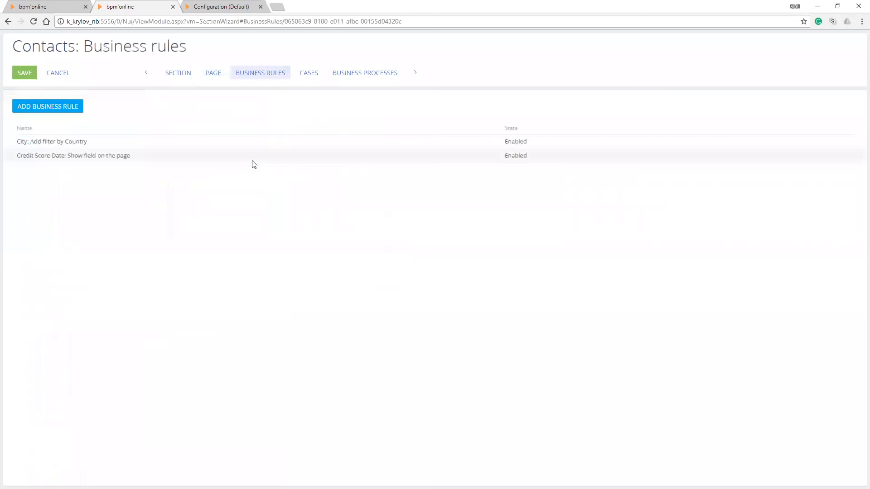
# Open the Credit Score Date visibility rule and change its Credit Score condition operator to not equal (≠)
pyautogui.click(16, 159)
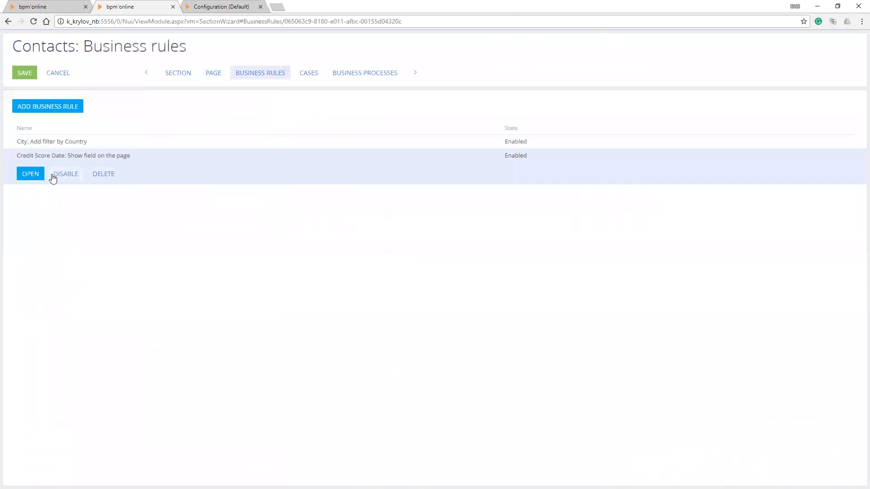
pyautogui.click(40, 177)
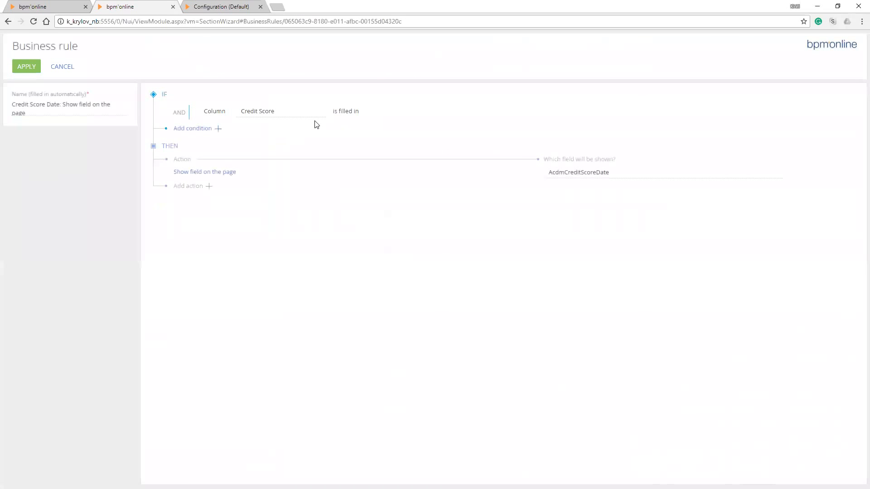
pyautogui.click(349, 111)
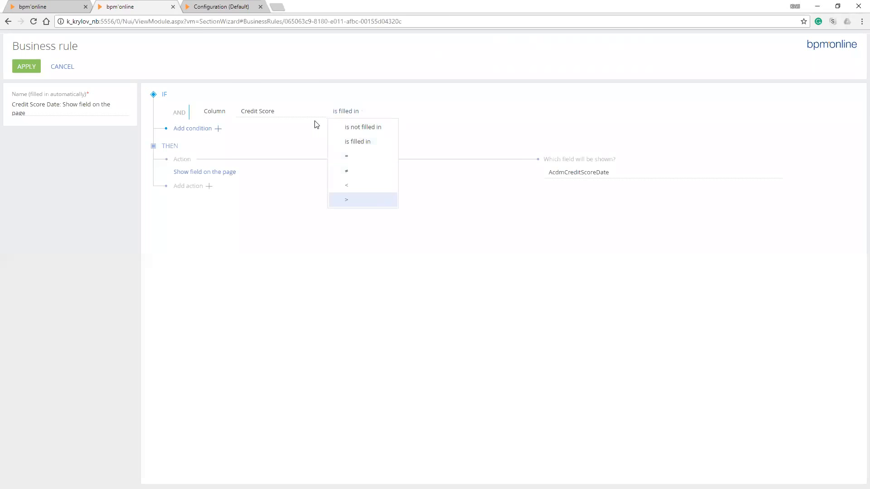
pyautogui.press('Down')
pyautogui.press('Down')
pyautogui.press('Return')
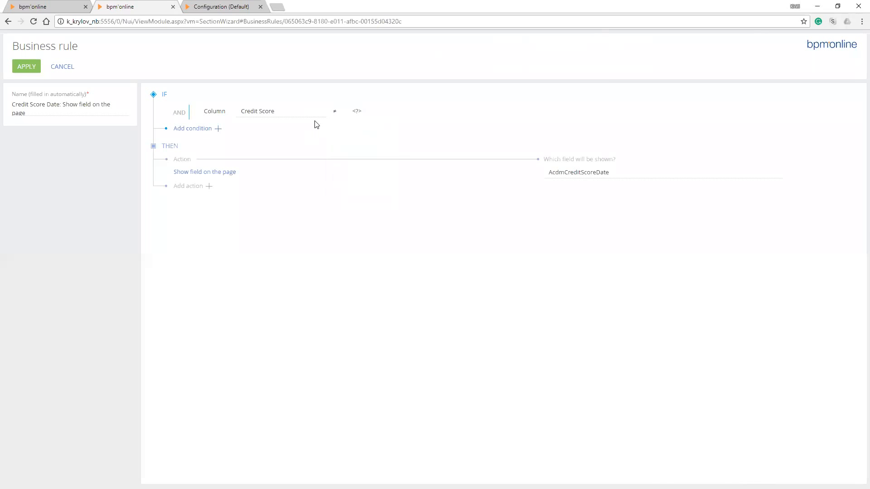
# Set the Credit Score condition's comparison value to 0 and apply the Credit Score Date rule
pyautogui.click(360, 111)
pyautogui.click(371, 142)
pyautogui.click(409, 111)
pyautogui.write('0')
pyautogui.click(27, 66)
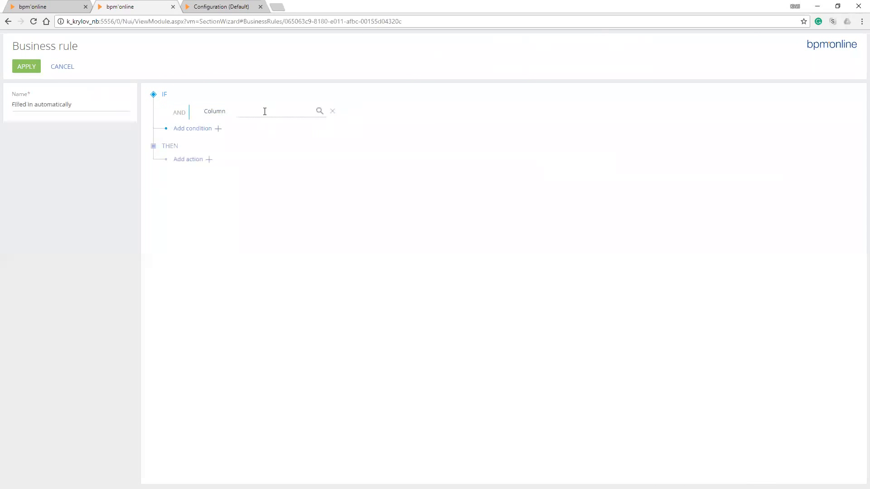
# Set the condition of the new business rule to column SSN "is filled in"
pyautogui.click(319, 113)
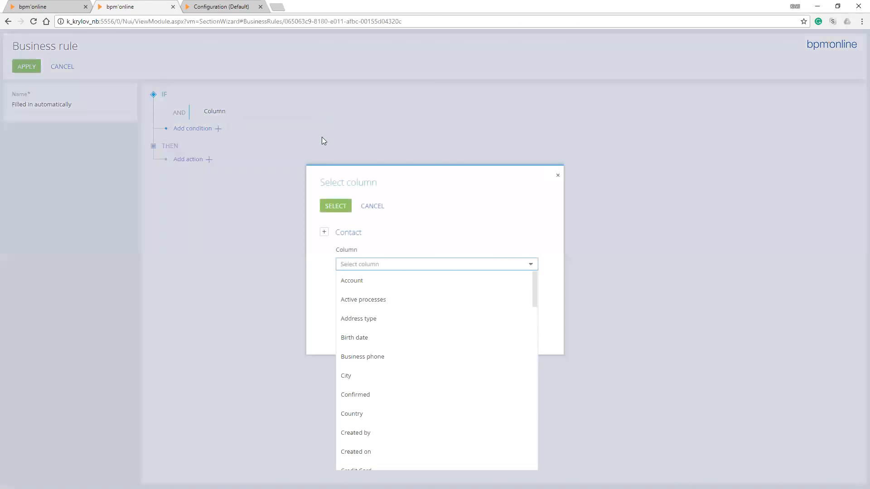
pyautogui.write('ss')
pyautogui.press('Up')
pyautogui.press('Up')
pyautogui.press('Return')
pyautogui.press('Return')
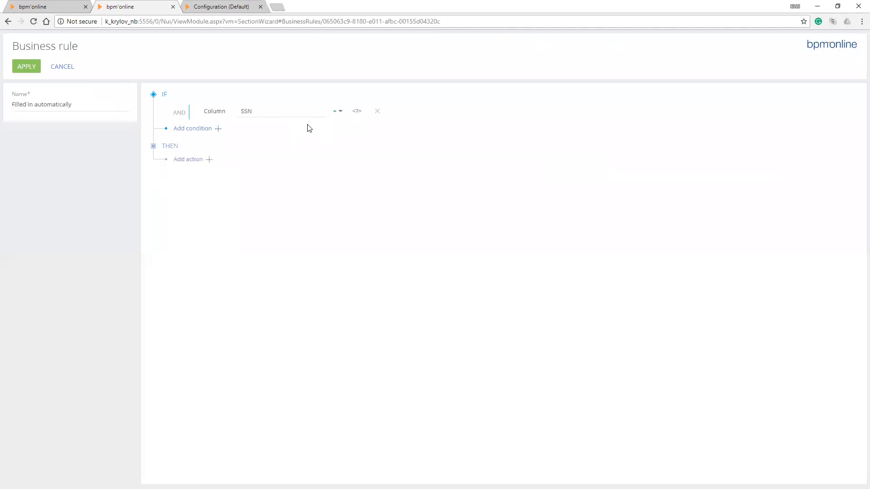
pyautogui.press('Return')
# Add a "Make field required" action for AcdmCreditCard and apply the rule
pyautogui.press('Down')
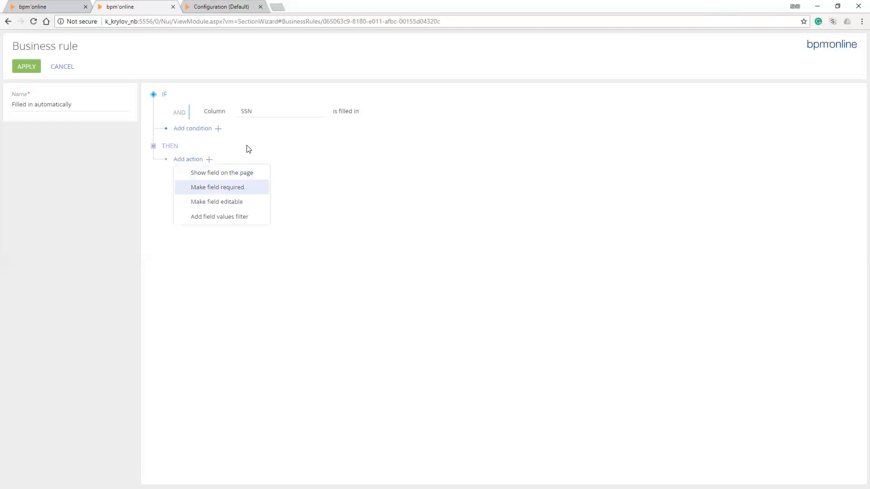
pyautogui.press('Return')
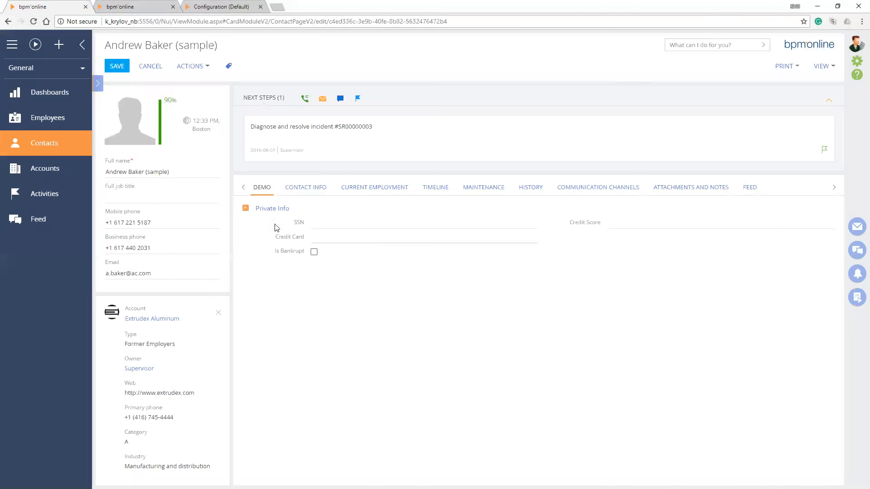
pyautogui.click(127, 6)
pyautogui.write('AcdmCreditCard')
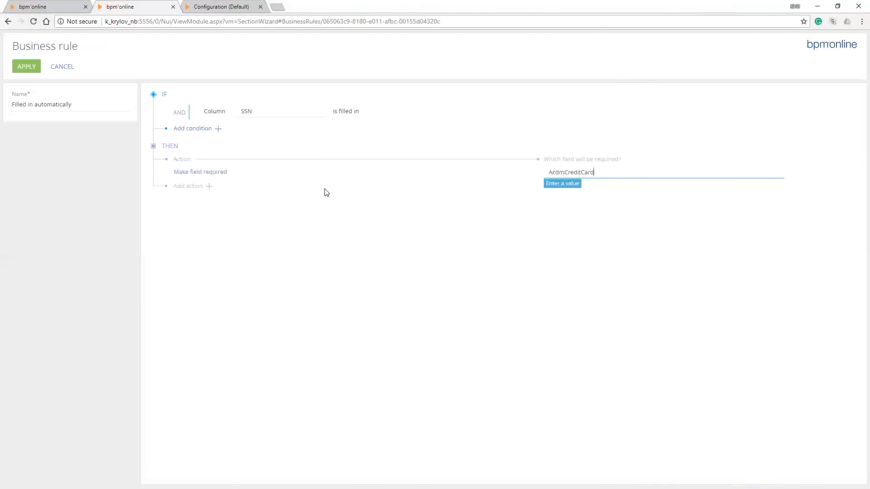
pyautogui.click(26, 68)
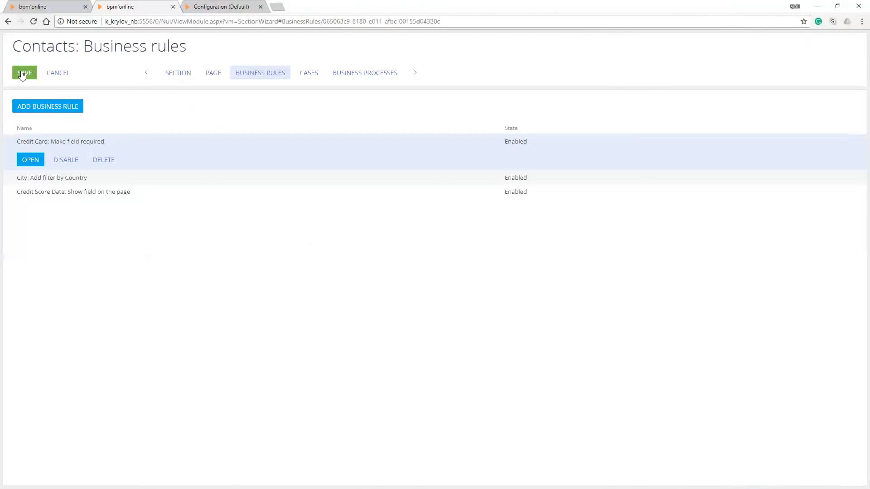
# Save the Contacts business rules and reload the open sample contact record
pyautogui.click(22, 73)
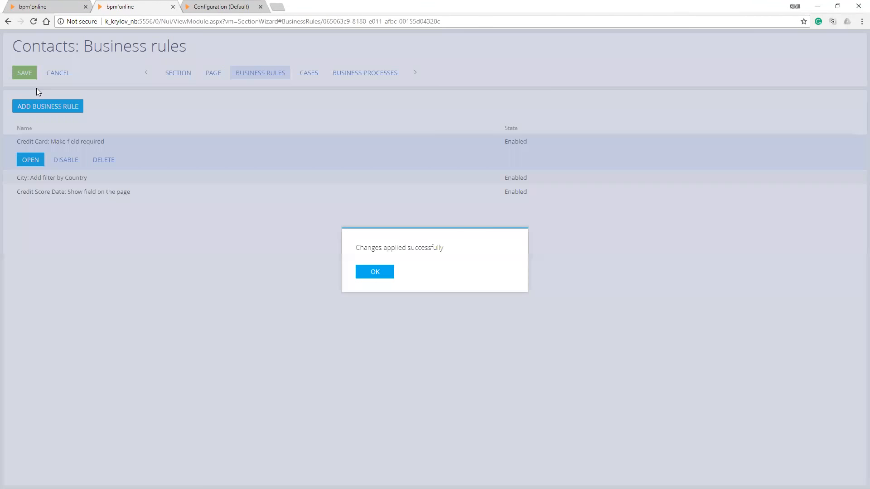
pyautogui.click(375, 272)
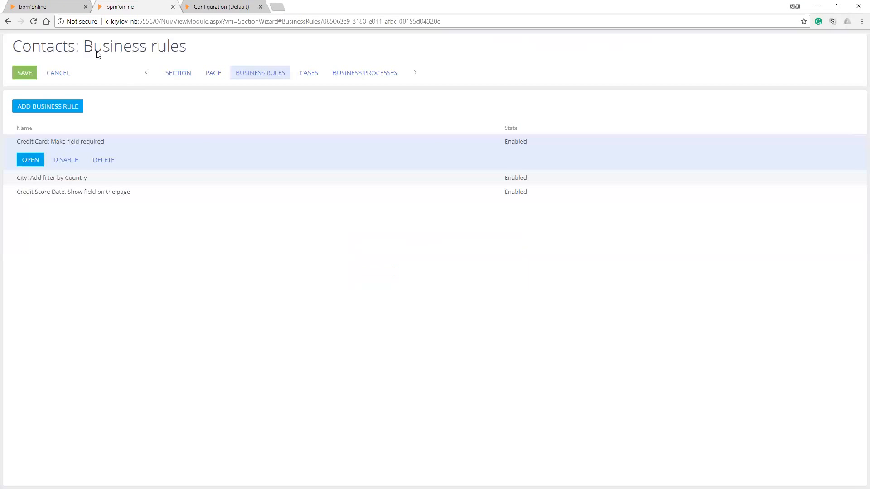
pyautogui.click(62, 7)
pyautogui.press('F5')
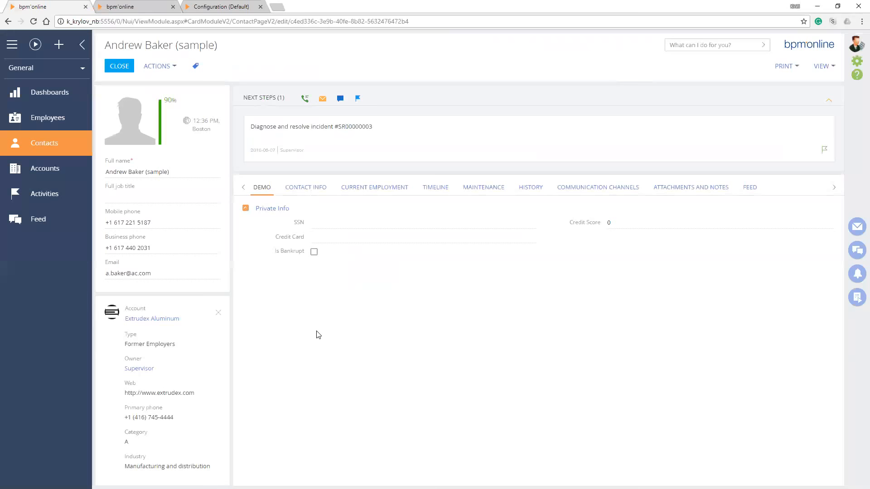
# On the contact's Demo tab, set Credit Score to 750 and Credit Score Date to 2018-06-11
pyautogui.press('Tab')
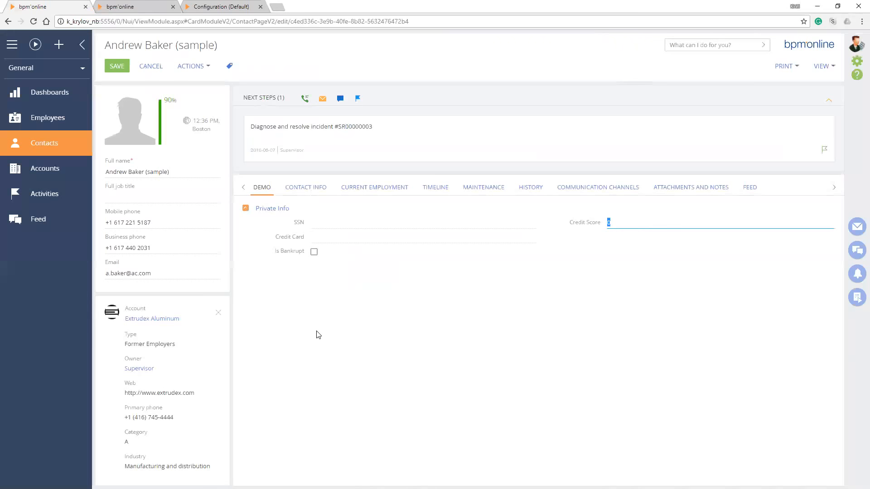
pyautogui.write('750')
pyautogui.press('Tab')
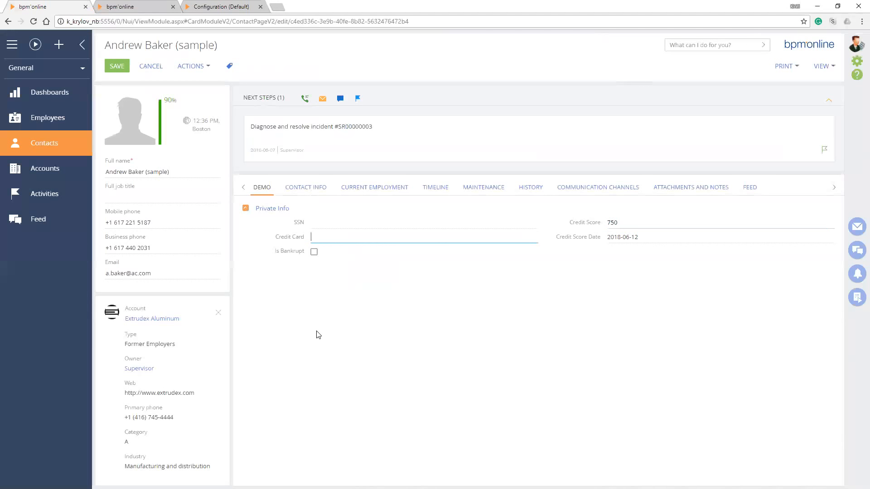
pyautogui.press('Tab')
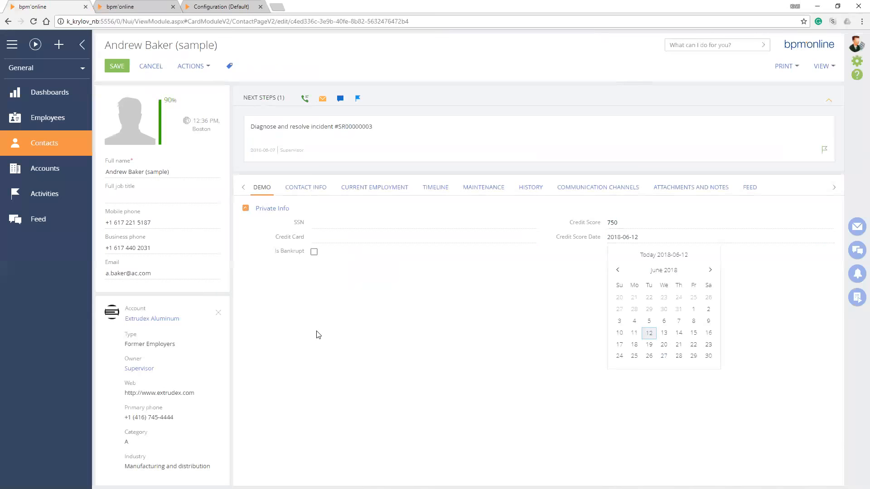
pyautogui.press('Left')
pyautogui.press('Return')
pyautogui.click(318, 334)
# Enter the contact's SSN and try to save the record with the Credit Card field empty
pyautogui.click(324, 225)
pyautogui.write('555')
pyautogui.press('Tab')
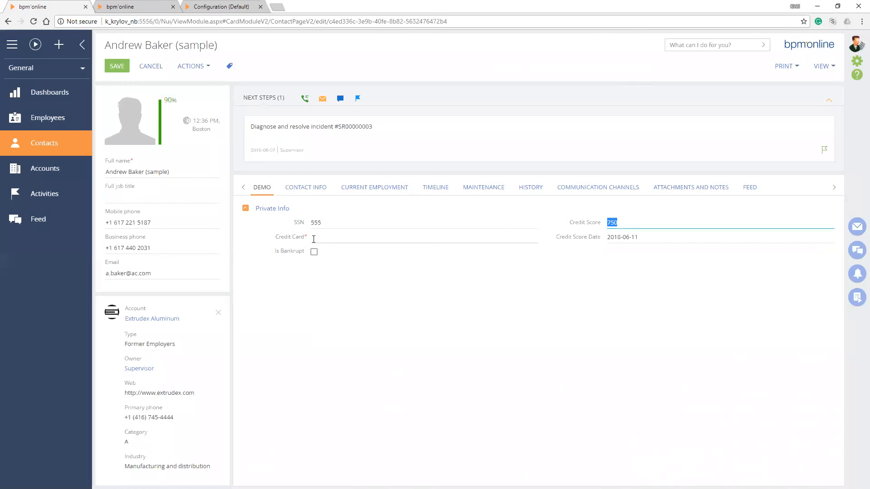
pyautogui.click(116, 66)
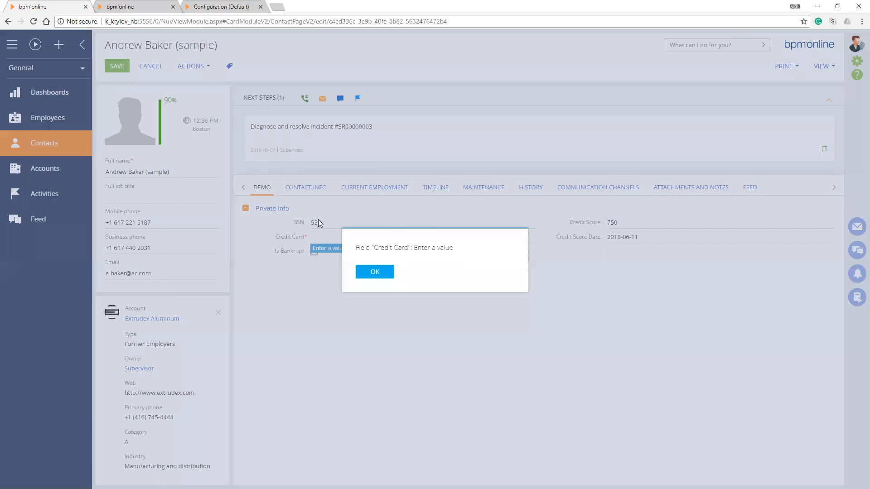
pyautogui.press('Return')
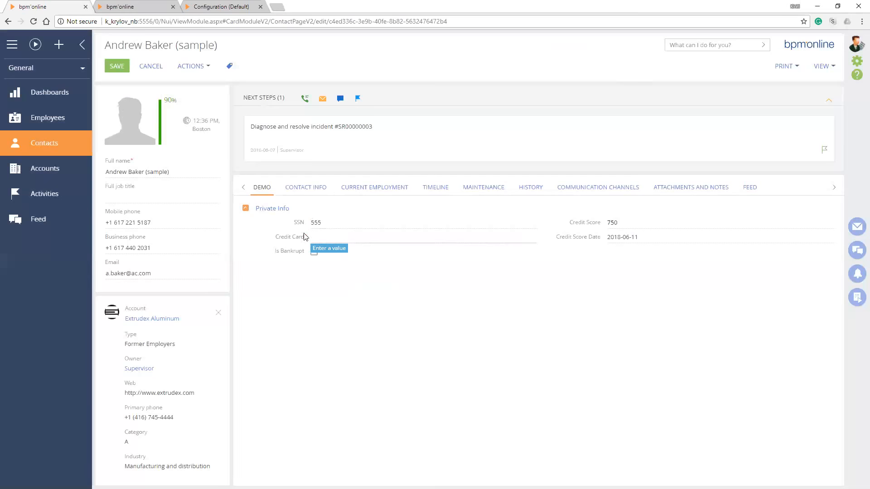
pyautogui.click(319, 237)
pyautogui.click(116, 67)
pyautogui.press('Return')
# Fill in the contact's Credit Card field with sample text and save the record
pyautogui.click(320, 239)
pyautogui.write('ssdkghs;jkd')
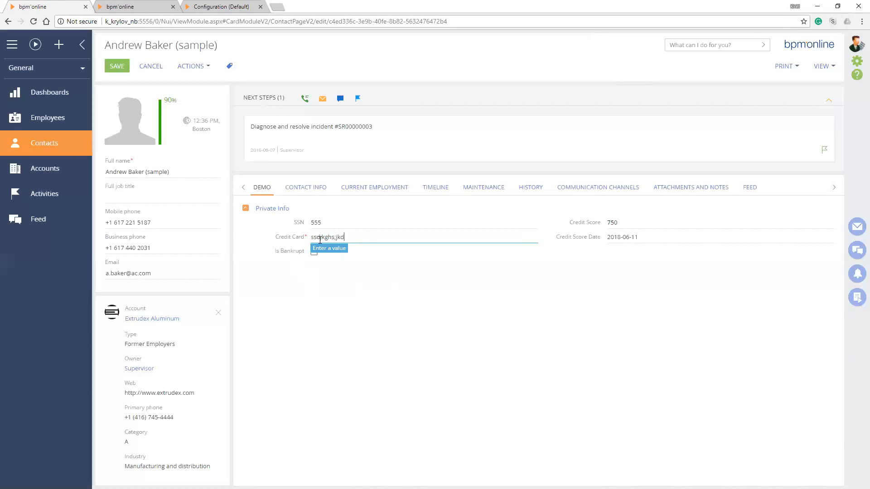
pyautogui.click(121, 67)
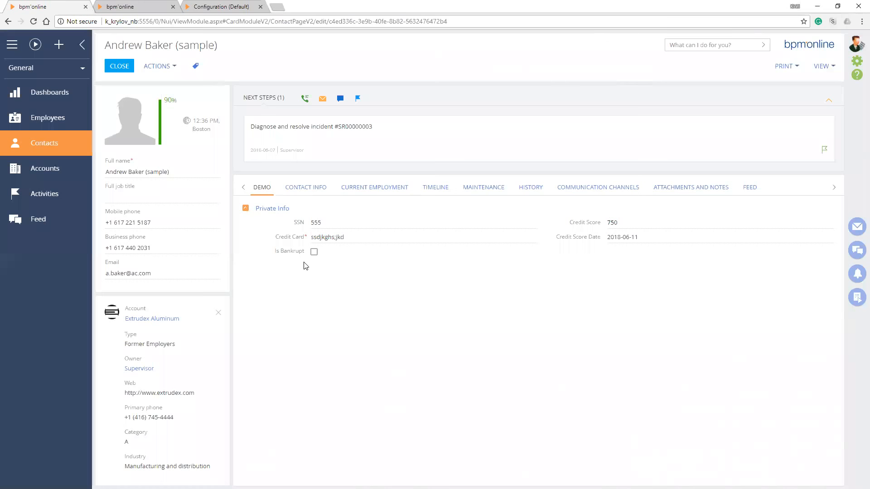
pyautogui.moveTo(347, 238); pyautogui.dragTo(282, 241)
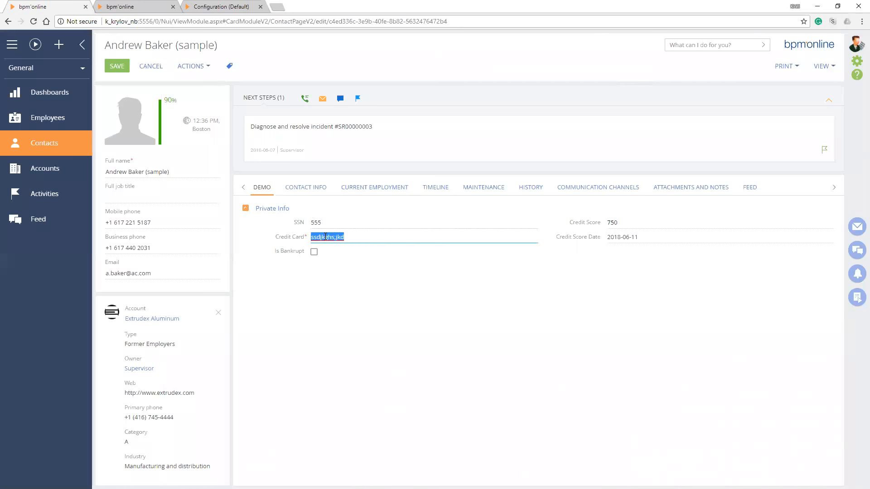
pyautogui.click(325, 237)
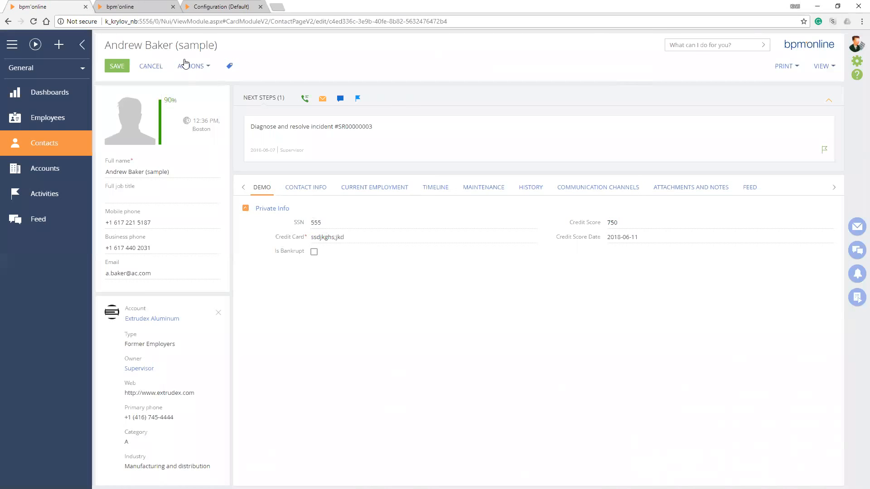
# Return to the new Contacts business rule and add a "Make field editable" action
pyautogui.click(152, 6)
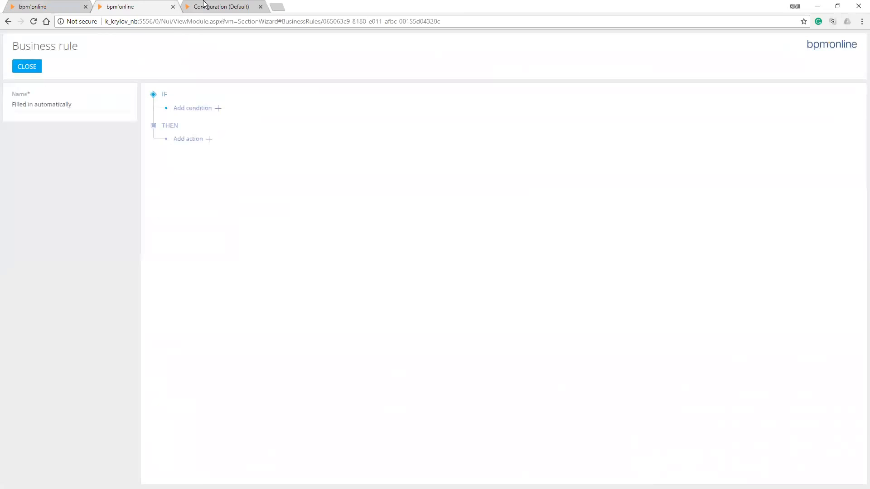
pyautogui.click(208, 139)
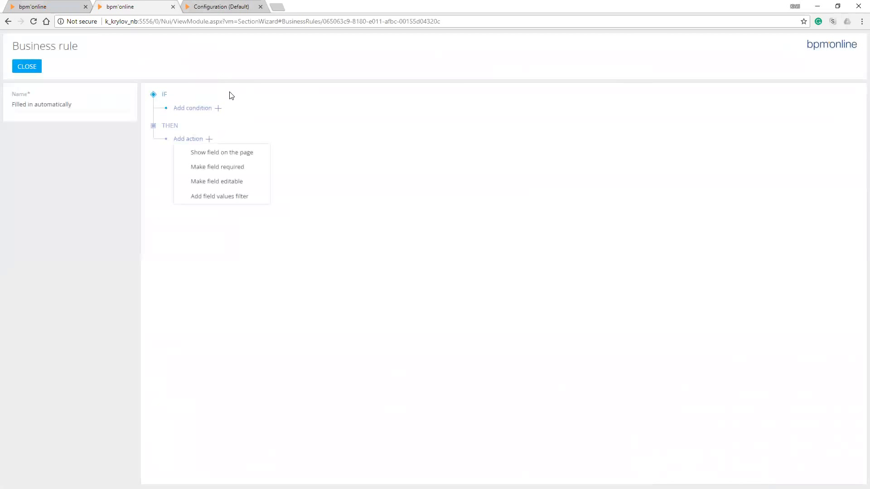
pyautogui.click(217, 181)
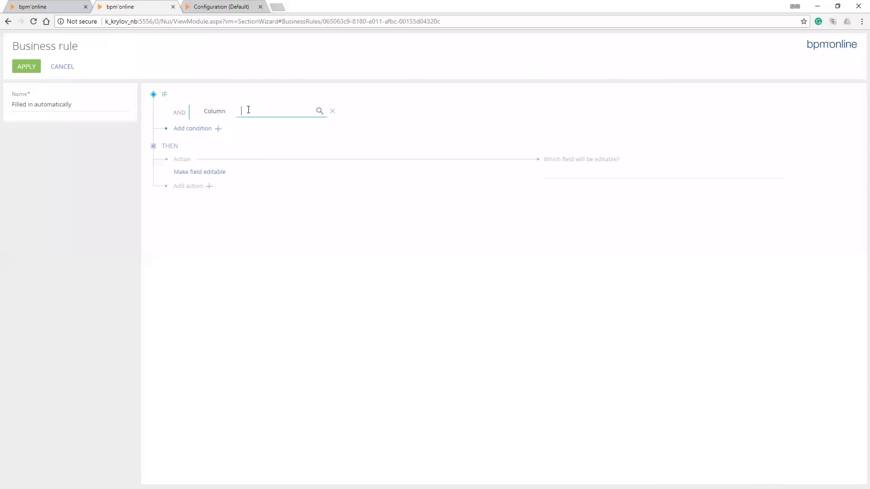
# Set the rule's condition to column Is Bankrupt equal to a Boolean value with its checkbox ticked
pyautogui.click(319, 112)
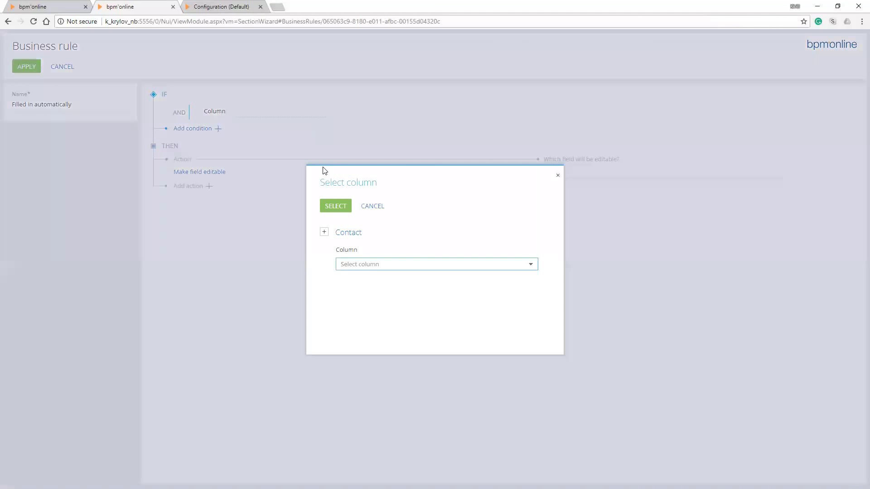
pyautogui.write('is')
pyautogui.press('Return')
pyautogui.press('Return')
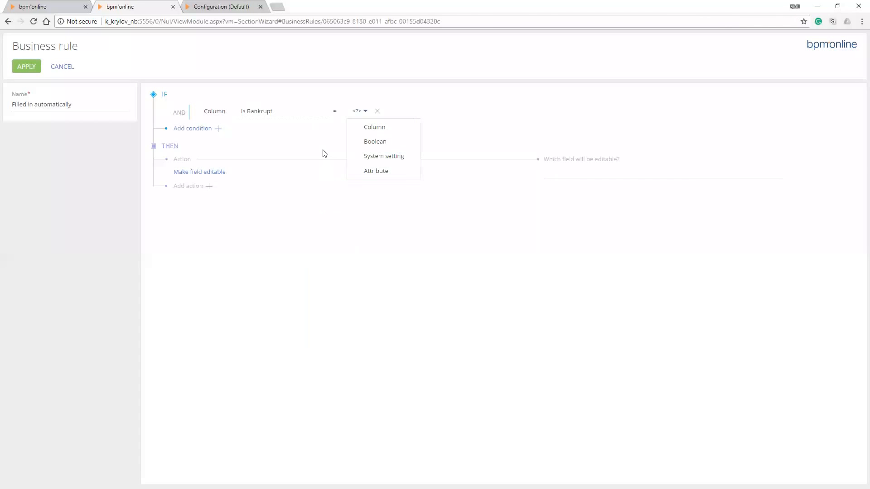
pyautogui.press('Return')
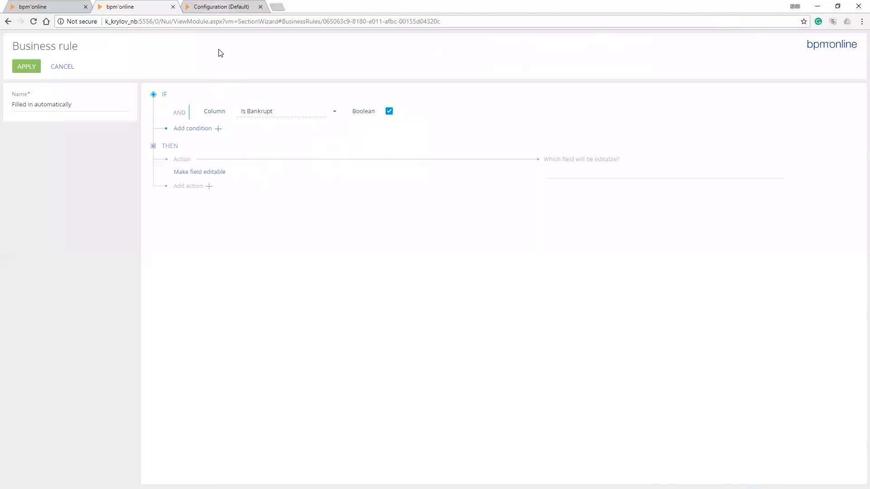
# Check the Contact schemas in Configuration and the Notes area of the contact record, and return to the business rule
pyautogui.click(217, 7)
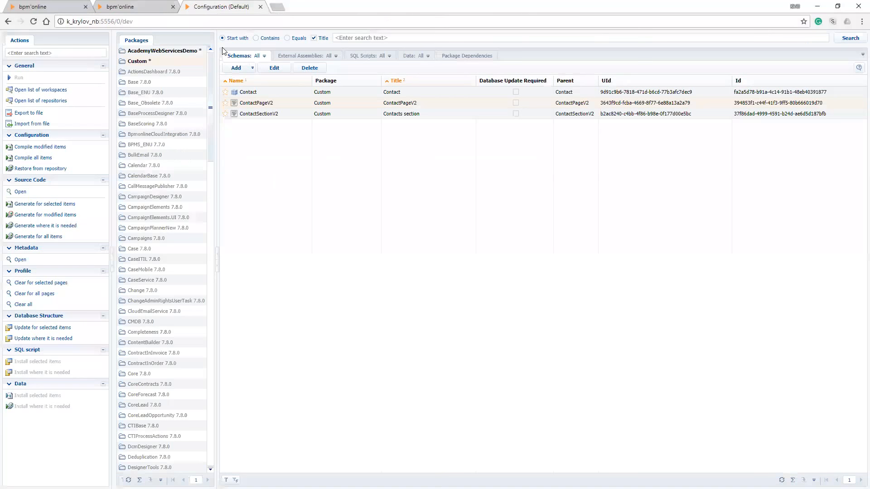
pyautogui.hotkey('ctrl', 'shift', 'Tab')
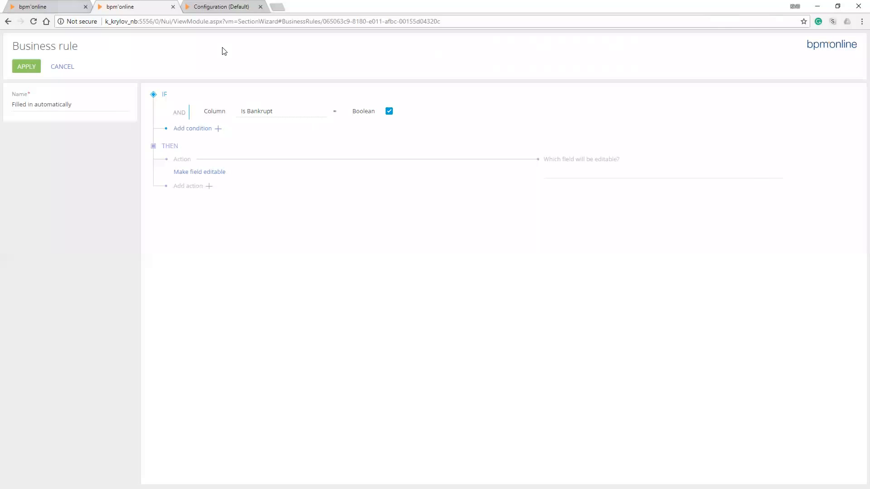
pyautogui.hotkey('ctrl', 'shift', 'Tab')
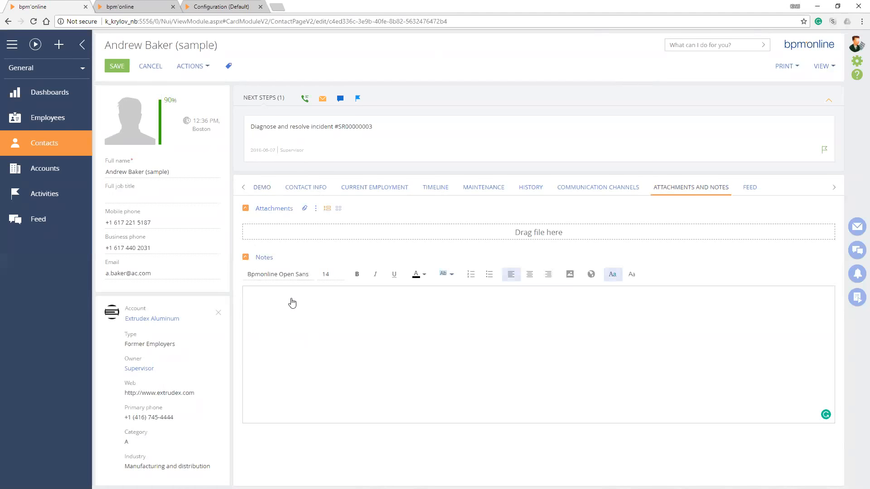
pyautogui.click(199, 8)
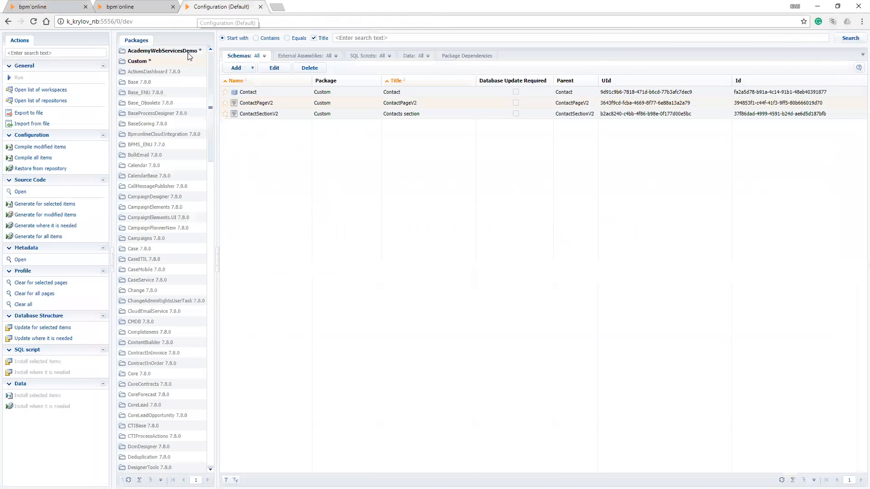
pyautogui.click(153, 6)
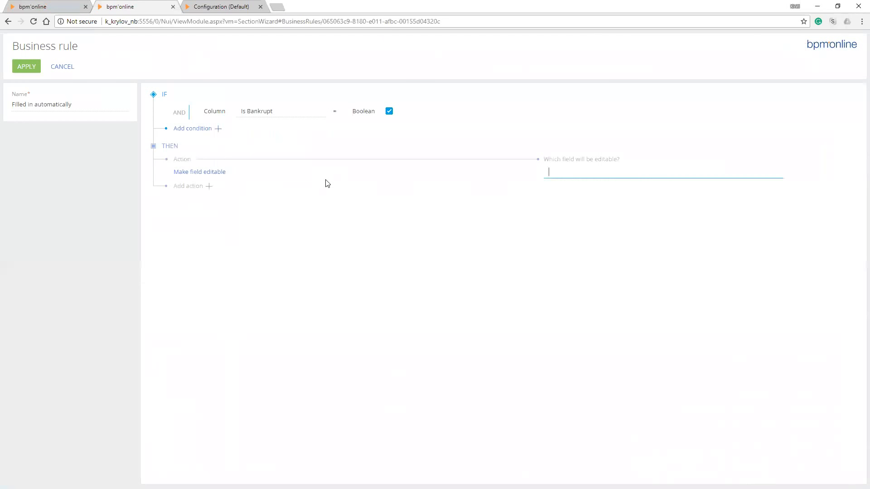
# Set Notes as the field the rule makes editable, apply the rule and save the Contacts business rules
pyautogui.write('Notes')
pyautogui.click(327, 183)
pyautogui.click(27, 67)
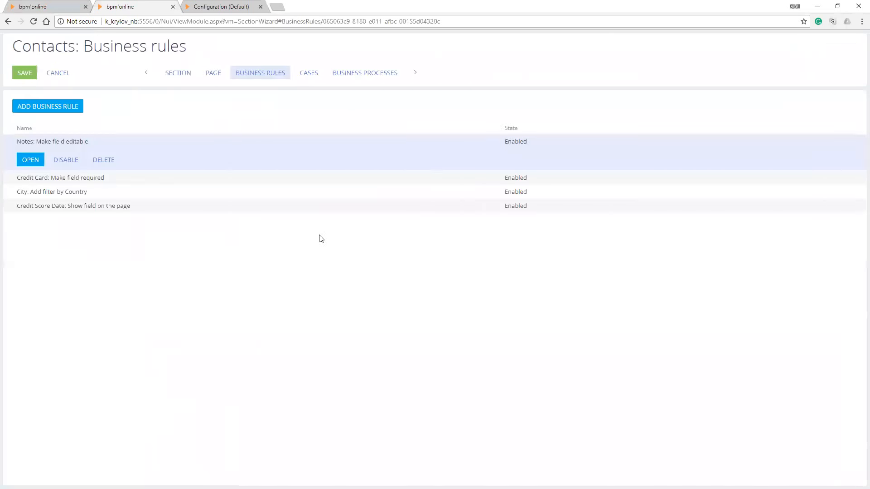
pyautogui.click(26, 74)
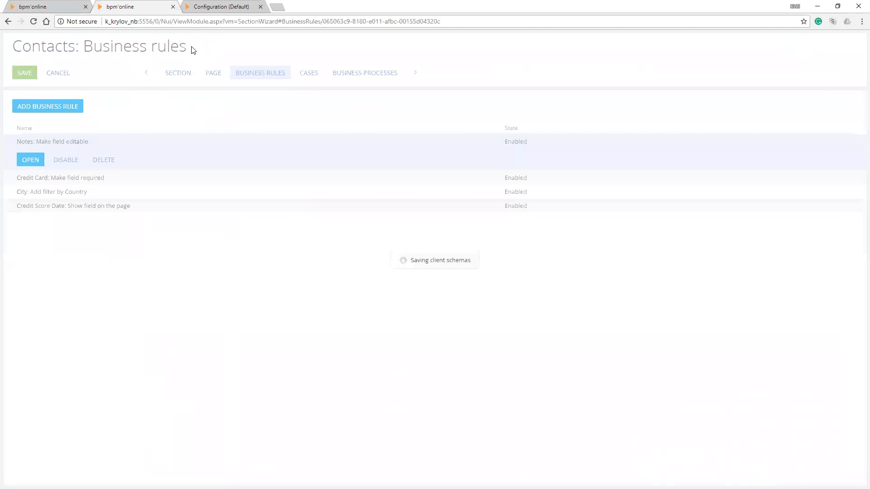
# Open the Contact object from Configuration in the Object Designer and expand its inherited columns
pyautogui.click(225, 7)
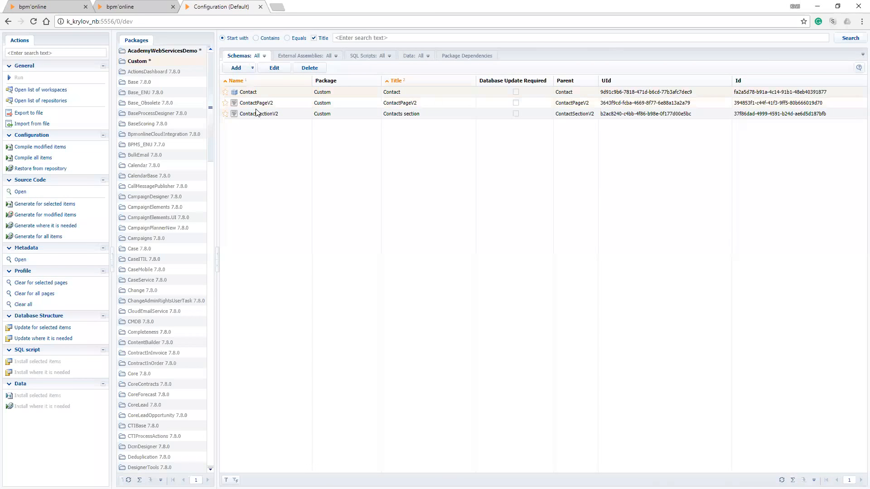
pyautogui.doubleClick(249, 92)
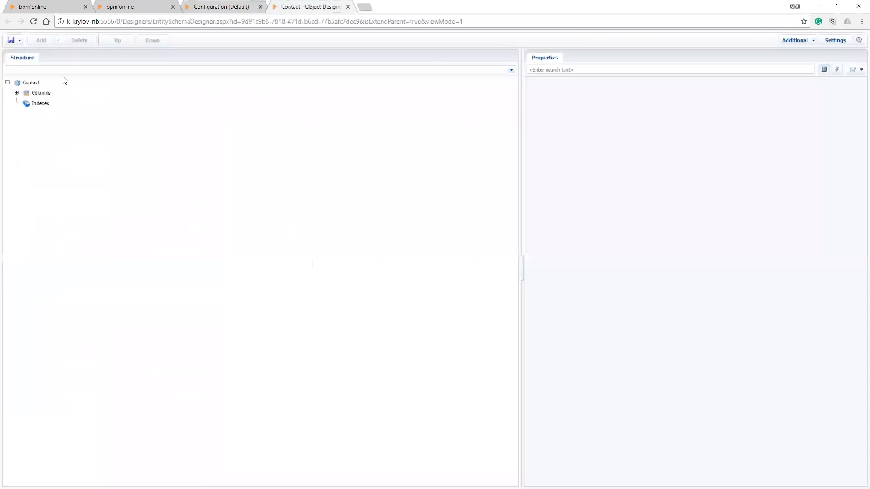
pyautogui.click(28, 83)
pyautogui.click(16, 93)
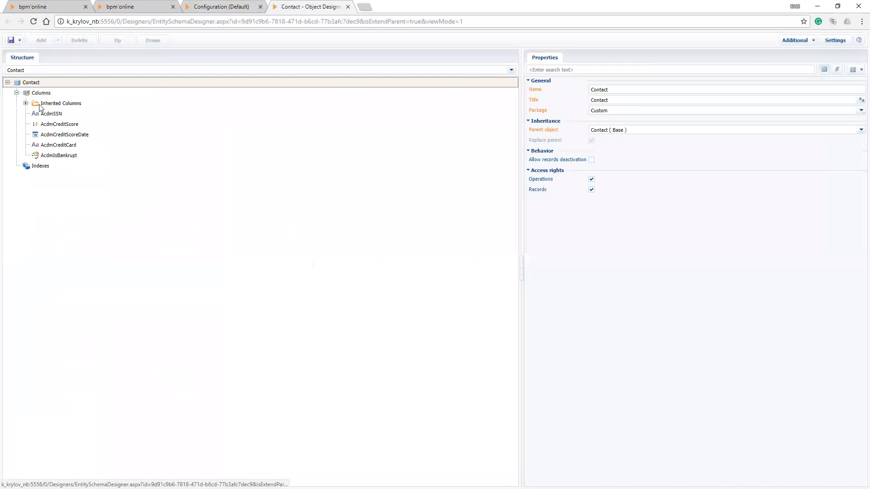
pyautogui.click(26, 104)
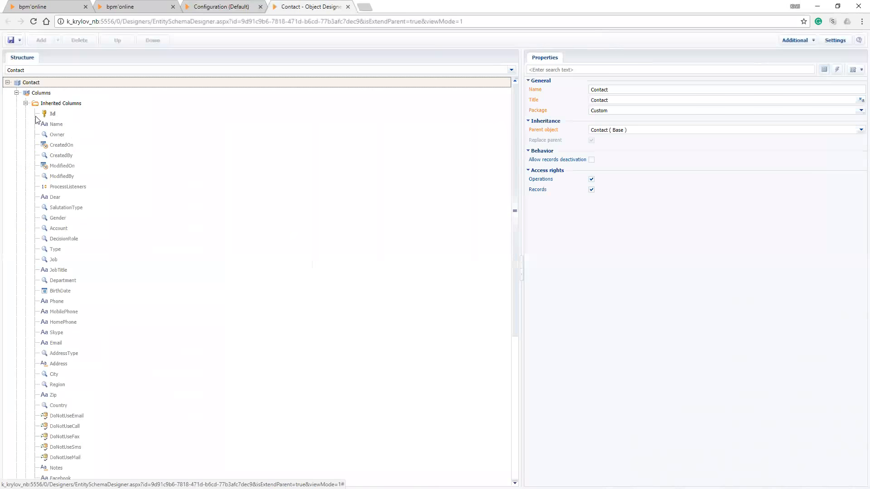
pyautogui.click(26, 103)
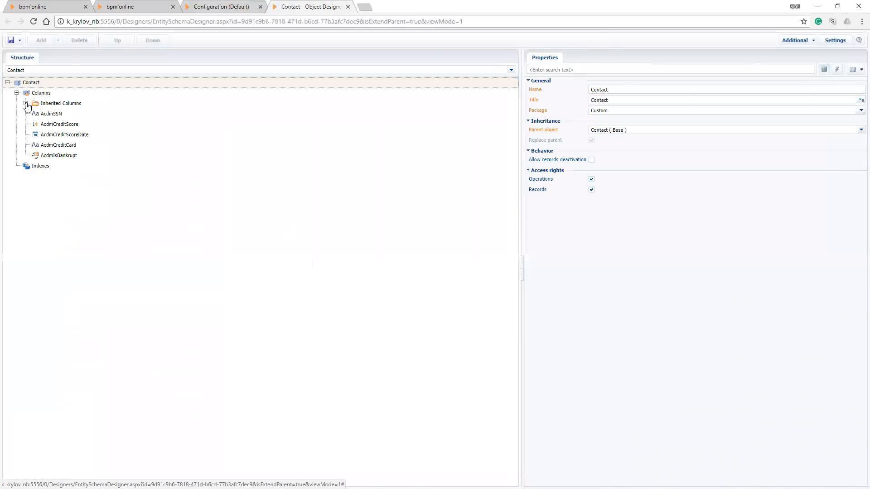
pyautogui.click(26, 103)
pyautogui.click(42, 104)
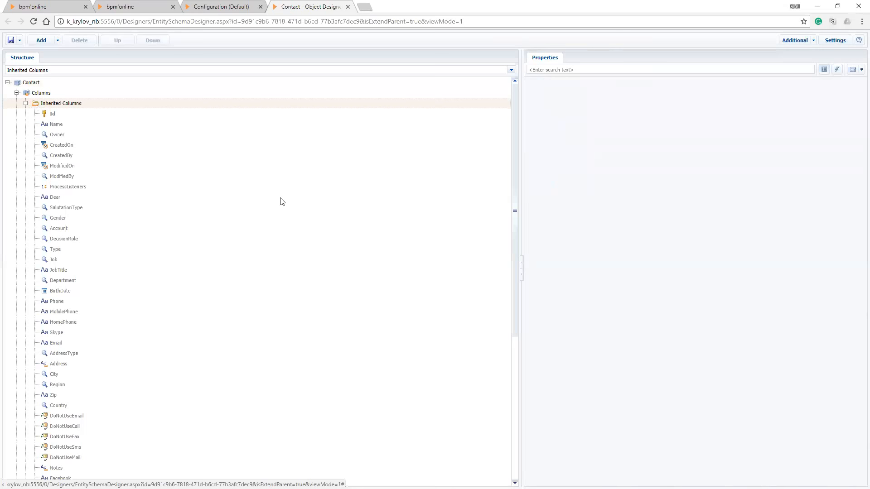
# Turn on Show System Columns and Show Entire List of Column Types in the designer settings and expand the inherited columns again
pyautogui.click(834, 41)
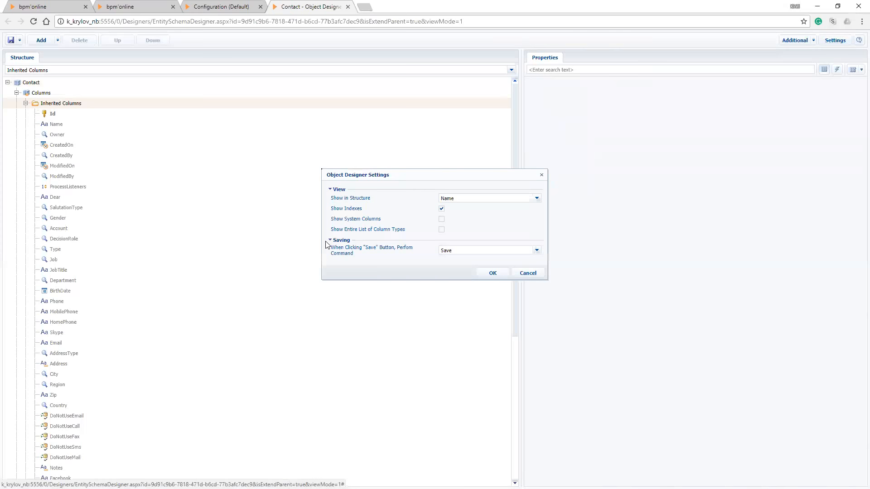
pyautogui.click(441, 219)
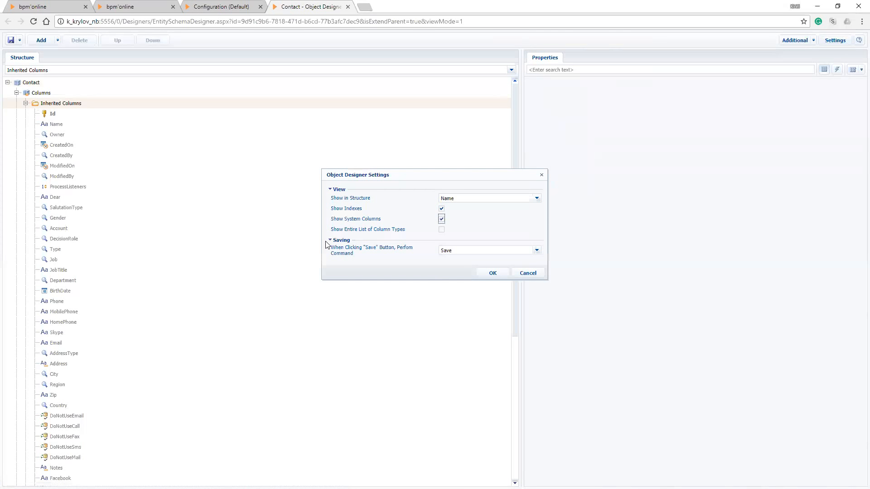
pyautogui.click(441, 230)
pyautogui.click(493, 273)
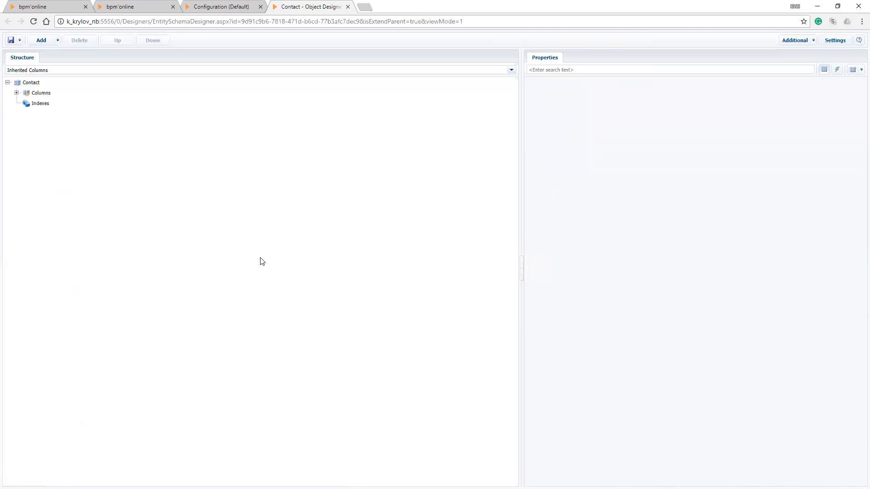
pyautogui.click(16, 92)
pyautogui.click(25, 104)
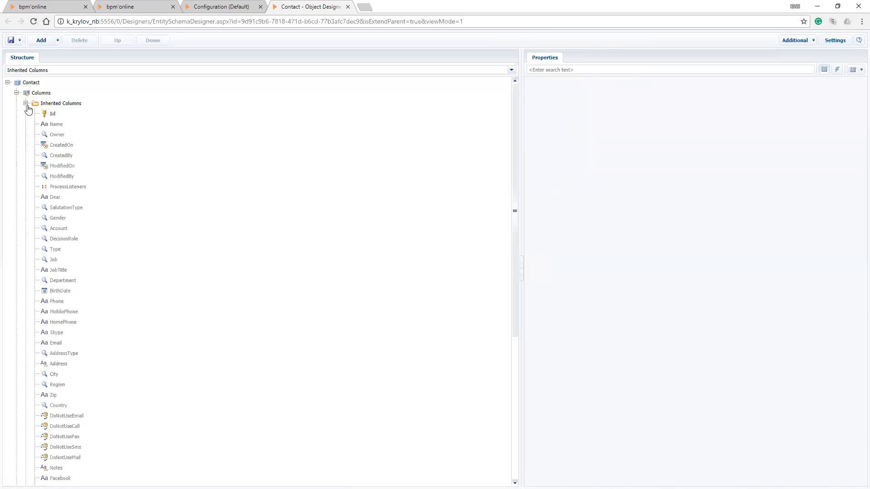
# Examine the properties of the Contact object's inherited columns, from Id to ModifiedBy and the Notes column
pyautogui.click(53, 115)
pyautogui.press('Down')
pyautogui.press('Down')
pyautogui.press('Down')
pyautogui.press('Down')
pyautogui.press('Down')
pyautogui.press('Down')
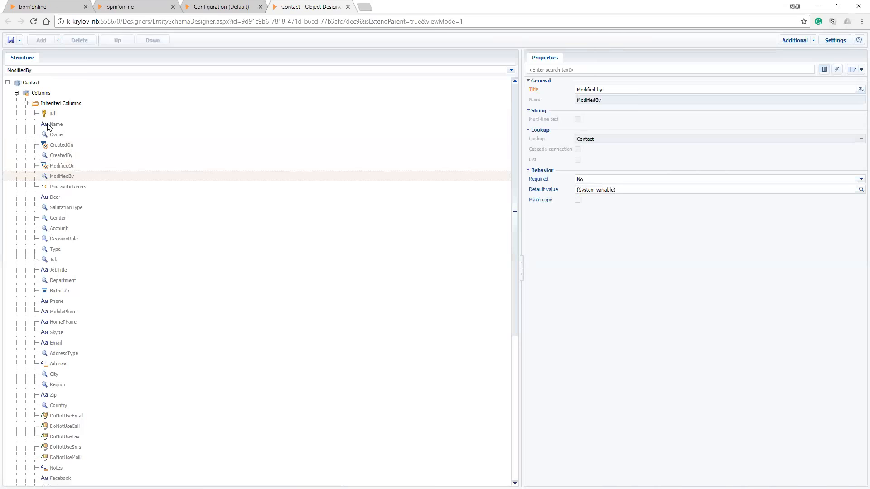
pyautogui.scroll(-5, 48, 127)
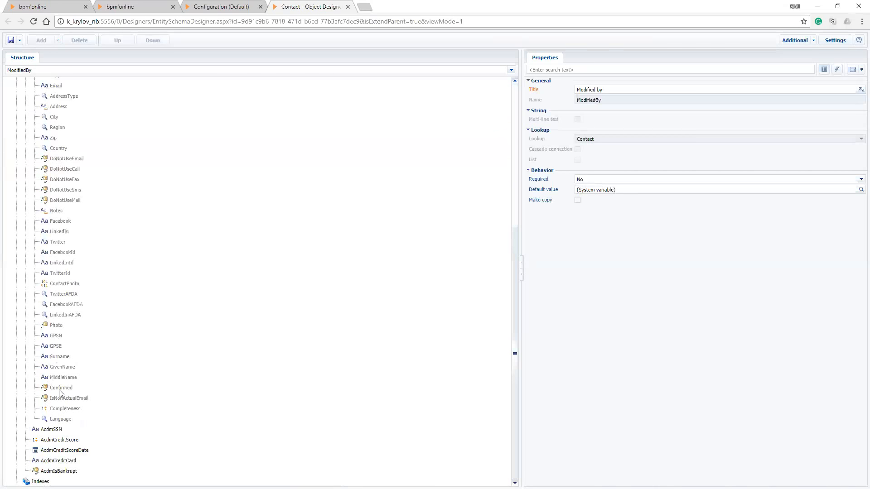
pyautogui.click(54, 213)
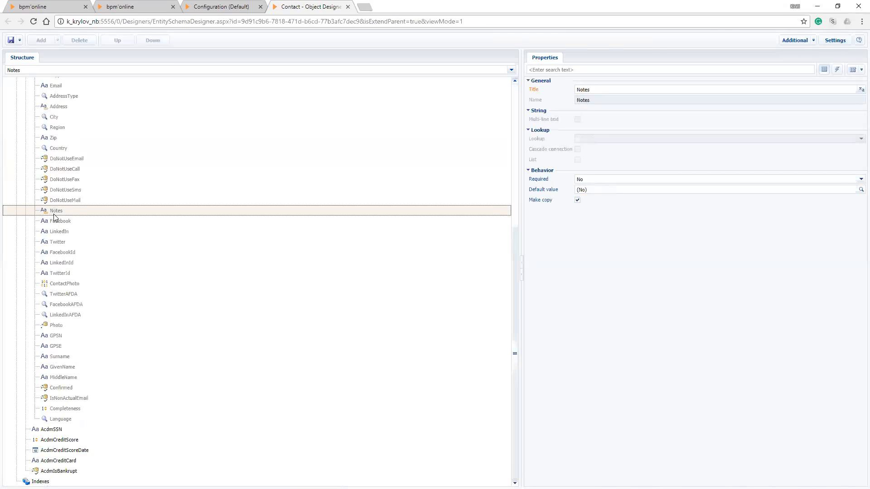
pyautogui.doubleClick(242, 213)
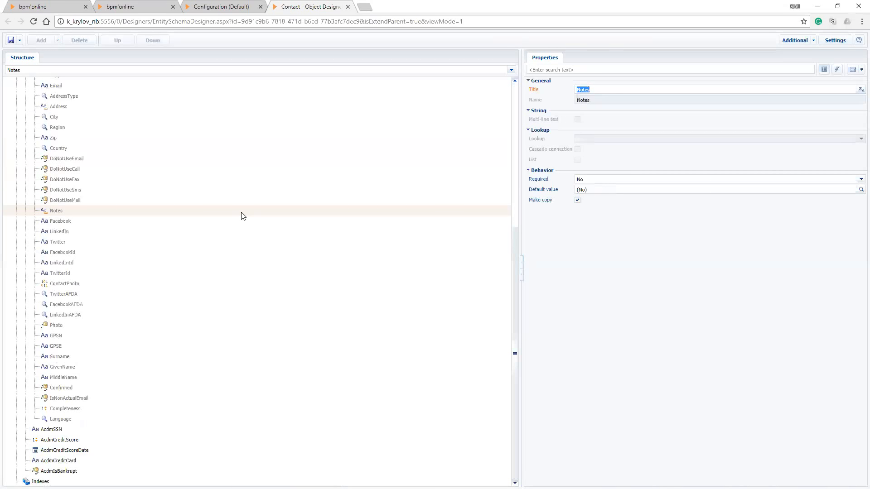
# Return to the contact record by way of the saved business rules and reload its page
pyautogui.click(216, 6)
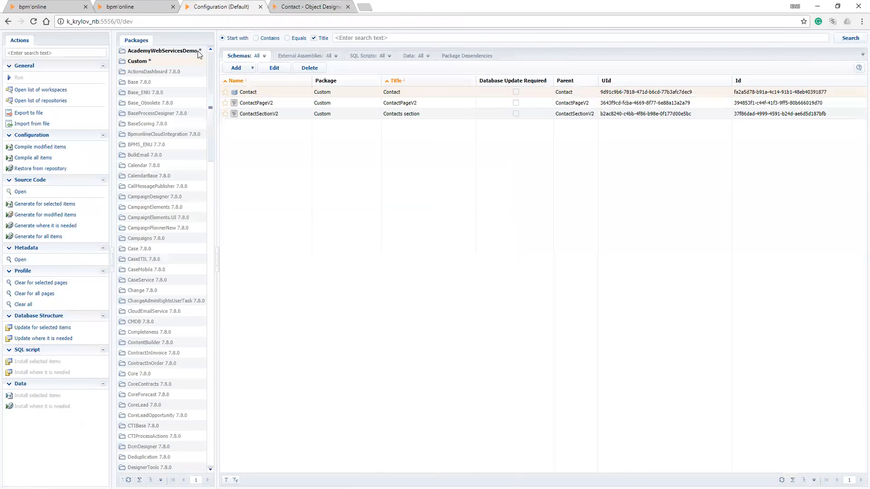
pyautogui.click(145, 6)
pyautogui.press('Return')
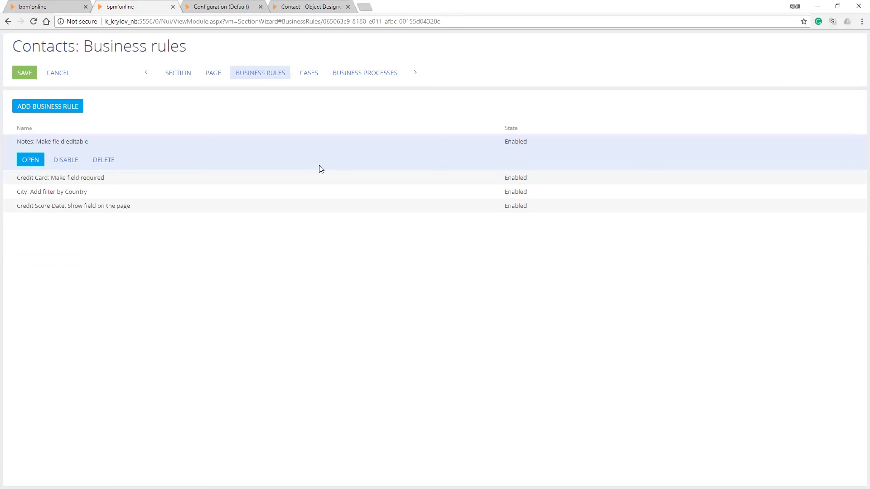
pyautogui.click(45, 7)
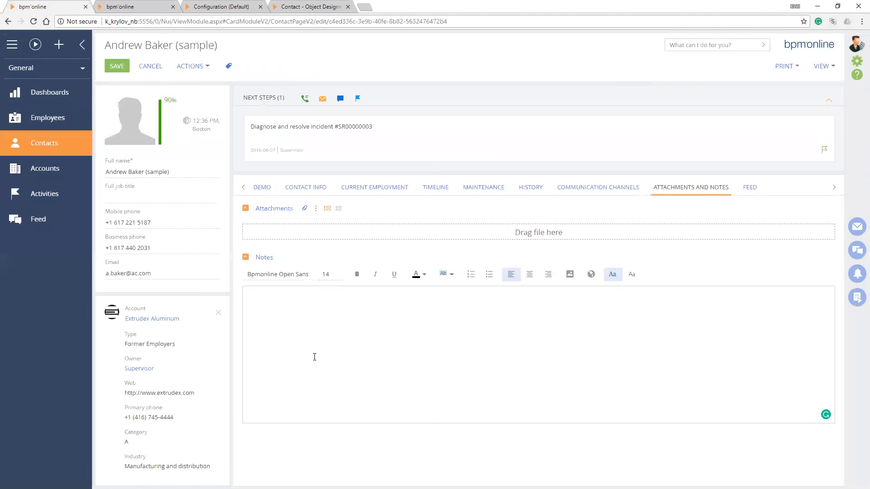
pyautogui.press('F5')
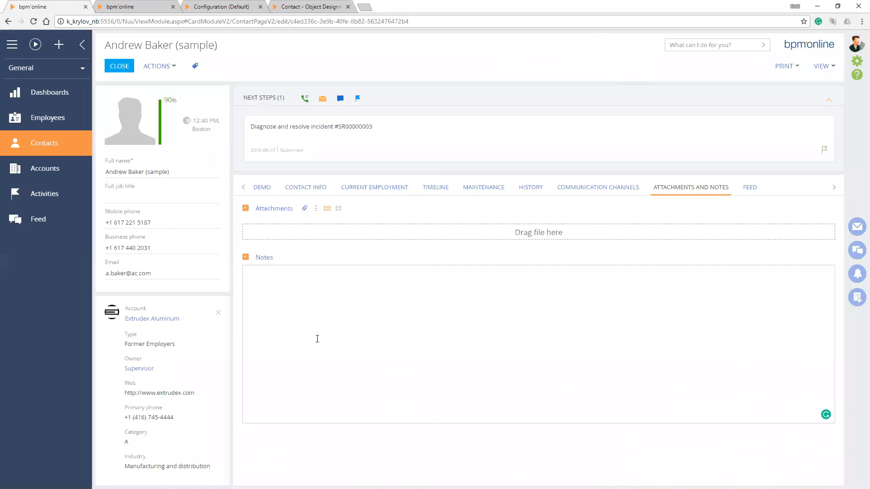
# Mark the contact as Is Bankrupt in the Private Info group of the record
pyautogui.click(292, 6)
pyautogui.hotkey('ctrl', 'shift', 'Tab')
pyautogui.hotkey('ctrl', 'shift', 'Tab')
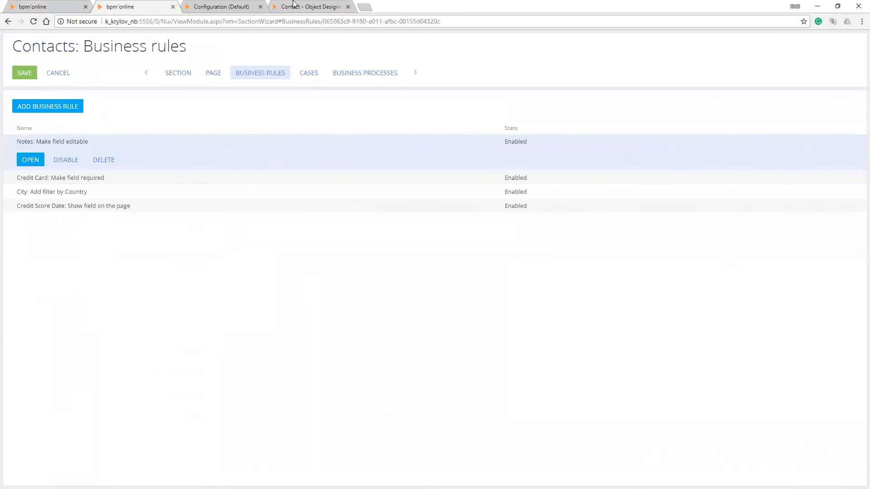
pyautogui.hotkey('ctrl', 'shift', 'Tab')
pyautogui.click(255, 191)
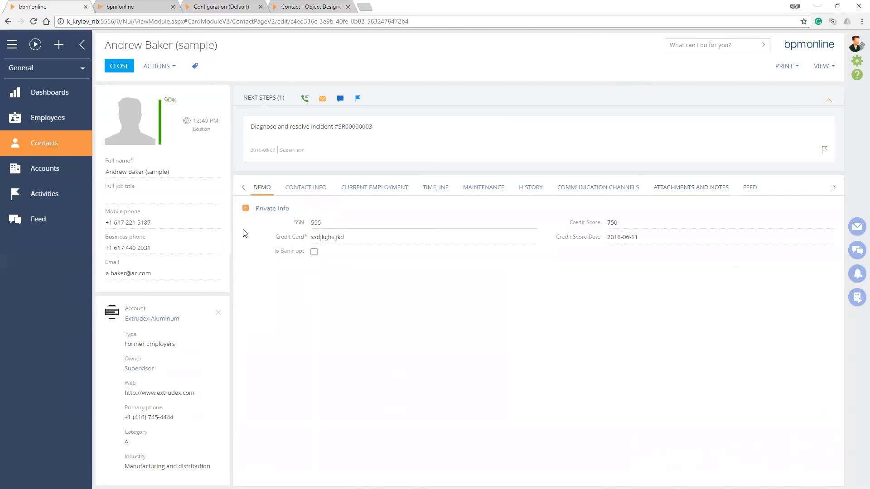
pyautogui.click(314, 253)
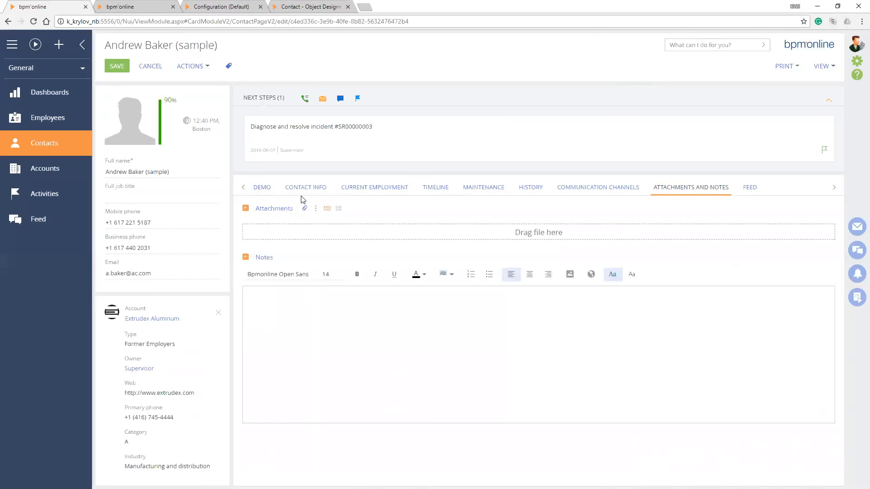
# Enter "Date: Jun1, 2017" in the contact's Notes in place of the trial text and save the record
pyautogui.write('lhsfglkjh')
pyautogui.hotkey('ctrl', 'a')
pyautogui.press('BackSpace')
pyautogui.write('Date: Jun1, 2017')
pyautogui.click(111, 67)
# Clear Is Bankrupt in the contact's Private Info and save the record
pyautogui.click(255, 190)
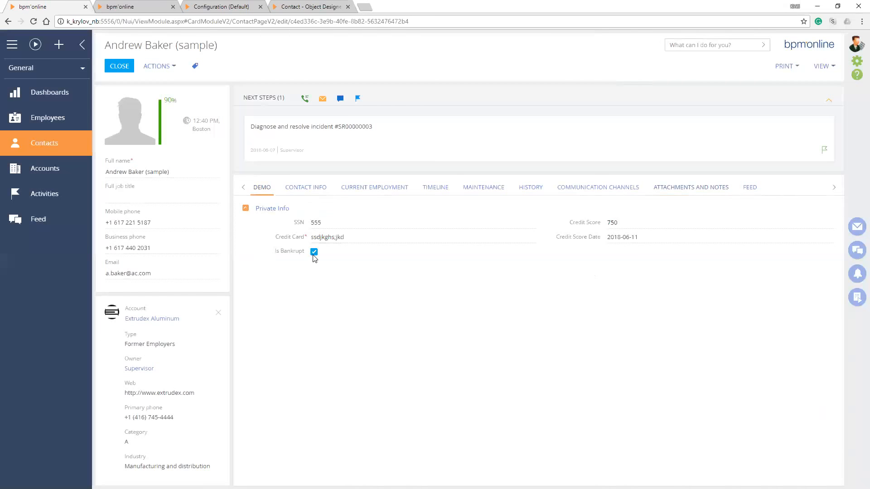
pyautogui.click(314, 253)
pyautogui.click(109, 67)
# Check whether the date text in the contact's Notes can be edited with Is Bankrupt cleared
pyautogui.click(298, 190)
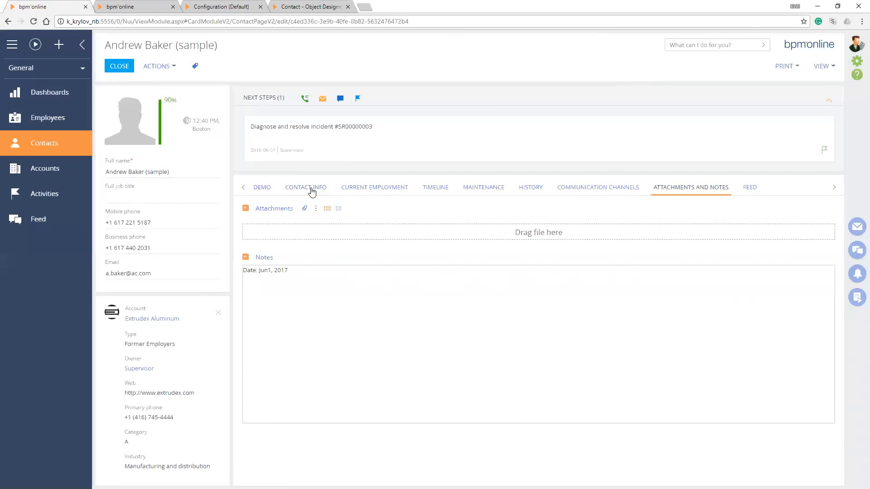
pyautogui.moveTo(289, 271); pyautogui.dragTo(248, 270)
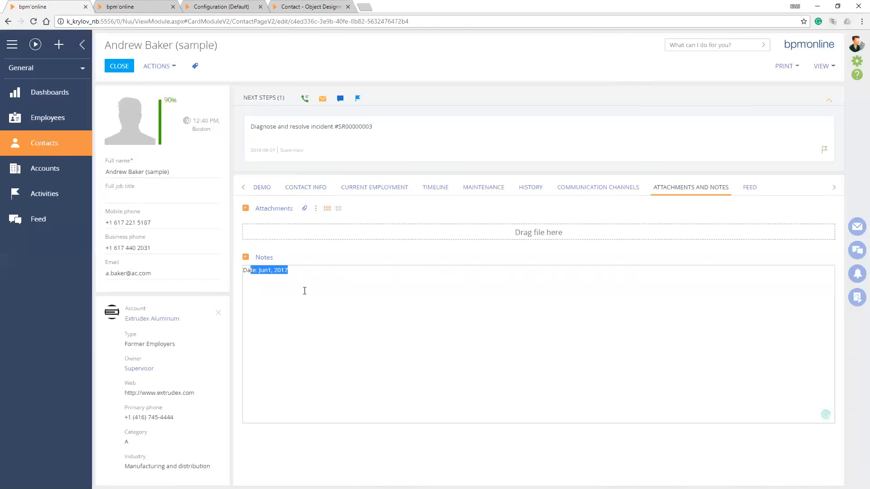
pyautogui.click(300, 290)
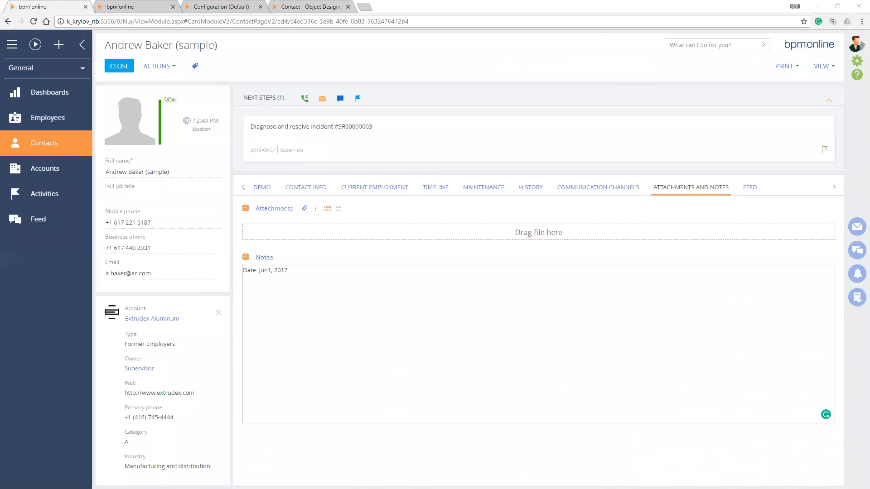
# Close the contact record and the open Object Designer, Configuration and Section Wizard pages
pyautogui.click(113, 66)
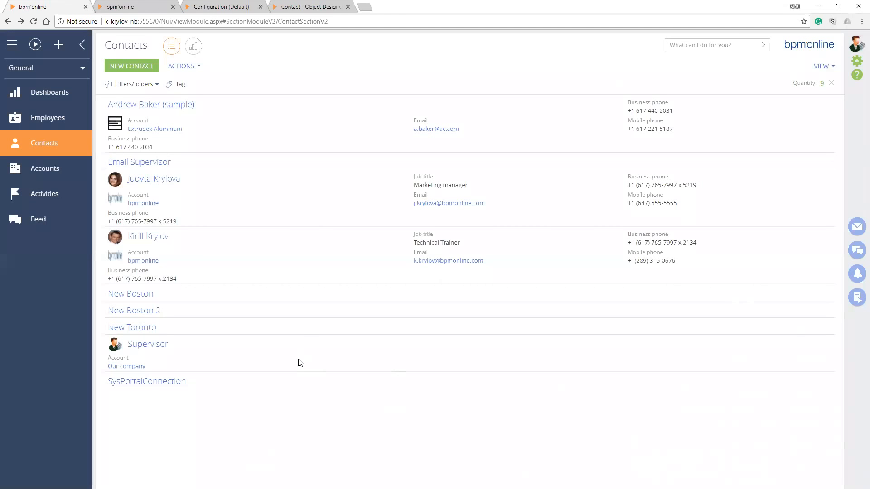
pyautogui.click(330, 4)
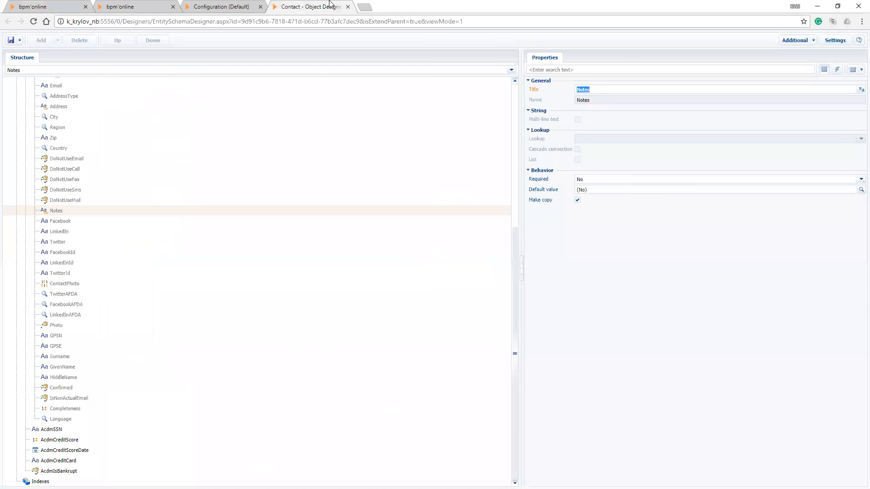
pyautogui.hotkey('ctrl', 'w')
pyautogui.hotkey('ctrl', 'w')
pyautogui.hotkey('ctrl', 'w')
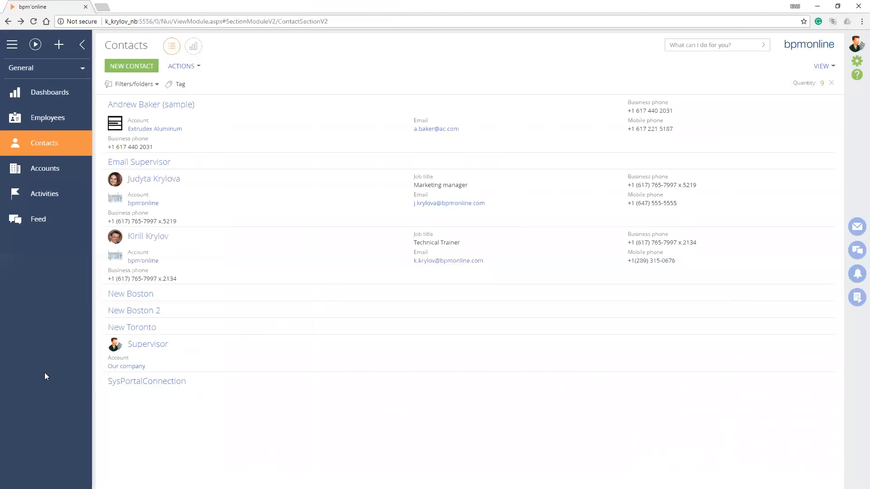
# Print the Contact summary of the Extrudex Aluminum contact, and view and close the resulting PDF
pyautogui.click(253, 131)
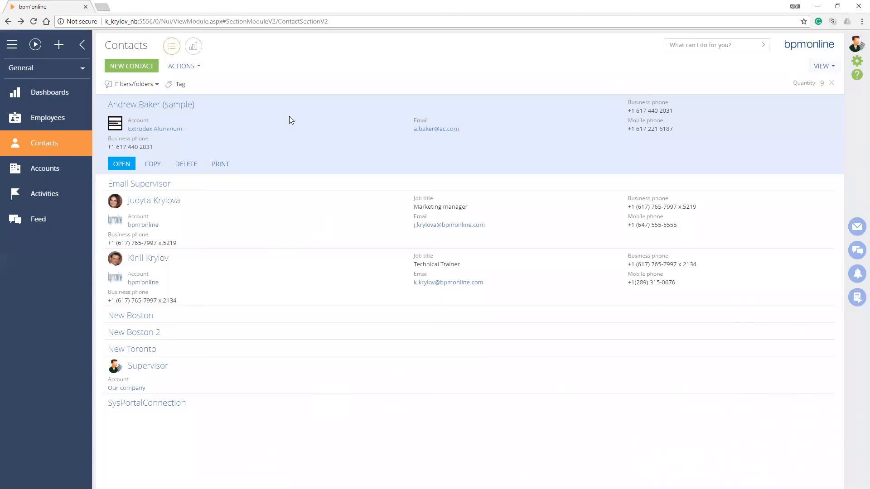
pyautogui.click(240, 168)
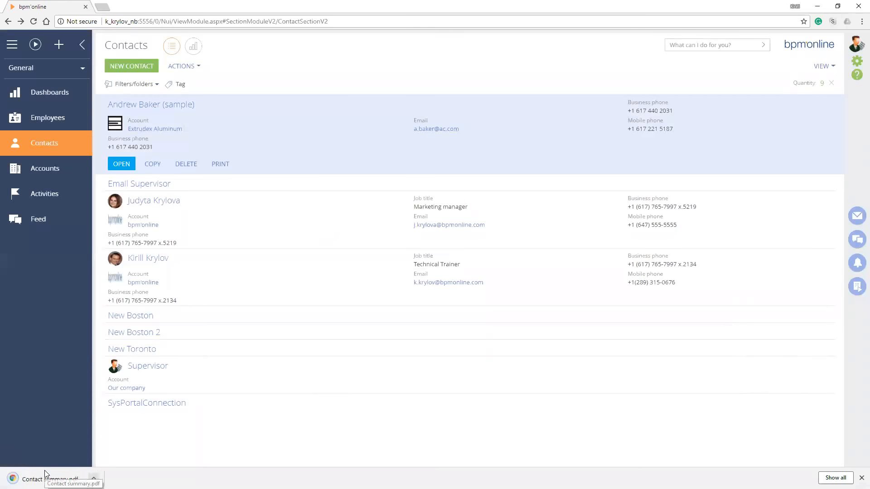
pyautogui.click(45, 479)
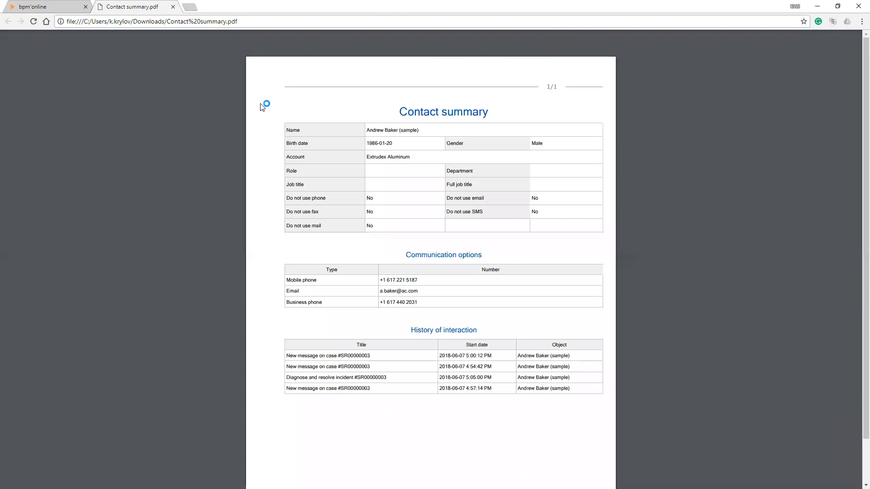
pyautogui.hotkey('ctrl', 'w')
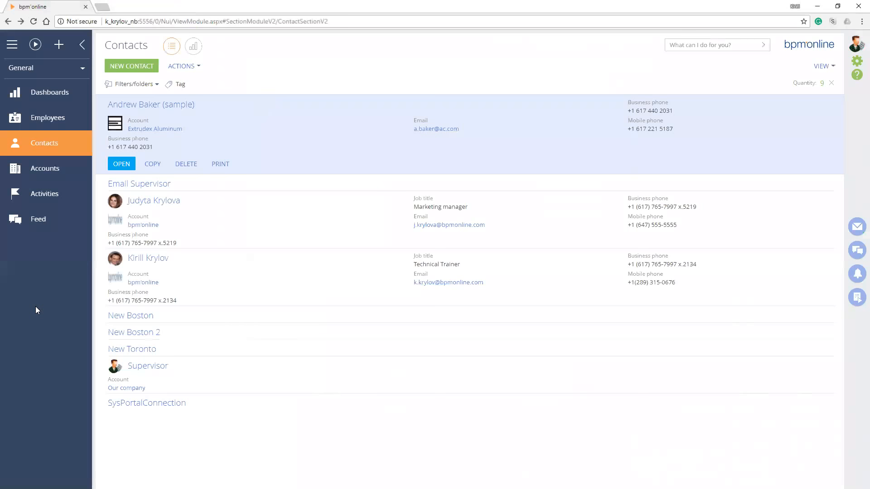
# Open the Lookups section from the System Designer's System setup group
pyautogui.click(856, 61)
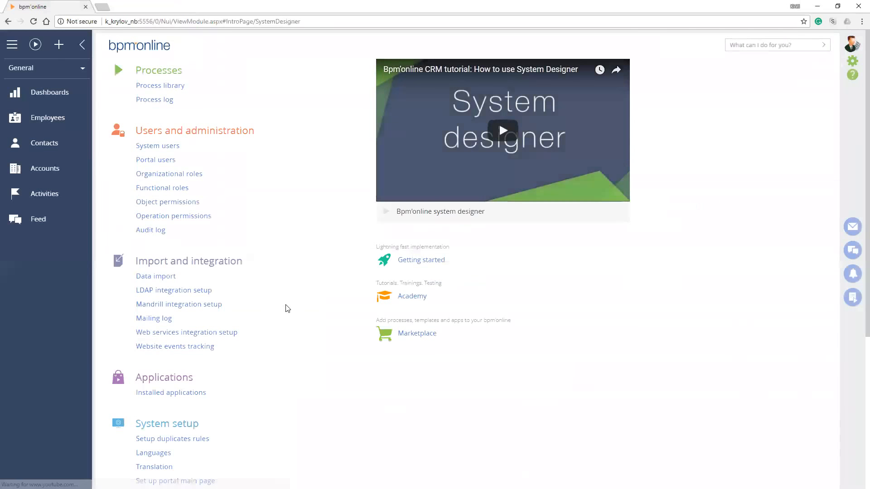
pyautogui.hotkey('ctrl', 'f')
pyautogui.write('look')
pyautogui.hotkey('ctrl', 'Return')
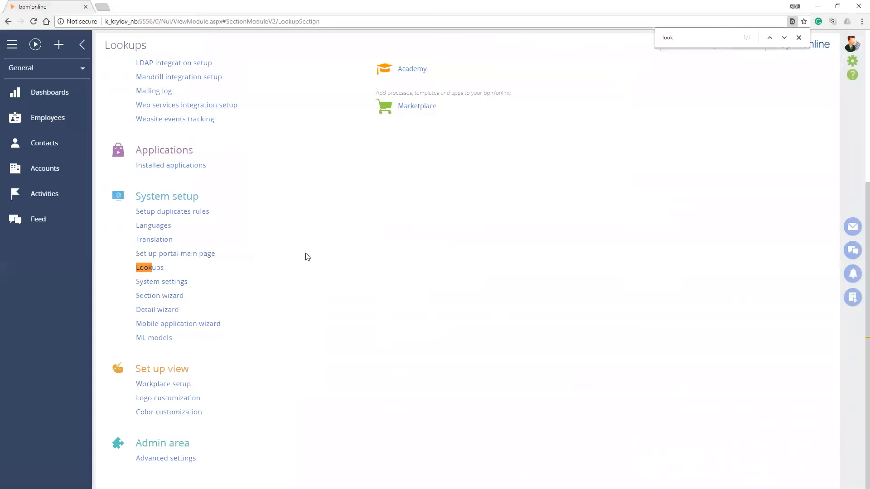
# Filter the lookups list by names containing "Print", replacing the existing filter condition
pyautogui.click(325, 85)
pyautogui.hotkey('ctrl', 'a')
pyautogui.write('Print')
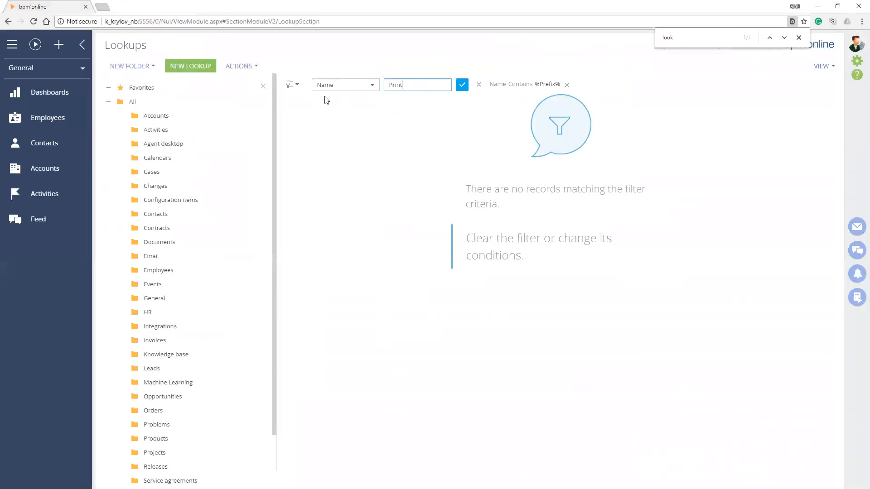
pyautogui.press('Return')
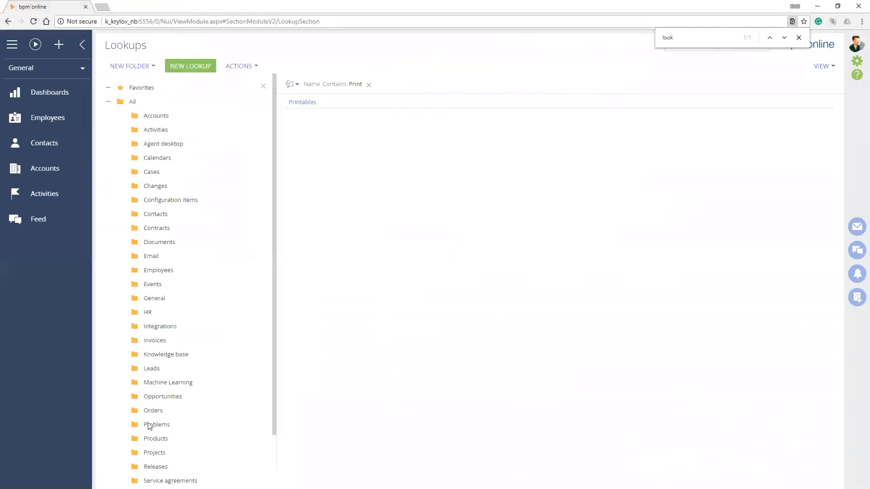
# Open the content of the Printables lookup and start a new printable of the DevExpress type
pyautogui.scroll(-2, 158, 426)
pyautogui.scroll(2, 157, 425)
pyautogui.click(313, 103)
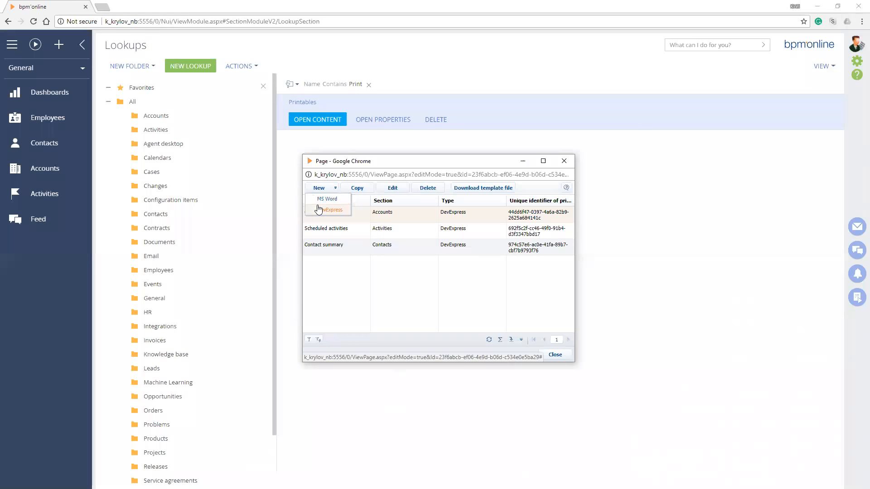
pyautogui.click(318, 208)
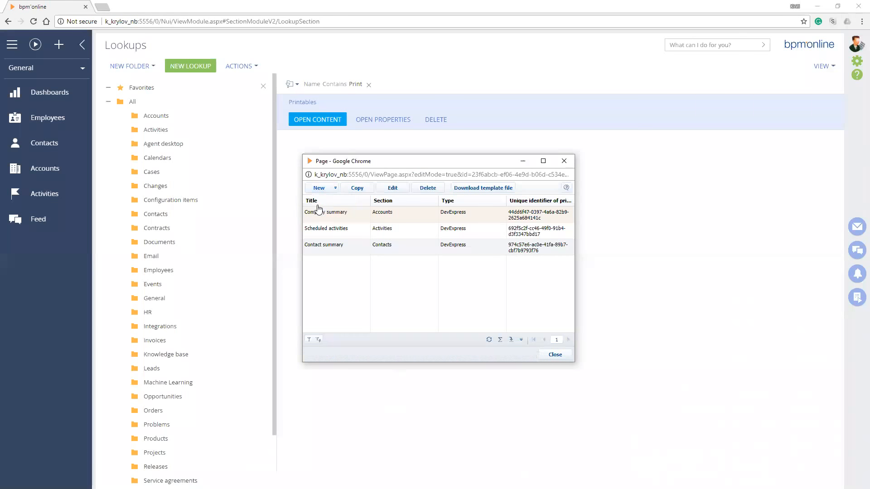
pyautogui.click(321, 188)
pyautogui.click(318, 209)
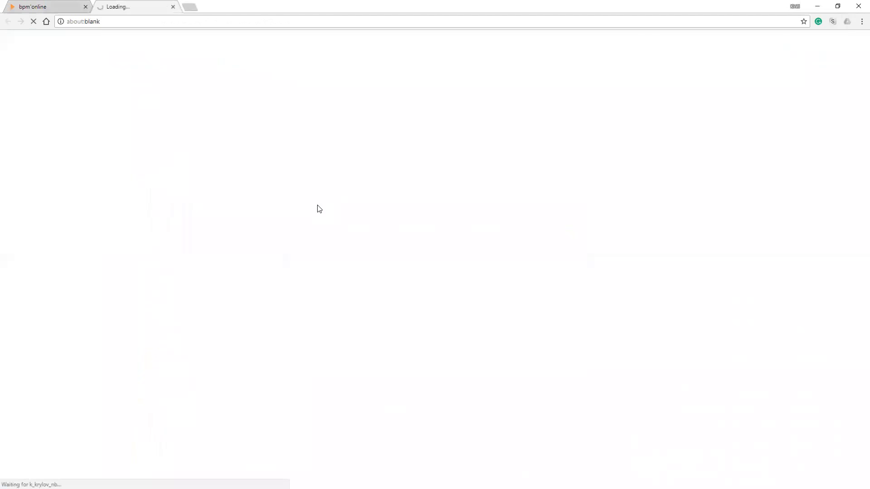
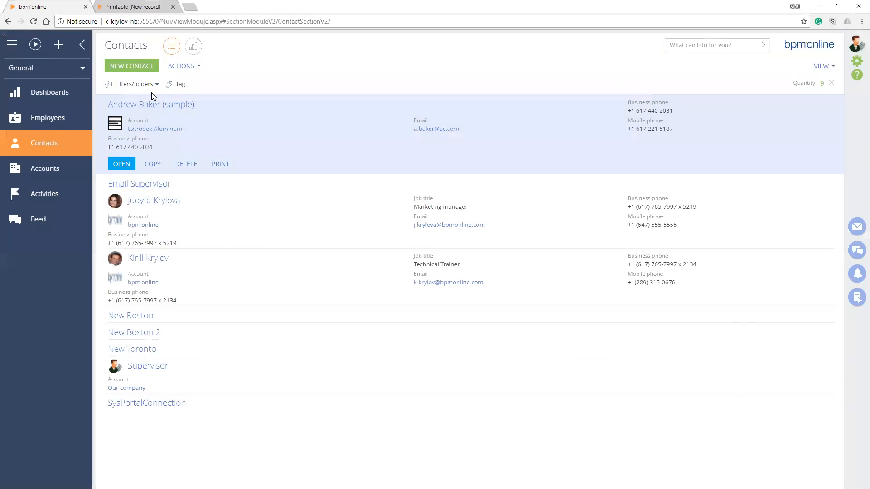
# Set the AR Contact Info printable for the Contacts section to show in the section and in the card
pyautogui.hotkey('ctrl', 'Tab')
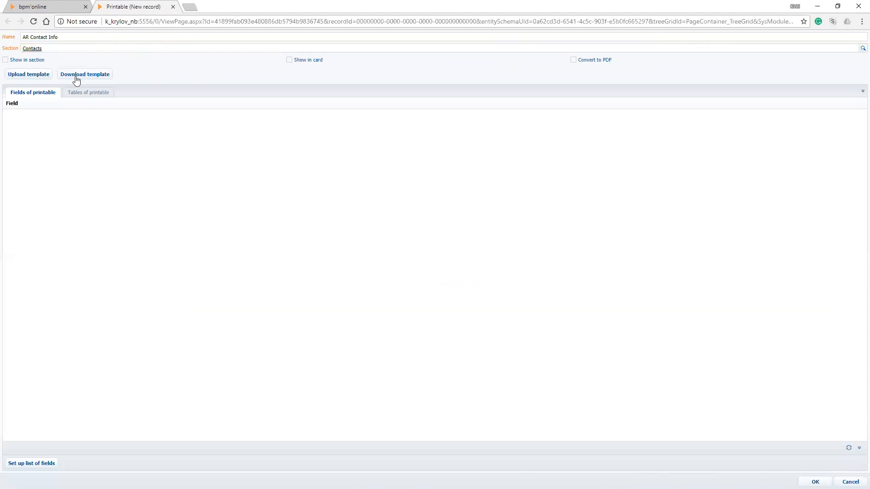
pyautogui.click(62, 48)
pyautogui.click(6, 60)
pyautogui.click(289, 61)
# Check the sample contact's page from the Contacts section, and turn on PDF conversion for the printable
pyautogui.click(54, 6)
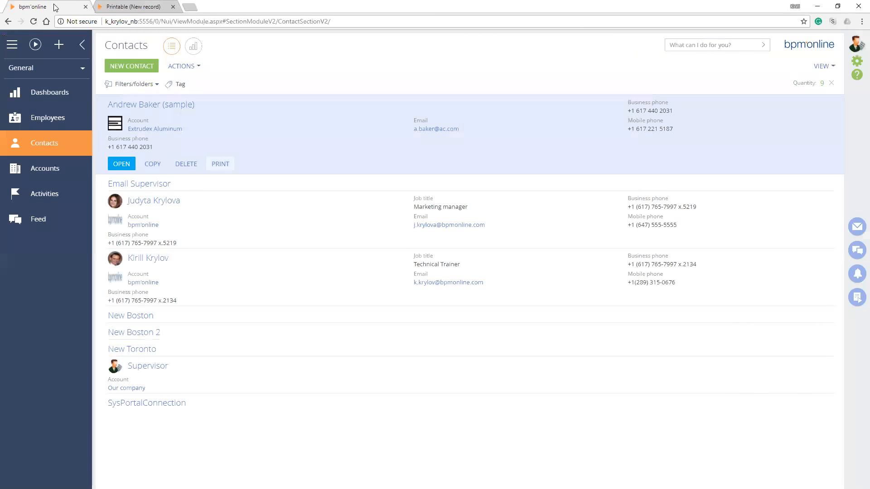
pyautogui.click(150, 105)
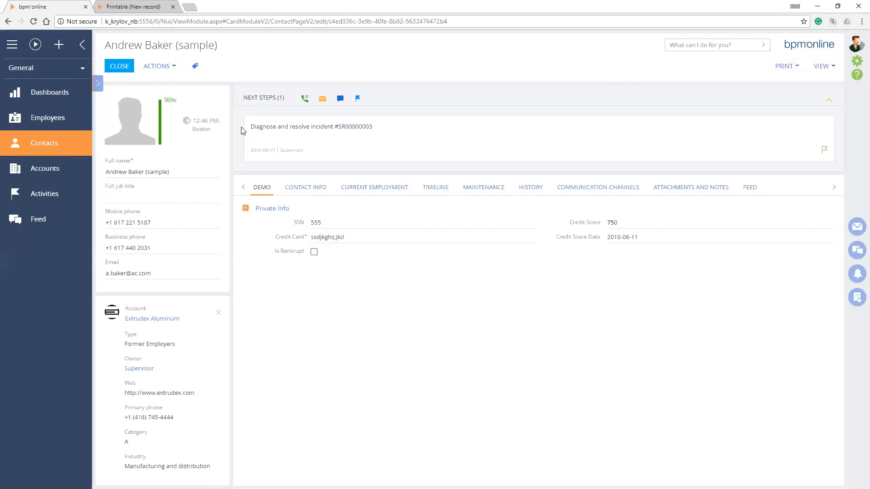
pyautogui.click(151, 7)
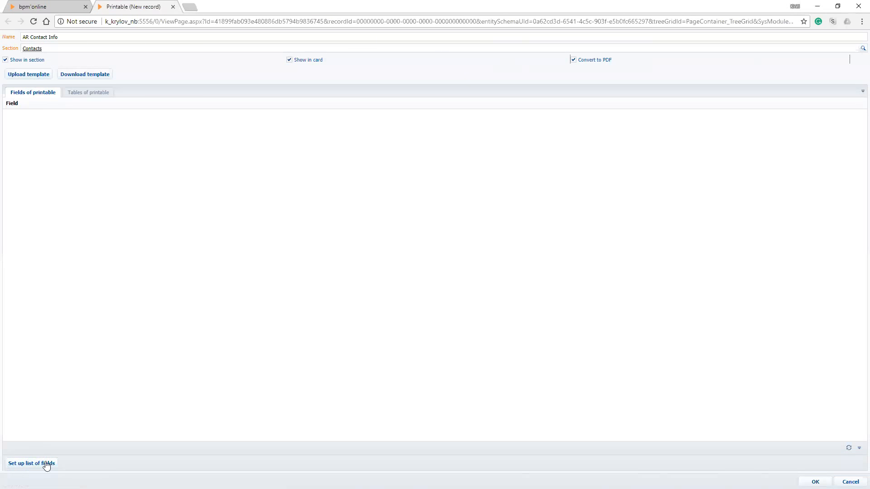
# Open the setup of the printable's field list and enlarge the Columns setup dialog in height and width
pyautogui.click(30, 464)
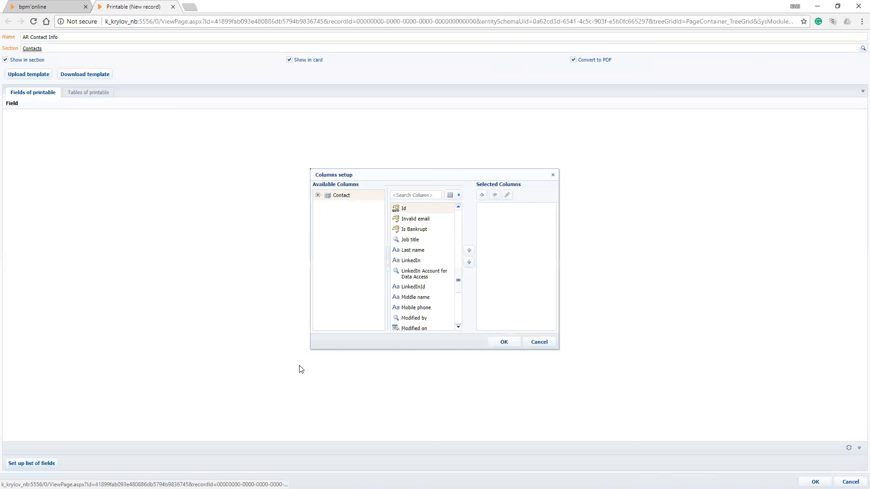
pyautogui.moveTo(347, 175); pyautogui.dragTo(310, 174)
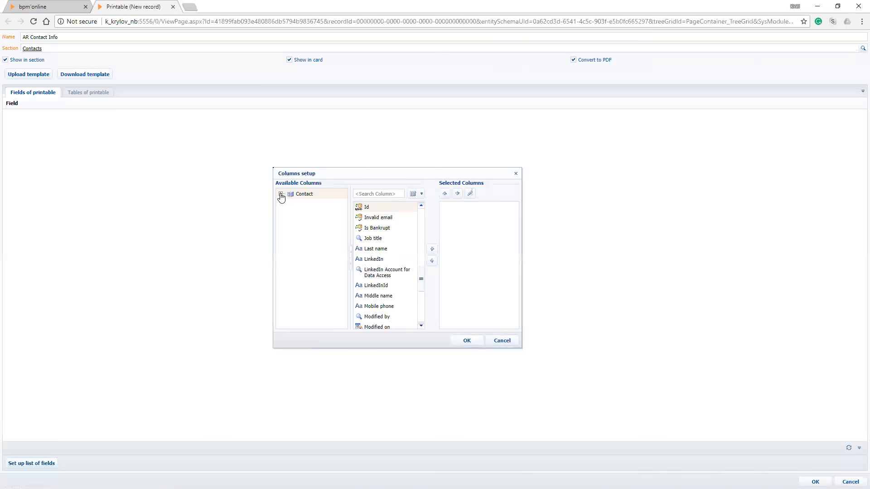
pyautogui.moveTo(310, 173); pyautogui.dragTo(317, 128)
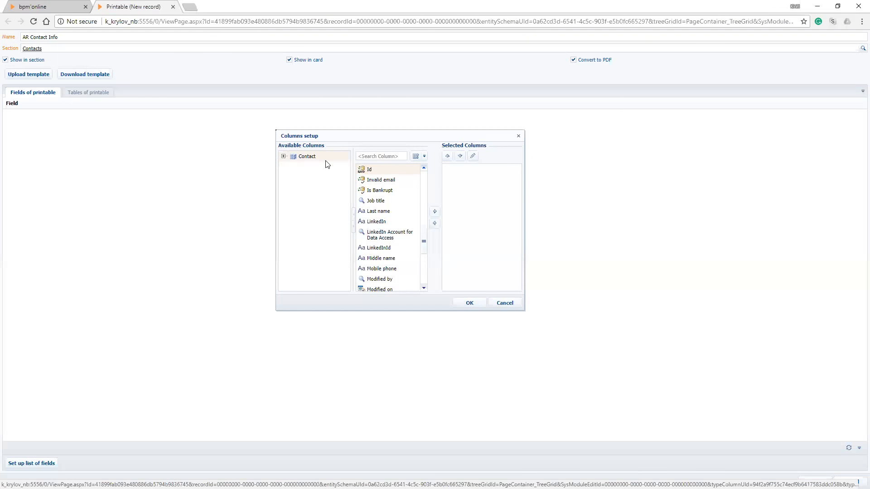
pyautogui.moveTo(312, 310); pyautogui.dragTo(312, 399)
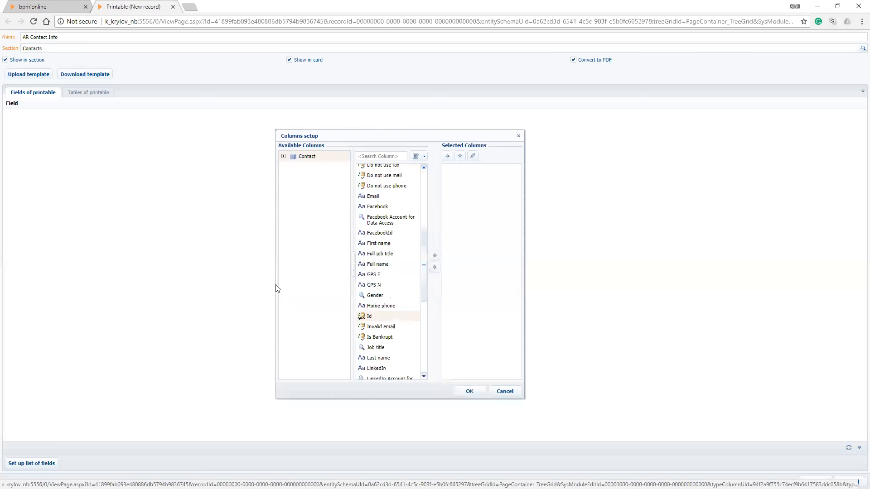
pyautogui.moveTo(279, 283); pyautogui.dragTo(107, 282)
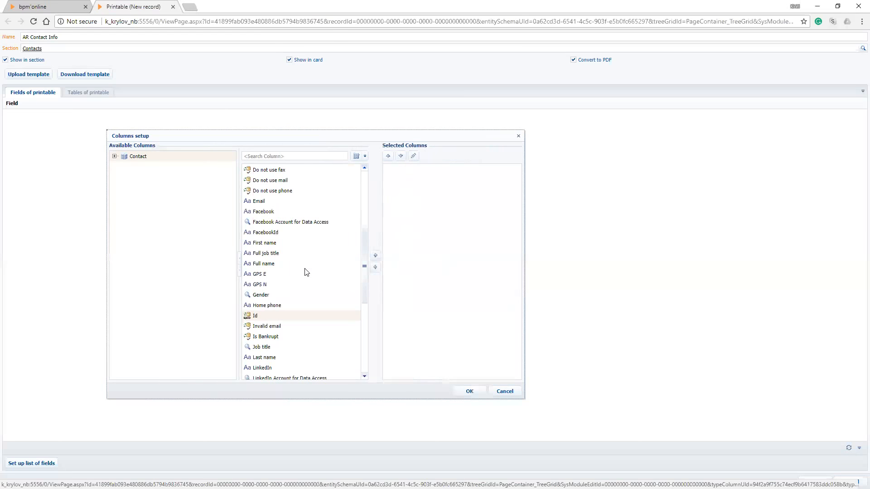
pyautogui.moveTo(525, 273); pyautogui.dragTo(800, 272)
pyautogui.moveTo(329, 271); pyautogui.dragTo(255, 213)
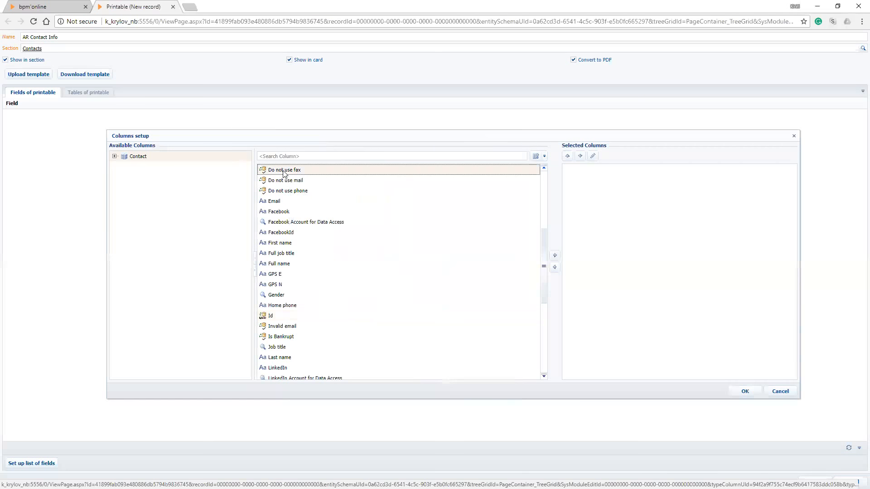
# Find the SSN column of the Contact object by searching for "ss" and add it to the selected columns
pyautogui.click(284, 182)
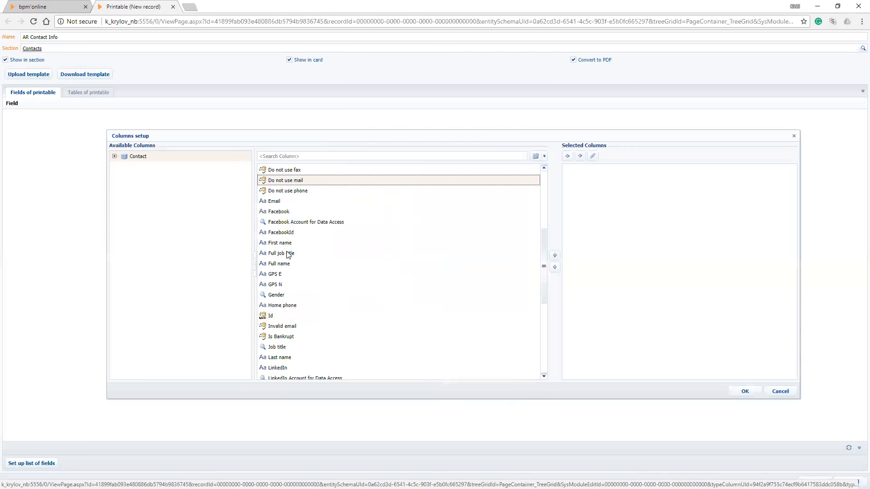
pyautogui.scroll(-5, 288, 255)
pyautogui.scroll(4, 288, 254)
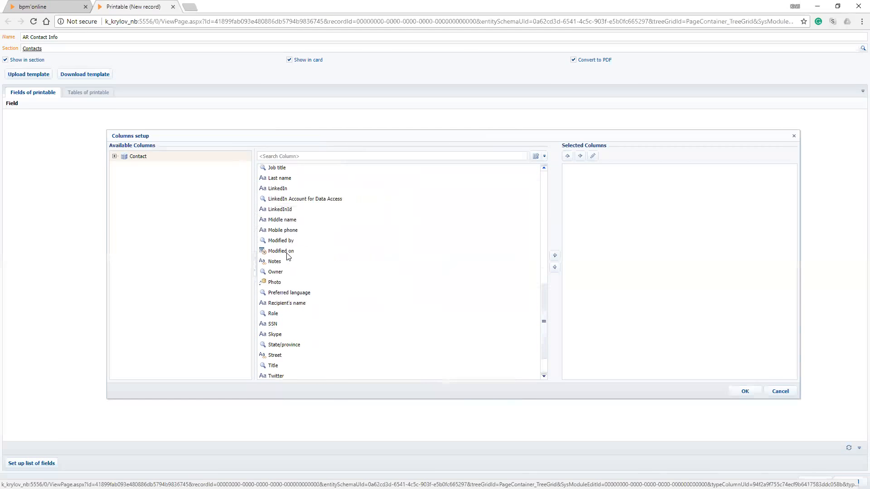
pyautogui.scroll(3, 299, 251)
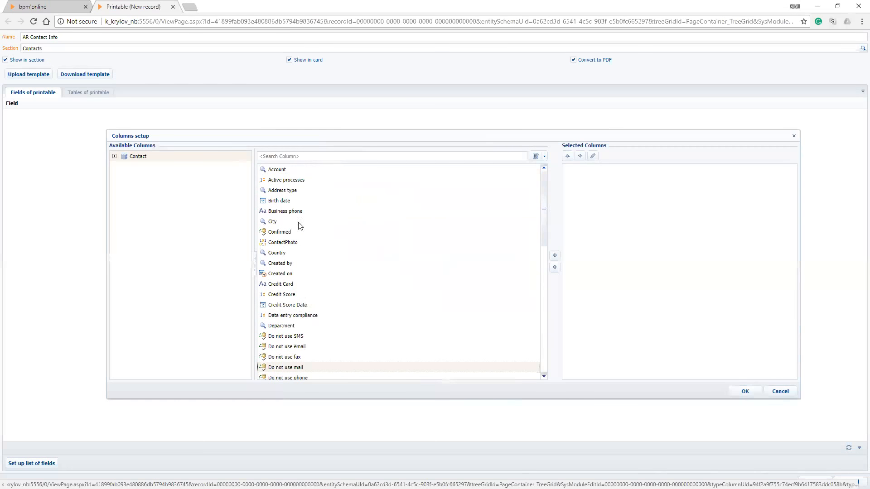
pyautogui.click(305, 156)
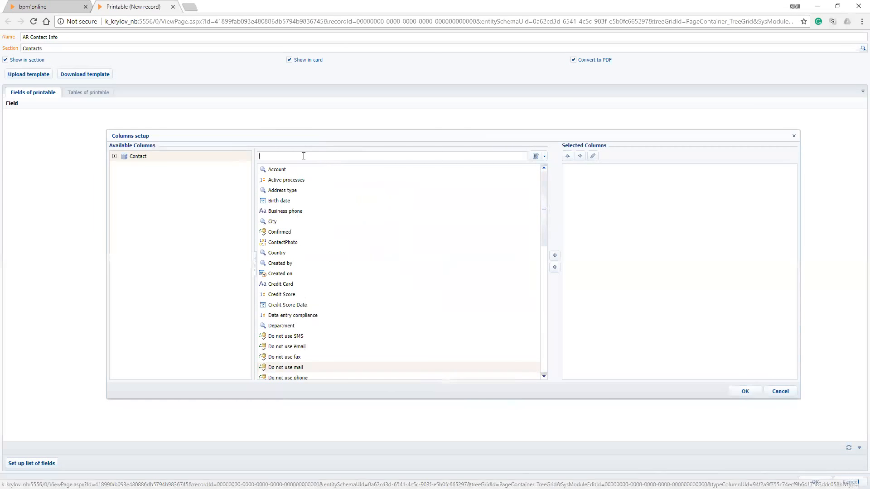
pyautogui.write('ss')
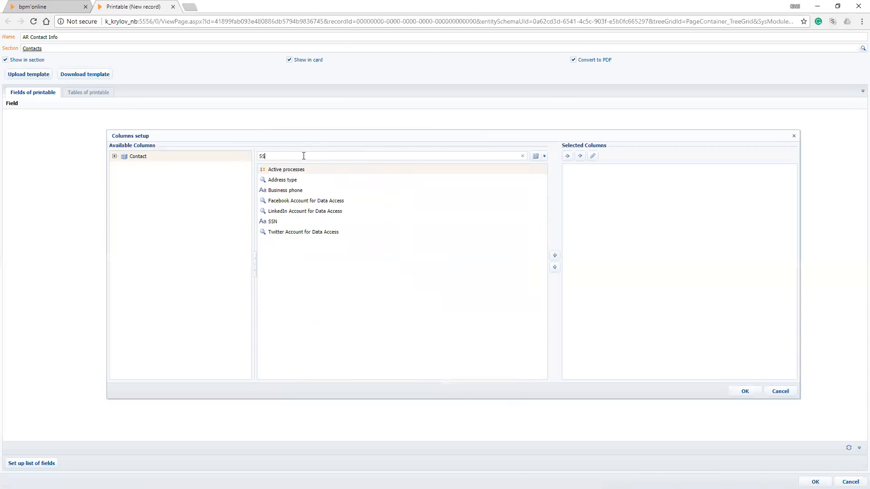
pyautogui.click(278, 222)
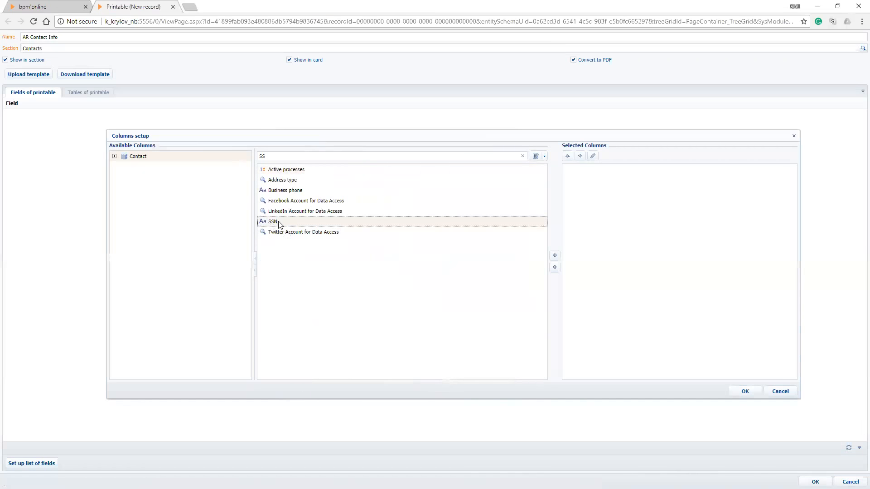
pyautogui.doubleClick(276, 157)
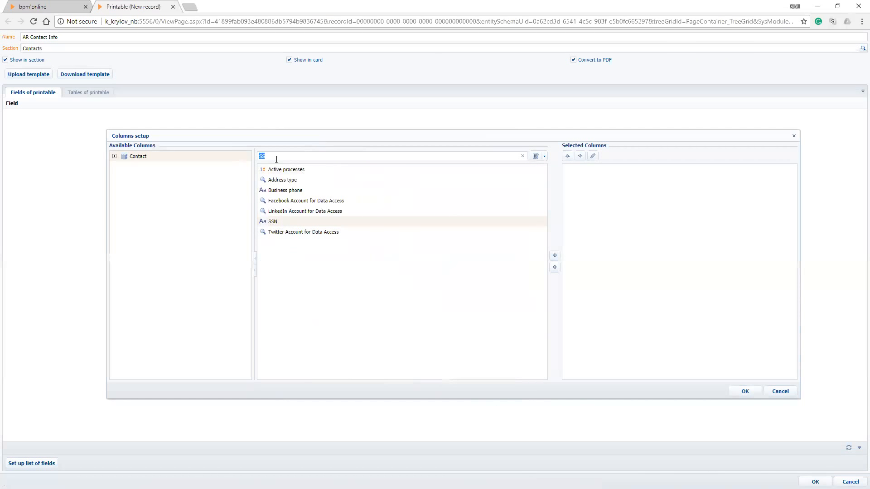
pyautogui.press('Return')
# Filter the columns by "Credi" and add Credit Card, Credit Score and Credit Score Date to the selected columns
pyautogui.moveTo(276, 159); pyautogui.dragTo(246, 155)
pyautogui.press('BackSpace')
pyautogui.write('Credi')
pyautogui.click(289, 170)
pyautogui.keyDown('ctrl'); pyautogui.click(291, 180); pyautogui.keyUp('ctrl')
pyautogui.keyDown('ctrl'); pyautogui.click(302, 191); pyautogui.keyUp('ctrl')
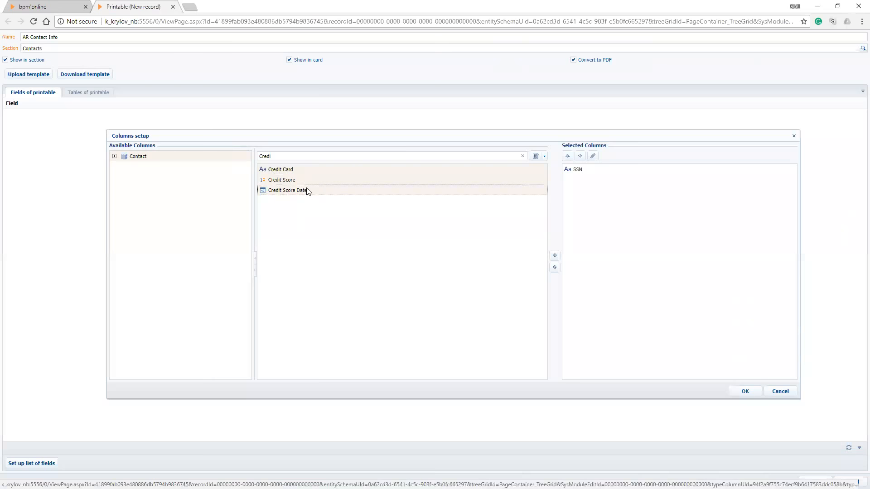
pyautogui.doubleClick(313, 192)
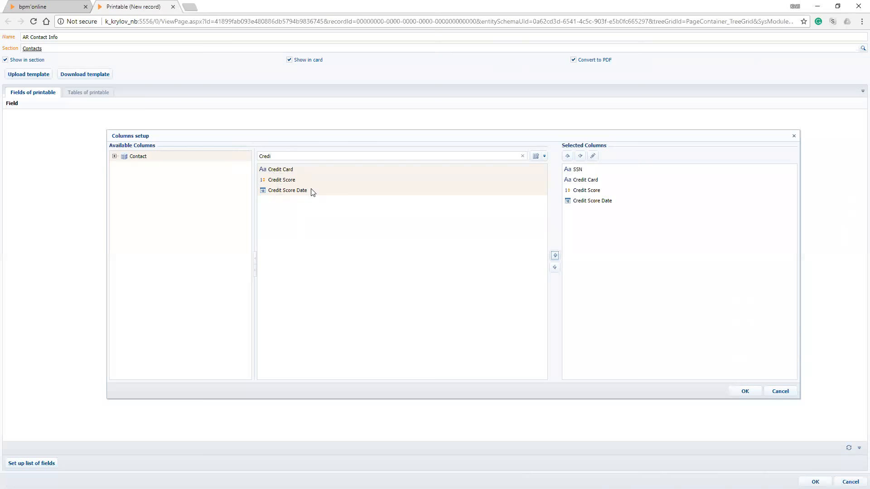
# Filter the columns by "Name" and add Full name to the selected columns
pyautogui.doubleClick(266, 156)
pyautogui.press('BackSpace')
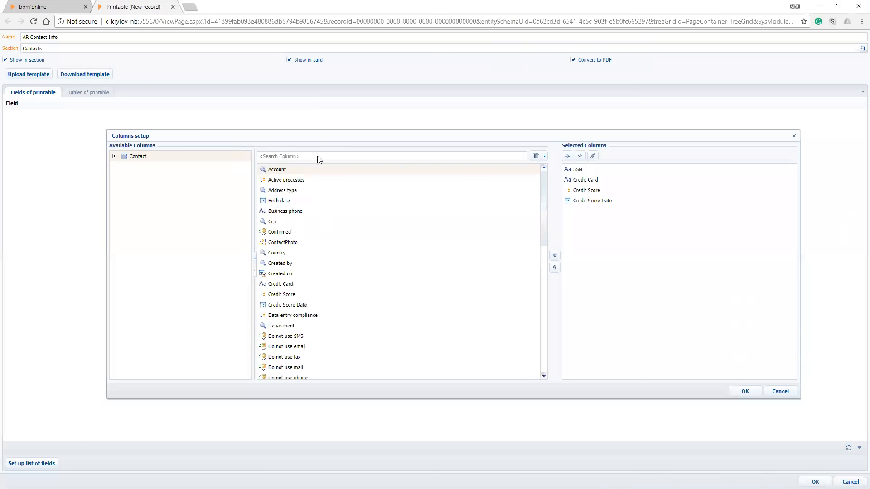
pyautogui.click(321, 157)
pyautogui.write('Name')
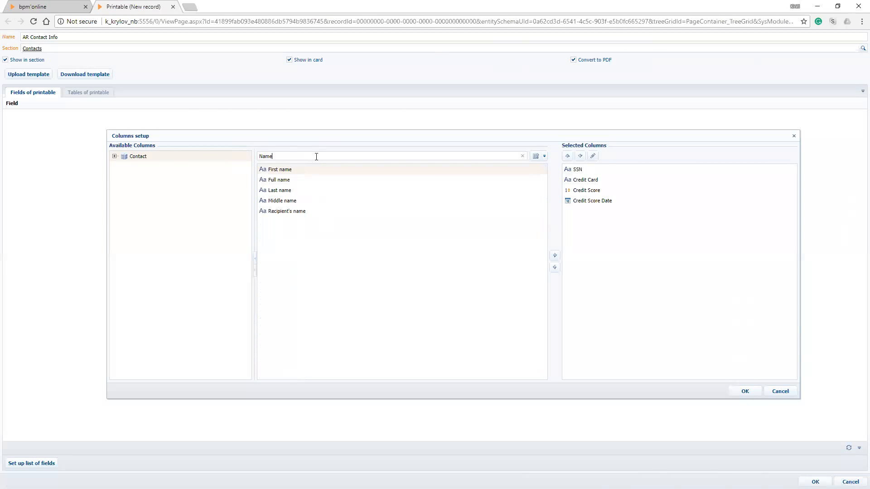
pyautogui.click(286, 181)
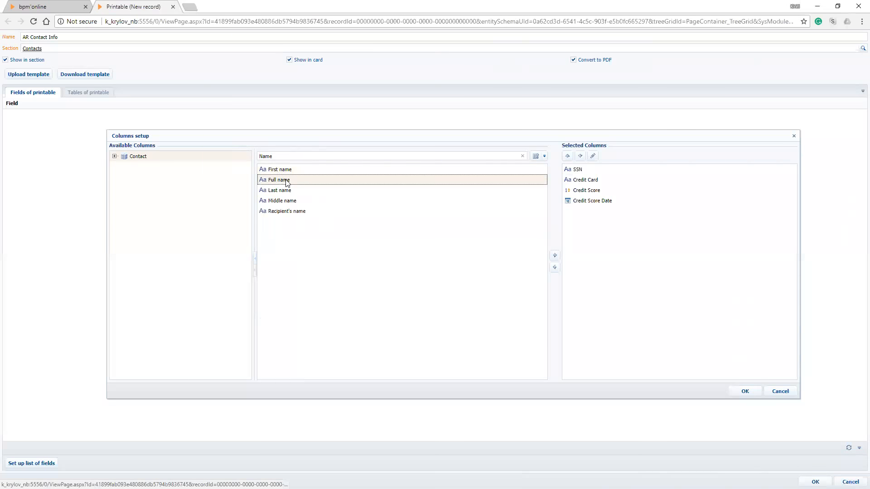
pyautogui.doubleClick(285, 181)
# Clear the column filter, add Notes to the selected columns and confirm the printable's field list
pyautogui.moveTo(291, 156); pyautogui.dragTo(245, 158)
pyautogui.press('BackSpace')
pyautogui.click(274, 222)
pyautogui.scroll(-8, 289, 253)
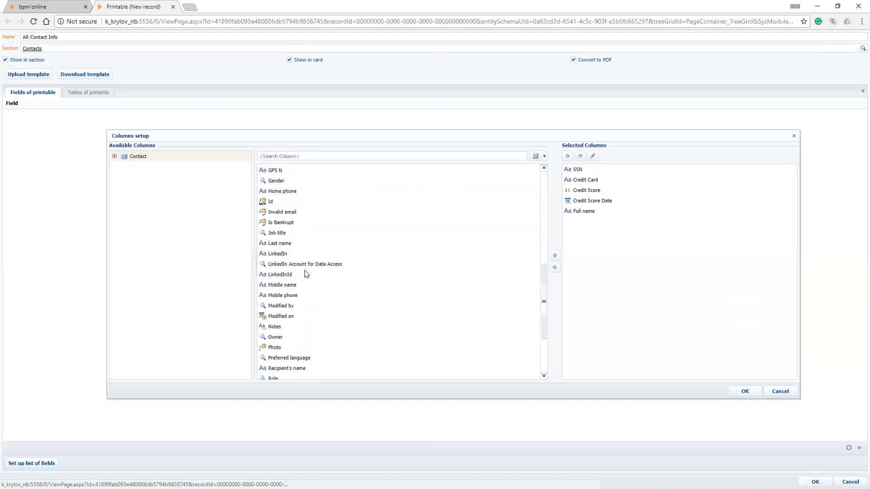
pyautogui.doubleClick(297, 328)
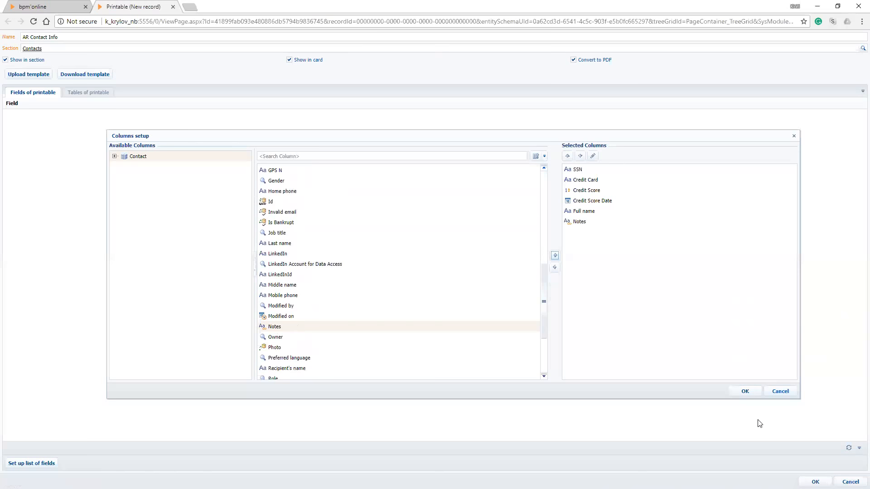
pyautogui.press('Return')
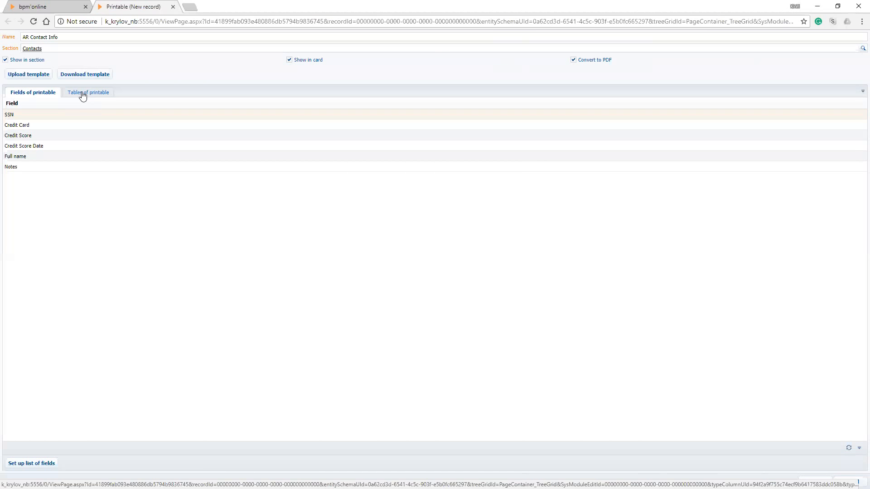
# Look over the sample contact's page once more, and save the AR Contact Info printable record
pyautogui.click(52, 6)
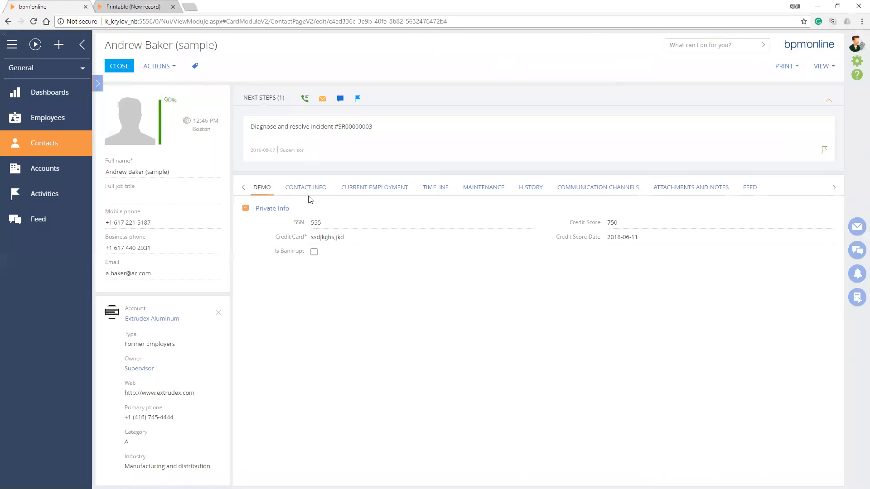
pyautogui.hotkey('ctrl', 'Tab')
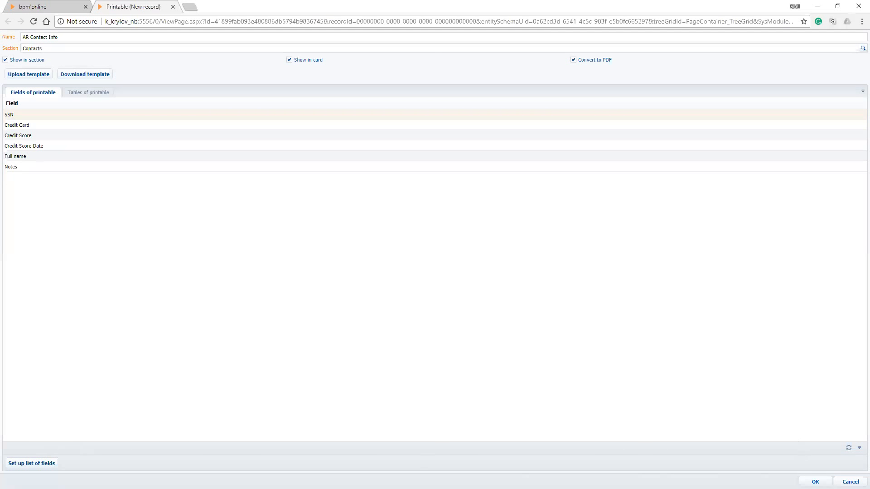
pyautogui.click(815, 482)
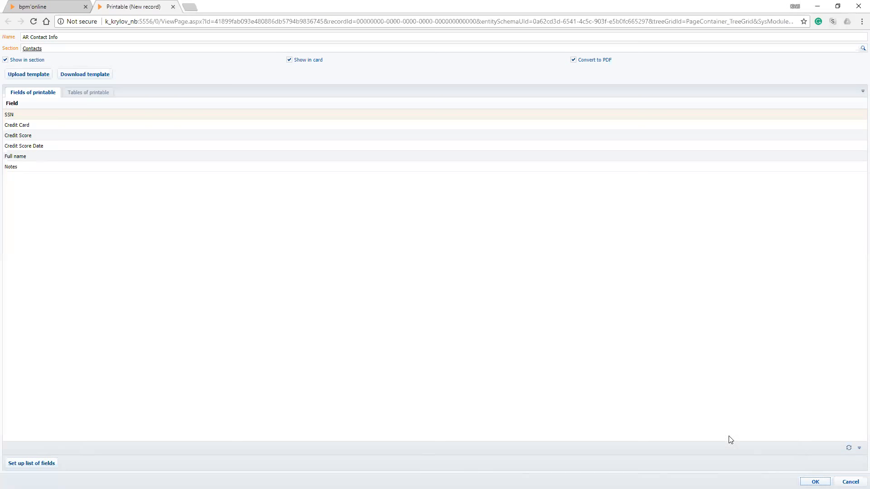
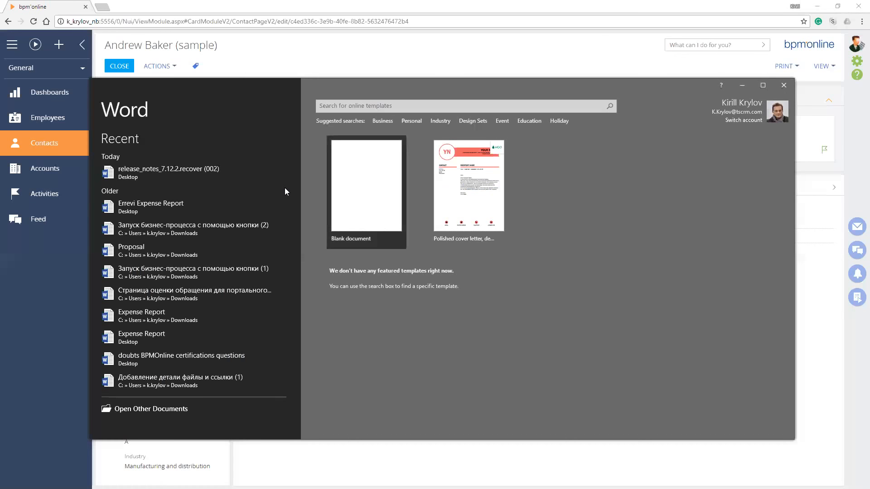
# Switch to the blank Word document, look at its bpm'online plug-in commands and reduce the maximized window
pyautogui.click(277, 196)
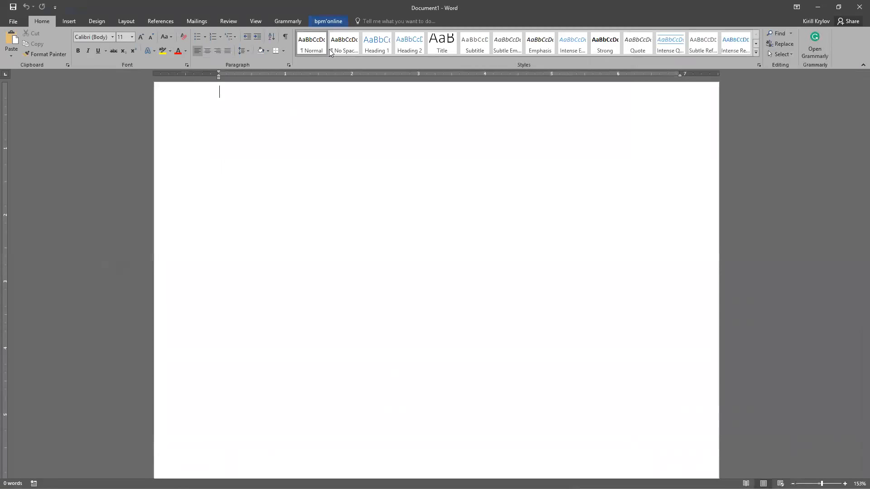
pyautogui.click(328, 21)
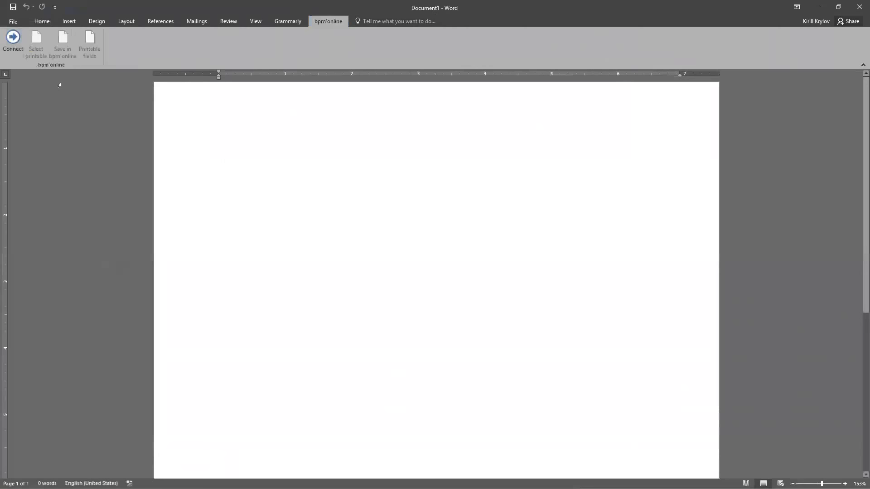
pyautogui.doubleClick(560, 7)
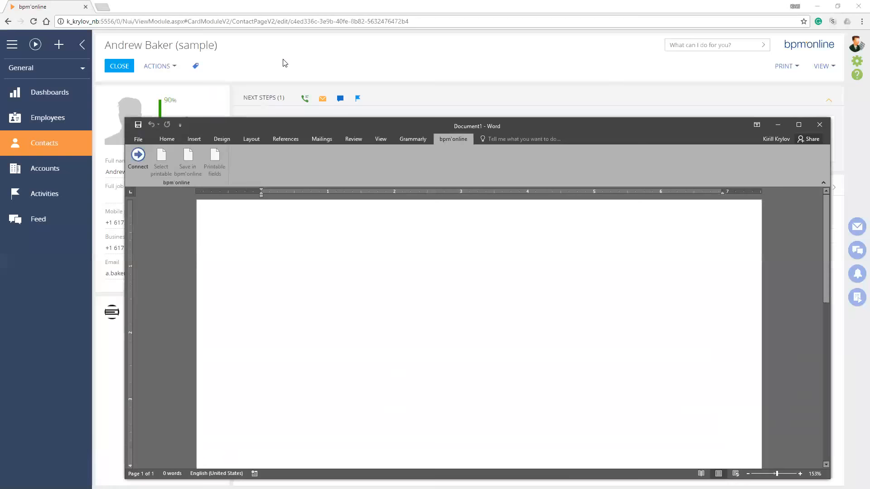
# Switch to the browser and open academy.bpmonline.com in a new tab
pyautogui.click(284, 62)
pyautogui.hotkey('ctrl', 't')
pyautogui.write('a')
pyautogui.press('Return')
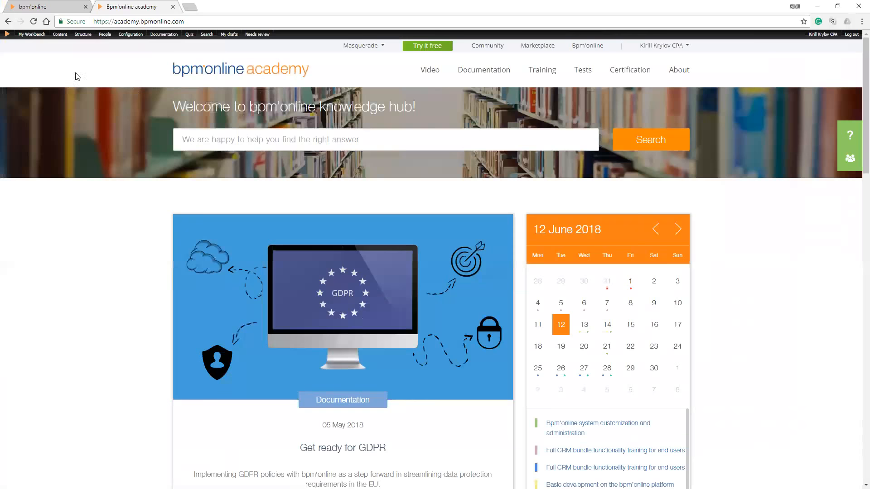
# Search the bpm'online academy for "MS Word plugin"
pyautogui.moveTo(7, 34)
pyautogui.click(290, 139)
pyautogui.write('MS')
pyautogui.press('Down')
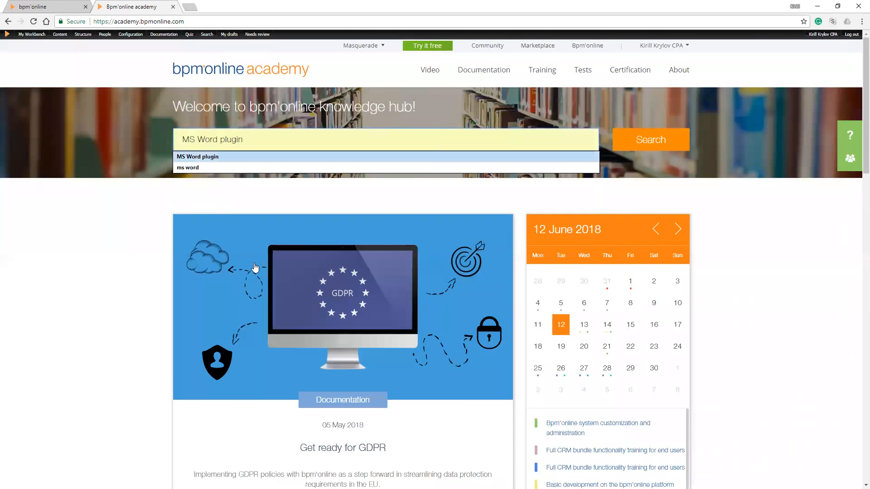
pyautogui.press('Return')
pyautogui.press('Return')
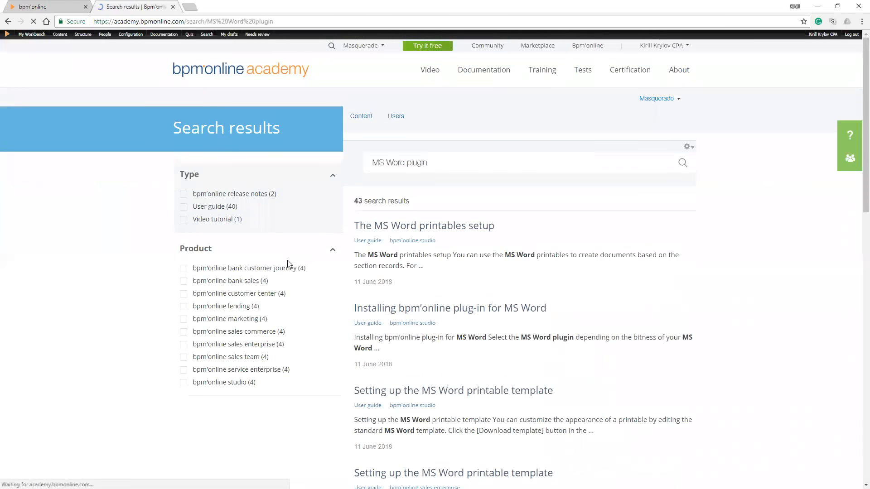
# Open the article "The MS Word printables setup" and go to its topic "Installing bpm'online plug-in for MS Word"
pyautogui.press('Return')
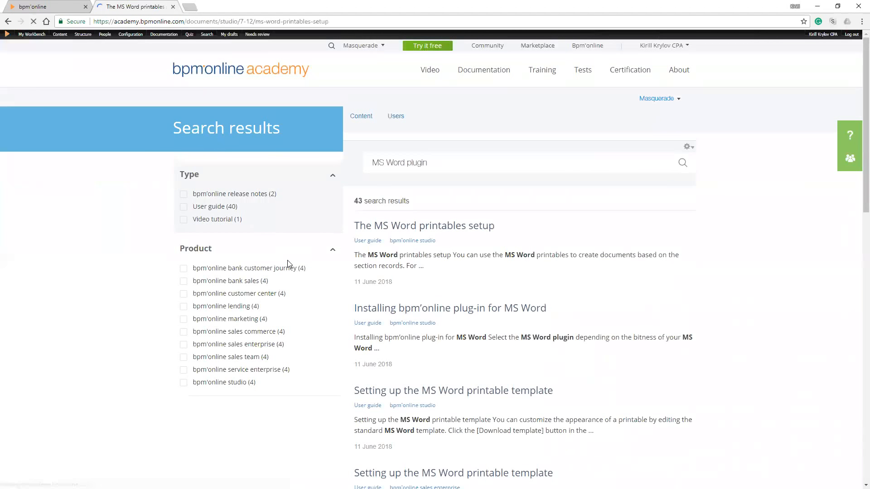
pyautogui.scroll(-2, 287, 263)
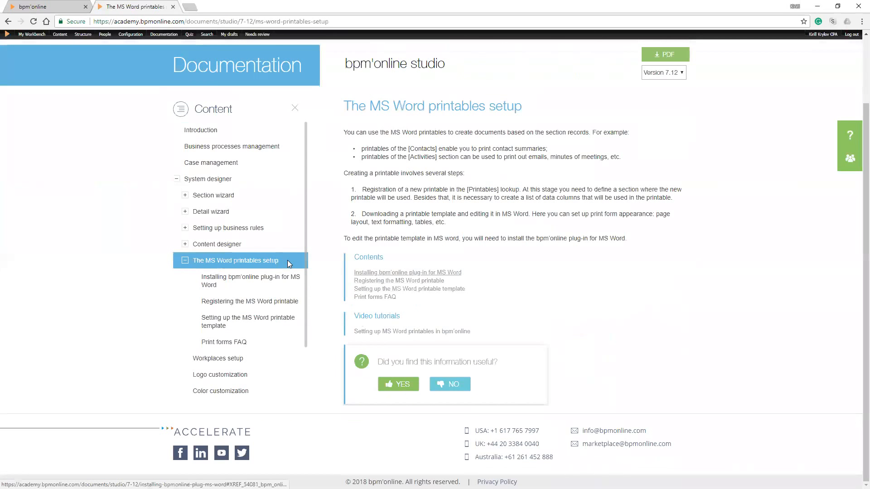
pyautogui.press('Return')
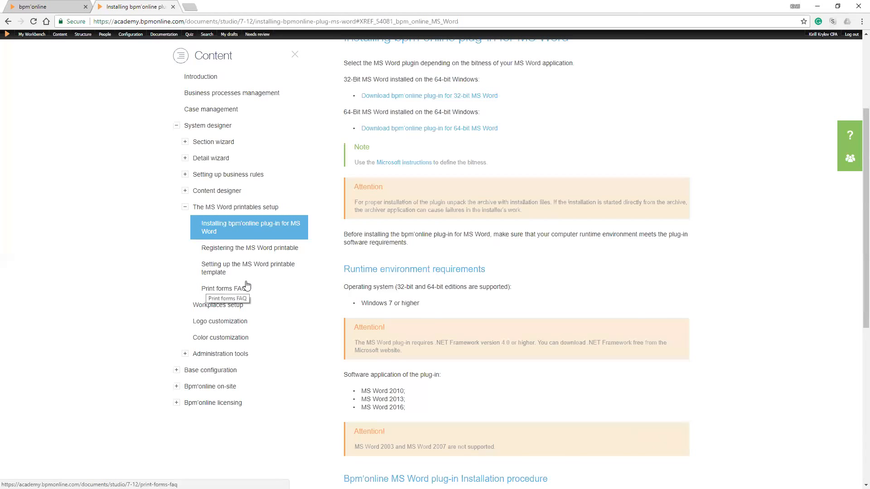
# Switch to the blank Word document and reposition its window over the documentation page
pyautogui.hotkey('alt', 'Tab')
pyautogui.moveTo(308, 121); pyautogui.dragTo(271, 85)
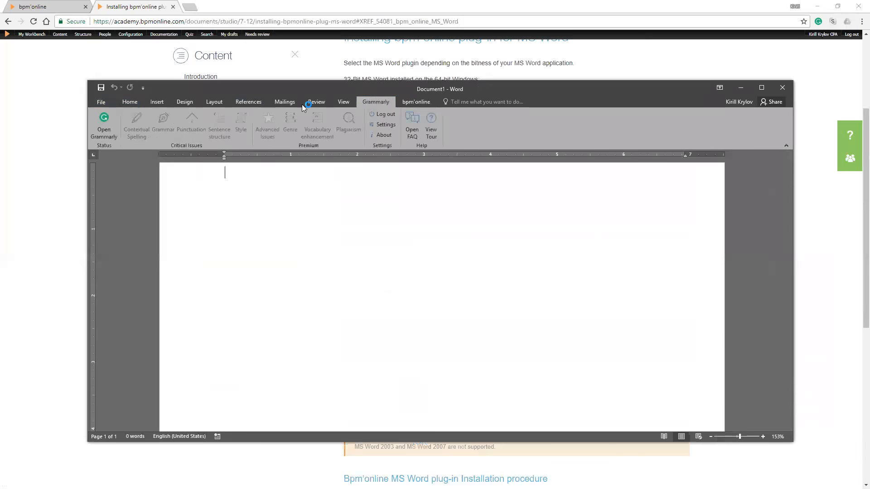
pyautogui.hotkey('ctrl', 'o')
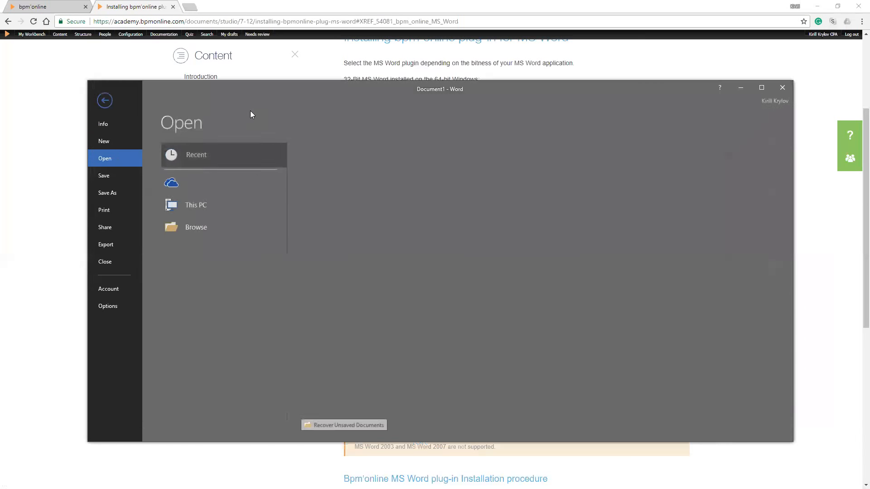
pyautogui.press('Escape')
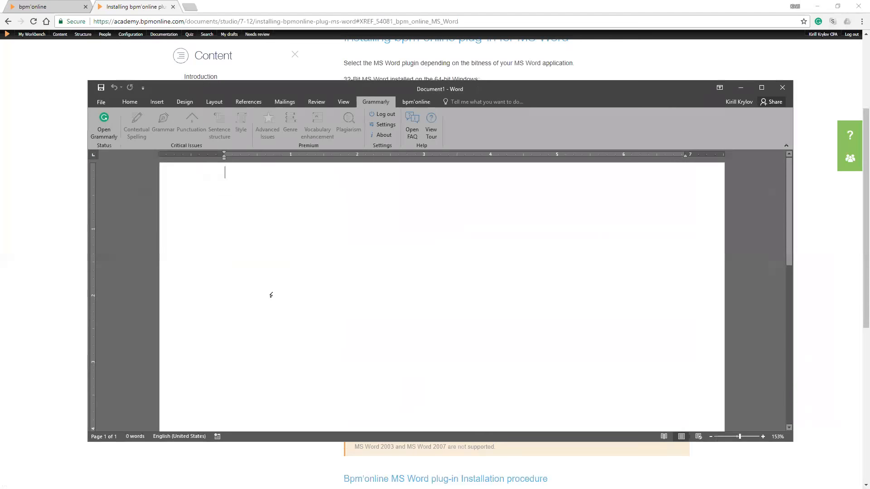
pyautogui.press('Escape')
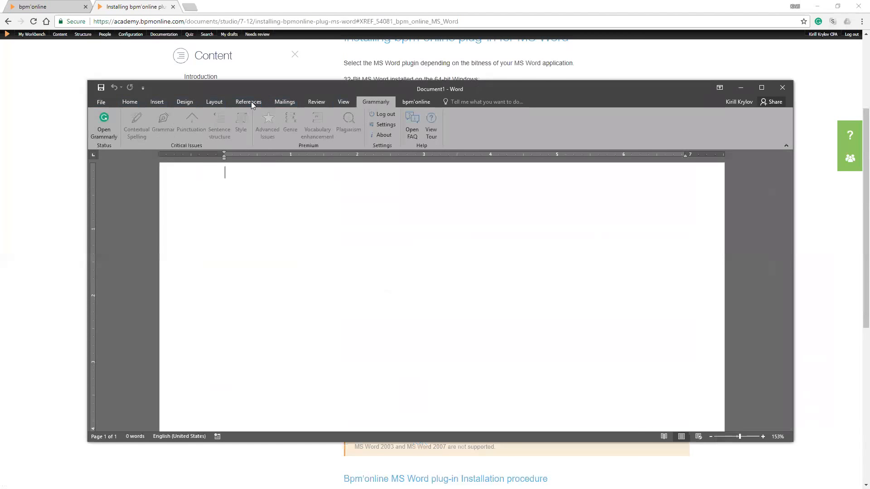
# Check in the About Word information whether the installed Word is 32-bit or 64-bit, and return to the document
pyautogui.hotkey('ctrl', 'o')
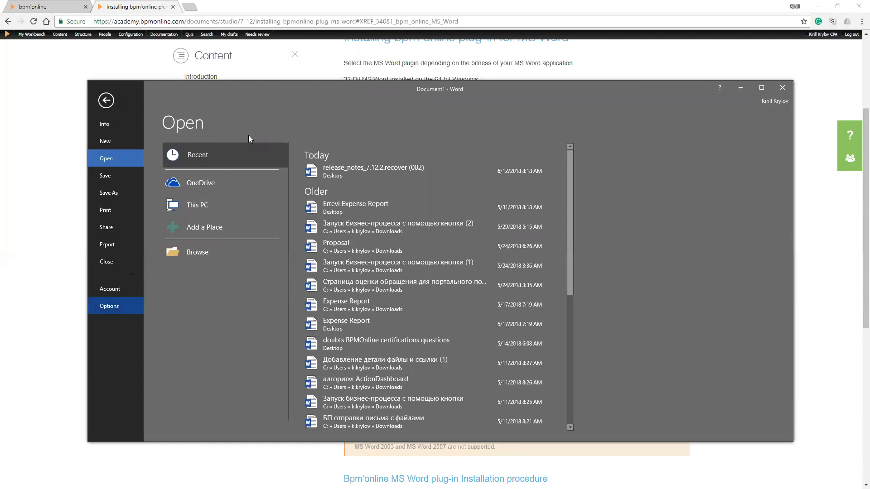
pyautogui.click(110, 289)
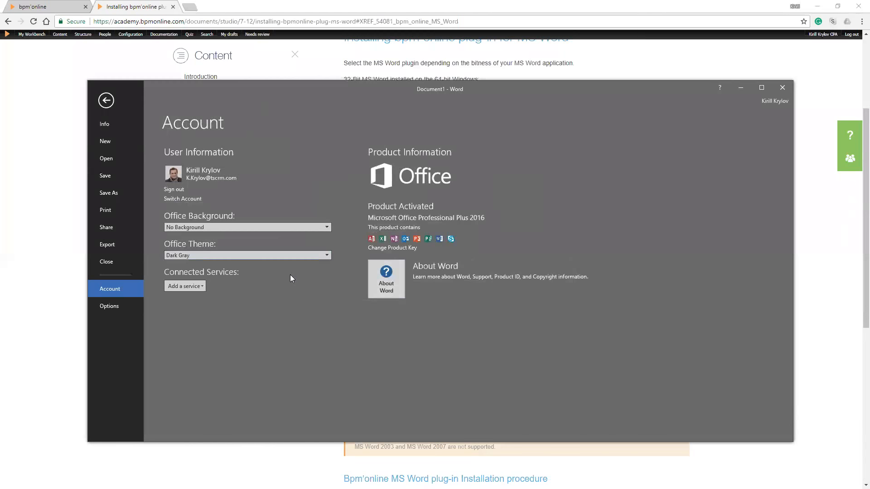
pyautogui.click(386, 279)
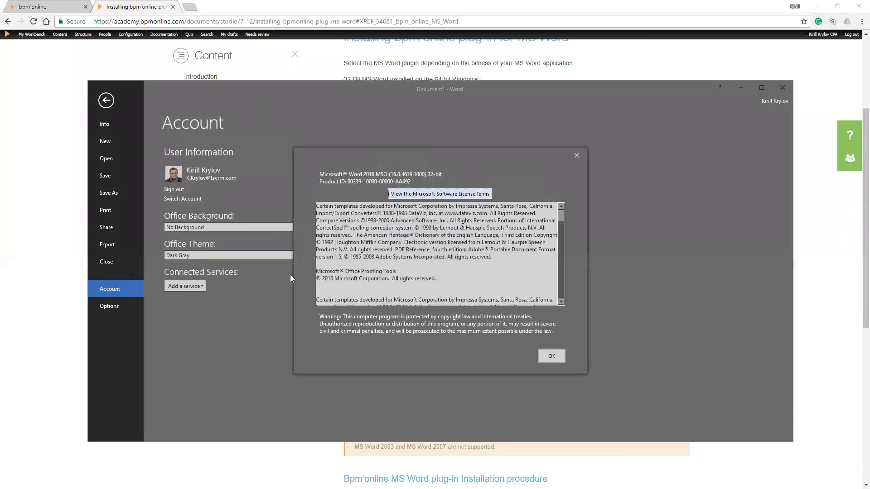
pyautogui.press('Escape')
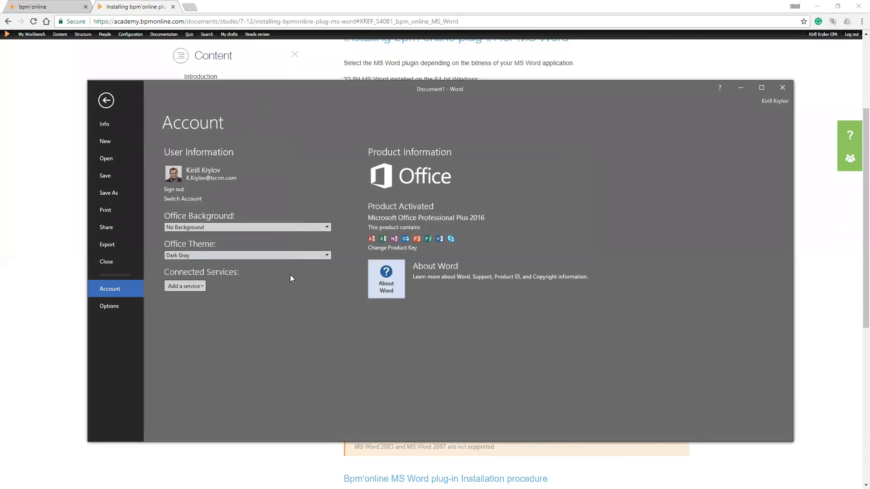
pyautogui.press('Escape')
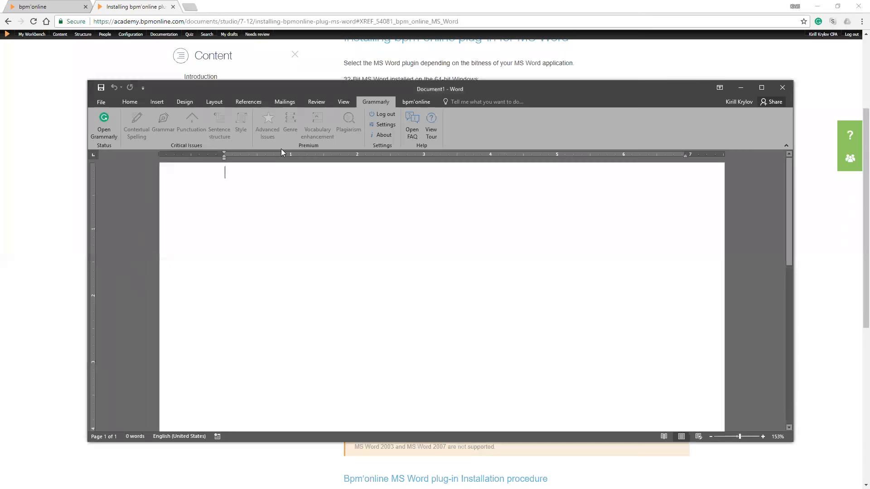
# Close Word and download the bpm'online plug-in for 32-bit MS Word from the documentation page
pyautogui.hotkey('alt', 'F4')
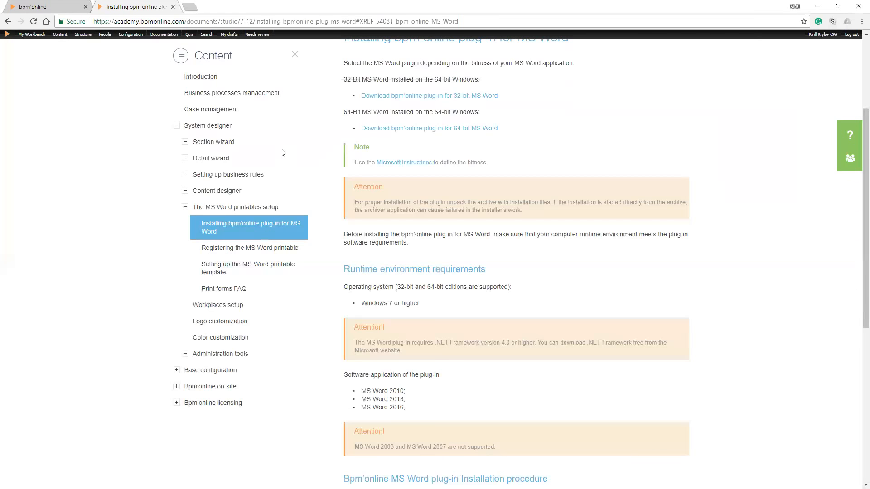
pyautogui.scroll(3, 281, 152)
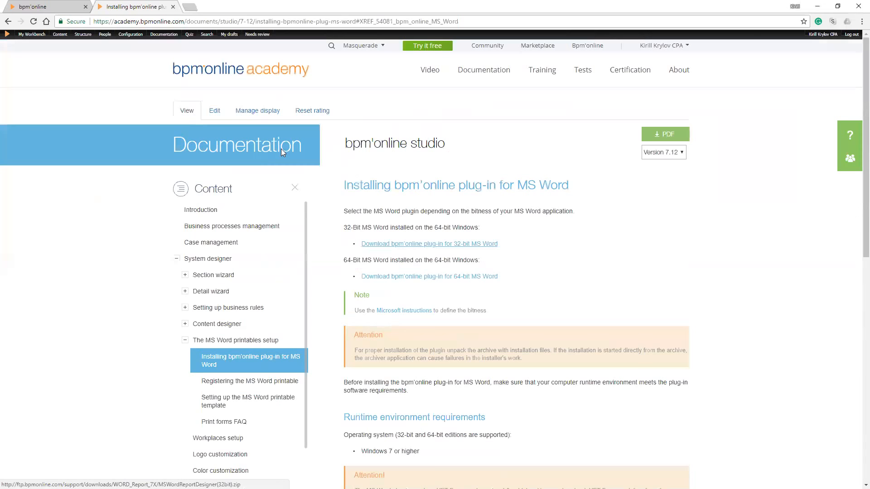
pyautogui.click(429, 243)
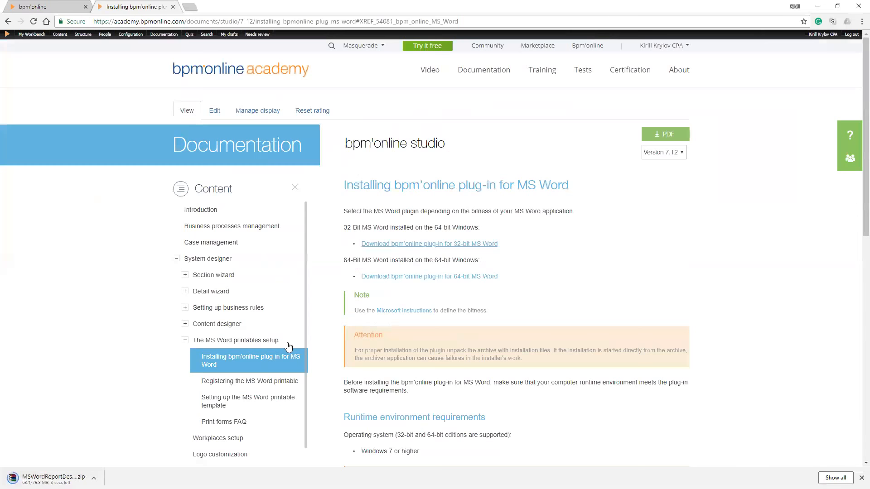
# Read the plug-in's runtime requirements and installation procedure, highlighting the instructions and the applications required for running it
pyautogui.scroll(-5, 288, 347)
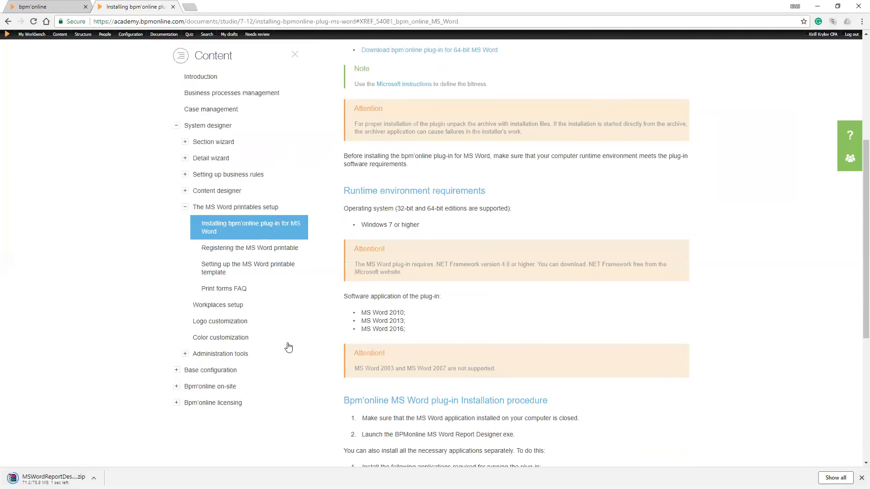
pyautogui.scroll(-3, 288, 347)
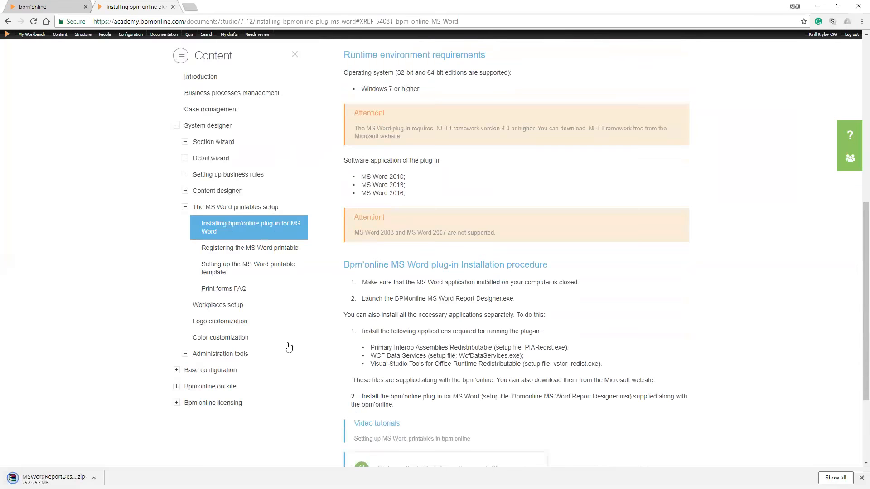
pyautogui.scroll(-2, 288, 347)
pyautogui.moveTo(371, 192); pyautogui.dragTo(528, 192)
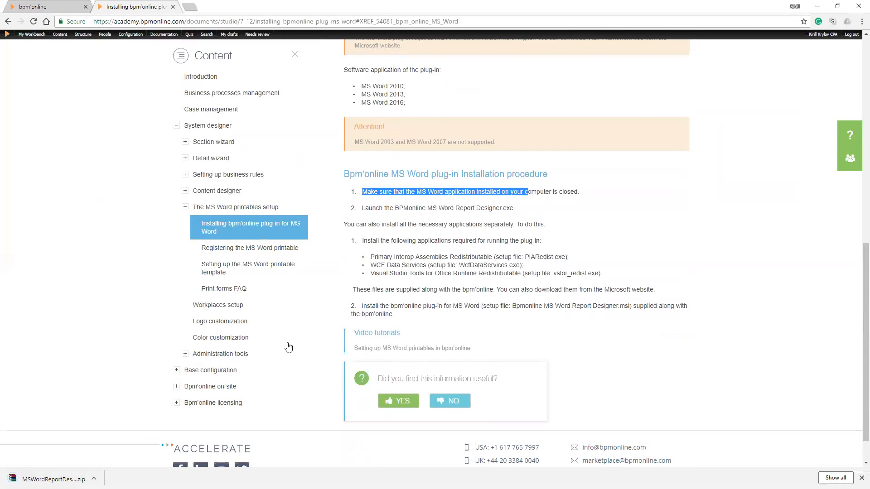
pyautogui.moveTo(362, 207); pyautogui.dragTo(492, 208)
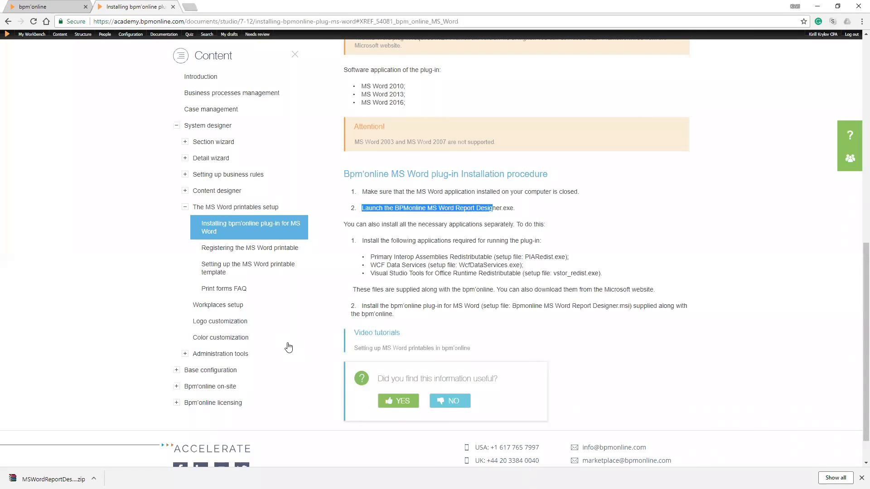
pyautogui.moveTo(362, 240); pyautogui.dragTo(438, 240)
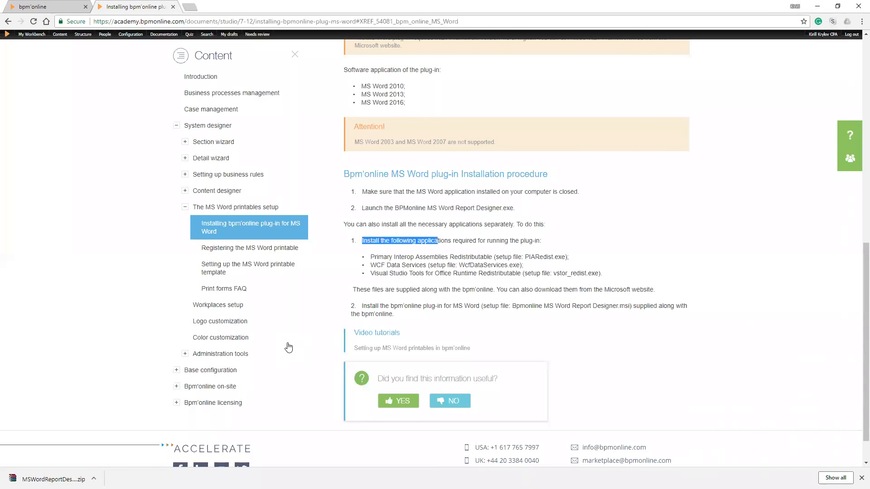
pyautogui.moveTo(371, 256); pyautogui.dragTo(408, 256)
pyautogui.click(370, 265)
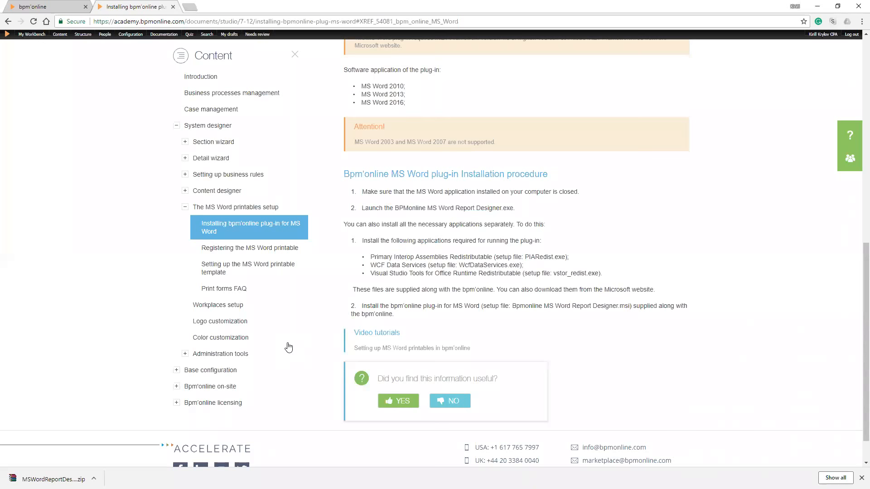
pyautogui.moveTo(370, 265); pyautogui.dragTo(427, 273)
# Open the downloaded MSWordReportDesigner(32bit).zip archive and go into the Packages folder of Bpmonline MS Word Report Designer (32-bit)
pyautogui.click(50, 479)
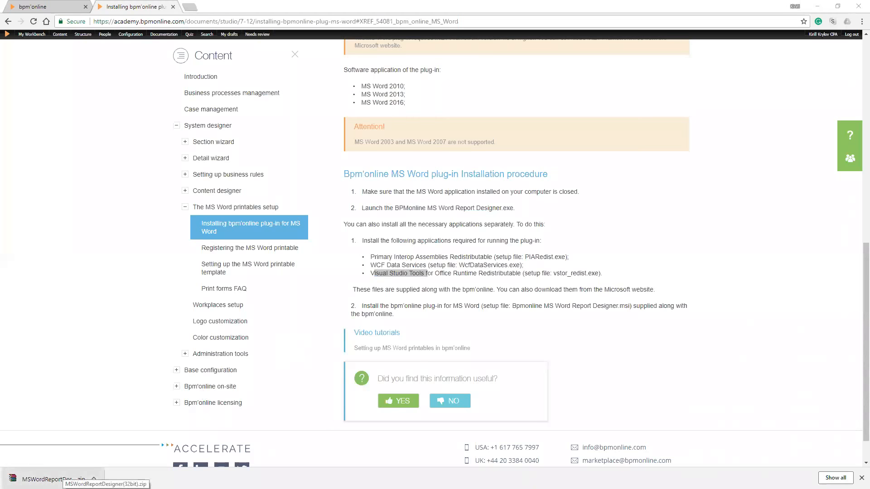
pyautogui.click(49, 479)
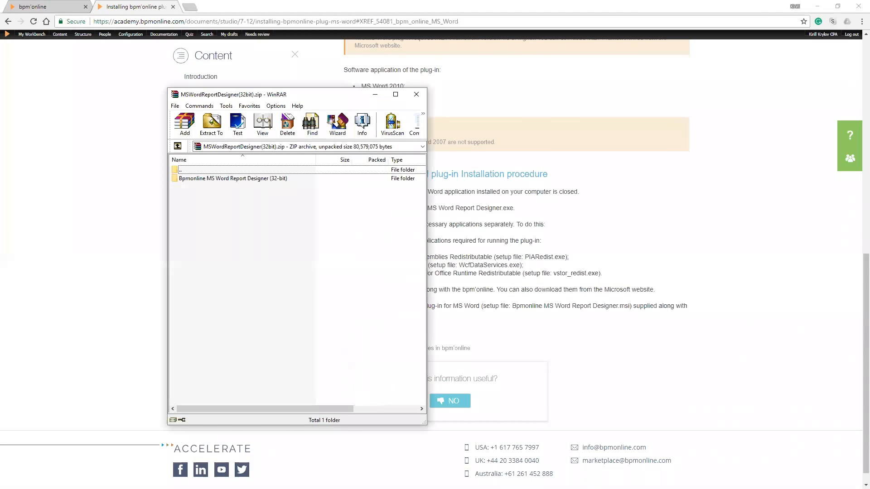
pyautogui.doubleClick(268, 179)
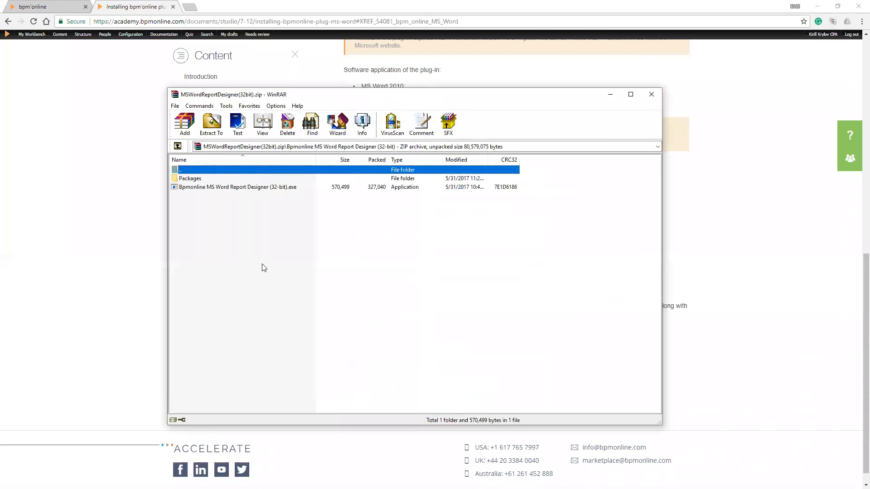
pyautogui.press('Down')
pyautogui.press('Return')
# Shrink and move the archive window off the documentation's requirements list, and go through the setup files in the Packages folder
pyautogui.press('Down')
pyautogui.press('Down')
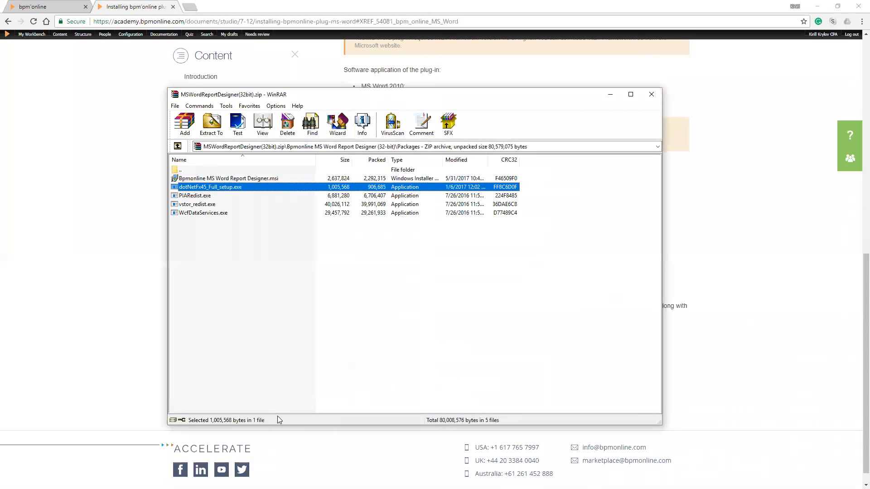
pyautogui.moveTo(282, 426); pyautogui.dragTo(304, 282)
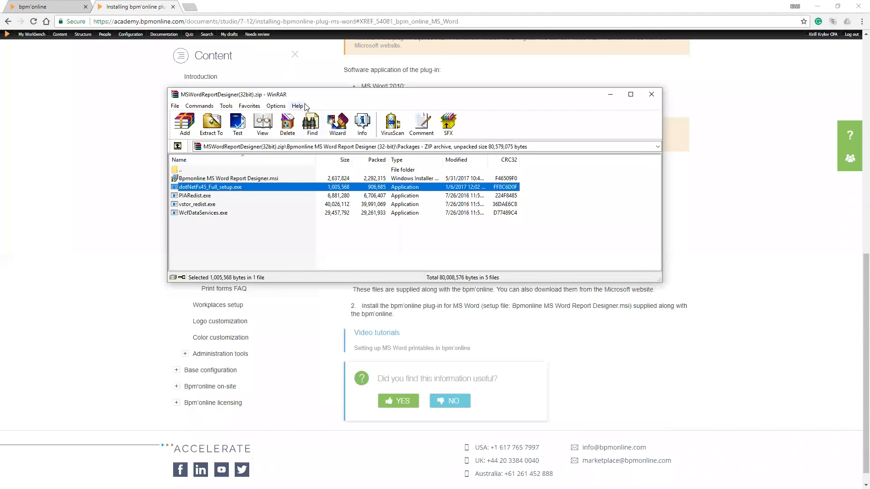
pyautogui.moveTo(319, 96); pyautogui.dragTo(336, 52)
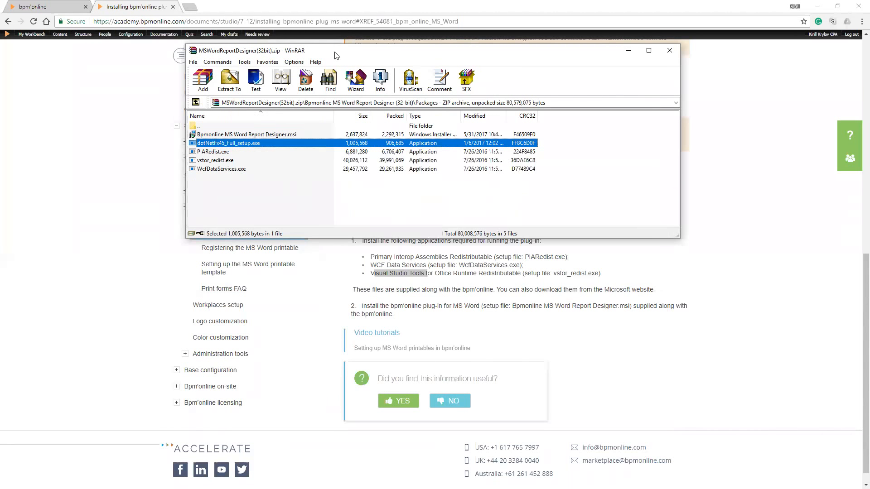
pyautogui.press('Down')
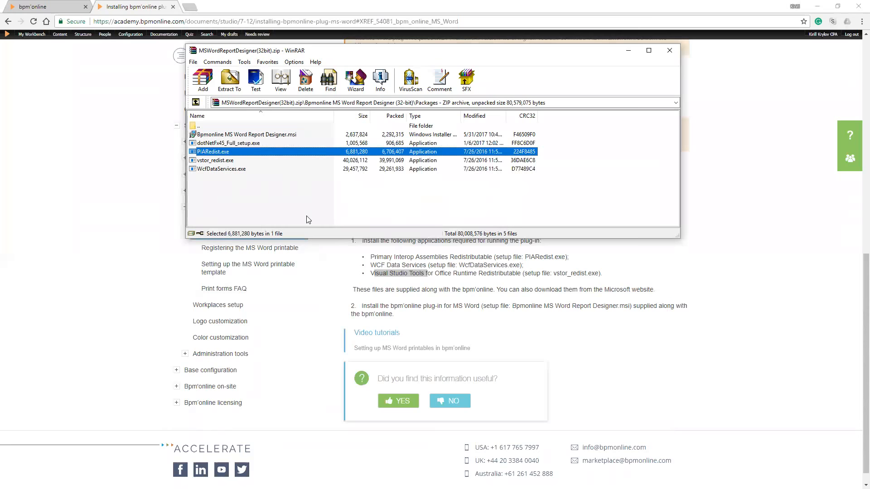
pyautogui.press('Down')
pyautogui.press('Down')
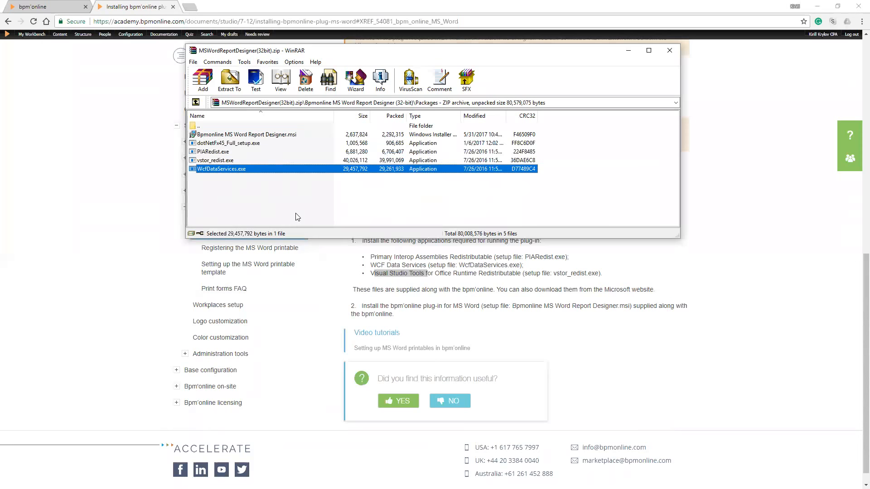
# Look over the vstor_redist, Report Designer and dotNetFx45 setup files in the archive, and close the archive window
pyautogui.press('Up')
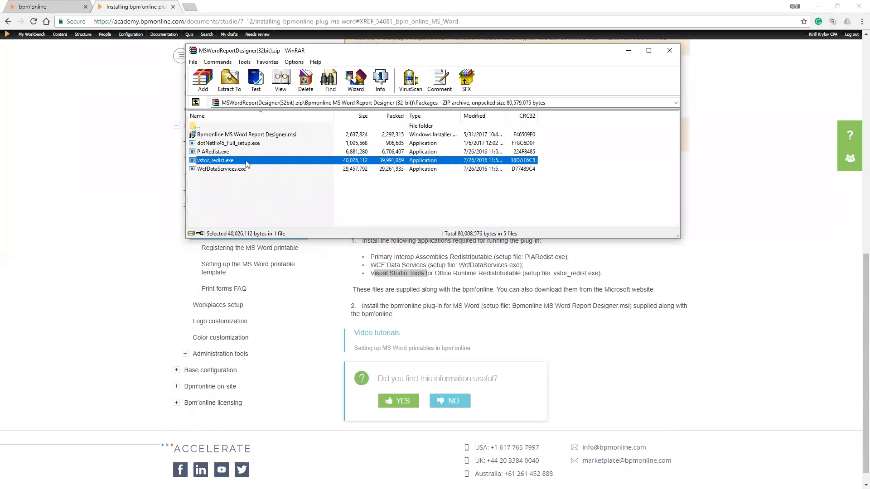
pyautogui.click(244, 135)
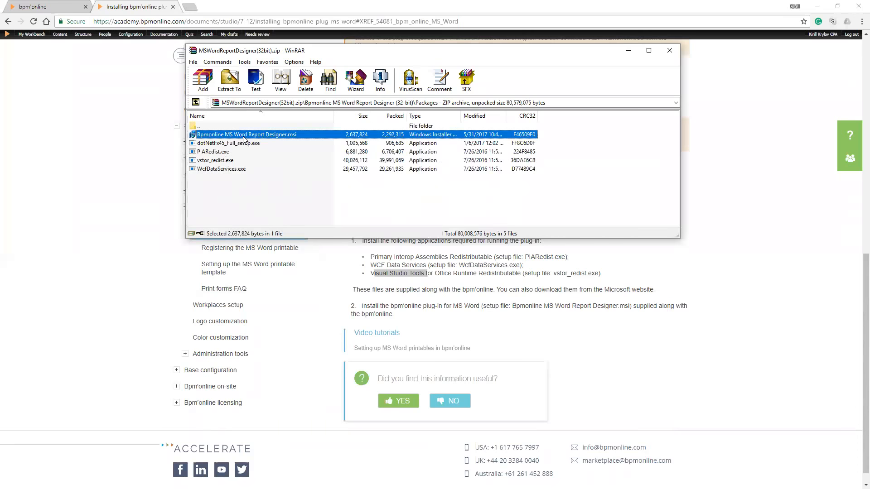
pyautogui.click(244, 143)
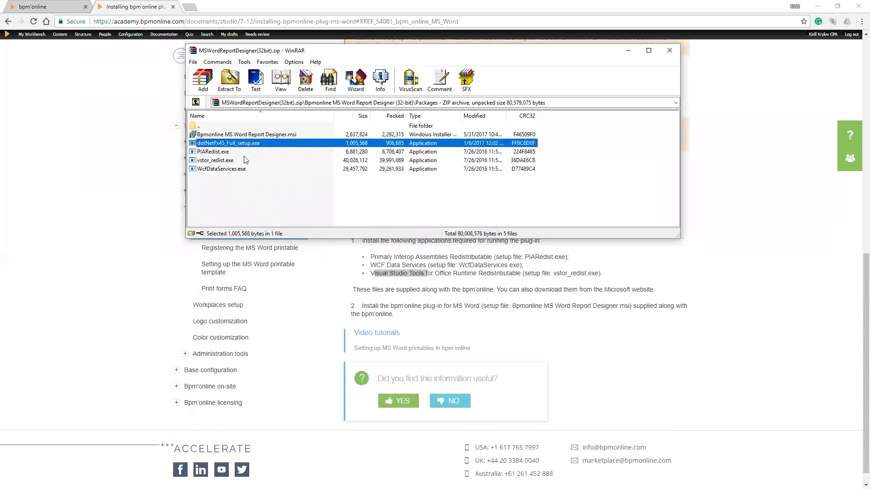
pyautogui.click(662, 53)
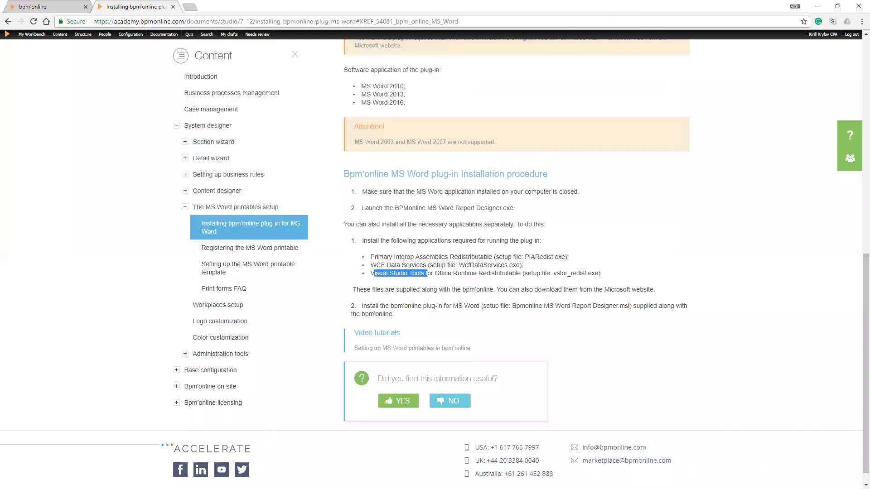
# Switch to the blank Word document, show the bpm'online plug-in commands, and move and enlarge the Word window
pyautogui.hotkey('alt', 'Tab')
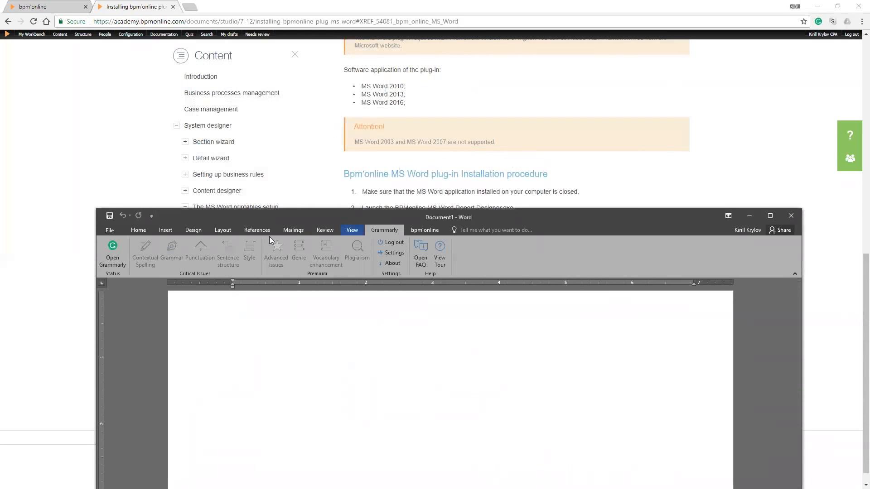
pyautogui.scroll(-1, 269, 236)
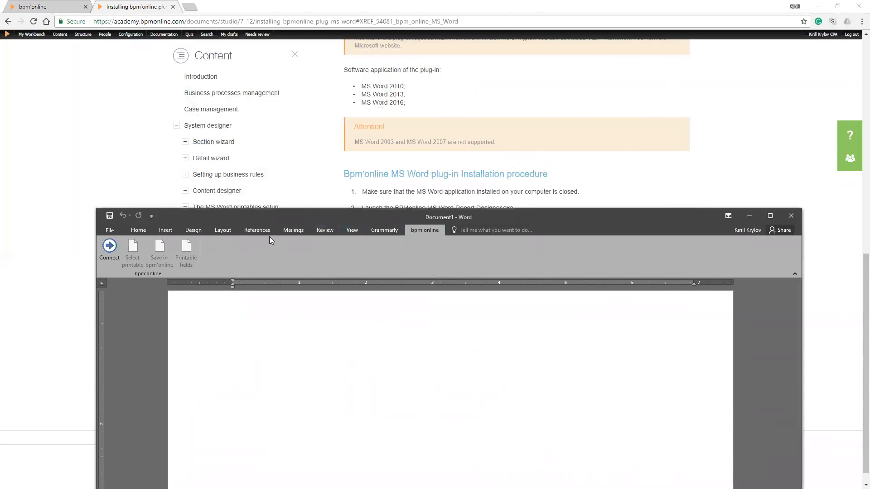
pyautogui.moveTo(269, 217); pyautogui.dragTo(248, 60)
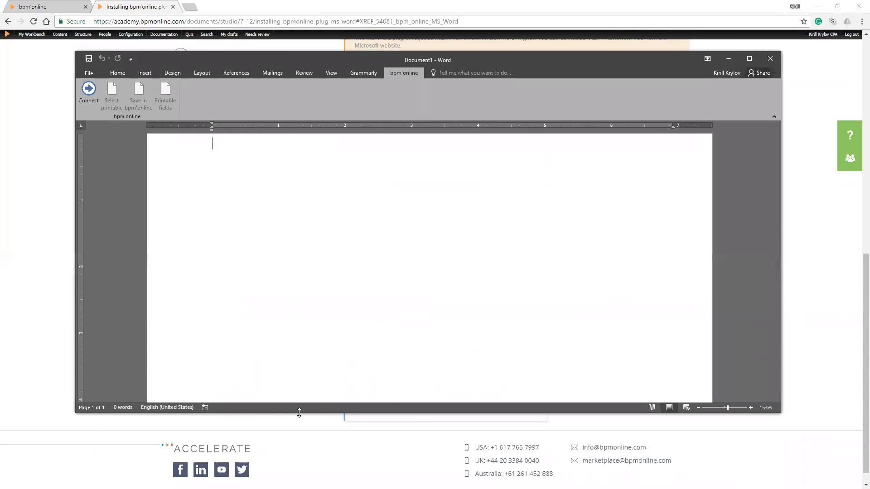
pyautogui.moveTo(298, 412); pyautogui.dragTo(299, 463)
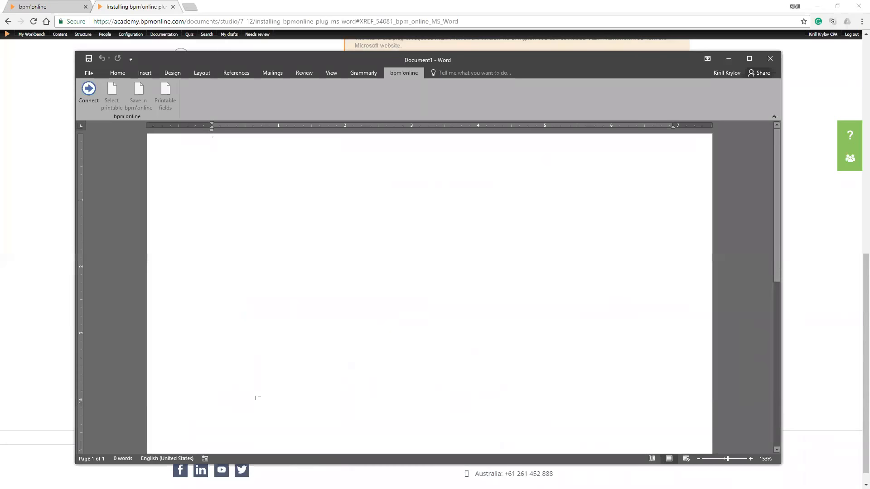
# Start the plug-in's connection to bpm'online, enter the Supervisor account's password, and check the Localhost server choice
pyautogui.click(91, 92)
pyautogui.hotkey('shift', 'Tab')
pyautogui.press('Tab')
pyautogui.hotkey('ctrl', 'v')
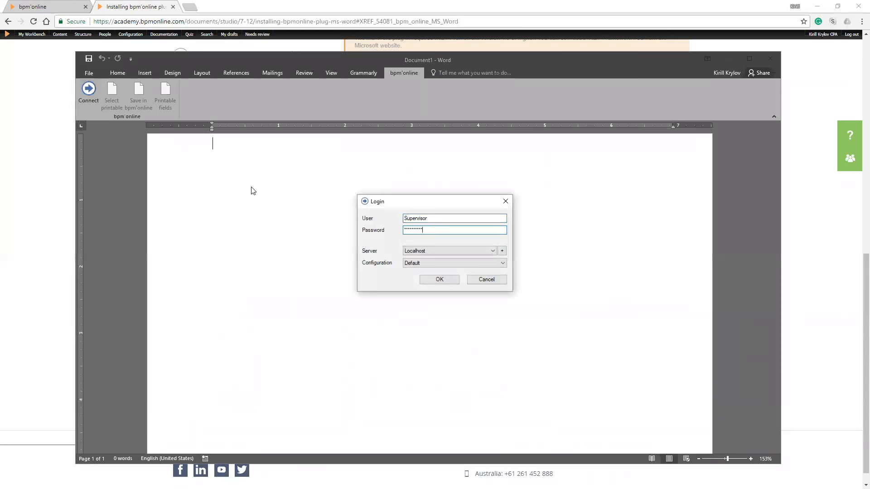
pyautogui.click(453, 251)
pyautogui.click(453, 260)
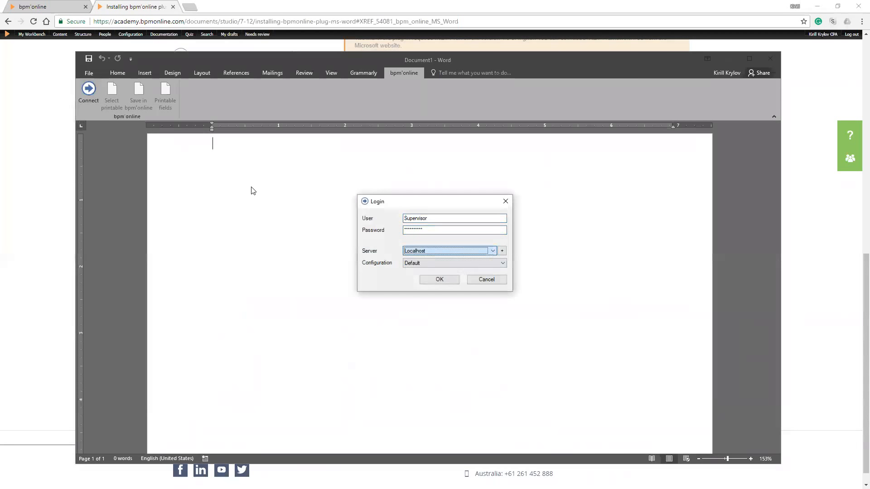
# Delete the Localhost and Errevi Demo entries from the available servers and check the login's server list
pyautogui.click(501, 250)
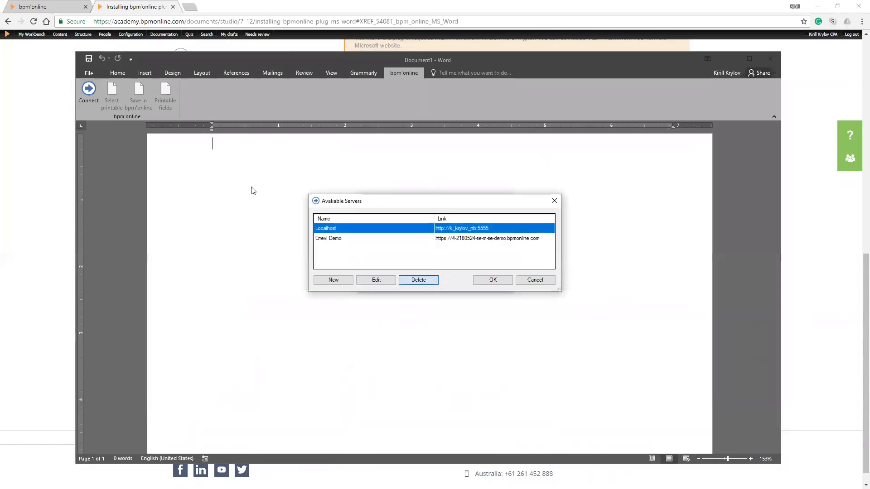
pyautogui.click(418, 280)
pyautogui.click(462, 282)
pyautogui.click(418, 280)
pyautogui.click(463, 282)
pyautogui.click(535, 280)
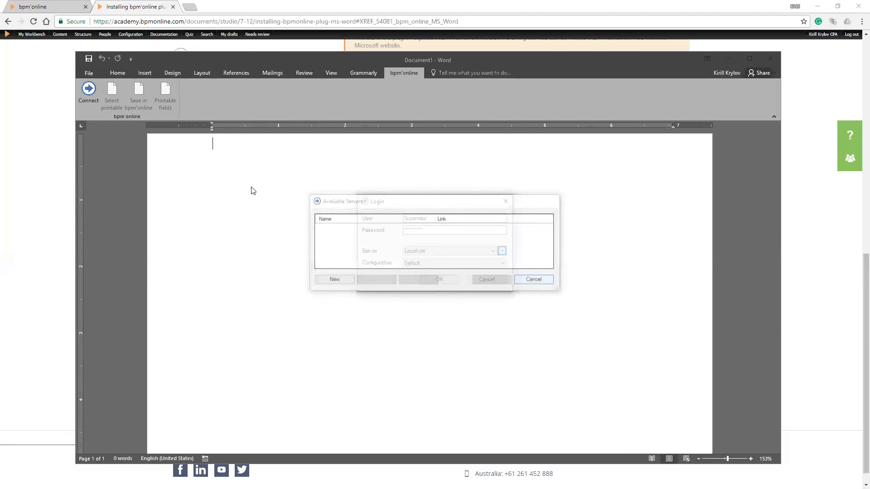
pyautogui.click(492, 251)
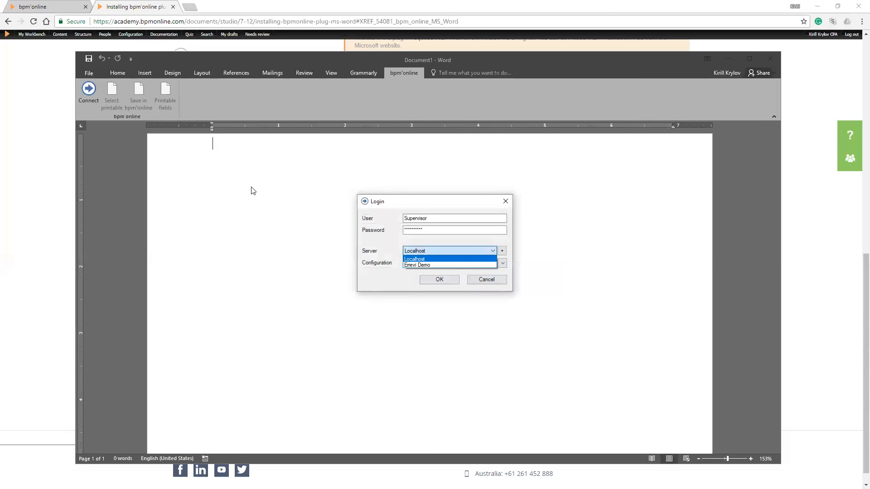
pyautogui.click(492, 251)
# Start a new server connection in the available servers and name it LocalHost
pyautogui.click(502, 251)
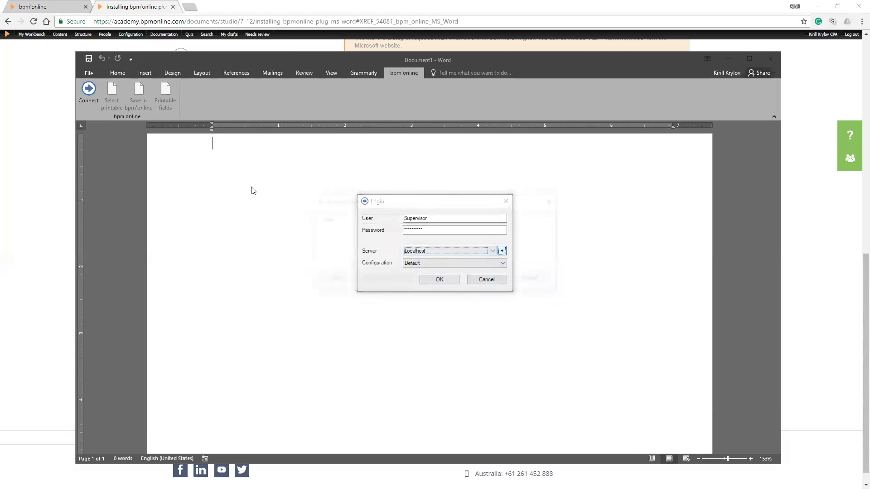
pyautogui.click(334, 280)
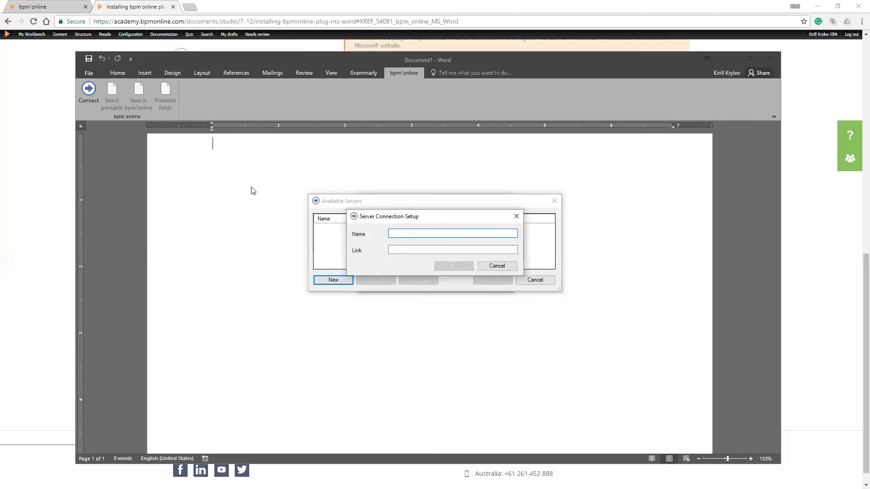
pyautogui.write('LocalHost')
pyautogui.press('Tab')
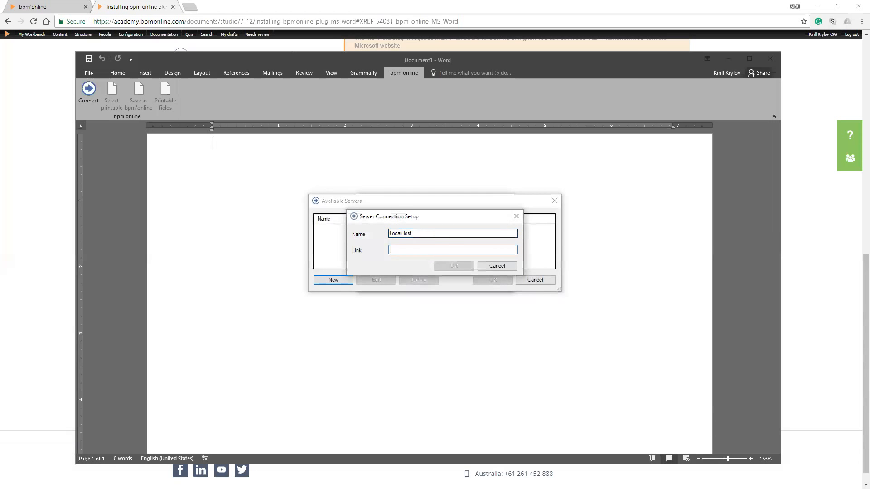
# Copy the bpm'online site's host address with port 5556 from the browser, set it as the connection's link, and save the LocalHost server
pyautogui.click(47, 10)
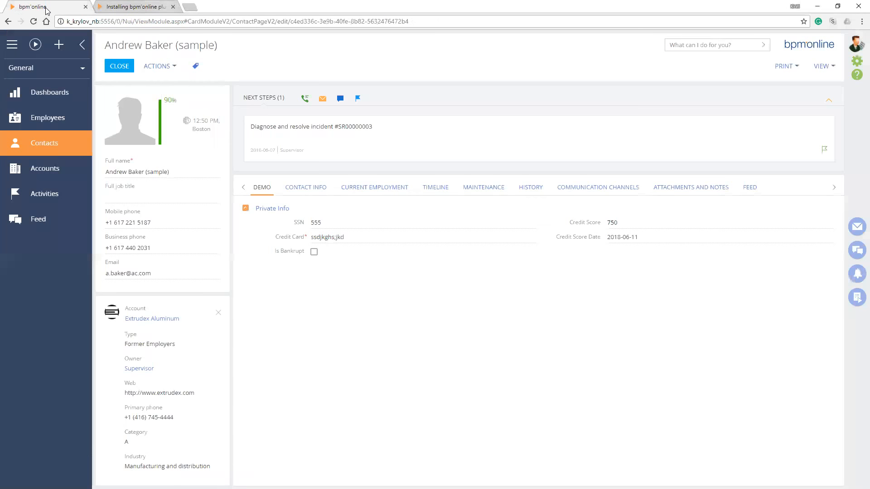
pyautogui.moveTo(114, 22); pyautogui.dragTo(34, 21)
pyautogui.hotkey('ctrl', 'c')
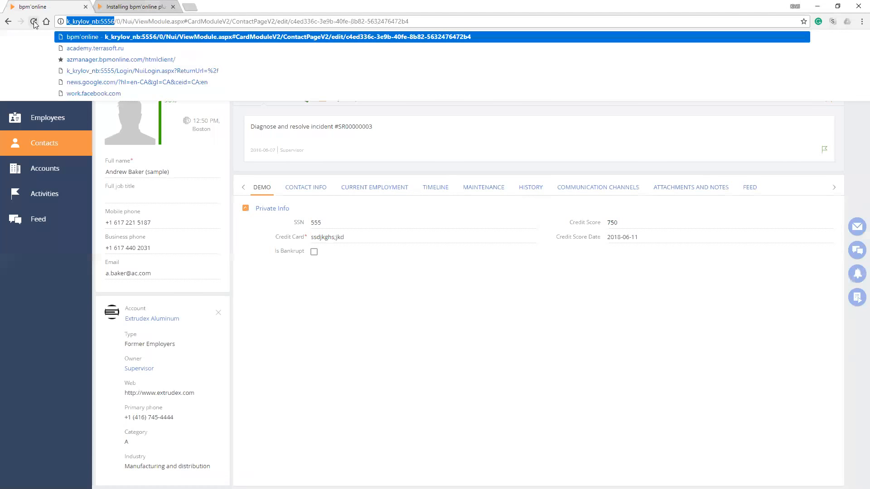
pyautogui.click(135, 6)
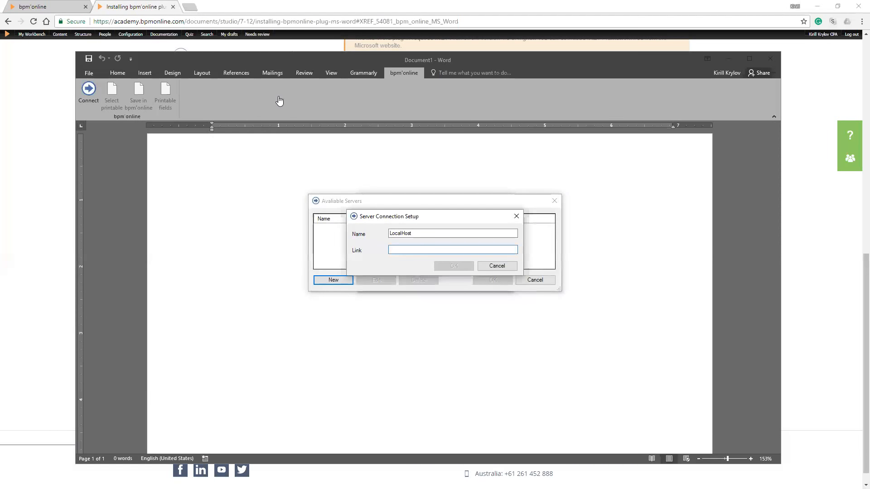
pyautogui.hotkey('ctrl', 'v')
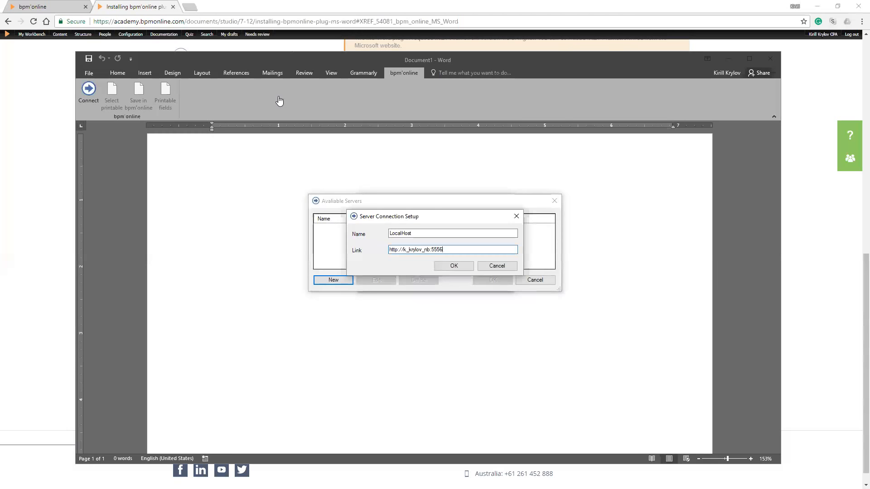
pyautogui.moveTo(444, 250); pyautogui.dragTo(389, 249)
pyautogui.press('Return')
pyautogui.click(493, 280)
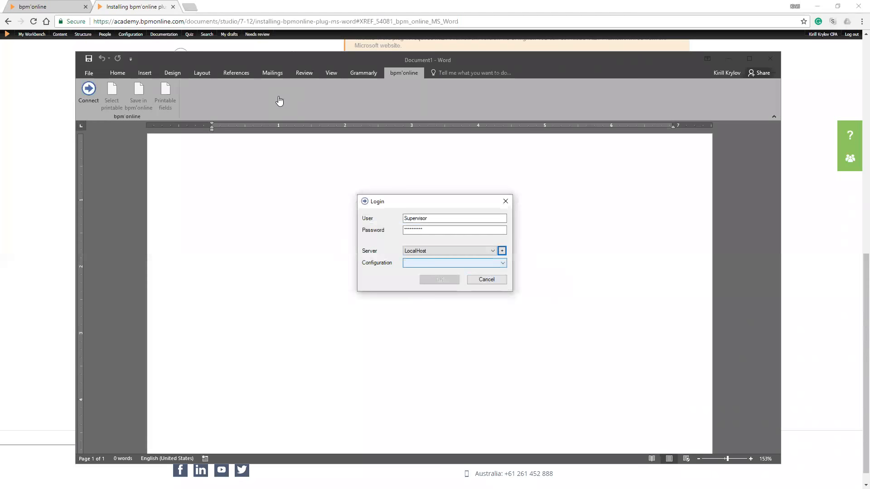
# Choose the Default configuration for the LocalHost server and log in to bpm'online
pyautogui.click(502, 263)
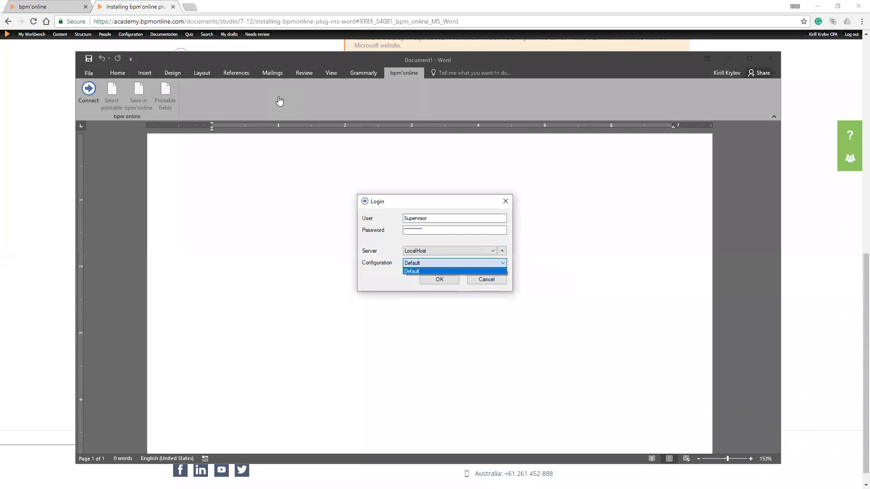
pyautogui.click(455, 271)
pyautogui.click(502, 262)
pyautogui.click(455, 271)
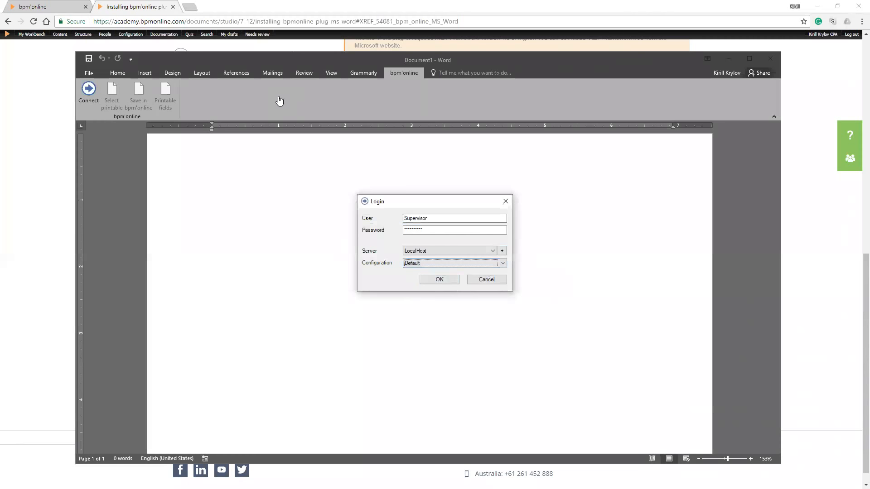
pyautogui.click(439, 279)
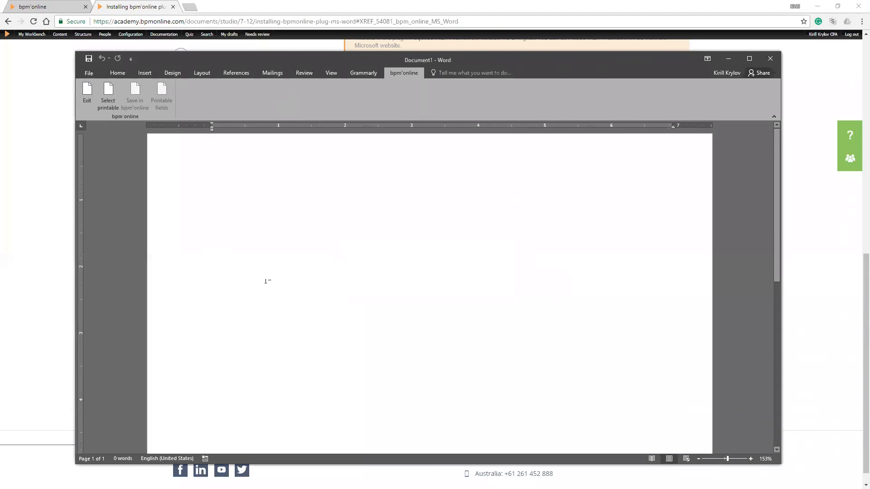
# Maximize the Word window and select the AR Contact Info printable under Contacts for template editing
pyautogui.press('super+Up')
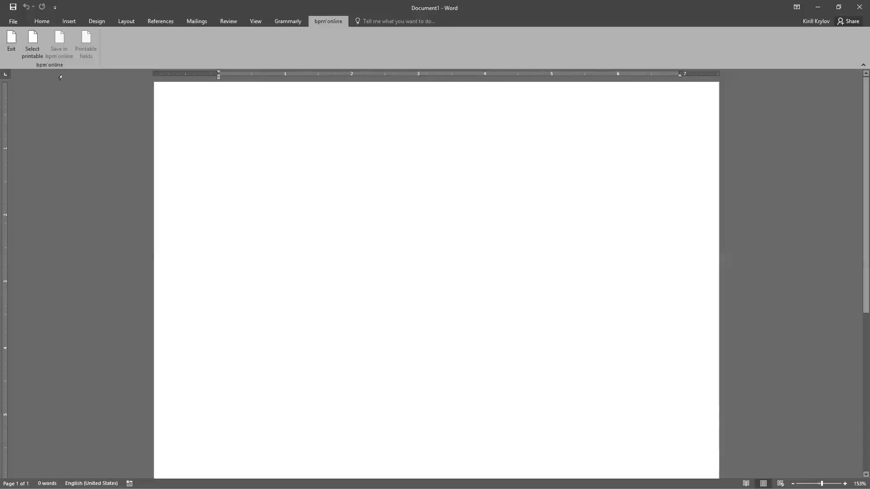
pyautogui.click(31, 38)
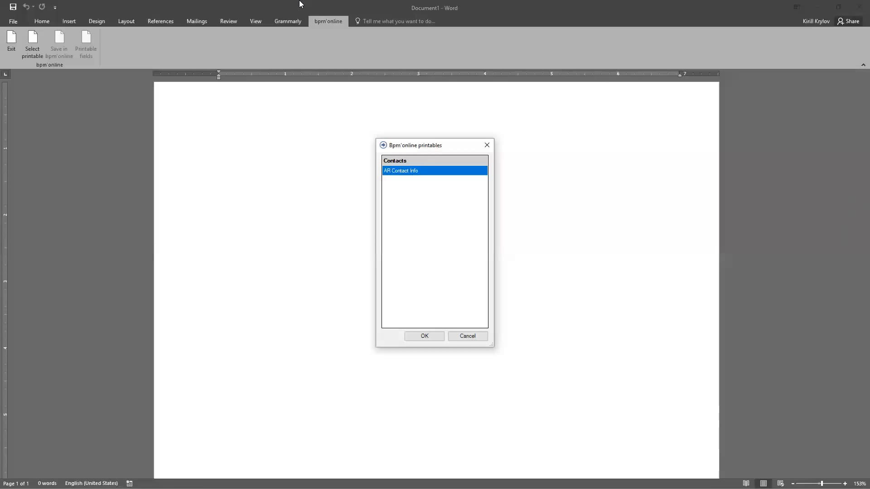
pyautogui.press('Return')
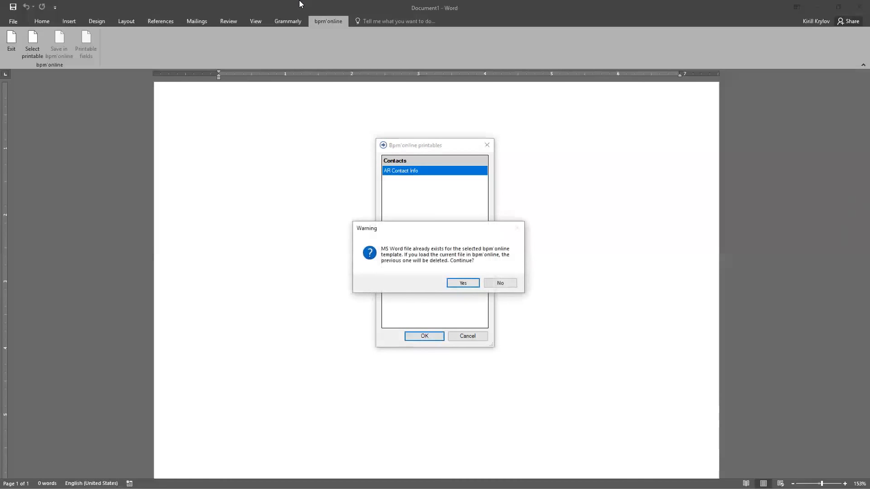
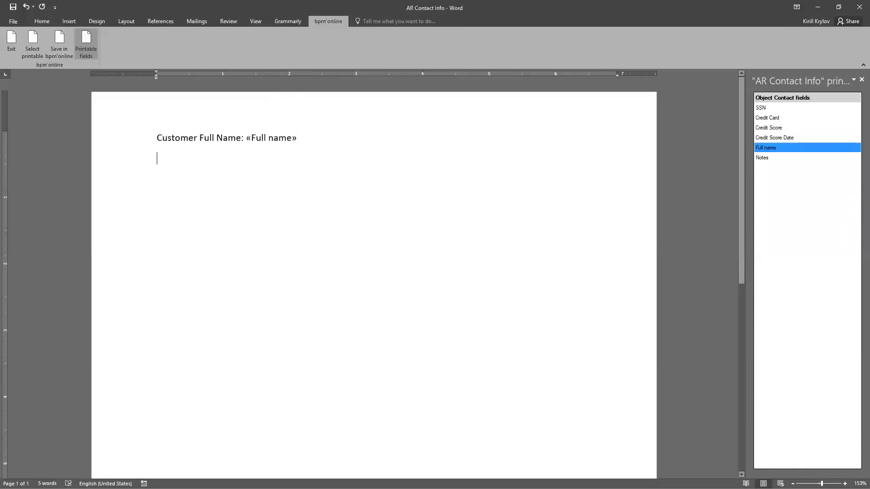
# Add the label "Social Security Number:" below the customer name line and insert the SSN field after it
pyautogui.write('Social')
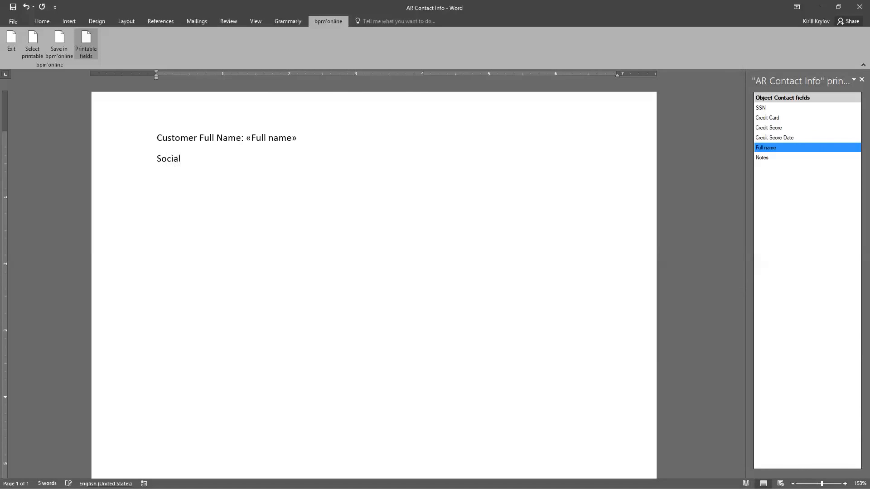
pyautogui.write(' Security Number:')
pyautogui.moveTo(766, 108); pyautogui.dragTo(297, 163)
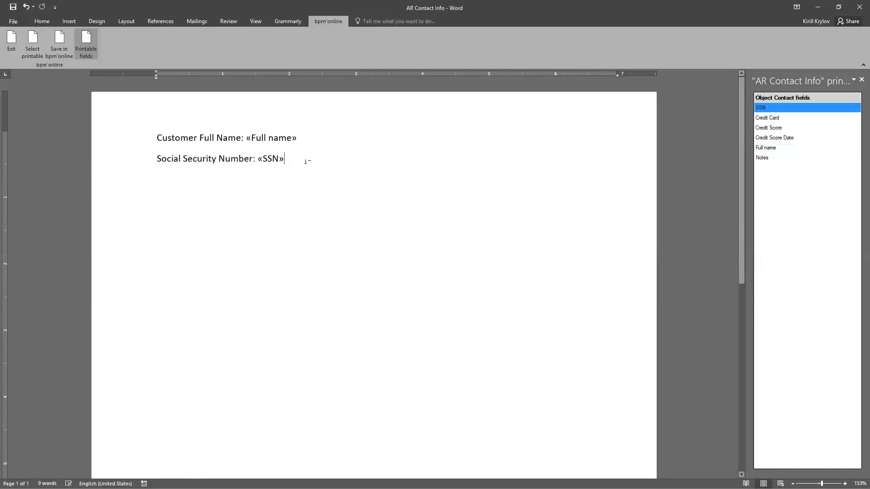
# Add a "Credit Card:" line below the Social Security Number, leaving a blank line between, and insert the Credit Card field
pyautogui.press('Return')
pyautogui.write('Credi')
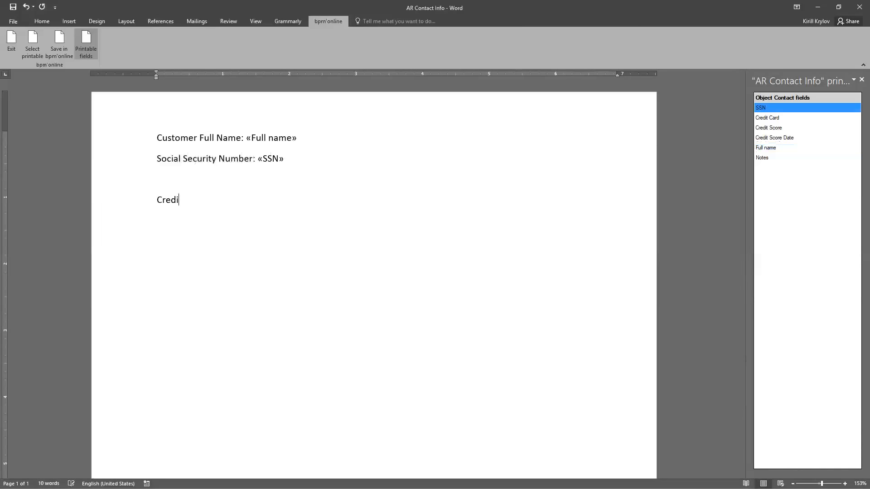
pyautogui.write('t Card:')
pyautogui.moveTo(766, 117); pyautogui.dragTo(256, 201)
# Fill the blank line above Credit Card with "Credit Score:" followed by the Credit Score field, and start a new line
pyautogui.click(243, 178)
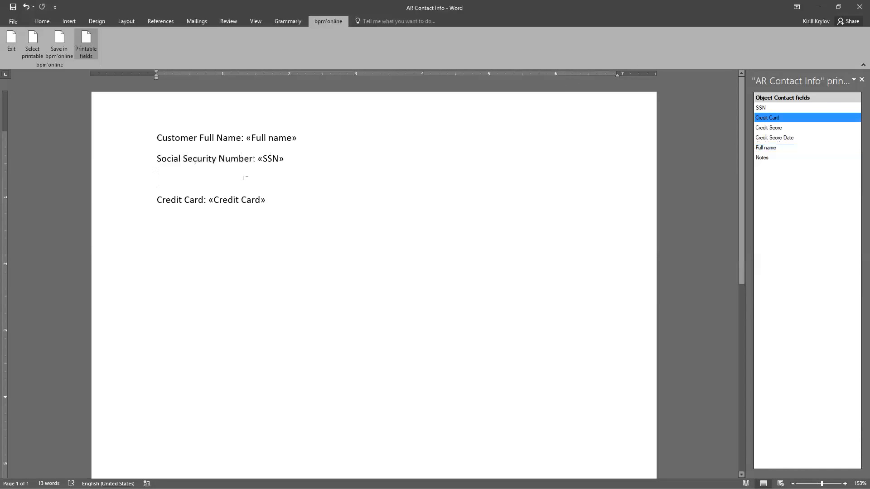
pyautogui.write('Credi')
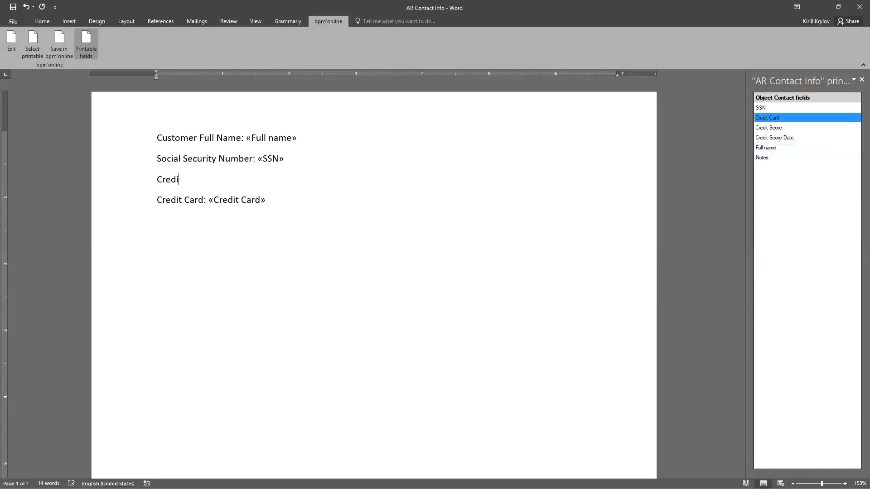
pyautogui.write('t Score :')
pyautogui.moveTo(244, 177); pyautogui.dragTo(274, 179)
pyautogui.press('Return')
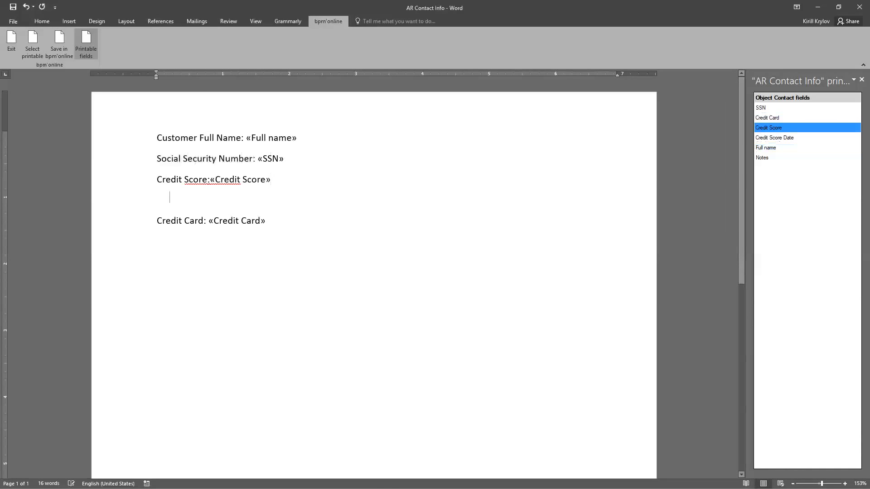
# Add "Score Date:" with the Credit Score Date field below the Credit Score, keeping Credit Card on its own line
pyautogui.write('Score Date')
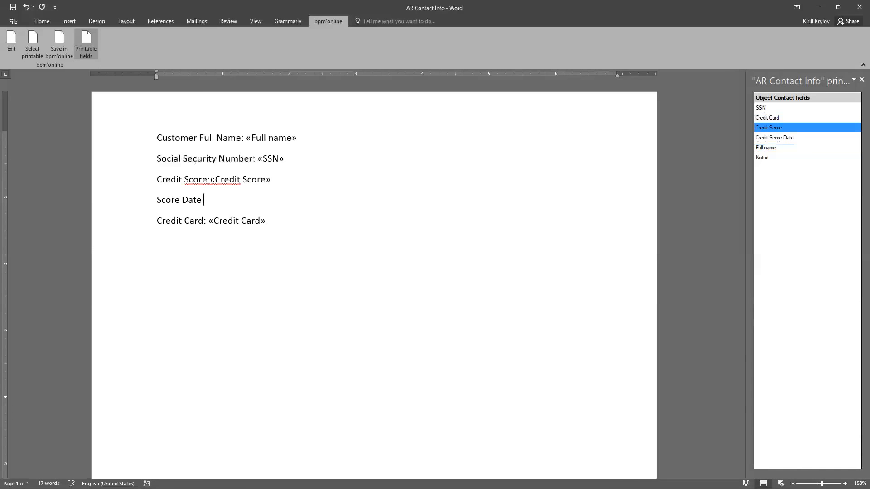
pyautogui.press('BackSpace')
pyautogui.write(':')
pyautogui.moveTo(852, 138); pyautogui.dragTo(242, 207)
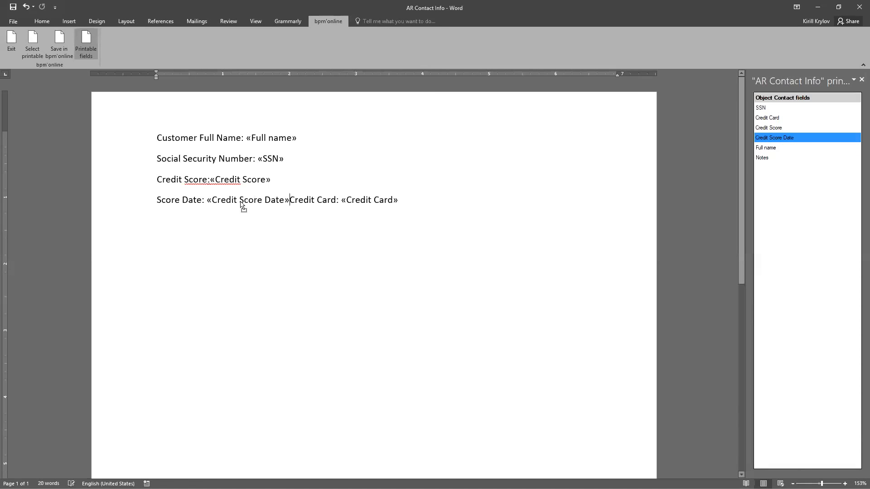
pyautogui.press('Return')
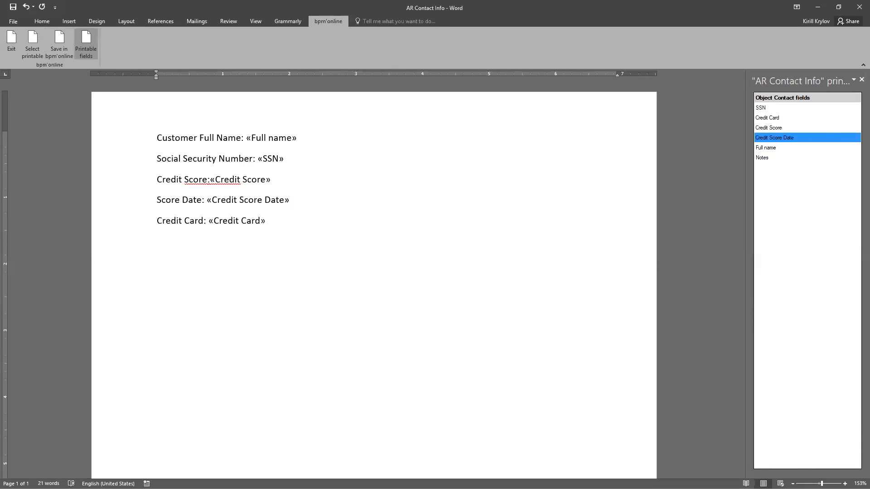
# Make the whole Customer Full Name line bold and enlarge its font size
pyautogui.click(41, 21)
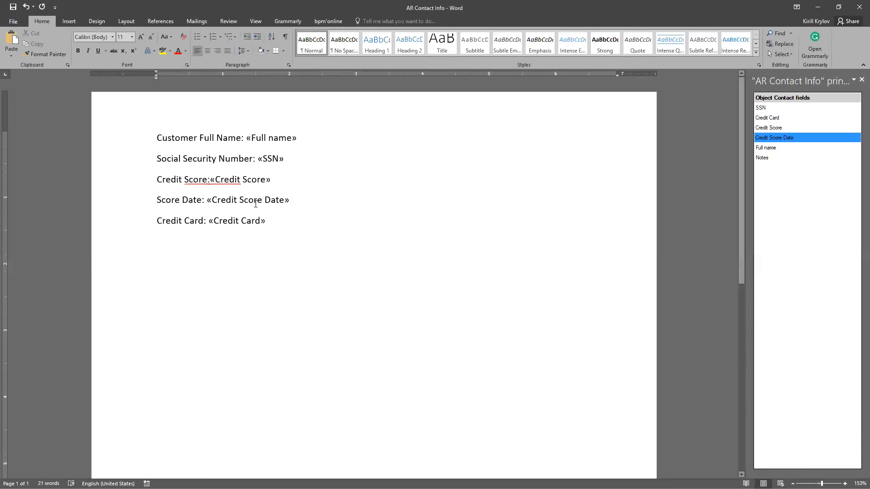
pyautogui.moveTo(300, 136); pyautogui.dragTo(246, 138)
pyautogui.press('Down')
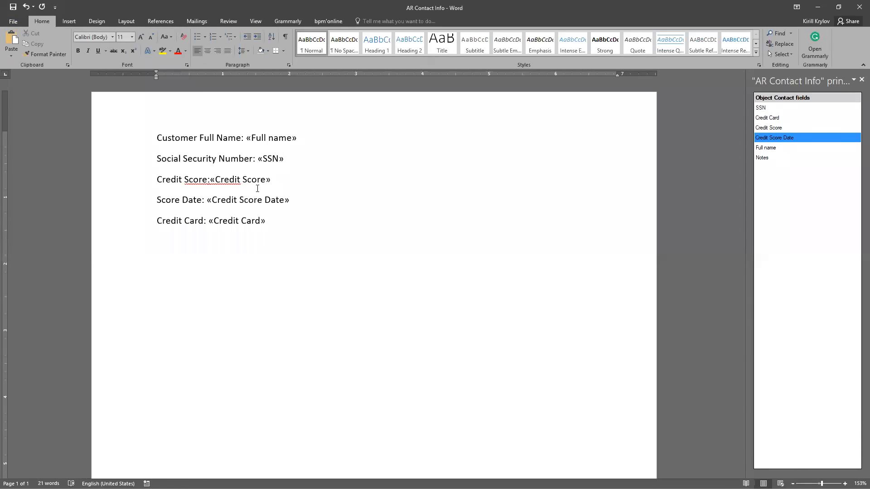
pyautogui.moveTo(299, 137); pyautogui.dragTo(246, 138)
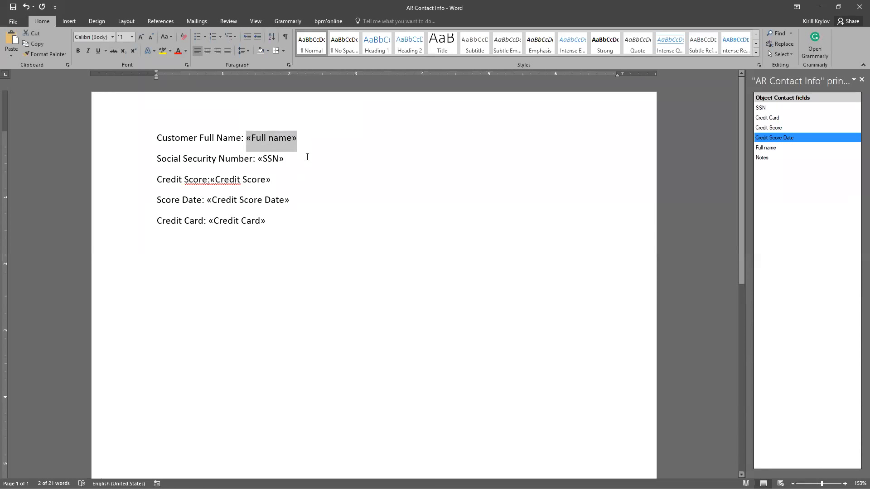
pyautogui.click(290, 166)
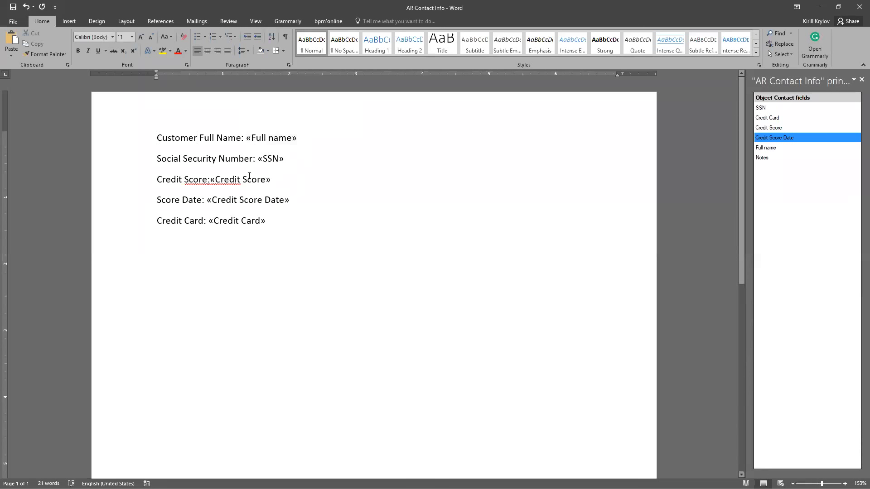
pyautogui.hotkey('shift', 'Down')
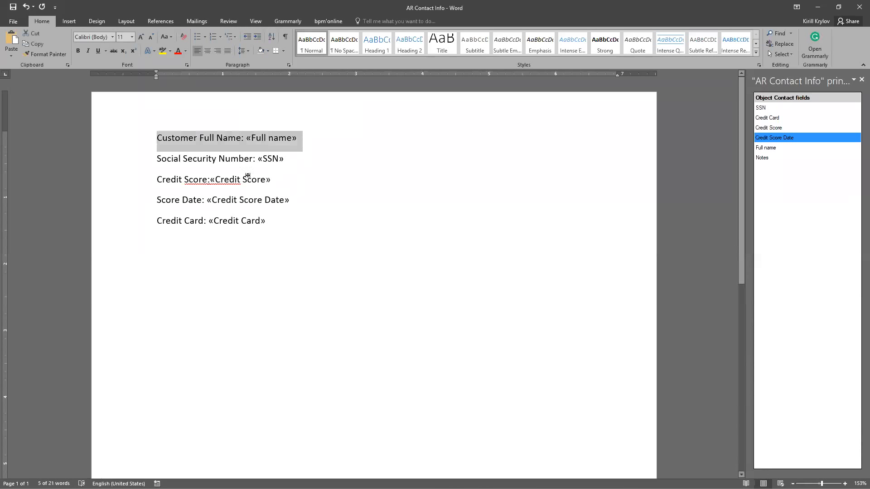
pyautogui.click(79, 51)
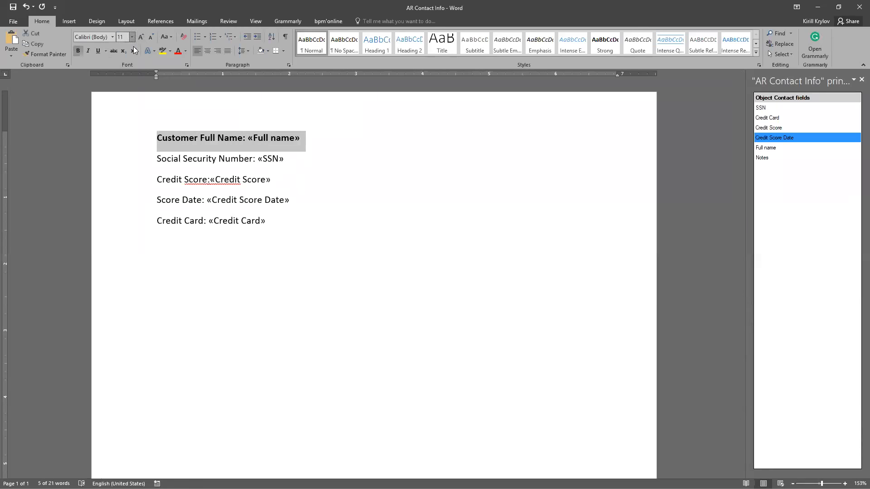
pyautogui.click(132, 36)
pyautogui.click(122, 96)
pyautogui.press('Right')
# Italicize and underline the SSN field, and color the Credit Score line red
pyautogui.moveTo(287, 166); pyautogui.dragTo(251, 161)
pyautogui.hotkey('ctrl', 'i')
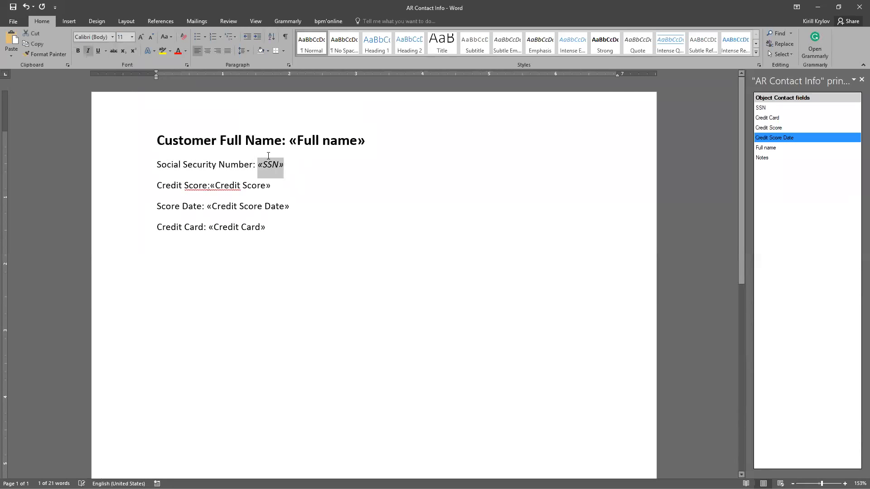
pyautogui.moveTo(274, 186); pyautogui.dragTo(155, 186)
pyautogui.click(178, 50)
# Highlight the whole Score Date line in yellow
pyautogui.moveTo(290, 207); pyautogui.dragTo(157, 207)
pyautogui.click(169, 51)
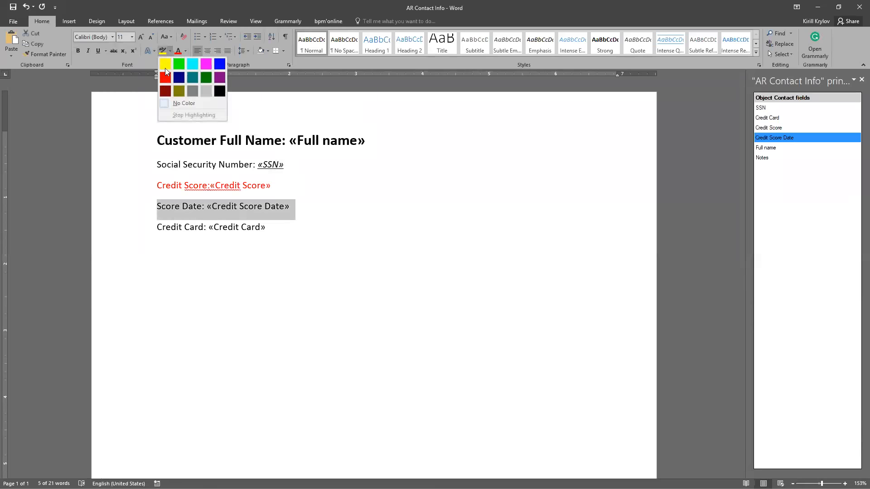
pyautogui.click(164, 64)
pyautogui.click(177, 227)
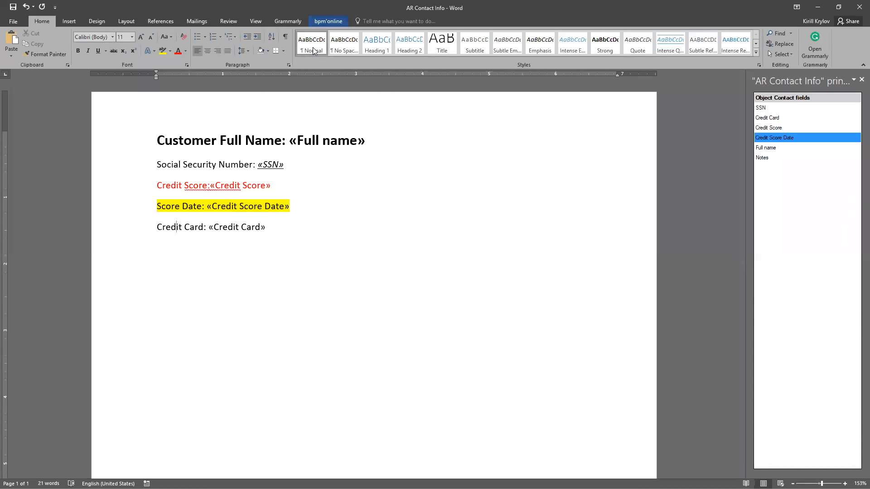
# Save the template to the Desktop as a Word document named AR Contact Info and return to the document
pyautogui.click(328, 22)
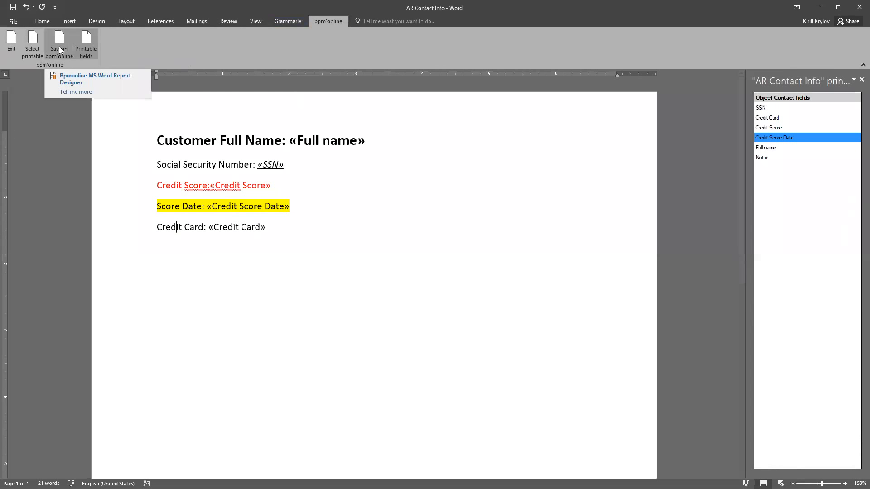
pyautogui.click(15, 21)
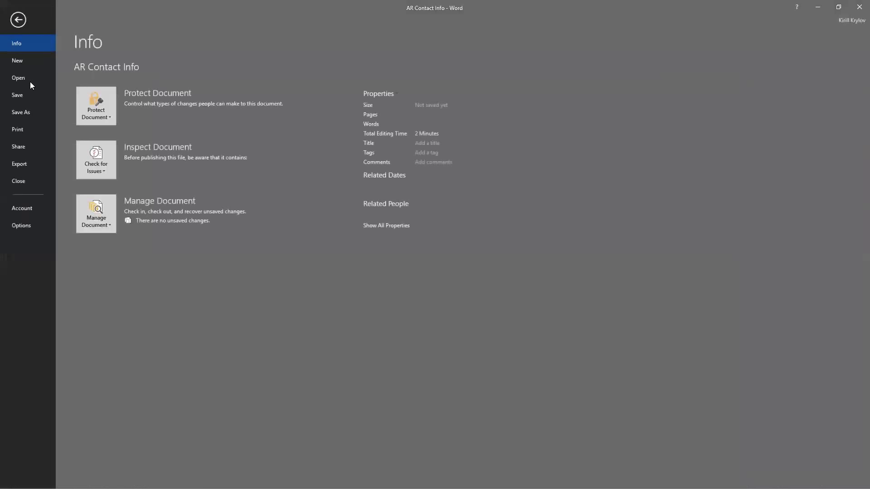
pyautogui.click(28, 111)
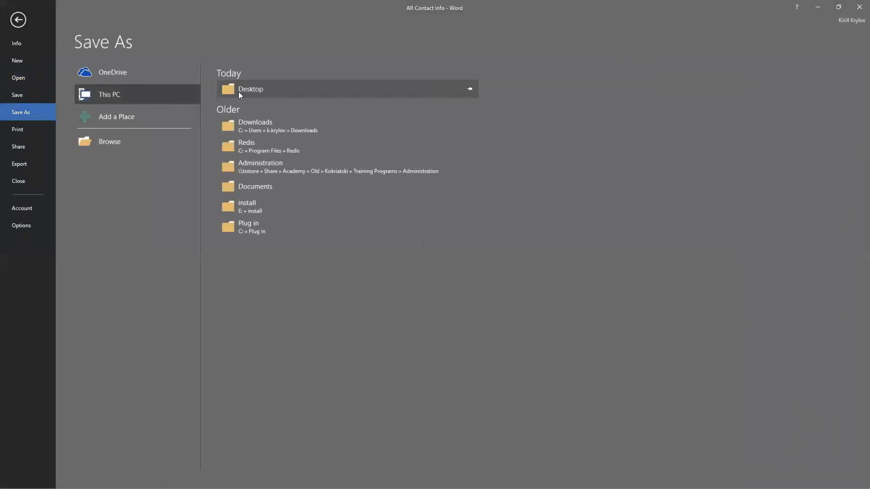
pyautogui.click(255, 186)
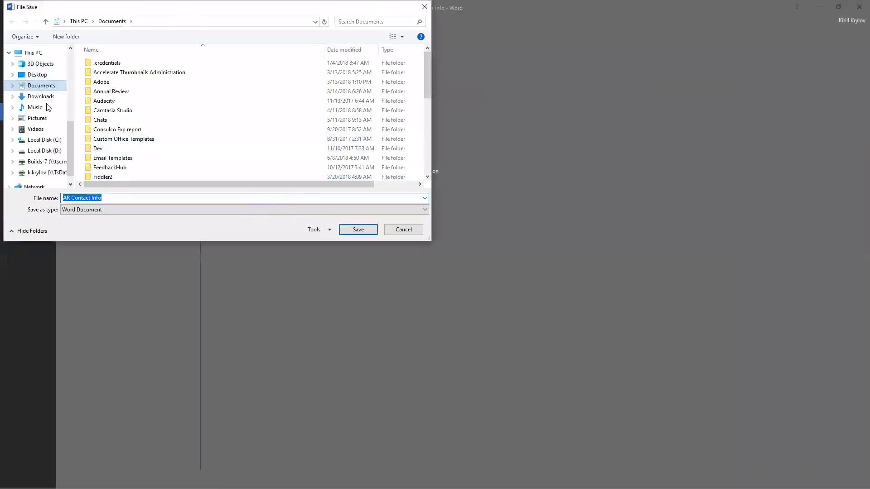
pyautogui.click(37, 74)
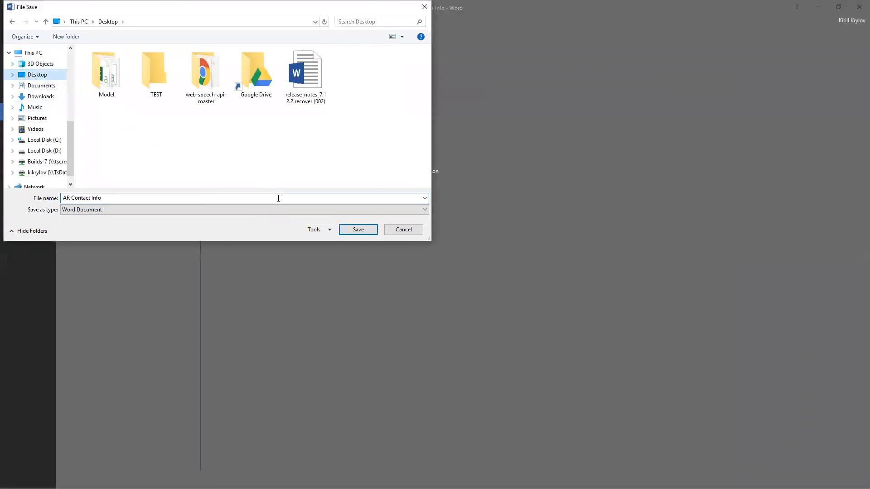
pyautogui.press('Return')
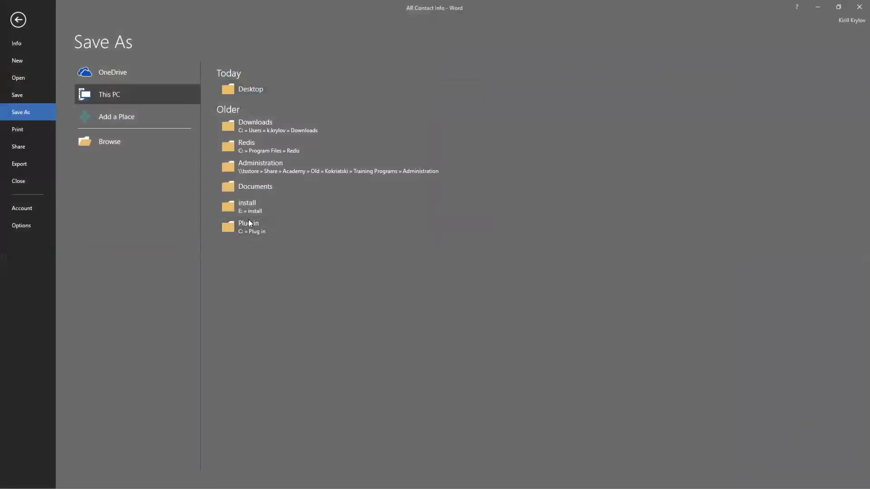
pyautogui.click(17, 20)
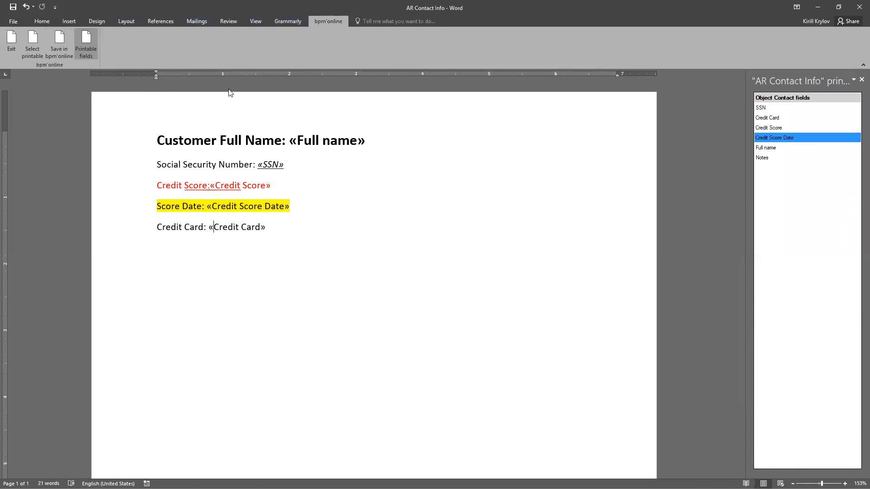
# Switch from Word to the bpm'online printables list in Chrome and open the AR Contact Info printable for editing
pyautogui.doubleClick(482, 18)
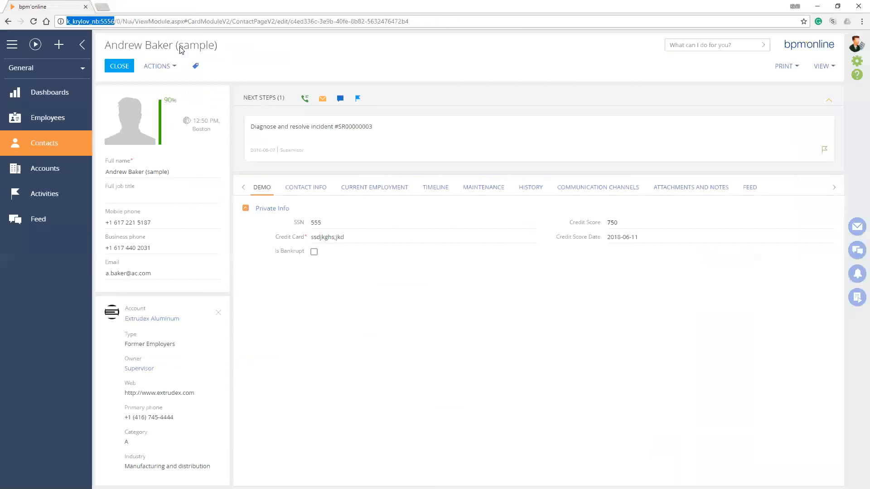
pyautogui.hotkey('alt', 'Tab')
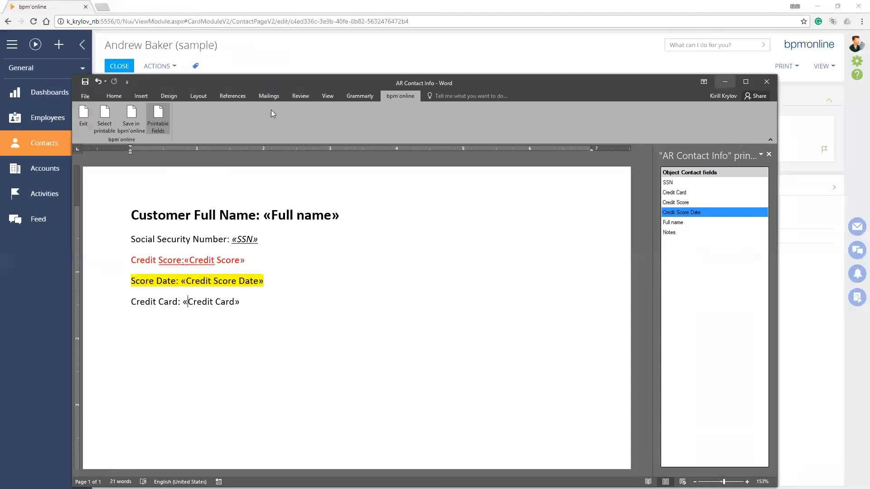
pyautogui.click(803, 59)
pyautogui.click(246, 265)
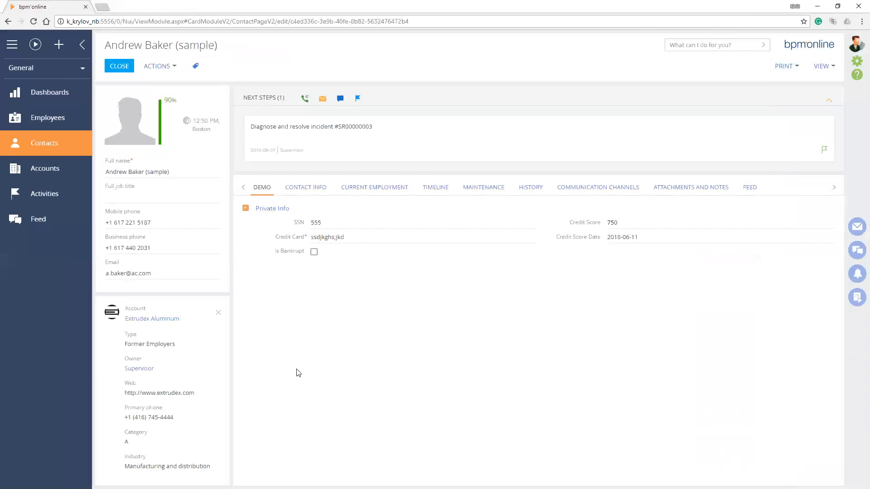
pyautogui.hotkey('alt', 'Tab')
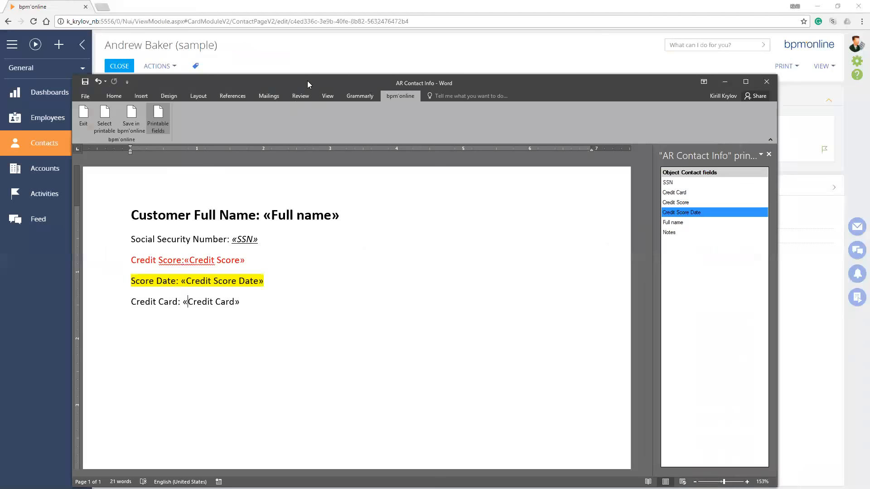
pyautogui.hotkey('alt', 'Tab')
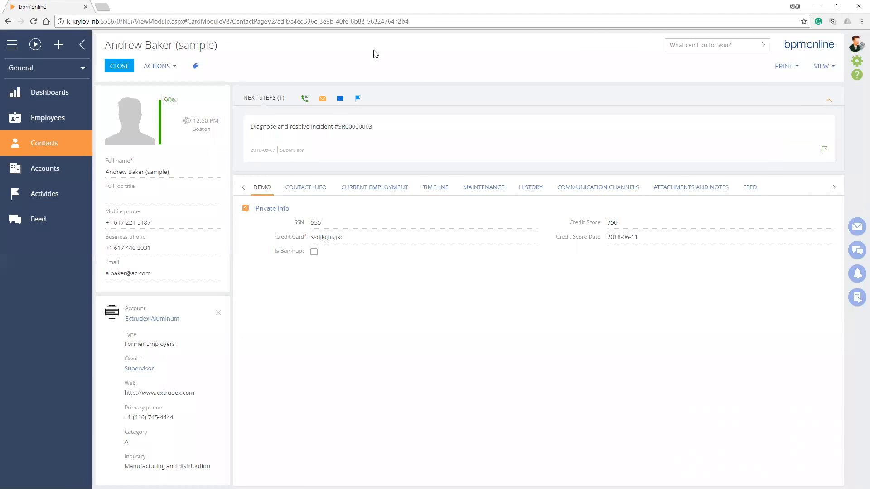
pyautogui.press('Tab')
pyautogui.hotkey('alt', 'Tab')
pyautogui.hotkey('alt', 'Tab')
pyautogui.moveTo(435, 249); pyautogui.dragTo(432, 248)
pyautogui.press('Return')
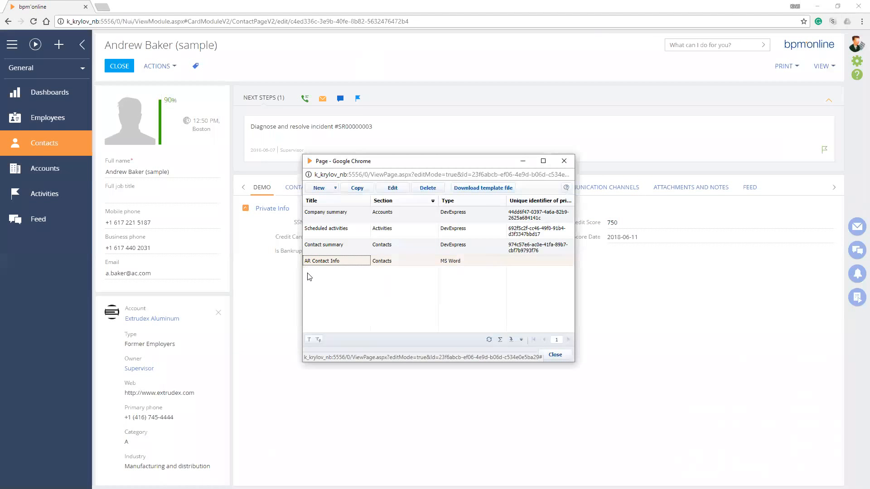
pyautogui.click(392, 188)
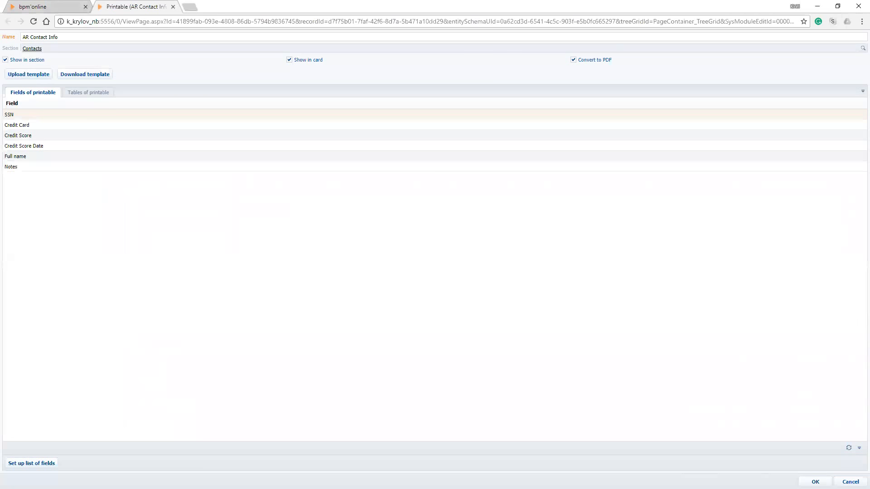
# Upload the AR Contact Info Word file from the Desktop as the printable's template and save the printable
pyautogui.click(27, 77)
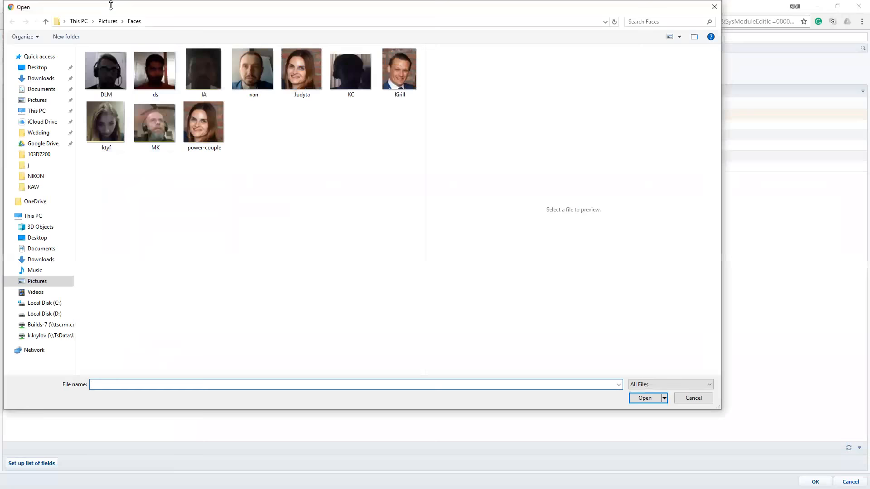
pyautogui.moveTo(111, 6); pyautogui.dragTo(187, 42)
pyautogui.click(117, 114)
pyautogui.click(115, 104)
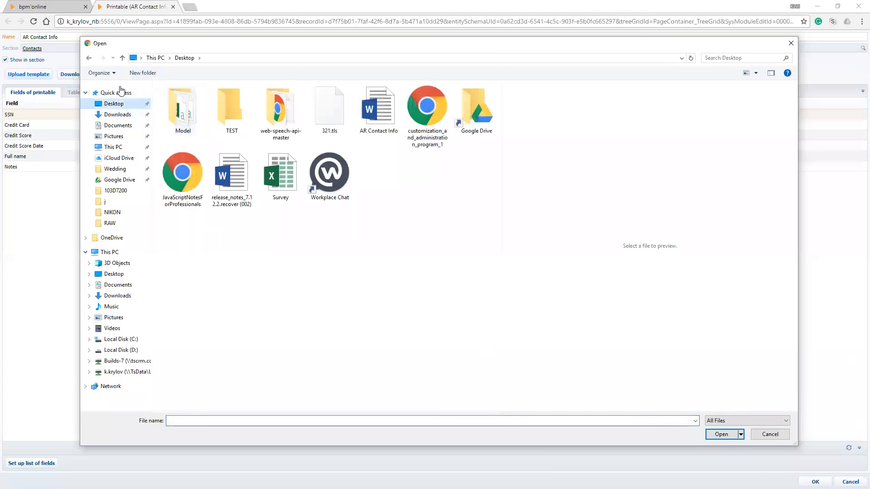
pyautogui.click(378, 111)
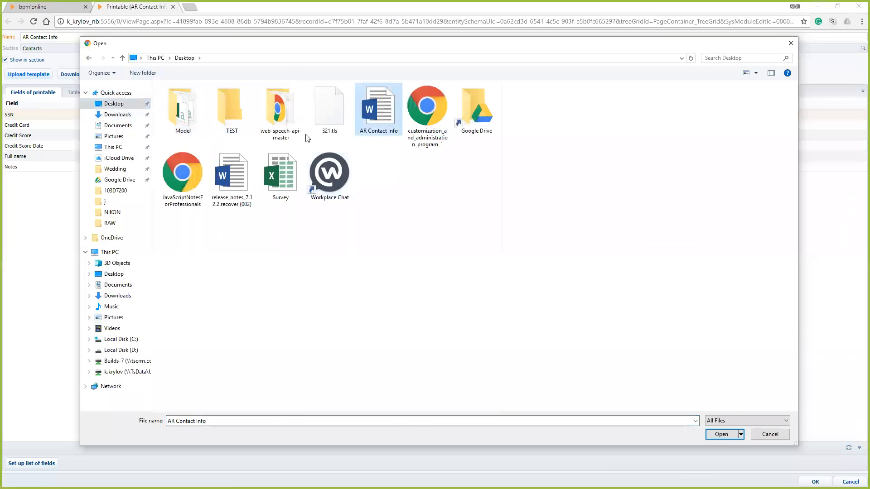
pyautogui.press('Return')
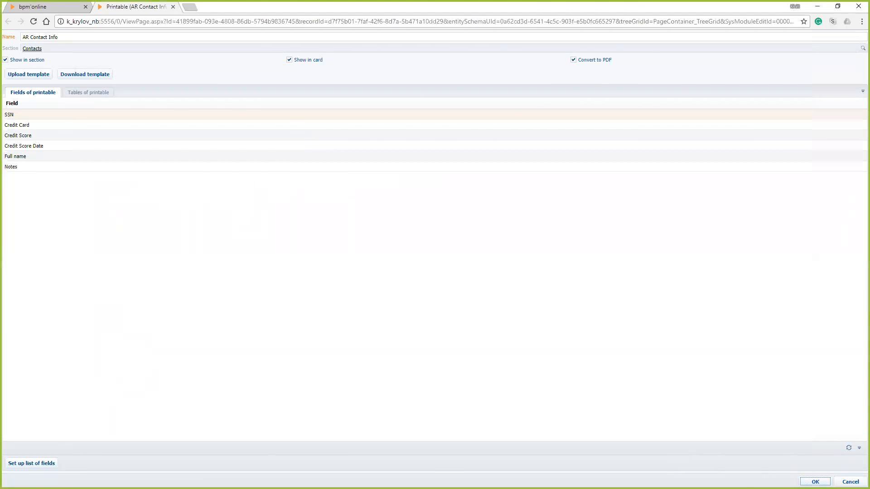
pyautogui.press('Return')
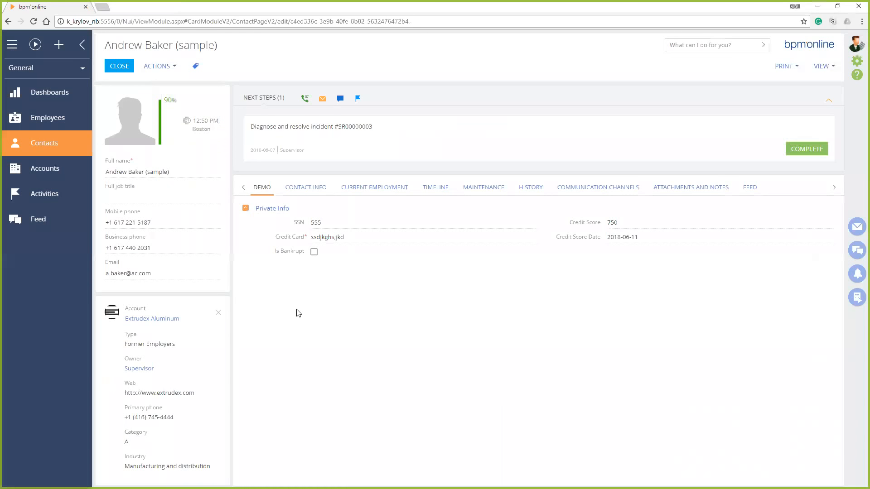
# Print the AR Contact Info printable for the open contact and open the downloaded PDF
pyautogui.click(786, 68)
pyautogui.click(786, 79)
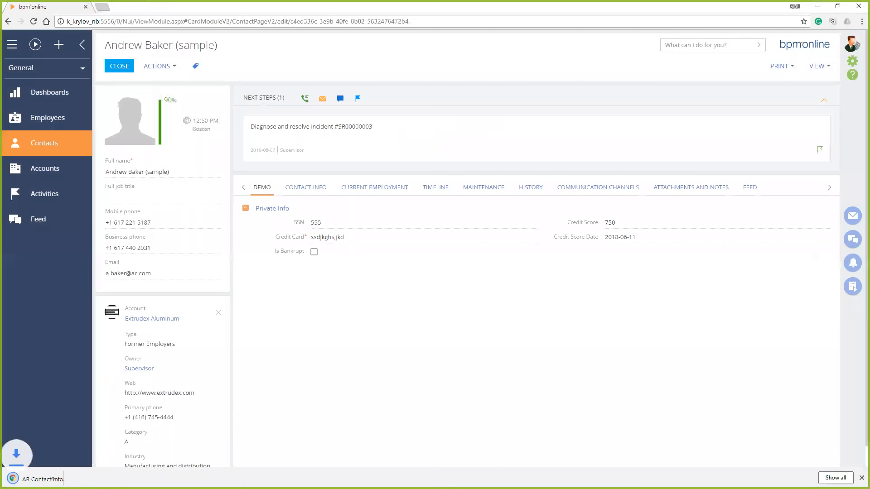
pyautogui.click(34, 478)
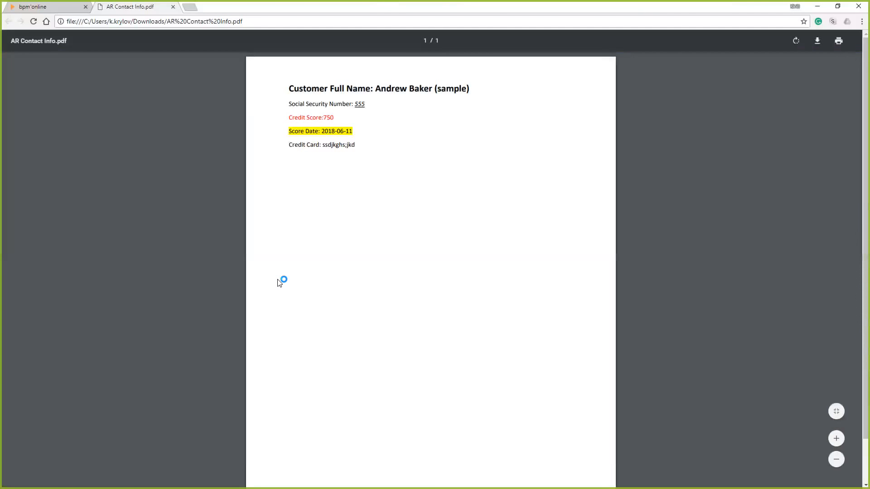
# Examine the customer name, credit score, score date and credit card lines in the generated PDF
pyautogui.moveTo(375, 89); pyautogui.dragTo(470, 89)
pyautogui.click(278, 280)
pyautogui.moveTo(298, 117)
pyautogui.mouseDown()
pyautogui.moveTo(334, 118)
pyautogui.moveTo(289, 132)
pyautogui.mouseUp()
pyautogui.click(306, 145)
pyautogui.doubleClick(331, 145)
pyautogui.click(305, 145)
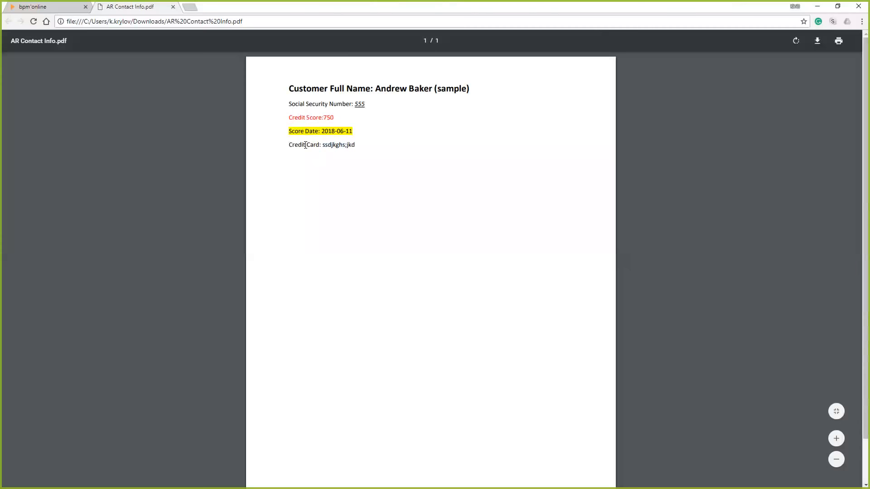